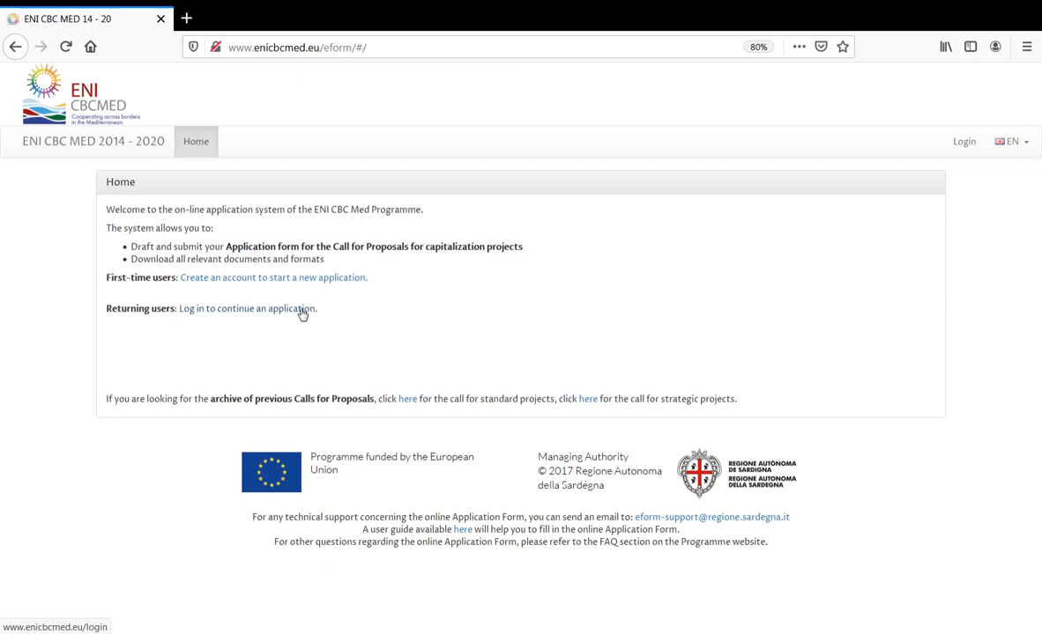
- Open the new-account sign-up form, read the password rules, and focus the Email field
{"action": "left_click", "coordinate": [344, 280]}
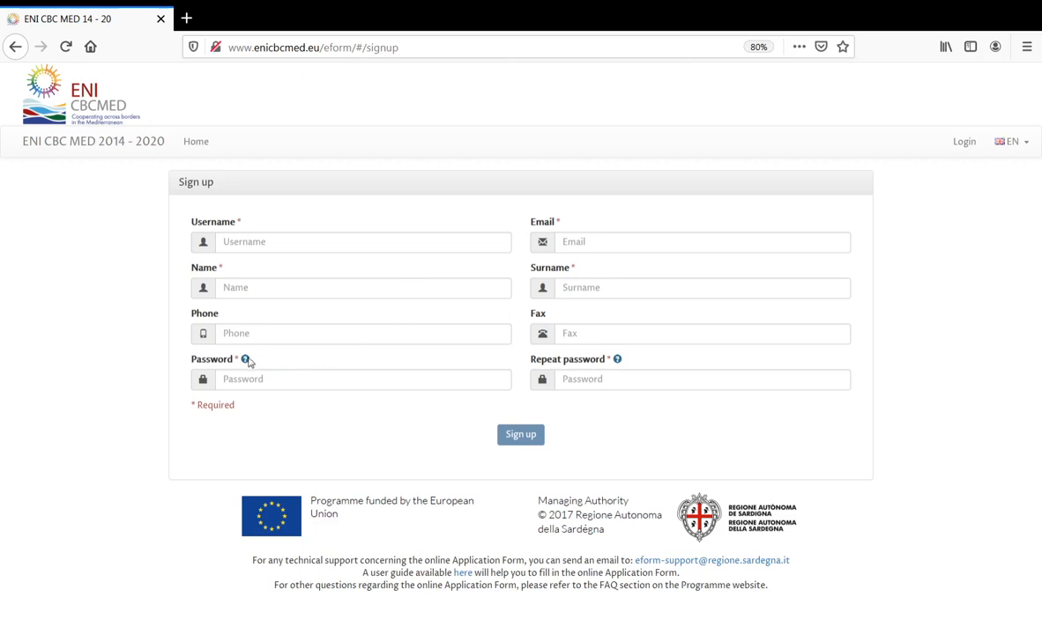
{"action": "mouse_move", "coordinate": [247, 361]}
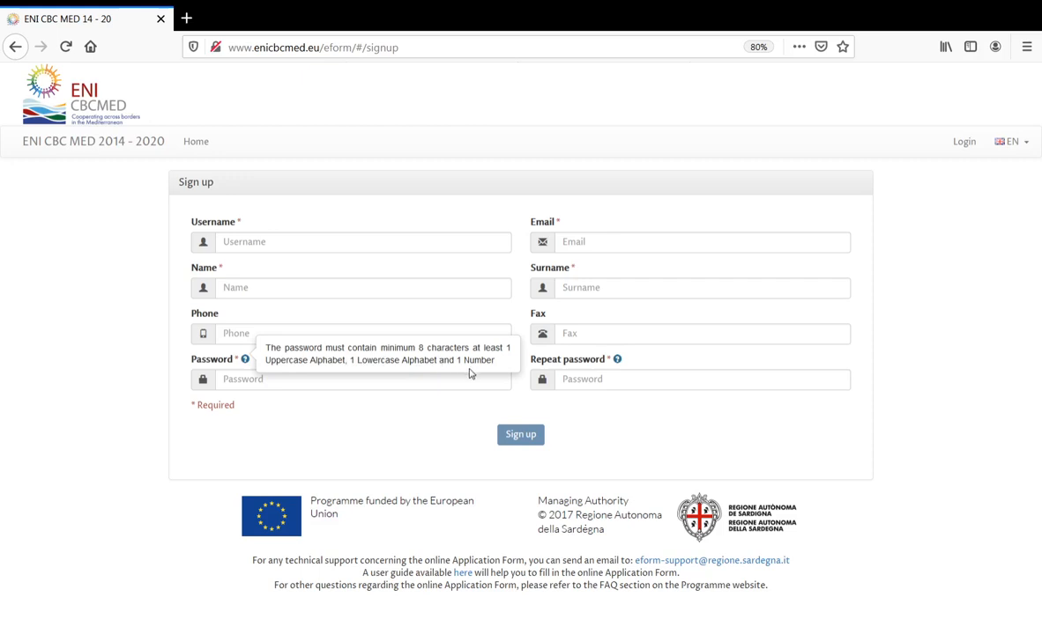
{"action": "left_click", "coordinate": [446, 407]}
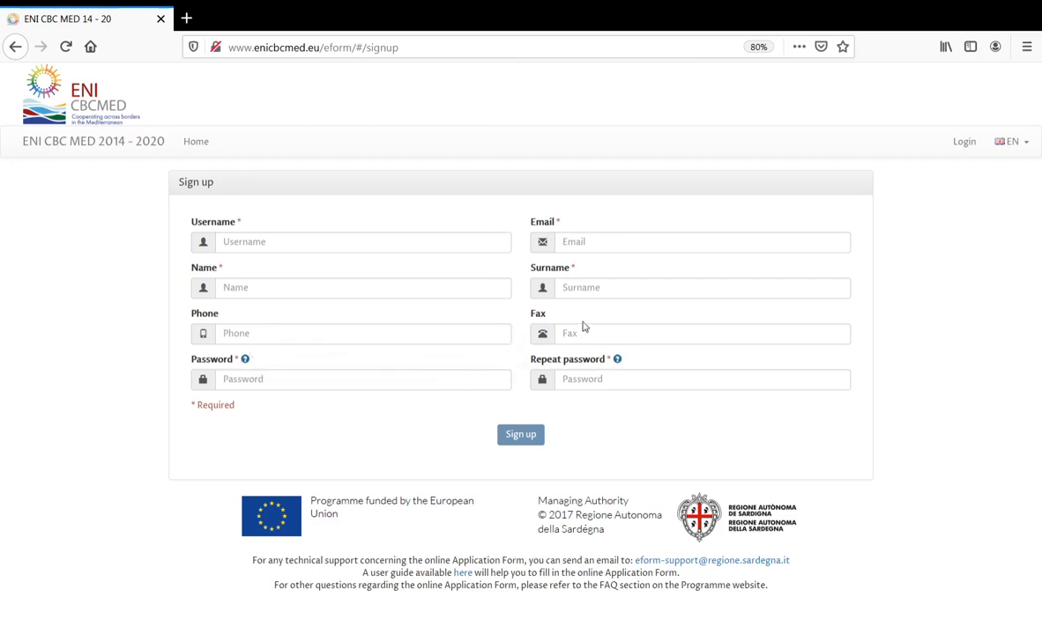
{"action": "double_click", "coordinate": [559, 222]}
{"action": "left_click", "coordinate": [569, 241]}
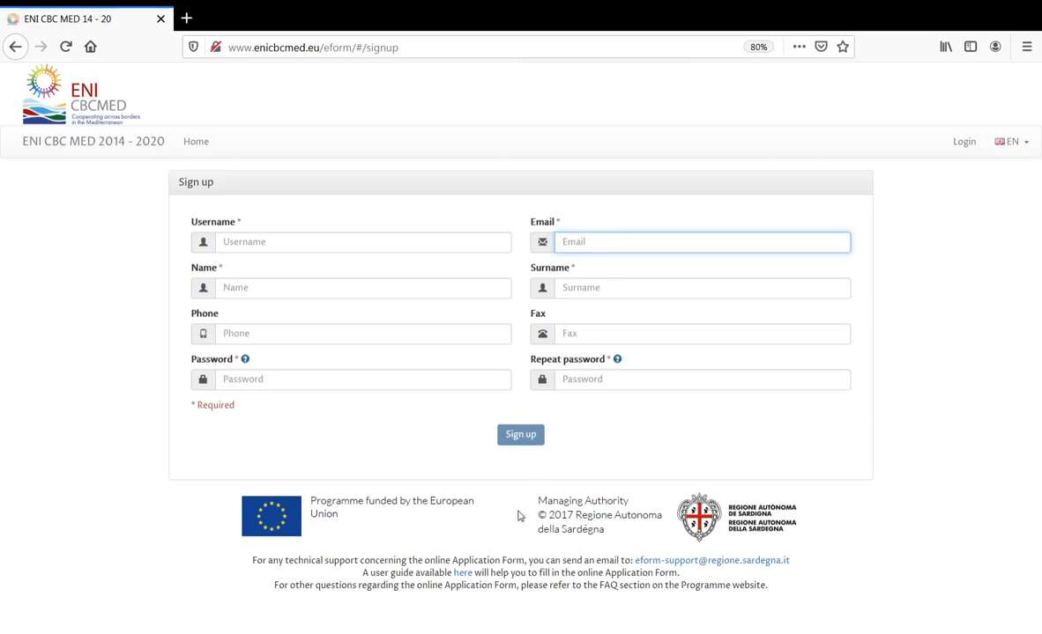
{"action": "left_click", "coordinate": [464, 574]}
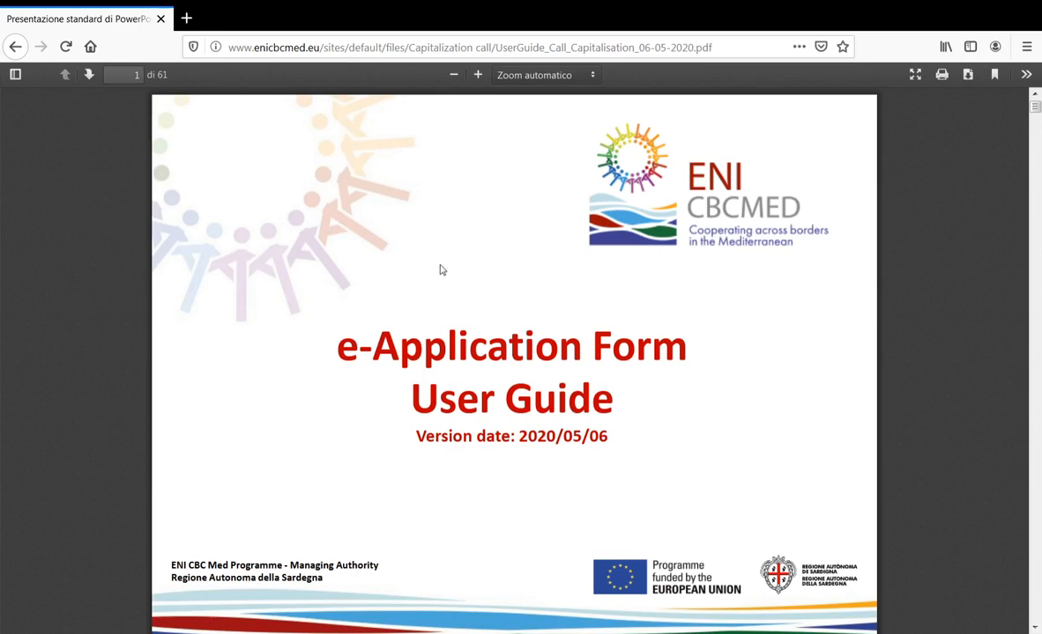
{"action": "left_click", "coordinate": [15, 46]}
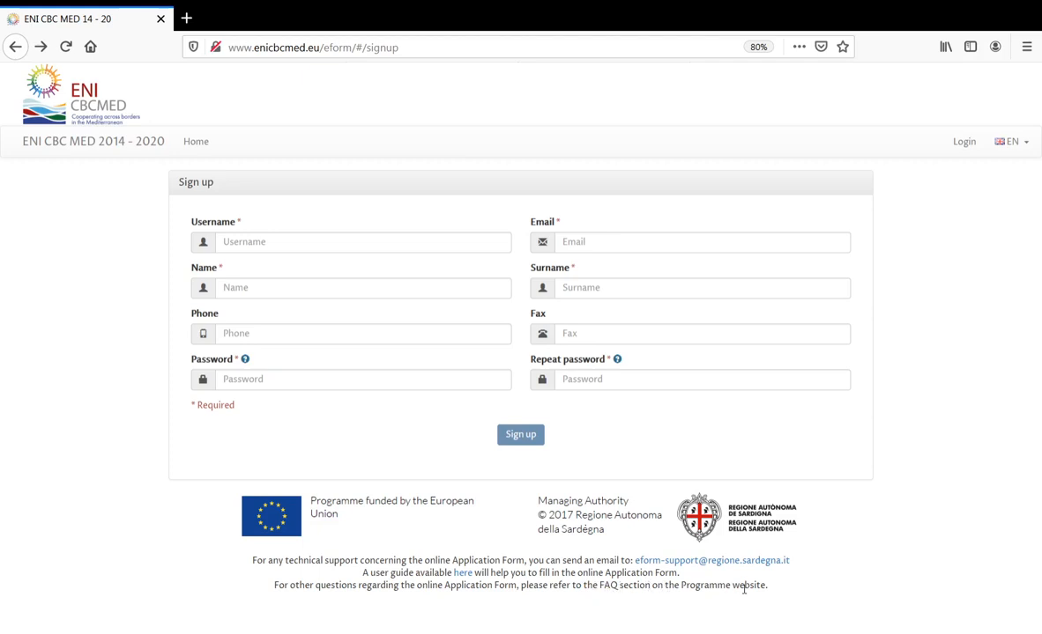
- Log in from Home with the applicant's username and password, fixing a typo in the username
{"action": "left_click", "coordinate": [14, 48]}
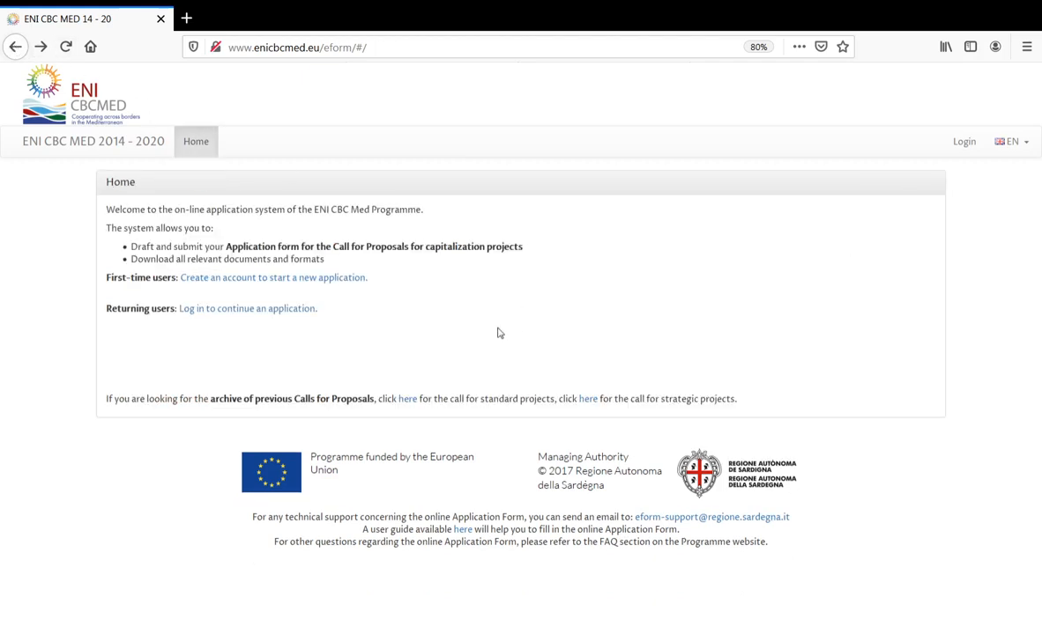
{"action": "left_click", "coordinate": [291, 315]}
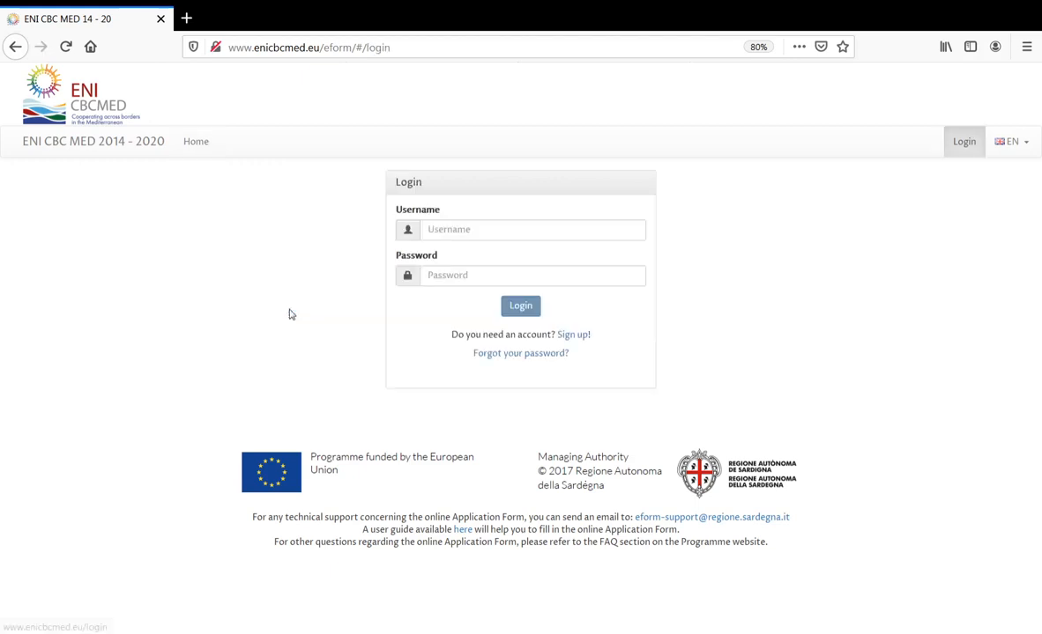
{"action": "left_click", "coordinate": [509, 231]}
{"action": "type", "text": "test"}
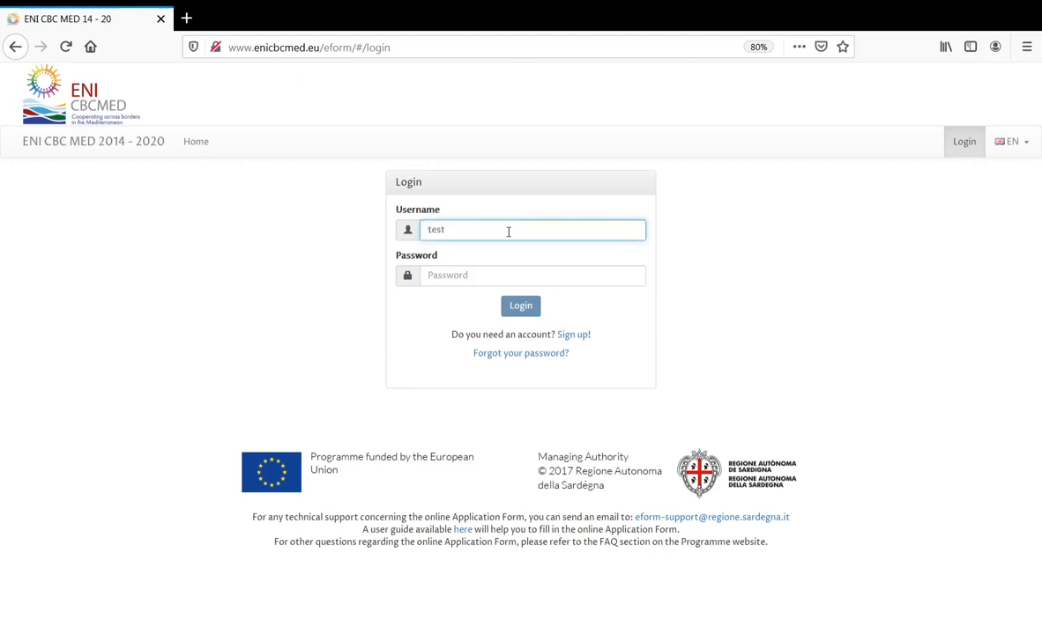
{"action": "type", "text": "EniMed"}
{"action": "left_click", "coordinate": [429, 231]}
{"action": "type", "text": "T"}
{"action": "left_click", "coordinate": [431, 230]}
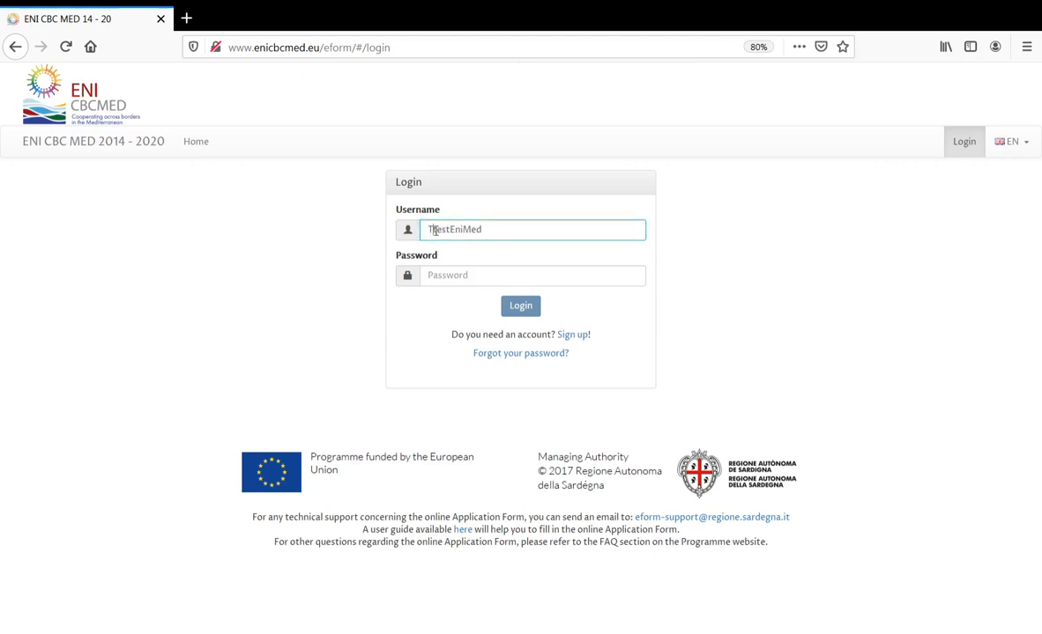
{"action": "key", "text": "BackSpace"}
{"action": "left_click", "coordinate": [631, 273]}
{"action": "type", "text": "••"}
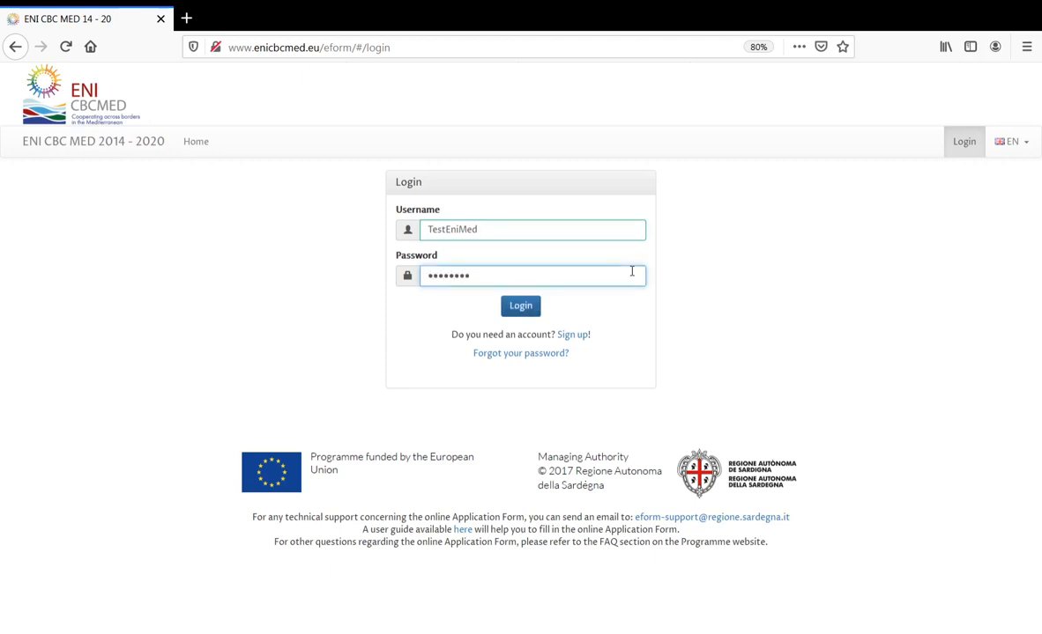
{"action": "left_click", "coordinate": [528, 312]}
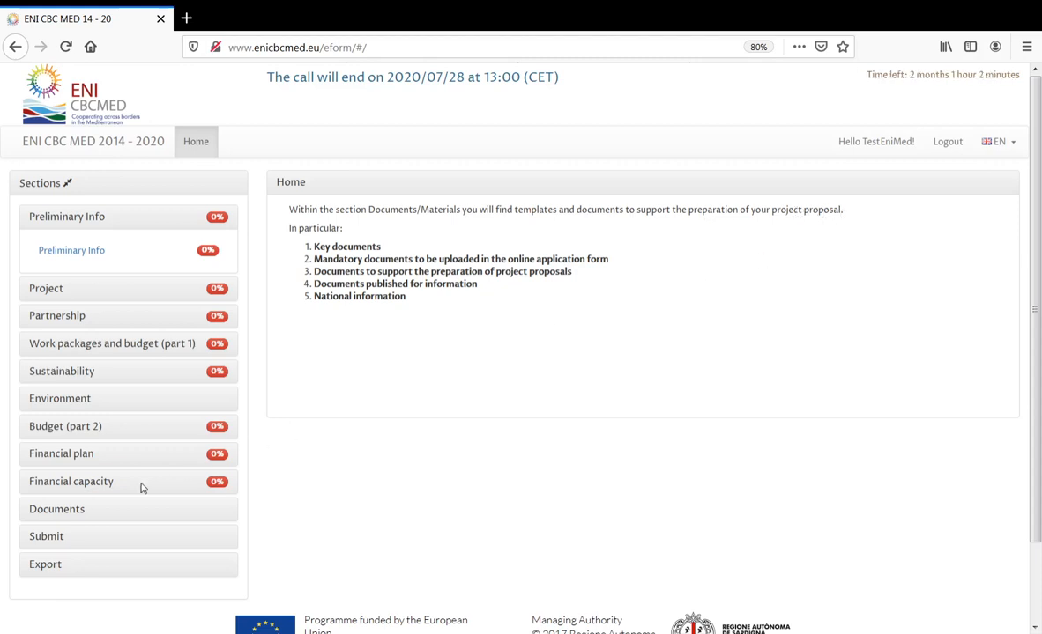
- Browse the Documents page's Materials list, then expand the Preliminary Info section
{"action": "left_click", "coordinate": [74, 515]}
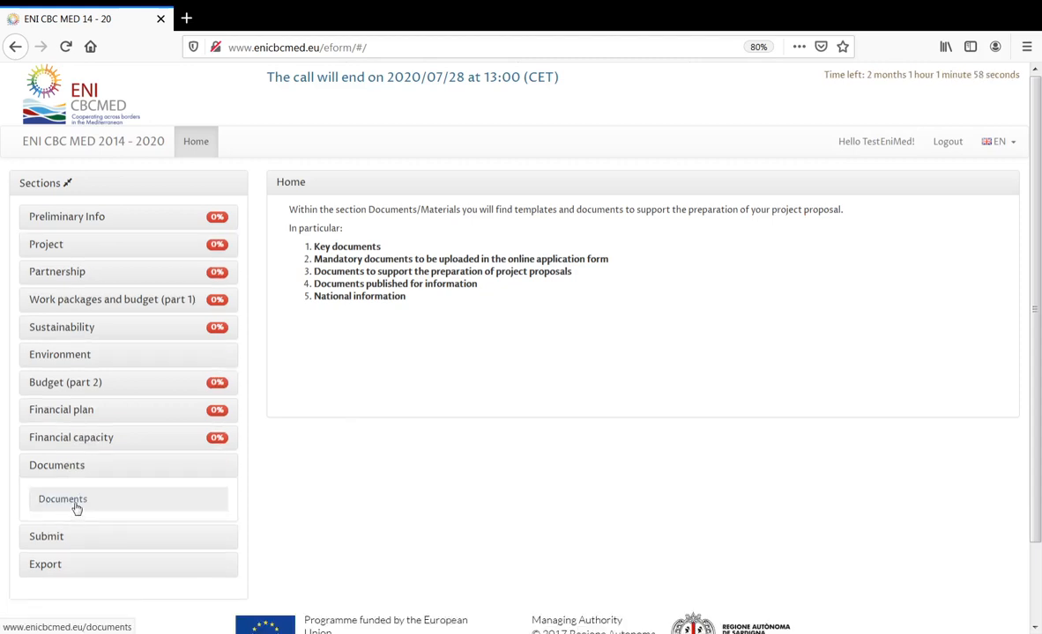
{"action": "left_click", "coordinate": [76, 506]}
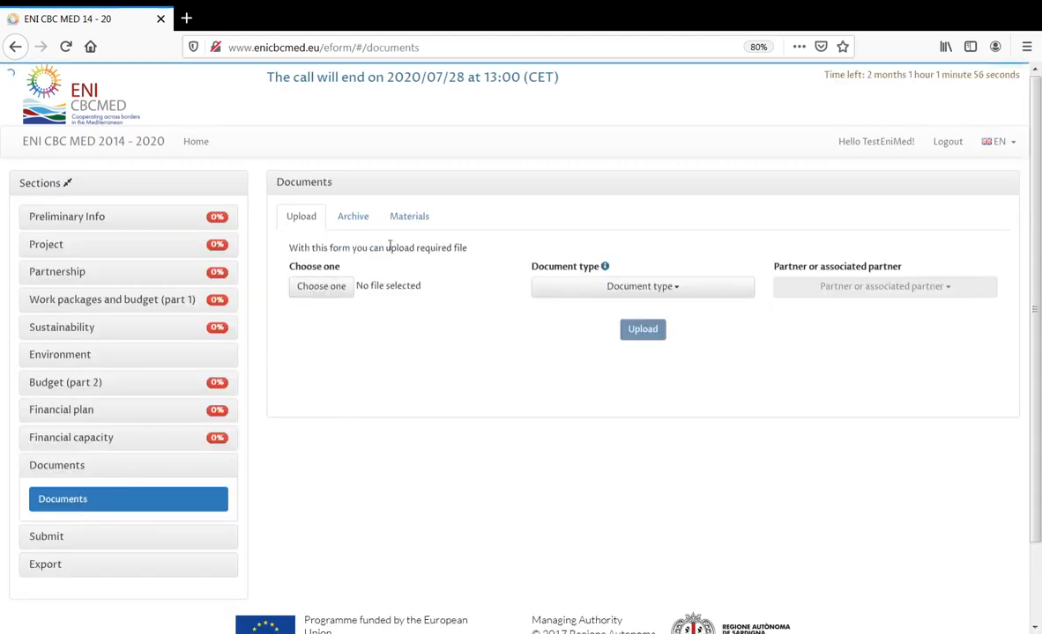
{"action": "left_click", "coordinate": [413, 218]}
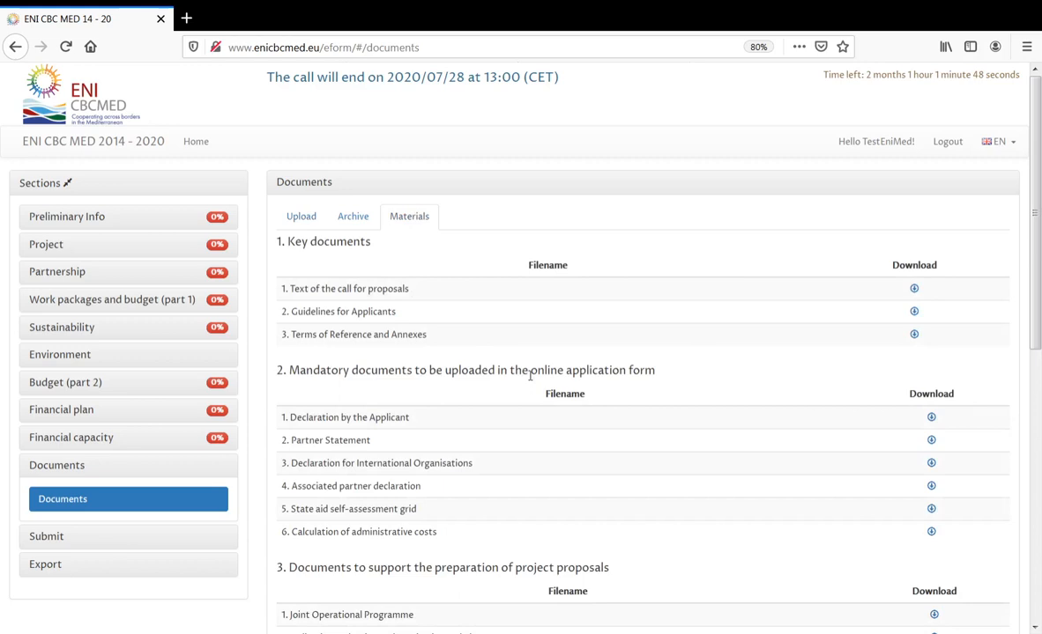
{"action": "scroll", "coordinate": [530, 376], "scroll_direction": "down", "scroll_amount": 3}
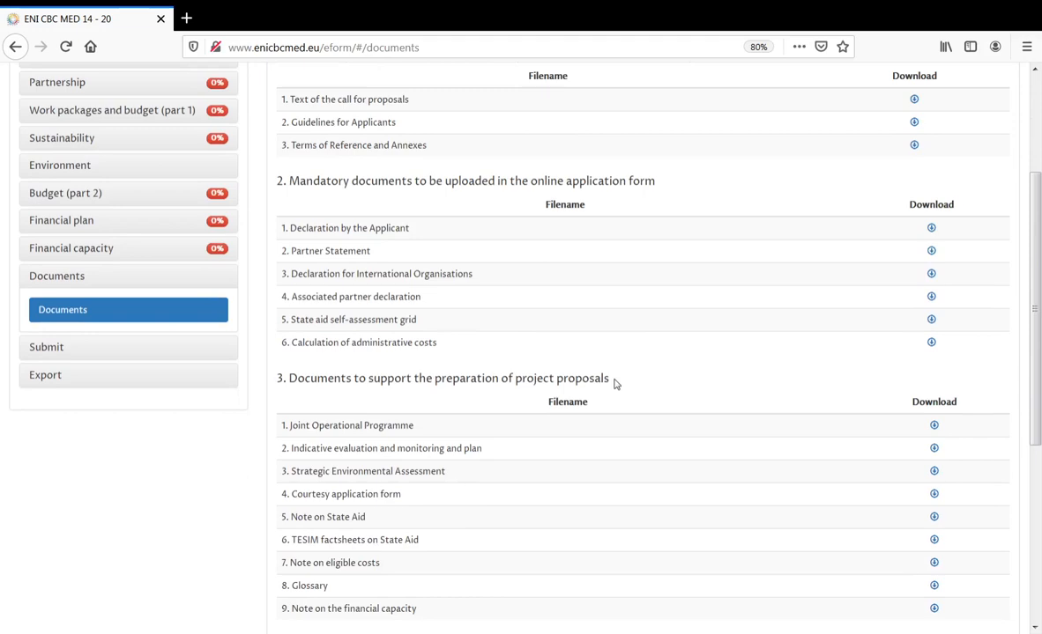
{"action": "scroll", "coordinate": [615, 383], "scroll_direction": "down", "scroll_amount": 3}
{"action": "scroll", "coordinate": [514, 386], "scroll_direction": "down", "scroll_amount": 2}
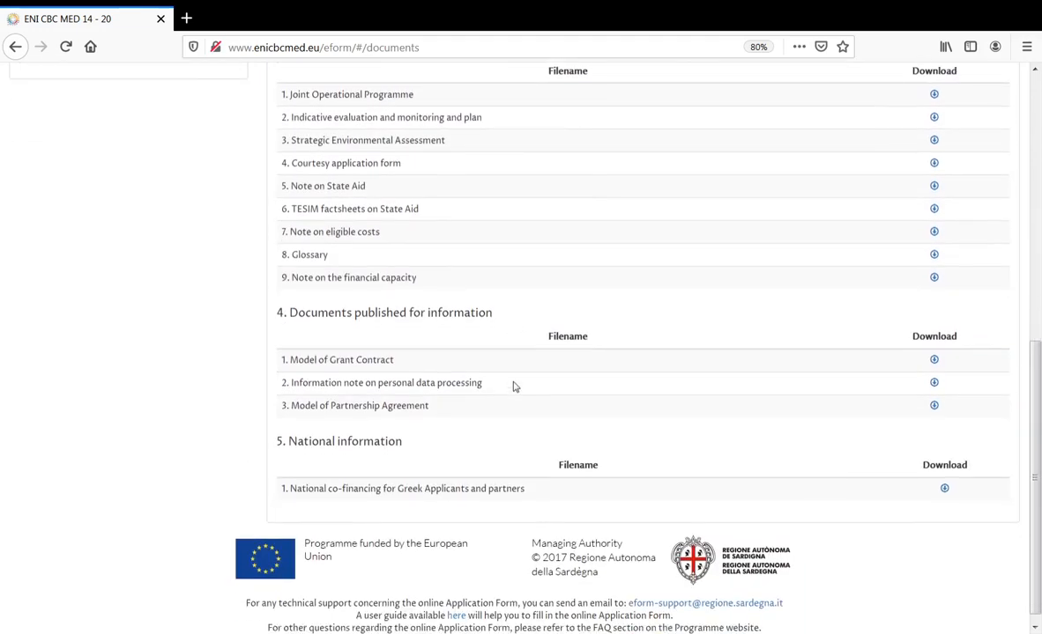
{"action": "scroll", "coordinate": [515, 387], "scroll_direction": "up", "scroll_amount": 2}
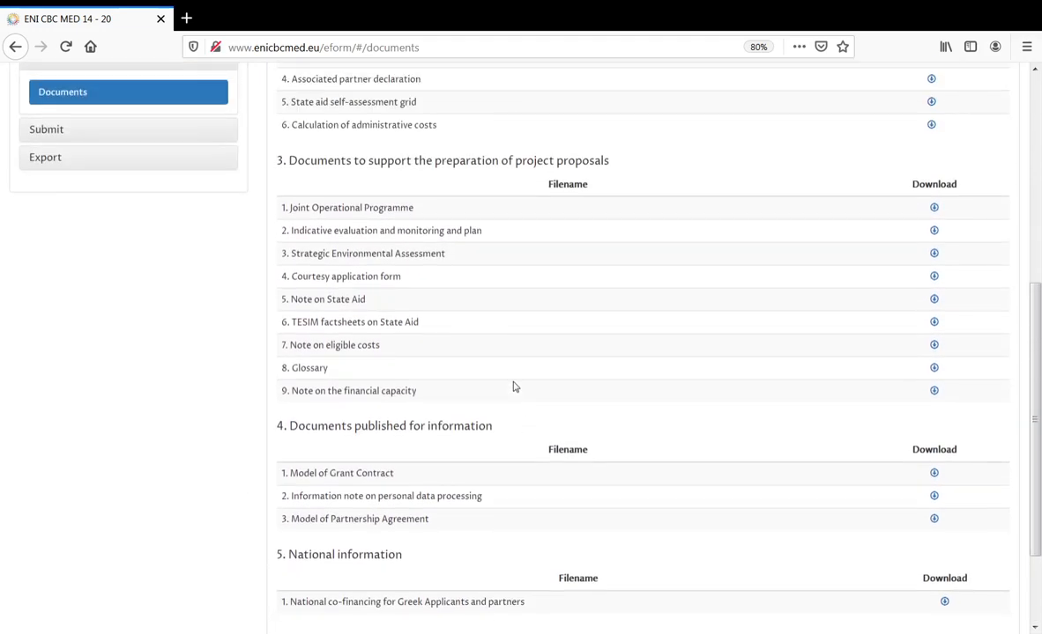
{"action": "scroll", "coordinate": [514, 387], "scroll_direction": "up", "scroll_amount": 7}
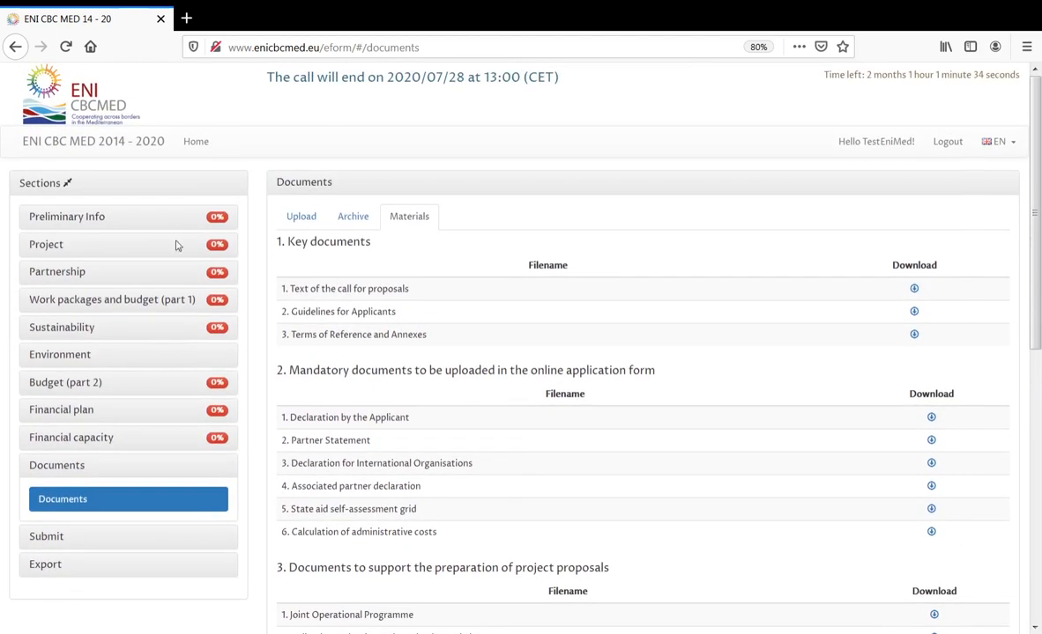
{"action": "left_click", "coordinate": [90, 221]}
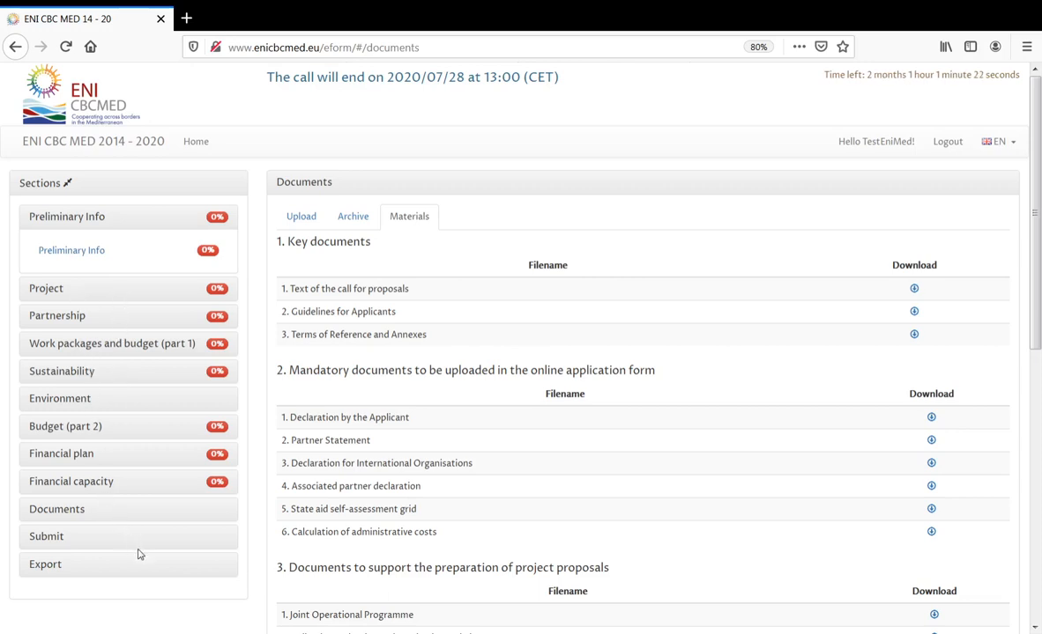
- Enter project title TestProject and acronym TP on the Preliminary Info page
{"action": "left_click", "coordinate": [95, 256]}
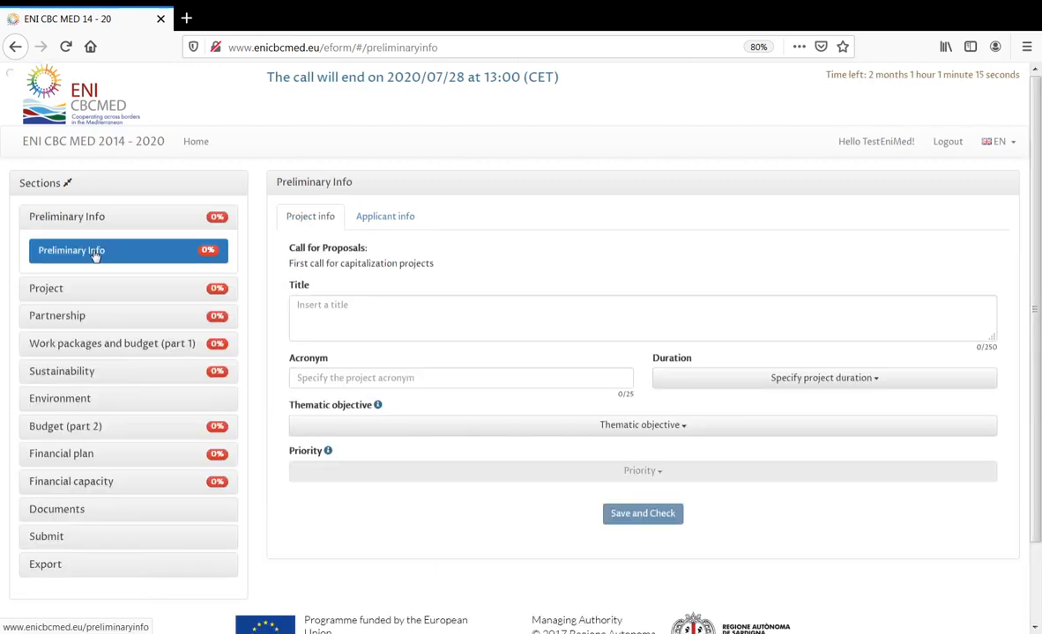
{"action": "left_click", "coordinate": [352, 304]}
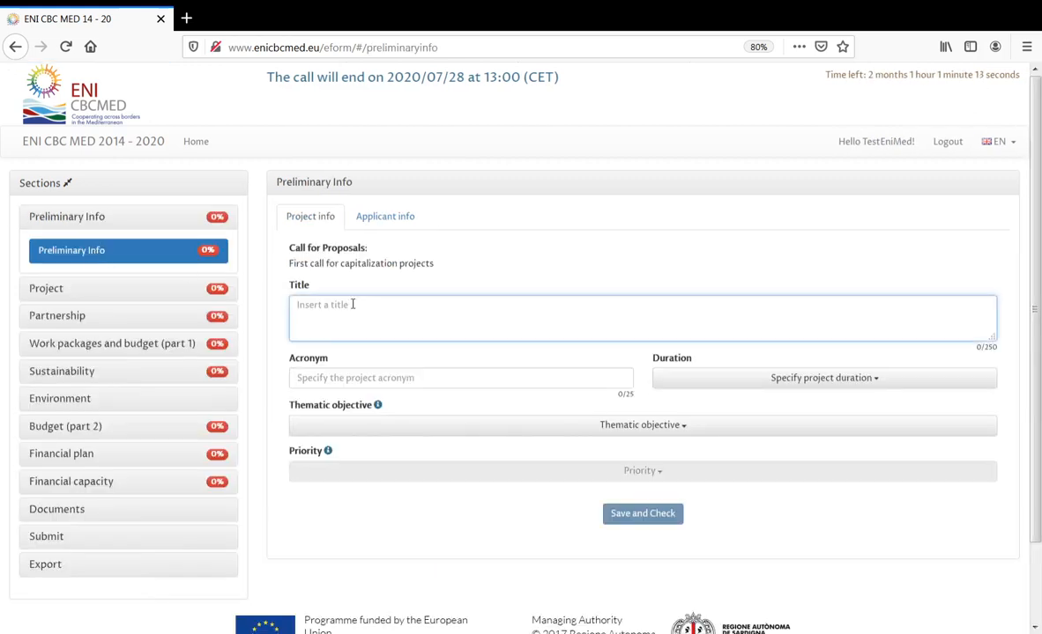
{"action": "type", "text": "Test"}
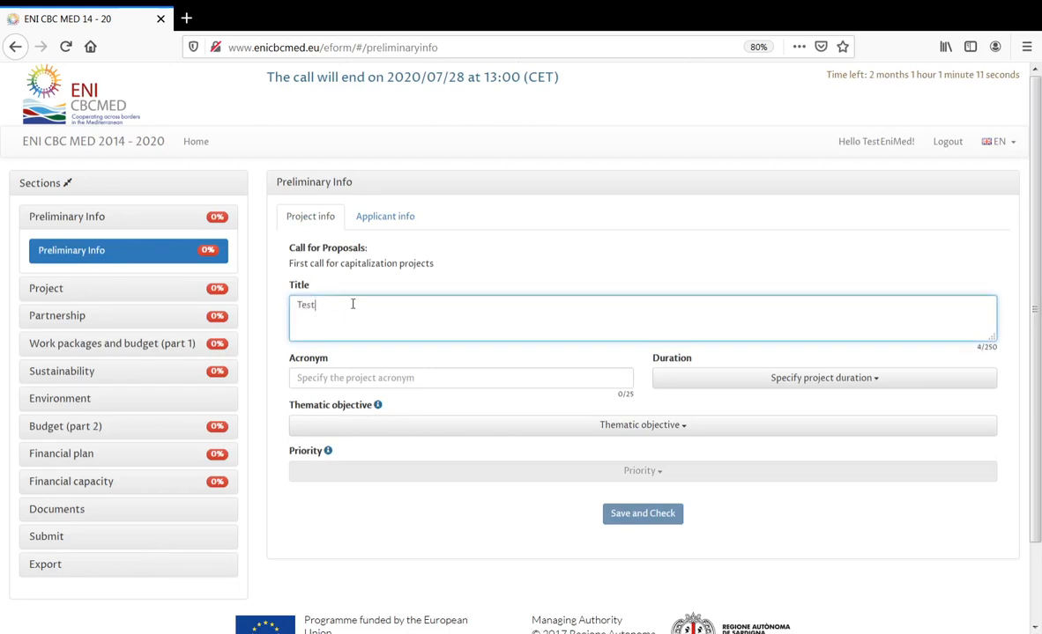
{"action": "type", "text": "Project"}
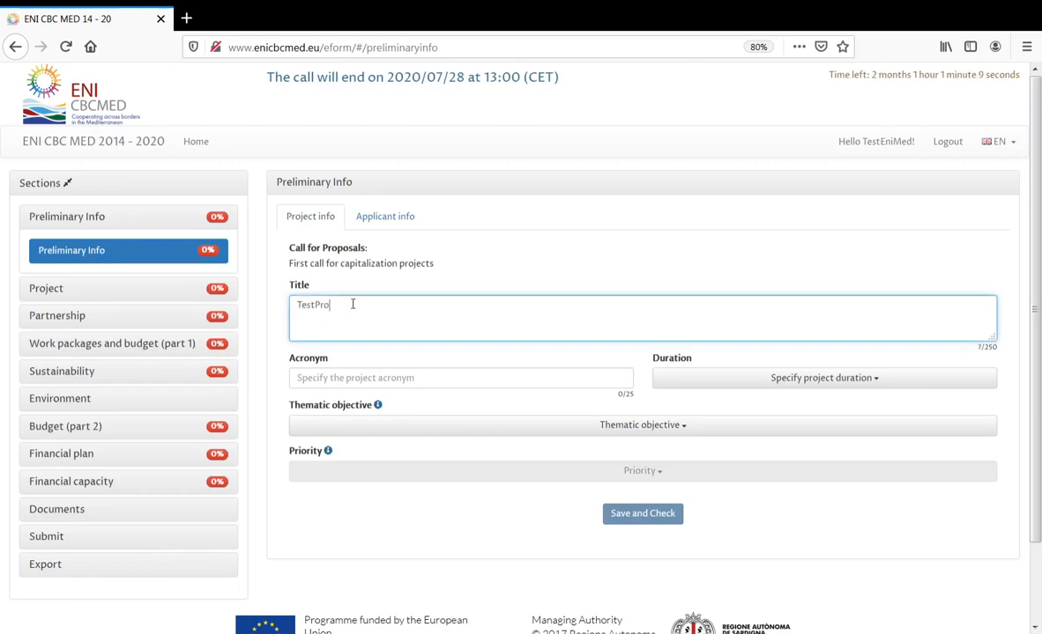
{"action": "left_click", "coordinate": [361, 378]}
{"action": "type", "text": "TP"}
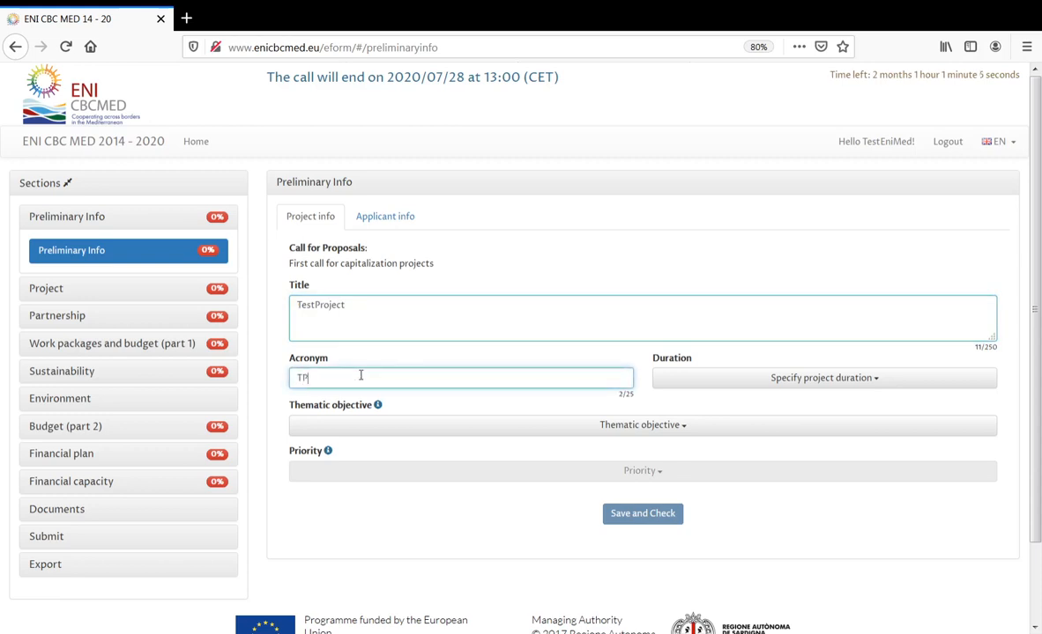
{"action": "left_click", "coordinate": [672, 361]}
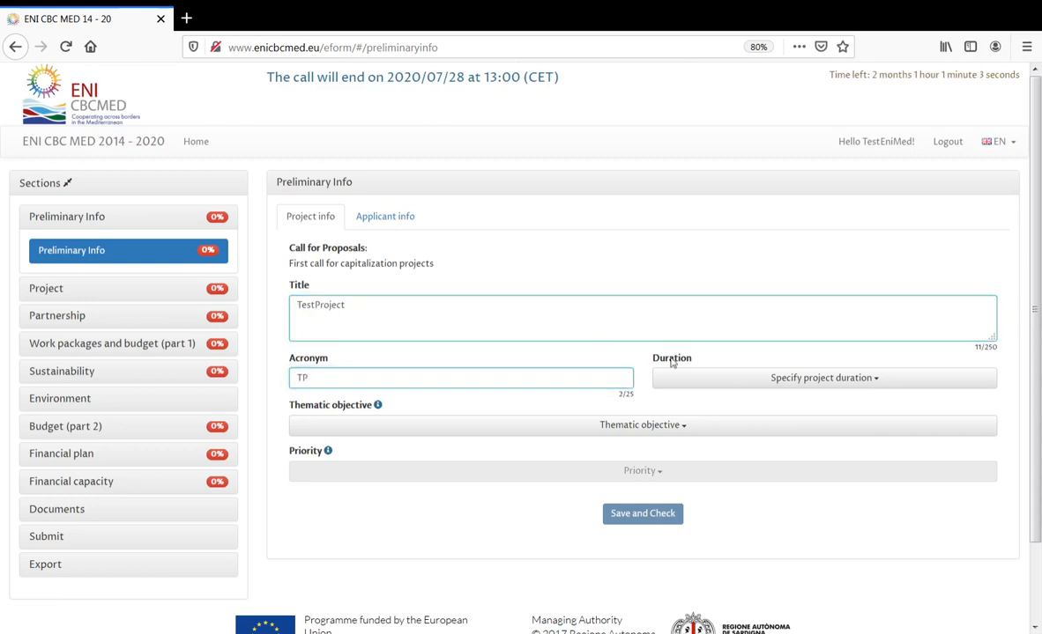
- Set duration 18 months, thematic objective B.4 and priority B.4.1, then save and check
{"action": "left_click", "coordinate": [766, 378]}
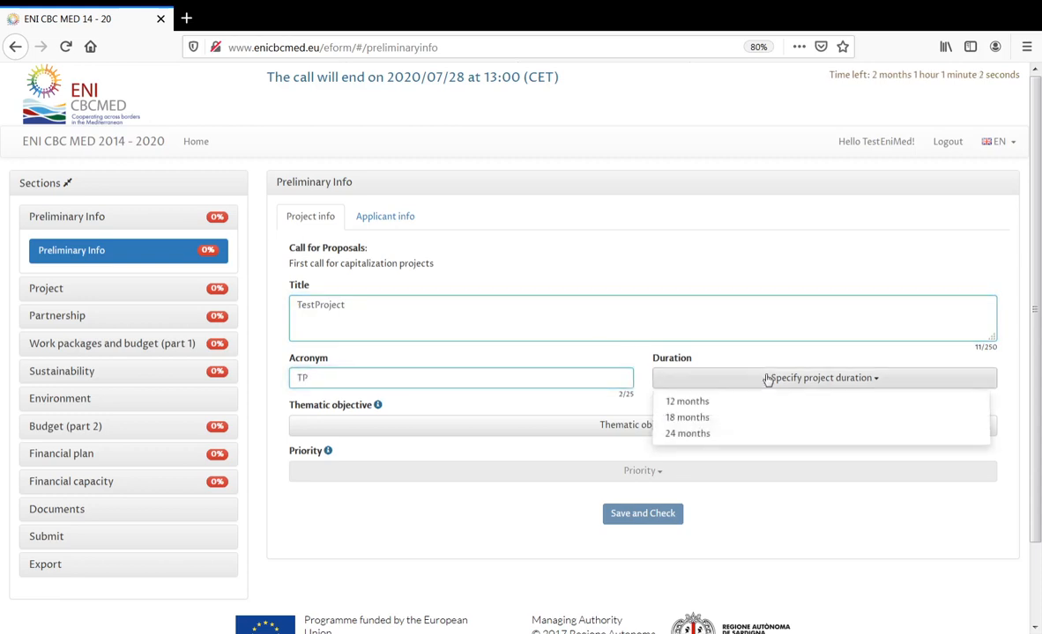
{"action": "left_click", "coordinate": [729, 417]}
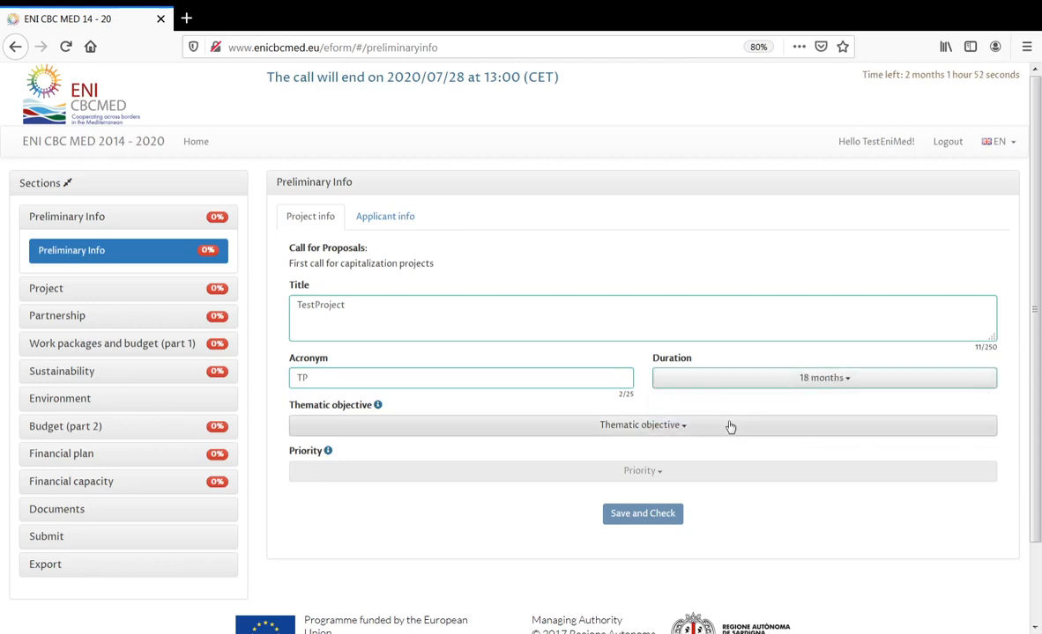
{"action": "left_click", "coordinate": [429, 428]}
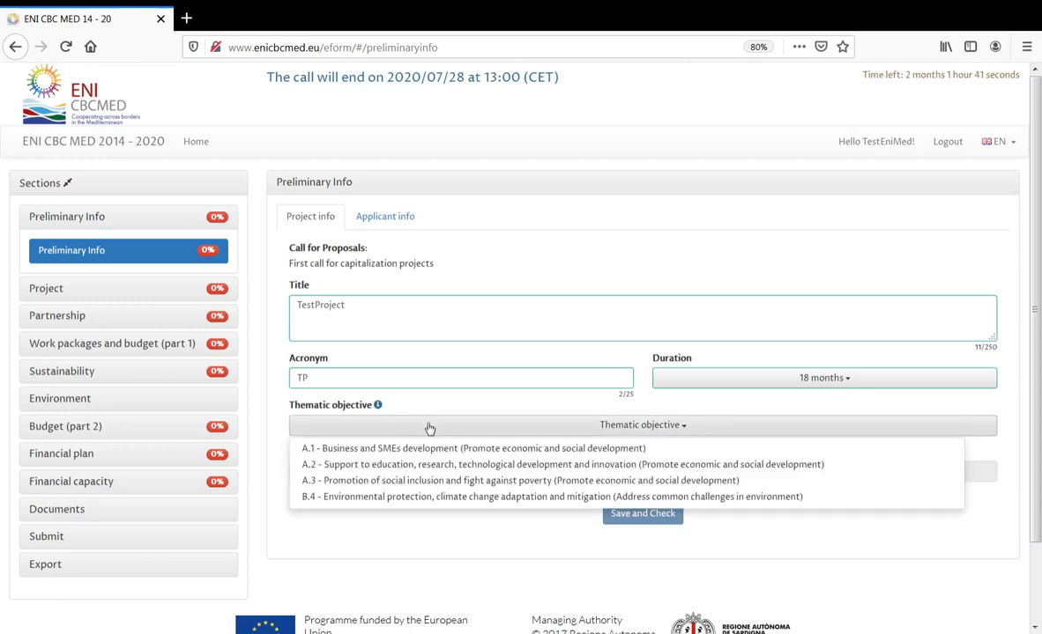
{"action": "left_click", "coordinate": [429, 497]}
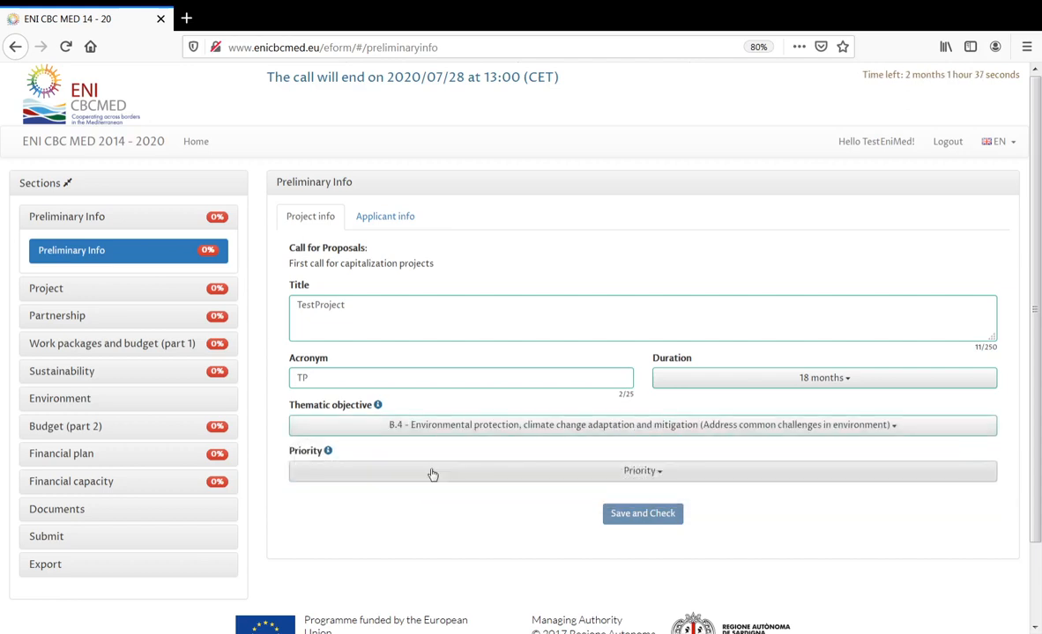
{"action": "left_click", "coordinate": [433, 474]}
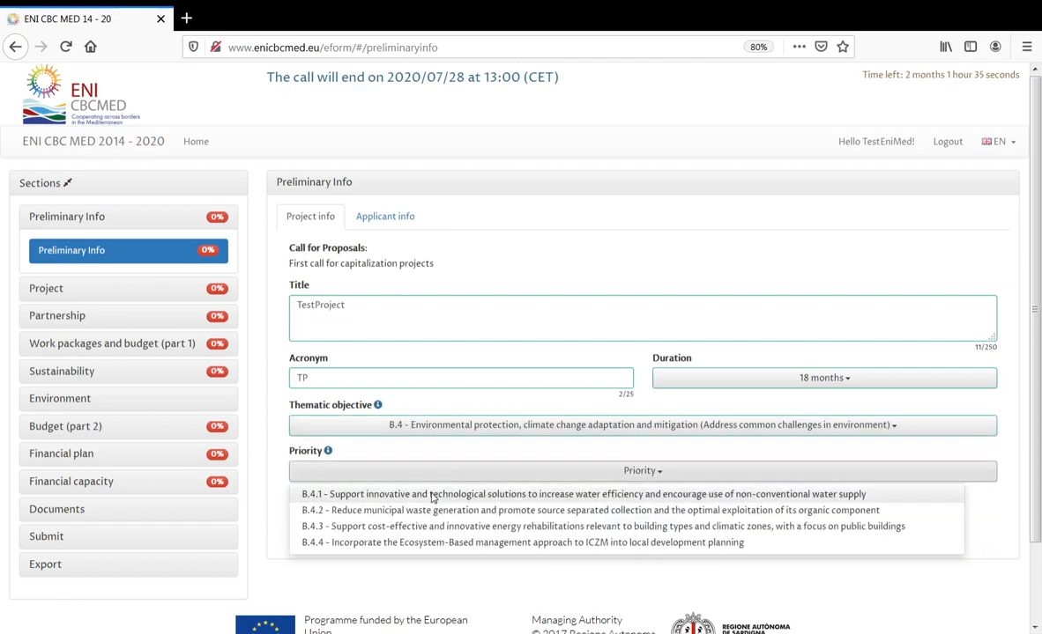
{"action": "left_click", "coordinate": [432, 498]}
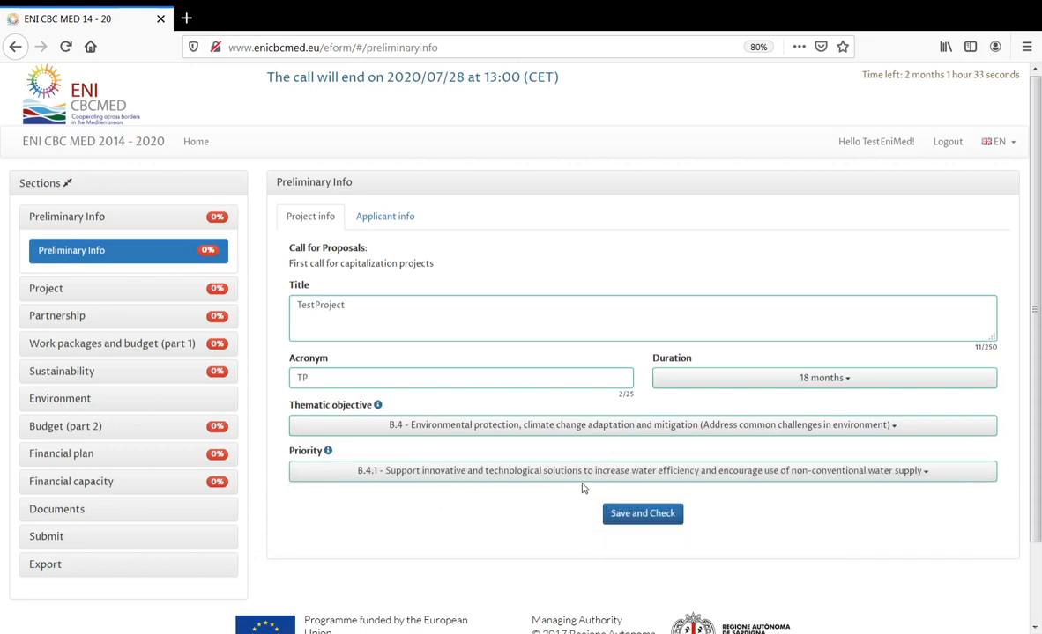
{"action": "left_click", "coordinate": [655, 520]}
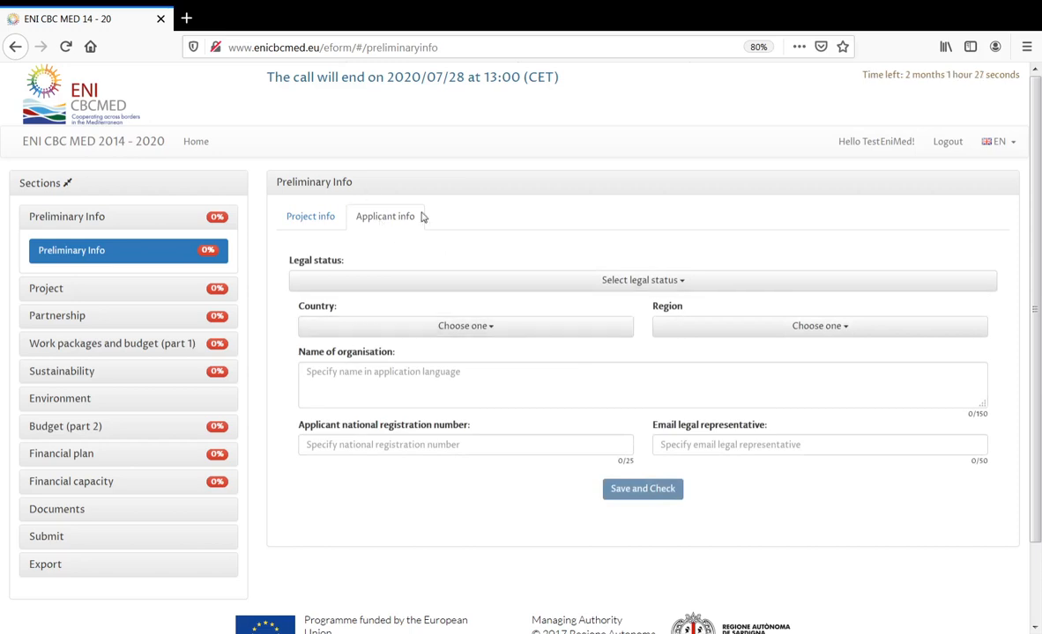
- Set legal status to Regional or local public administration, country Italy, region Sardegna
{"action": "left_click", "coordinate": [507, 285]}
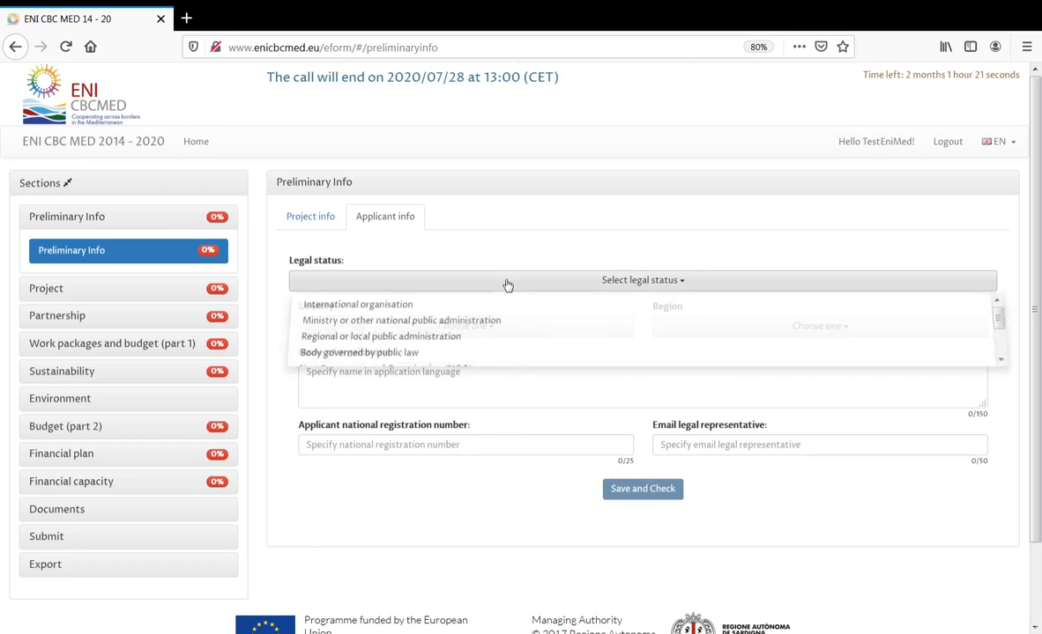
{"action": "left_click", "coordinate": [490, 339]}
{"action": "left_click", "coordinate": [494, 332]}
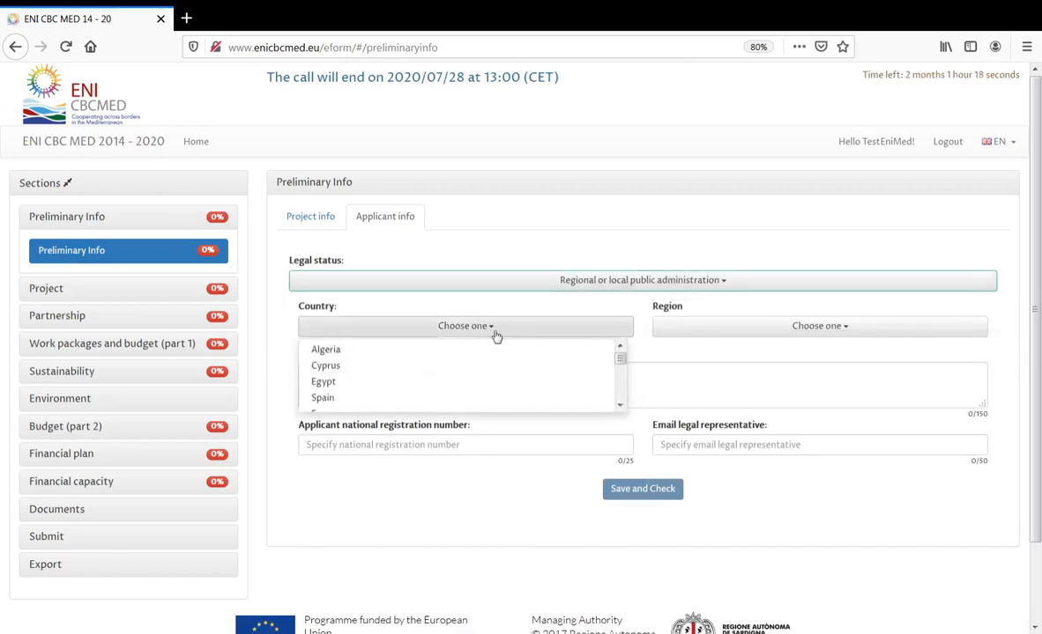
{"action": "left_click_drag", "start_coordinate": [620, 354], "coordinate": [614, 377]}
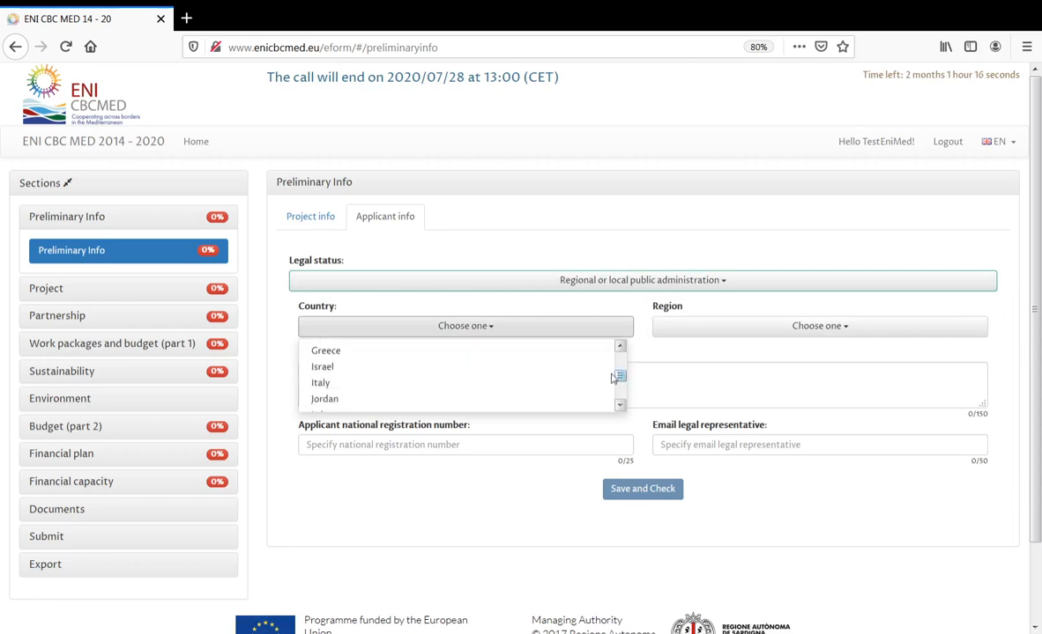
{"action": "left_click", "coordinate": [555, 384]}
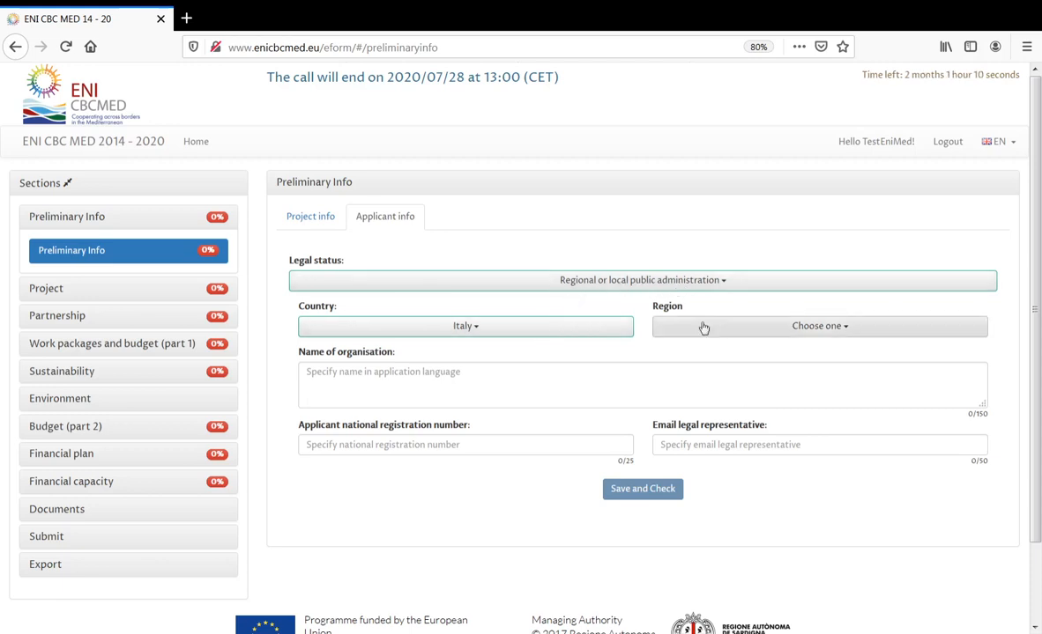
{"action": "left_click", "coordinate": [745, 328]}
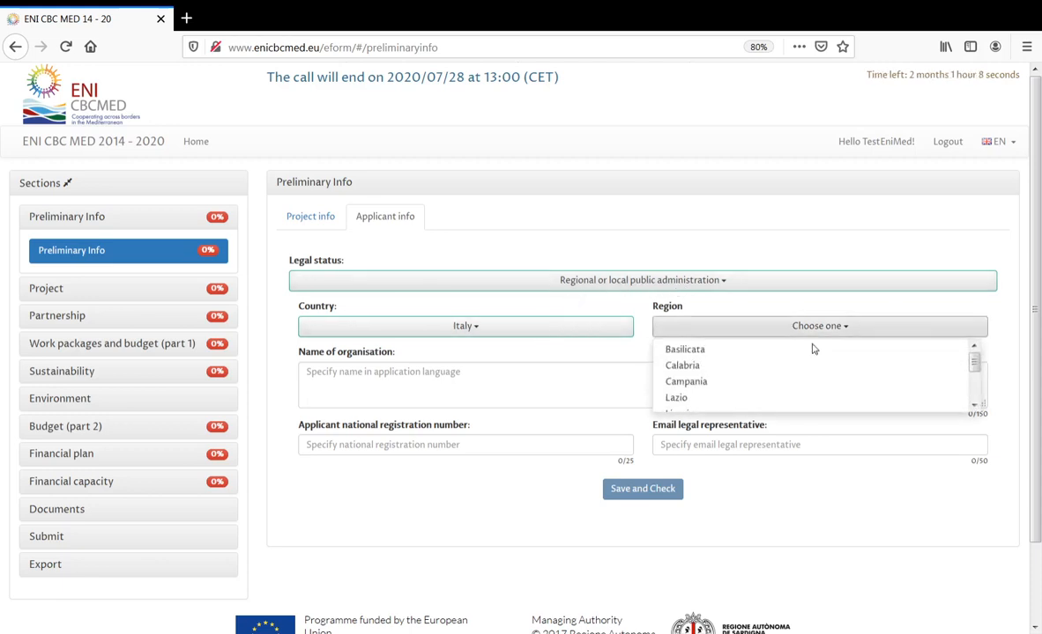
{"action": "left_click_drag", "start_coordinate": [975, 365], "coordinate": [976, 383]}
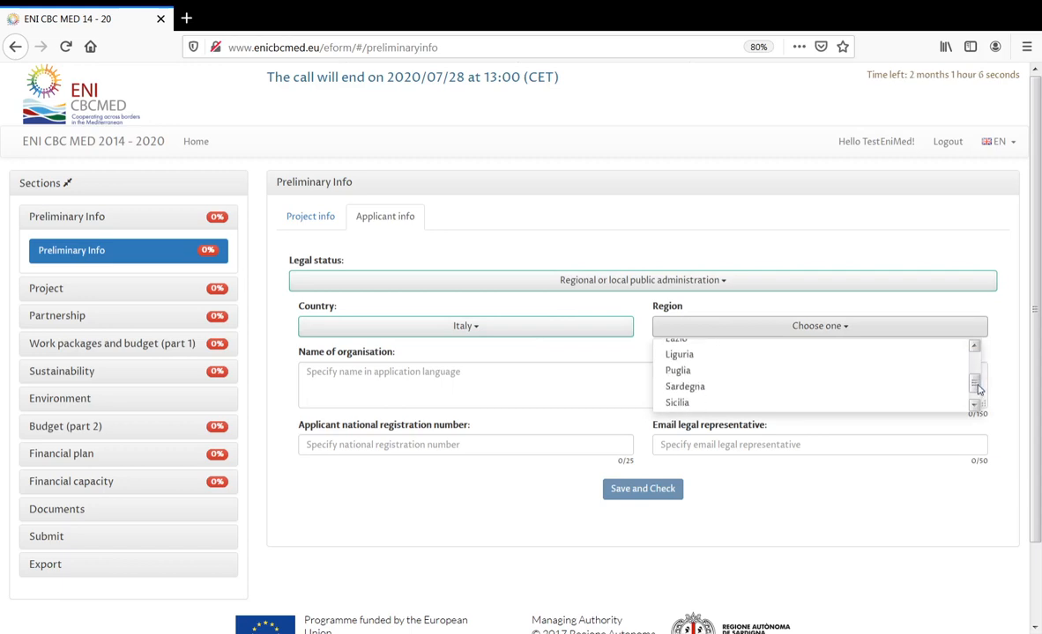
{"action": "left_click", "coordinate": [857, 388]}
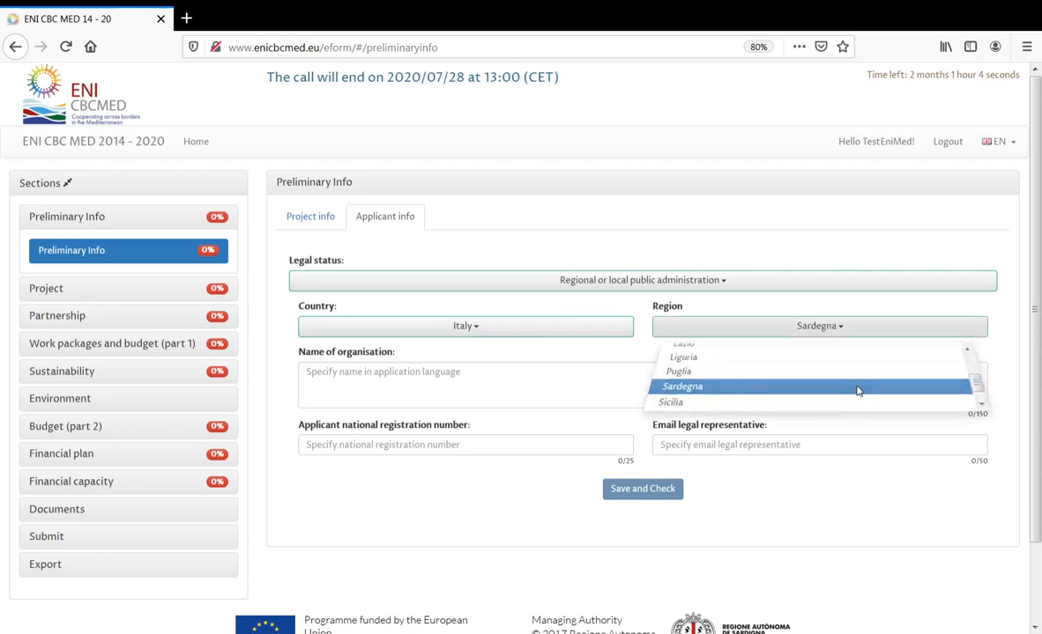
- Enter organisation name RAS, registration number 007007 and the representative's e-mail, then save
{"action": "left_click", "coordinate": [596, 368]}
{"action": "type", "text": "RAS"}
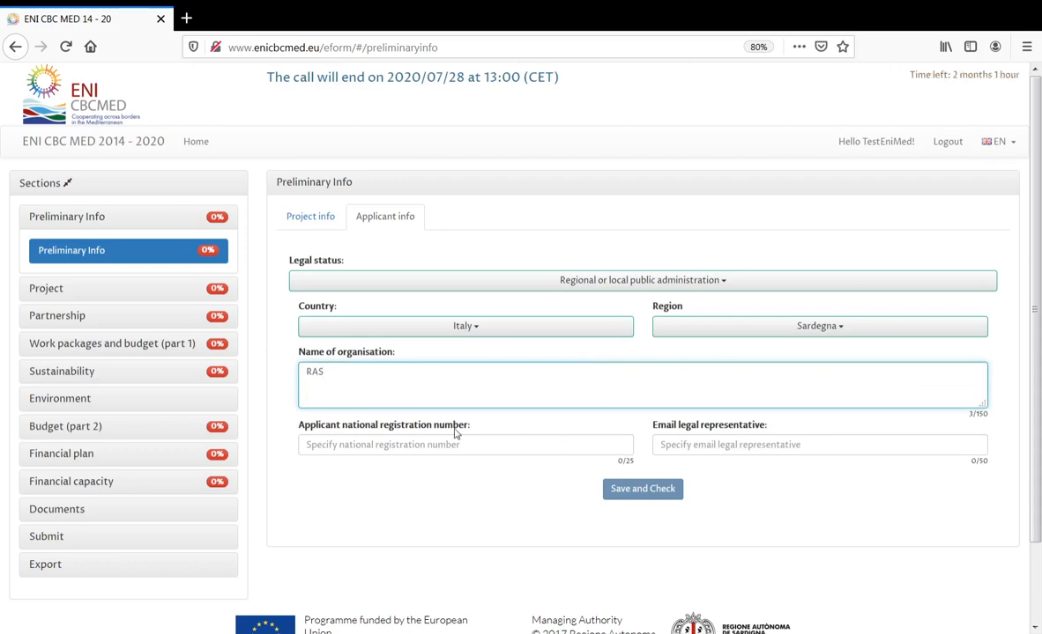
{"action": "left_click", "coordinate": [483, 447]}
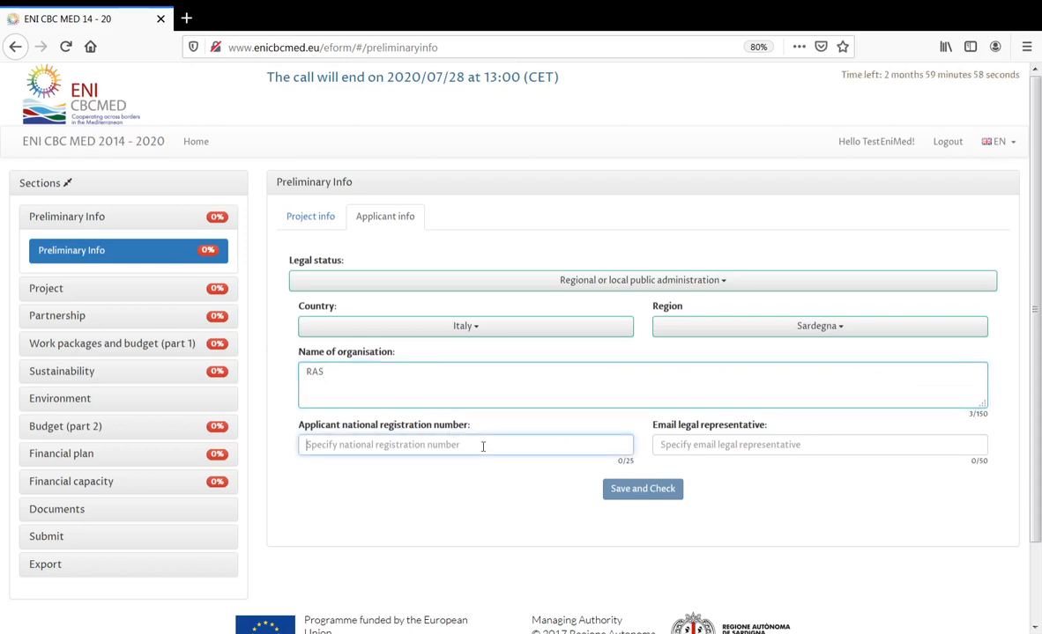
{"action": "type", "text": "007"}
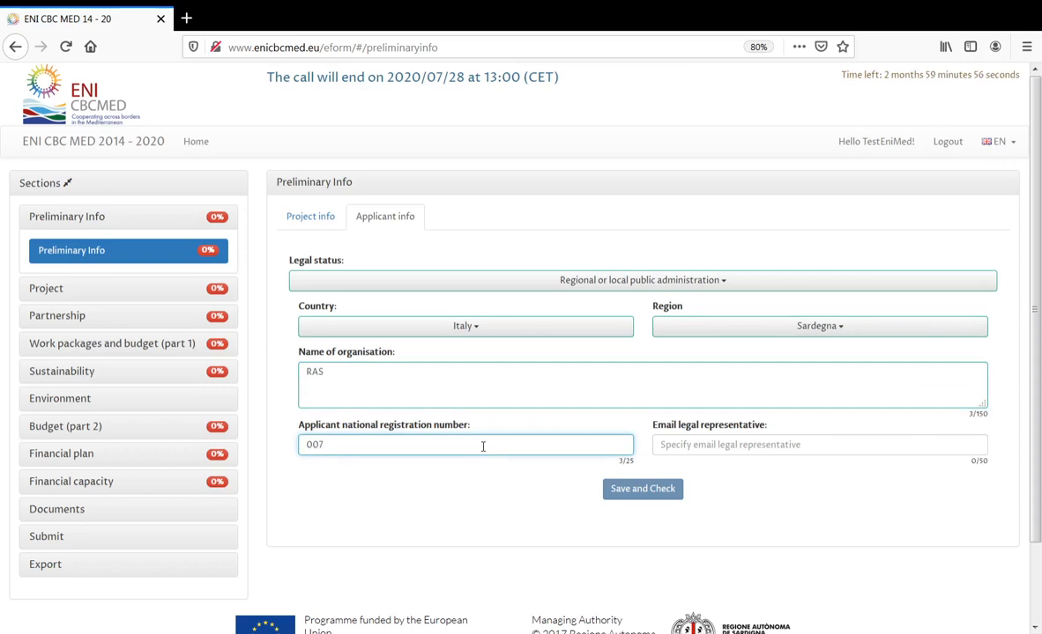
{"action": "type", "text": "007"}
{"action": "left_click", "coordinate": [701, 438]}
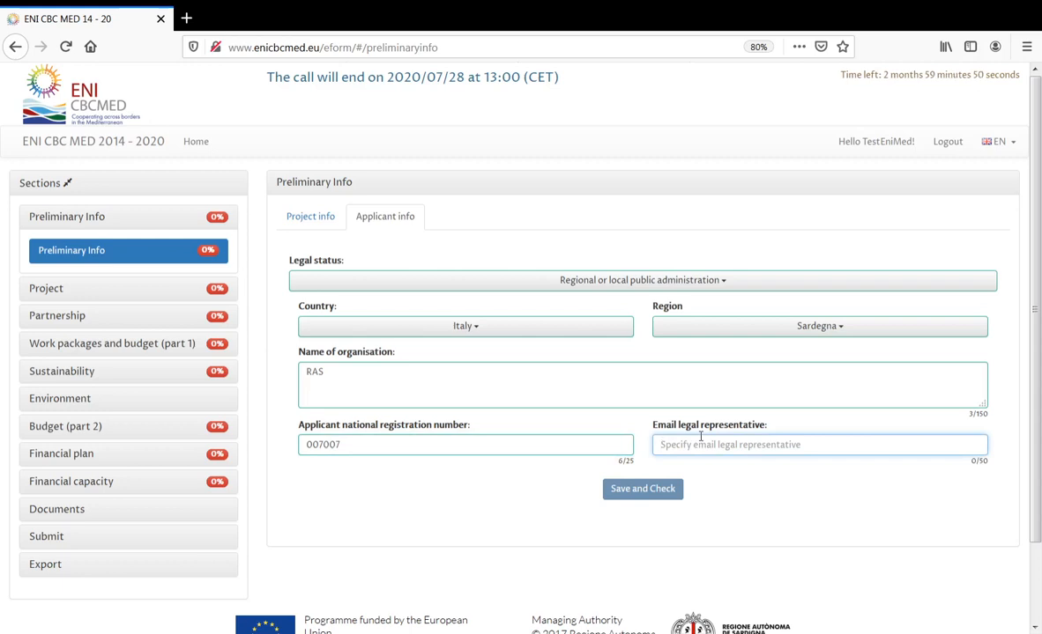
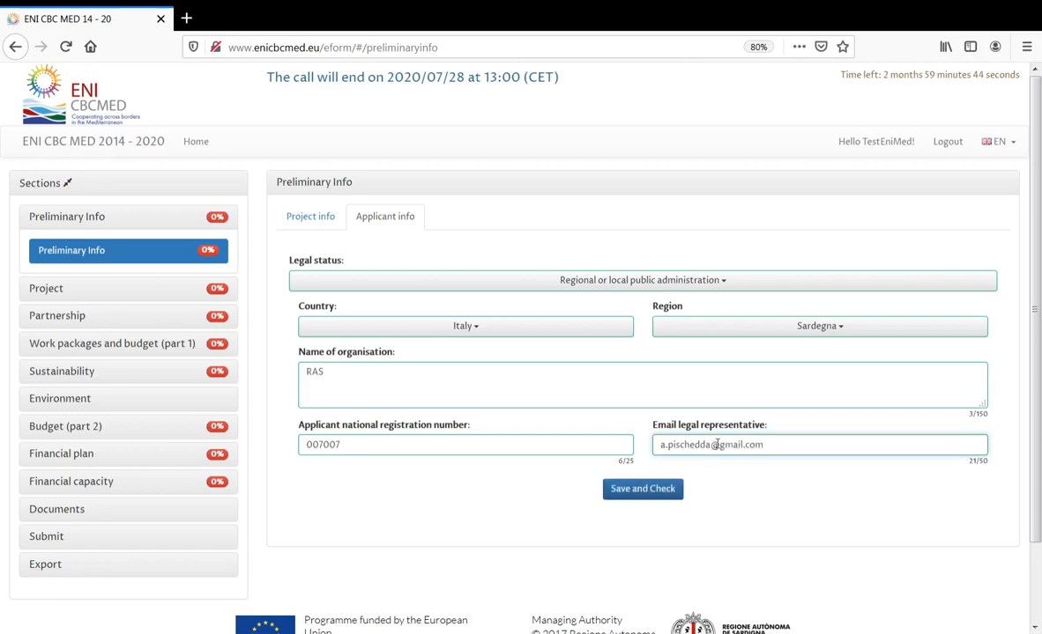
{"action": "left_click", "coordinate": [640, 490]}
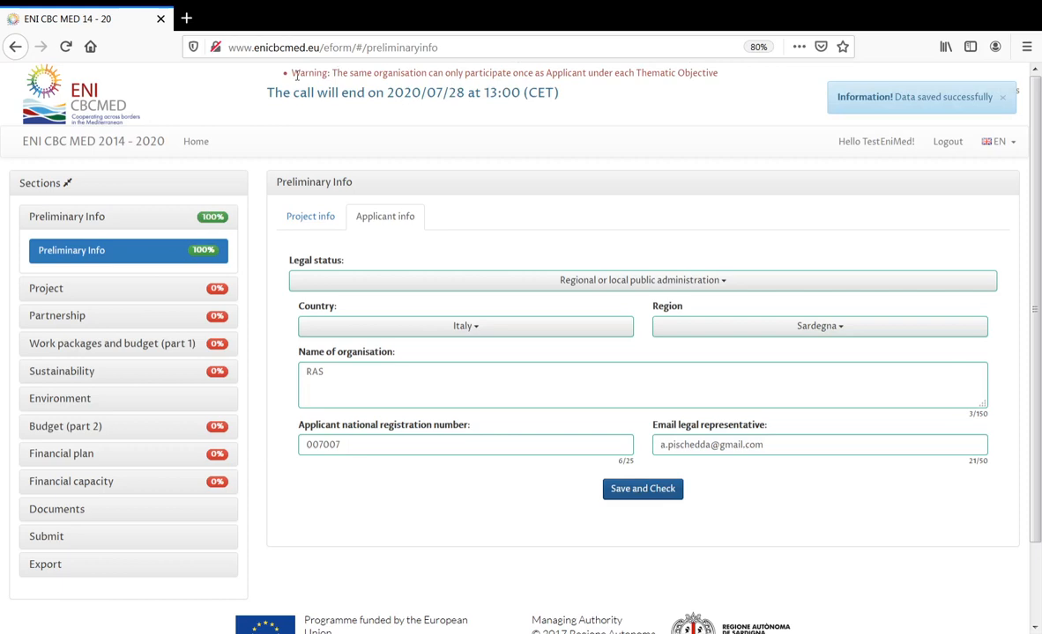
- Point out the same-organisation warning and return to the Project info tab
{"action": "left_click_drag", "start_coordinate": [284, 73], "coordinate": [724, 83]}
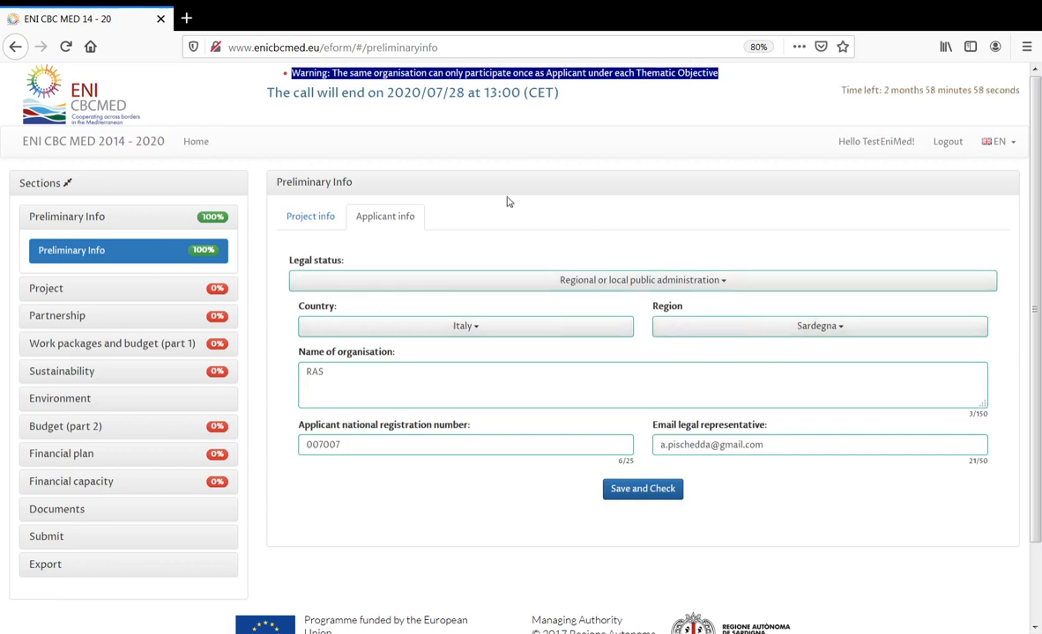
{"action": "left_click", "coordinate": [313, 217]}
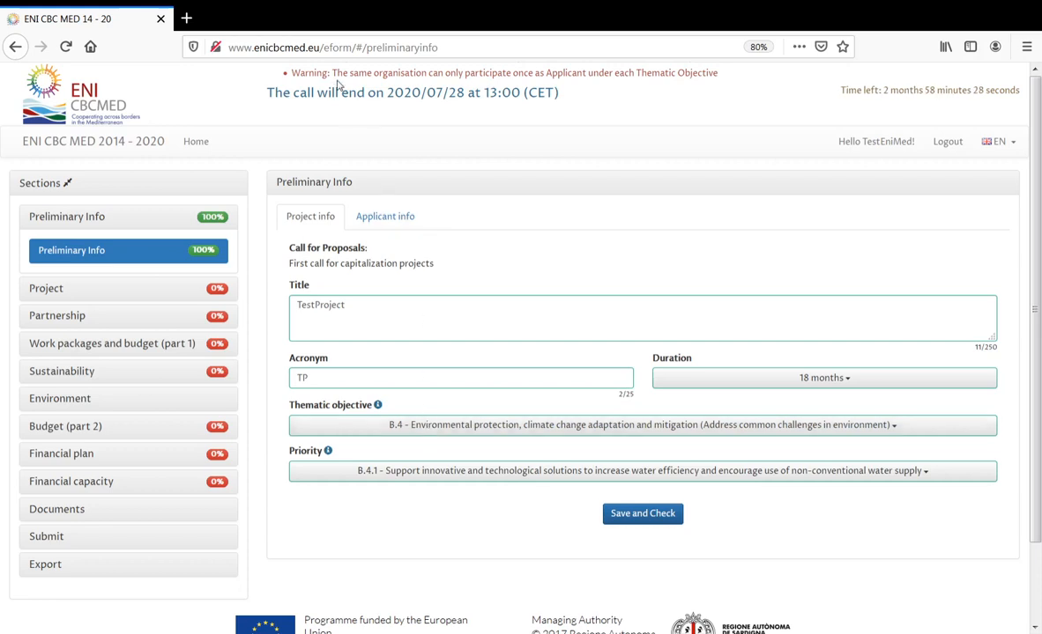
{"action": "left_click_drag", "start_coordinate": [333, 74], "coordinate": [663, 77]}
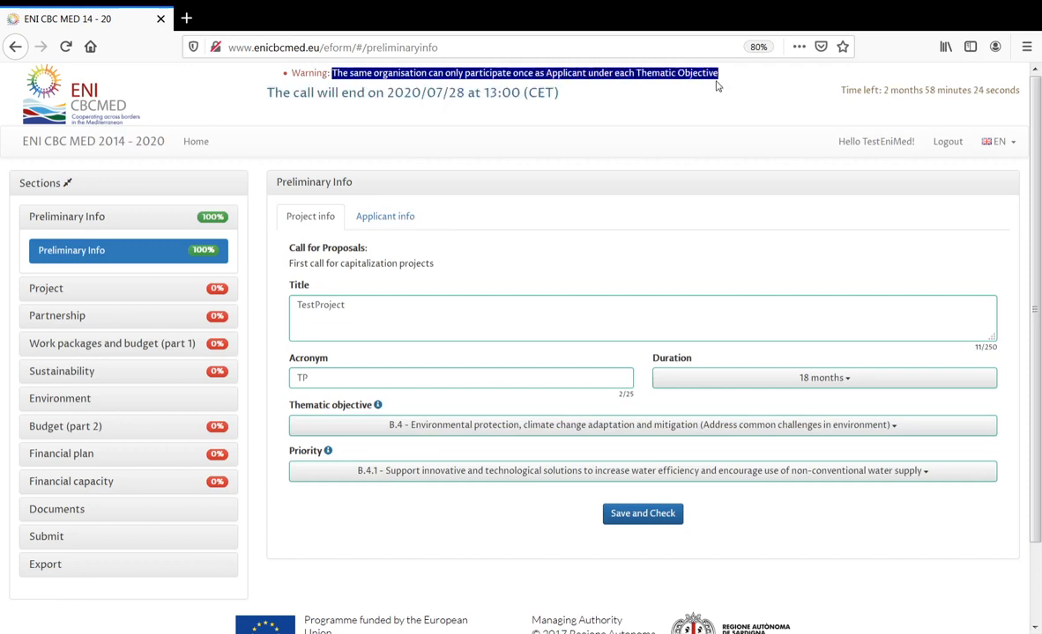
{"action": "left_click", "coordinate": [716, 88]}
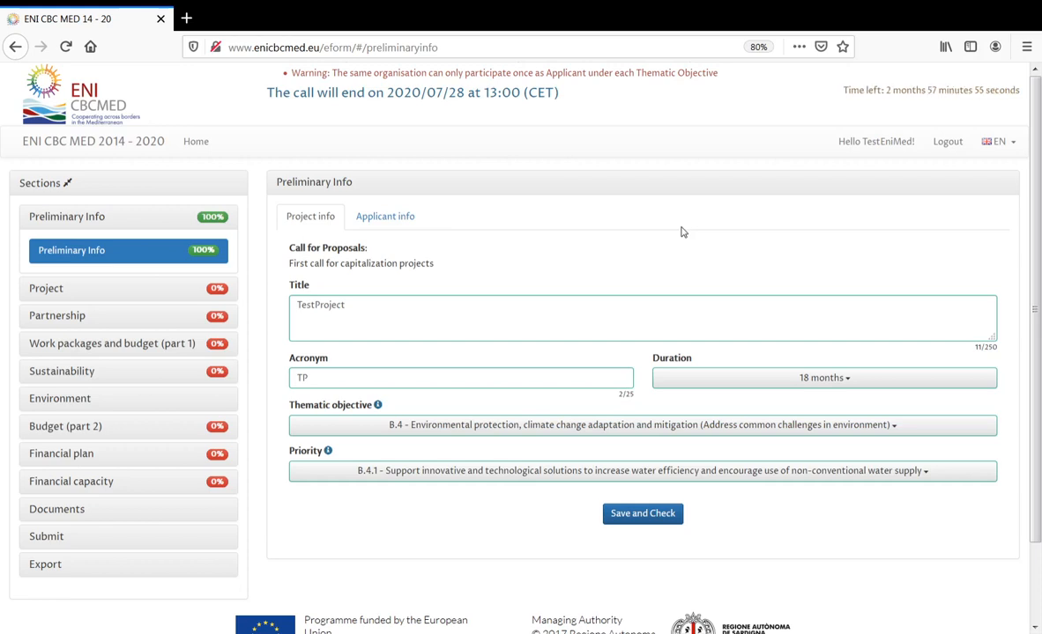
- Try thematic objective A.1 with priority A.1.1, save, and re-save the applicant details
{"action": "left_click", "coordinate": [623, 427]}
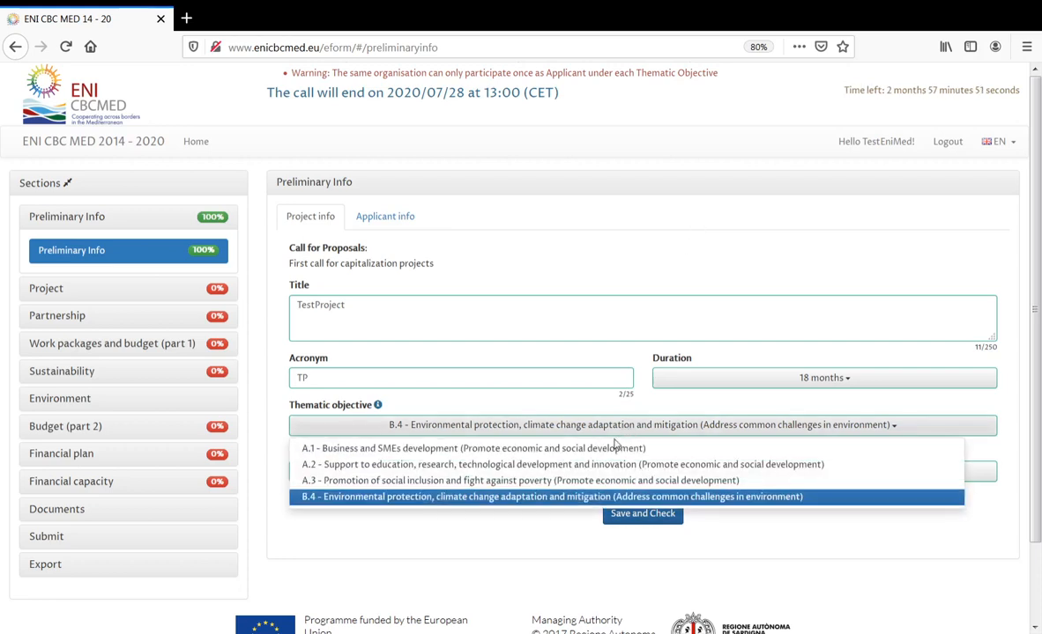
{"action": "left_click", "coordinate": [613, 449]}
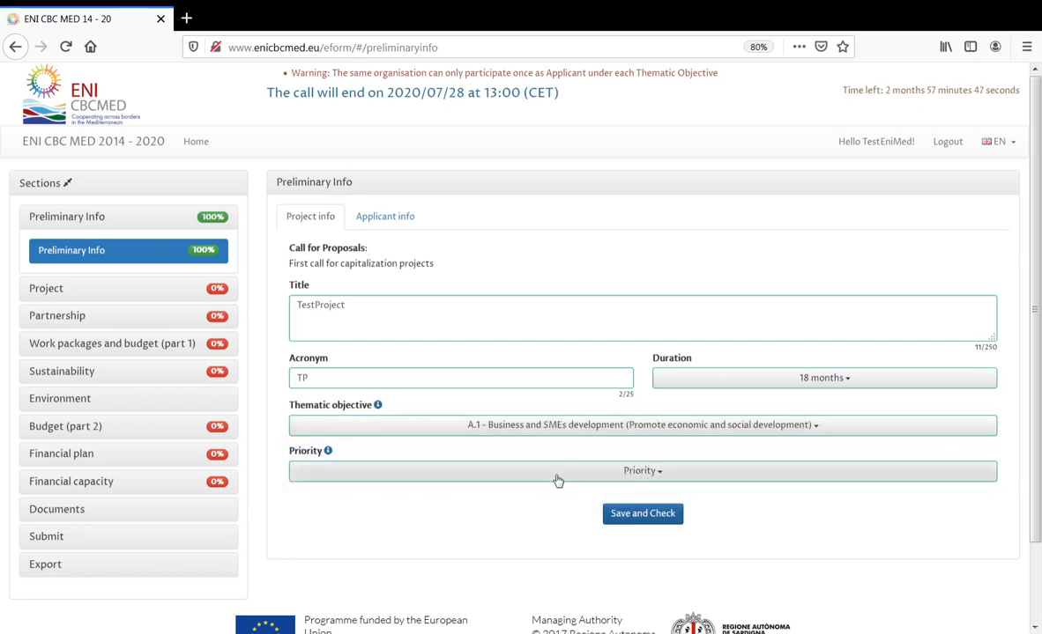
{"action": "left_click", "coordinate": [558, 473]}
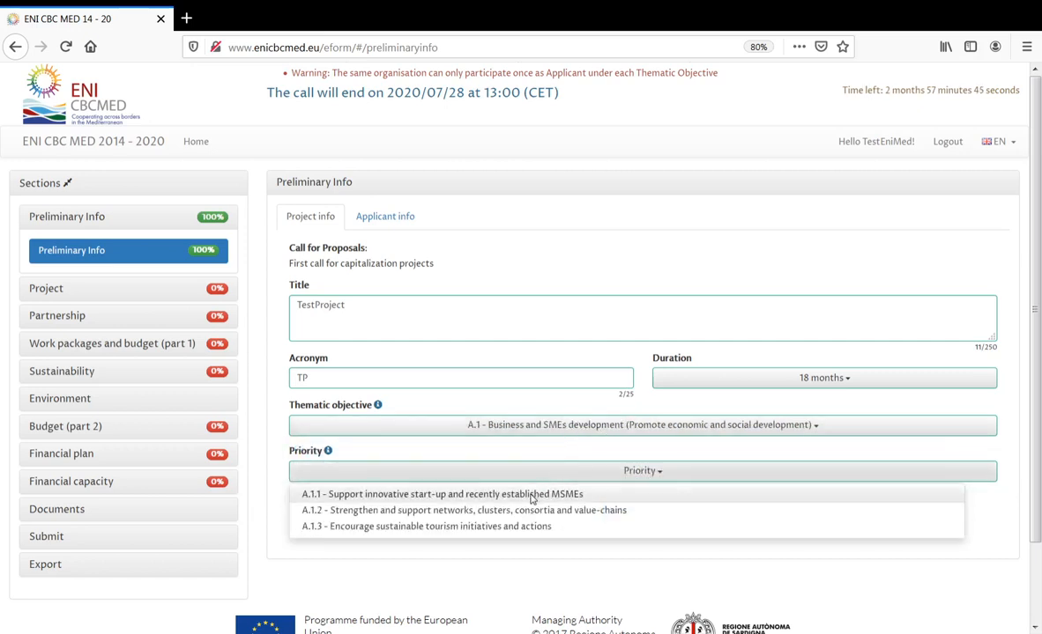
{"action": "left_click", "coordinate": [532, 496]}
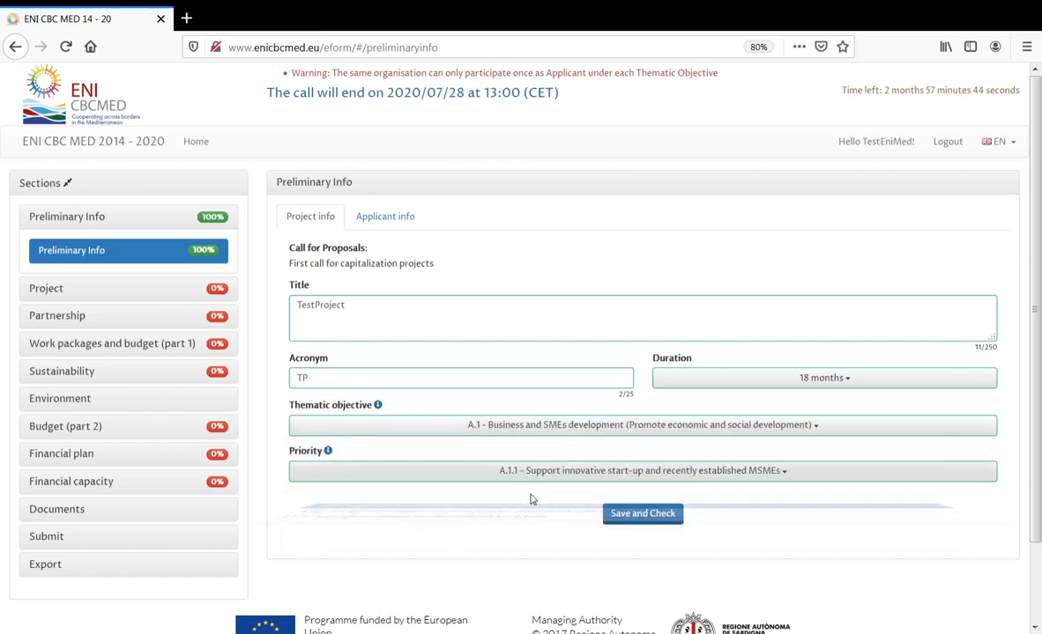
{"action": "left_click", "coordinate": [659, 520]}
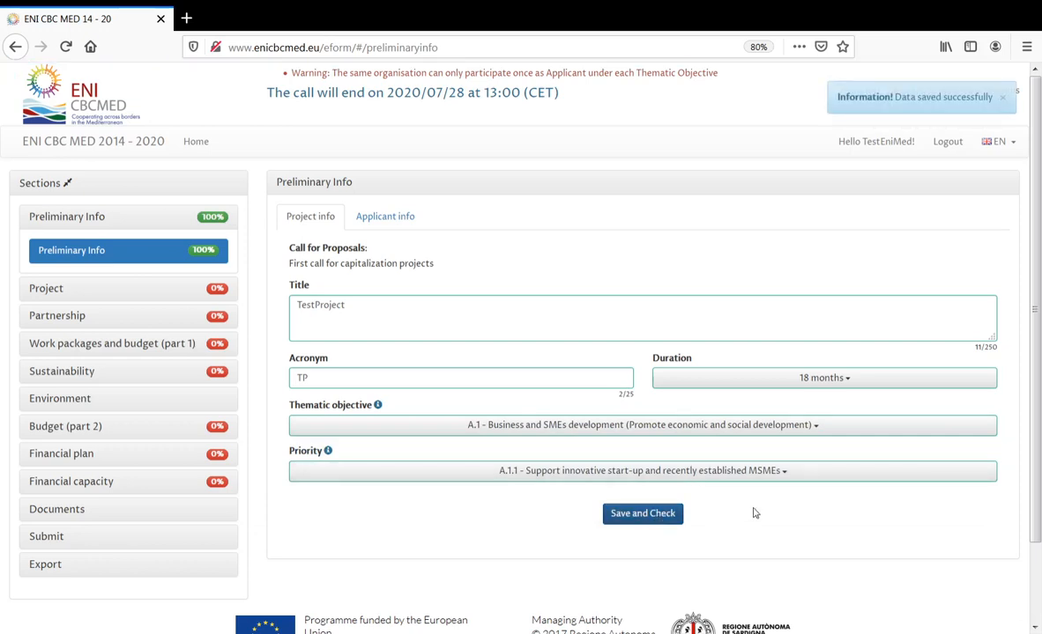
{"action": "left_click", "coordinate": [658, 520]}
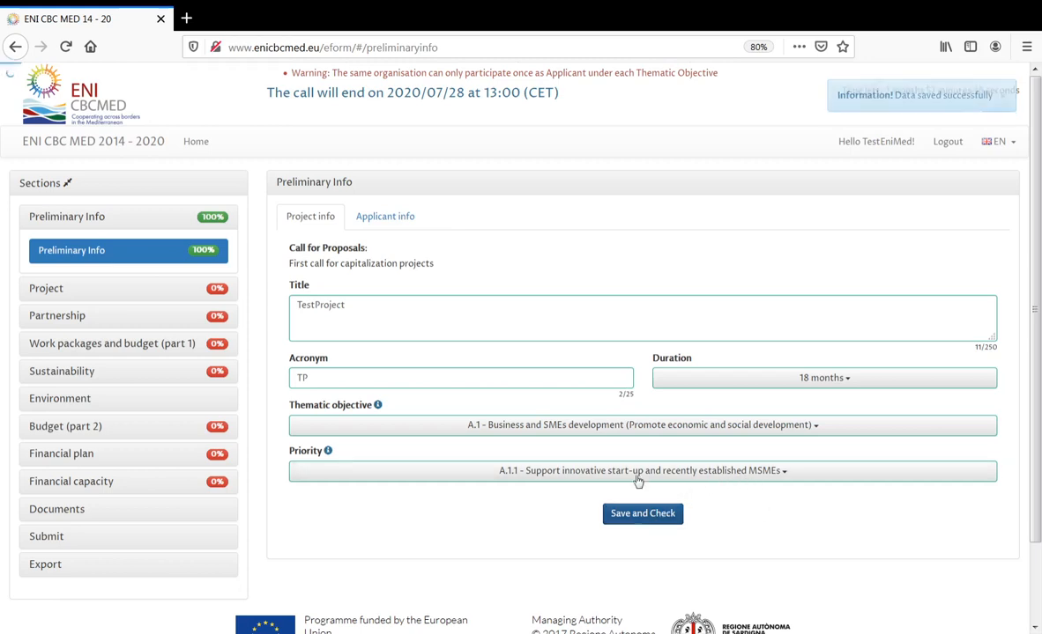
{"action": "left_click", "coordinate": [404, 217]}
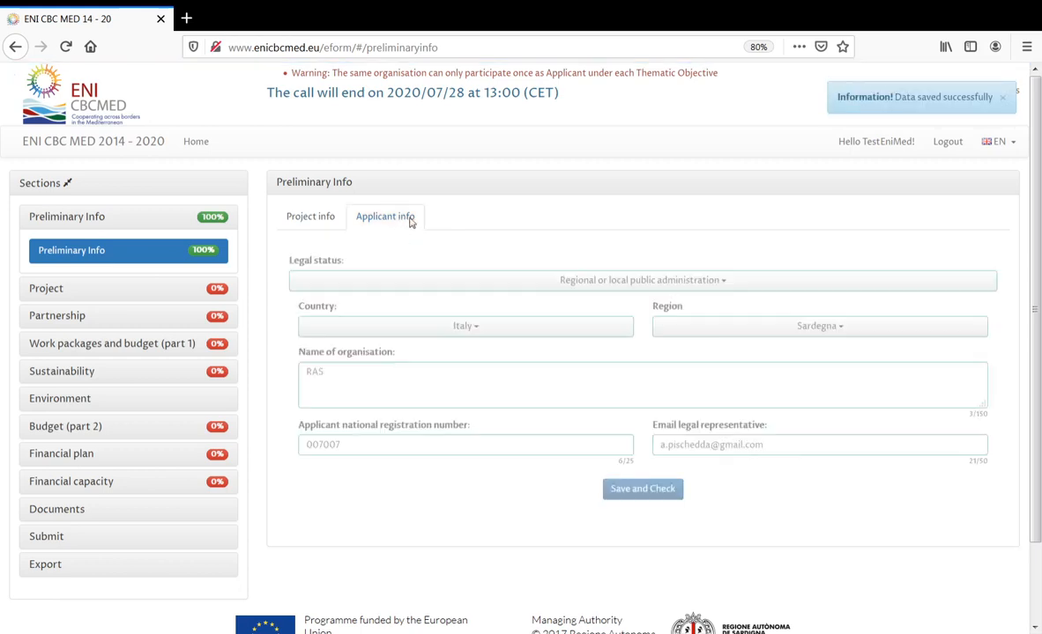
{"action": "left_click", "coordinate": [657, 495]}
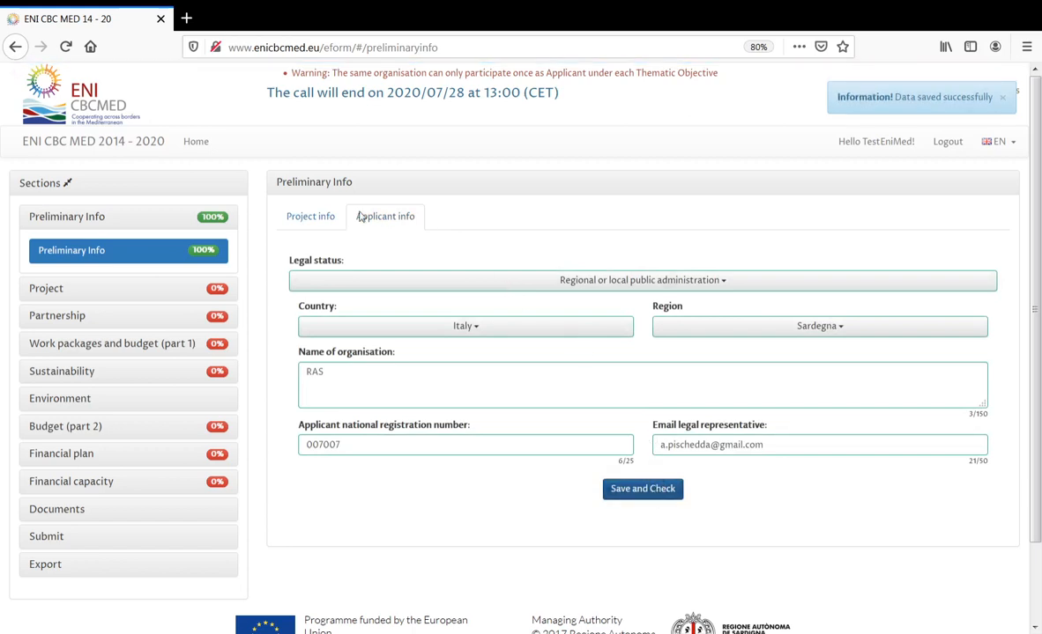
- Back on Project info, switch to thematic objective A.2 with priority A.2.1 and save
{"action": "left_click", "coordinate": [333, 219]}
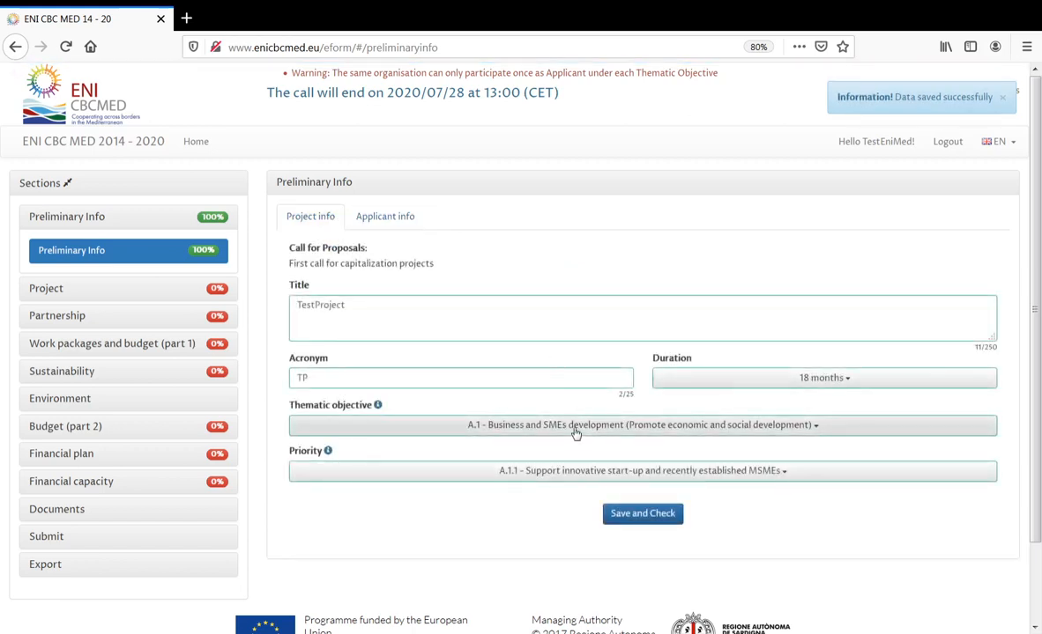
{"action": "left_click", "coordinate": [575, 425]}
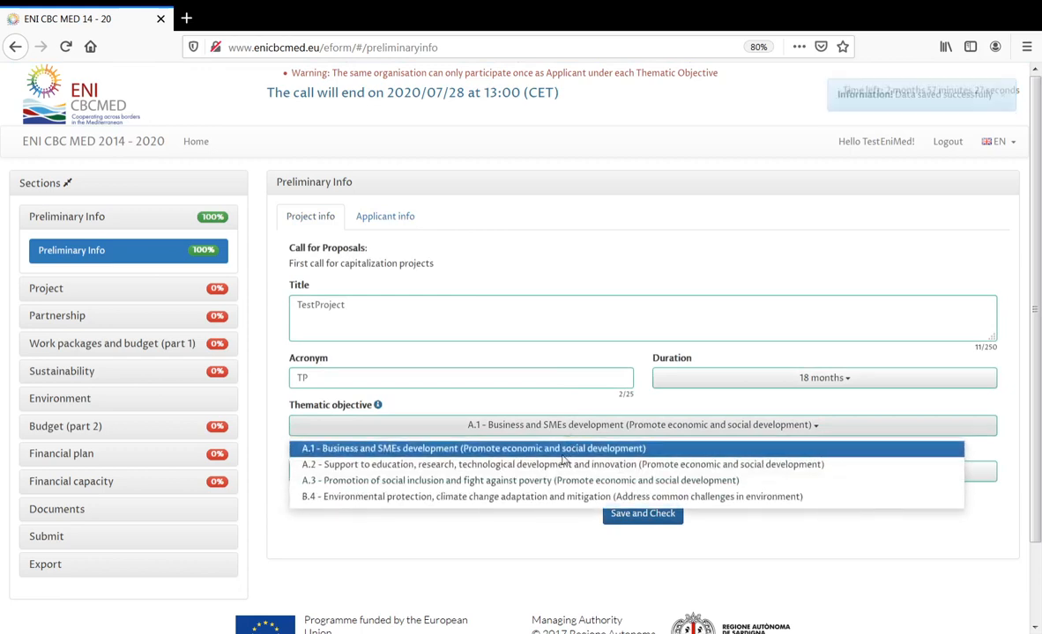
{"action": "left_click", "coordinate": [562, 464]}
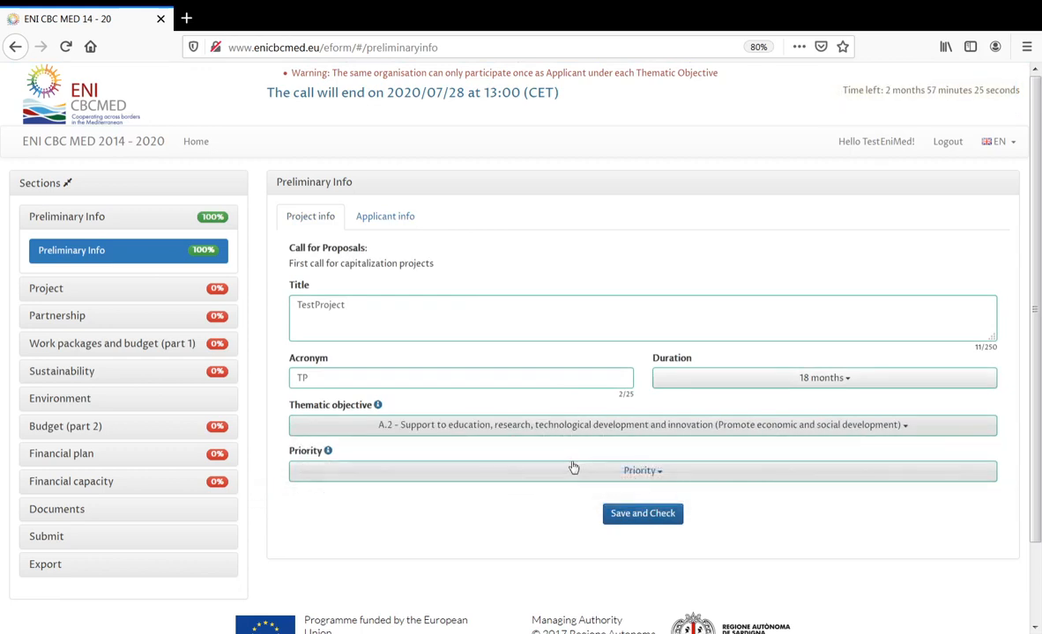
{"action": "left_click", "coordinate": [564, 475]}
{"action": "left_click", "coordinate": [536, 498]}
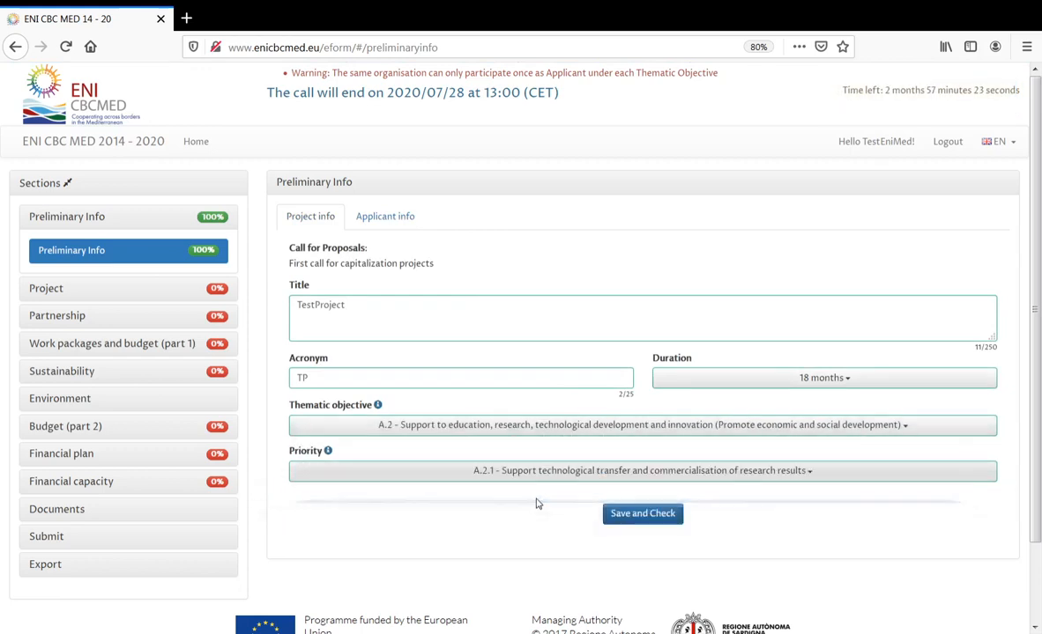
{"action": "left_click", "coordinate": [642, 513]}
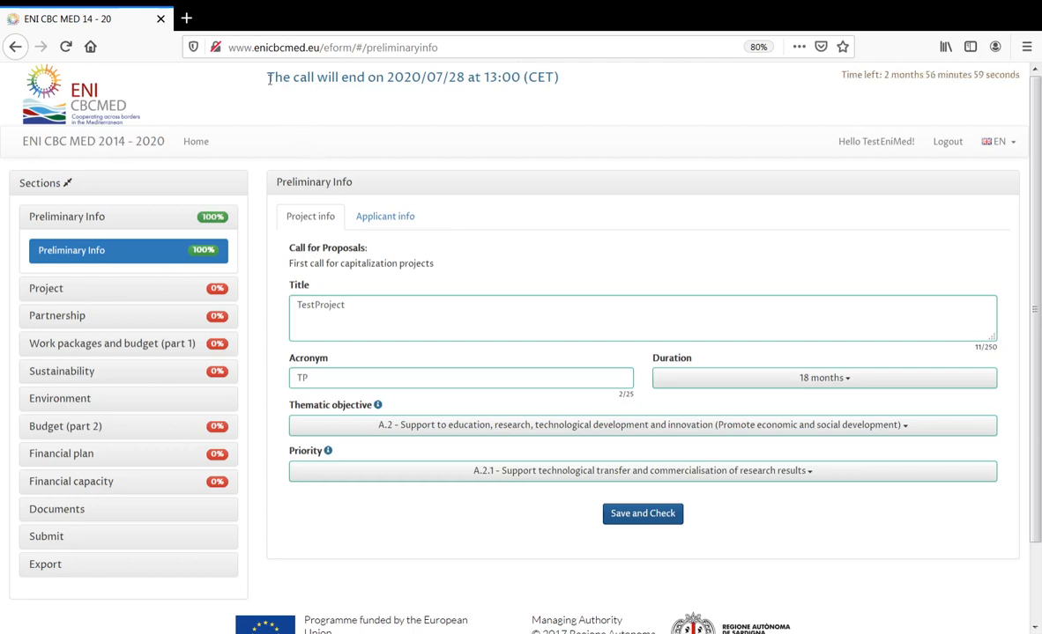
- Point out the call deadline and countdown, then open Profile's Change password form
{"action": "left_click_drag", "start_coordinate": [268, 77], "coordinate": [564, 81]}
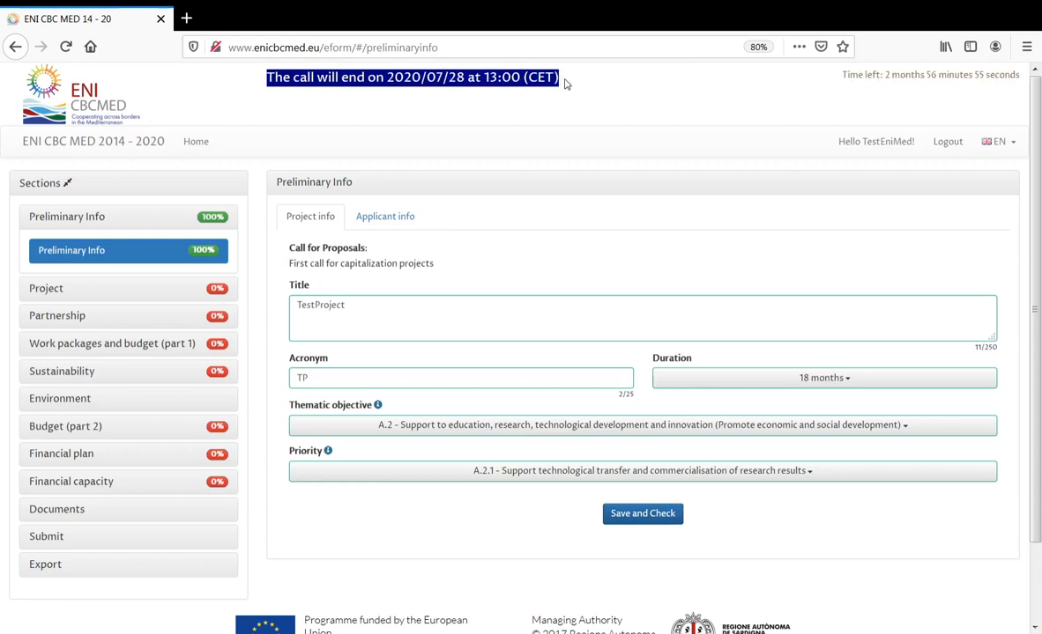
{"action": "left_click", "coordinate": [842, 75]}
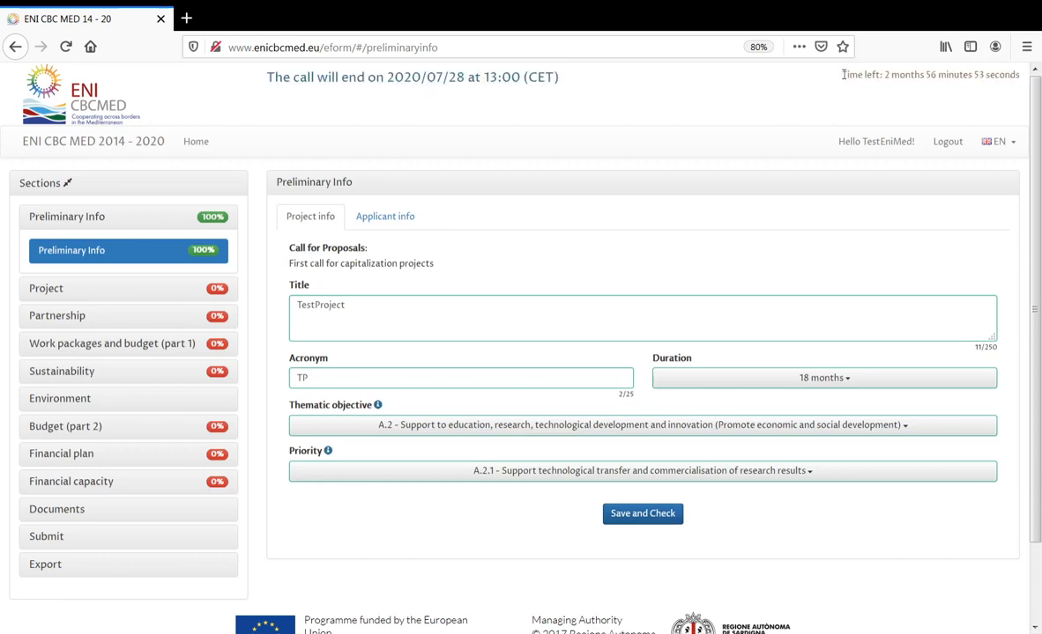
{"action": "left_click_drag", "start_coordinate": [842, 75], "coordinate": [1018, 77]}
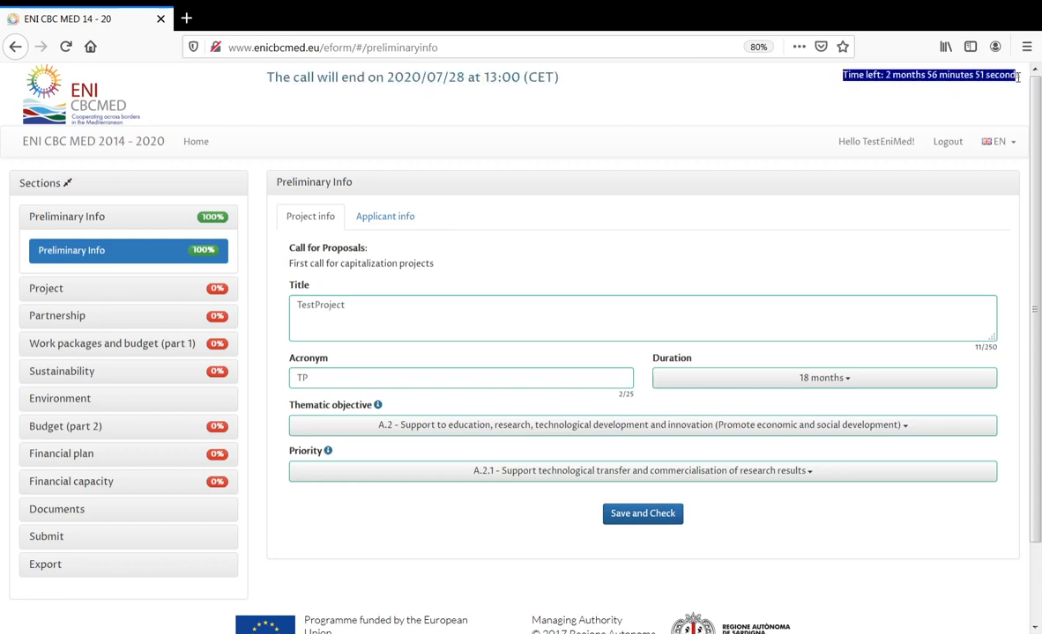
{"action": "left_click", "coordinate": [882, 146]}
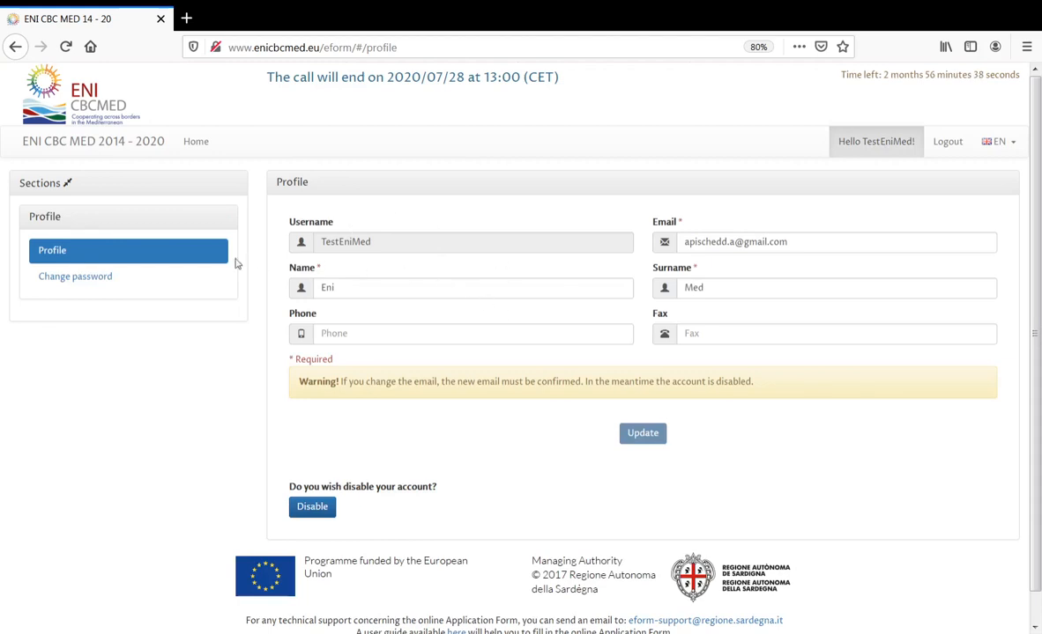
{"action": "left_click", "coordinate": [110, 278]}
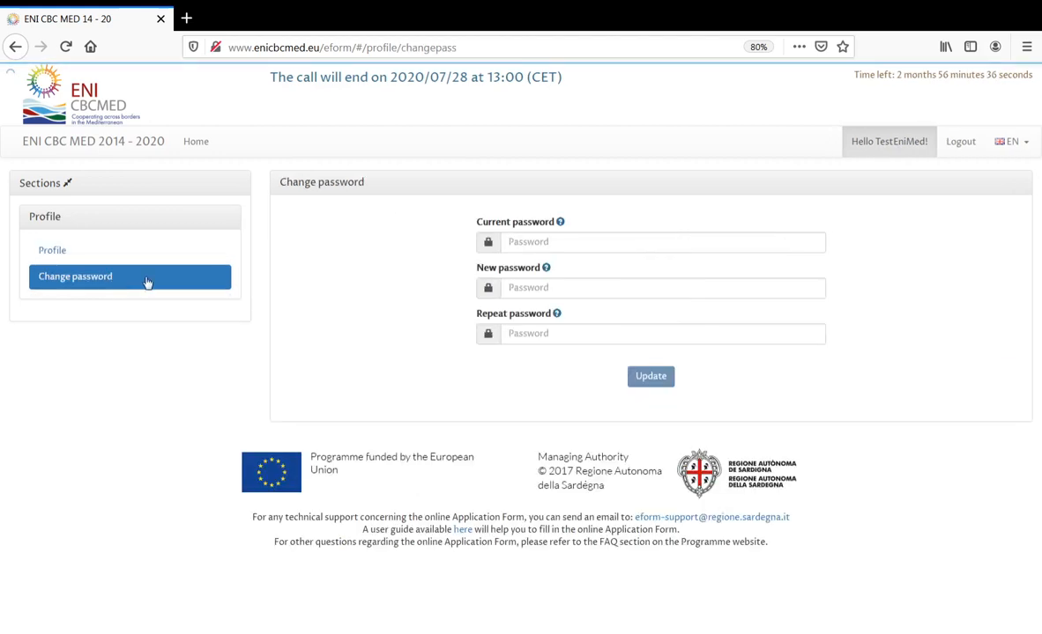
- Go Home, reopen the Preliminary Info form, and expand the Project section in the sidebar
{"action": "left_click", "coordinate": [201, 144]}
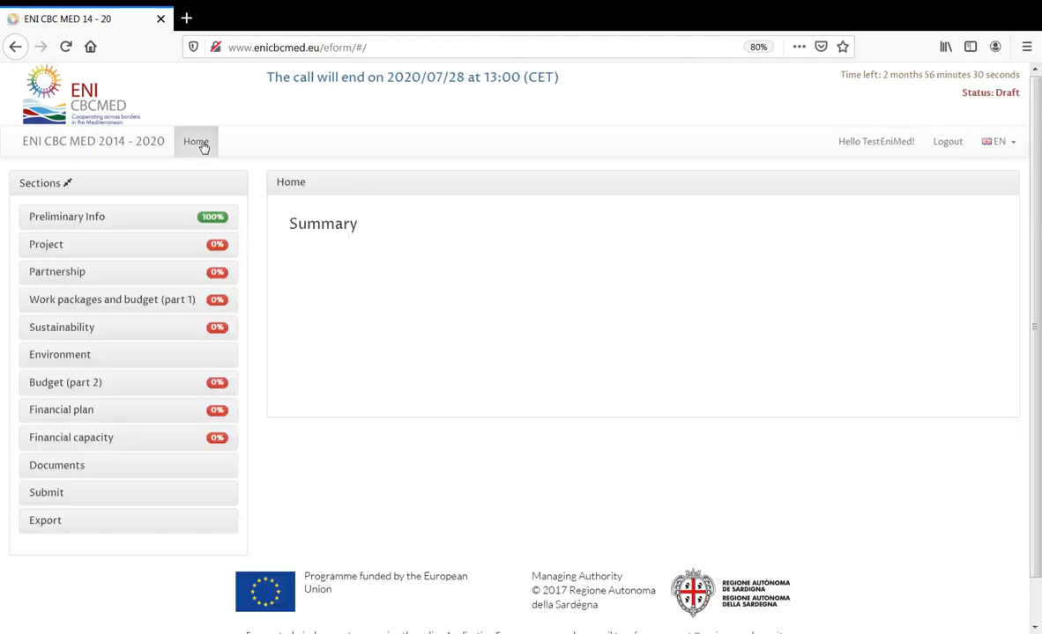
{"action": "left_click", "coordinate": [78, 222]}
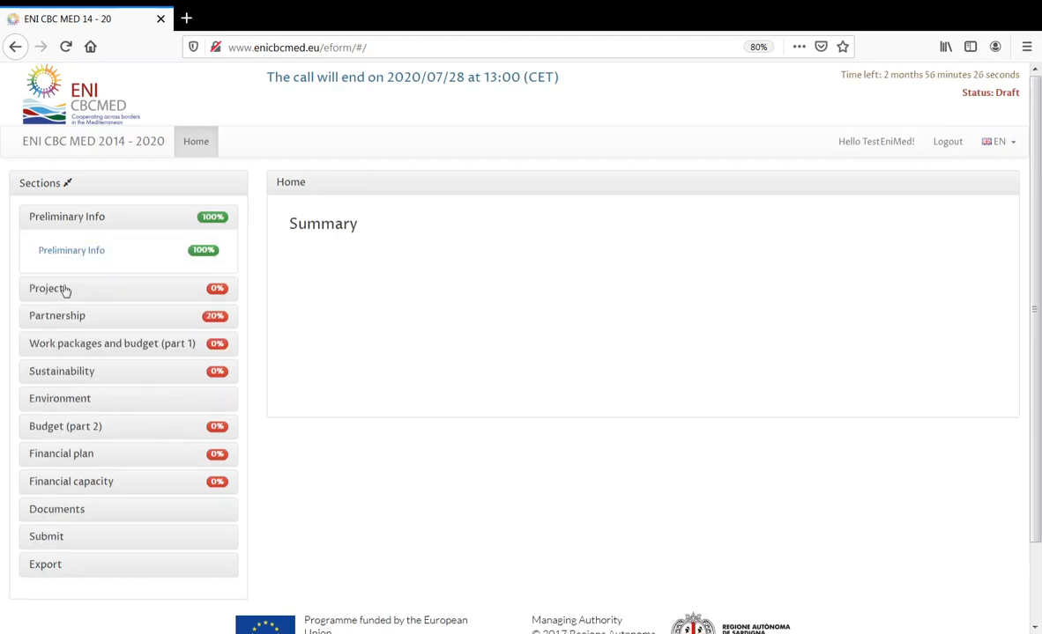
{"action": "left_click", "coordinate": [116, 259]}
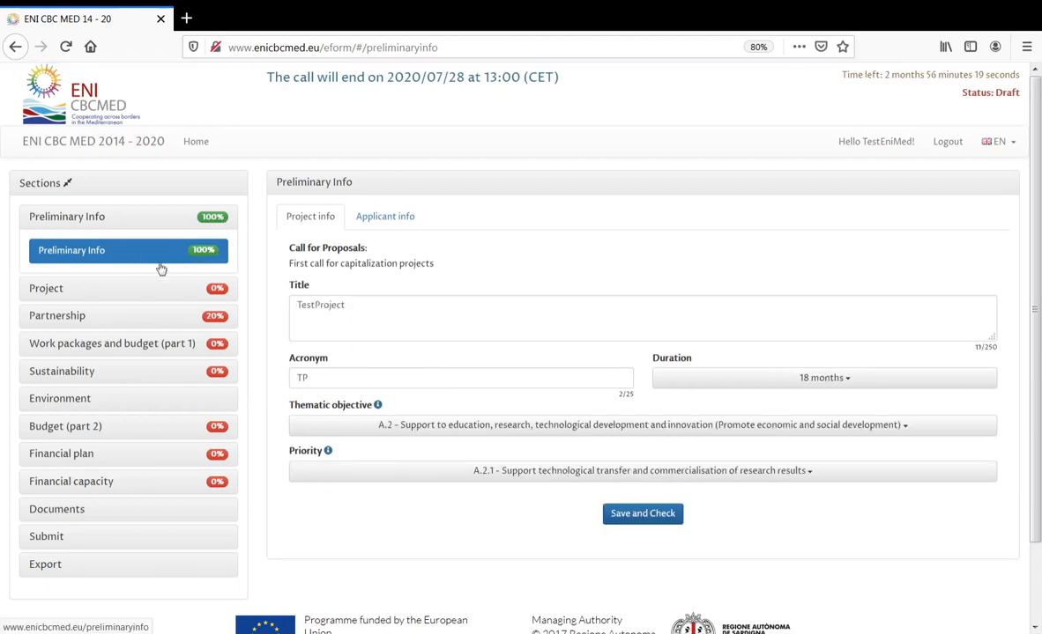
{"action": "left_click", "coordinate": [60, 291]}
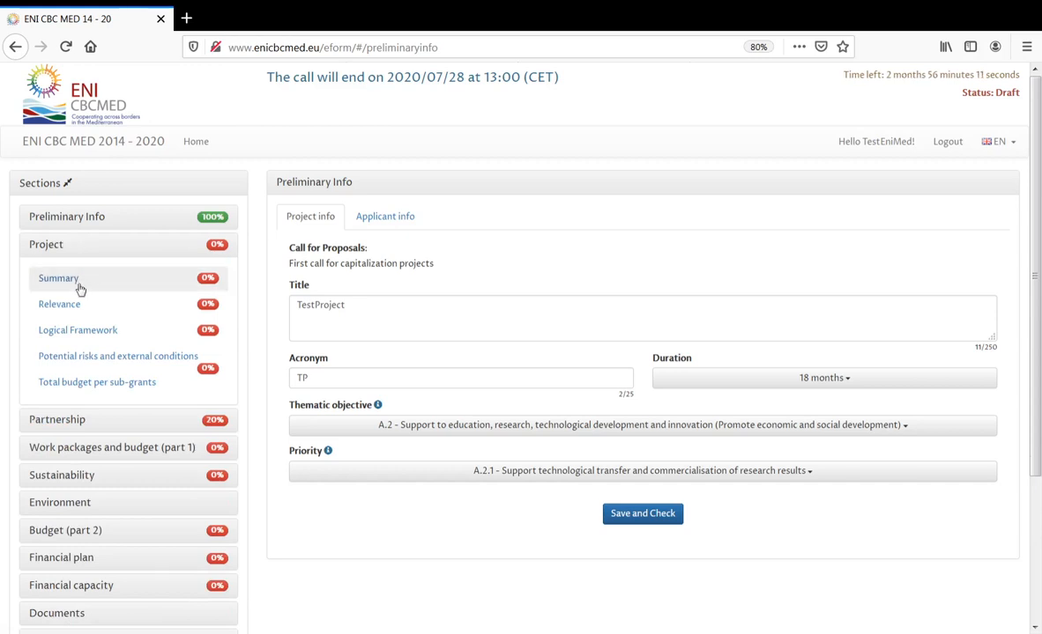
- Copy the Description guidance text into Project Summary's Description, reaching 420/2000 characters
{"action": "left_click", "coordinate": [75, 288]}
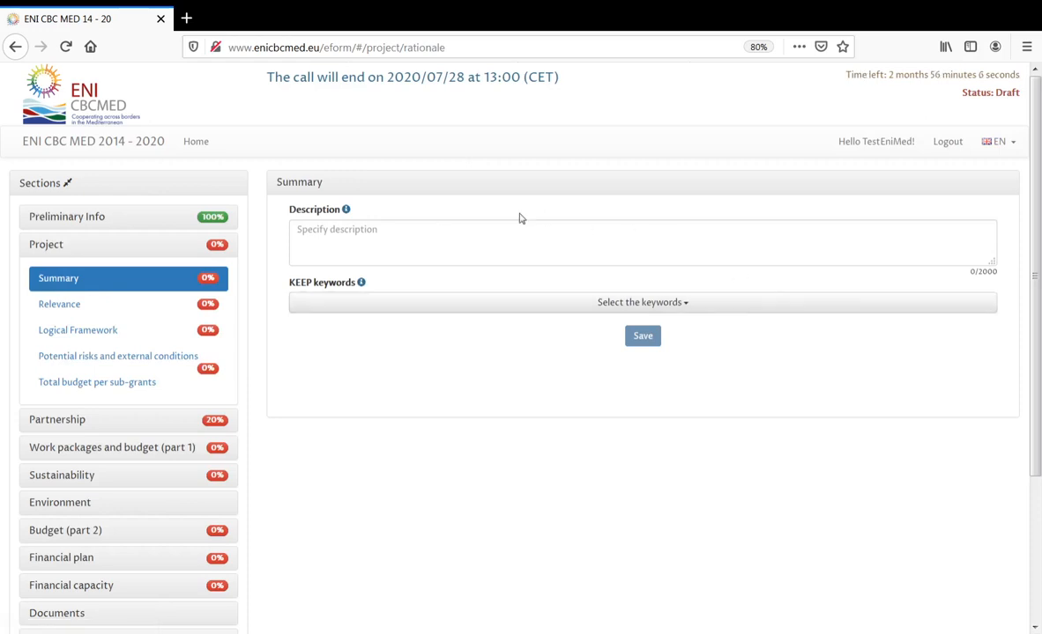
{"action": "left_click", "coordinate": [346, 211]}
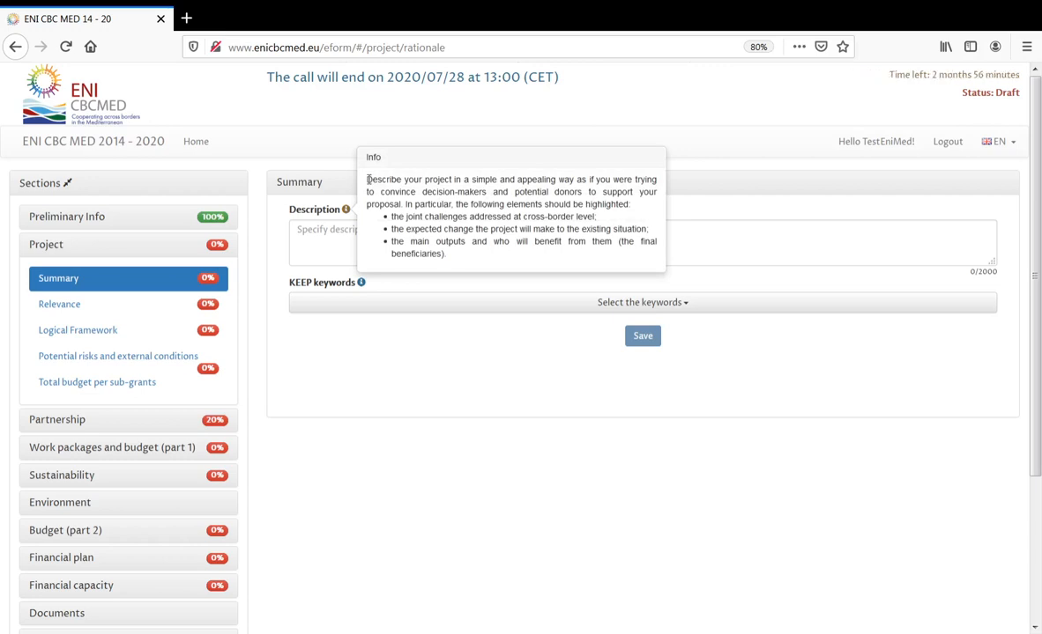
{"action": "left_click_drag", "start_coordinate": [367, 180], "coordinate": [455, 256]}
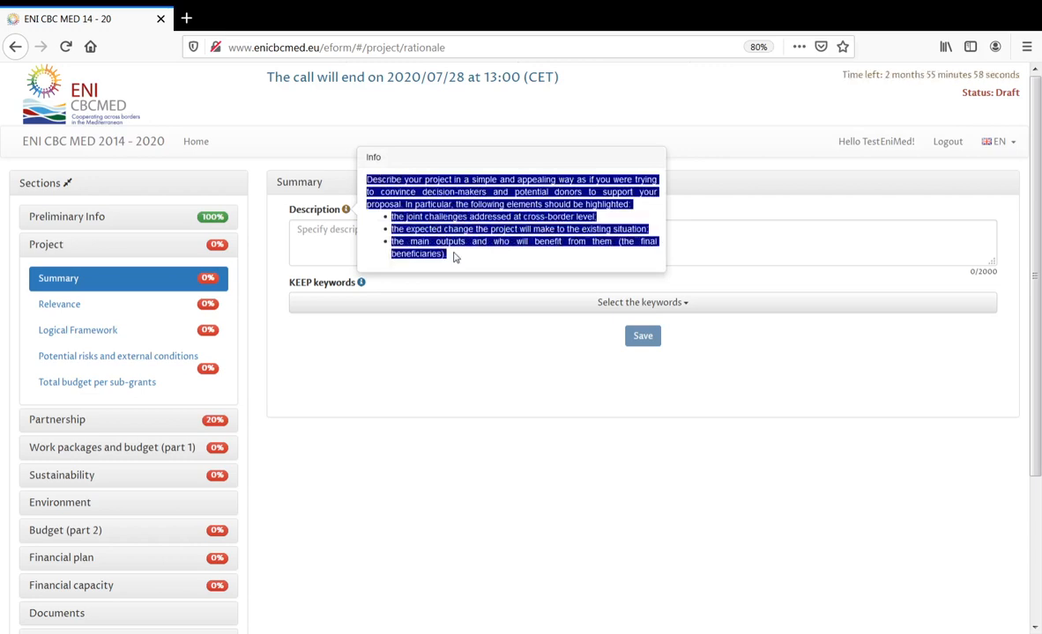
{"action": "left_click", "coordinate": [711, 244]}
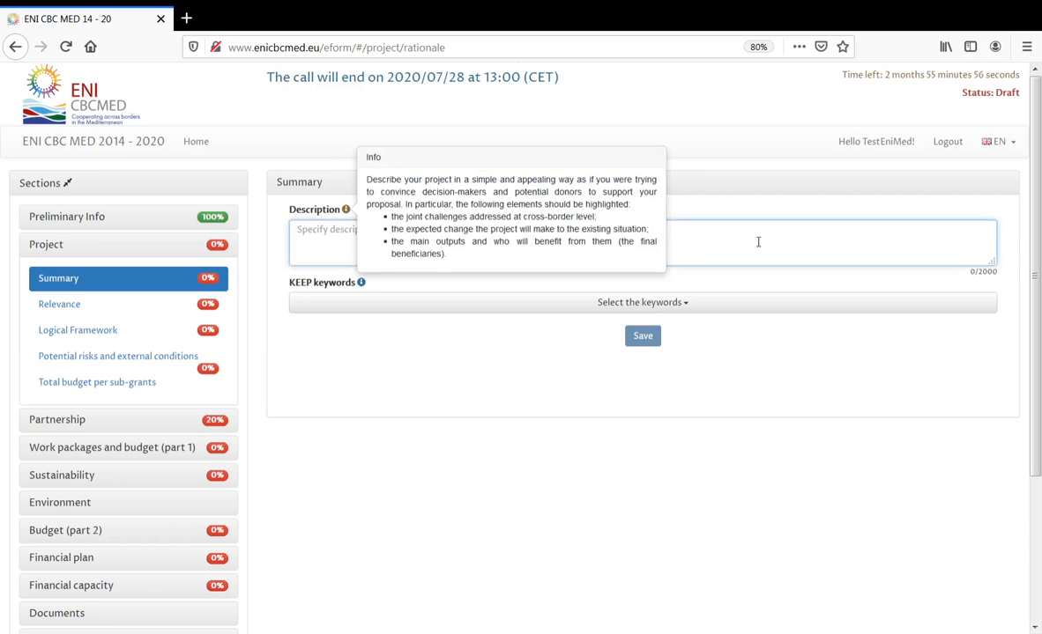
{"action": "left_click", "coordinate": [344, 209]}
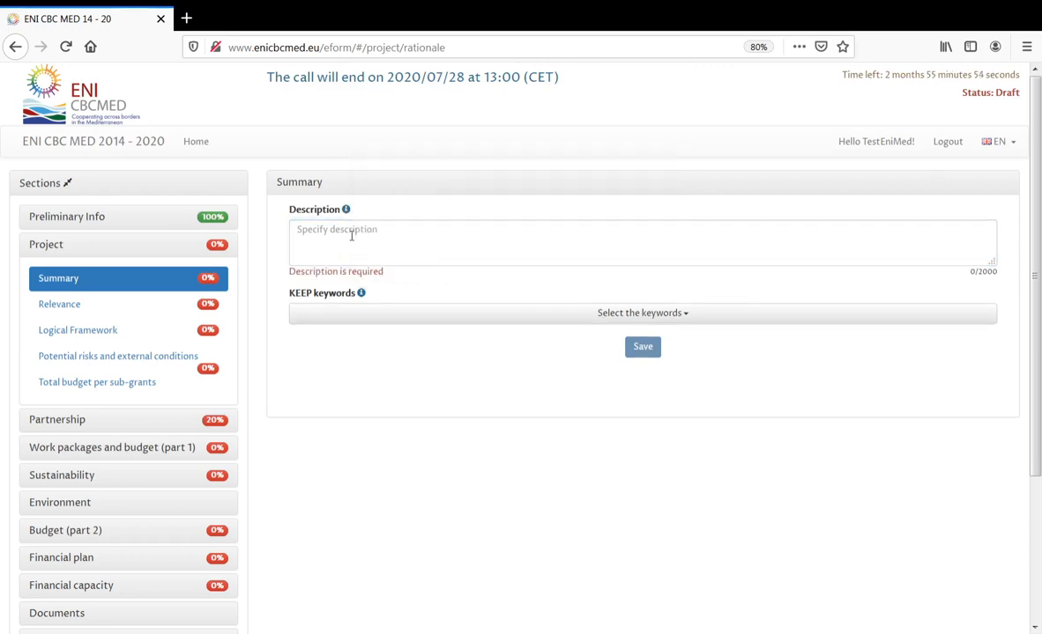
{"action": "left_click", "coordinate": [351, 236]}
{"action": "key", "text": "ctrl+v"}
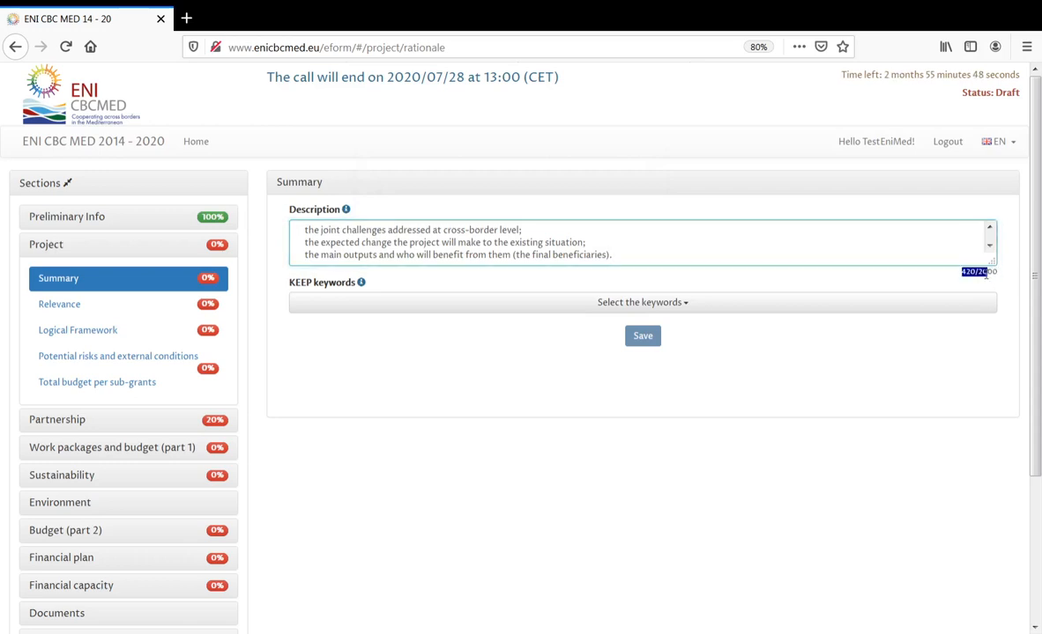
{"action": "left_click_drag", "start_coordinate": [978, 273], "coordinate": [992, 361]}
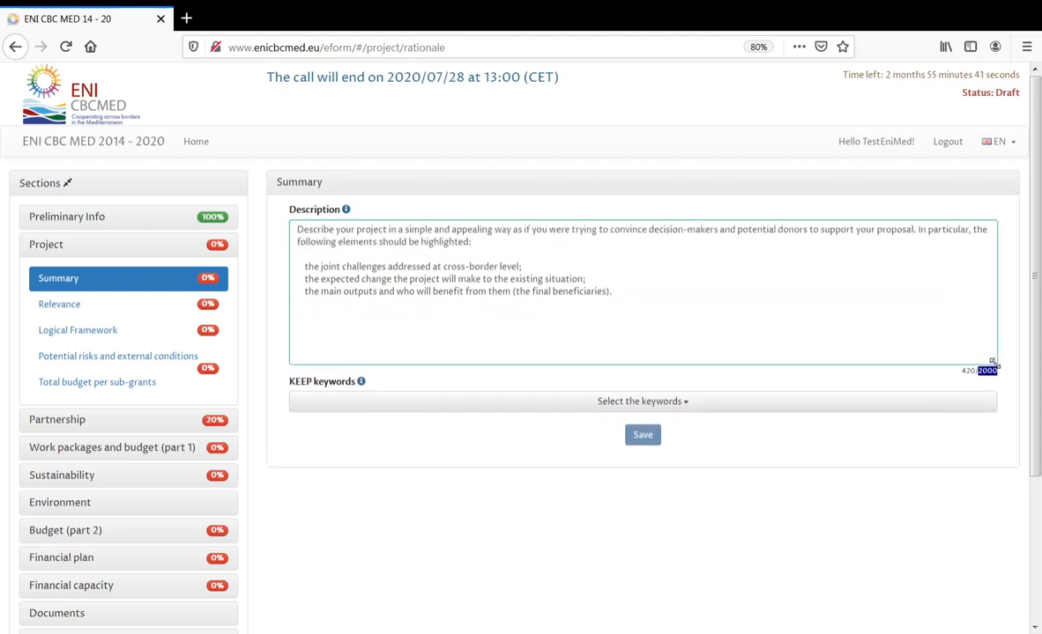
{"action": "left_click", "coordinate": [772, 291]}
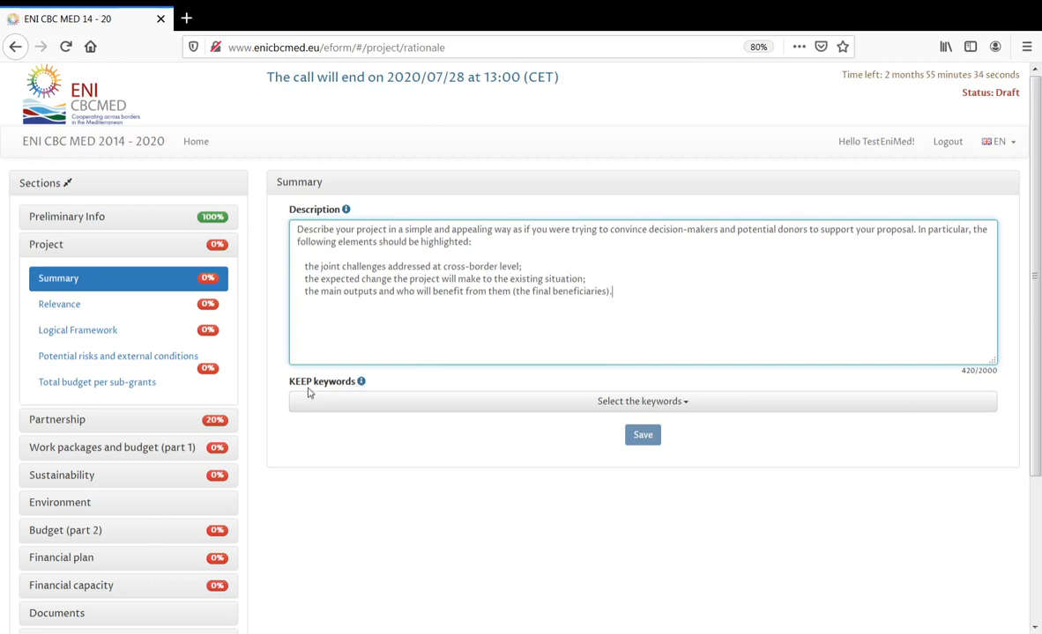
- Pick KEEP keywords Energy efficiency, Innovation capacity and awareness-raising, and Knowledge and technology transfer, then save the Summary
{"action": "left_click", "coordinate": [360, 383]}
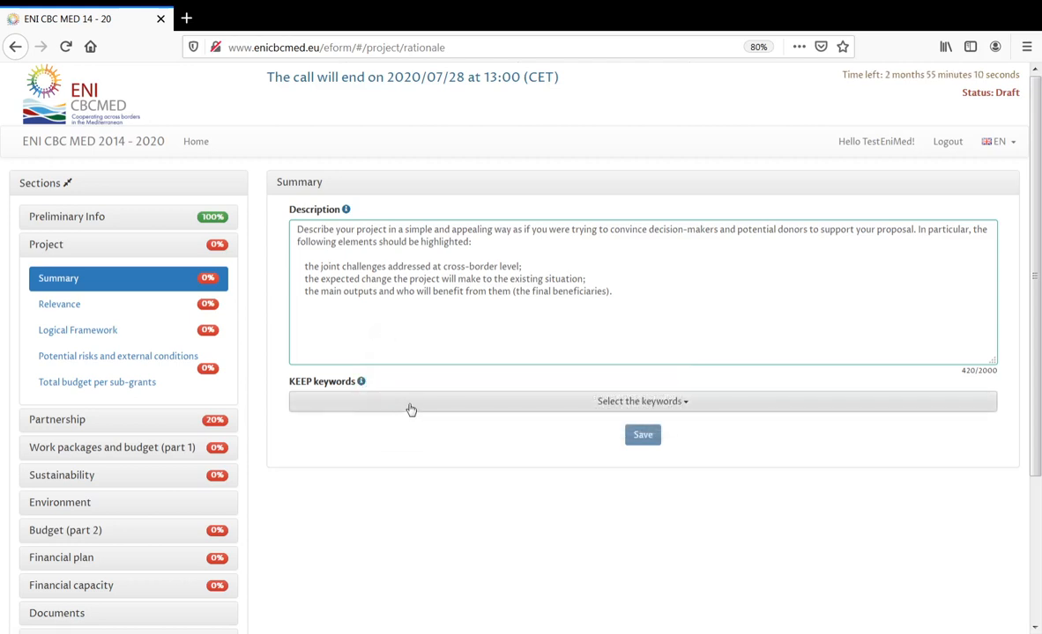
{"action": "left_click", "coordinate": [410, 408]}
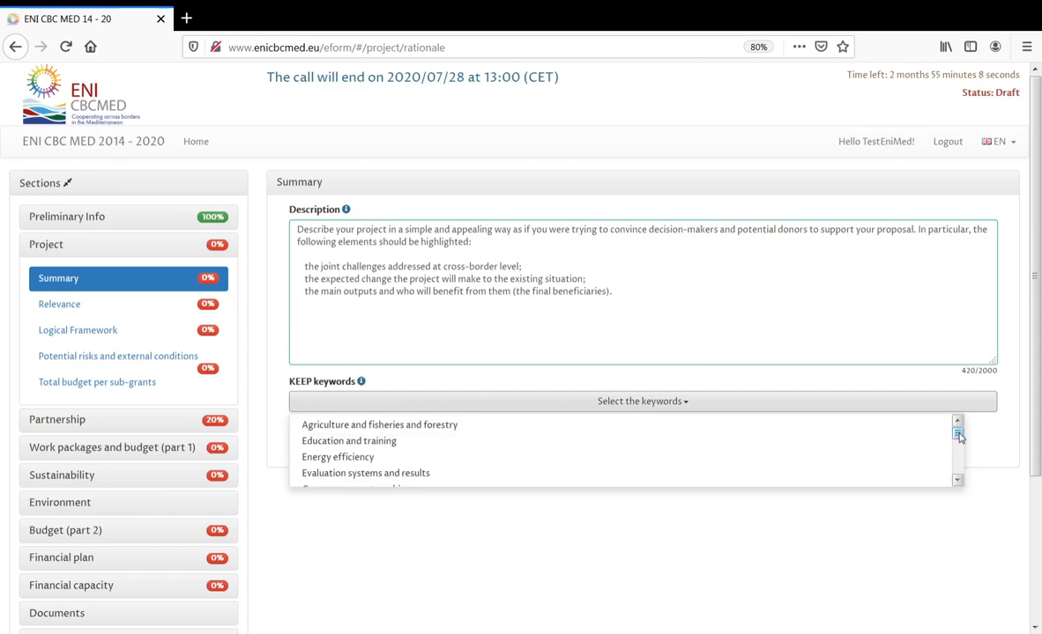
{"action": "scroll", "coordinate": [960, 438], "scroll_direction": "down", "scroll_amount": 1}
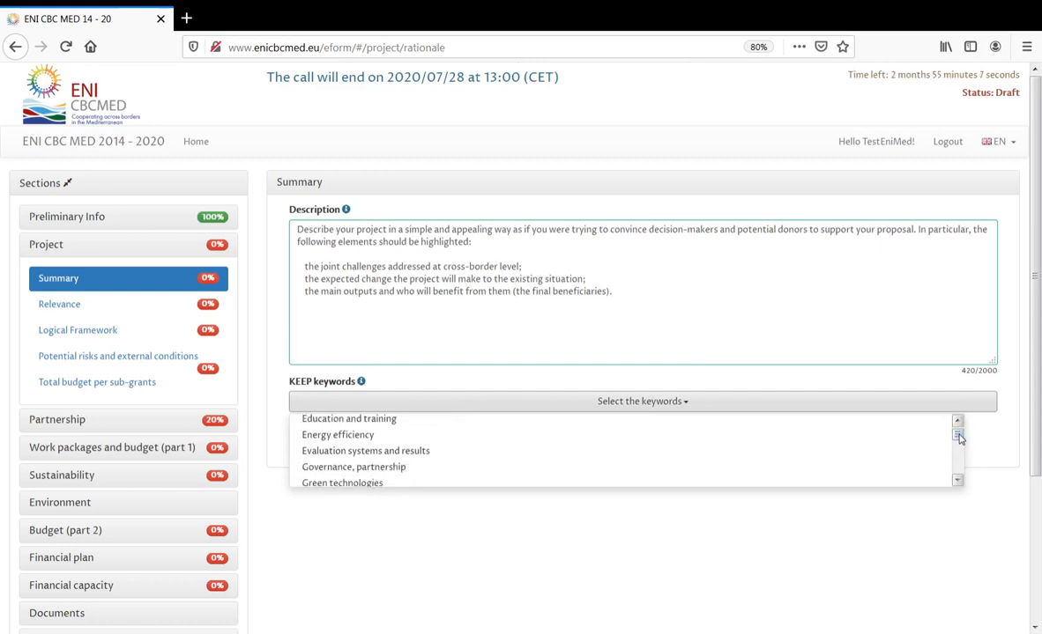
{"action": "left_click", "coordinate": [766, 437]}
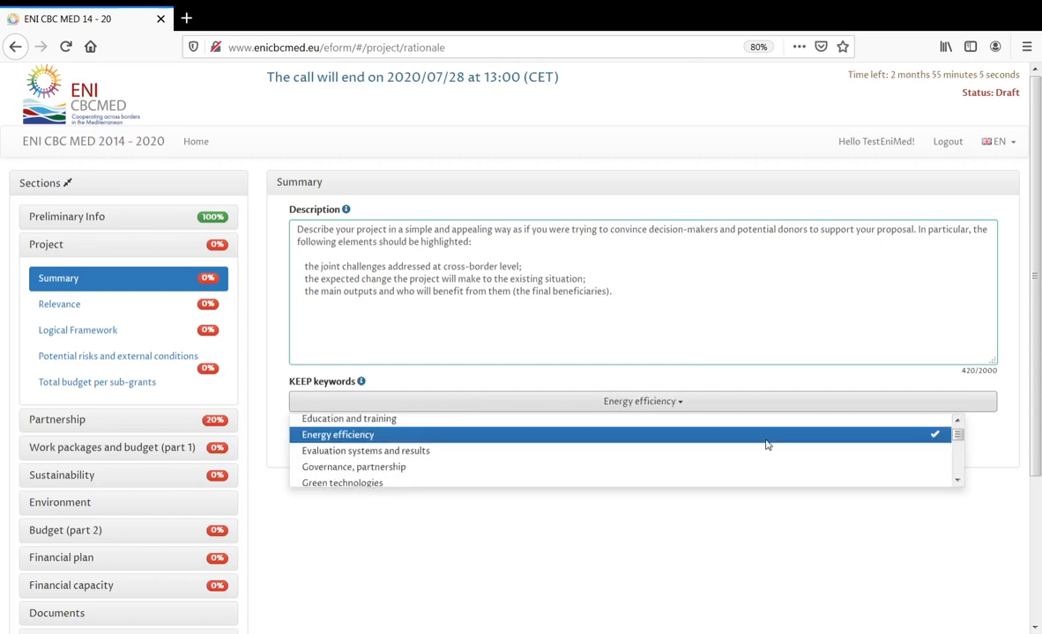
{"action": "left_click", "coordinate": [958, 481]}
{"action": "left_click", "coordinate": [957, 482]}
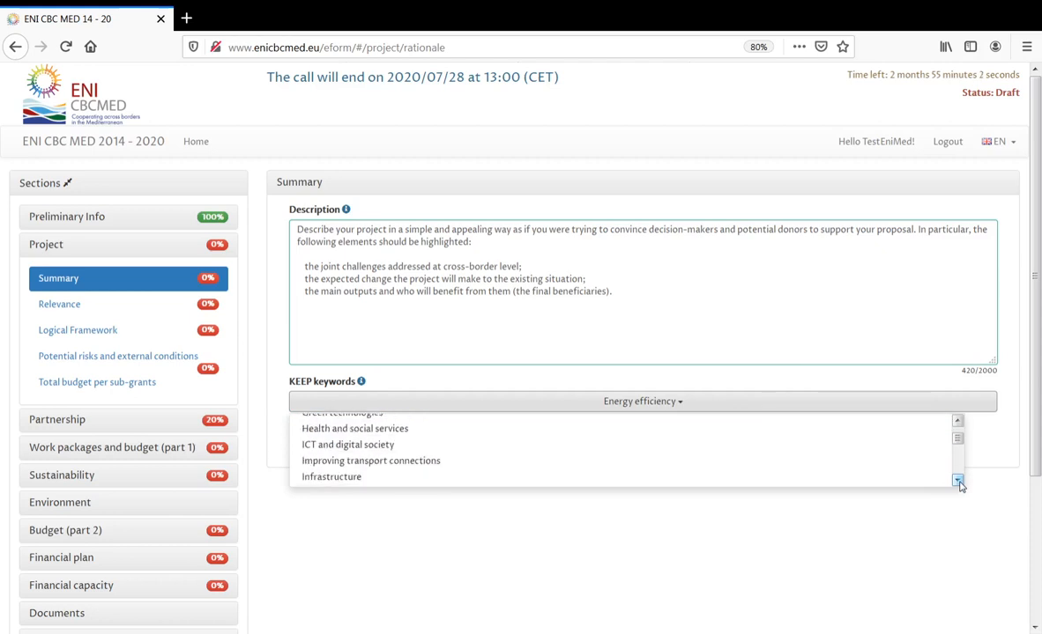
{"action": "left_click", "coordinate": [958, 481]}
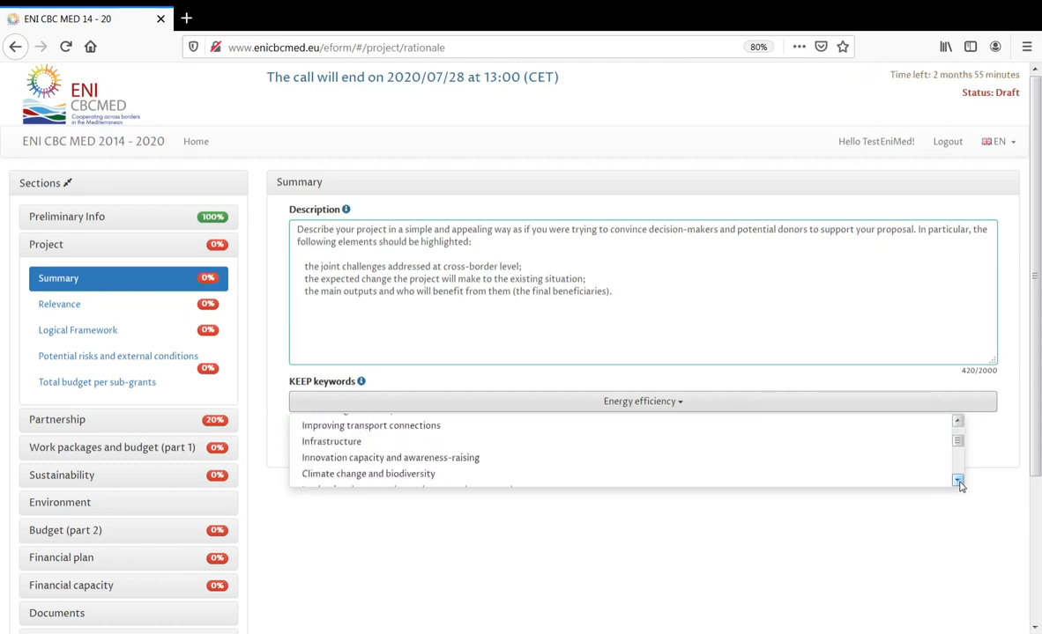
{"action": "left_click", "coordinate": [958, 481]}
{"action": "left_click", "coordinate": [707, 426]}
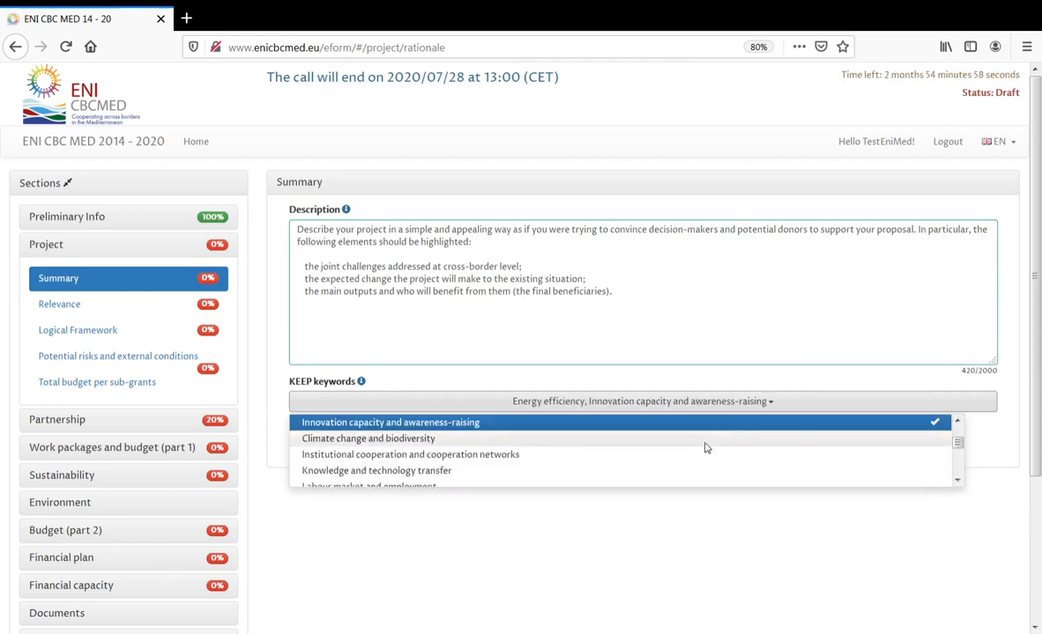
{"action": "left_click", "coordinate": [699, 470]}
{"action": "left_click", "coordinate": [742, 534]}
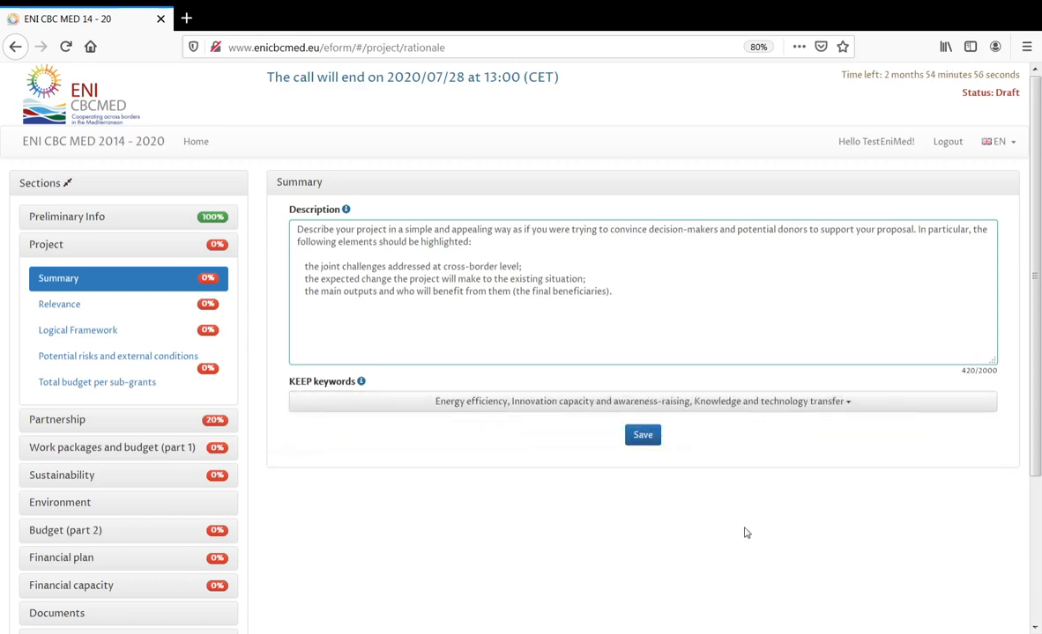
{"action": "left_click", "coordinate": [648, 442]}
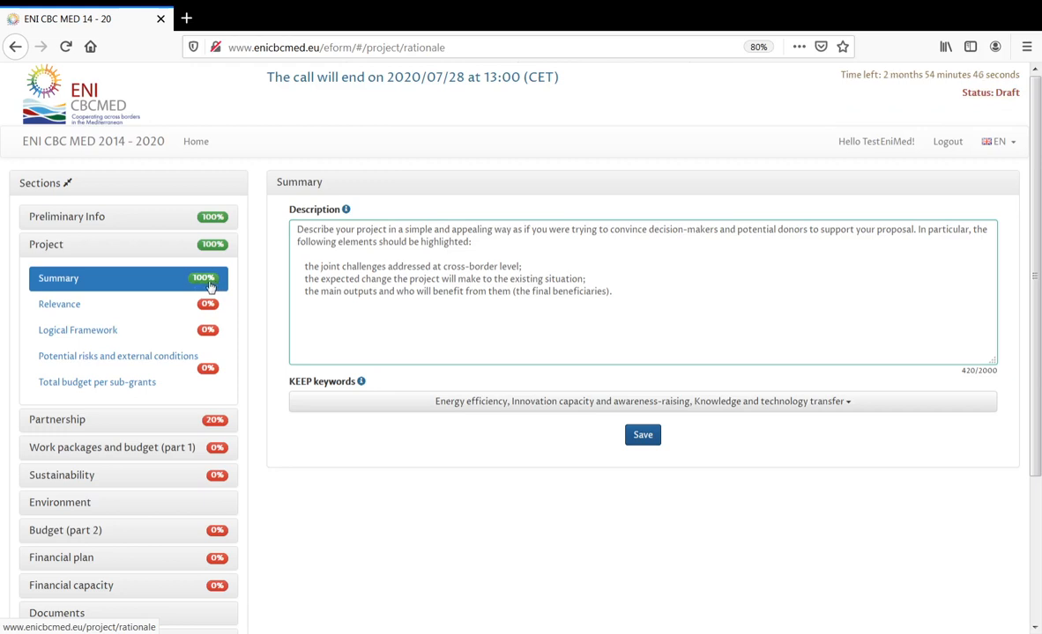
- Browse Relevance Parts 2 and 3, then return to Part 1 with questions 1.1 to 1.6
{"action": "left_click", "coordinate": [85, 308]}
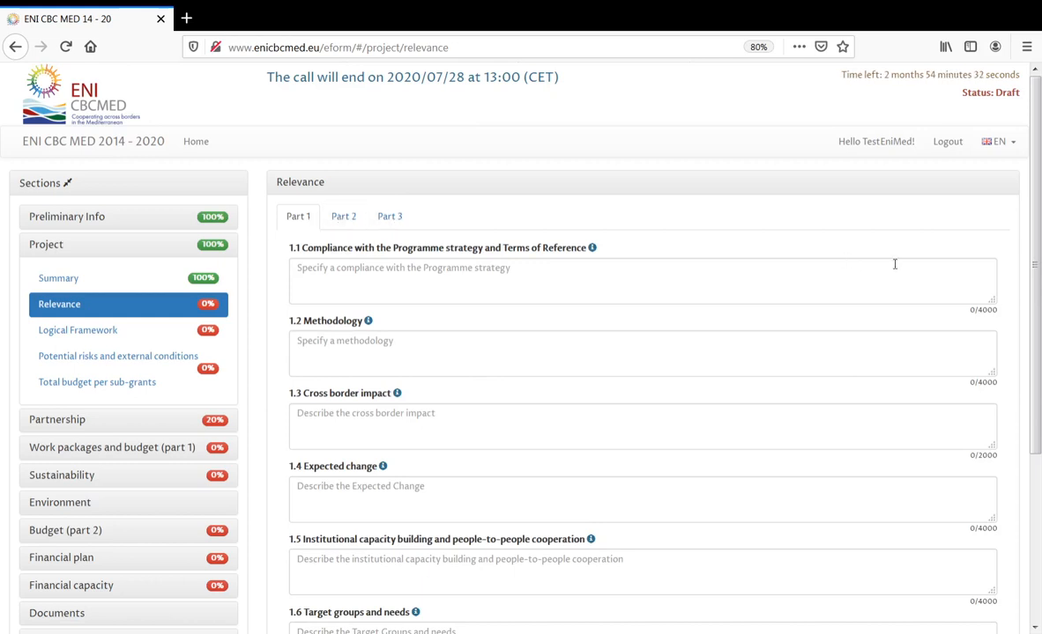
{"action": "mouse_move", "coordinate": [1037, 228]}
{"action": "left_mouse_down"}
{"action": "mouse_move", "coordinate": [1032, 367]}
{"action": "mouse_move", "coordinate": [1037, 247]}
{"action": "left_mouse_up"}
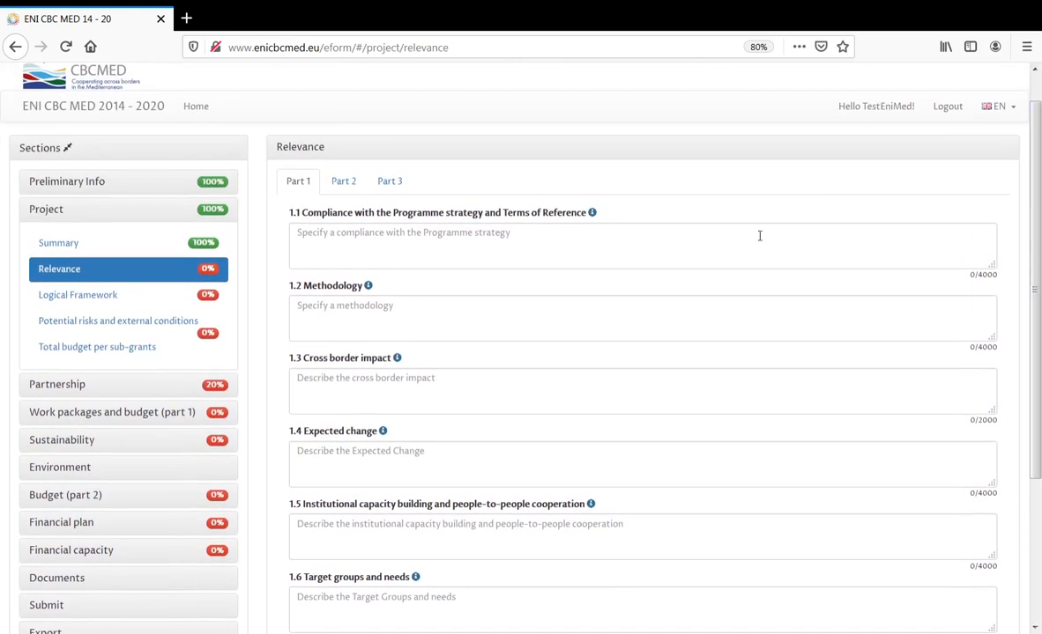
{"action": "left_click", "coordinate": [344, 182]}
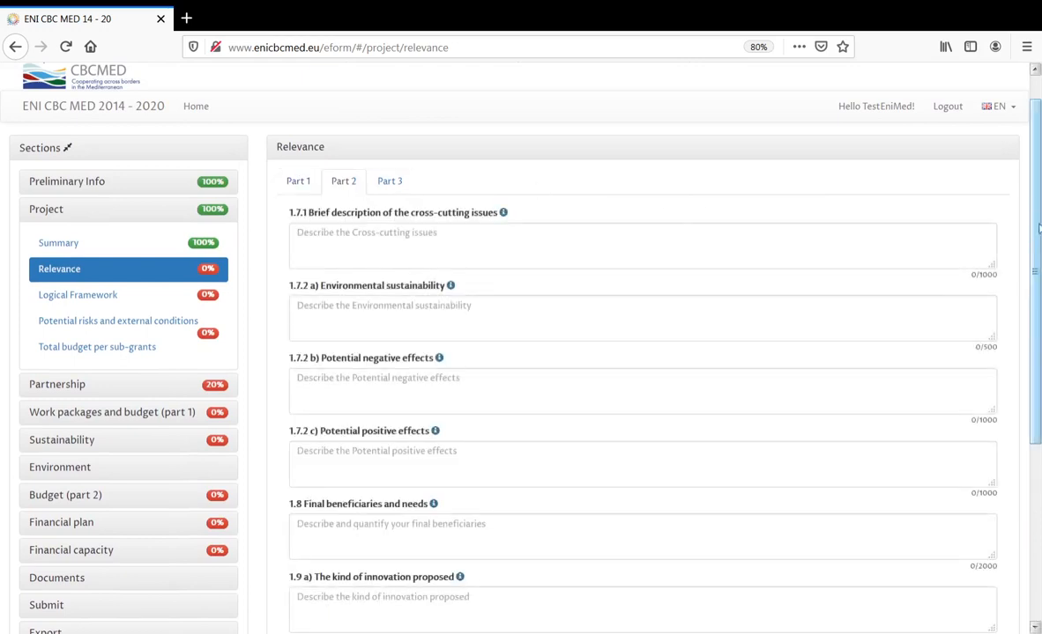
{"action": "left_click_drag", "start_coordinate": [1037, 208], "coordinate": [1040, 235]}
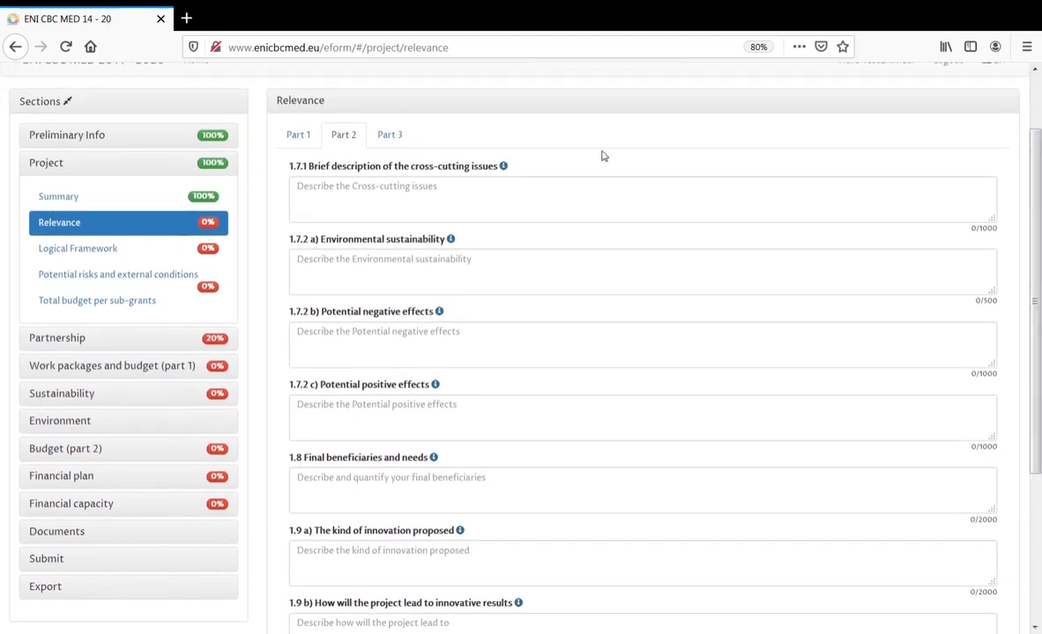
{"action": "left_click", "coordinate": [393, 134]}
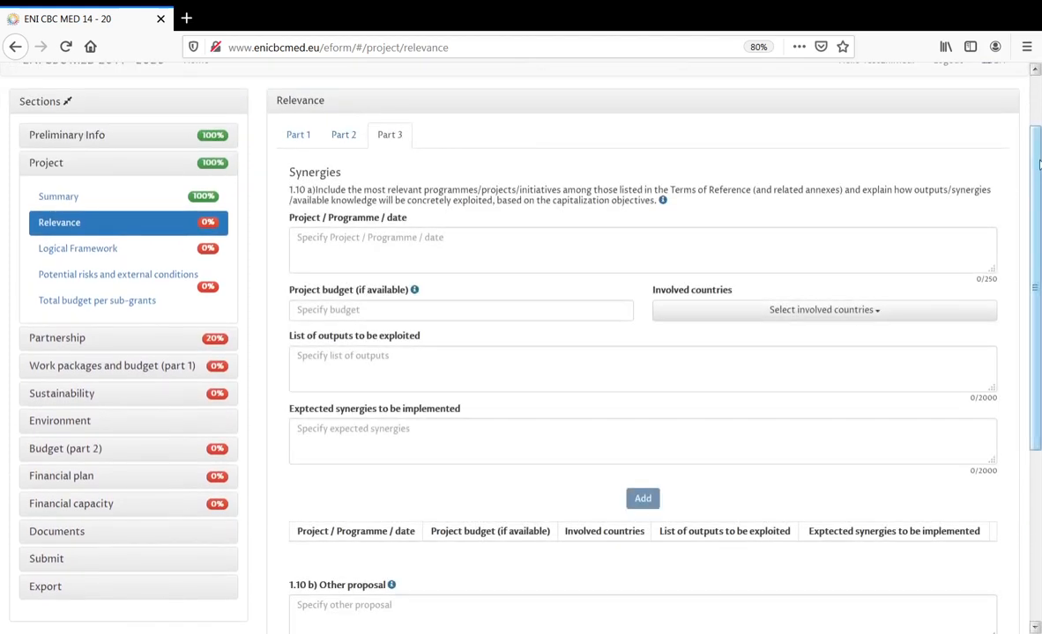
{"action": "left_click_drag", "start_coordinate": [1039, 165], "coordinate": [1040, 134]}
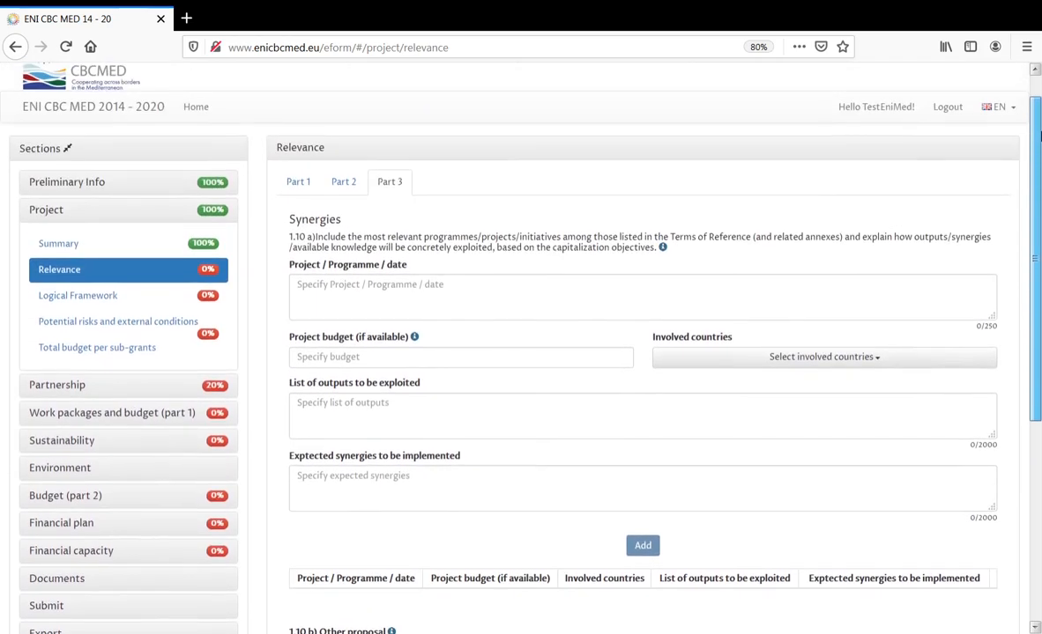
{"action": "left_click", "coordinate": [302, 183]}
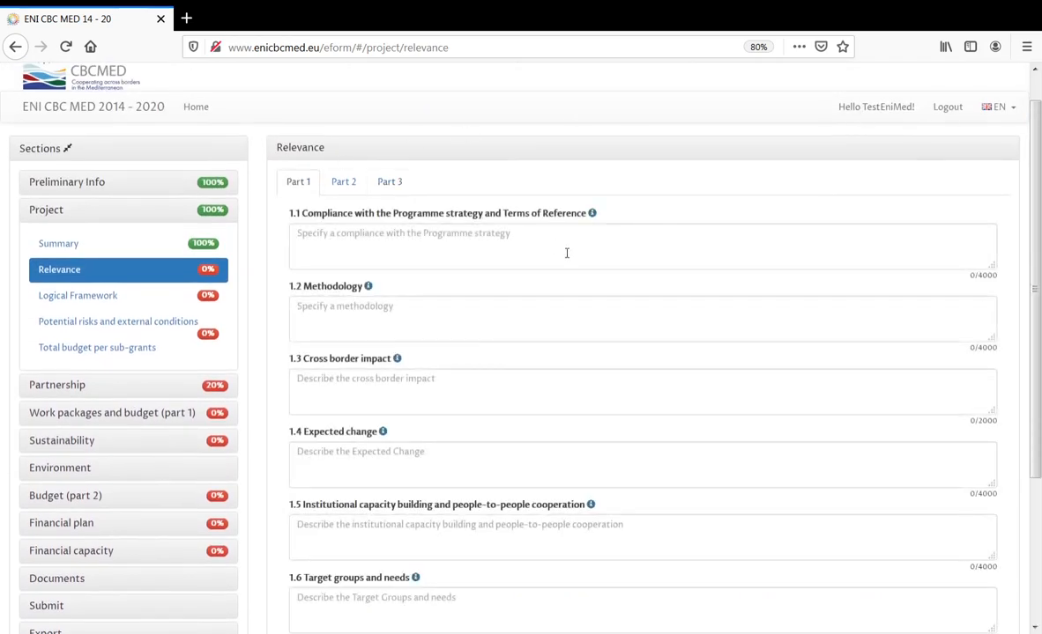
- Paste the 1.1 guidance text into the Compliance answer (451 characters) and enlarge its box
{"action": "mouse_move", "coordinate": [593, 218]}
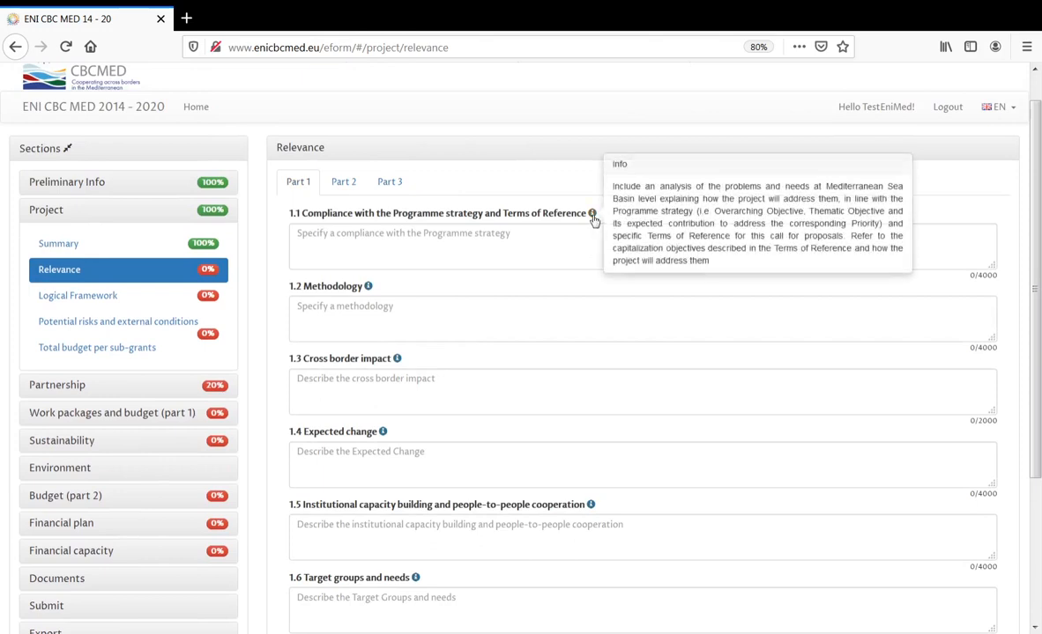
{"action": "left_click_drag", "start_coordinate": [614, 186], "coordinate": [735, 272]}
{"action": "key", "text": "ctrl+c"}
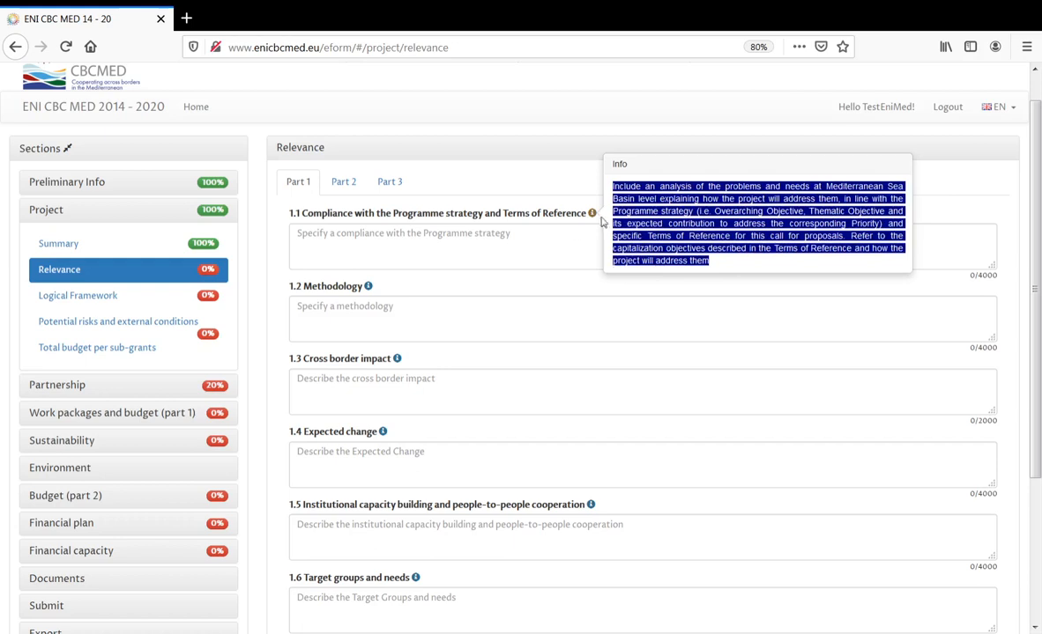
{"action": "left_click", "coordinate": [551, 244]}
{"action": "key", "text": "ctrl+v"}
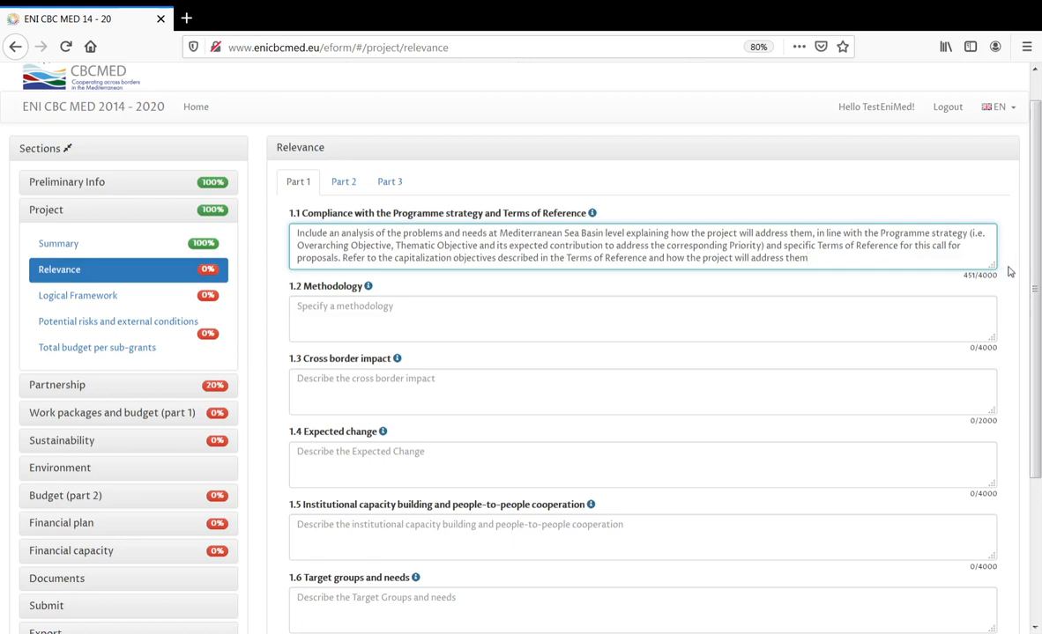
{"action": "left_click_drag", "start_coordinate": [992, 265], "coordinate": [994, 296]}
{"action": "scroll", "coordinate": [1037, 317], "scroll_direction": "down", "scroll_amount": 1}
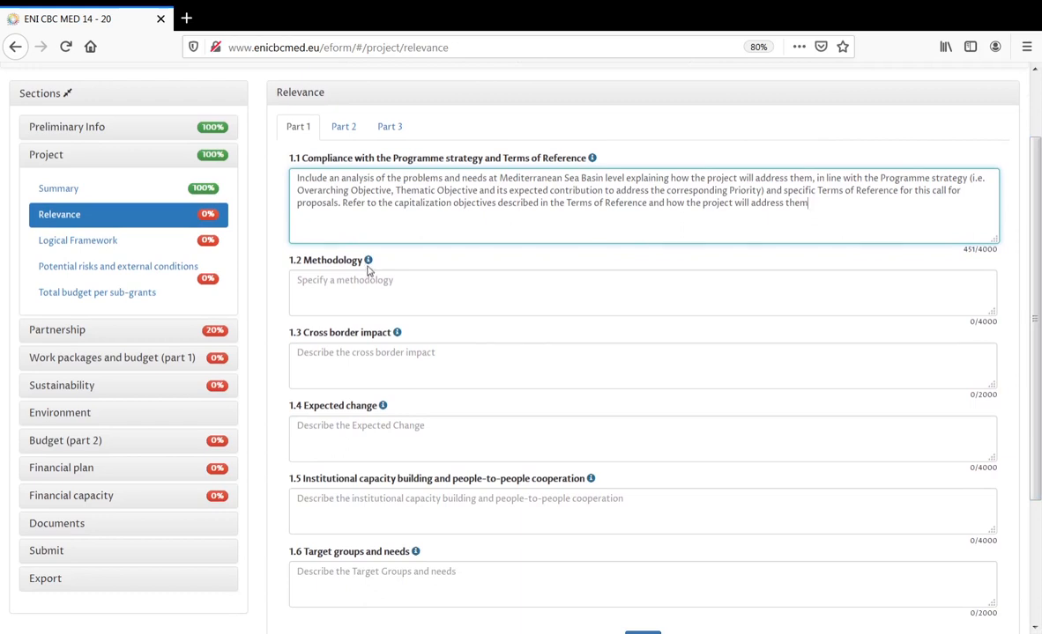
{"action": "mouse_move", "coordinate": [369, 267]}
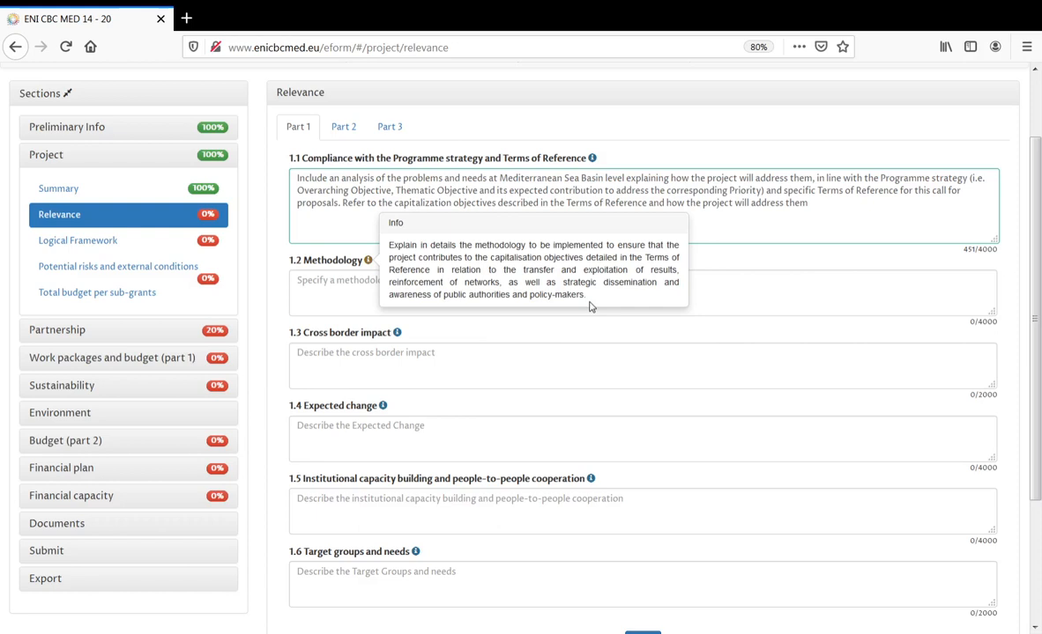
- Copy the Methodology guidance note into the 1.2 answer, giving 333 characters
{"action": "left_click_drag", "start_coordinate": [647, 257], "coordinate": [432, 269]}
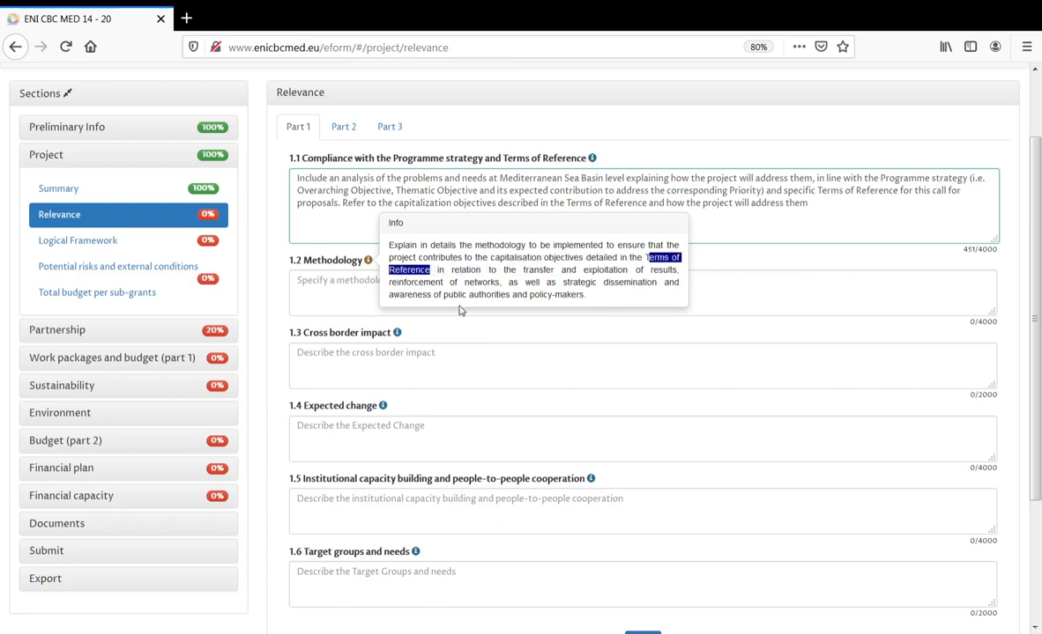
{"action": "left_click", "coordinate": [712, 295]}
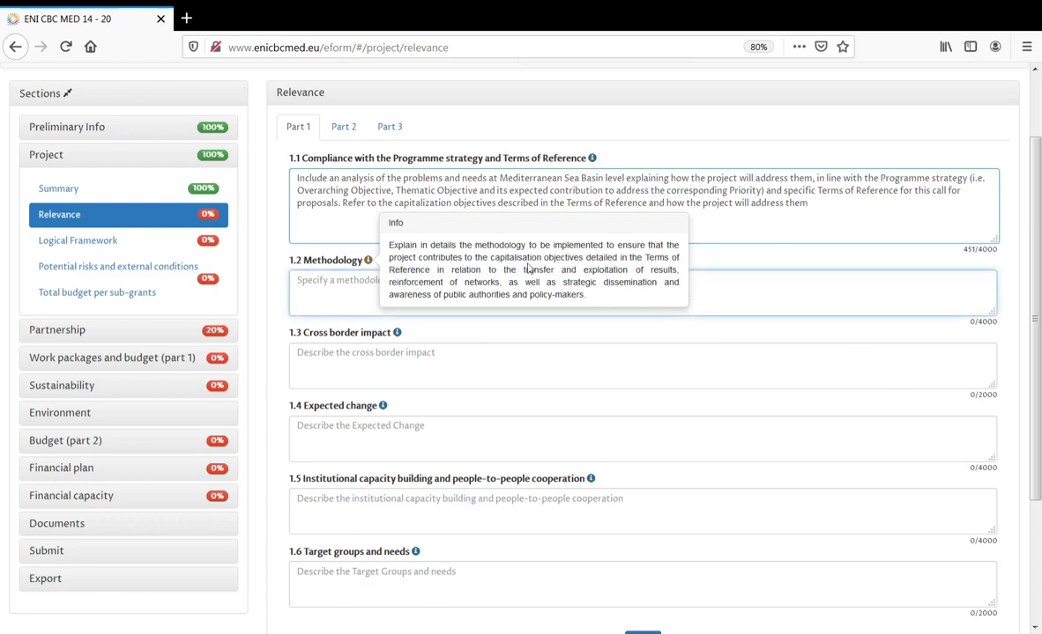
{"action": "left_click", "coordinate": [369, 264]}
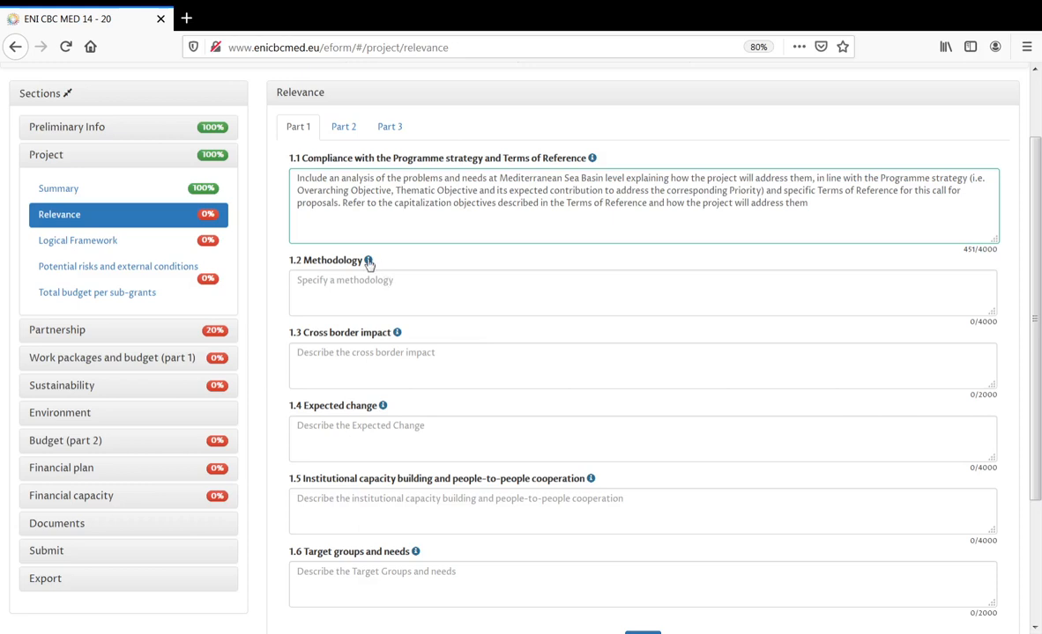
{"action": "left_click", "coordinate": [368, 261]}
{"action": "left_click_drag", "start_coordinate": [388, 249], "coordinate": [608, 304]}
{"action": "key", "text": "ctrl+c"}
{"action": "left_click", "coordinate": [357, 287]}
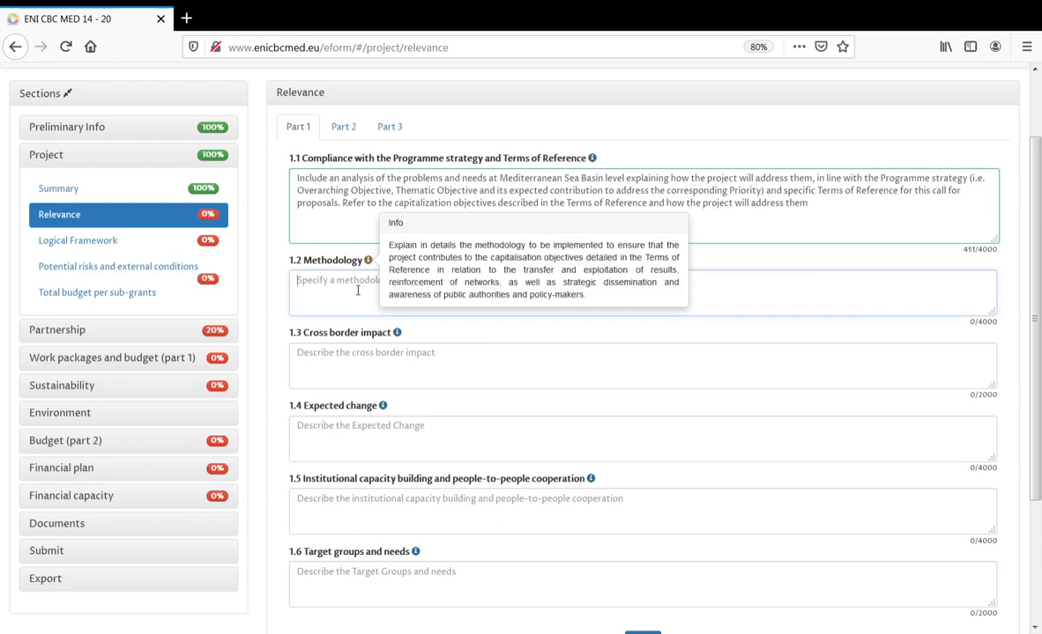
{"action": "key", "text": "ctrl+v"}
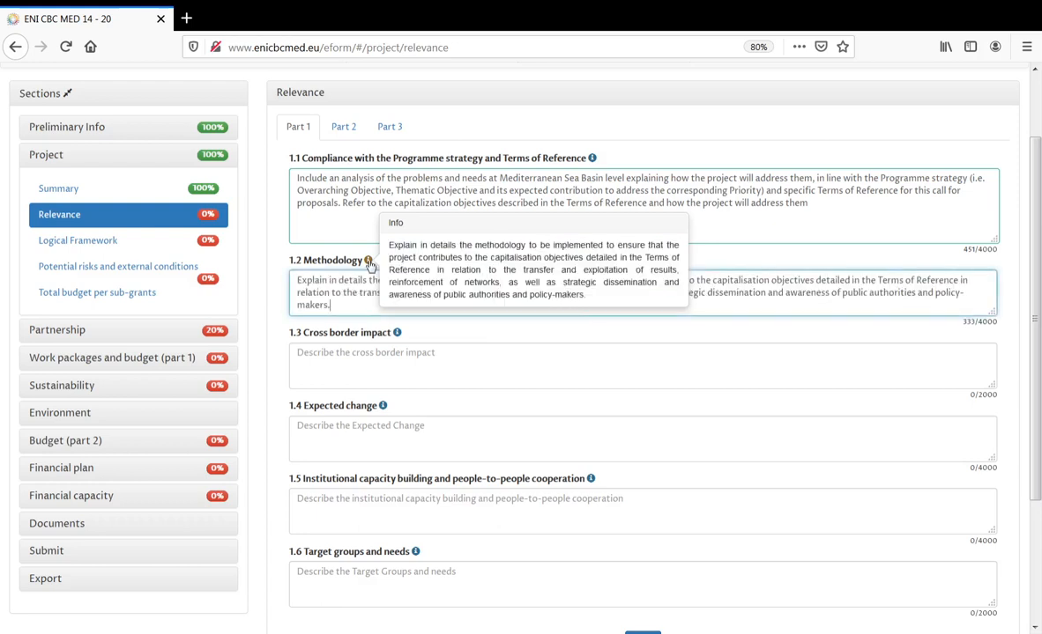
{"action": "left_click", "coordinate": [342, 248]}
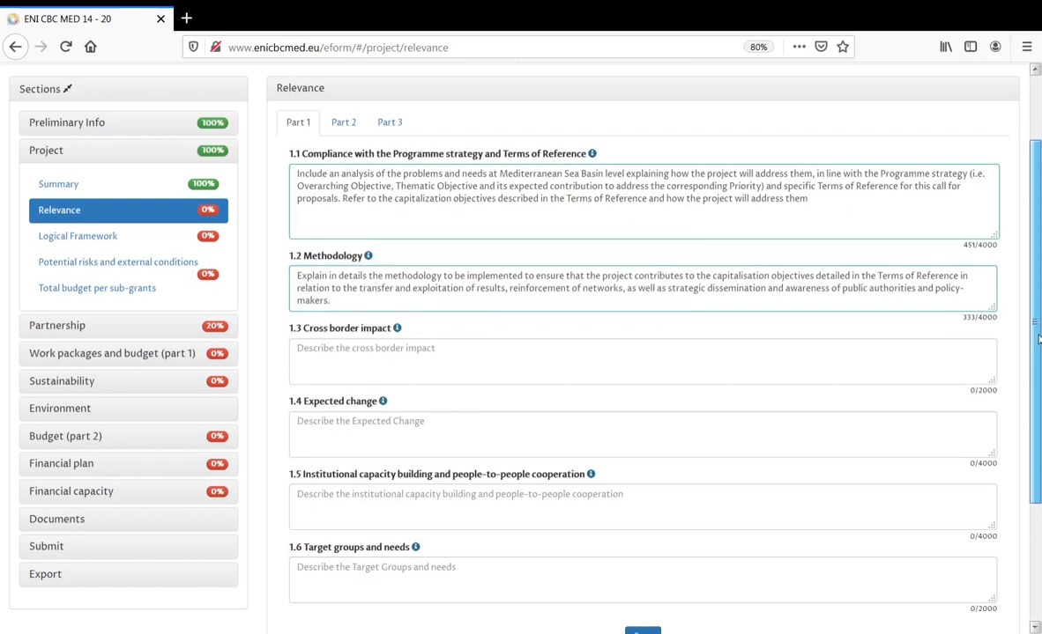
- Save Relevance Part 1 at 5% and switch to Part 2 fields 1.7.1 to 1.9
{"action": "left_click_drag", "start_coordinate": [1037, 336], "coordinate": [1039, 401]}
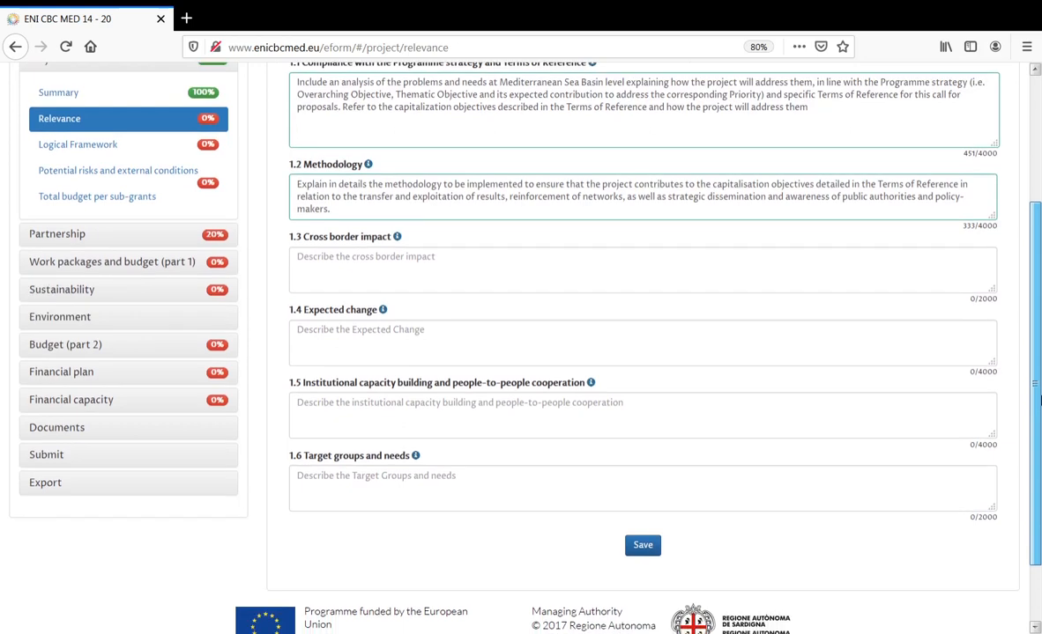
{"action": "left_click", "coordinate": [642, 545]}
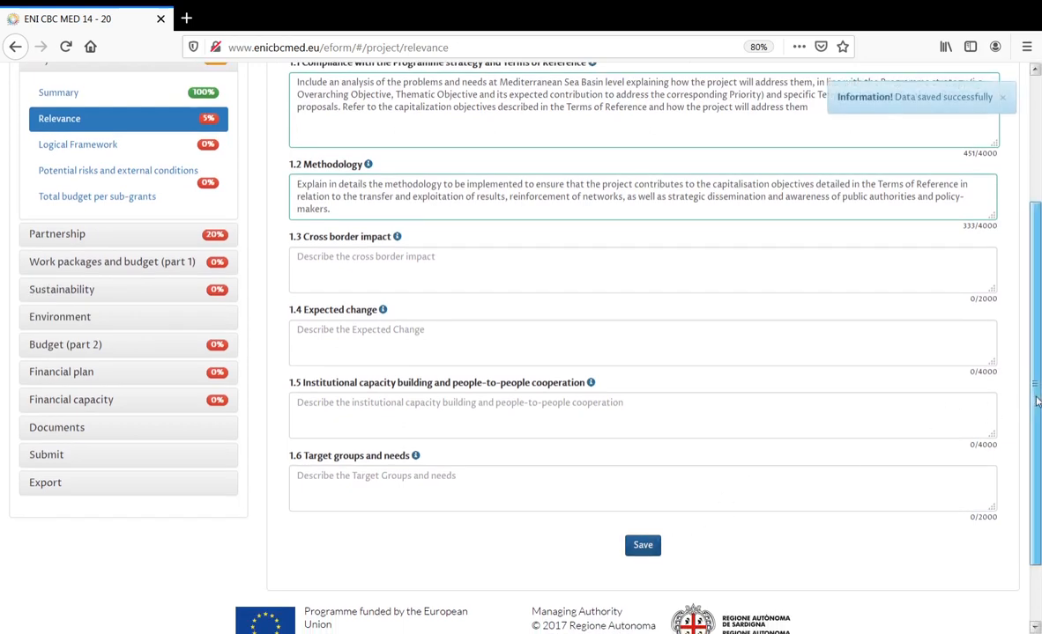
{"action": "left_click_drag", "start_coordinate": [1037, 401], "coordinate": [1039, 291]}
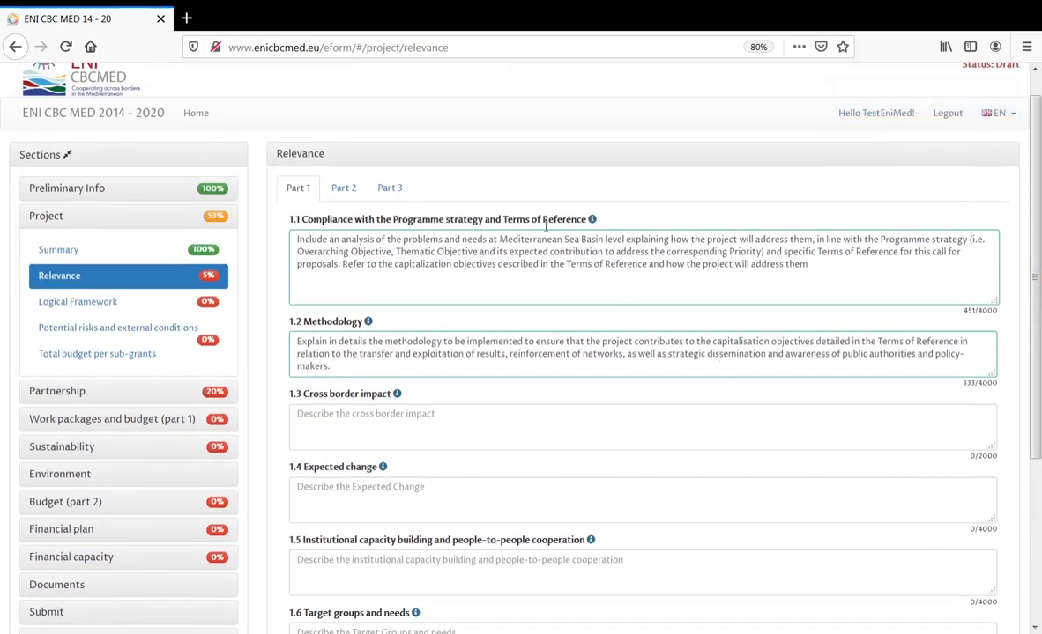
{"action": "left_click", "coordinate": [344, 191]}
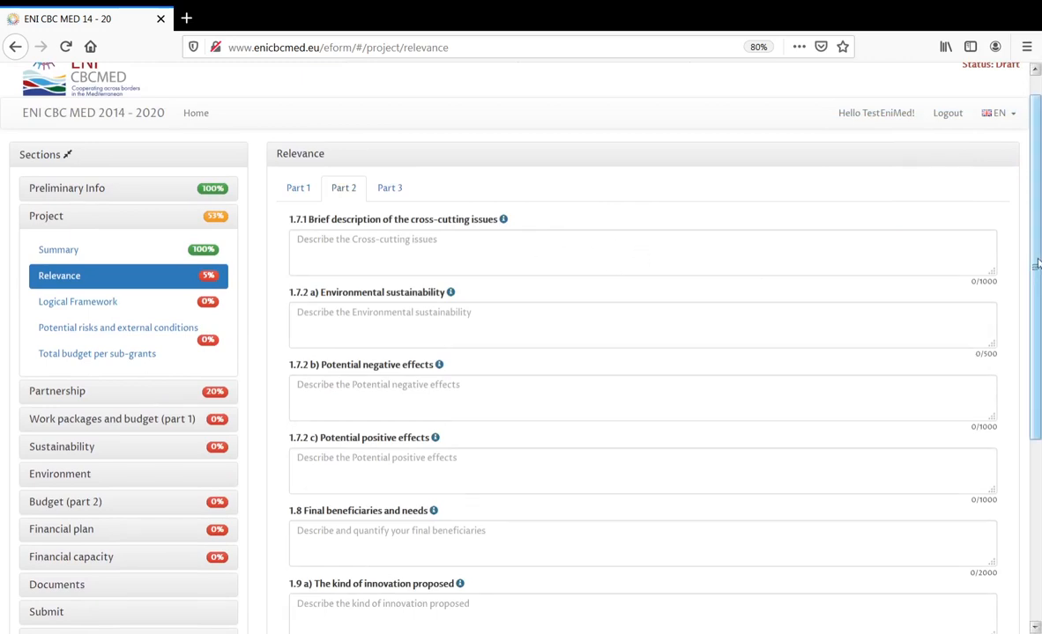
{"action": "mouse_move", "coordinate": [1036, 266]}
{"action": "left_mouse_down"}
{"action": "mouse_move", "coordinate": [1037, 361]}
{"action": "mouse_move", "coordinate": [1037, 251]}
{"action": "left_mouse_up"}
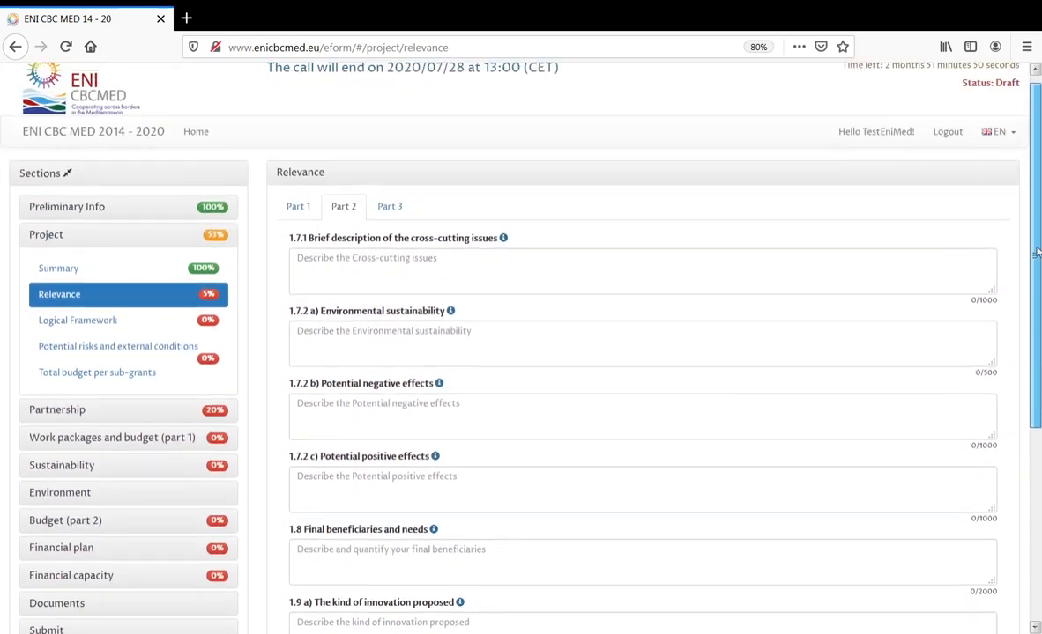
- Show Relevance Part 3 and highlight 'Terms of Reference (and related annexes)' in question 1.10
{"action": "left_click", "coordinate": [390, 208]}
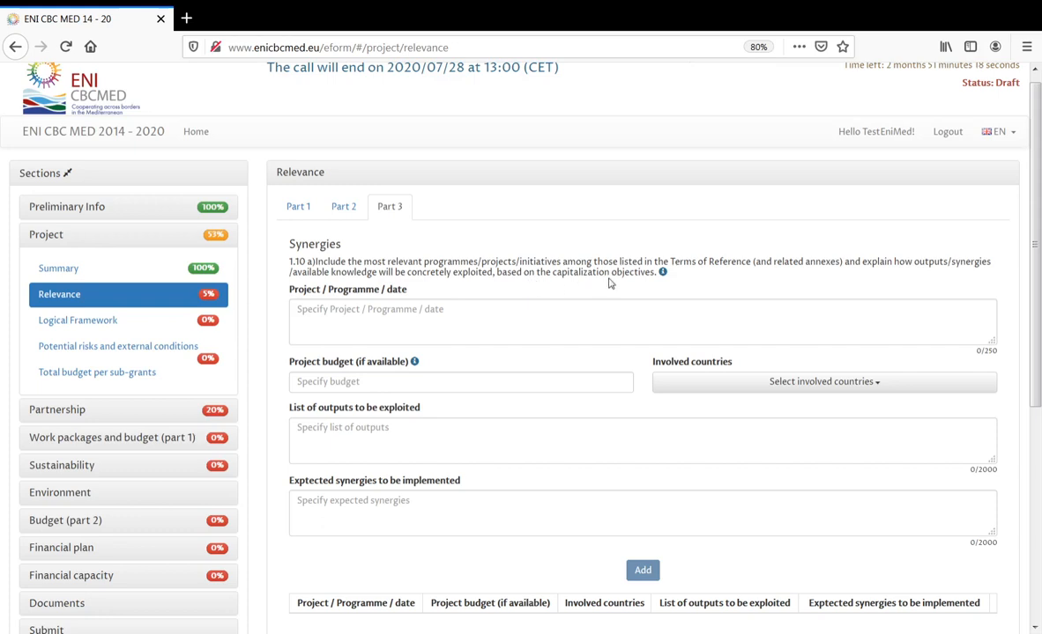
{"action": "mouse_move", "coordinate": [664, 274]}
{"action": "left_click_drag", "start_coordinate": [671, 262], "coordinate": [845, 268]}
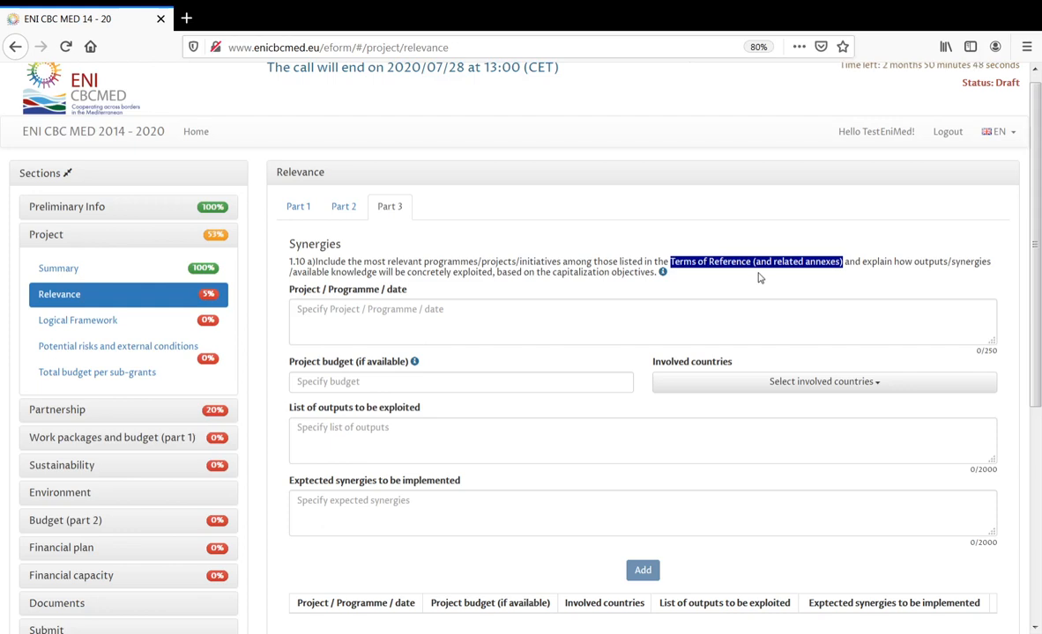
- Enter Programme1 with a €100.000,00 budget and involved countries Cyprus, Egypt and Spain
{"action": "left_click", "coordinate": [693, 305]}
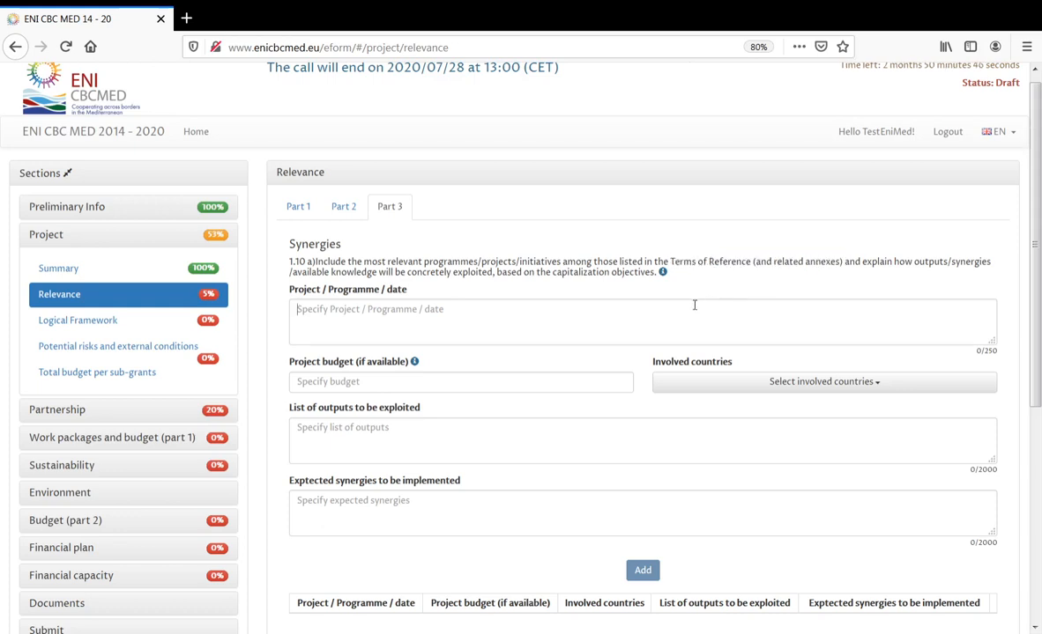
{"action": "type", "text": "Pro"}
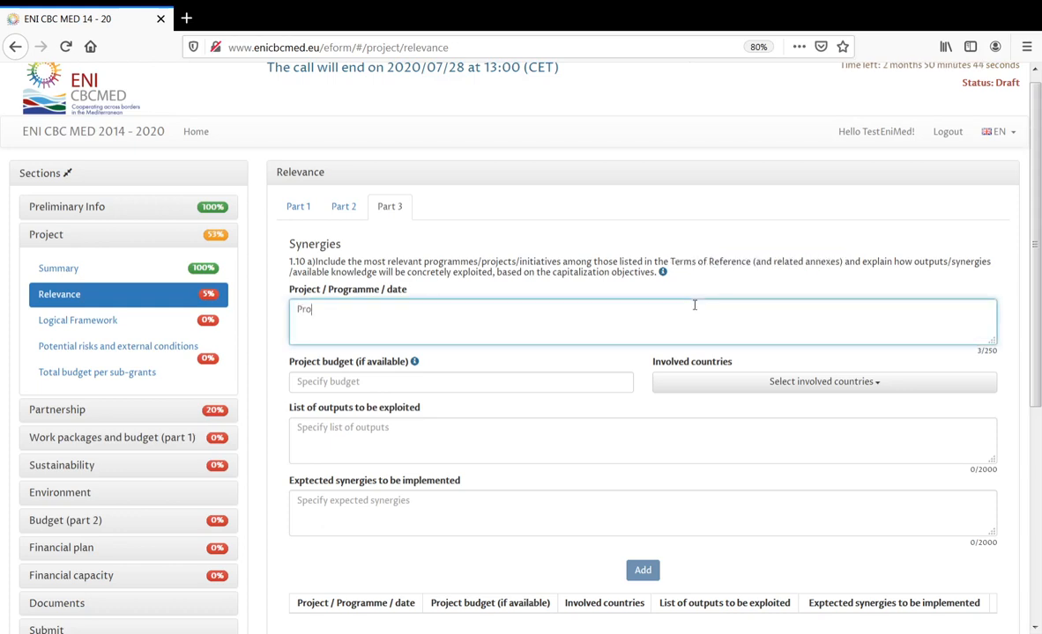
{"action": "type", "text": "gramme1"}
{"action": "left_click", "coordinate": [538, 382]}
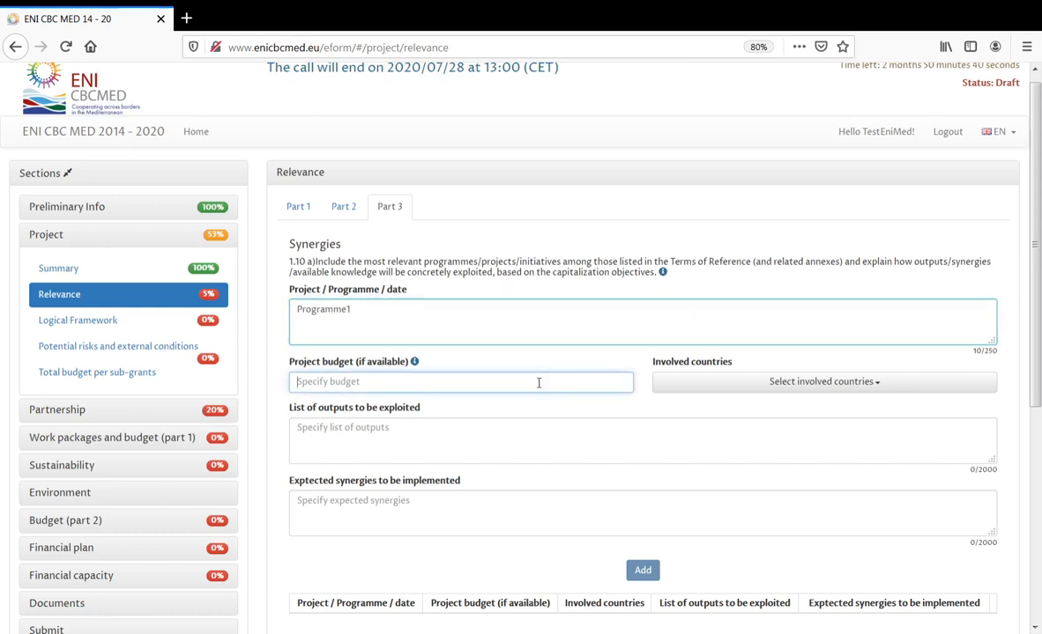
{"action": "type", "text": "100"}
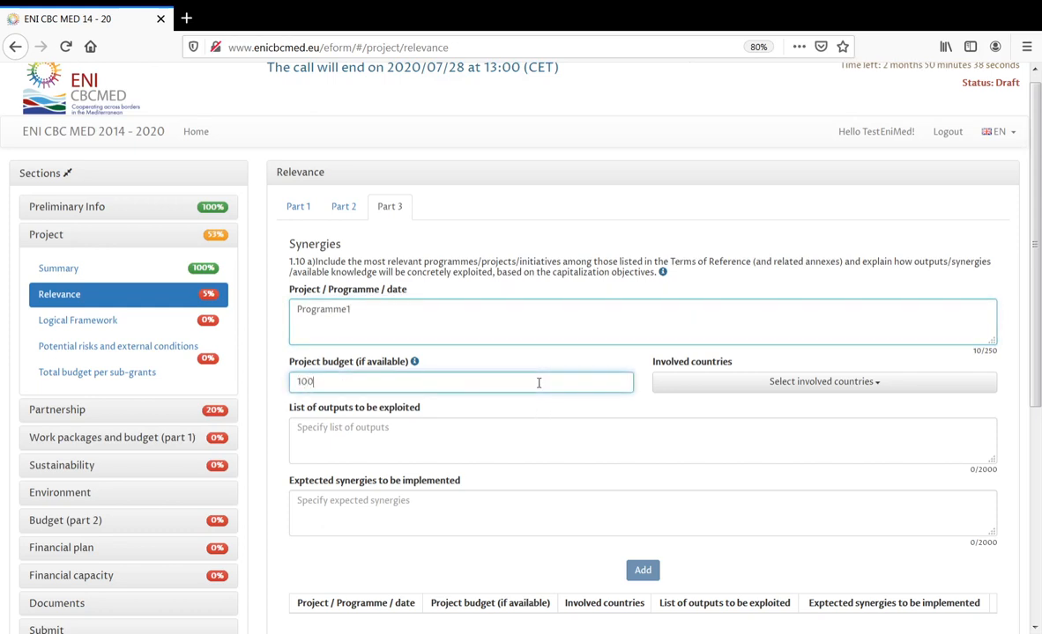
{"action": "type", "text": ".000"}
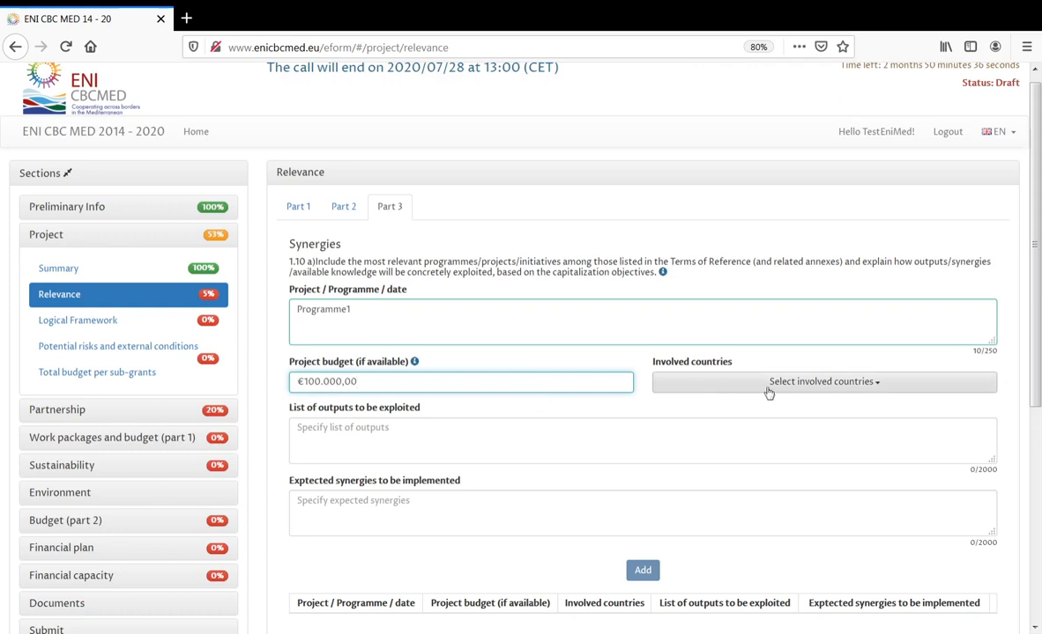
{"action": "left_click", "coordinate": [788, 388]}
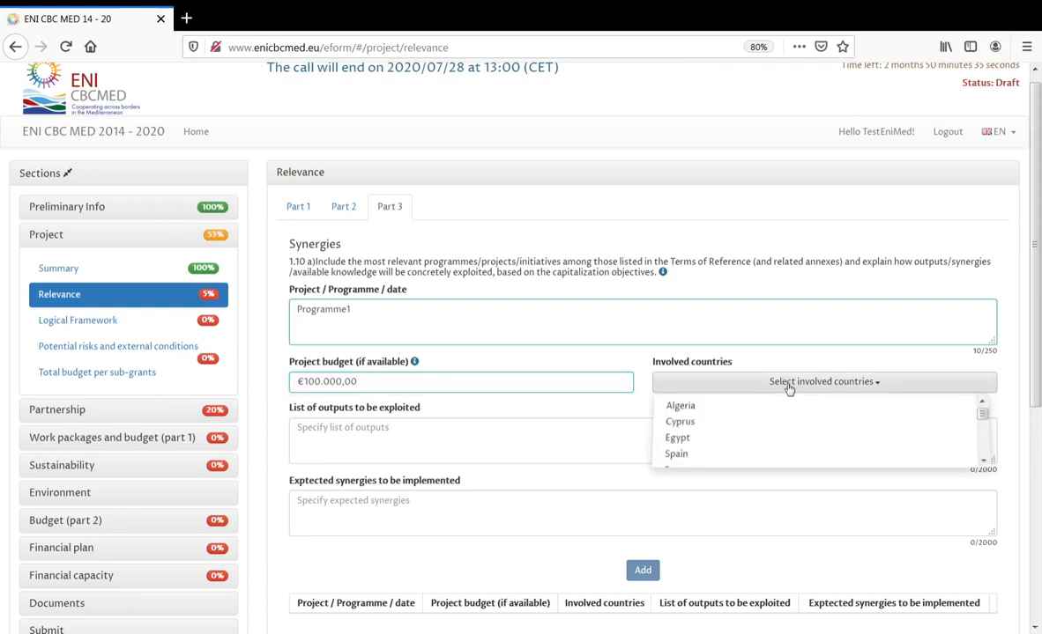
{"action": "left_click", "coordinate": [747, 423]}
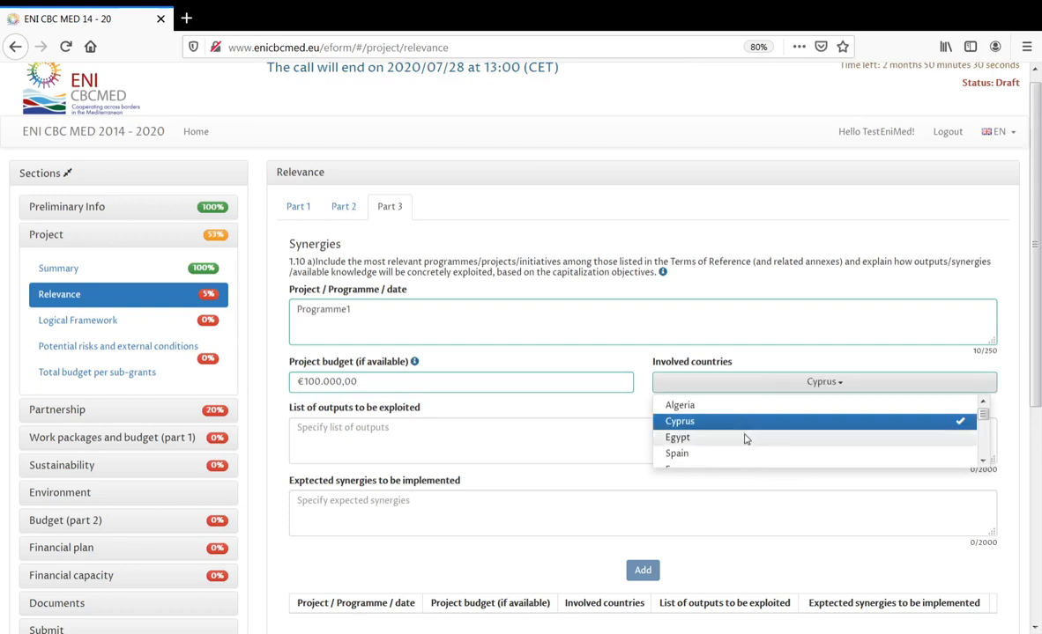
{"action": "left_click", "coordinate": [744, 437]}
{"action": "left_click", "coordinate": [744, 454]}
- Fill outputs Output1 and synergies Synegie1, then add the row to the Synergies table
{"action": "left_click", "coordinate": [577, 429]}
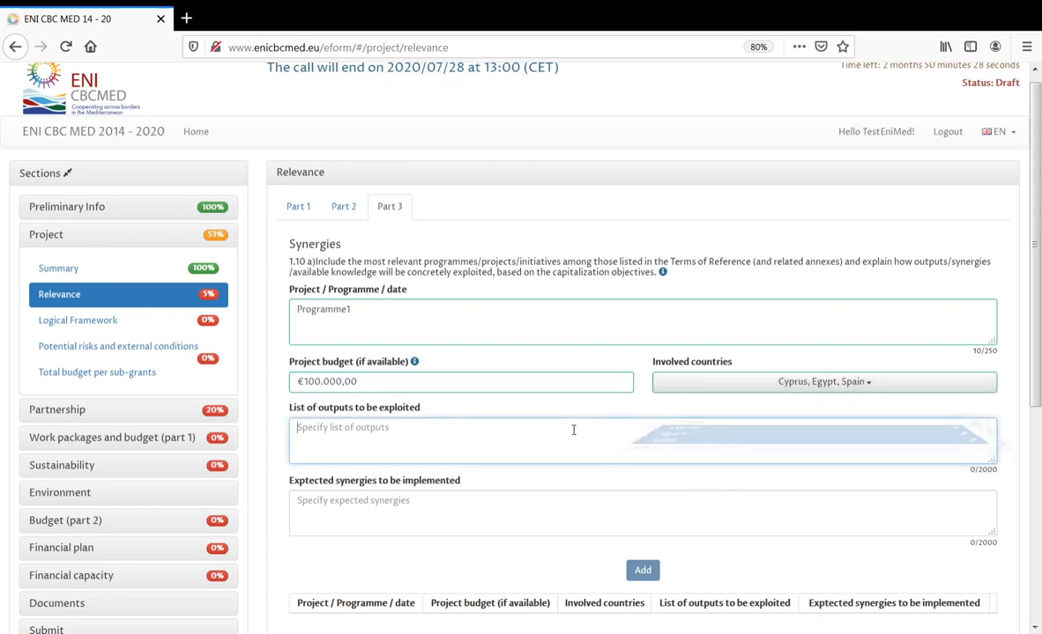
{"action": "type", "text": "Out"}
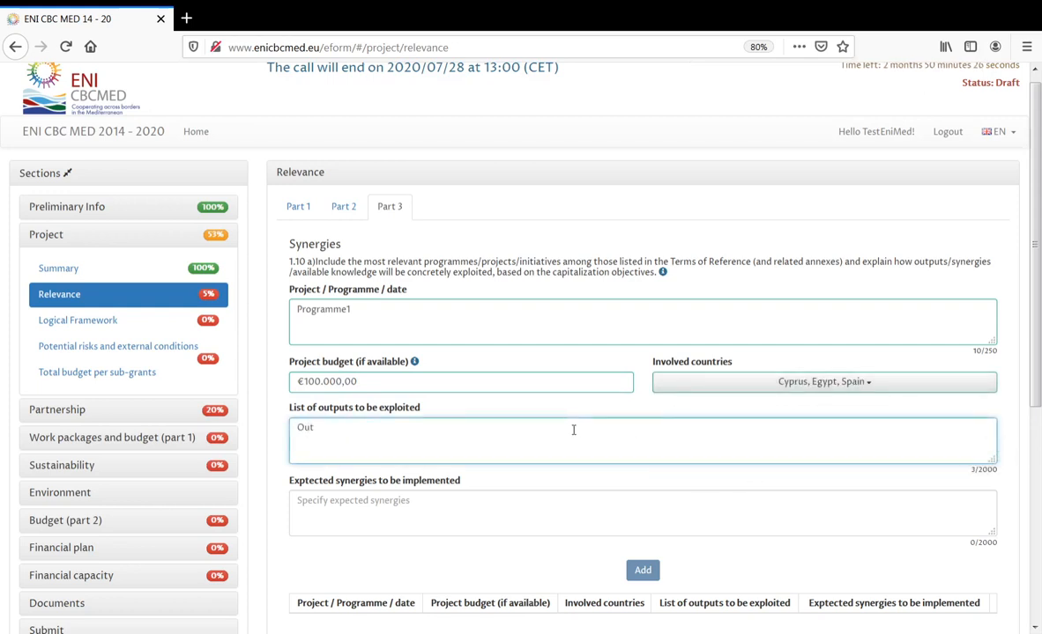
{"action": "type", "text": "put1"}
{"action": "left_click", "coordinate": [541, 500]}
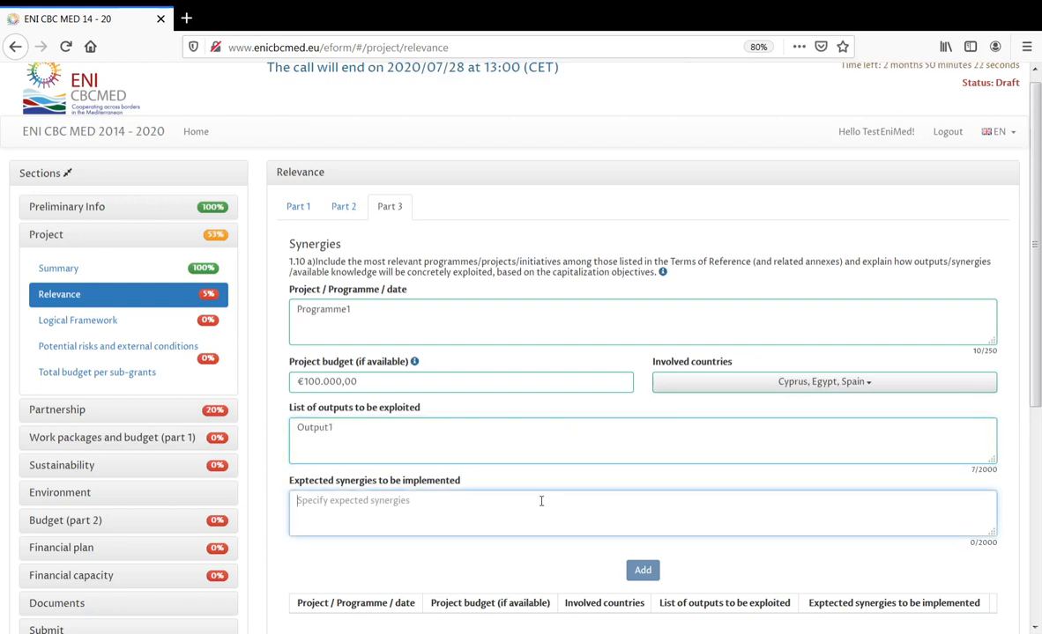
{"action": "type", "text": "Synegi"}
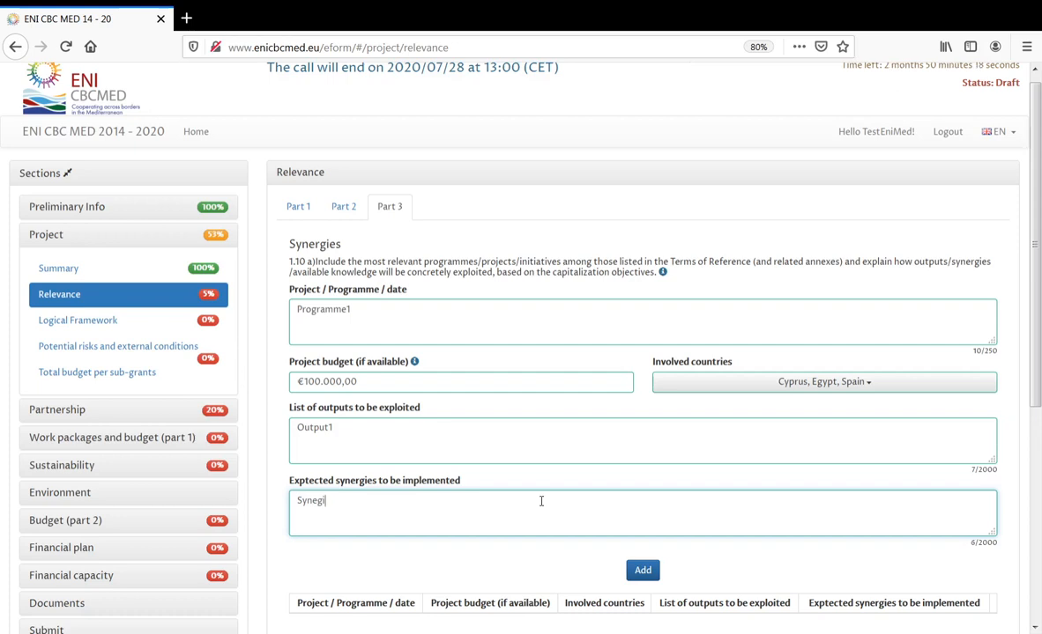
{"action": "type", "text": "e1"}
{"action": "left_click", "coordinate": [642, 571]}
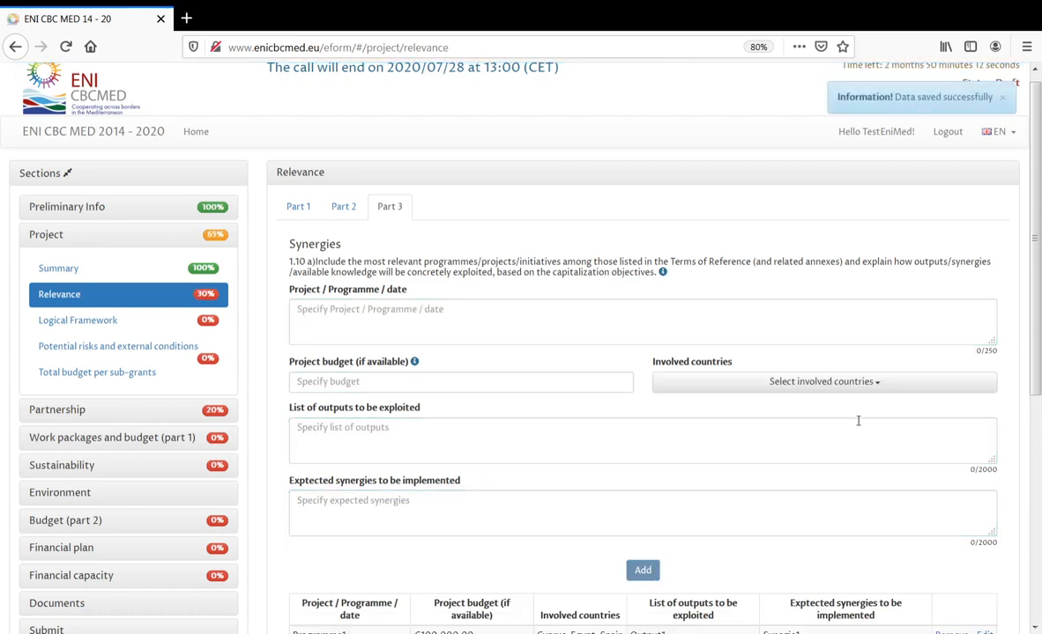
- Enter Project2 with a €200.000,00 budget and involved countries Greece, Israel and Italy
{"action": "scroll", "coordinate": [864, 416], "scroll_direction": "down", "scroll_amount": 2}
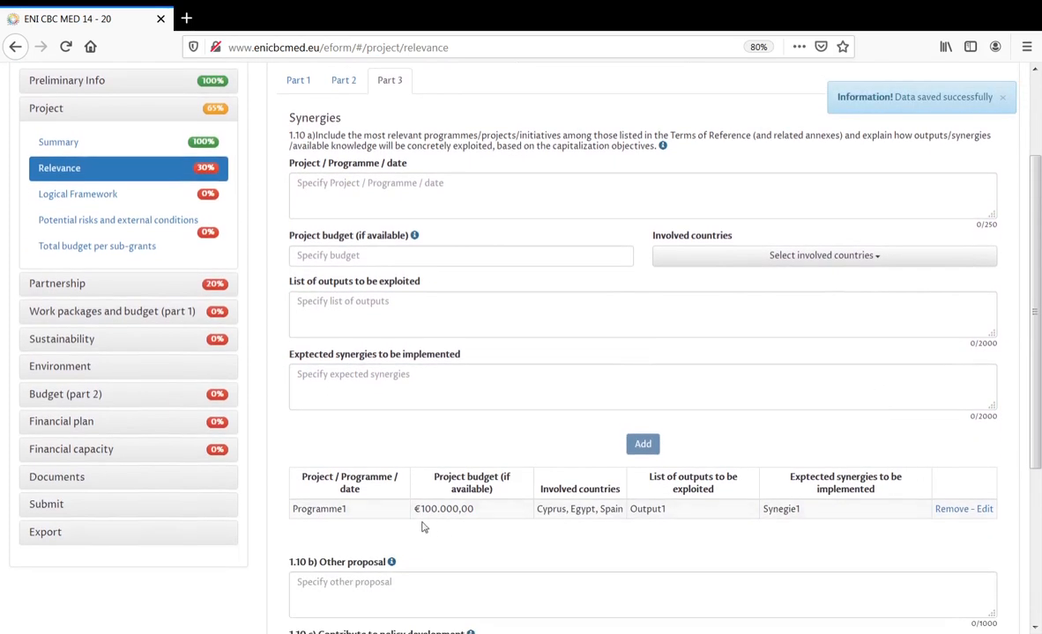
{"action": "left_click", "coordinate": [368, 179]}
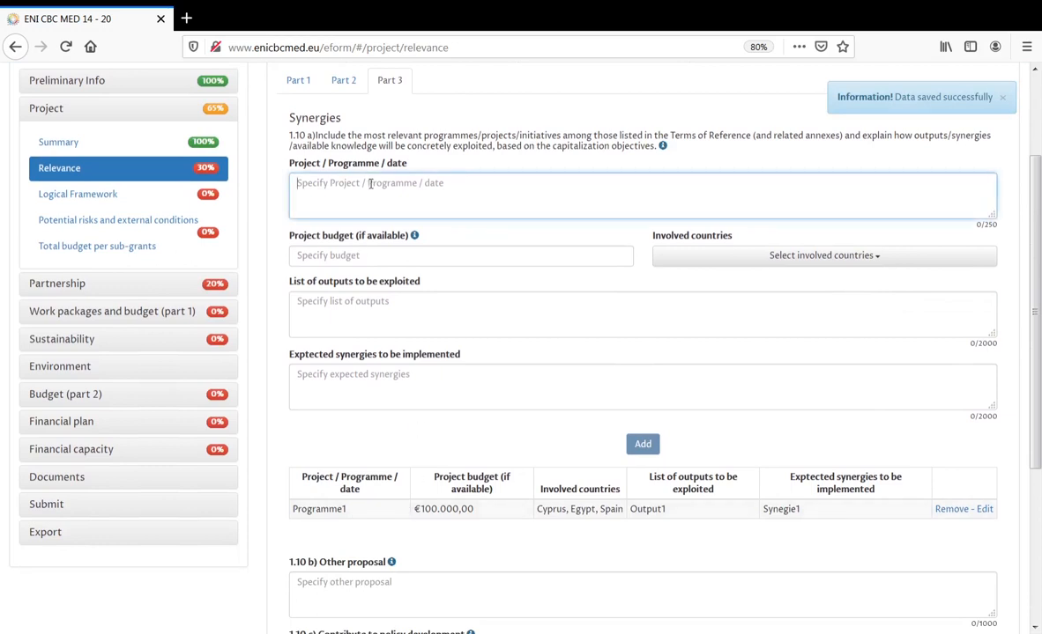
{"action": "type", "text": "Project2"}
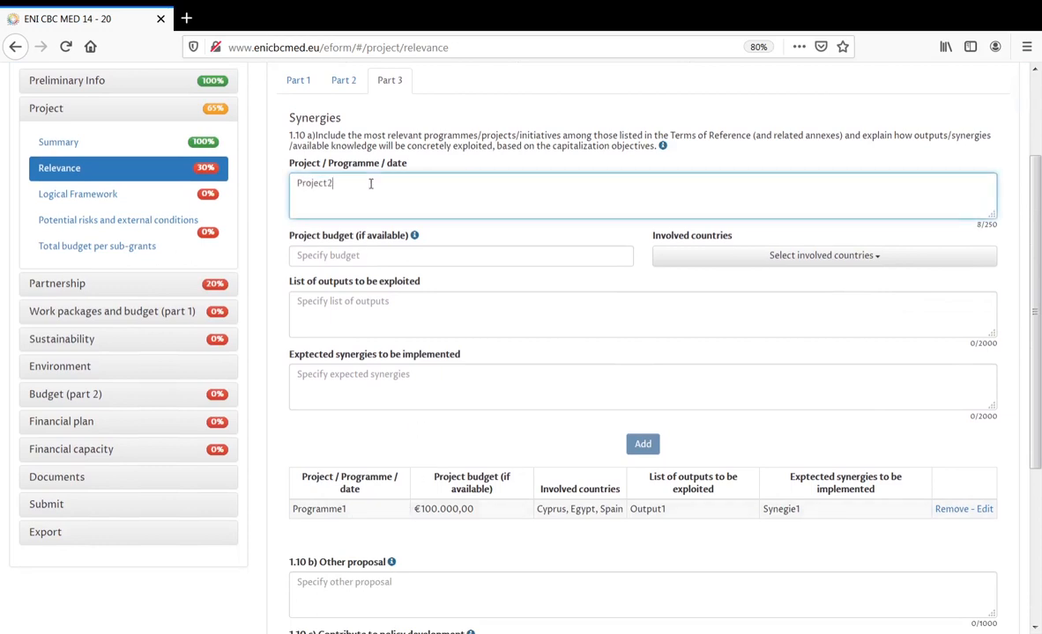
{"action": "left_click", "coordinate": [383, 256]}
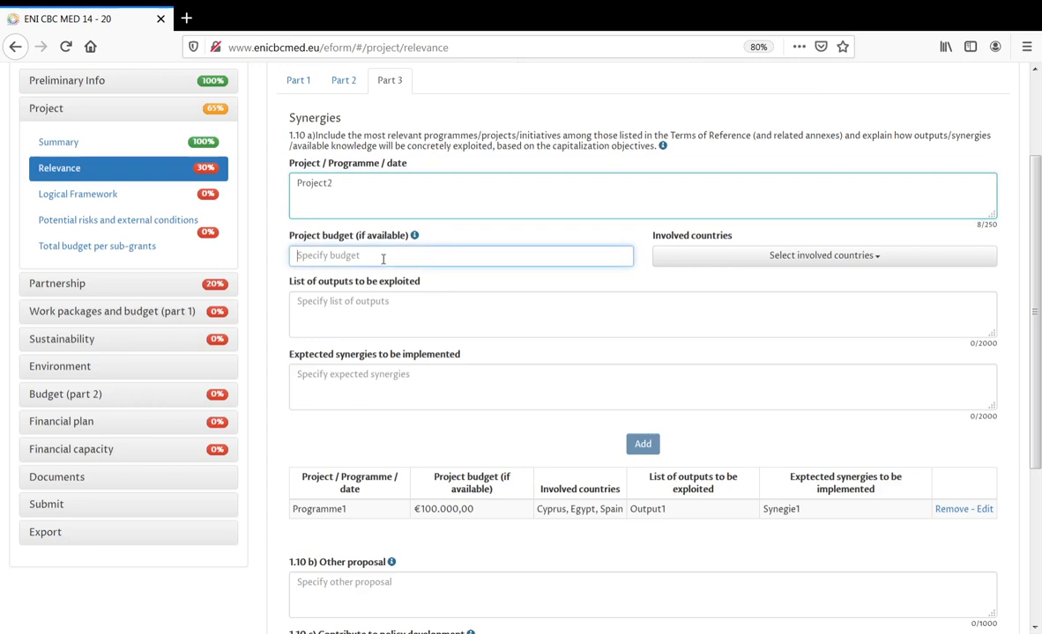
{"action": "type", "text": "200000"}
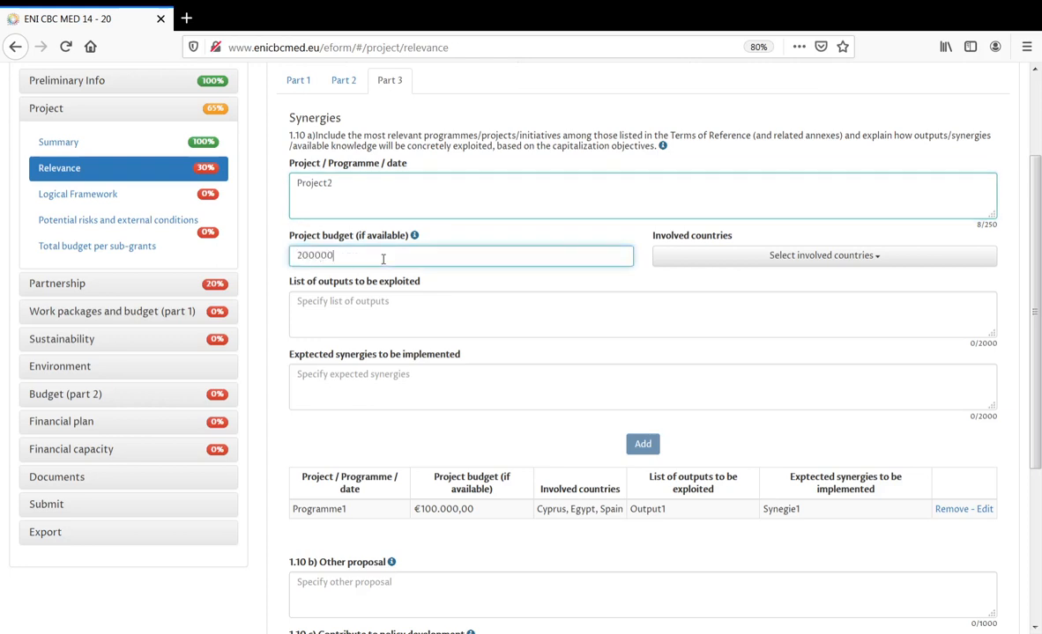
{"action": "left_click", "coordinate": [815, 257]}
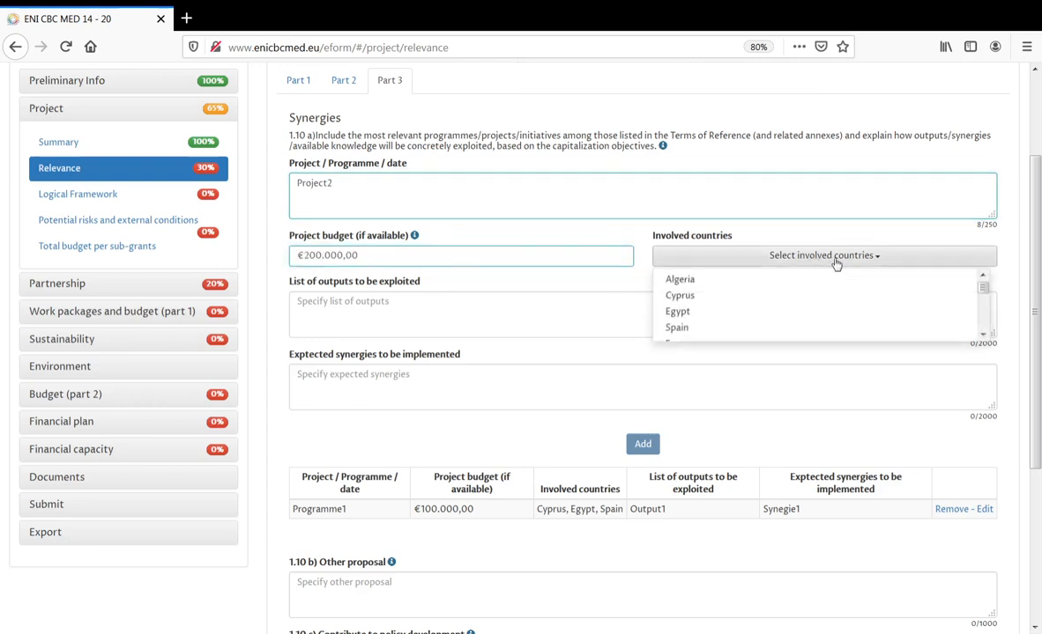
{"action": "scroll", "coordinate": [810, 300], "scroll_direction": "down", "scroll_amount": 3}
{"action": "left_click", "coordinate": [796, 311]}
{"action": "left_click", "coordinate": [780, 326]}
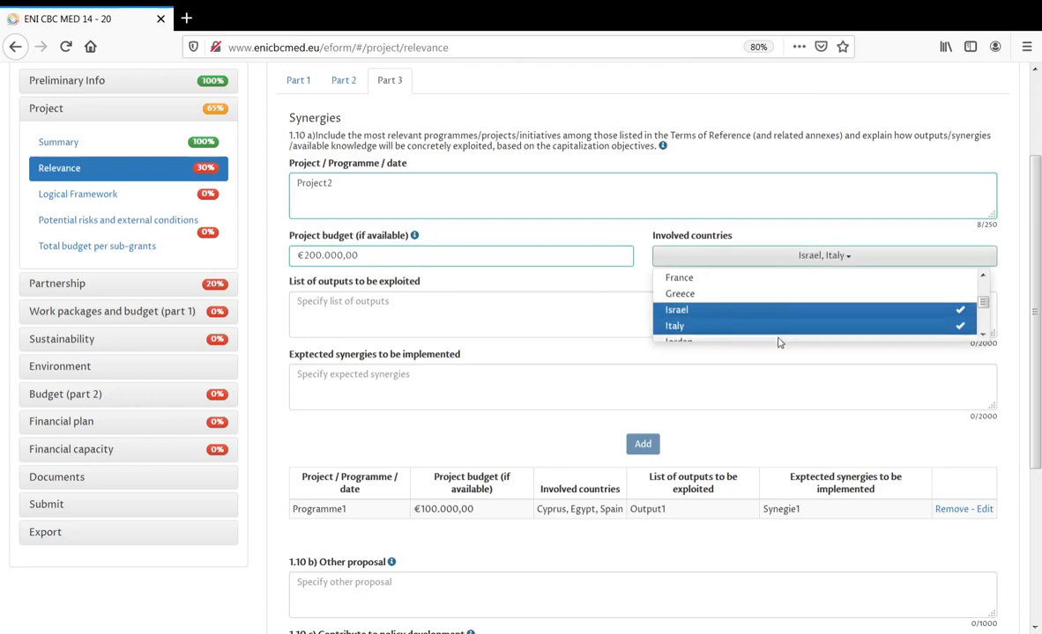
{"action": "left_click", "coordinate": [771, 295]}
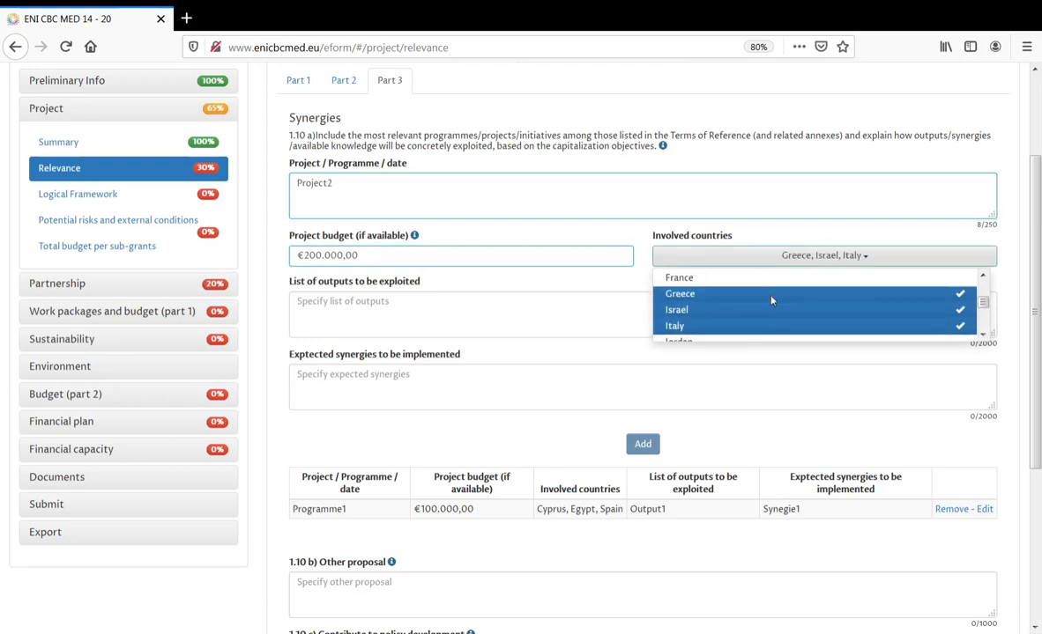
- Fill outputs Output2 and synergies S2, then submit the Project2 entry
{"action": "left_click", "coordinate": [579, 314]}
{"action": "type", "text": "Output2"}
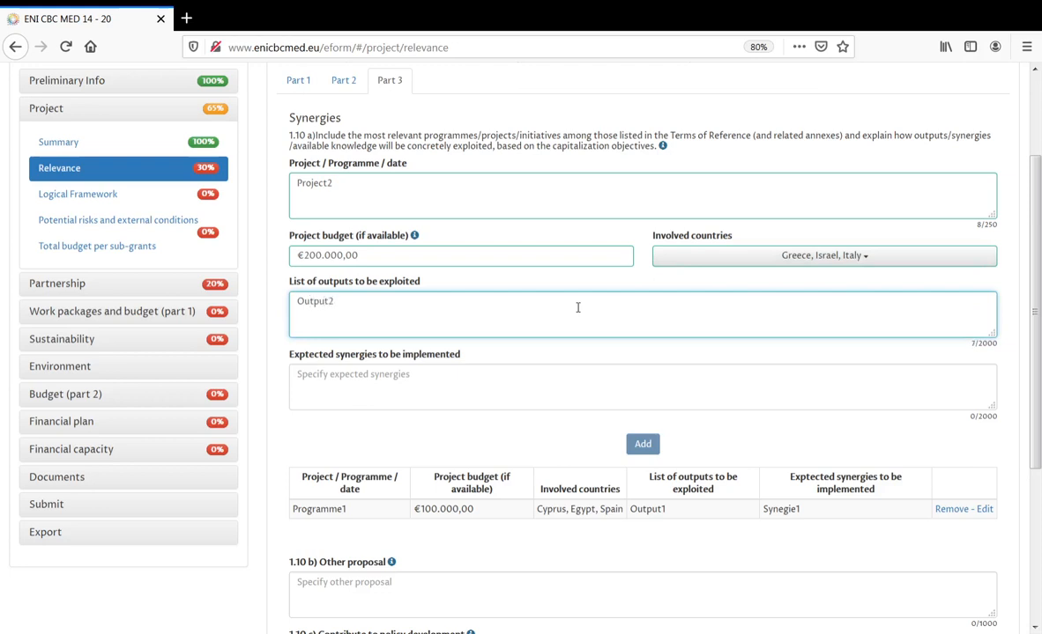
{"action": "left_click", "coordinate": [563, 370]}
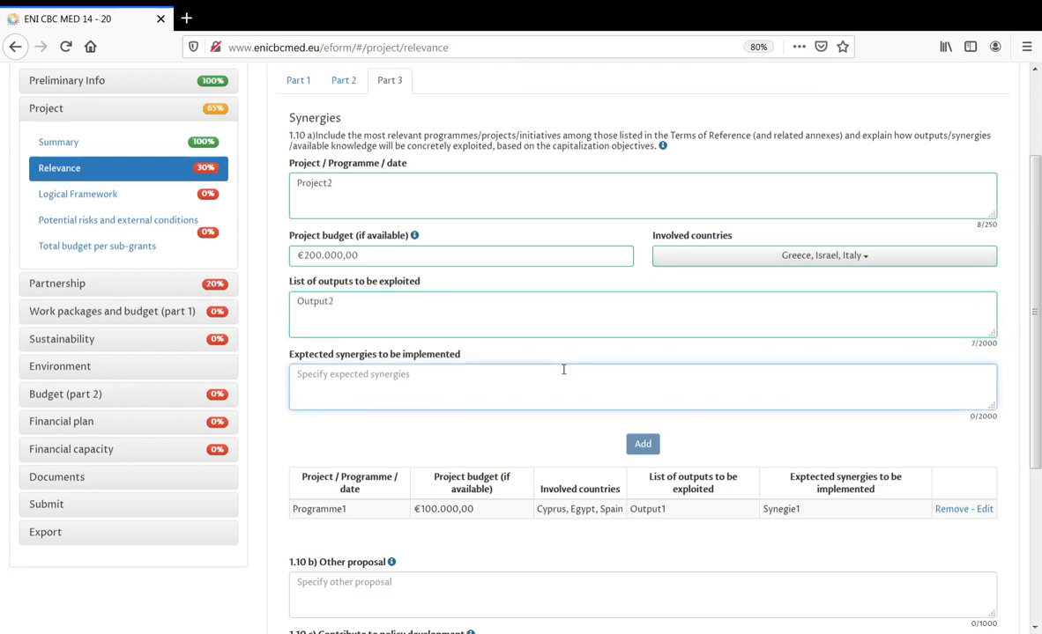
{"action": "type", "text": "S2"}
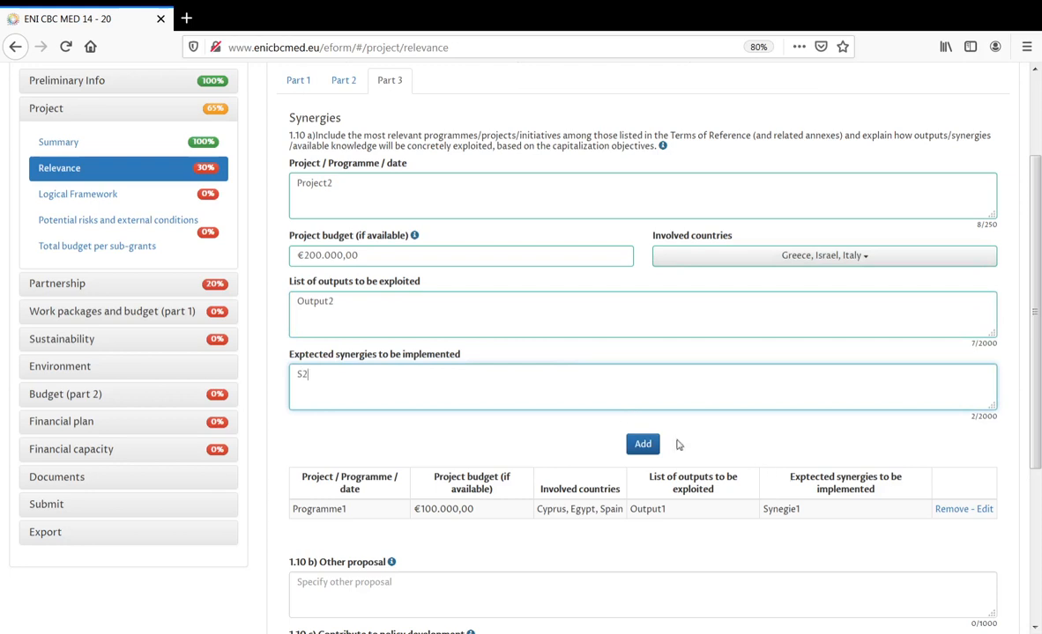
{"action": "left_click", "coordinate": [642, 443]}
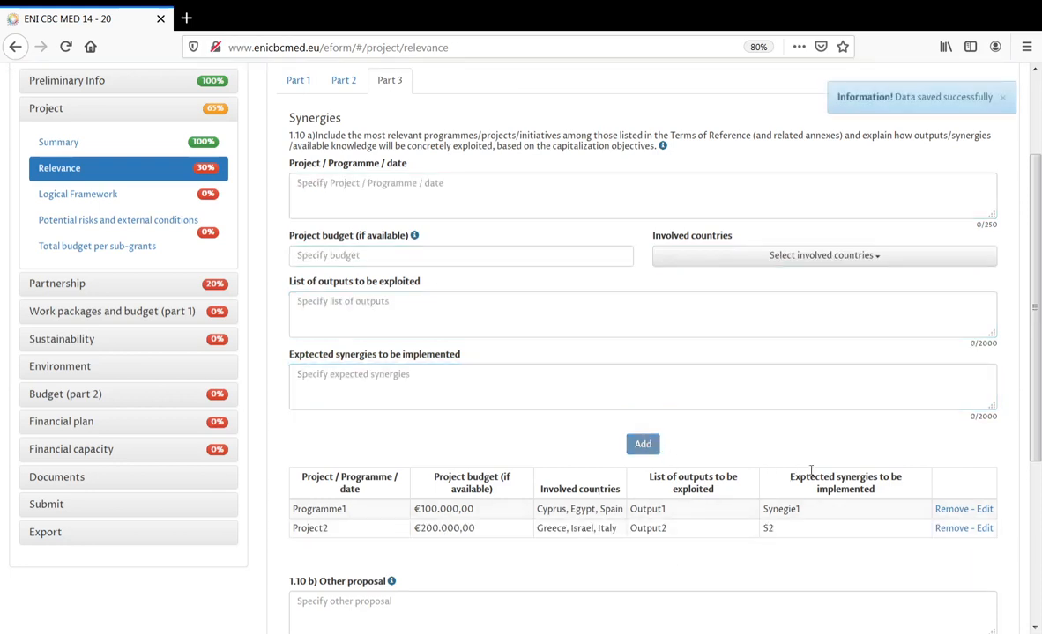
- Edit the first synergy row, renaming Programme1 to Project1, and save it back
{"action": "left_click", "coordinate": [985, 510]}
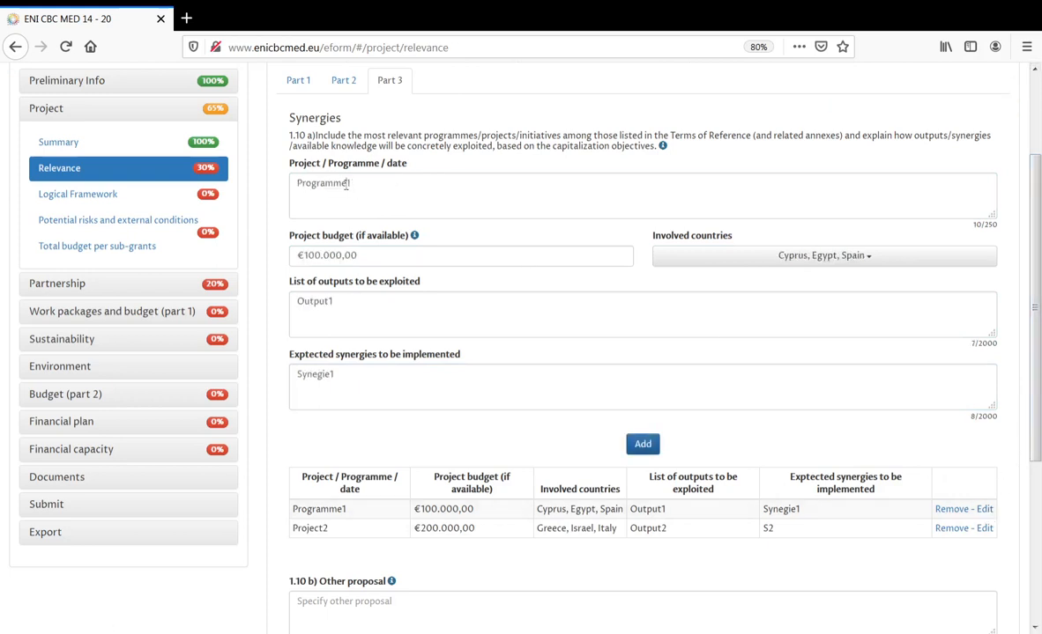
{"action": "left_click_drag", "start_coordinate": [346, 183], "coordinate": [261, 177]}
{"action": "type", "text": "Pr"}
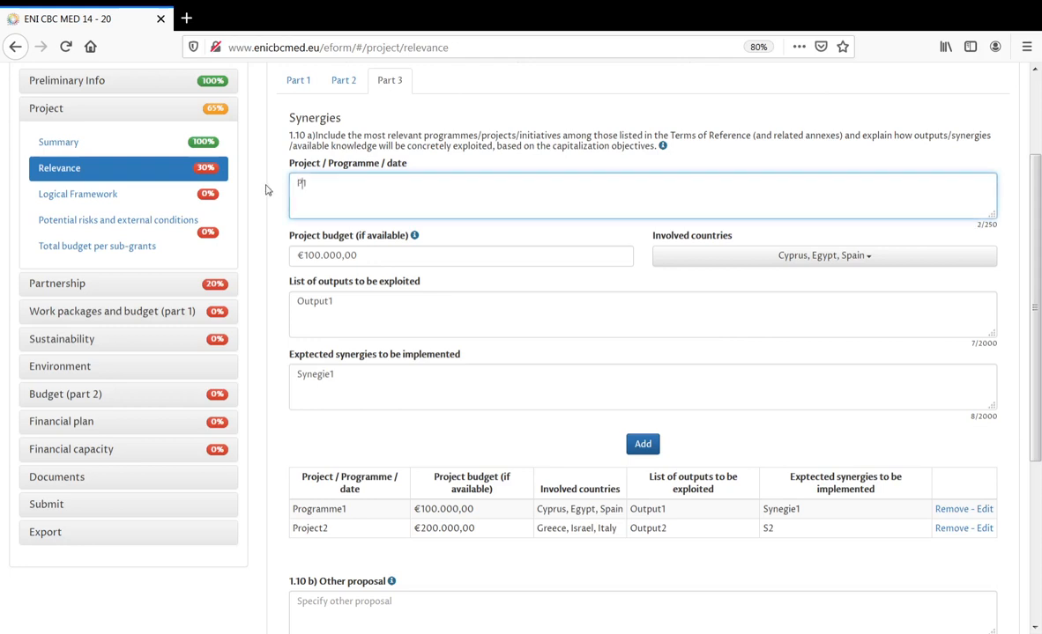
{"action": "type", "text": "oject1"}
{"action": "left_click", "coordinate": [642, 445]}
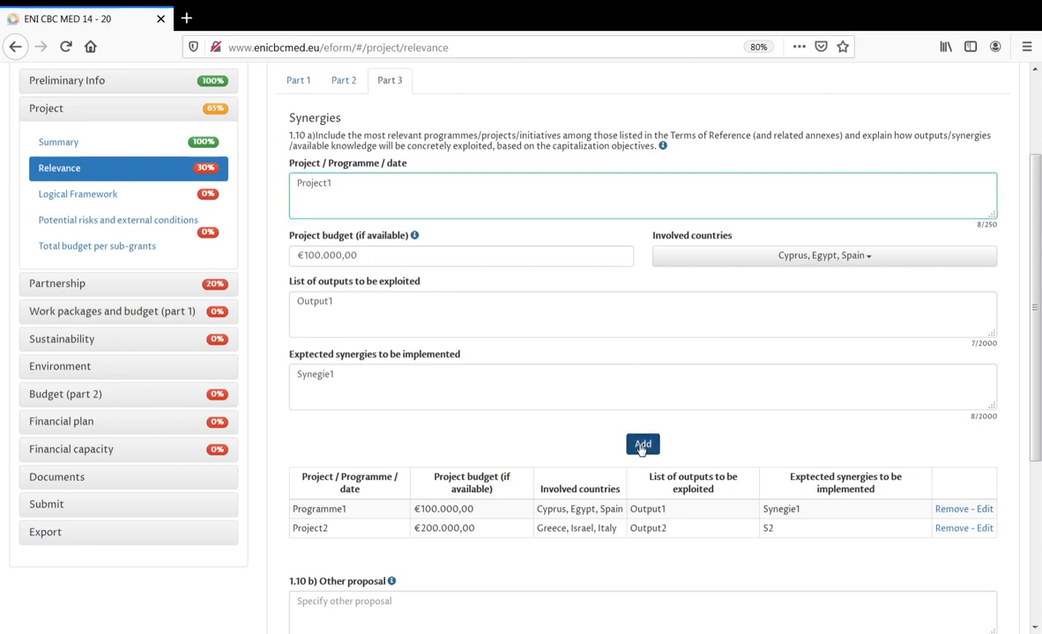
{"action": "left_click", "coordinate": [641, 448]}
{"action": "left_click_drag", "start_coordinate": [333, 511], "coordinate": [291, 510]}
{"action": "left_click", "coordinate": [432, 568]}
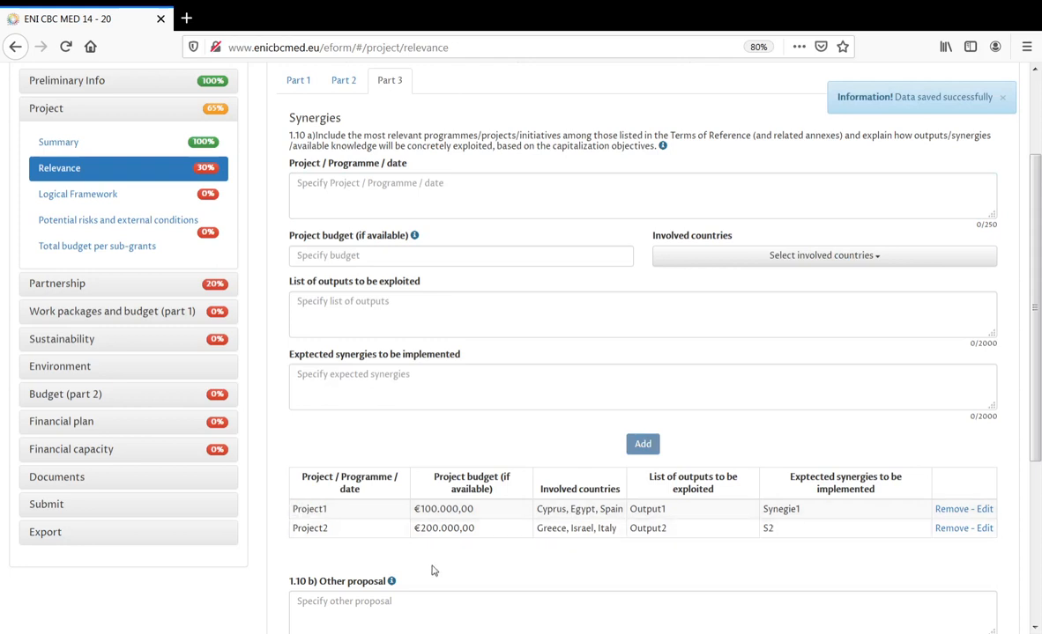
{"action": "scroll", "coordinate": [529, 538], "scroll_direction": "down", "scroll_amount": 3}
{"action": "scroll", "coordinate": [528, 536], "scroll_direction": "down", "scroll_amount": 2}
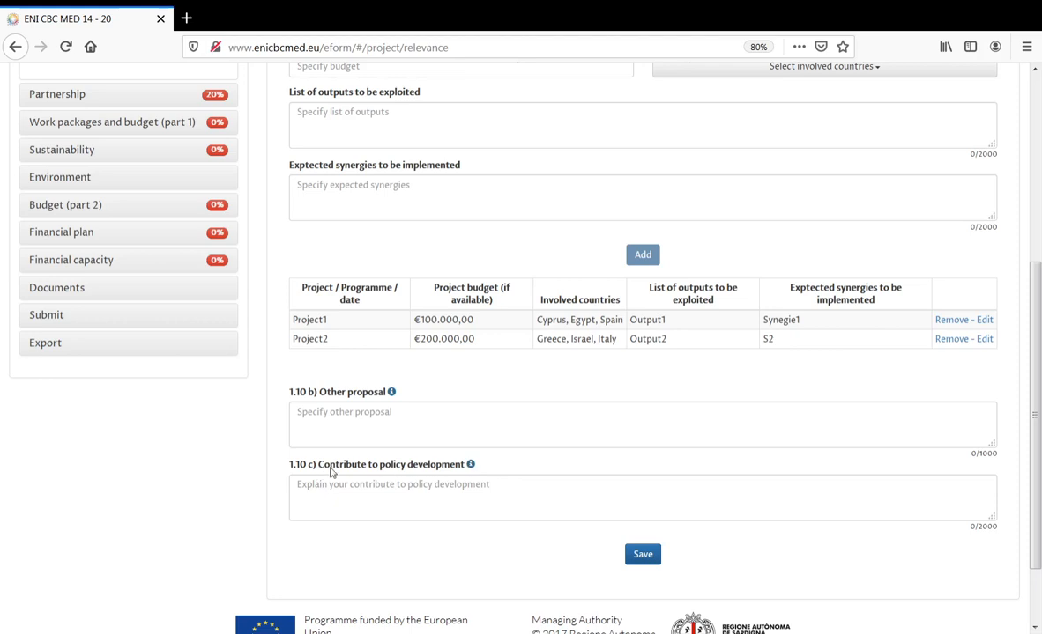
- Paste the policy development guidance into 1.10 c) (254 characters), enlarge the box, and save
{"action": "left_click", "coordinate": [470, 466]}
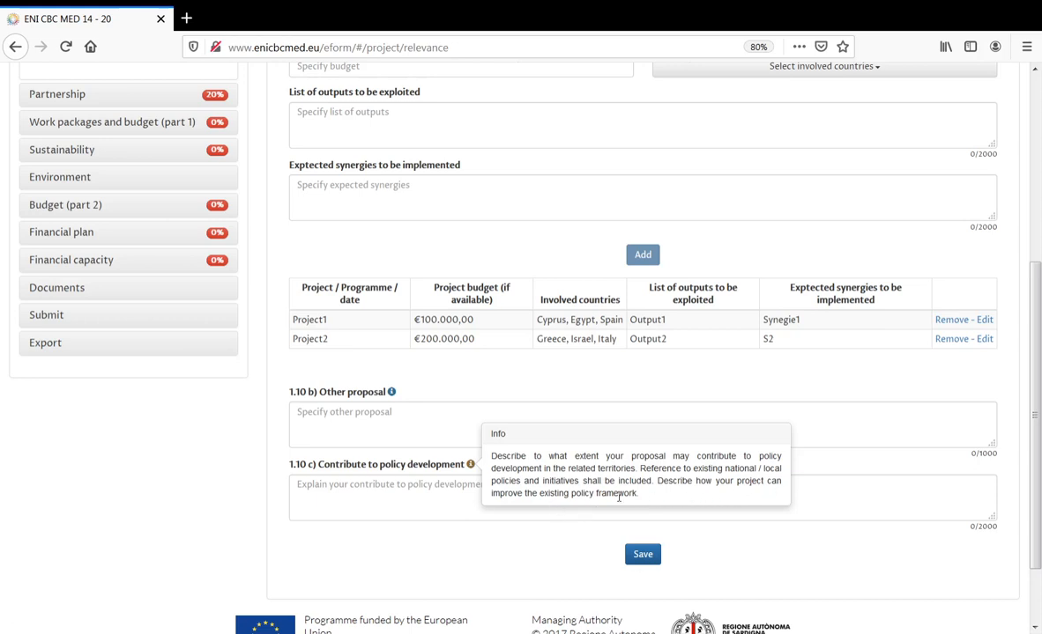
{"action": "left_click_drag", "start_coordinate": [641, 497], "coordinate": [487, 458]}
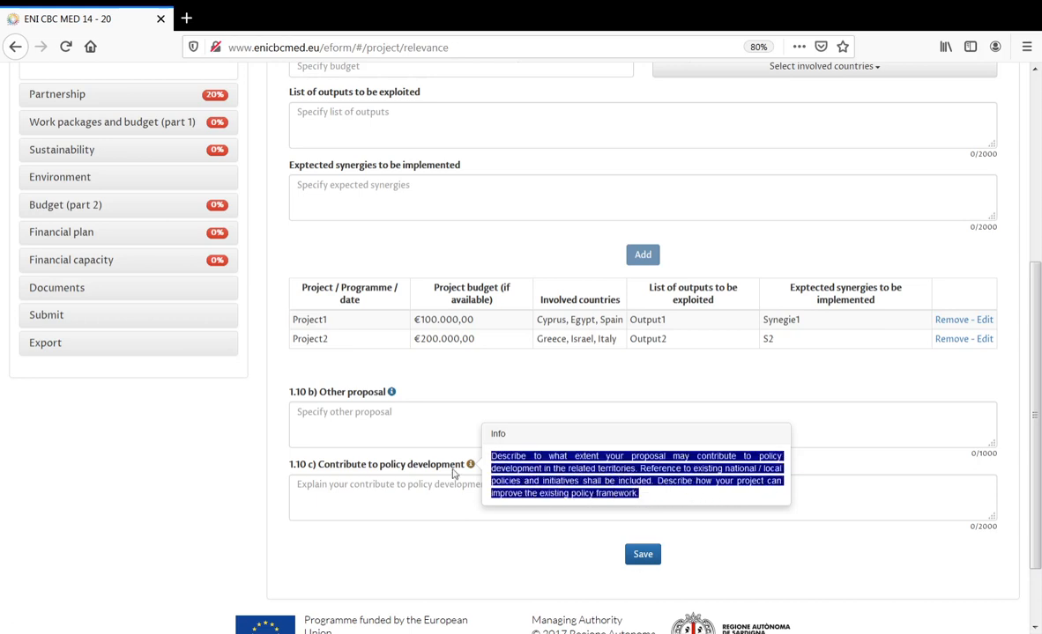
{"action": "left_click", "coordinate": [382, 494]}
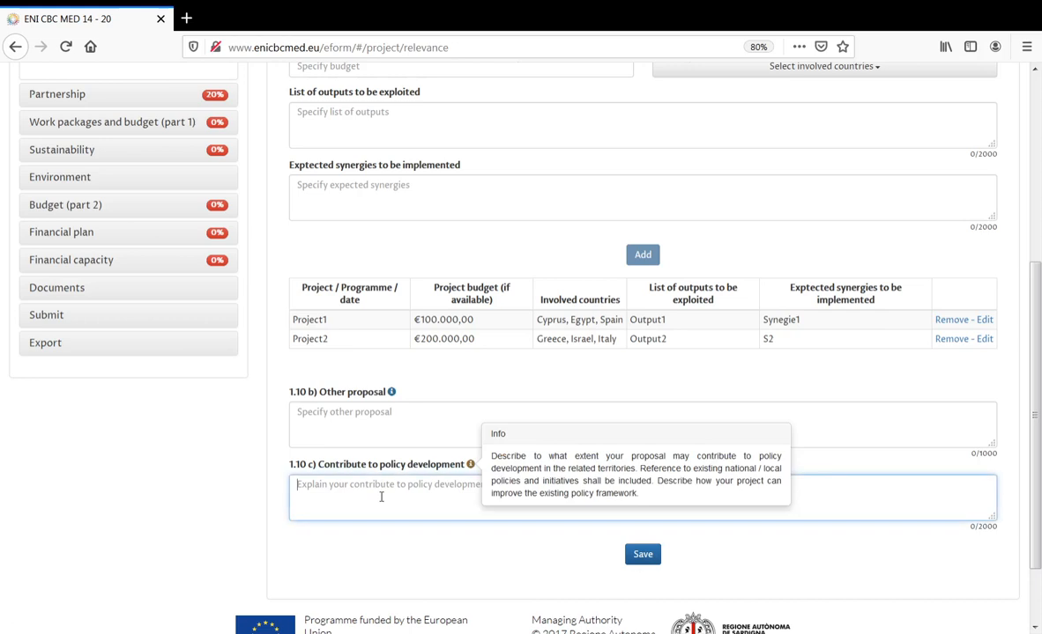
{"action": "left_click", "coordinate": [471, 464]}
{"action": "left_click", "coordinate": [449, 493]}
{"action": "key", "text": "ctrl+v"}
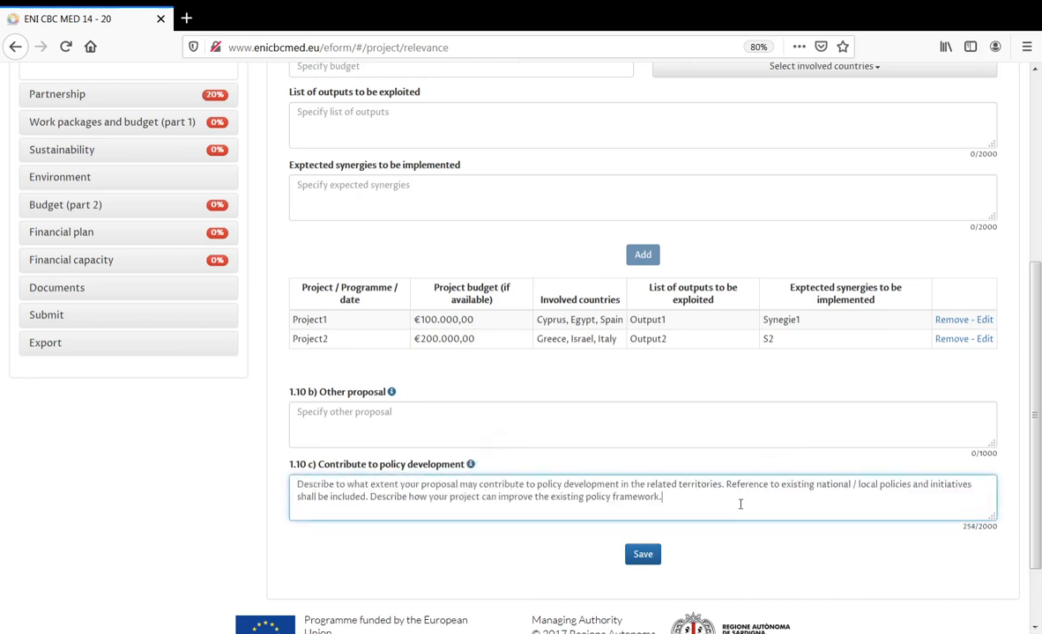
{"action": "left_click_drag", "start_coordinate": [993, 517], "coordinate": [995, 547]}
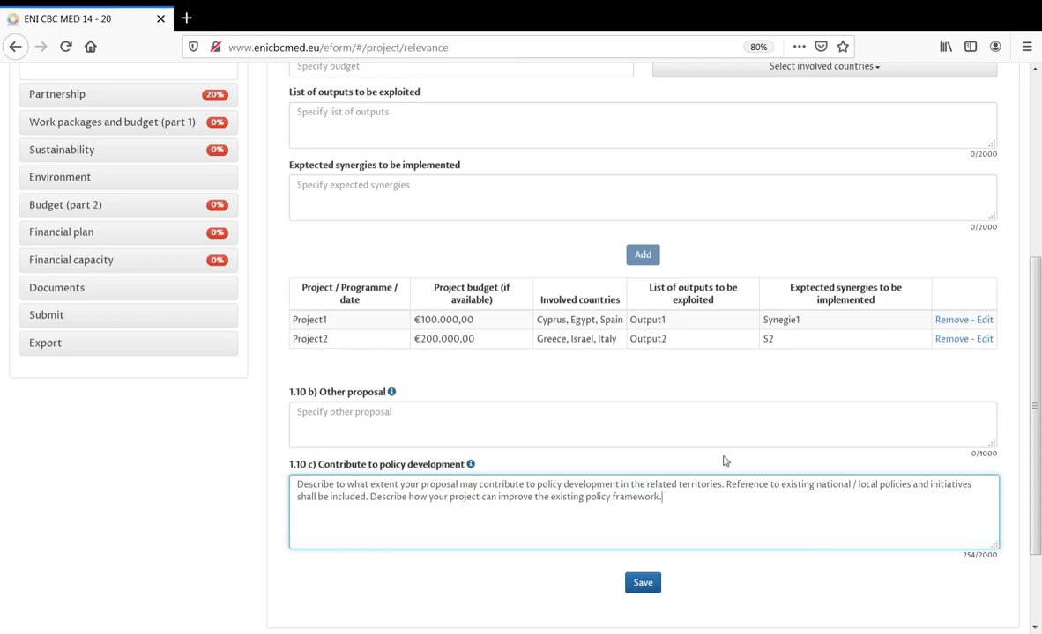
{"action": "left_click", "coordinate": [652, 586]}
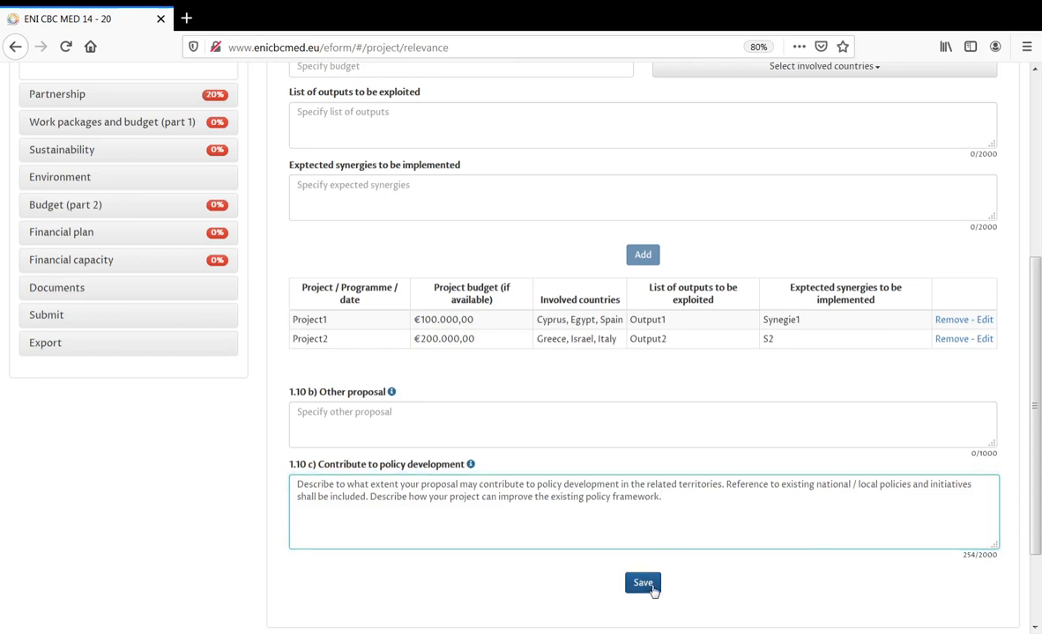
- Scroll up and return to Relevance Part 1, showing answers 1.1 and 1.2
{"action": "scroll", "coordinate": [695, 452], "scroll_direction": "up", "scroll_amount": 5}
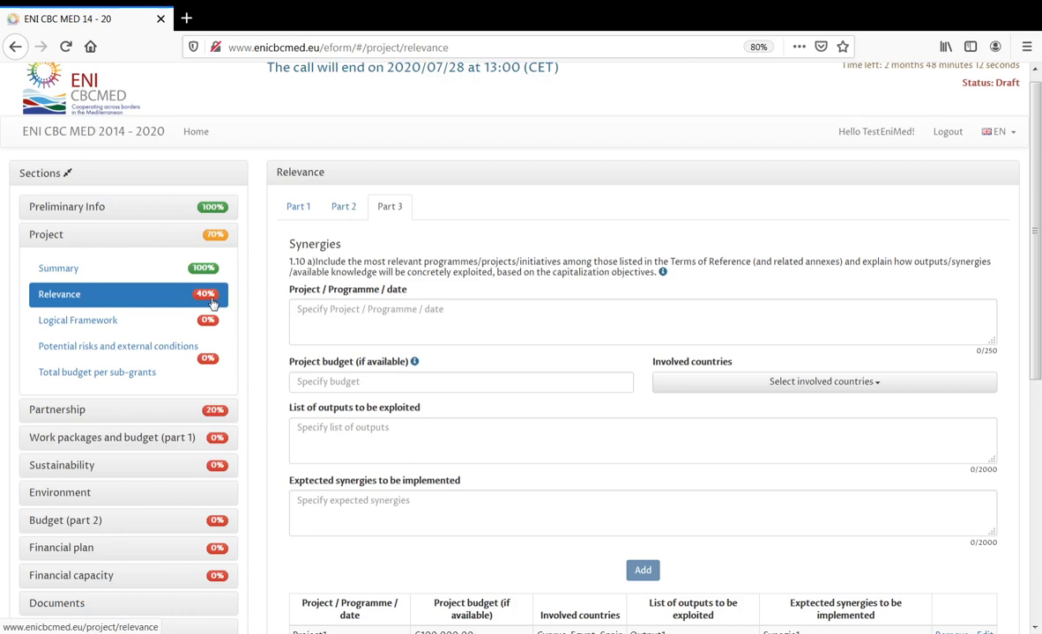
{"action": "left_click", "coordinate": [298, 208]}
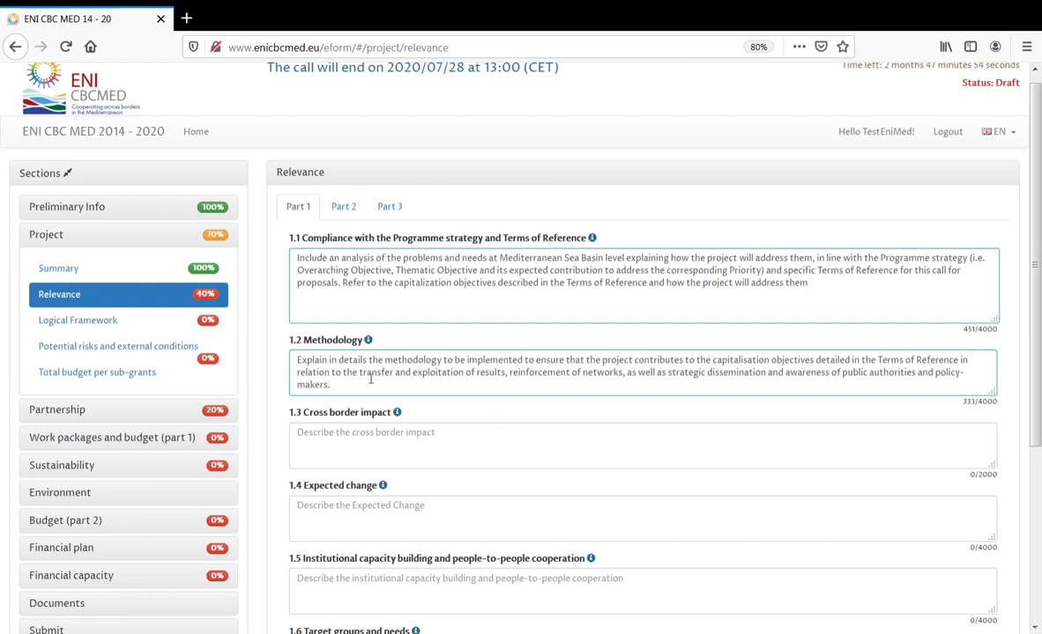
- Go to the Logical Framework and save 'GO' as the General Objective
{"action": "left_click", "coordinate": [107, 322]}
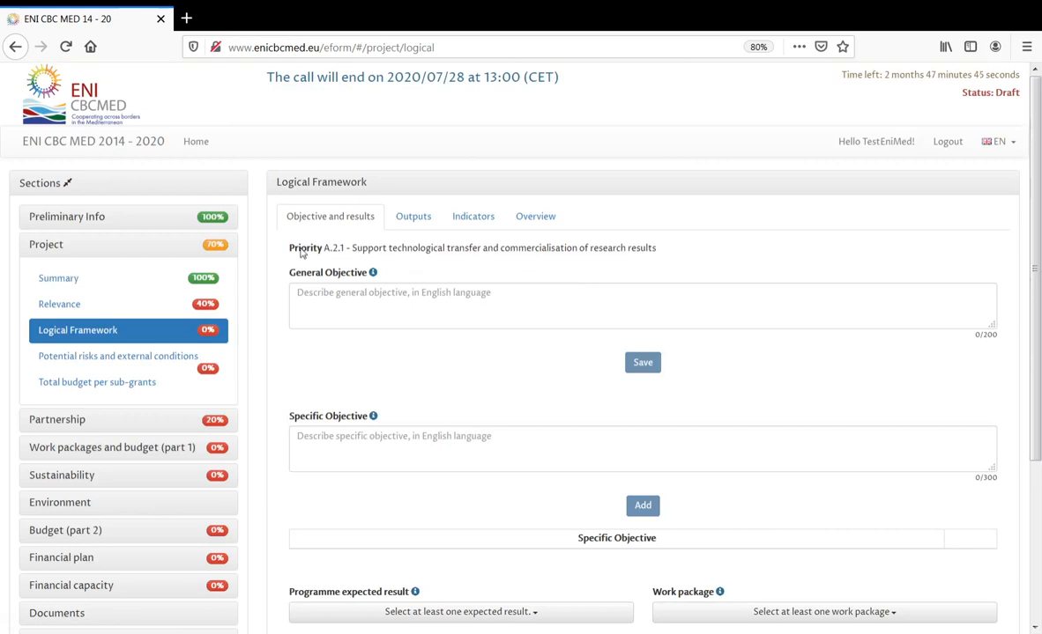
{"action": "left_click_drag", "start_coordinate": [275, 248], "coordinate": [668, 255]}
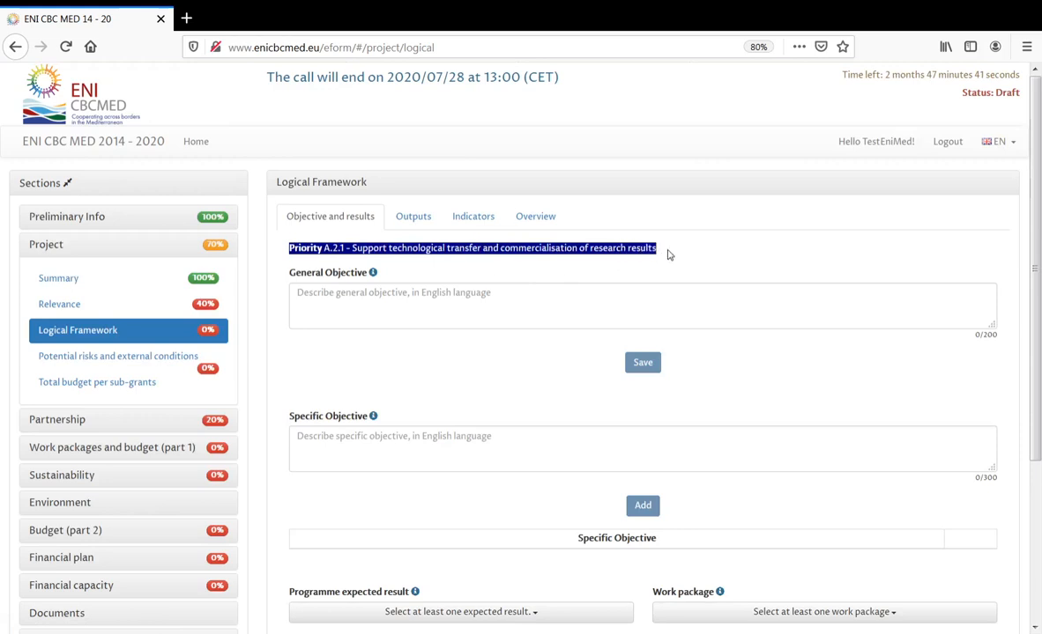
{"action": "left_click", "coordinate": [662, 256]}
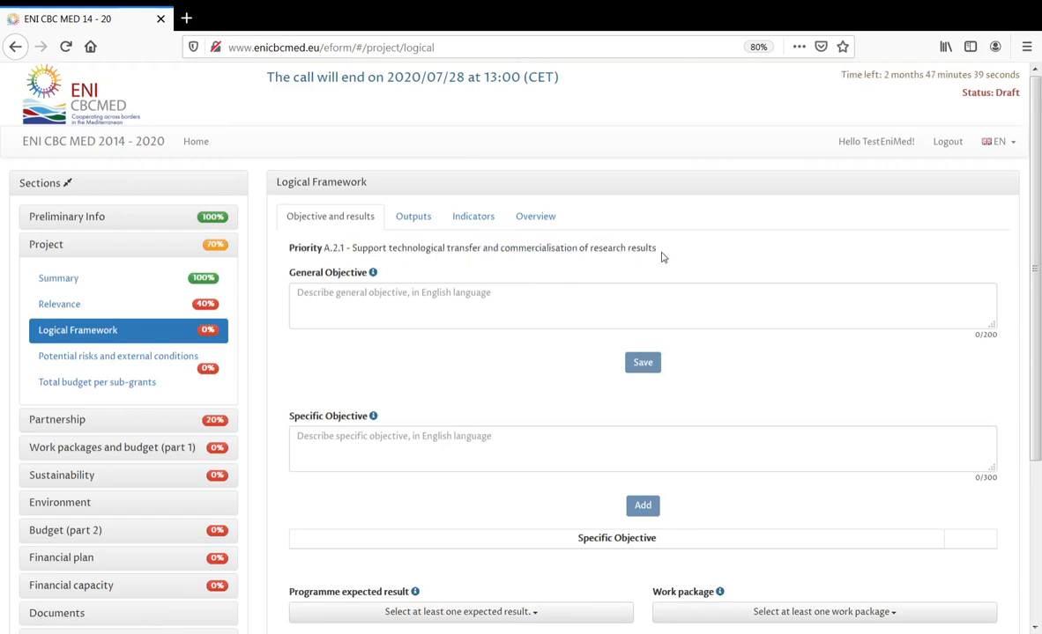
{"action": "left_click", "coordinate": [427, 296]}
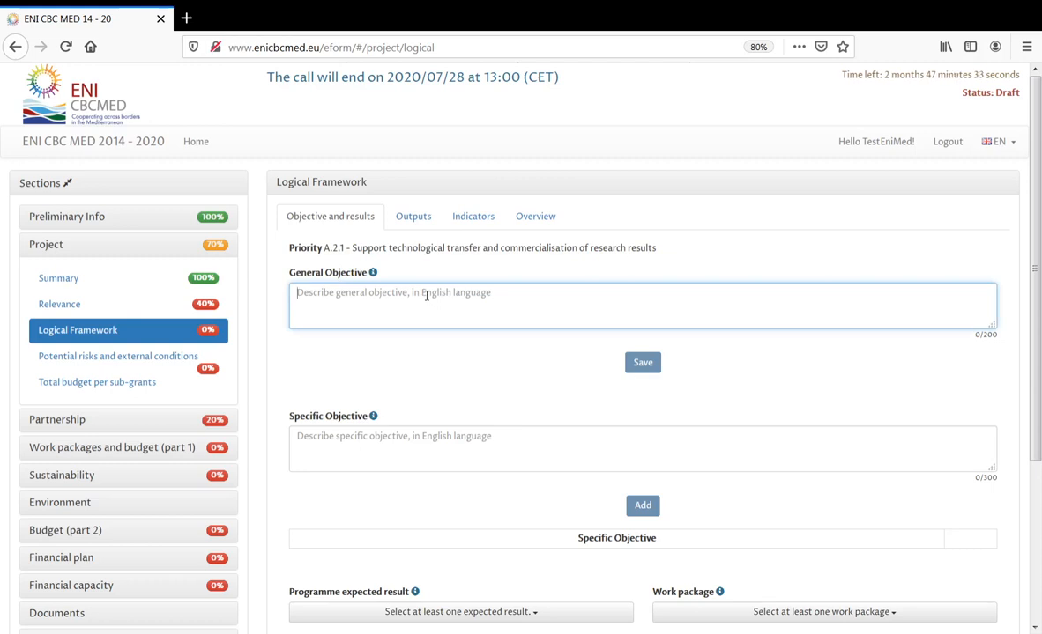
{"action": "type", "text": "GO"}
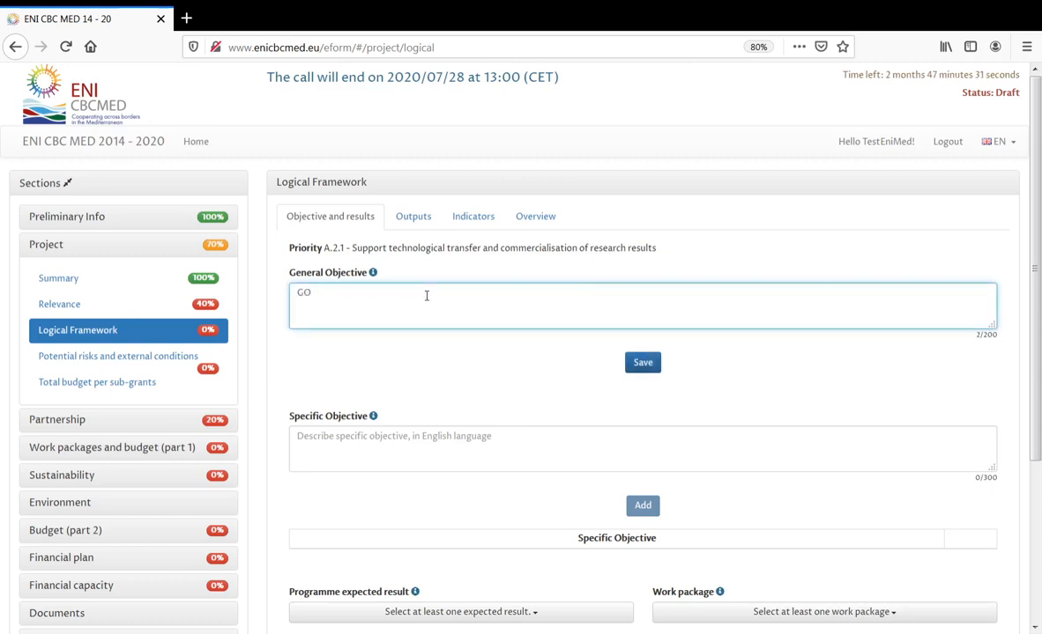
{"action": "left_click", "coordinate": [642, 365]}
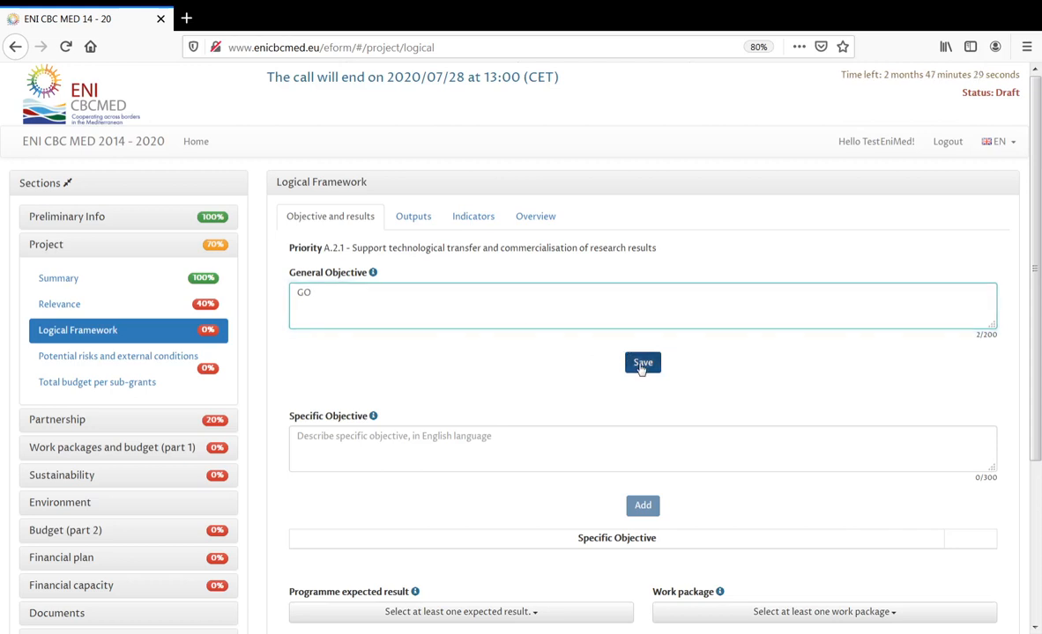
- Add 'So1' and then 'So2' as specific objectives in the Logical Framework table
{"action": "left_click", "coordinate": [535, 443]}
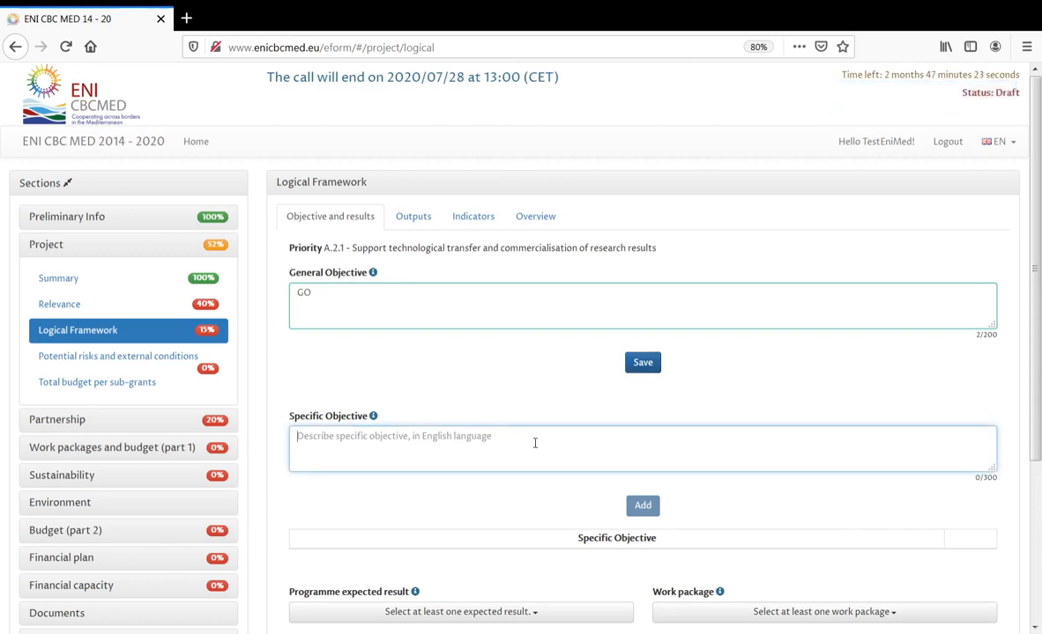
{"action": "type", "text": "So1"}
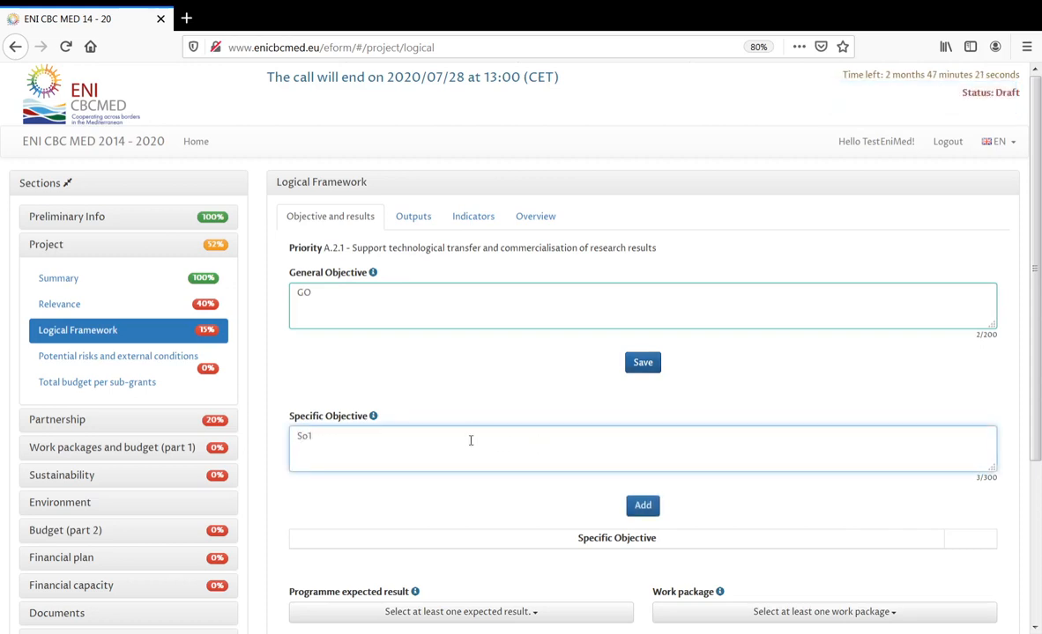
{"action": "left_click", "coordinate": [642, 505]}
{"action": "scroll", "coordinate": [611, 474], "scroll_direction": "down", "scroll_amount": 1}
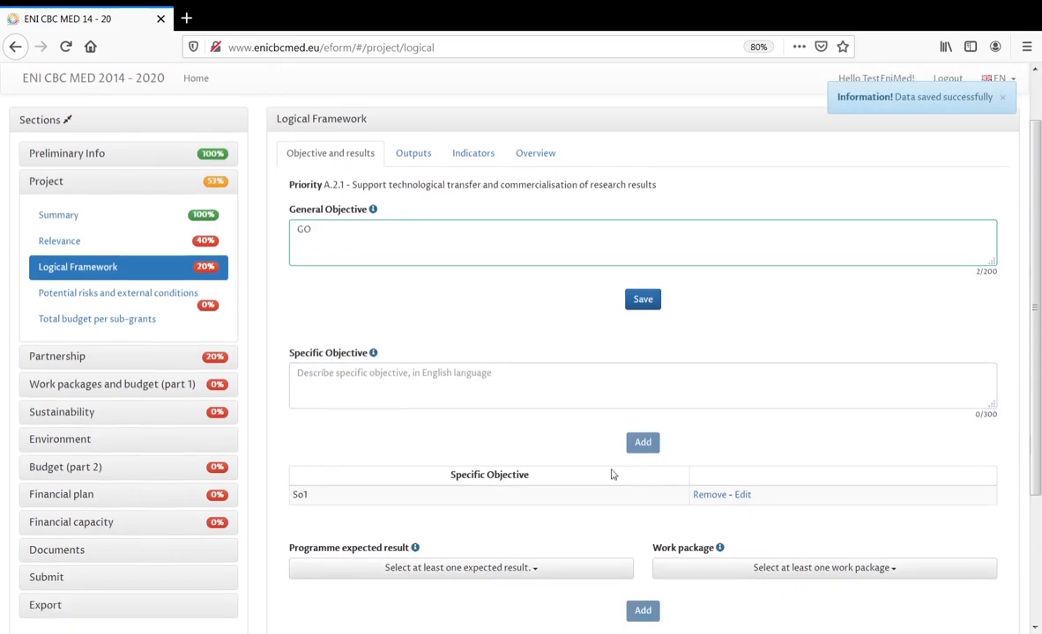
{"action": "left_click", "coordinate": [428, 376]}
{"action": "type", "text": "So2"}
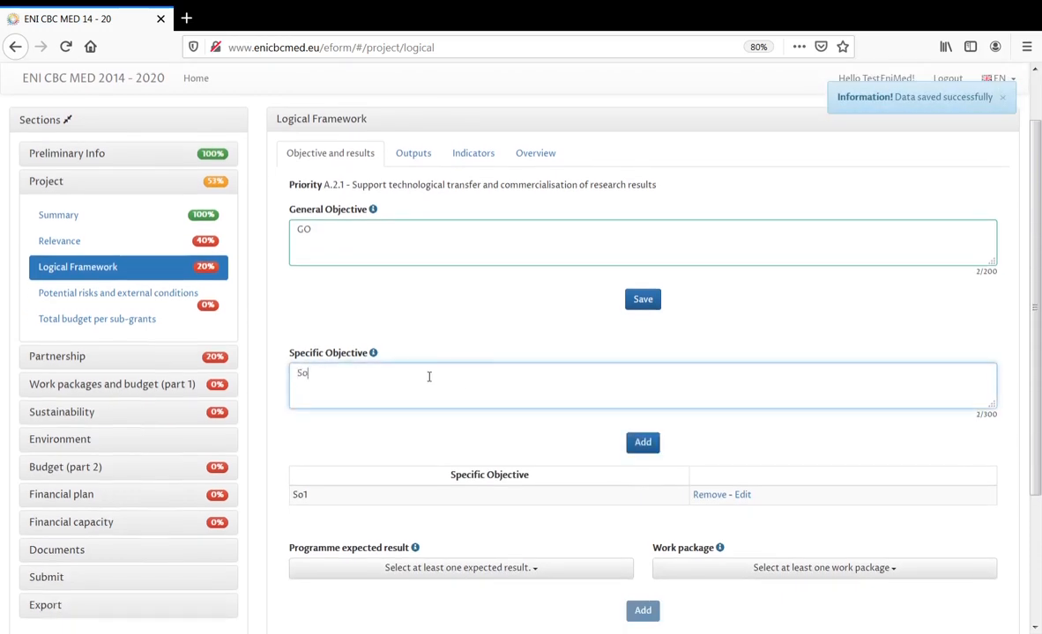
{"action": "left_click", "coordinate": [642, 445]}
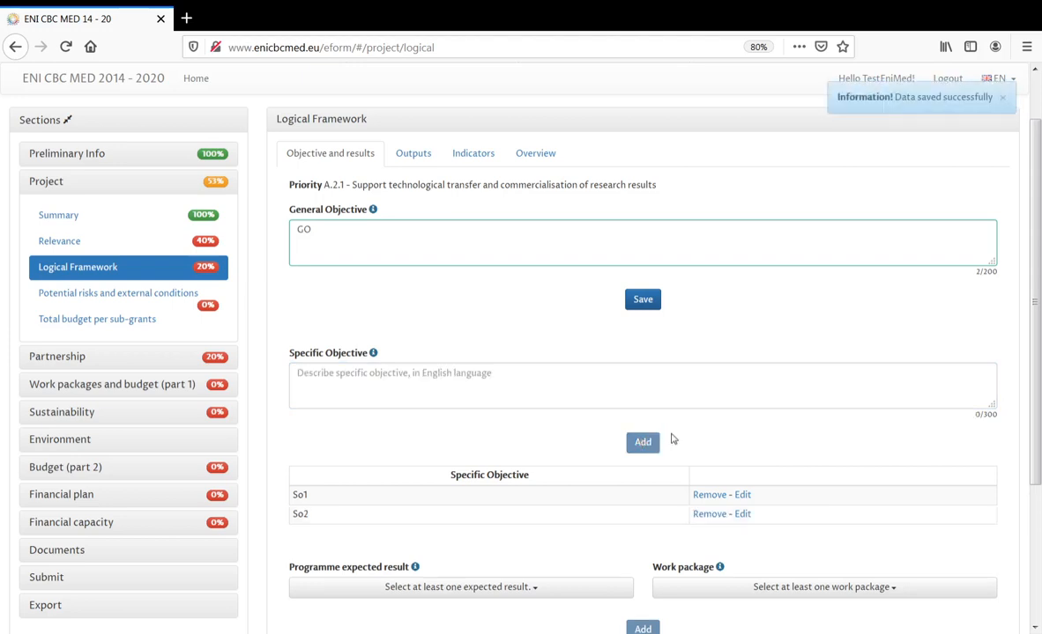
{"action": "scroll", "coordinate": [495, 375], "scroll_direction": "down", "scroll_amount": 3}
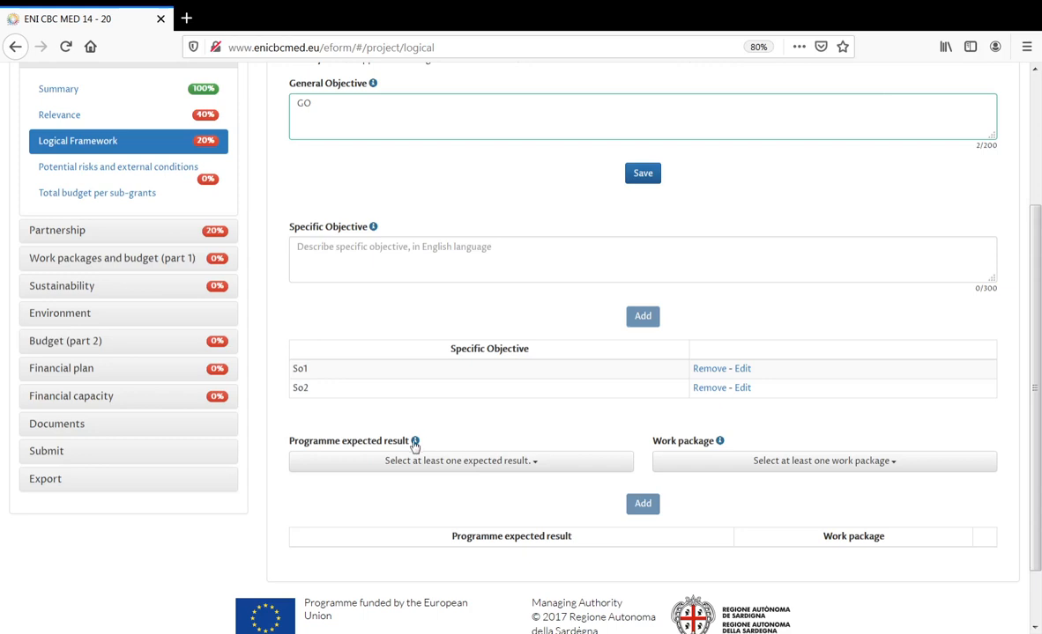
- Check the Programme expected result options, then expand Documents in the Sections sidebar
{"action": "mouse_move", "coordinate": [415, 443]}
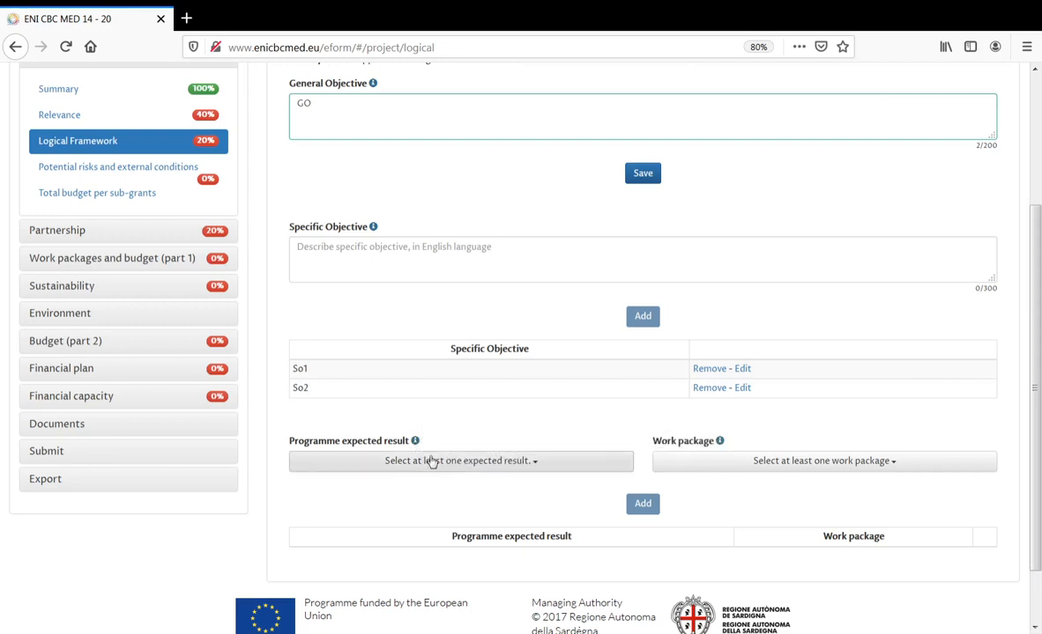
{"action": "left_click", "coordinate": [432, 461]}
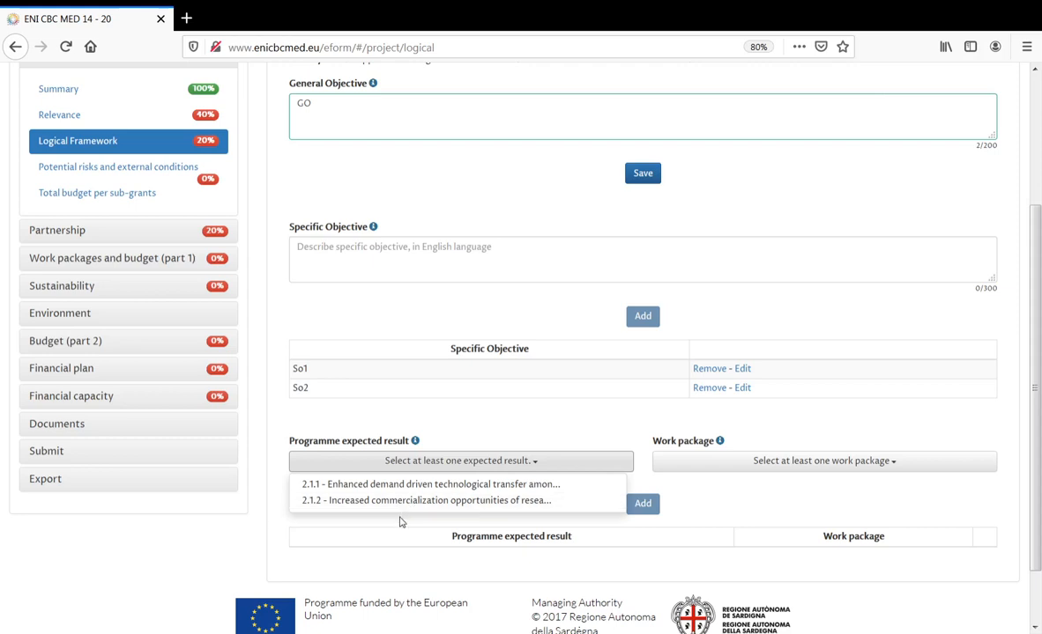
{"action": "left_click", "coordinate": [400, 522]}
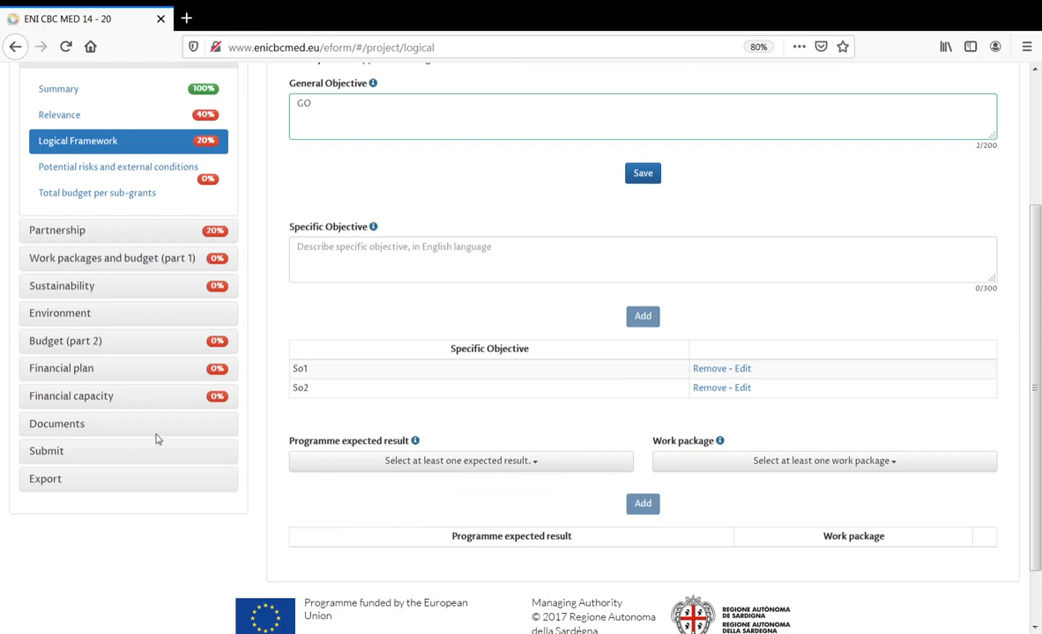
{"action": "left_click", "coordinate": [80, 429]}
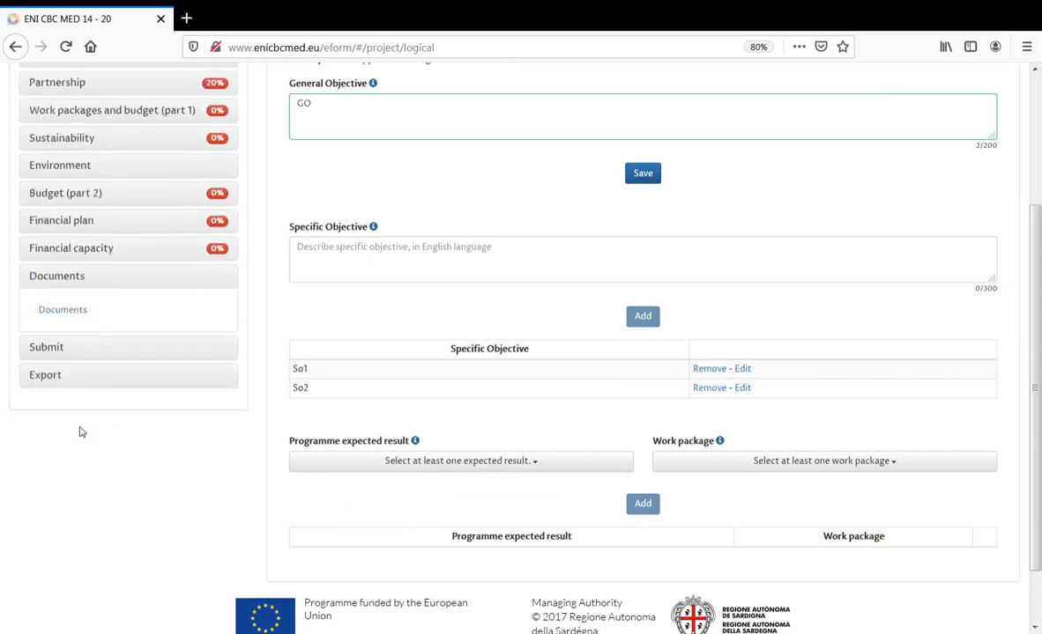
- Download the Indicative evaluation and monitoring plan from Documents > Materials supporting documents
{"action": "left_click", "coordinate": [73, 319]}
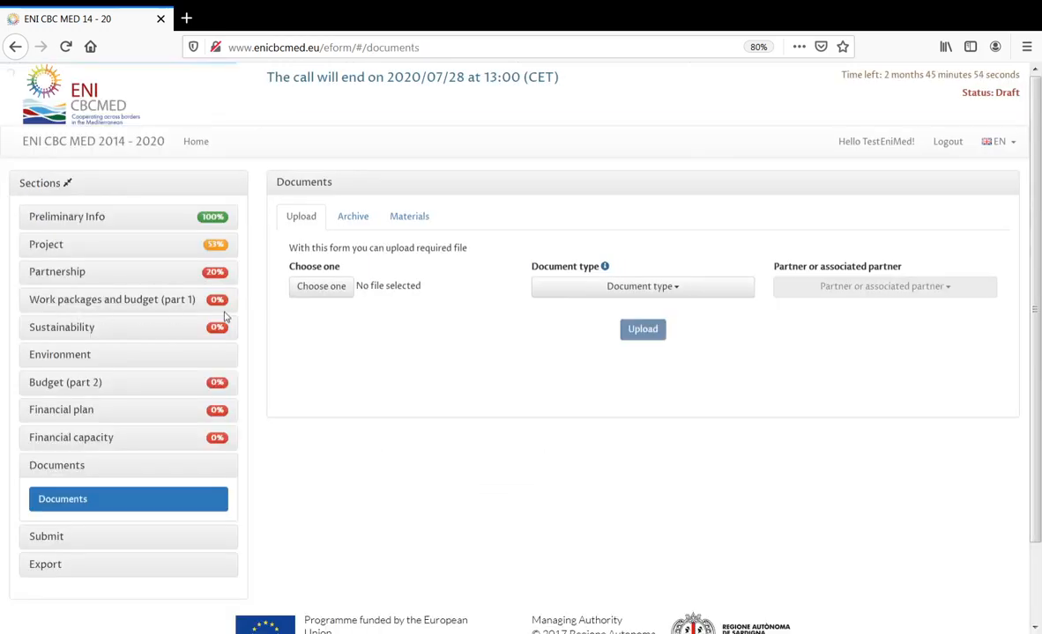
{"action": "left_click", "coordinate": [410, 220]}
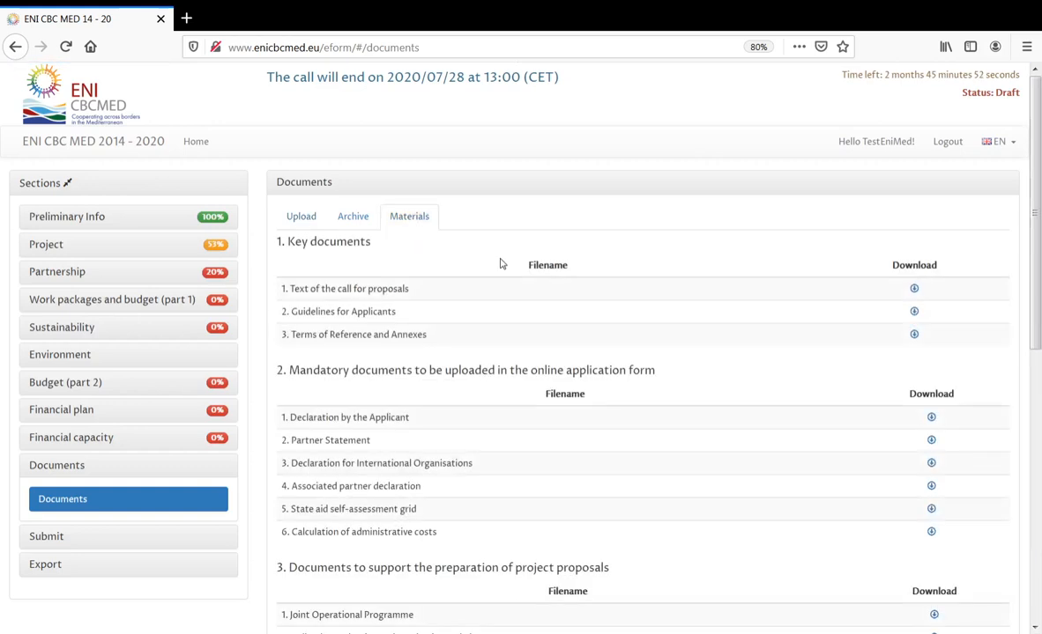
{"action": "scroll", "coordinate": [521, 368], "scroll_direction": "down", "scroll_amount": 4}
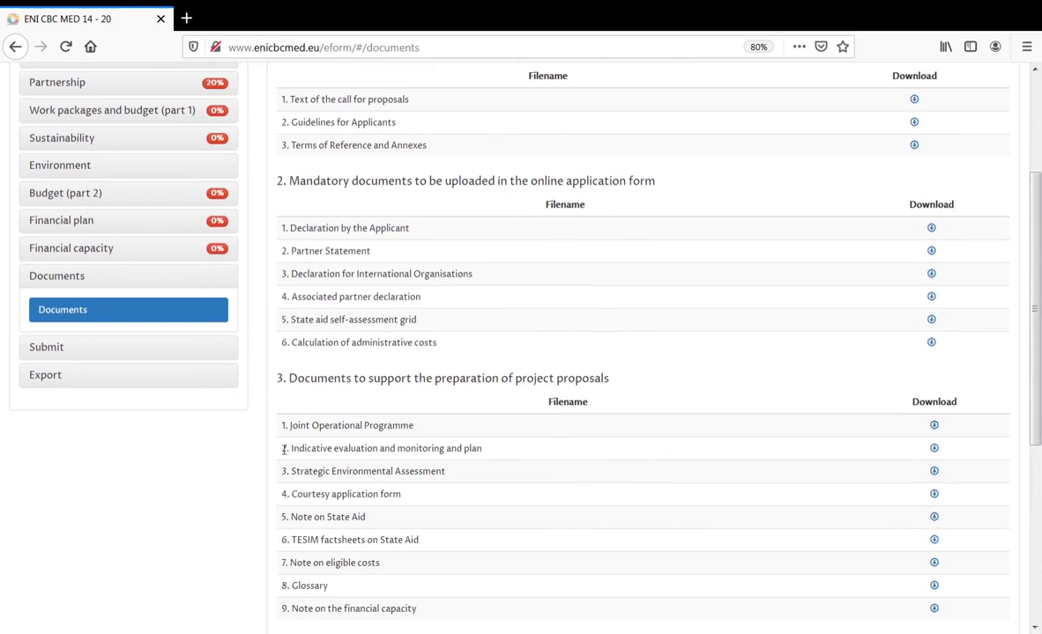
{"action": "left_click_drag", "start_coordinate": [283, 451], "coordinate": [486, 452]}
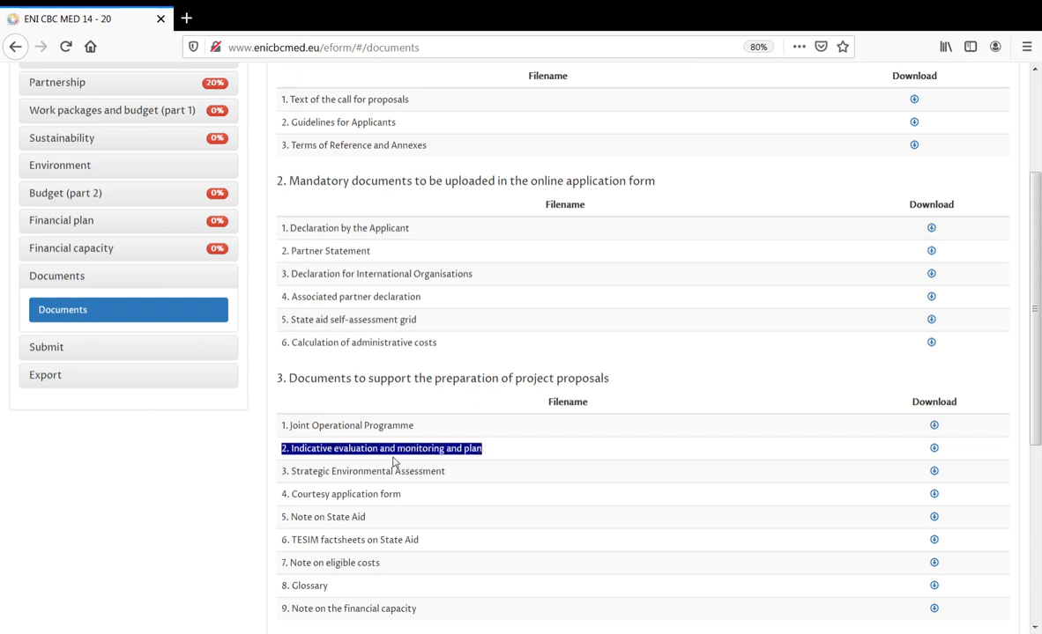
{"action": "left_click", "coordinate": [934, 450]}
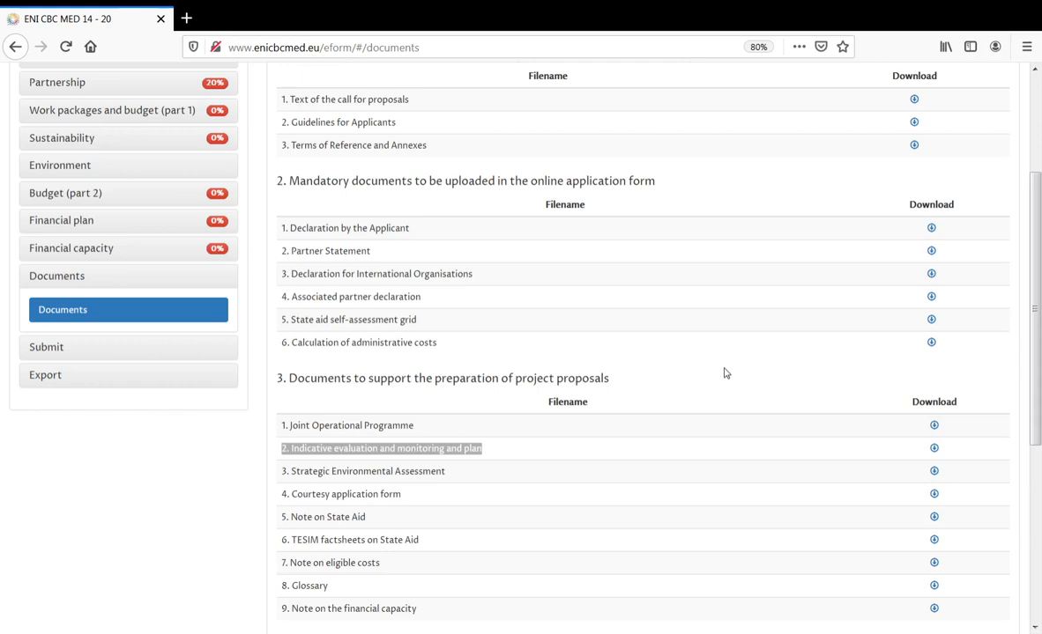
{"action": "scroll", "coordinate": [212, 209], "scroll_direction": "up", "scroll_amount": 3}
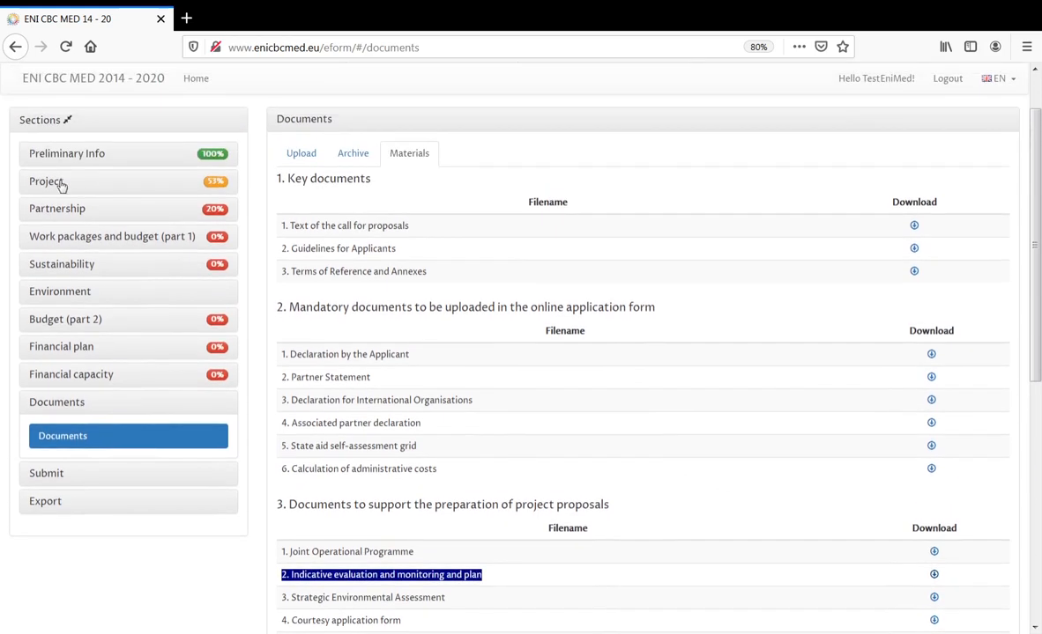
{"action": "left_click", "coordinate": [60, 182]}
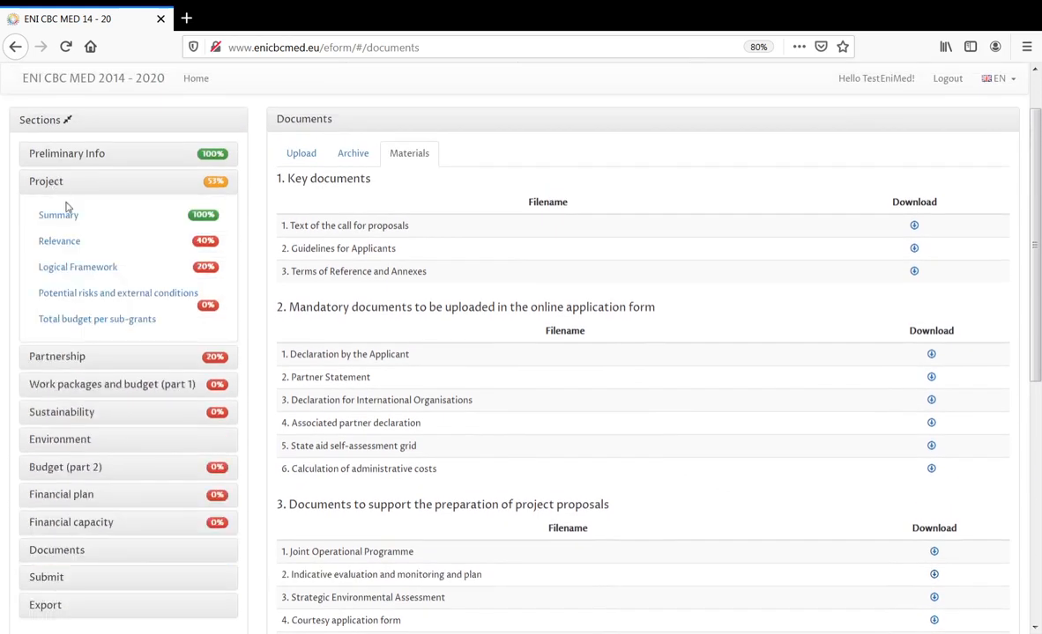
- In the Logical Framework, add a row pairing programme expected result 2.1.1 with work package WP3
{"action": "left_click", "coordinate": [79, 270]}
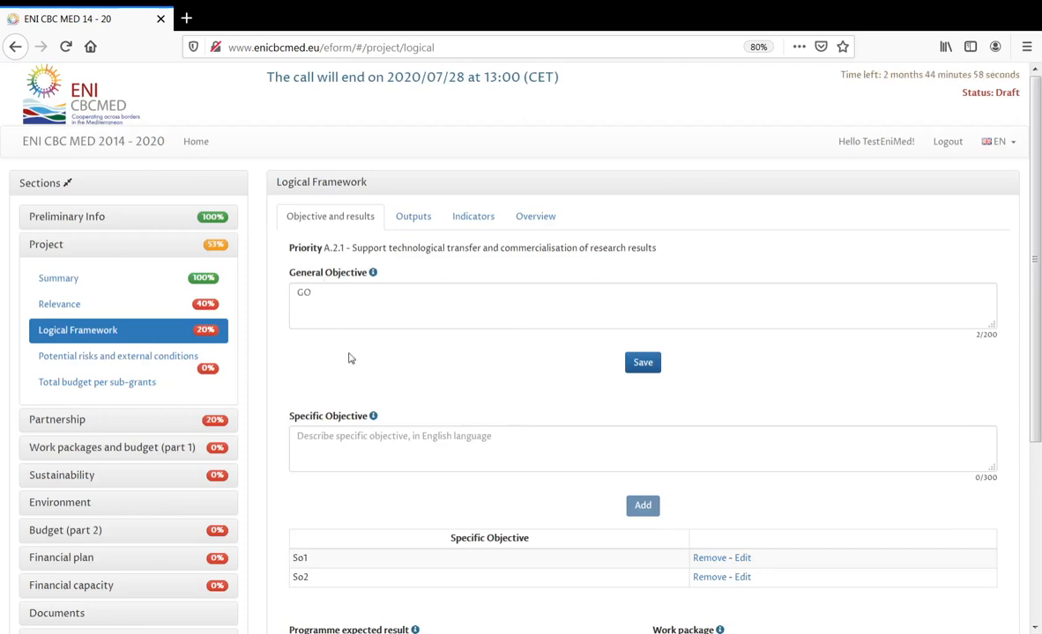
{"action": "scroll", "coordinate": [351, 374], "scroll_direction": "down", "scroll_amount": 3}
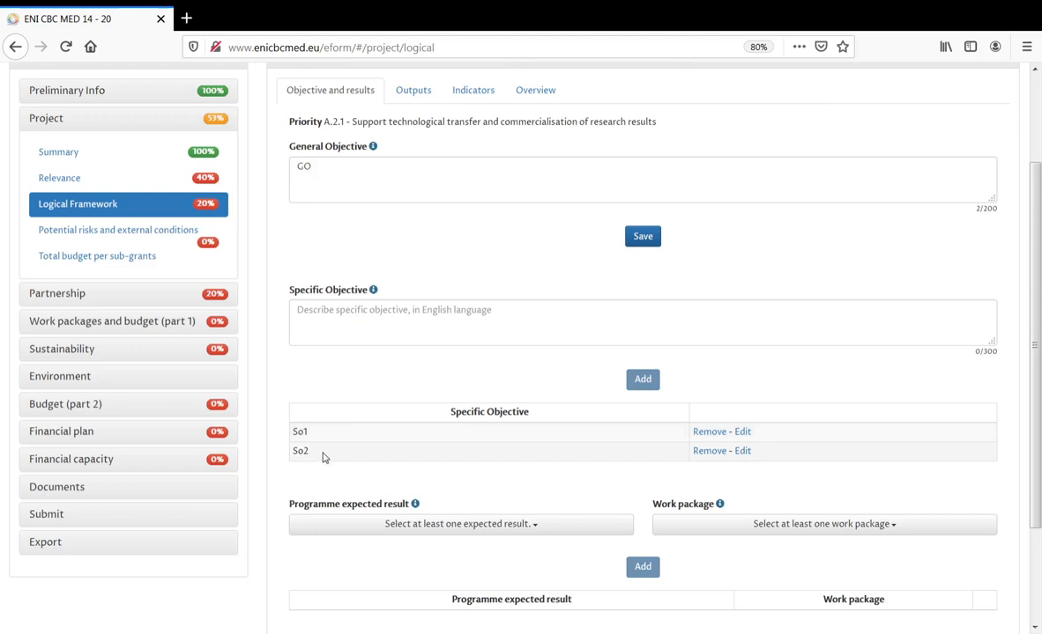
{"action": "scroll", "coordinate": [639, 518], "scroll_direction": "down", "scroll_amount": 1}
{"action": "scroll", "coordinate": [639, 517], "scroll_direction": "down", "scroll_amount": 1}
{"action": "left_click", "coordinate": [538, 463]}
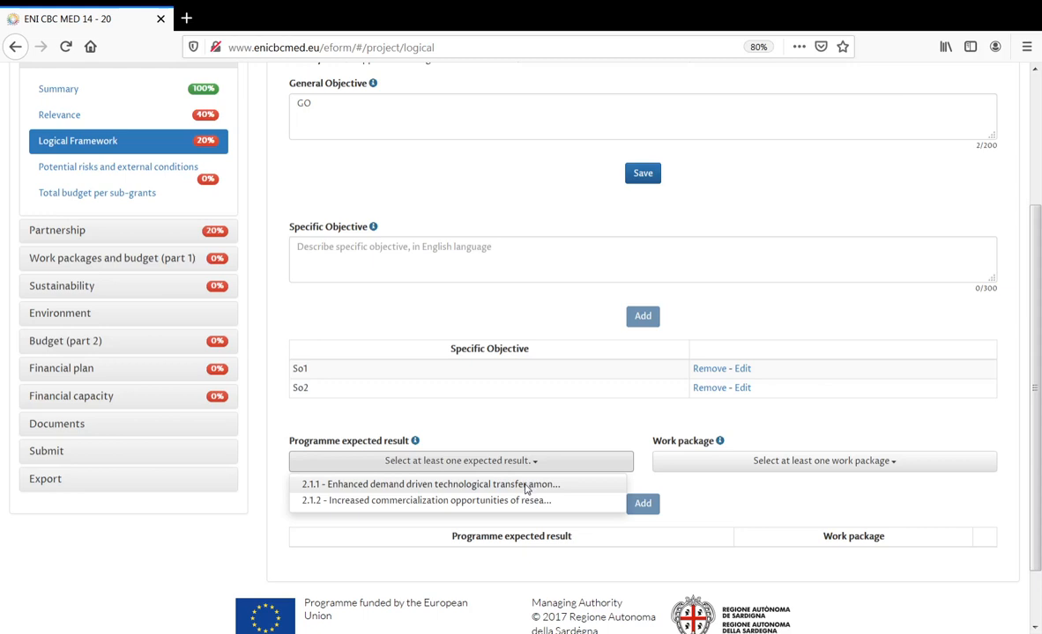
{"action": "left_click", "coordinate": [526, 486]}
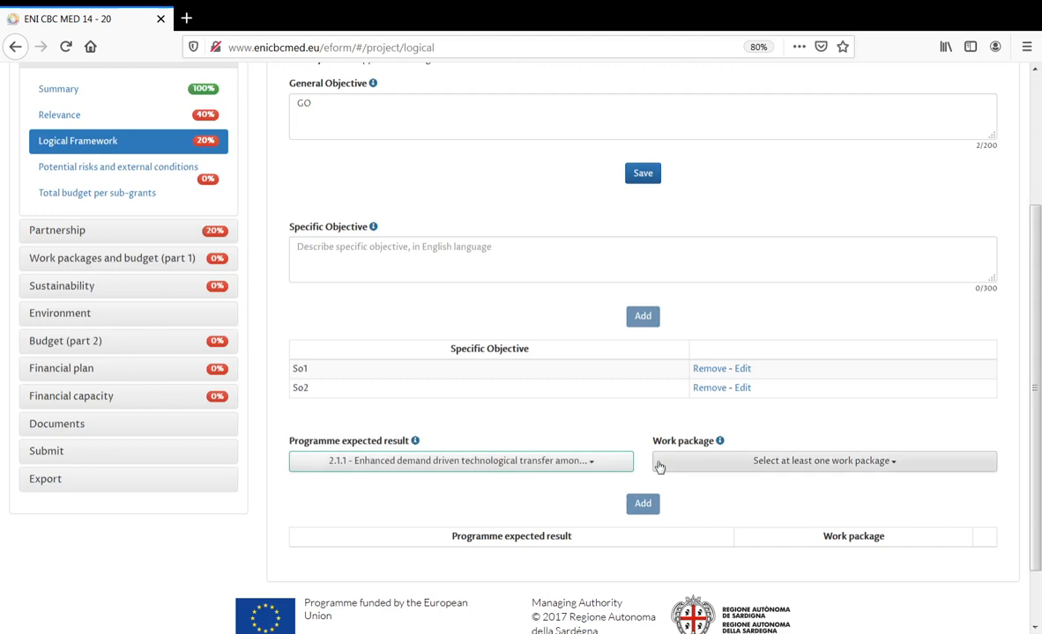
{"action": "left_click", "coordinate": [768, 468]}
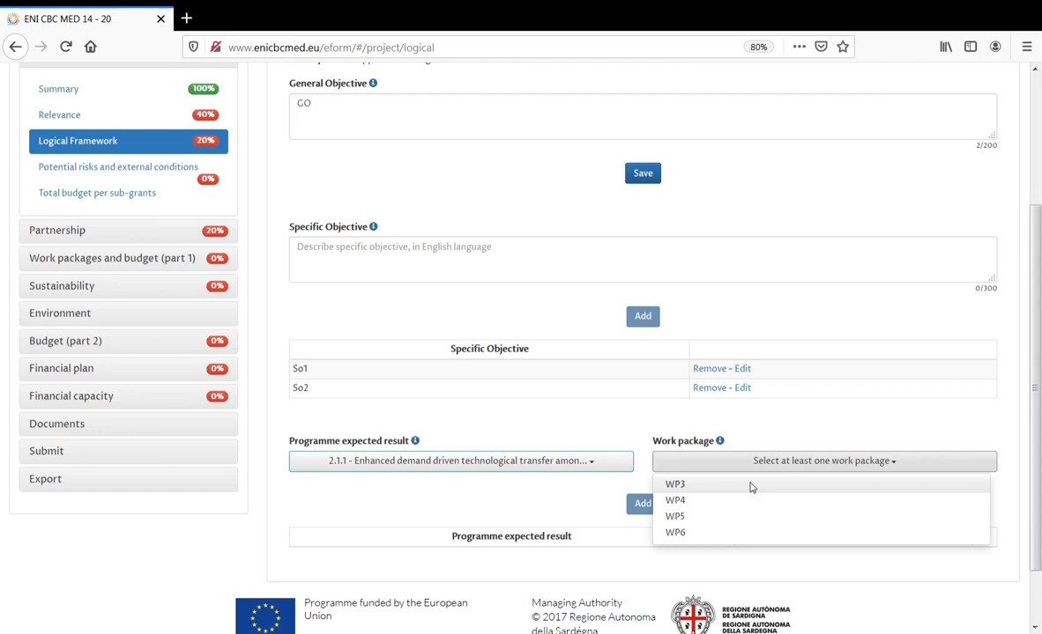
{"action": "left_click", "coordinate": [751, 485]}
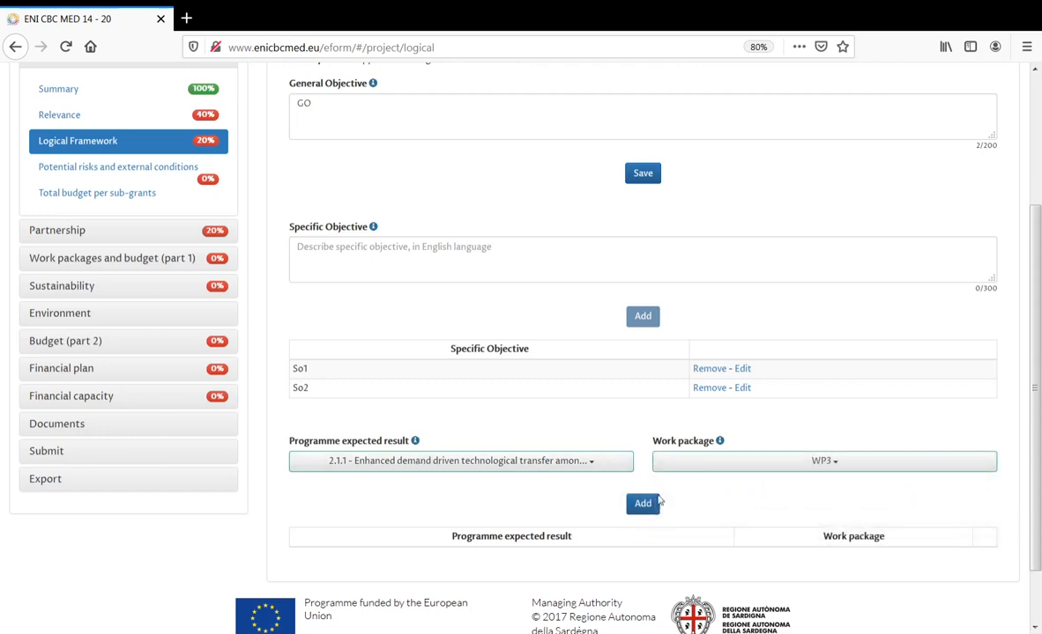
{"action": "left_click", "coordinate": [645, 509]}
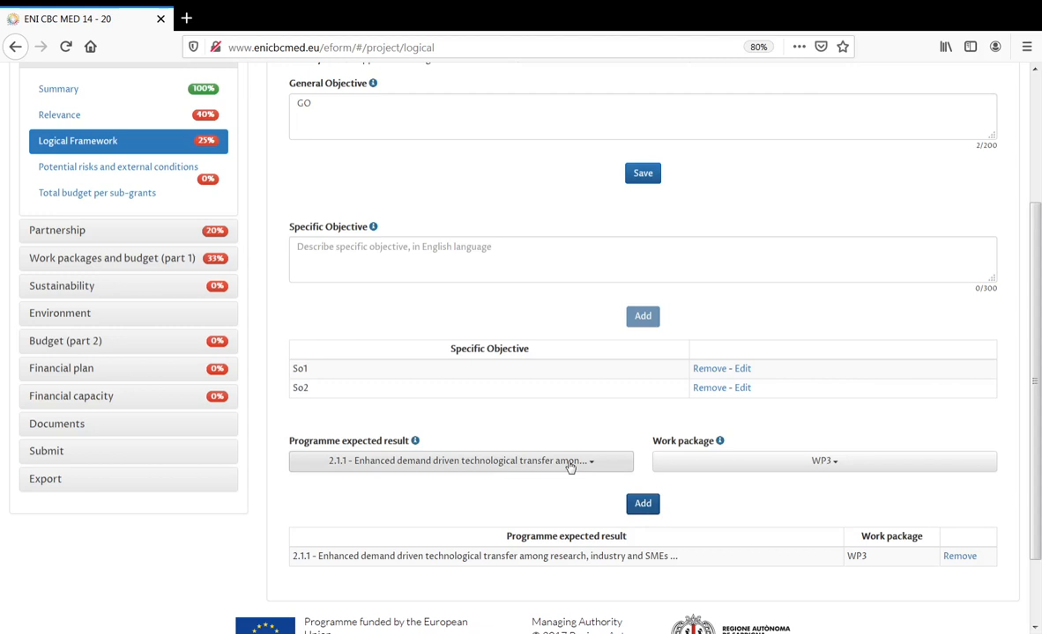
- Add a second row pairing expected result 2.1.2 with work package WP4
{"action": "left_click", "coordinate": [569, 467]}
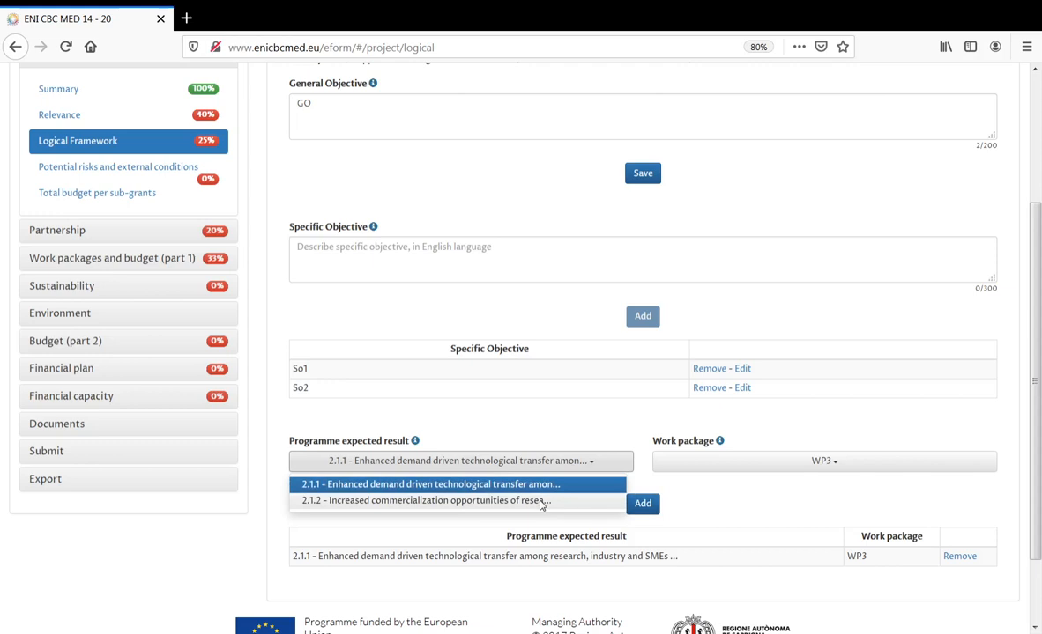
{"action": "left_click", "coordinate": [541, 501]}
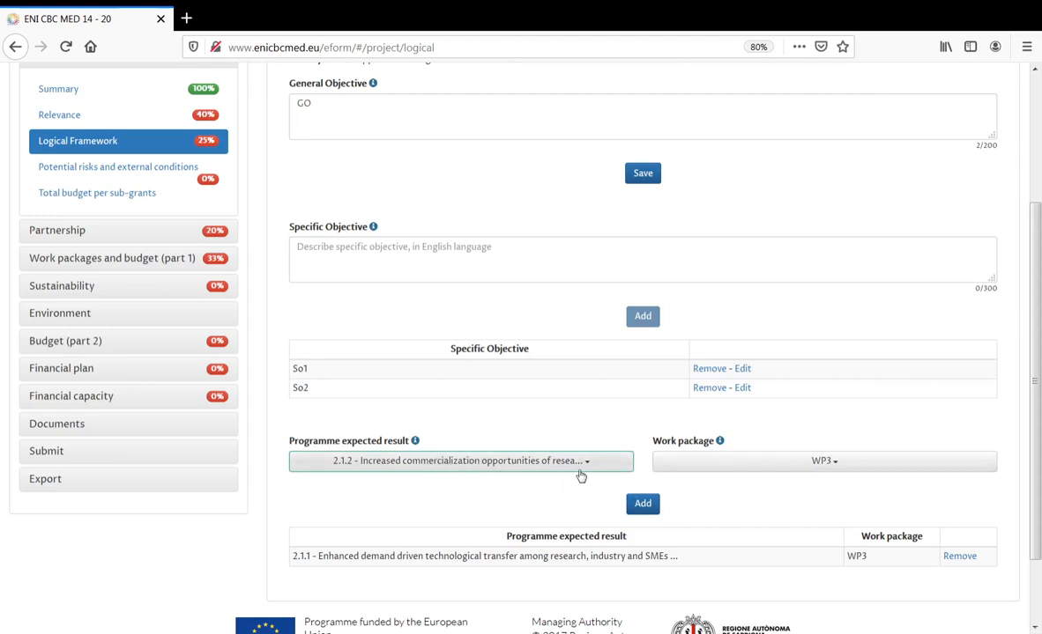
{"action": "left_click", "coordinate": [780, 471]}
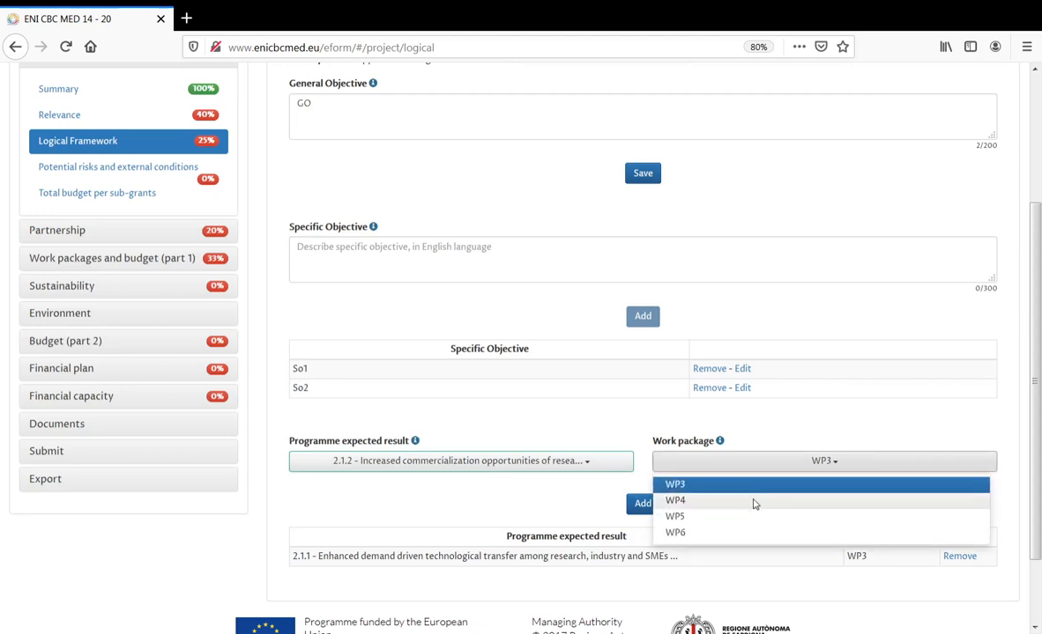
{"action": "left_click", "coordinate": [754, 502]}
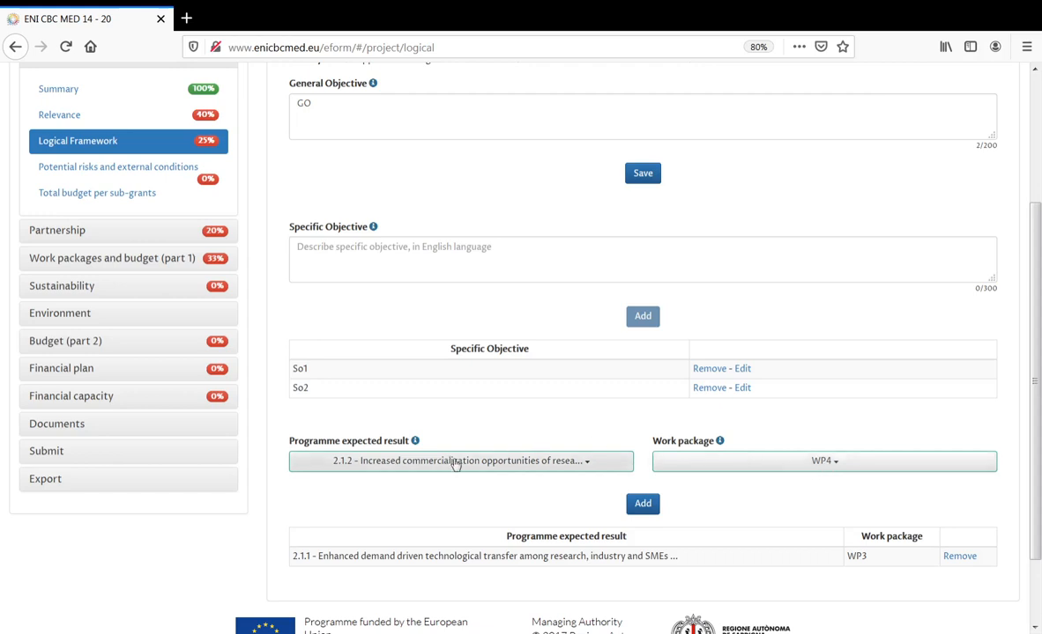
{"action": "left_click", "coordinate": [644, 506]}
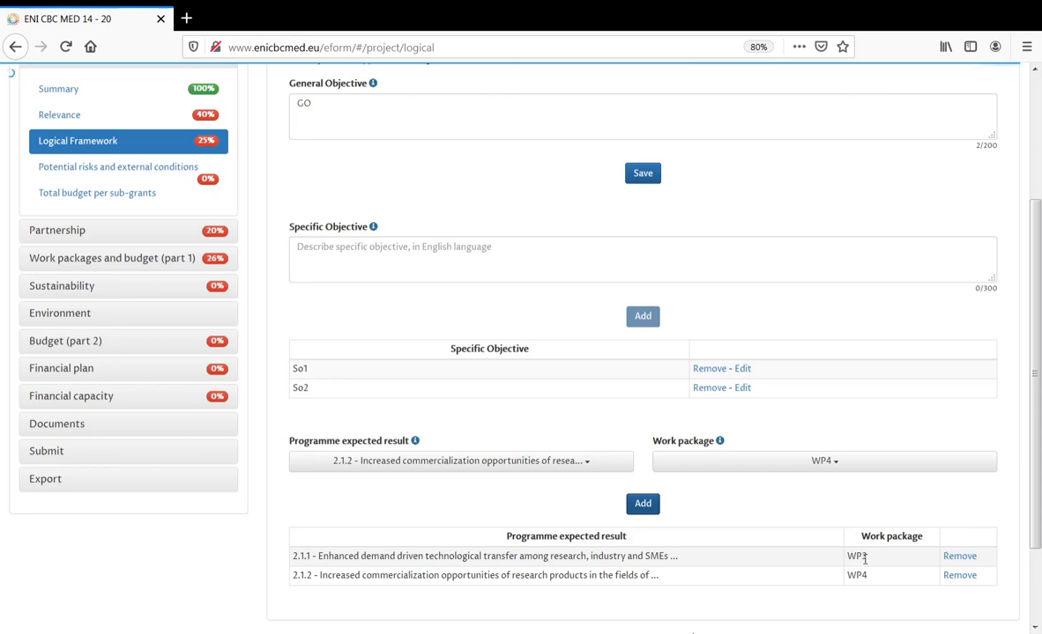
- Expand and collapse 'Work packages and budget (part 1)', then scroll back to the Logical Framework tabs
{"action": "left_click", "coordinate": [175, 265]}
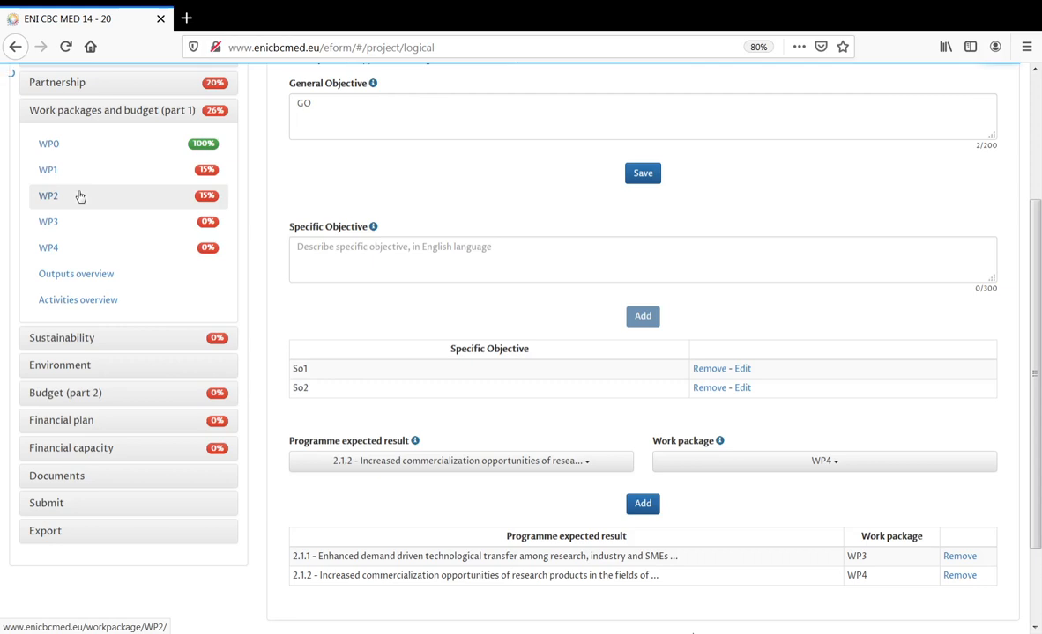
{"action": "left_click", "coordinate": [109, 121]}
{"action": "scroll", "coordinate": [339, 316], "scroll_direction": "up", "scroll_amount": 3}
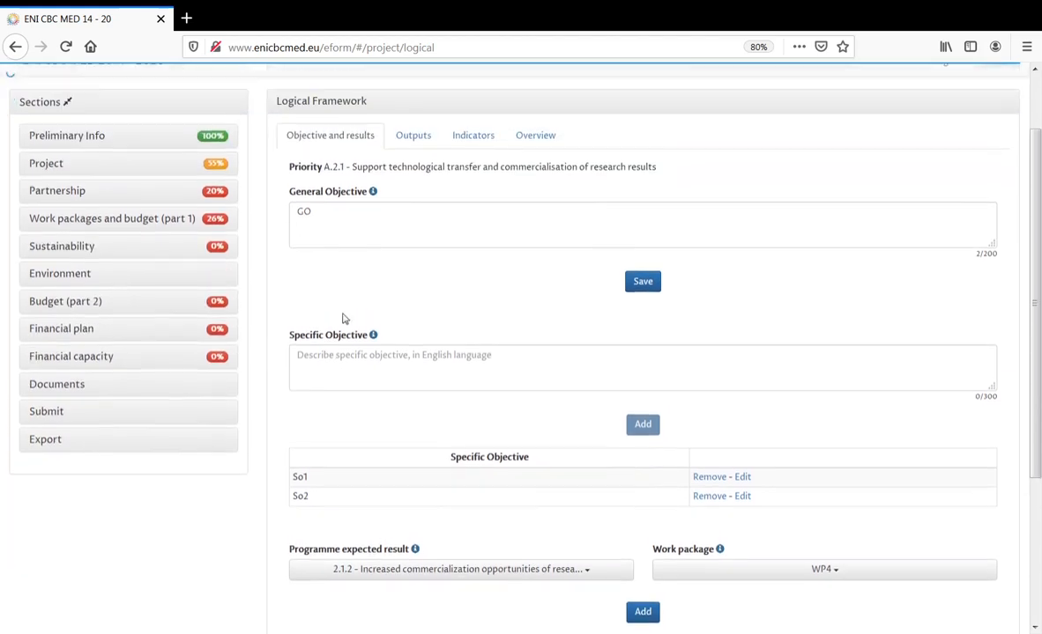
{"action": "scroll", "coordinate": [1040, 280], "scroll_direction": "down", "scroll_amount": 3}
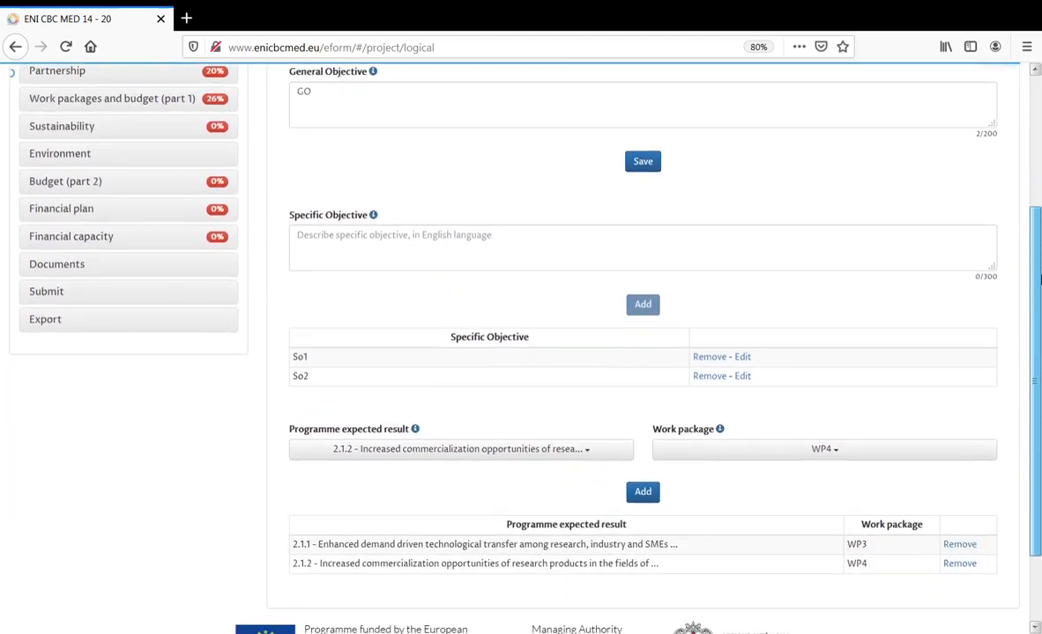
{"action": "left_click_drag", "start_coordinate": [1040, 280], "coordinate": [1038, 203]}
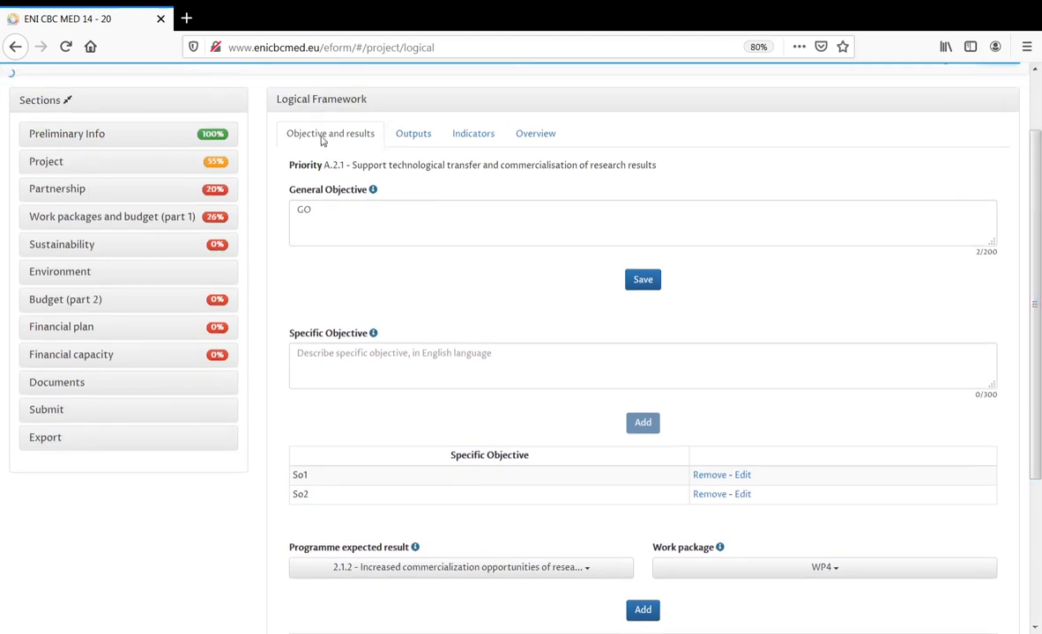
- On the Outputs tab, enter output title 'Outupt1' with description 'Describe1'
{"action": "left_click", "coordinate": [411, 137]}
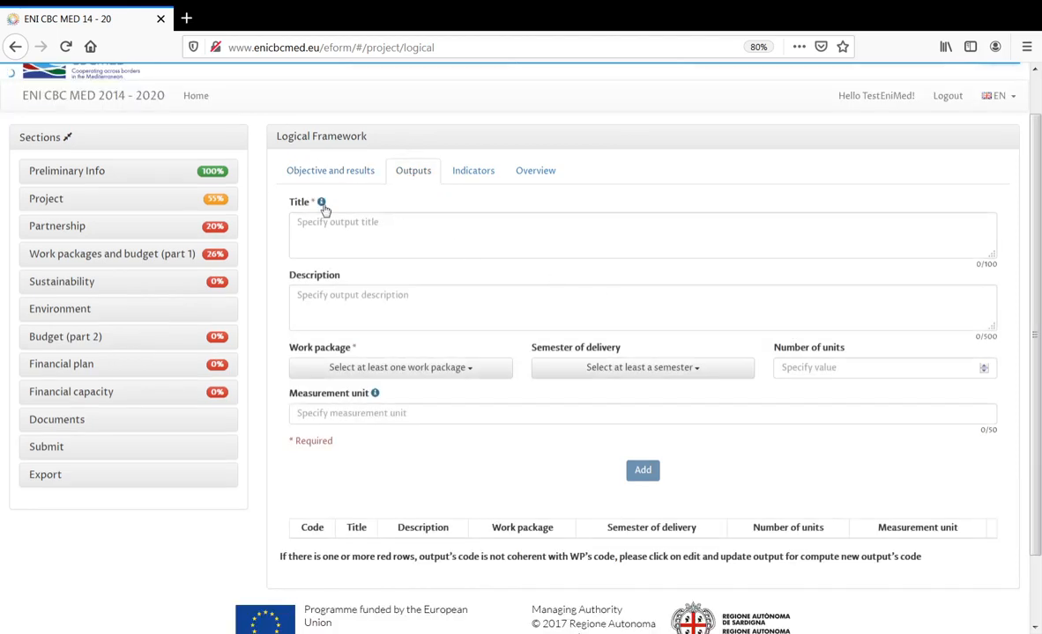
{"action": "mouse_move", "coordinate": [322, 208]}
{"action": "left_click", "coordinate": [325, 223]}
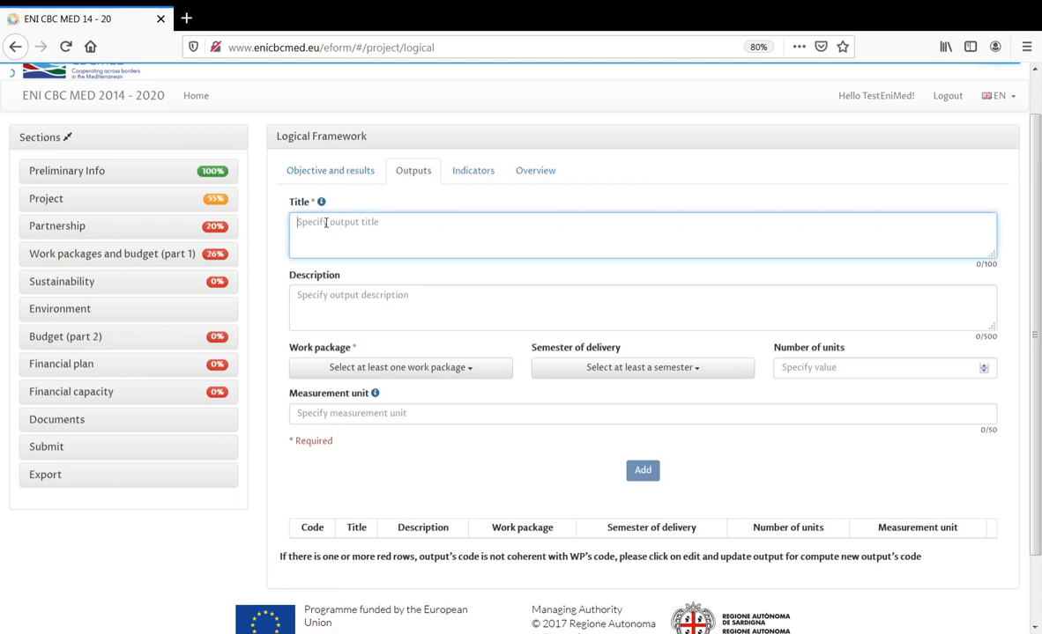
{"action": "type", "text": "Out"}
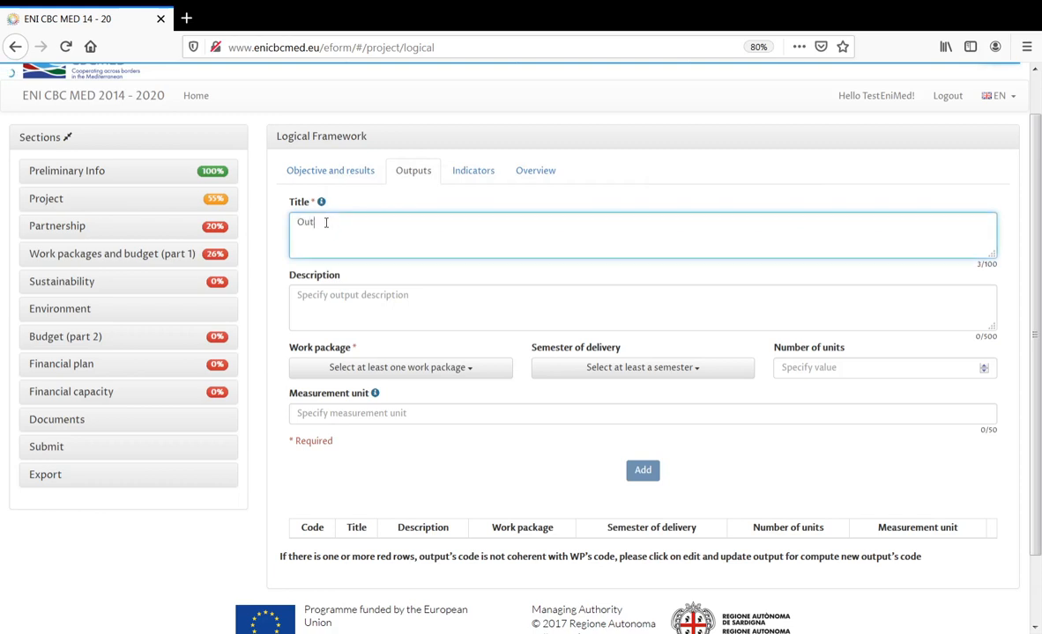
{"action": "type", "text": "put1"}
{"action": "left_click", "coordinate": [362, 302]}
{"action": "type", "text": "Dec"}
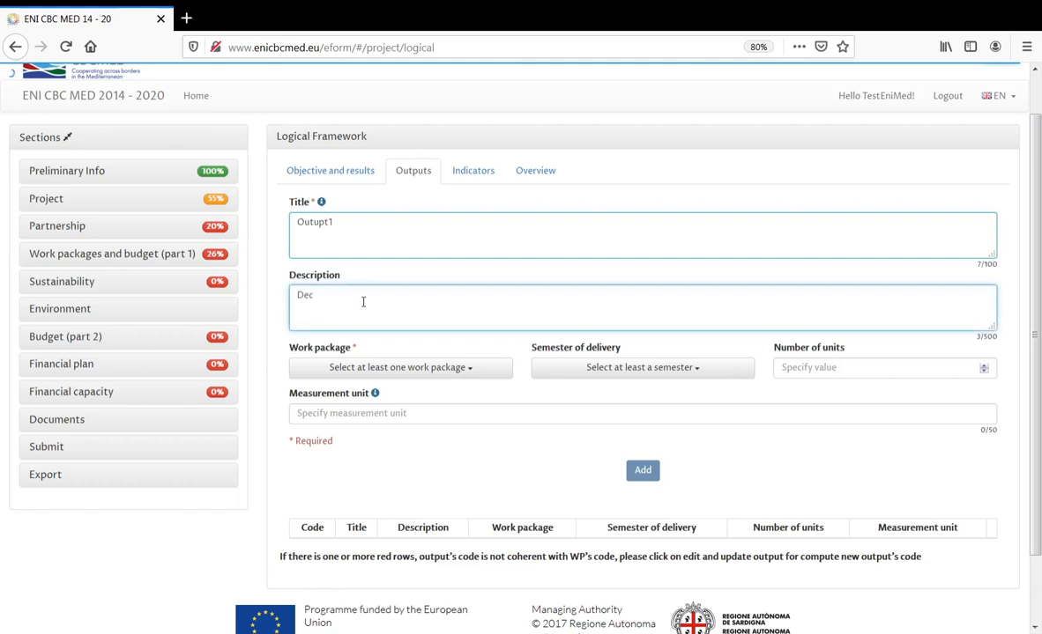
{"action": "key", "text": "BackSpace"}
{"action": "type", "text": "scribe1"}
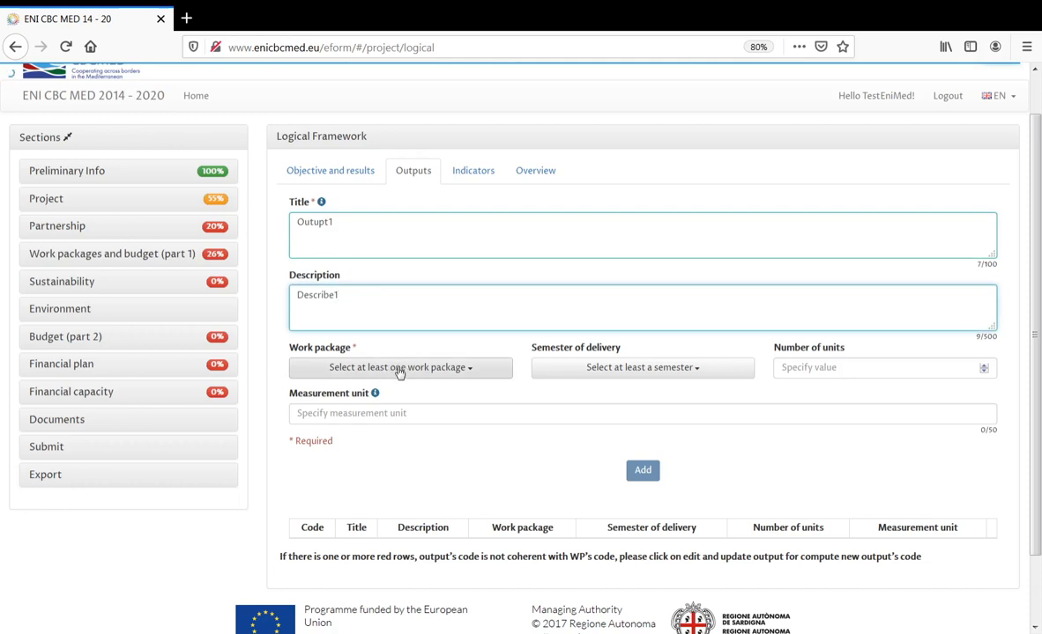
- Assign the output to WP3, semester III, 10 'Number of....' units, and add it as output 3.1
{"action": "left_click", "coordinate": [399, 371]}
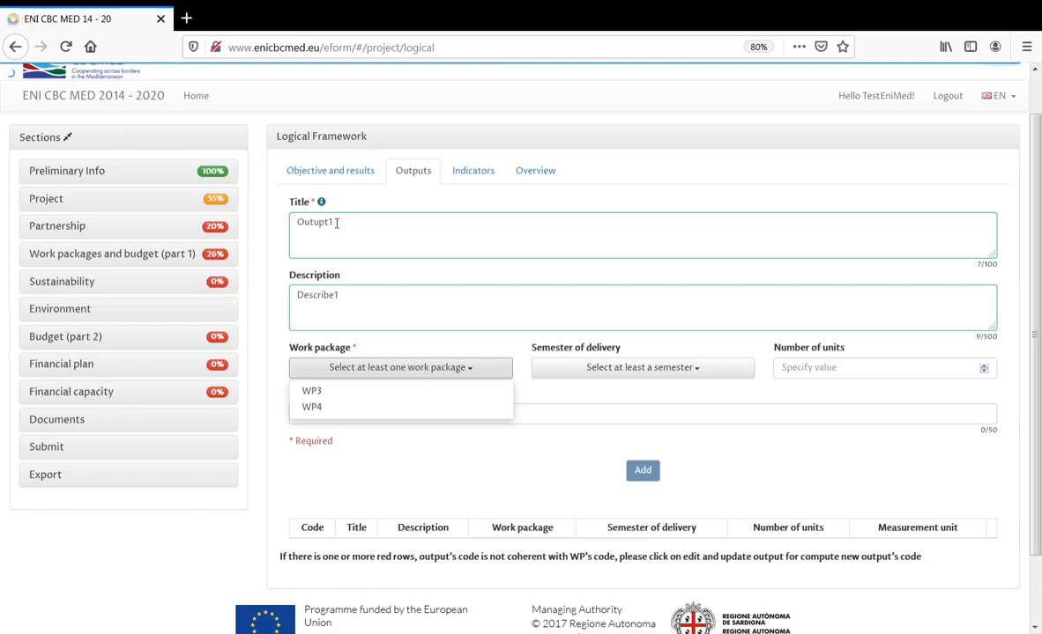
{"action": "left_click", "coordinate": [335, 393]}
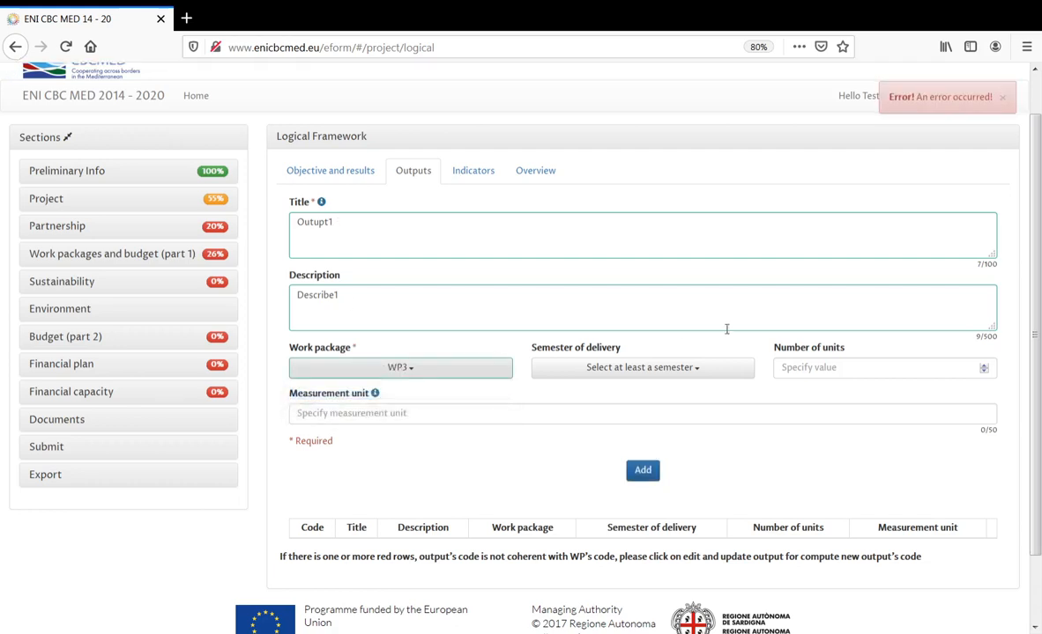
{"action": "left_click", "coordinate": [681, 370]}
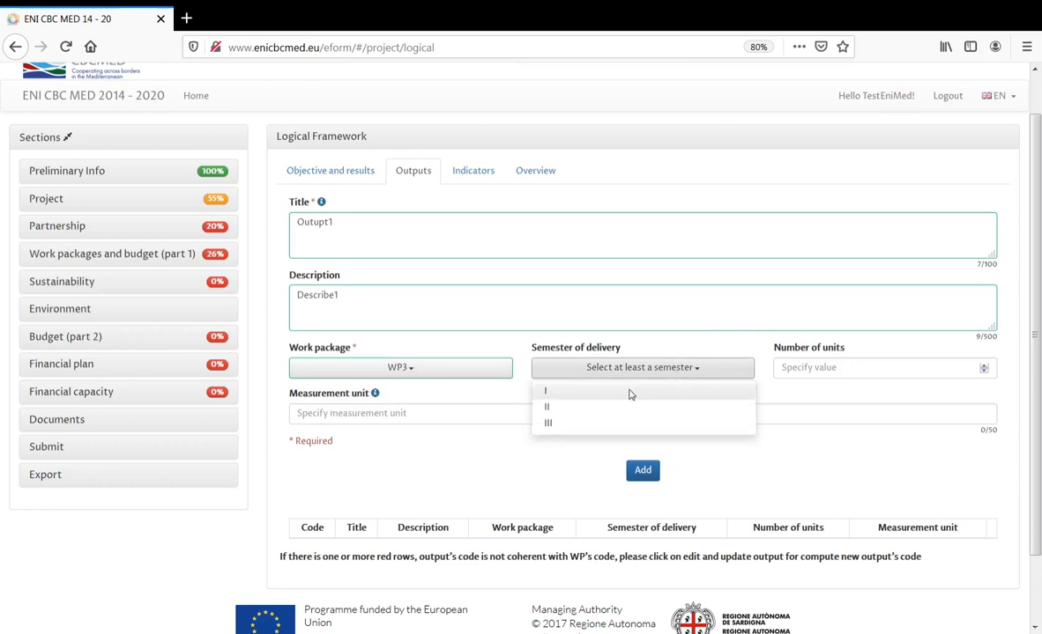
{"action": "left_click", "coordinate": [598, 425]}
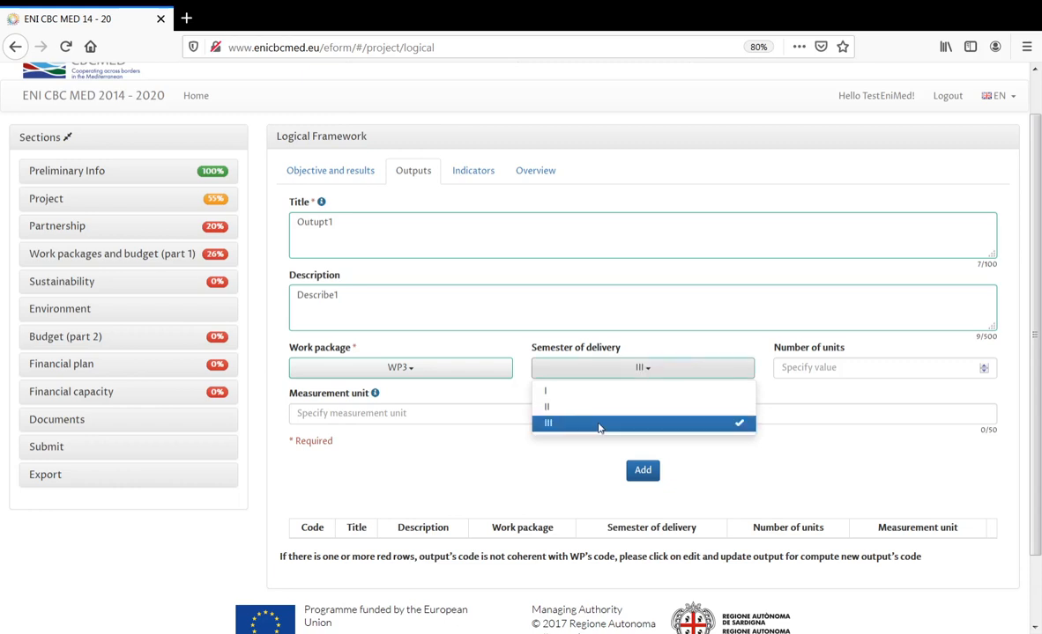
{"action": "left_click", "coordinate": [845, 364]}
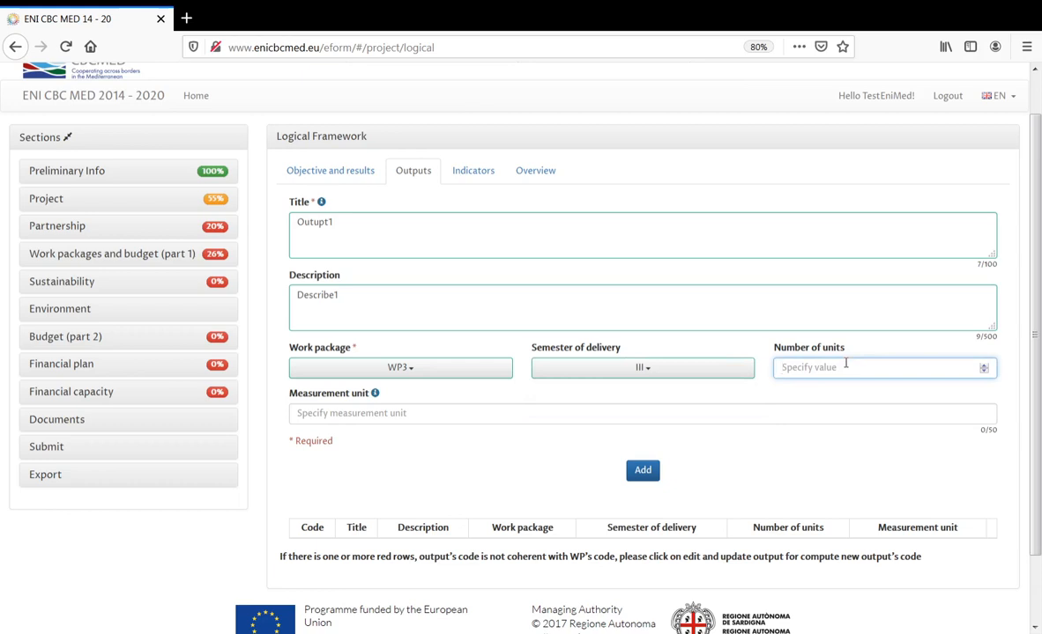
{"action": "type", "text": "10"}
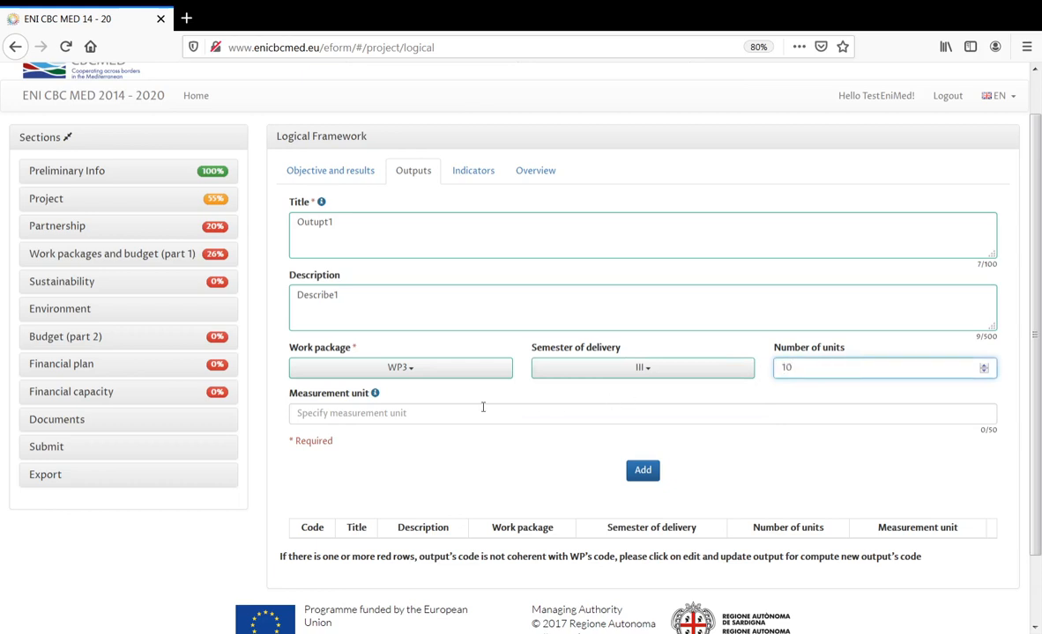
{"action": "mouse_move", "coordinate": [377, 401]}
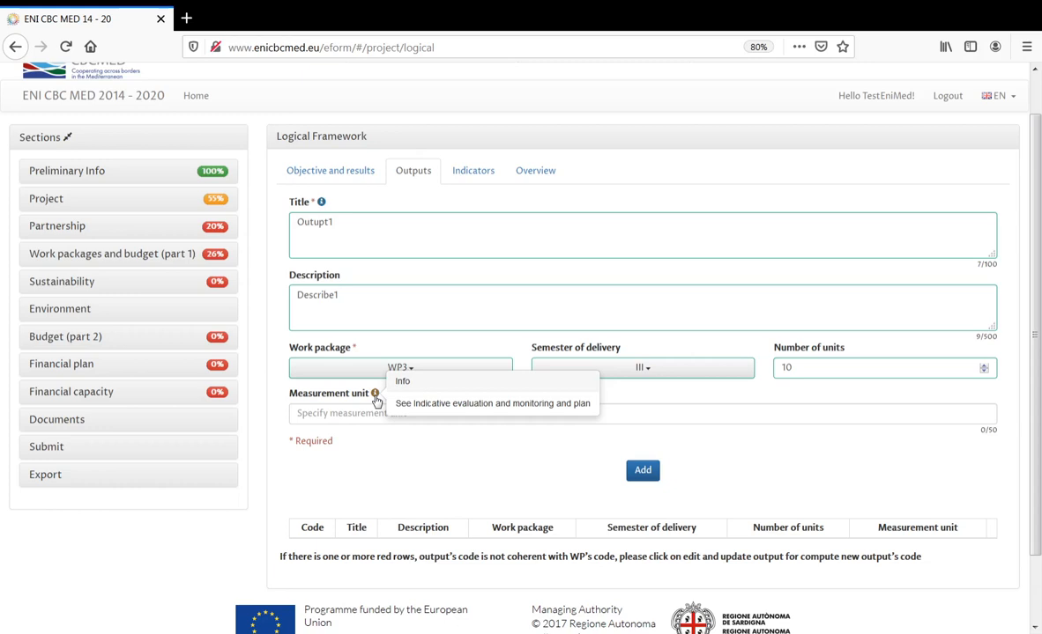
{"action": "left_click", "coordinate": [370, 413]}
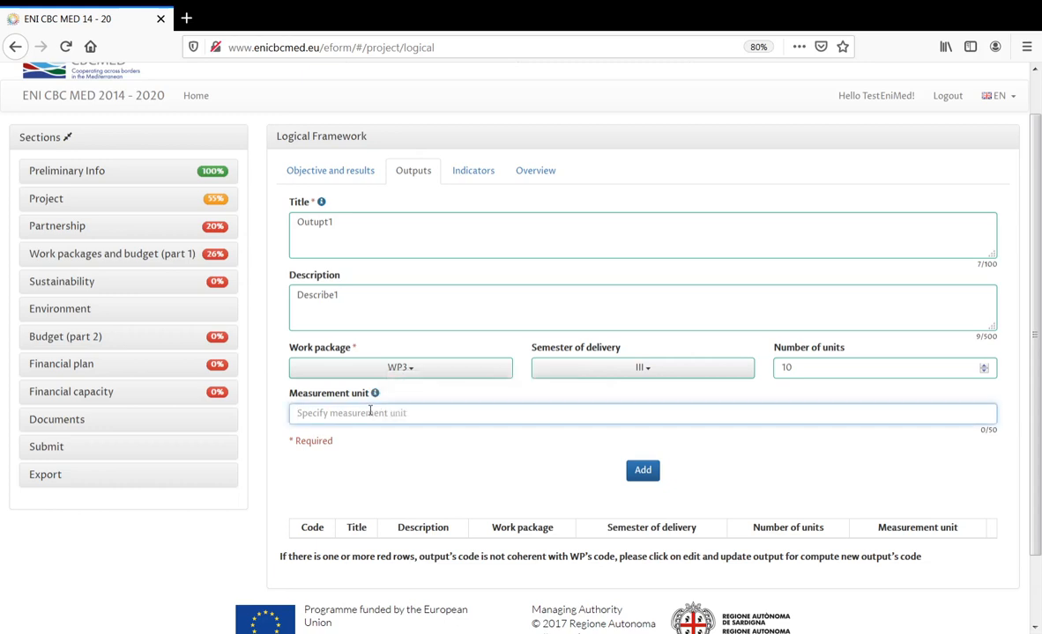
{"action": "type", "text": "Numb"}
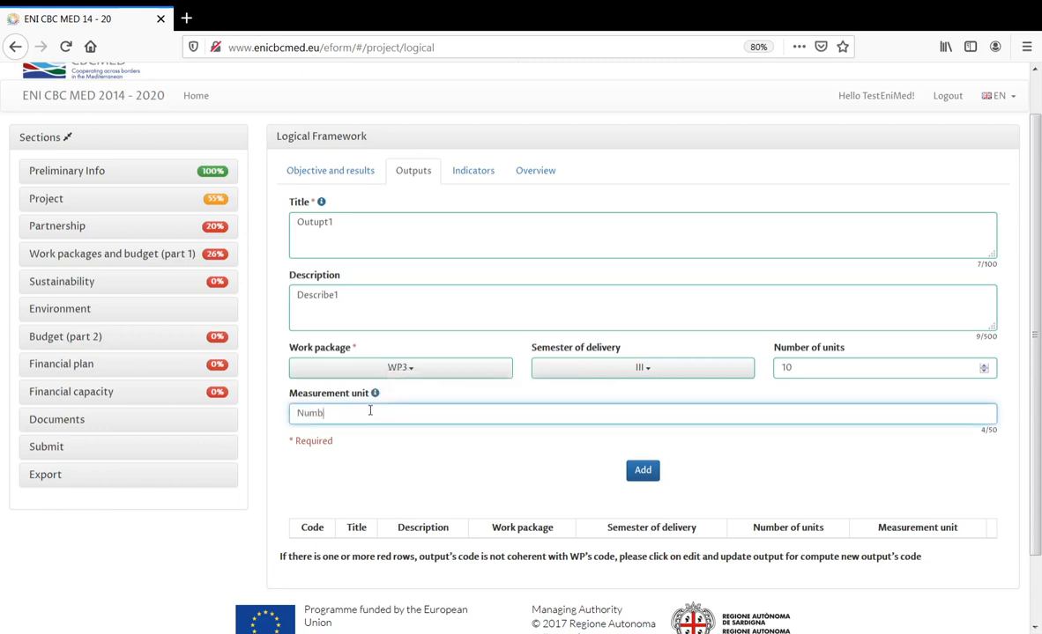
{"action": "type", "text": "er of...."}
{"action": "left_click", "coordinate": [643, 470]}
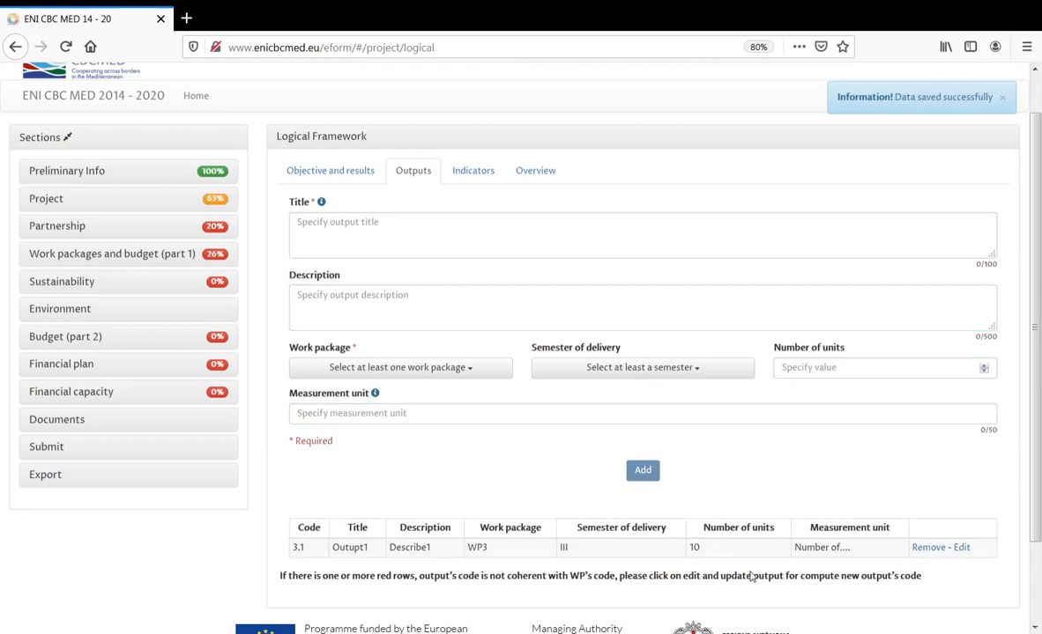
- Enter output title 'ouput2' and description 'D2', assigned to WP4 in semester I
{"action": "left_click", "coordinate": [410, 229]}
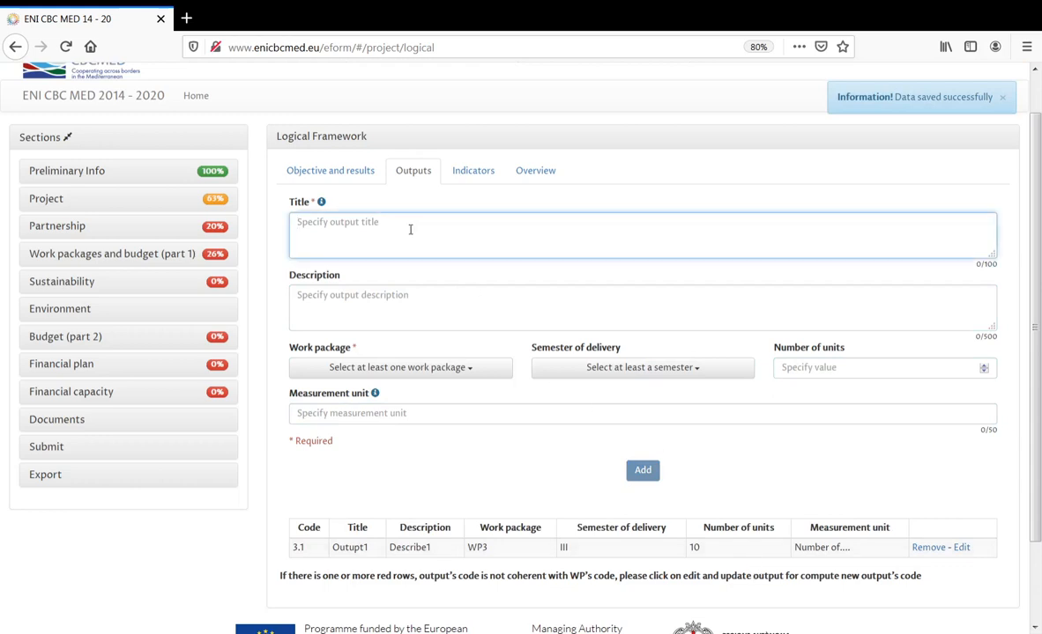
{"action": "type", "text": "oup"}
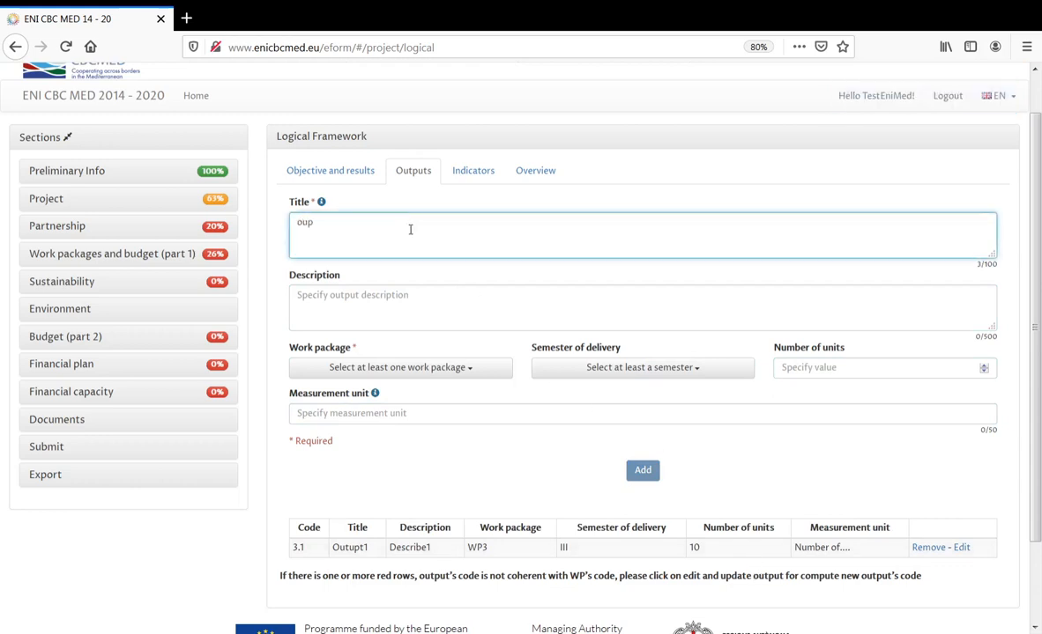
{"action": "type", "text": "ut2"}
{"action": "left_click", "coordinate": [417, 296]}
{"action": "type", "text": "D"}
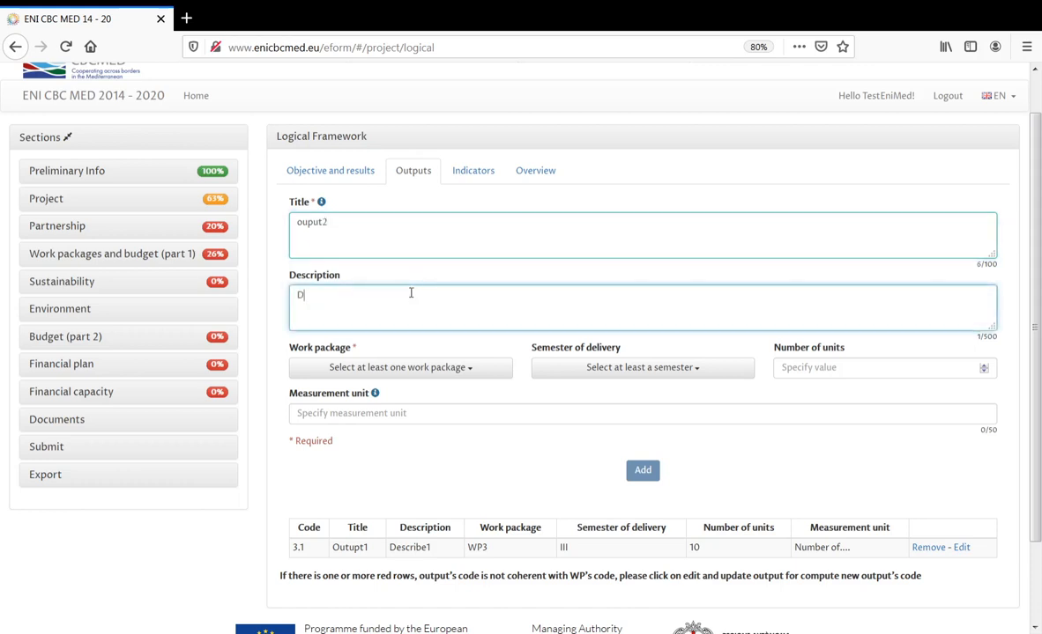
{"action": "type", "text": "2"}
{"action": "left_click", "coordinate": [369, 365]}
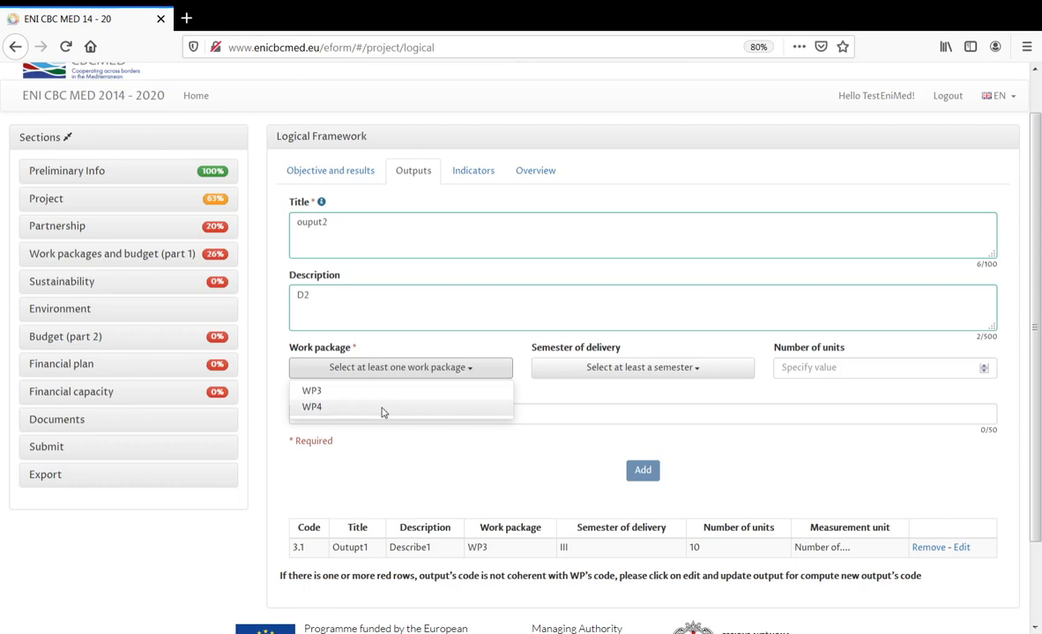
{"action": "left_click", "coordinate": [444, 418]}
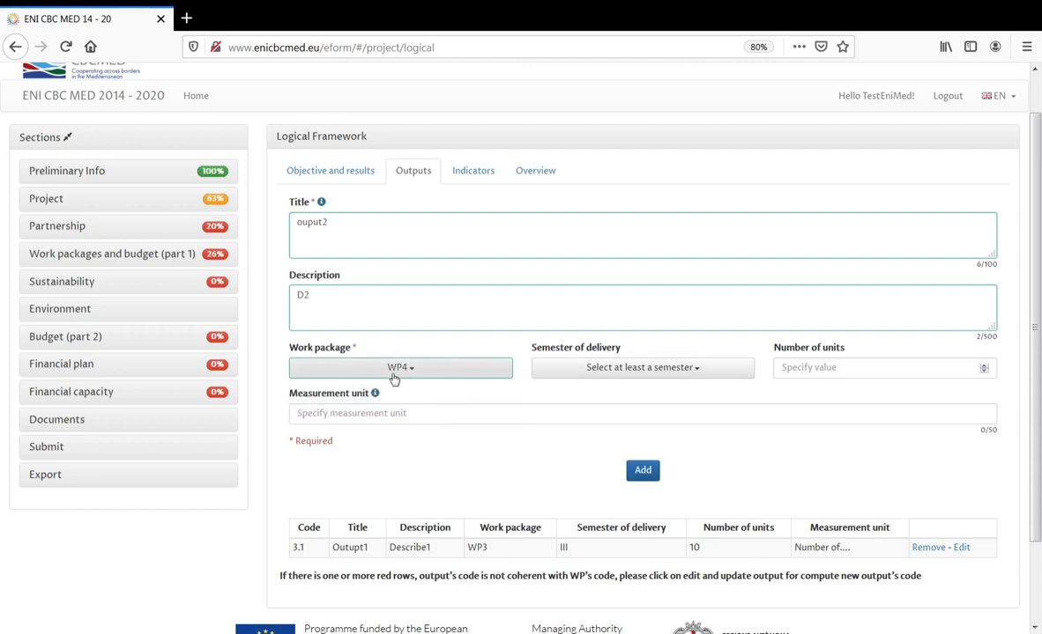
{"action": "left_click", "coordinate": [630, 374]}
{"action": "left_click", "coordinate": [619, 394]}
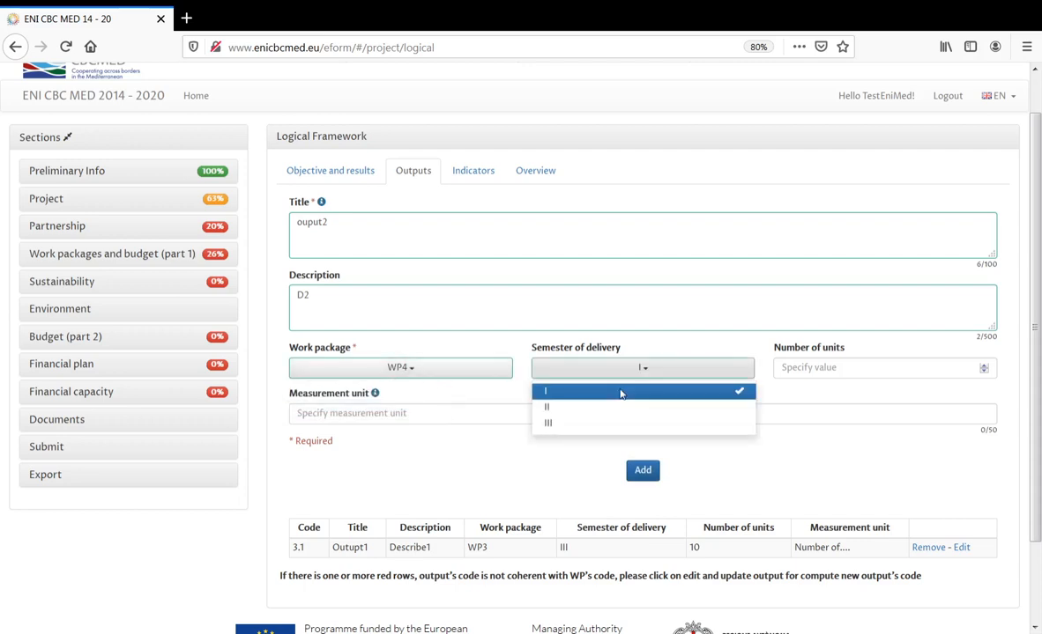
- Set 5 'Number of' units and add the output as 4.1 to the outputs table
{"action": "left_click", "coordinate": [797, 368]}
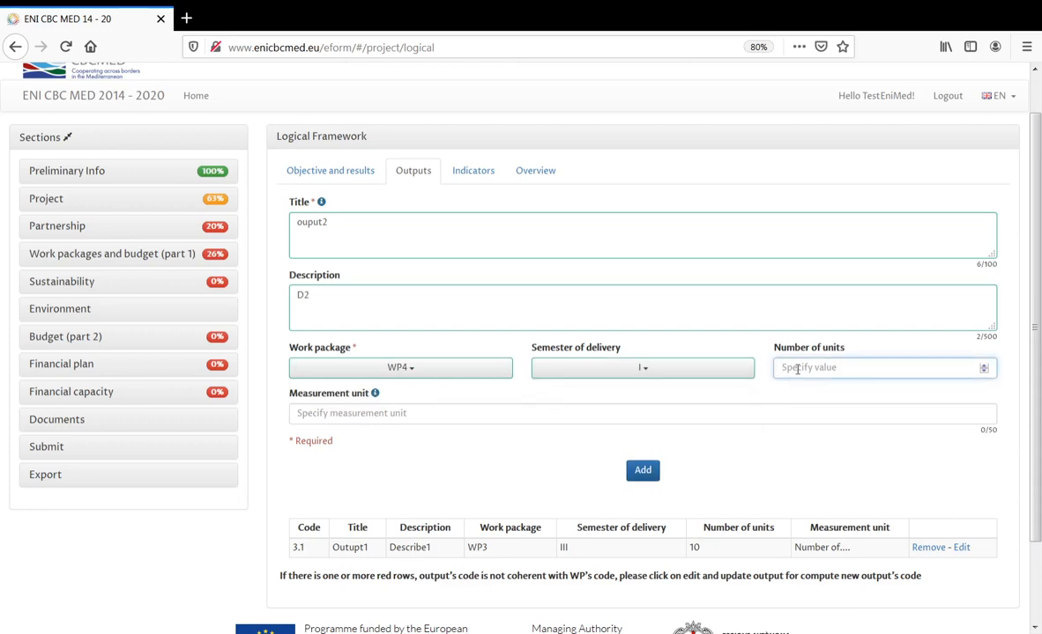
{"action": "type", "text": "5"}
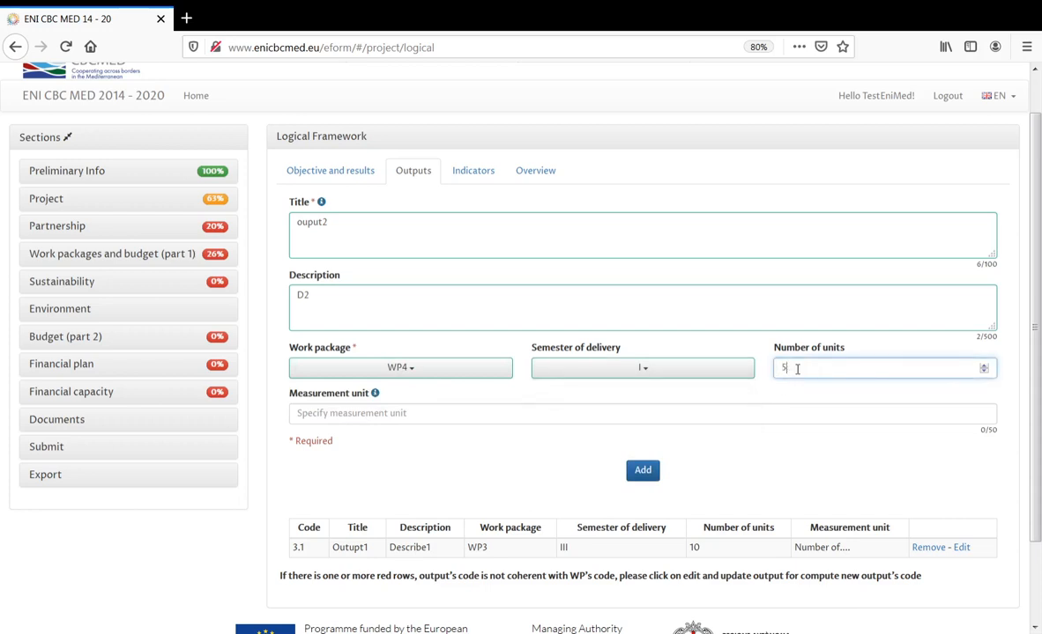
{"action": "left_click", "coordinate": [687, 412]}
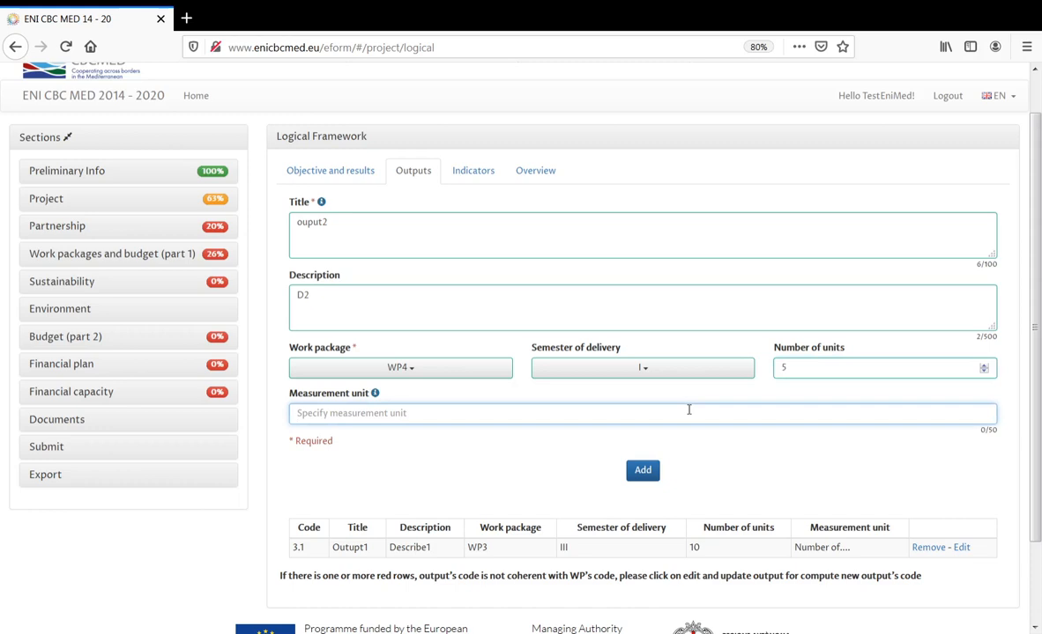
{"action": "type", "text": "Number"}
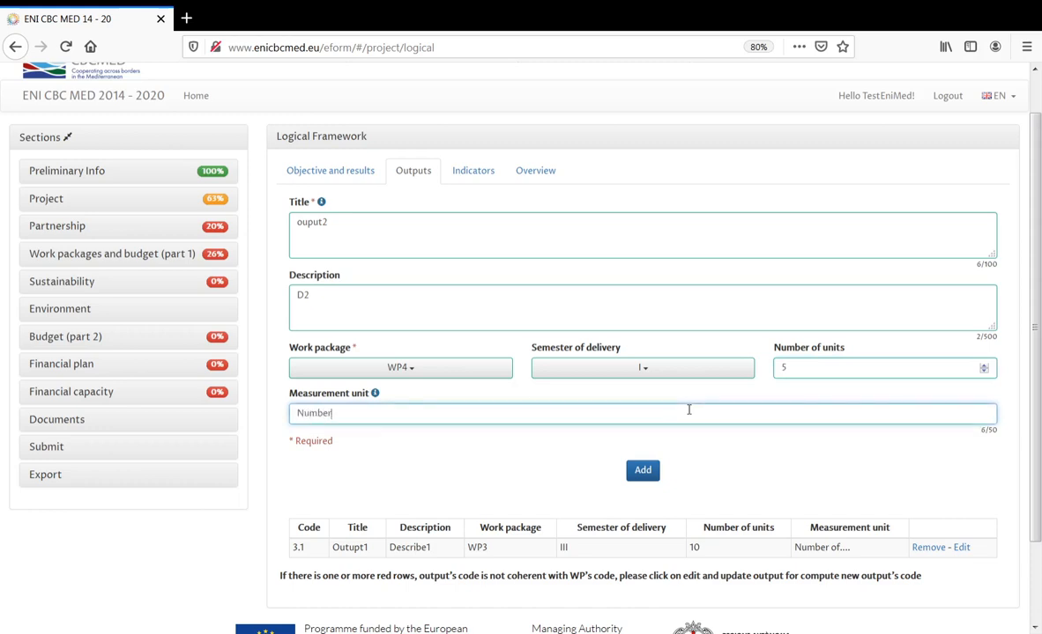
{"action": "type", "text": " of"}
{"action": "left_click", "coordinate": [642, 472]}
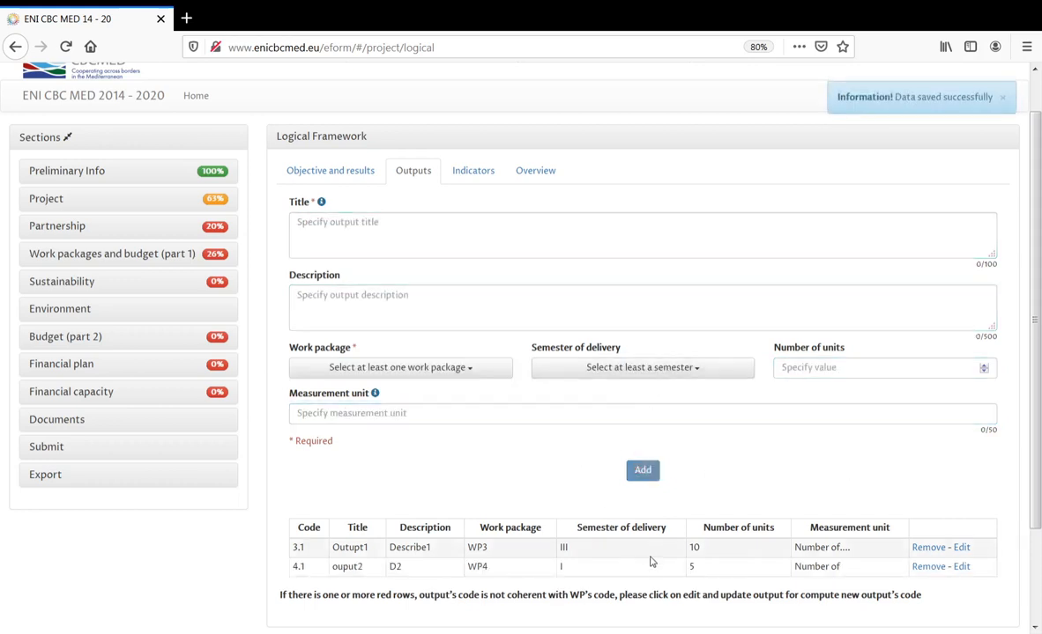
{"action": "scroll", "coordinate": [652, 562], "scroll_direction": "down", "scroll_amount": 2}
{"action": "scroll", "coordinate": [649, 550], "scroll_direction": "up", "scroll_amount": 1}
{"action": "scroll", "coordinate": [648, 550], "scroll_direction": "up", "scroll_amount": 1}
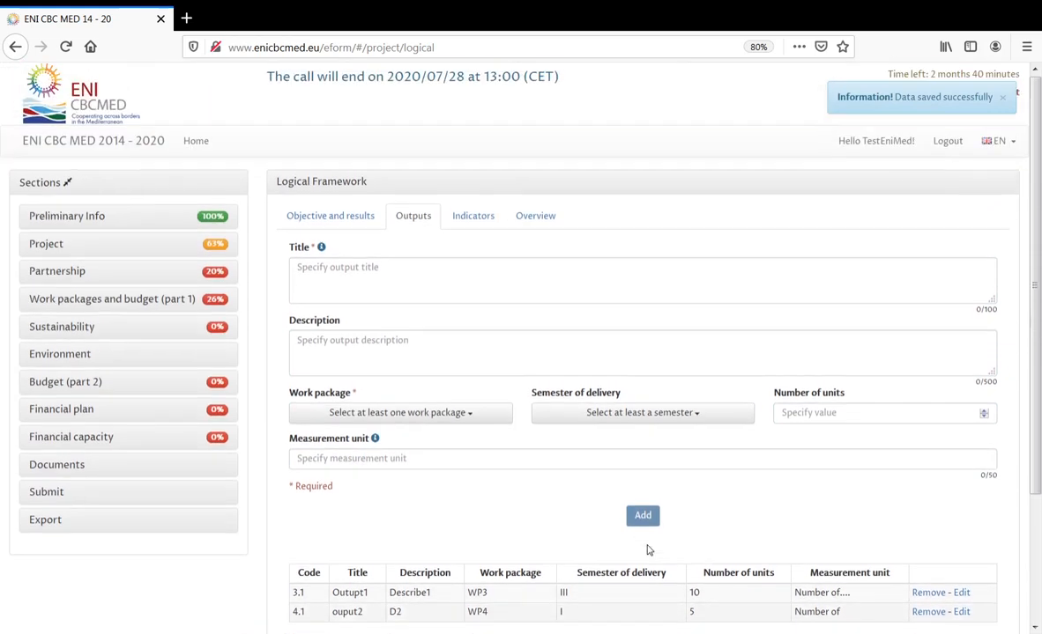
- On the Indicators tab, list the programme expected results indicators 2.1.1.A through 2.1.2.D
{"action": "left_click", "coordinate": [473, 216]}
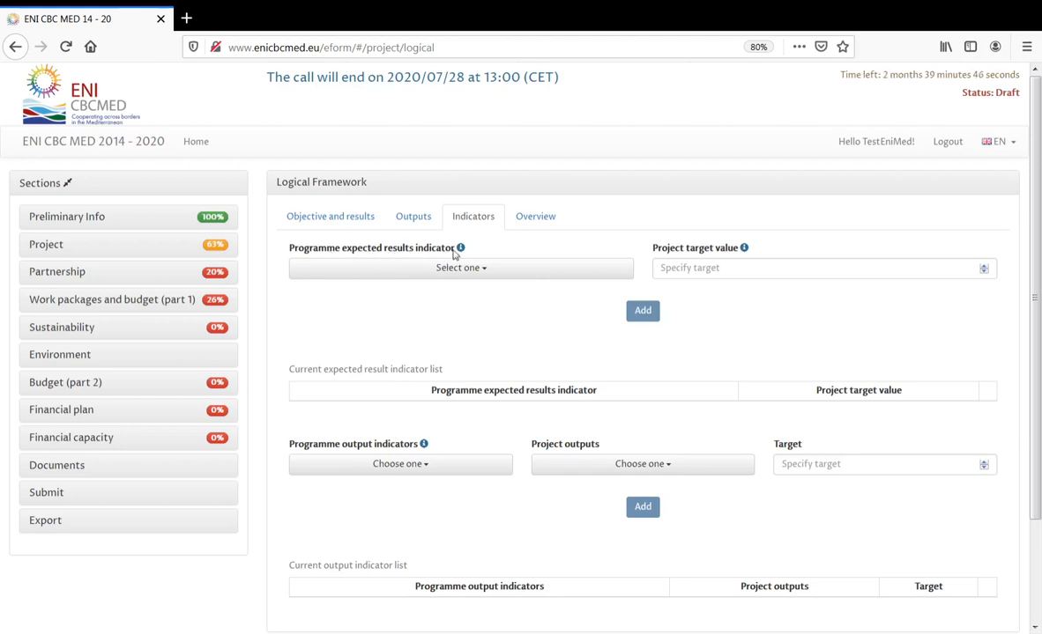
{"action": "scroll", "coordinate": [1026, 390], "scroll_direction": "down", "scroll_amount": 2}
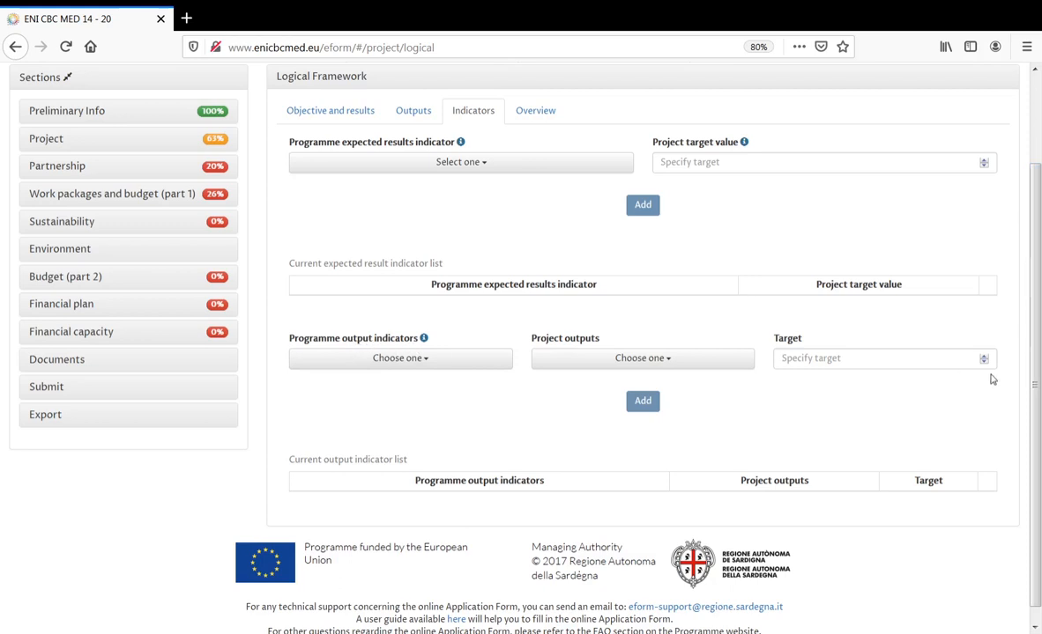
{"action": "left_click_drag", "start_coordinate": [1036, 392], "coordinate": [1037, 313]}
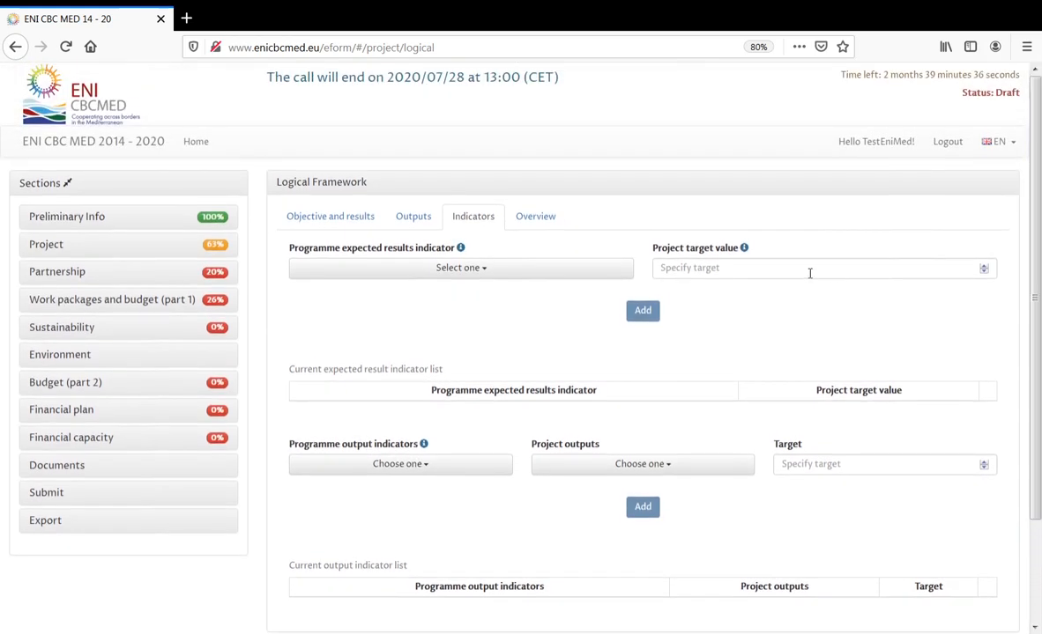
{"action": "mouse_move", "coordinate": [461, 252]}
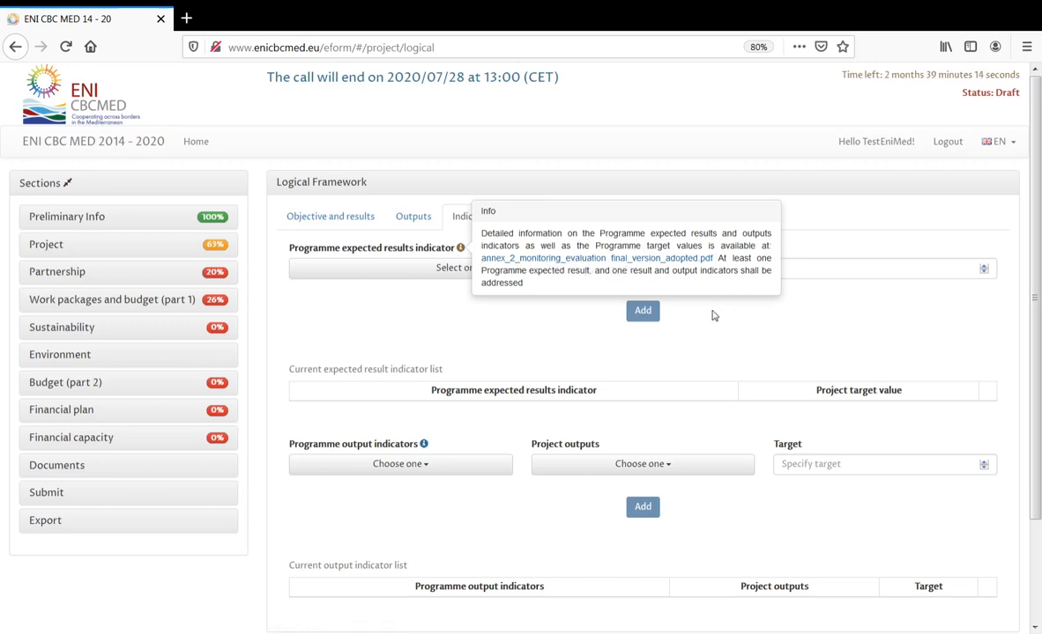
{"action": "left_click", "coordinate": [462, 270]}
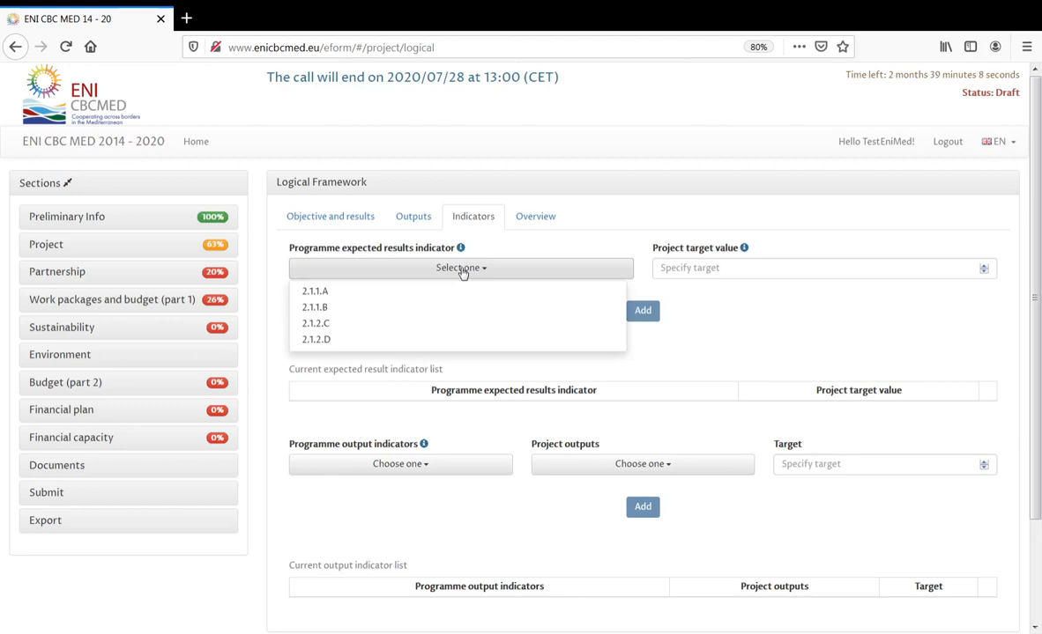
- Add expected results indicator 2.1.1.B with a project target value of 5
{"action": "left_click", "coordinate": [326, 315]}
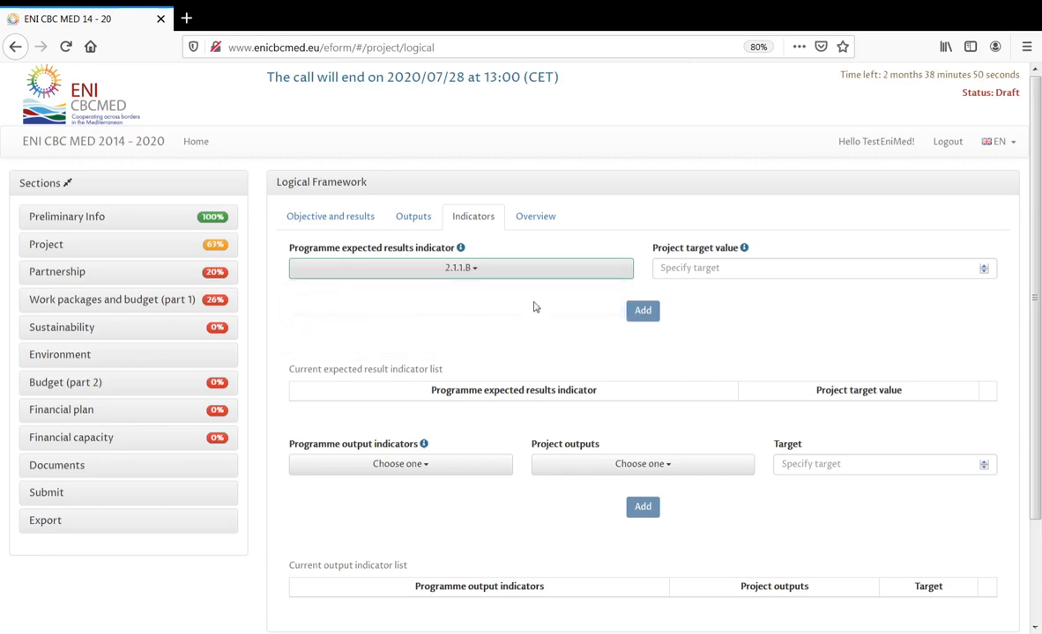
{"action": "mouse_move", "coordinate": [744, 250]}
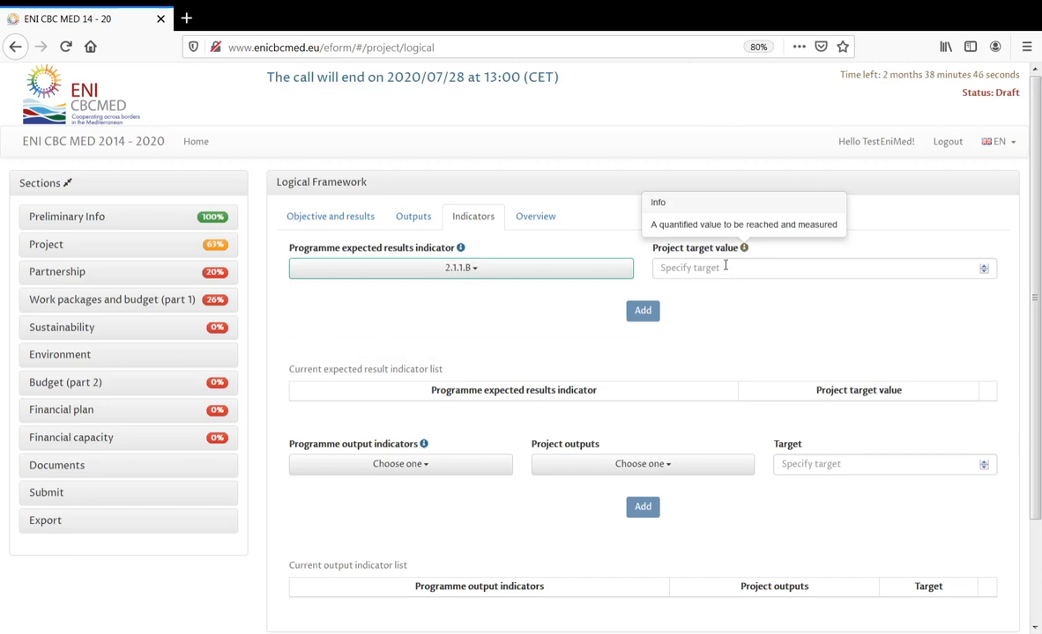
{"action": "left_click", "coordinate": [725, 266]}
{"action": "left_click", "coordinate": [744, 249]}
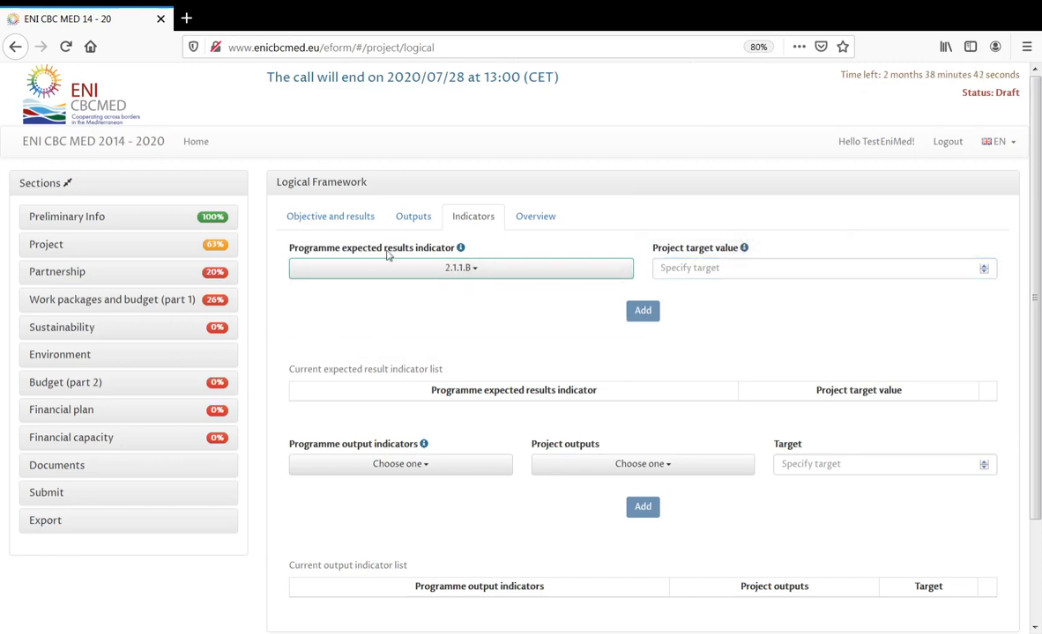
{"action": "left_click", "coordinate": [731, 269]}
{"action": "type", "text": "5"}
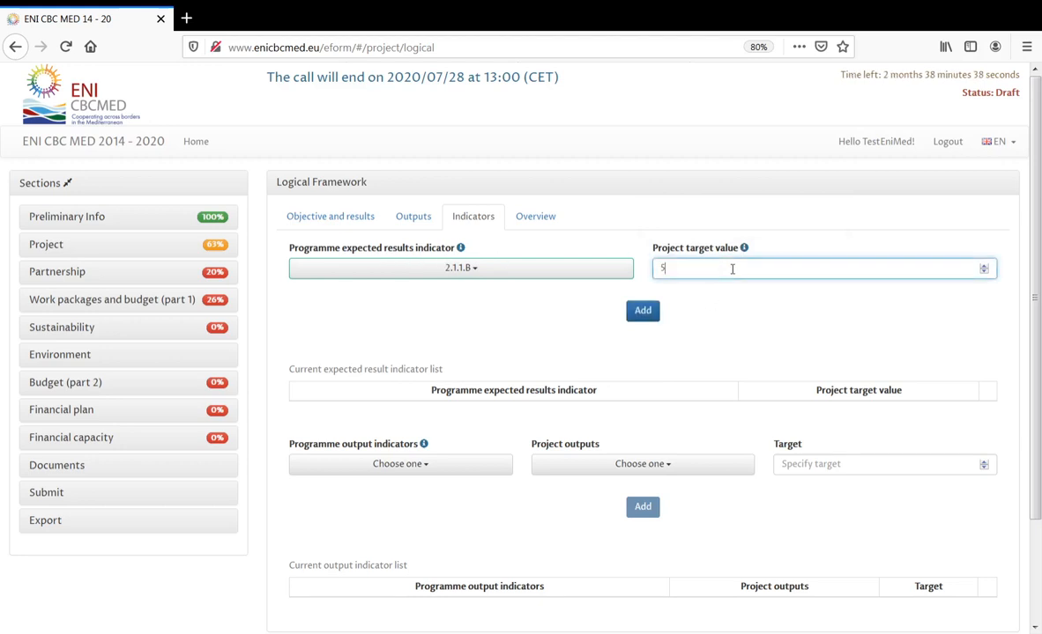
{"action": "left_click", "coordinate": [638, 314]}
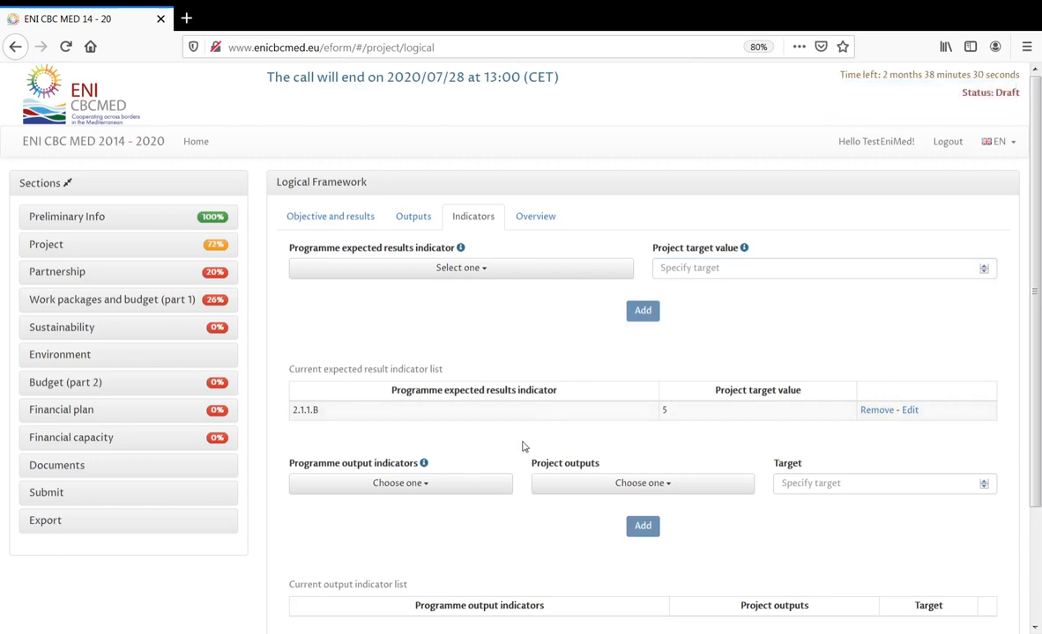
- Edit the 2.1.1.B entry, changing its target from 5 to 10
{"action": "left_click", "coordinate": [911, 410]}
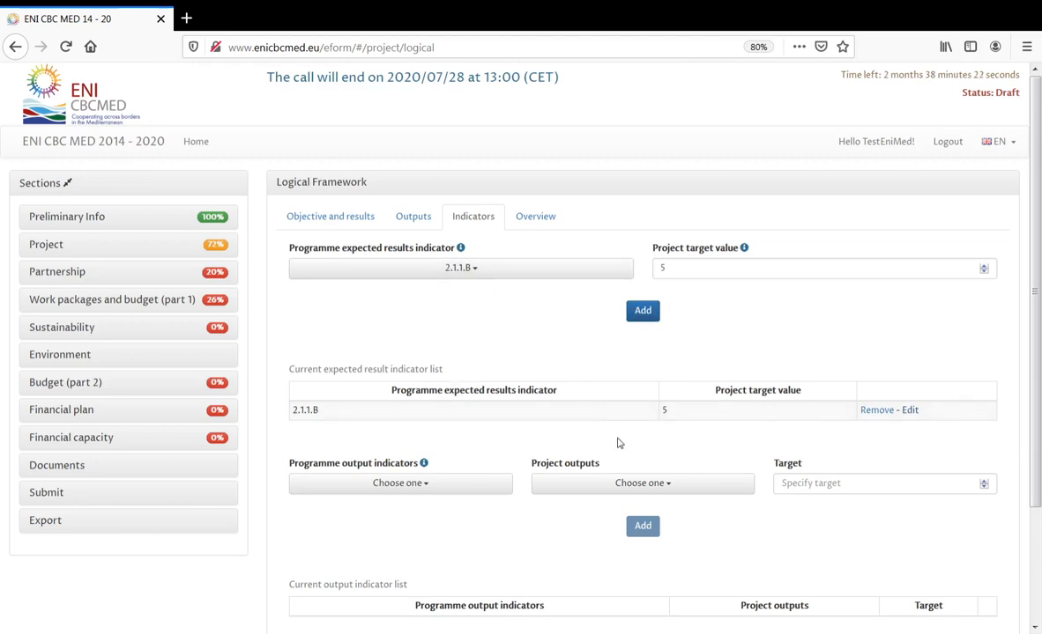
{"action": "double_click", "coordinate": [661, 268]}
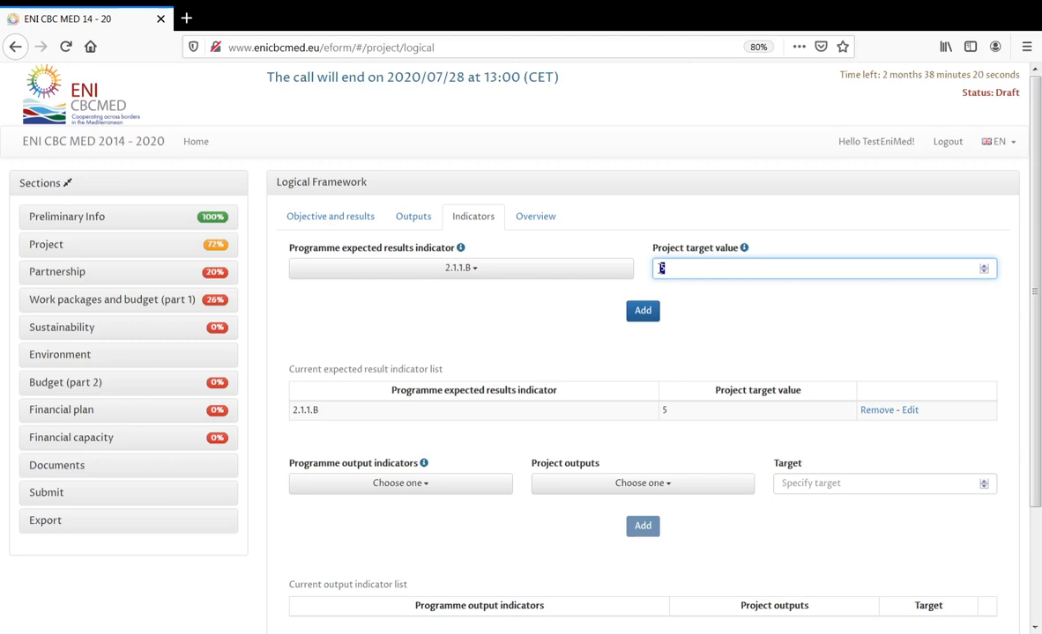
{"action": "type", "text": "10"}
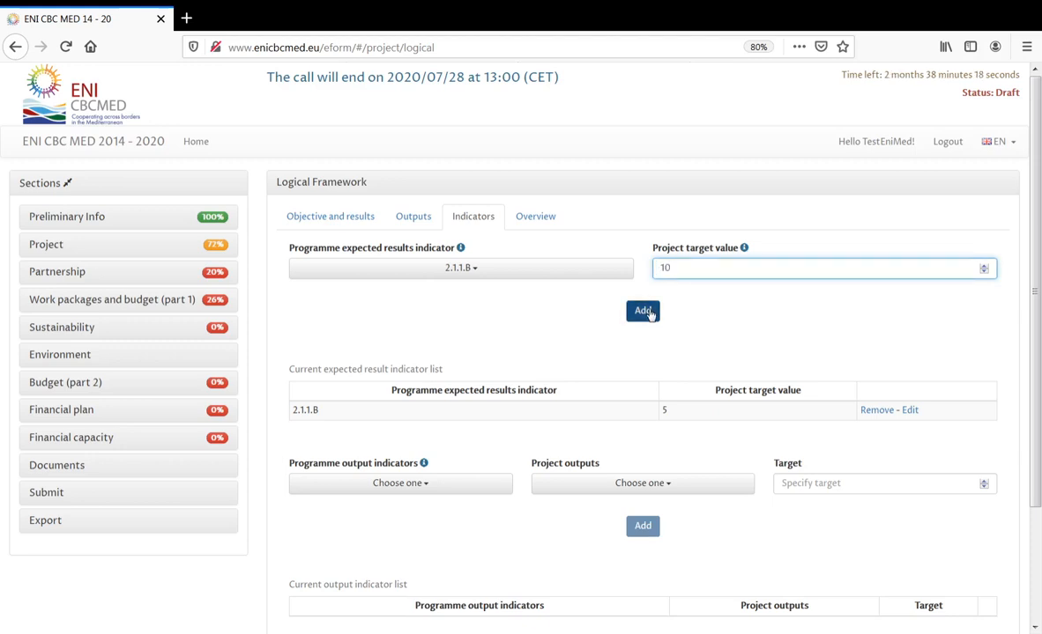
{"action": "left_click", "coordinate": [651, 308]}
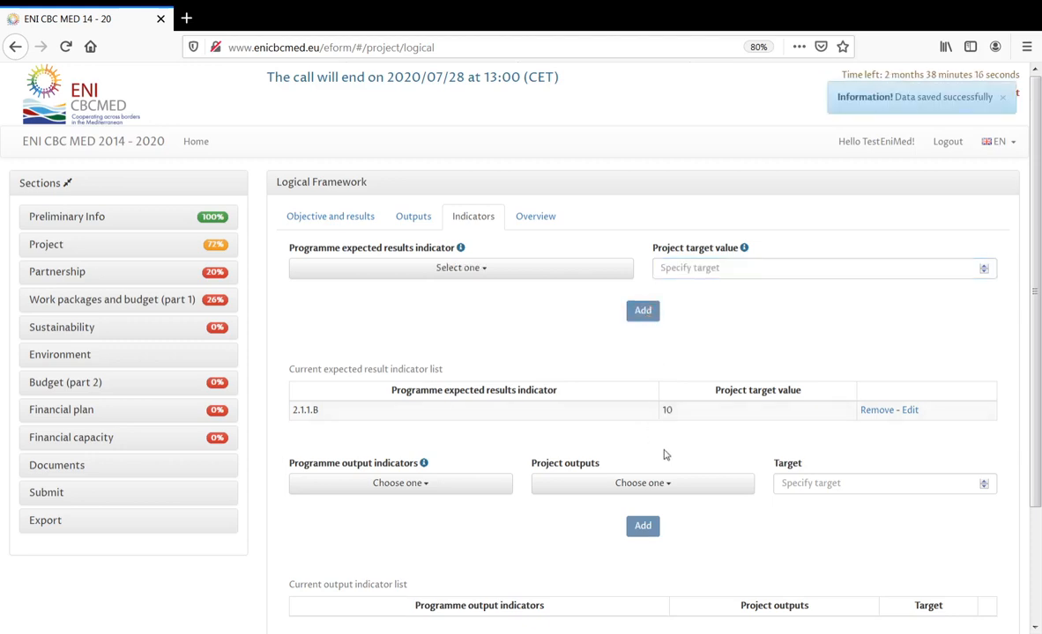
- Add output indicator 2.1.1.2.c (20.0) for project output 3.1 - Outupt1 with target 5
{"action": "scroll", "coordinate": [666, 455], "scroll_direction": "down", "scroll_amount": 3}
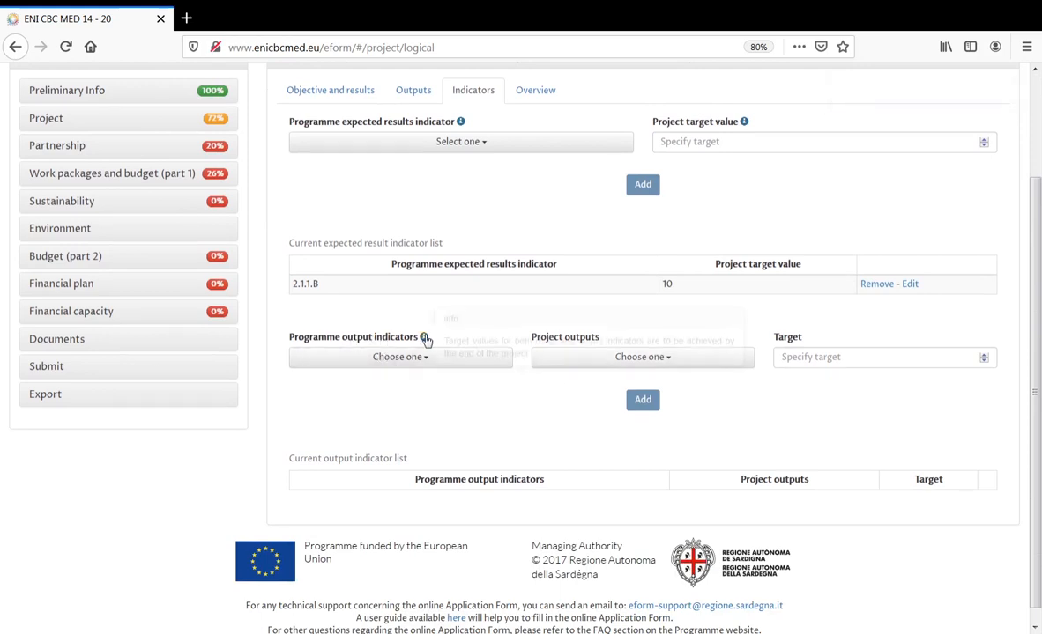
{"action": "mouse_move", "coordinate": [425, 340]}
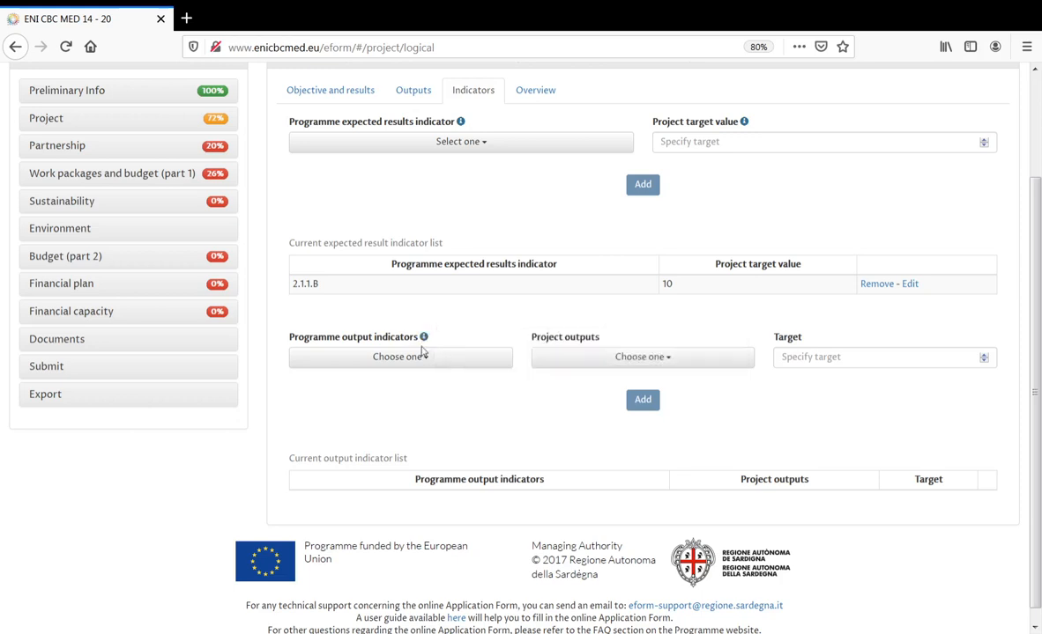
{"action": "left_click", "coordinate": [419, 359]}
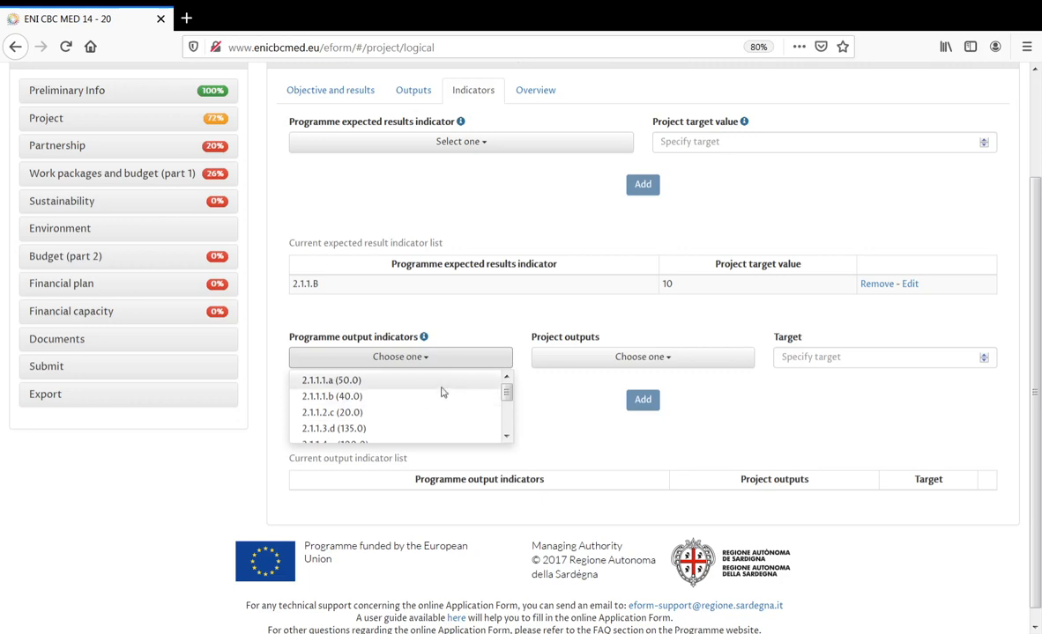
{"action": "mouse_move", "coordinate": [506, 390]}
{"action": "left_mouse_down"}
{"action": "mouse_move", "coordinate": [503, 428]}
{"action": "mouse_move", "coordinate": [507, 397]}
{"action": "left_mouse_up"}
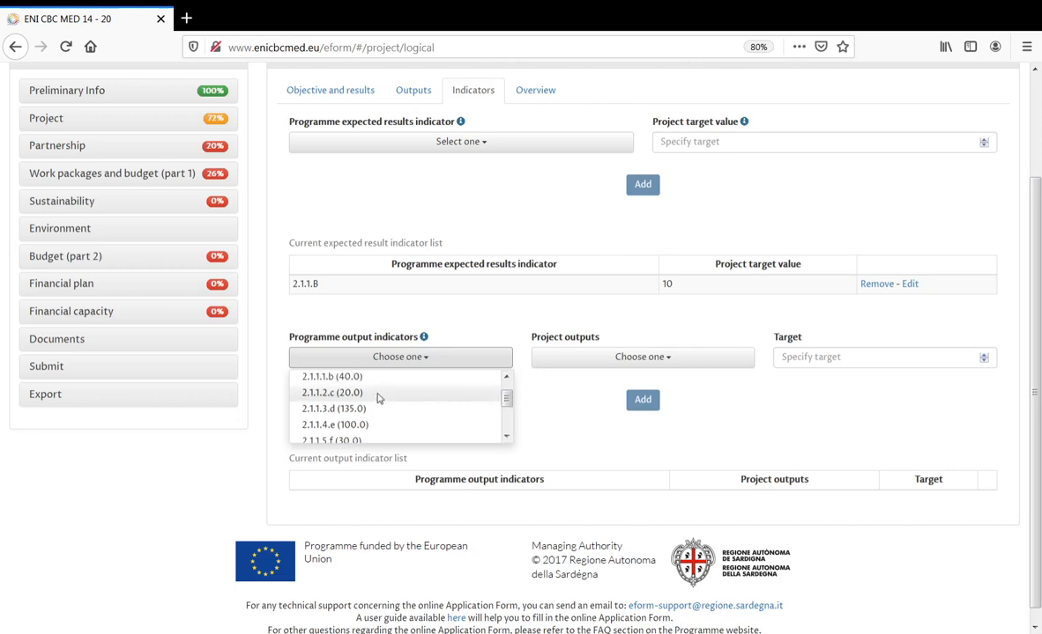
{"action": "left_click", "coordinate": [370, 393]}
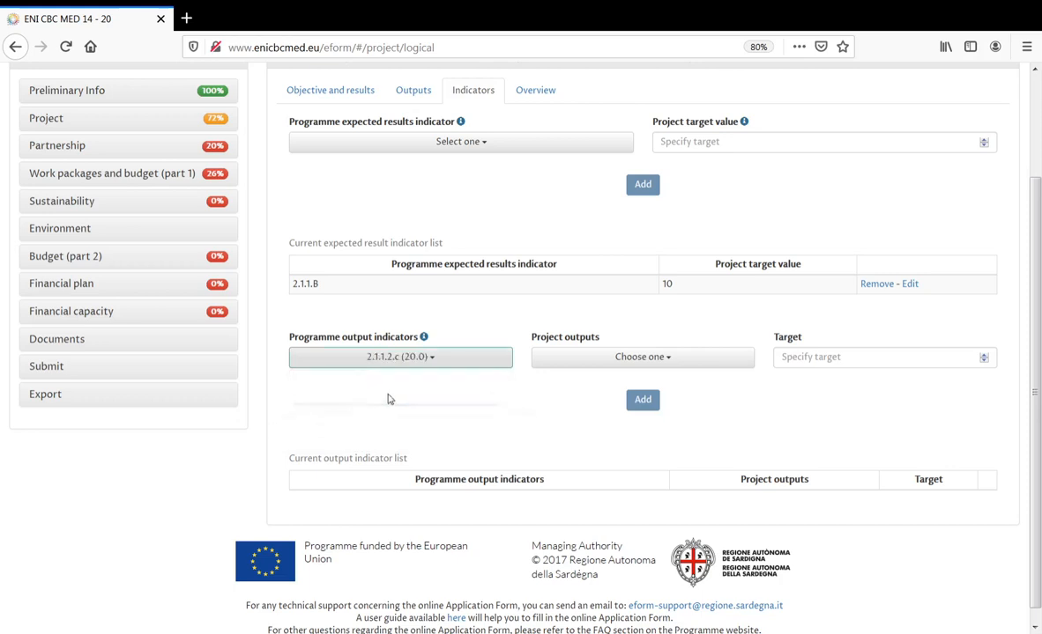
{"action": "left_click", "coordinate": [598, 362]}
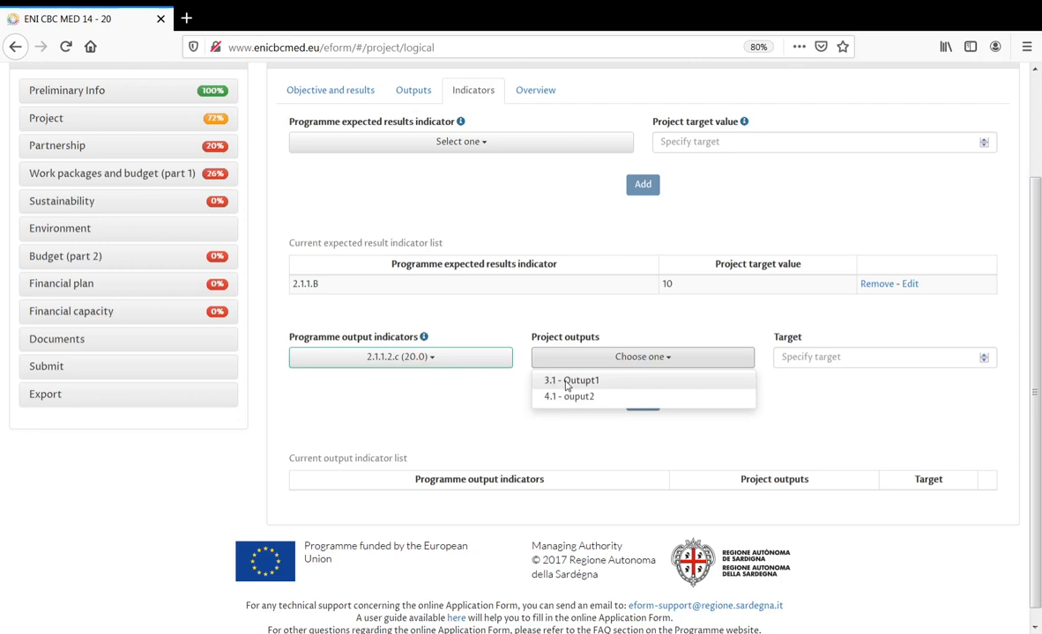
{"action": "left_click", "coordinate": [569, 381]}
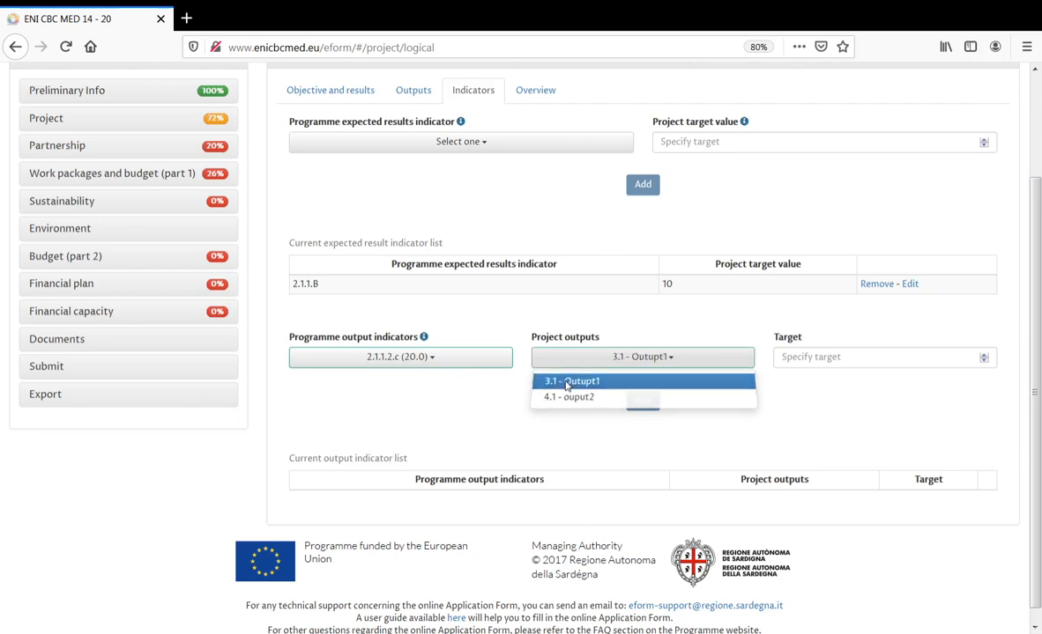
{"action": "left_click", "coordinate": [808, 358]}
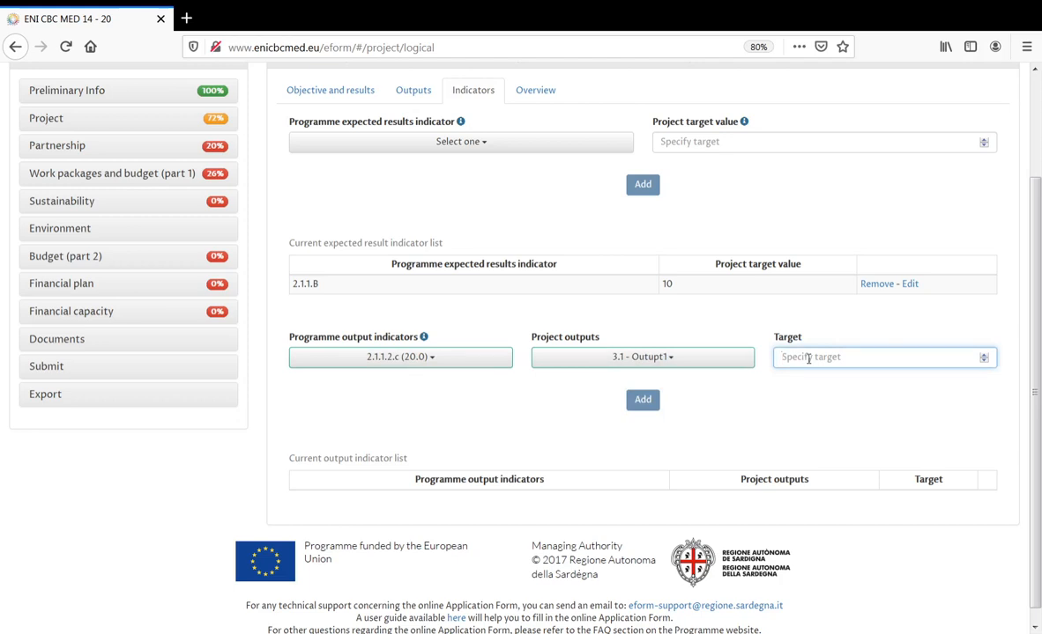
{"action": "type", "text": "5"}
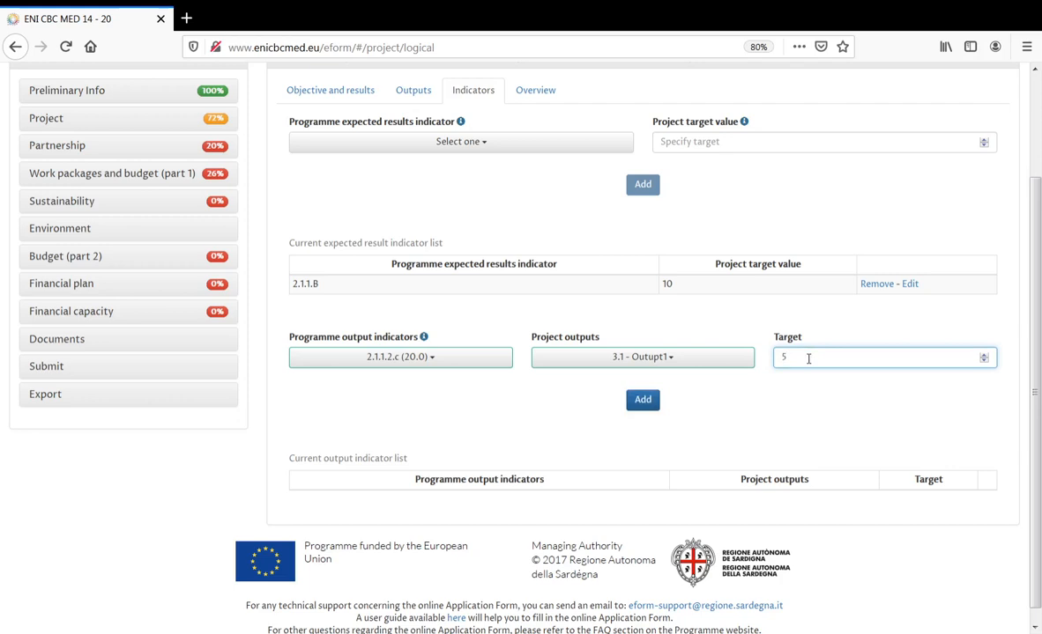
{"action": "left_click", "coordinate": [643, 401]}
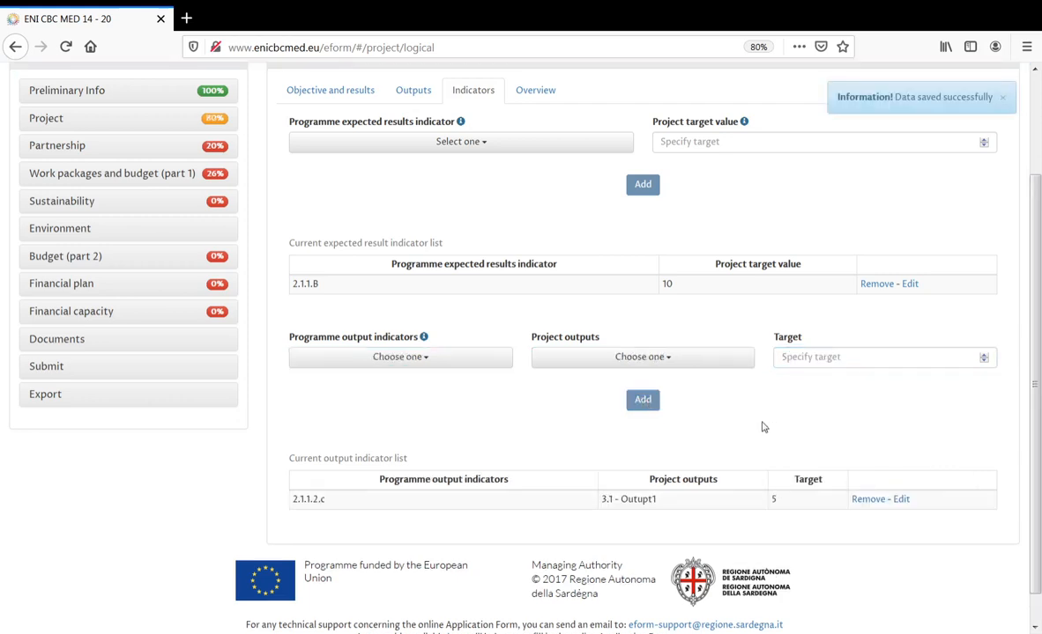
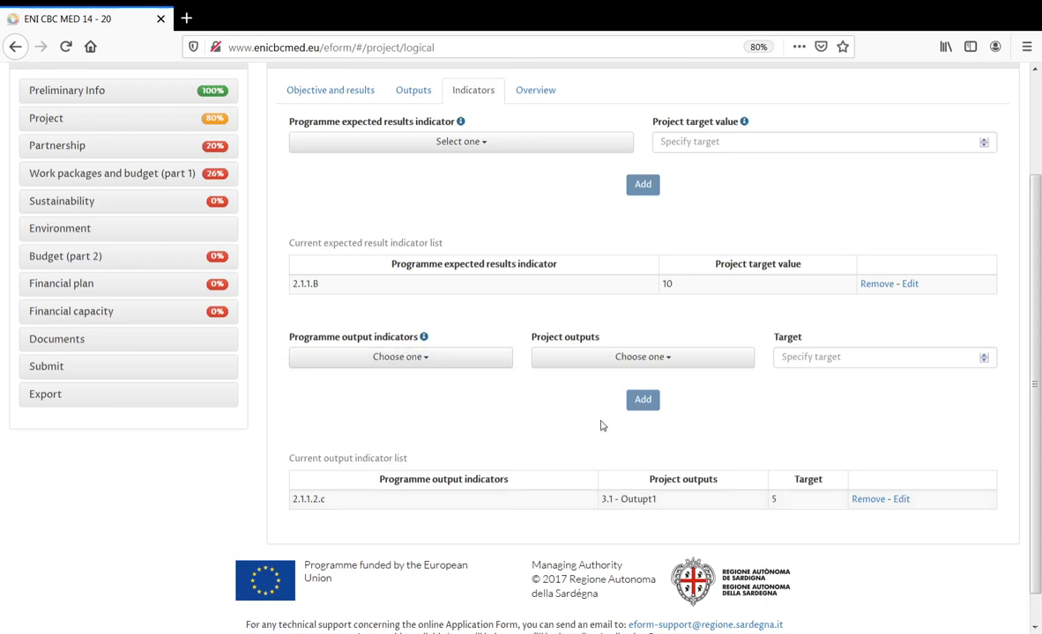
- Review the Logical Framework overview: result 2.1.1 has indicator 2.1.1.B with target 10.0
{"action": "left_click", "coordinate": [535, 91]}
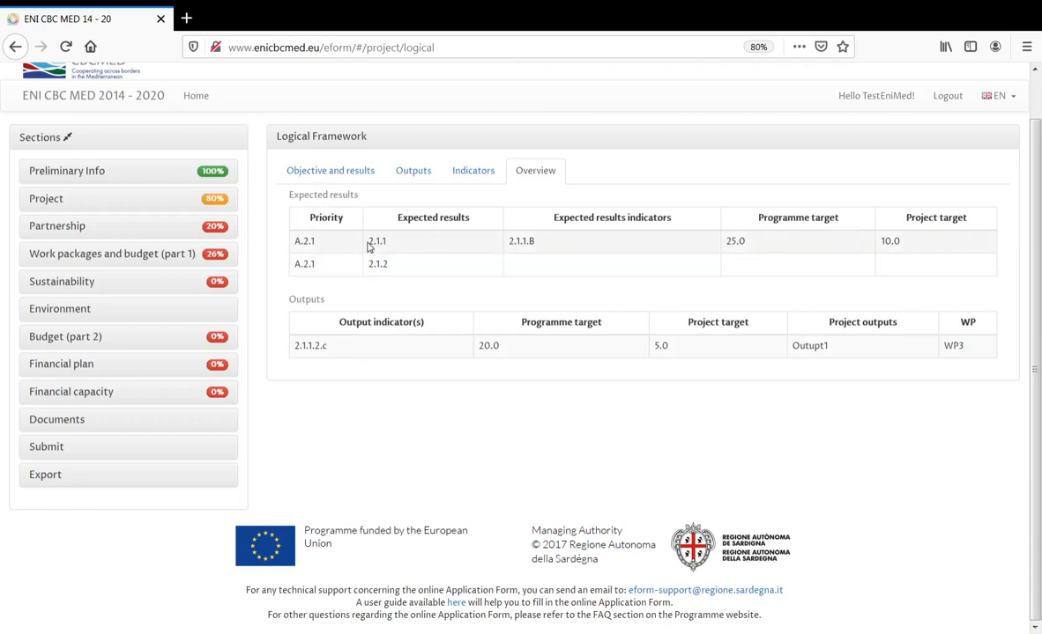
{"action": "left_click_drag", "start_coordinate": [368, 243], "coordinate": [392, 268]}
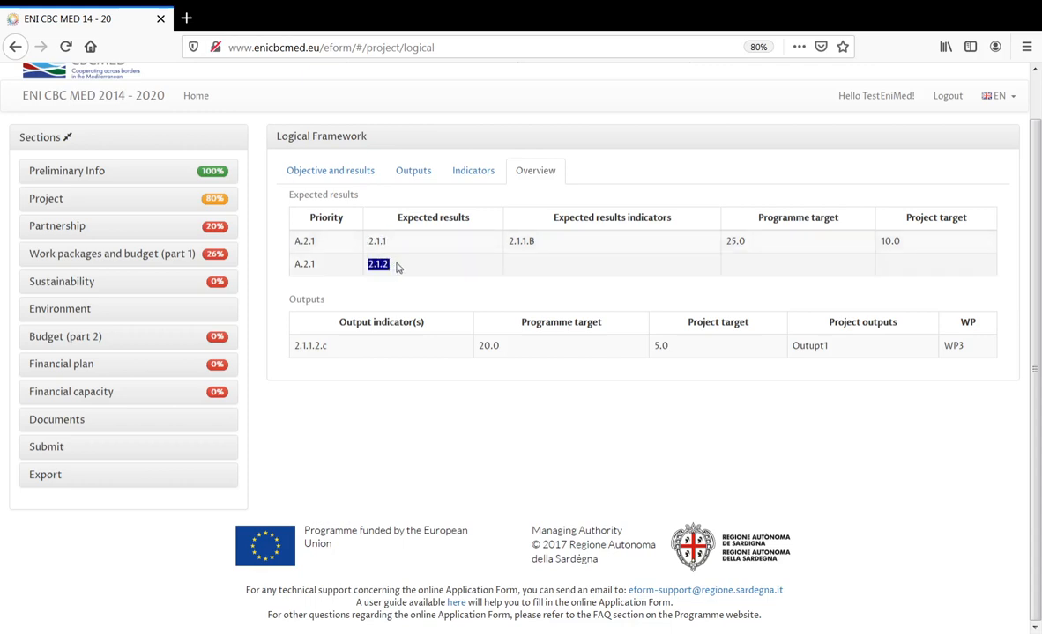
{"action": "left_click_drag", "start_coordinate": [510, 241], "coordinate": [539, 245]}
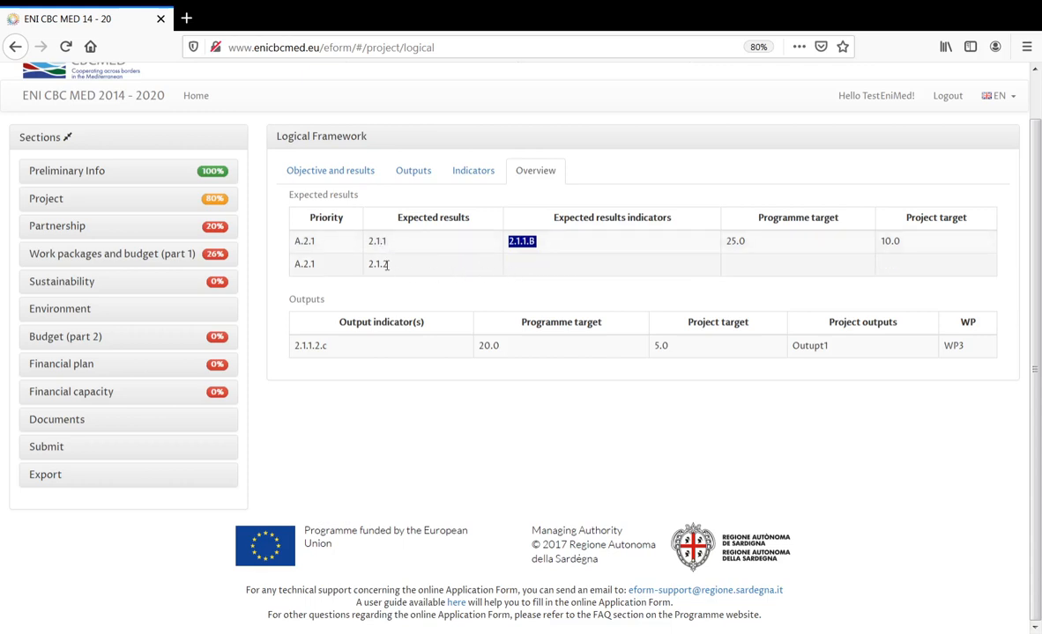
{"action": "left_click", "coordinate": [556, 269]}
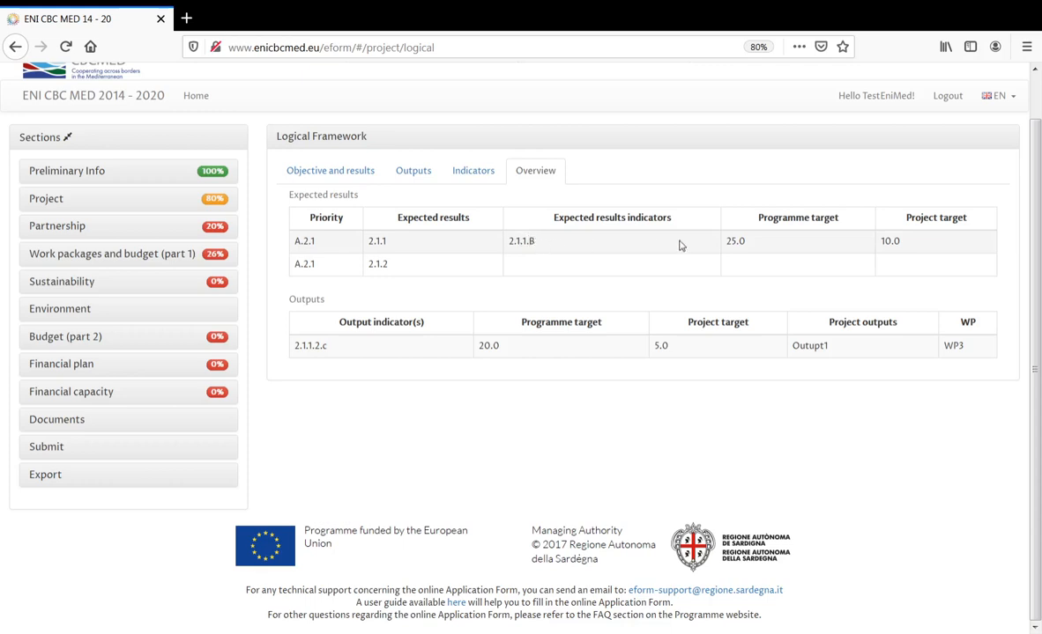
{"action": "left_click_drag", "start_coordinate": [903, 243], "coordinate": [883, 240]}
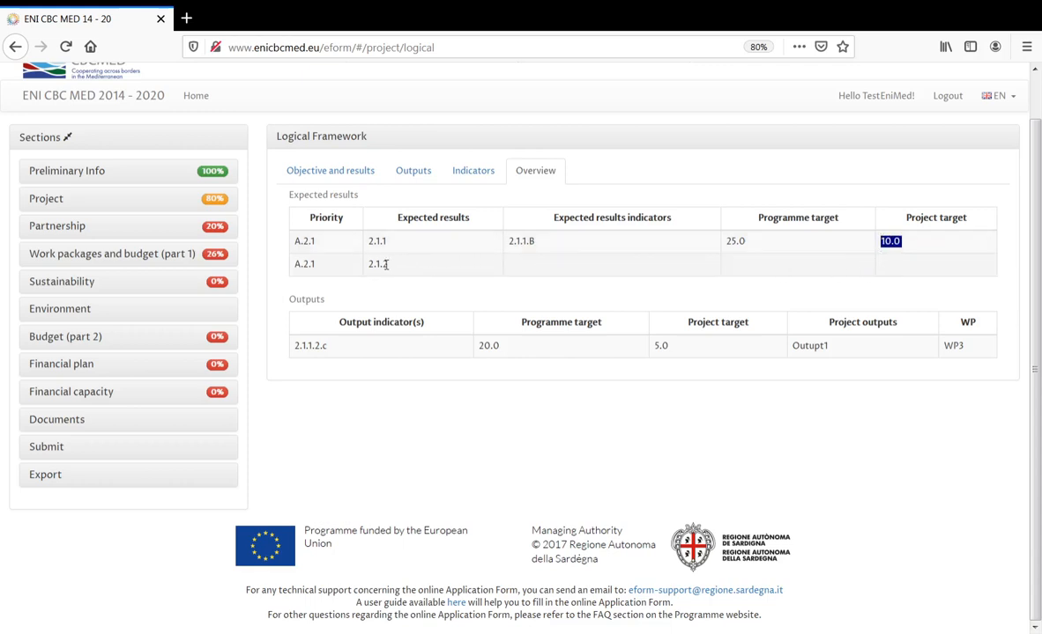
- Add results indicator 2.1.2.D (instead of 2.1.2.C) with a project target of 8
{"action": "left_click", "coordinate": [479, 183]}
{"action": "left_click", "coordinate": [479, 183]}
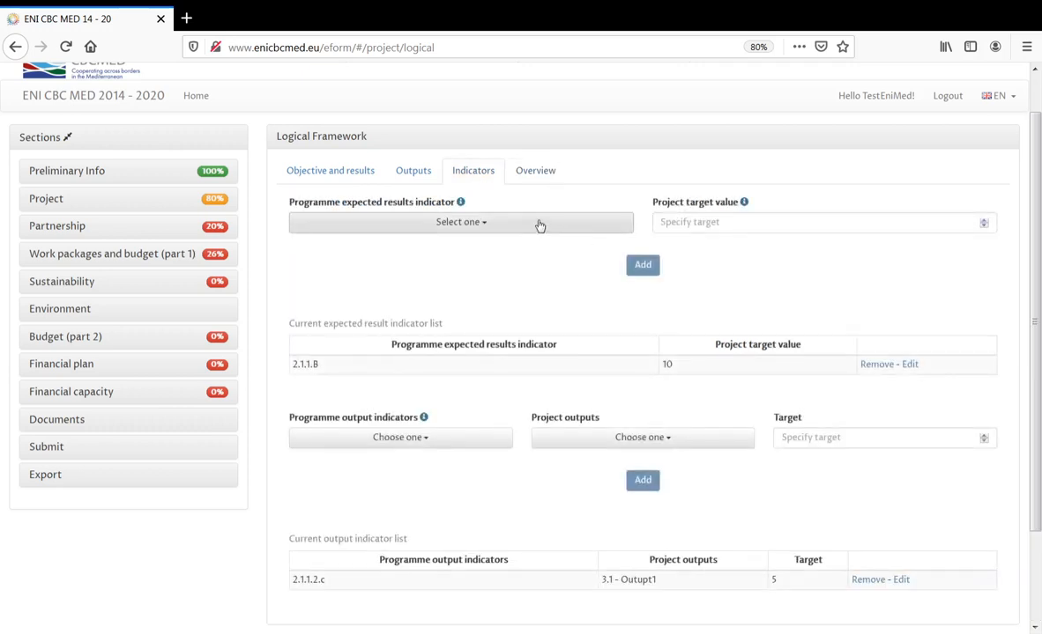
{"action": "left_click", "coordinate": [541, 225]}
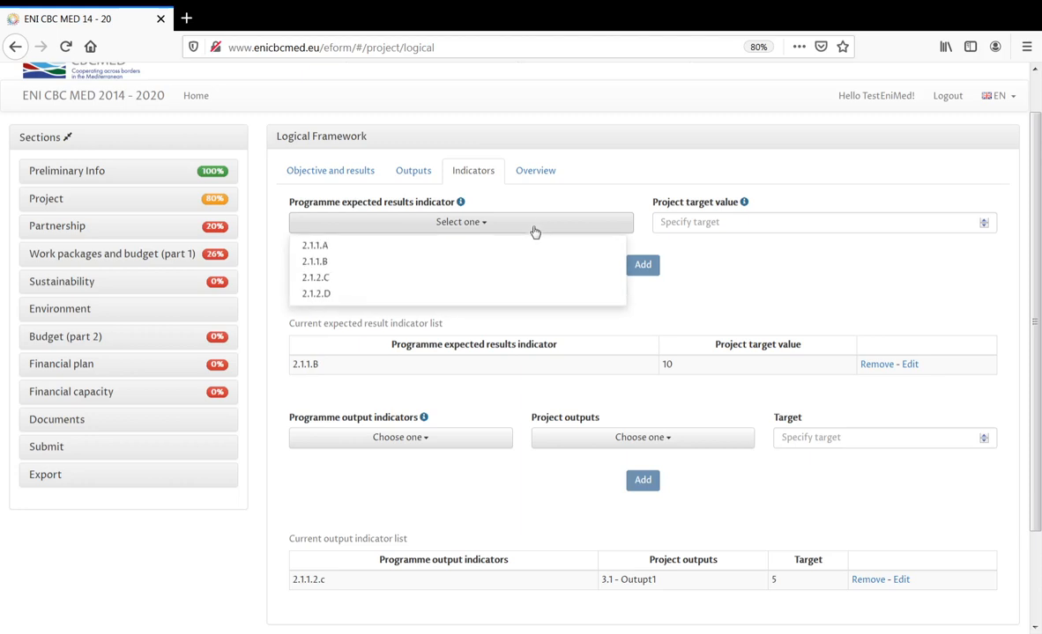
{"action": "left_click", "coordinate": [510, 277]}
{"action": "left_click", "coordinate": [723, 227]}
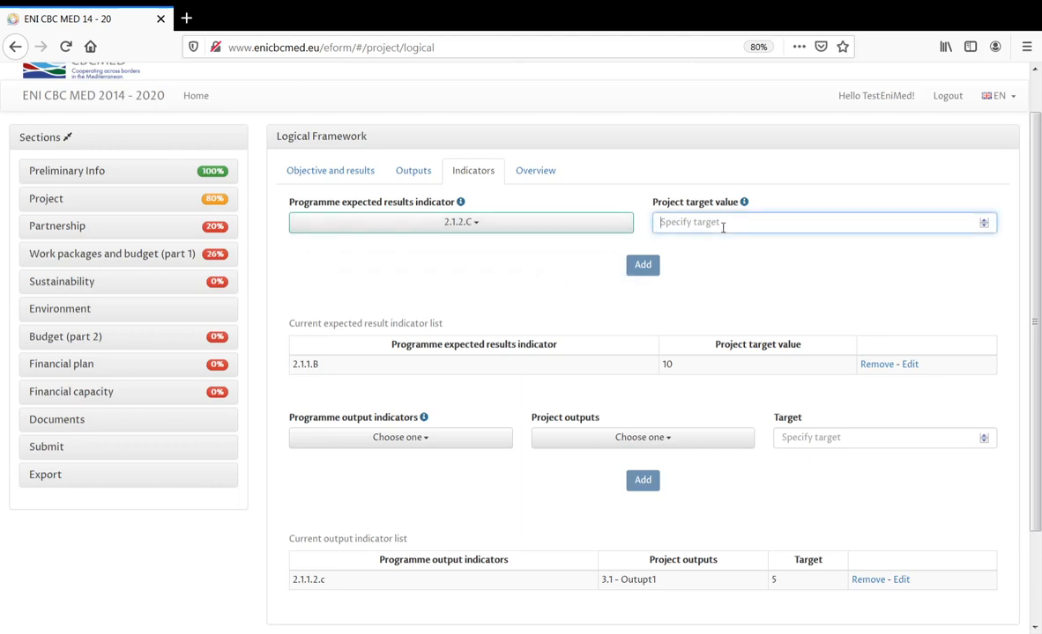
{"action": "left_click", "coordinate": [619, 224]}
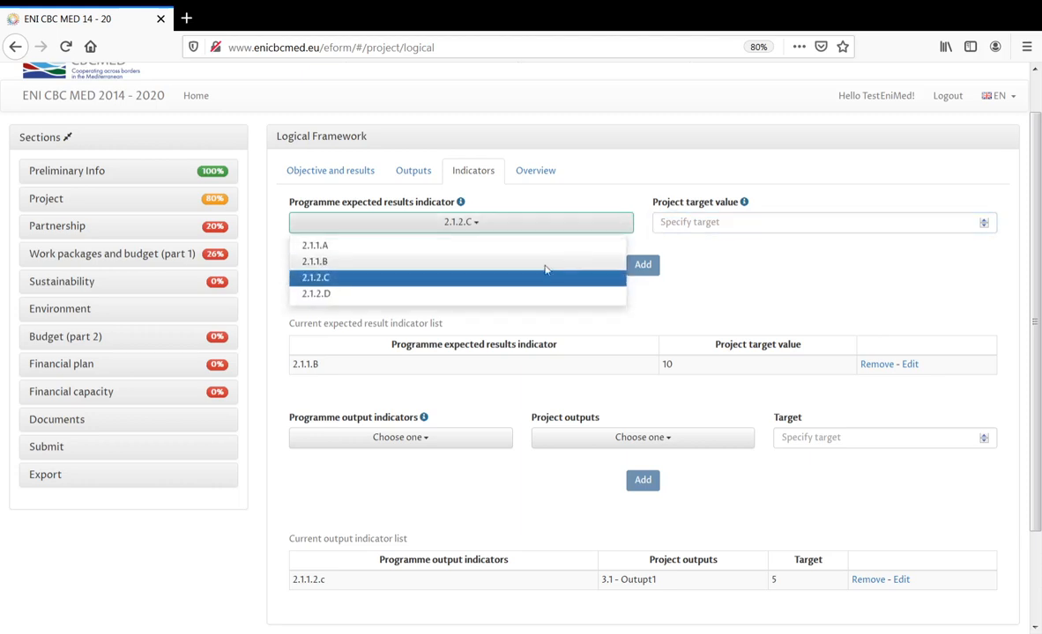
{"action": "scroll", "coordinate": [467, 274], "scroll_direction": "down", "scroll_amount": 2}
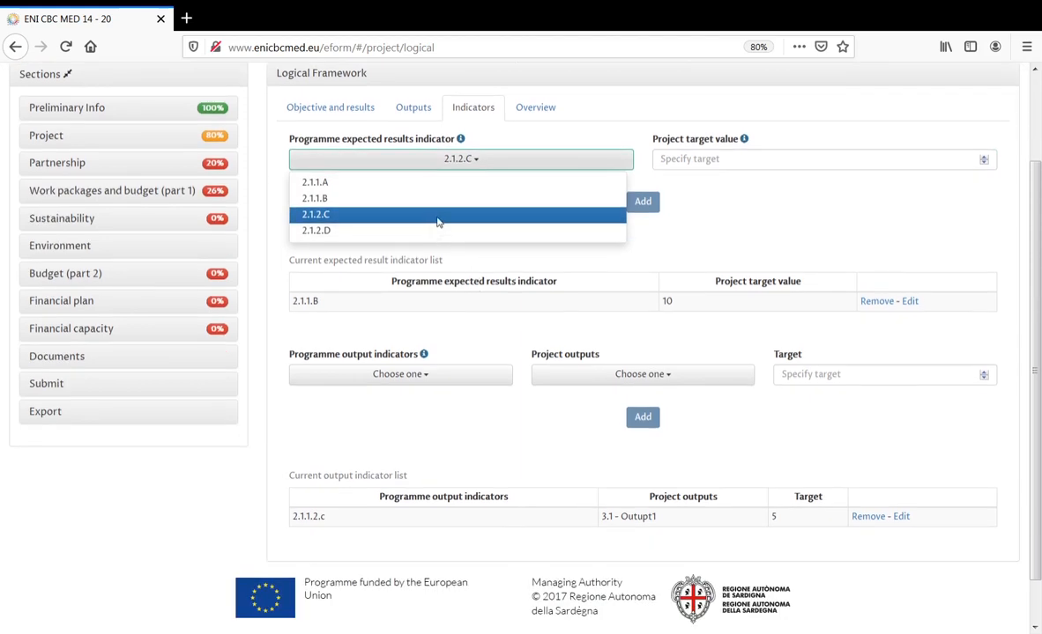
{"action": "left_click", "coordinate": [325, 231]}
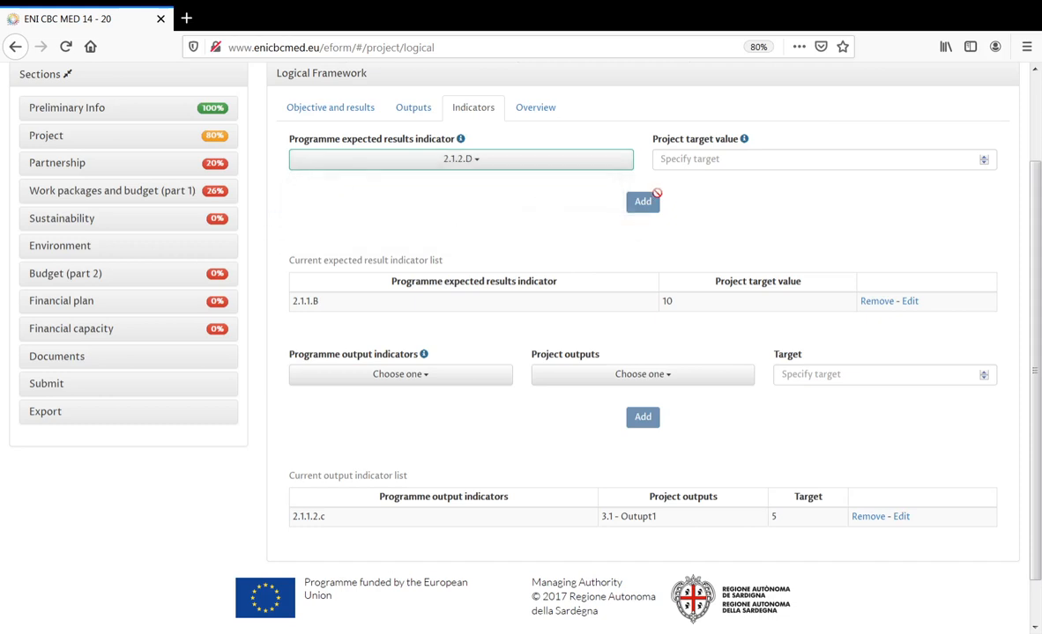
{"action": "left_click", "coordinate": [705, 158]}
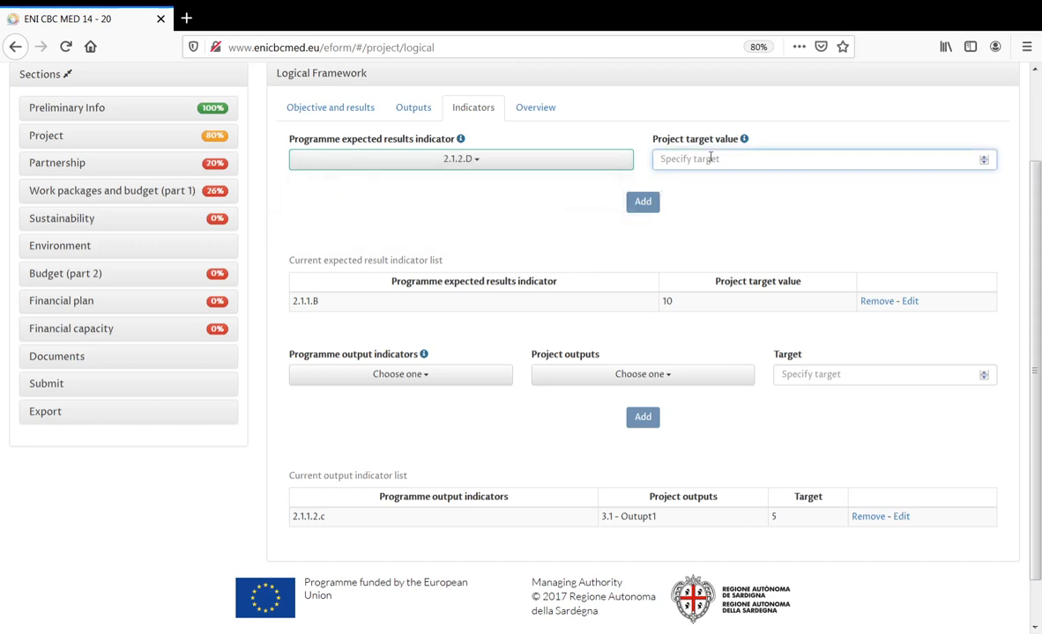
{"action": "type", "text": "8"}
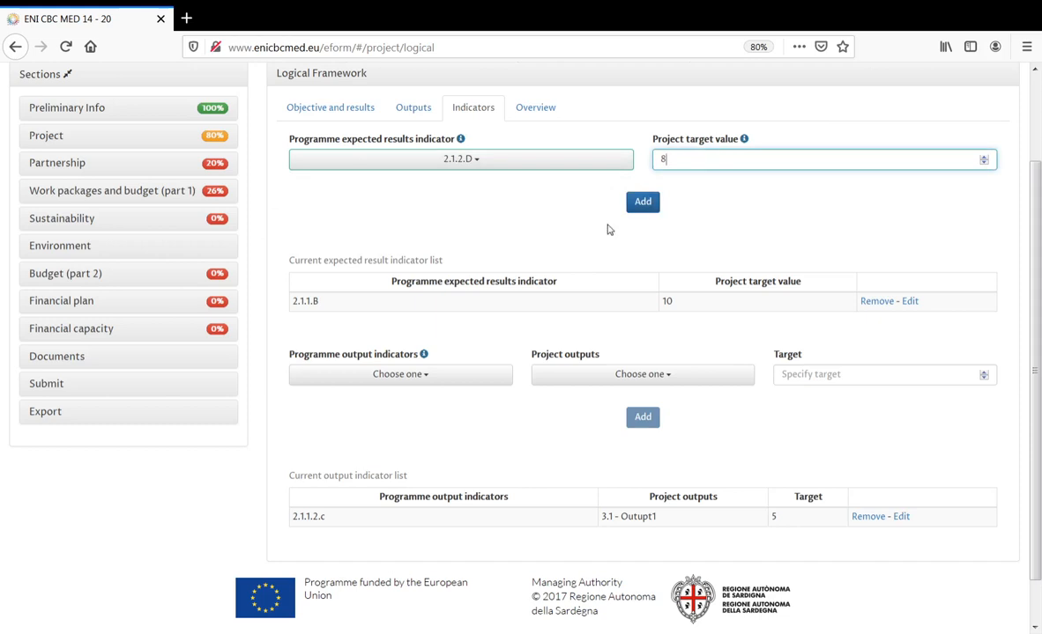
{"action": "left_click", "coordinate": [642, 203]}
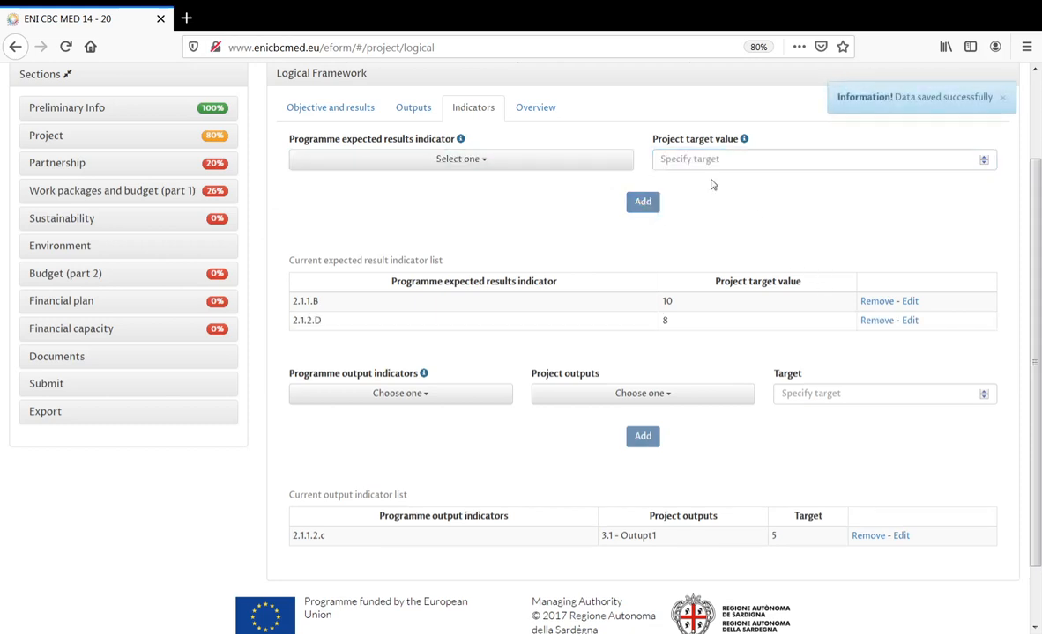
- Confirm 2.1.2.D with target 8.0 in the overview and expand the Project pages
{"action": "left_click", "coordinate": [548, 112]}
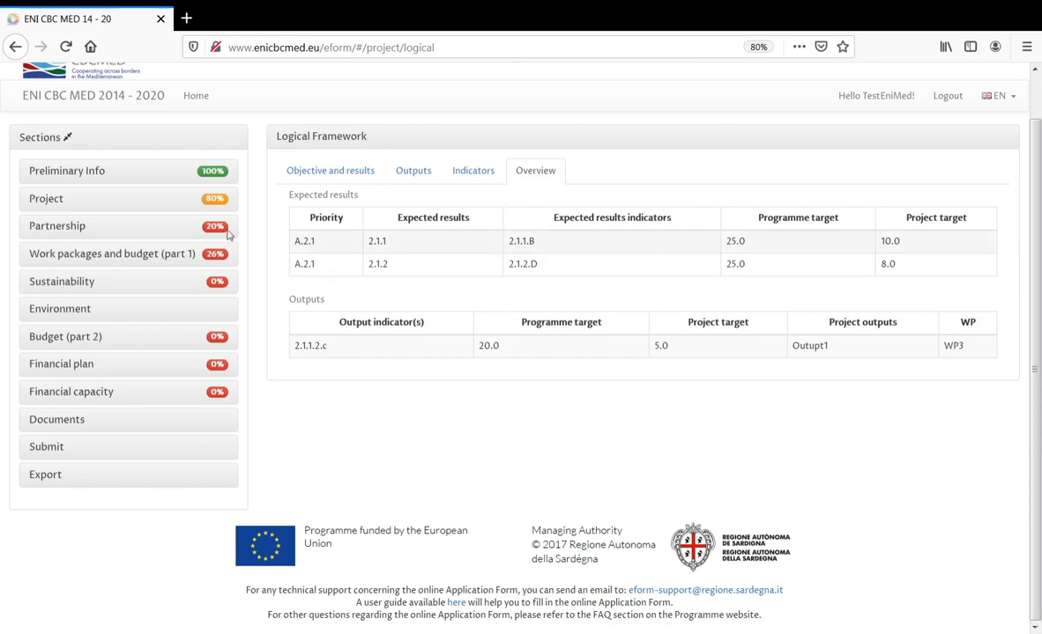
{"action": "left_click", "coordinate": [51, 199]}
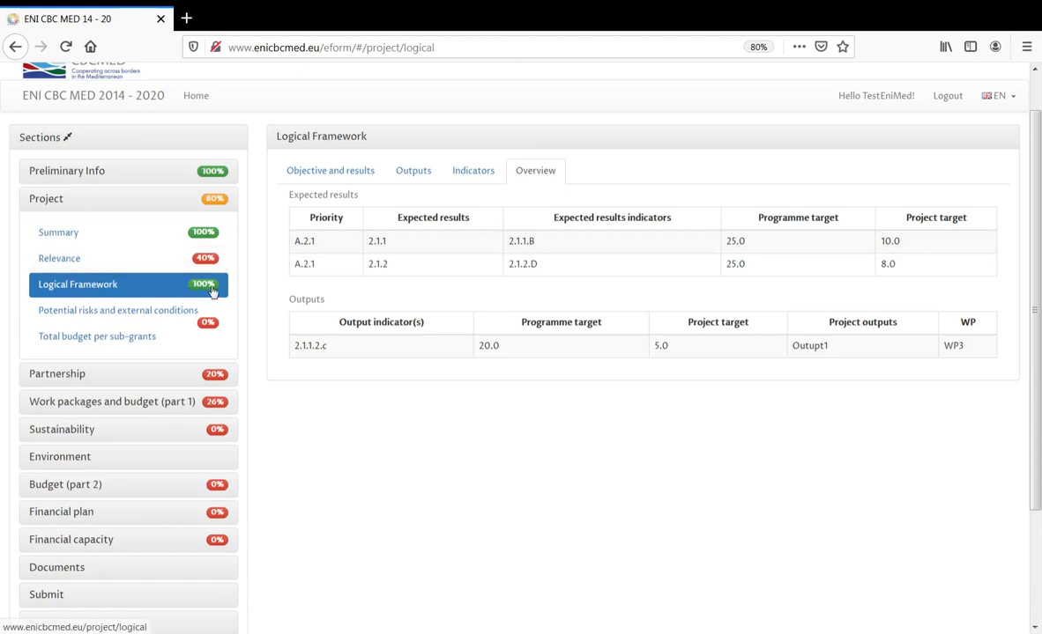
- Enter 'risk' and 'ext condition' as potential risks and external conditions, and save
{"action": "left_click", "coordinate": [147, 315]}
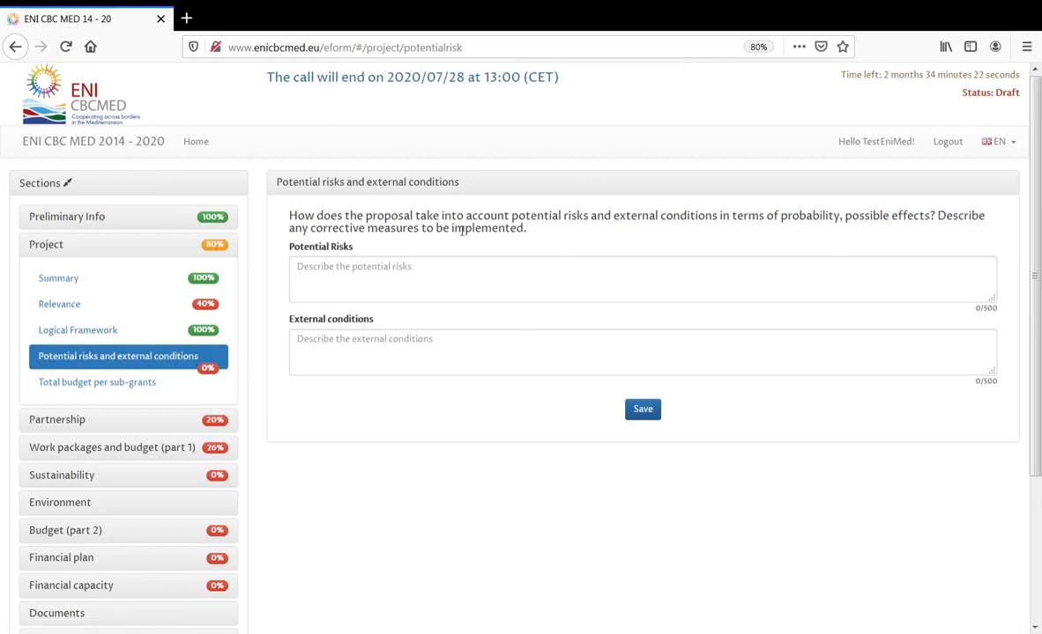
{"action": "left_click_drag", "start_coordinate": [983, 308], "coordinate": [998, 309]}
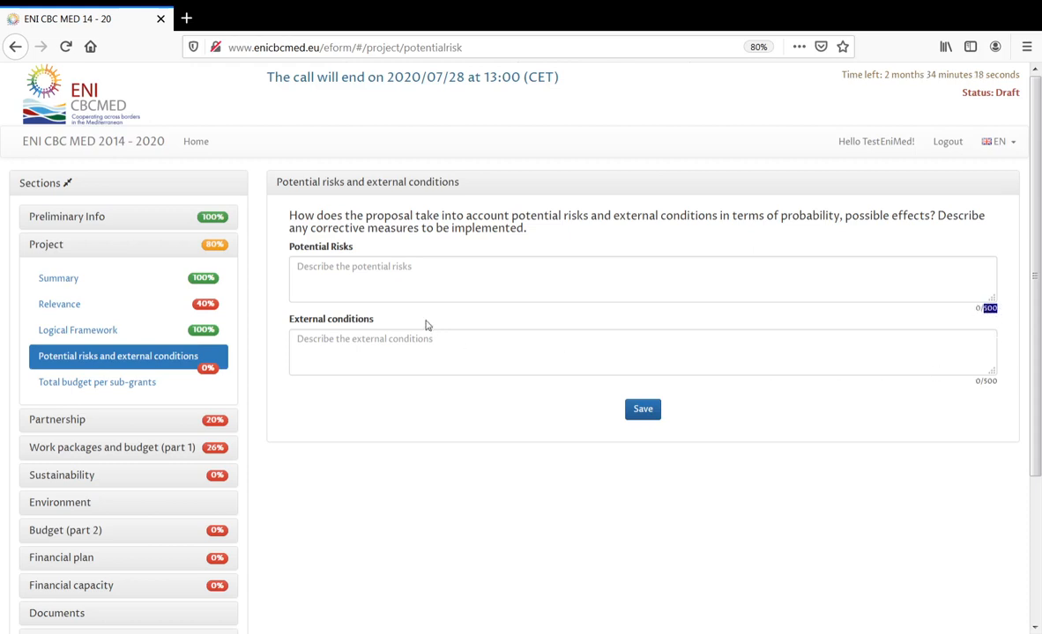
{"action": "left_click", "coordinate": [344, 273]}
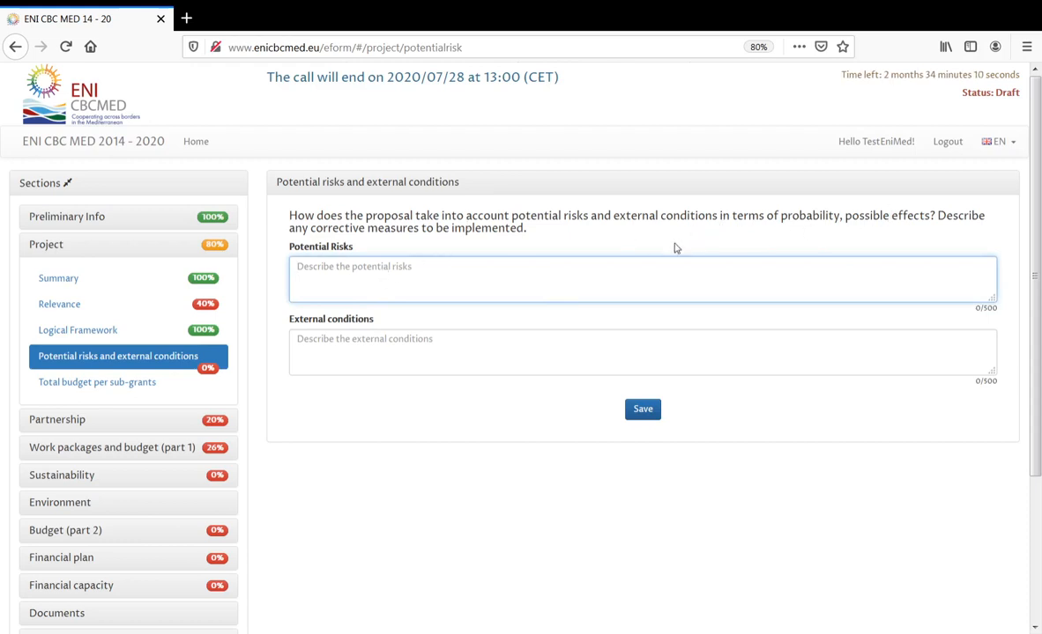
{"action": "type", "text": "ri"}
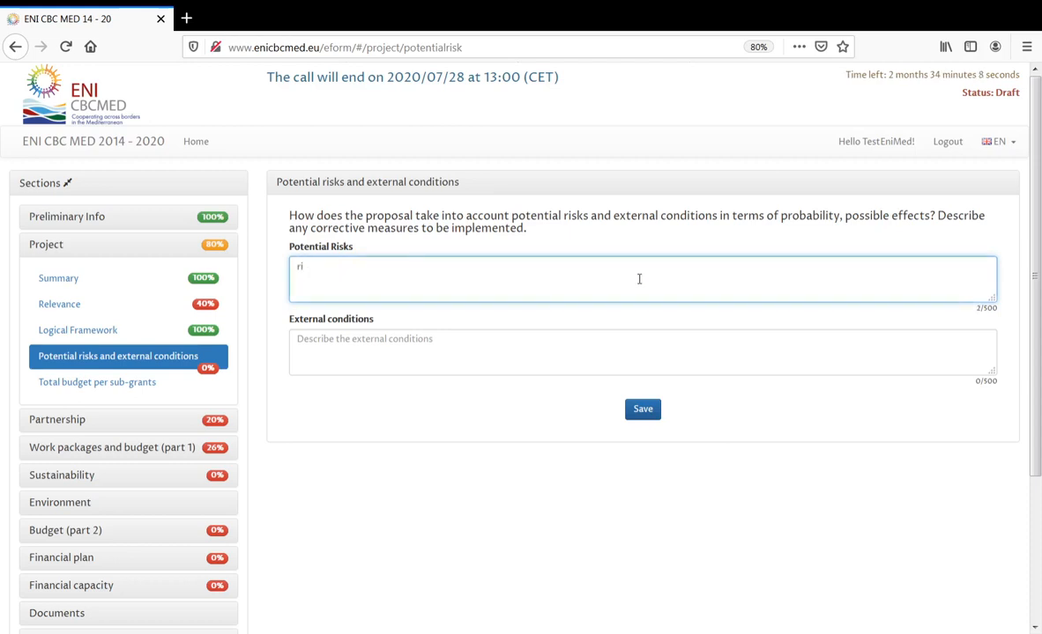
{"action": "type", "text": "sks"}
{"action": "left_click", "coordinate": [557, 350]}
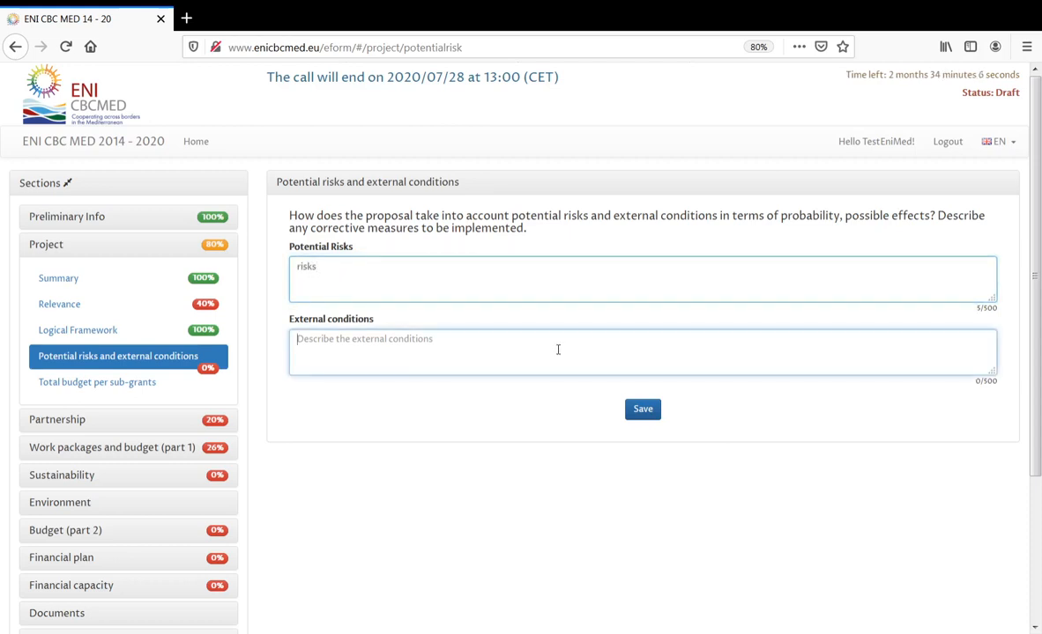
{"action": "type", "text": "ext"}
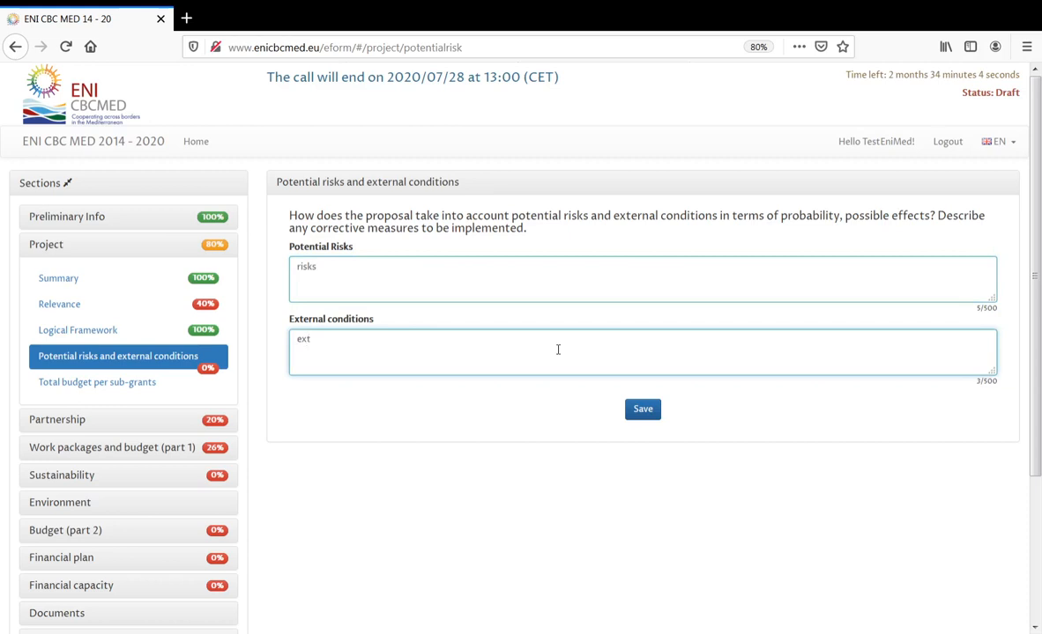
{"action": "type", "text": " conditions"}
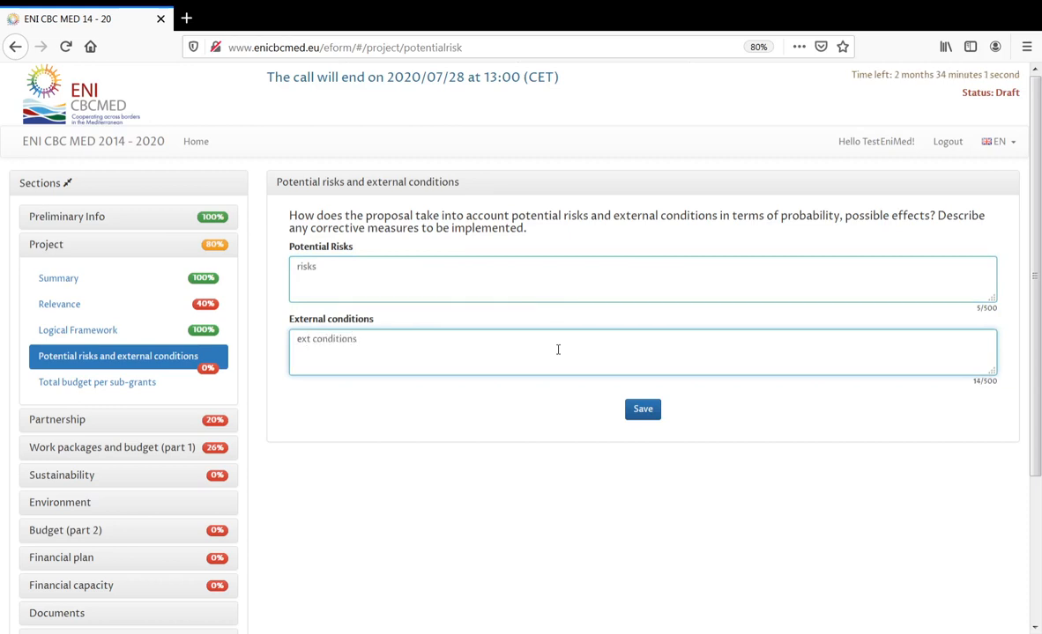
{"action": "left_click", "coordinate": [652, 410]}
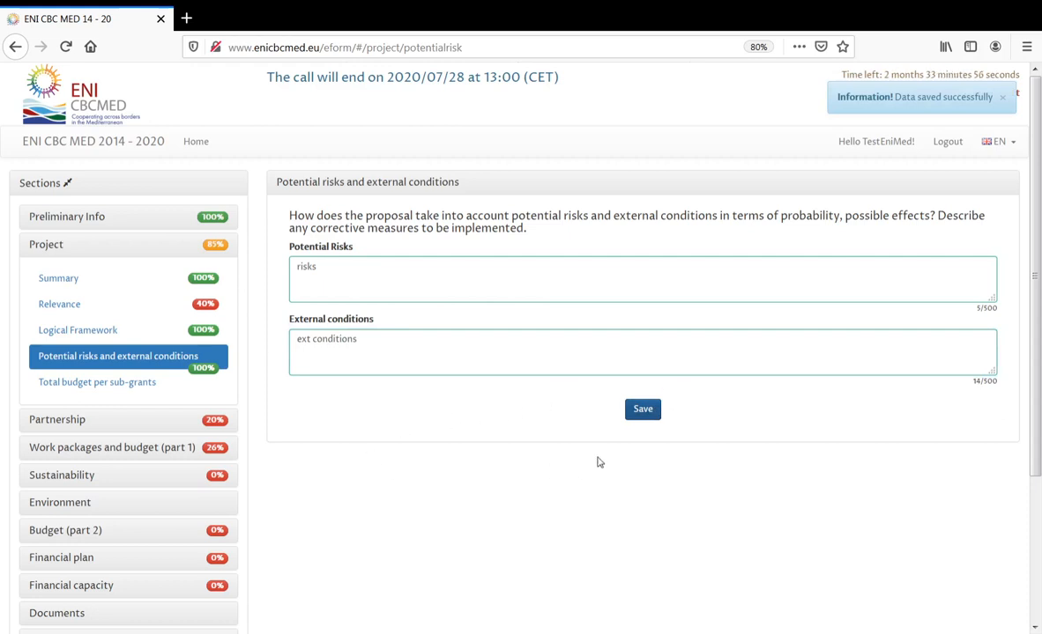
{"action": "left_click", "coordinate": [96, 386]}
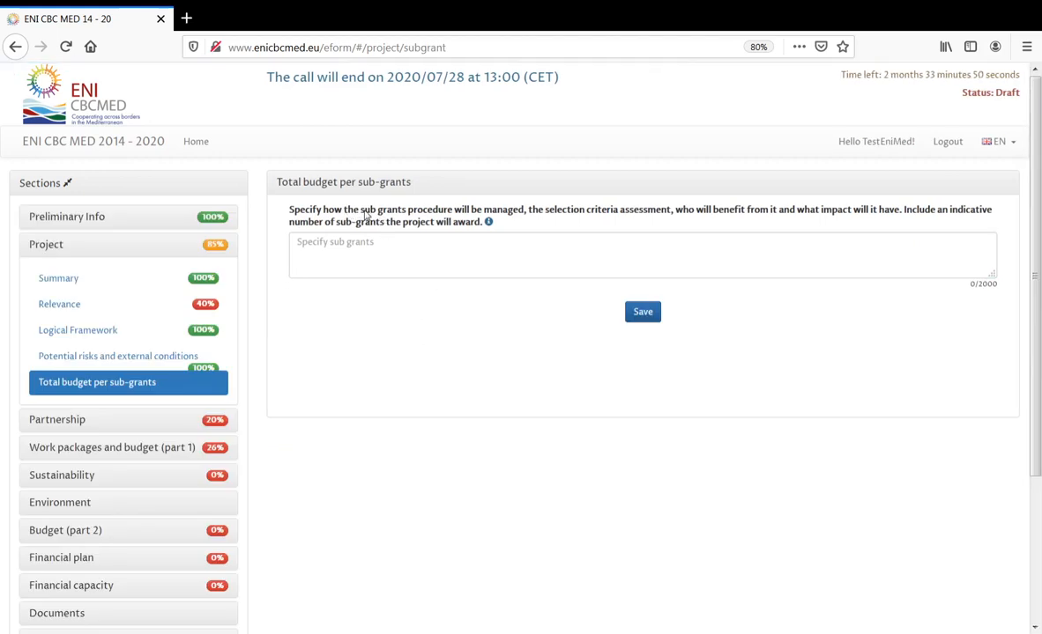
- Paste the prepared sub-grants procedure text into Total budget per sub-grants and save
{"action": "left_click_drag", "start_coordinate": [360, 211], "coordinate": [419, 220]}
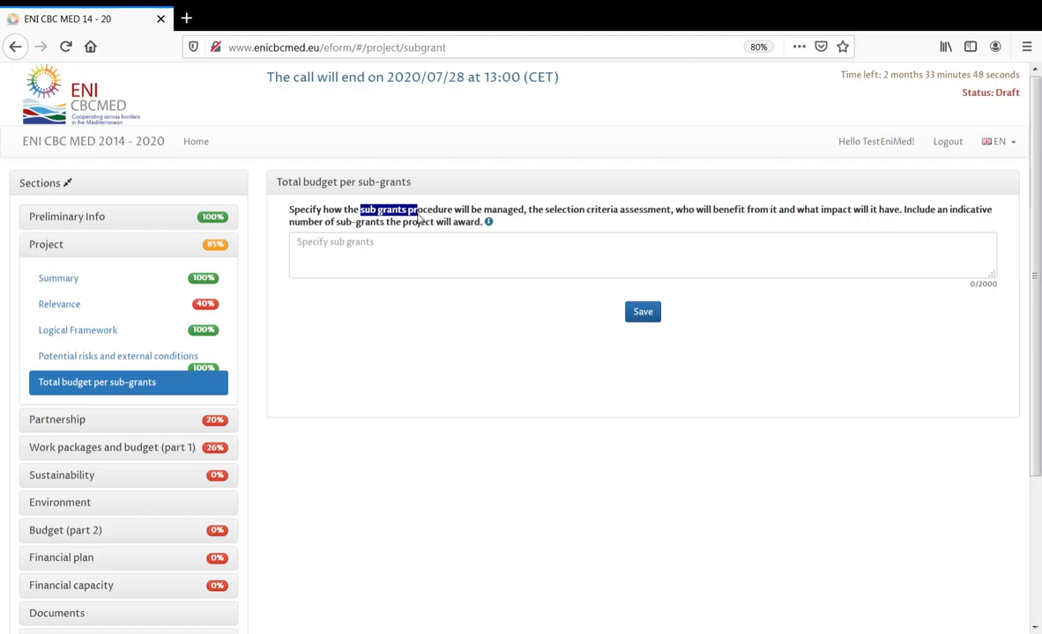
{"action": "left_click", "coordinate": [489, 227]}
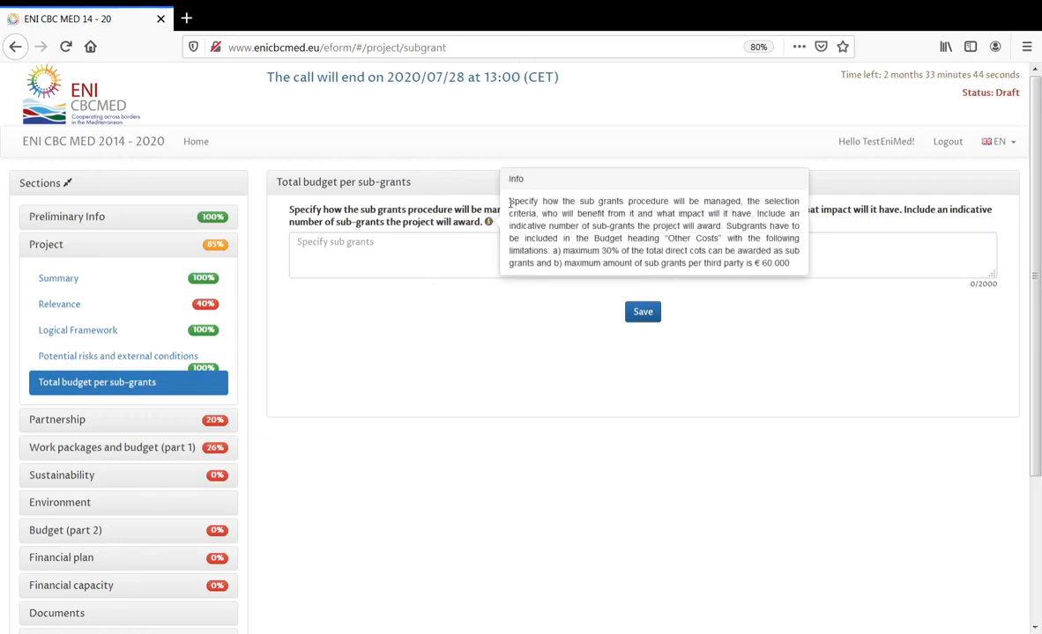
{"action": "left_click_drag", "start_coordinate": [511, 205], "coordinate": [792, 268]}
{"action": "key", "text": "ctrl+c"}
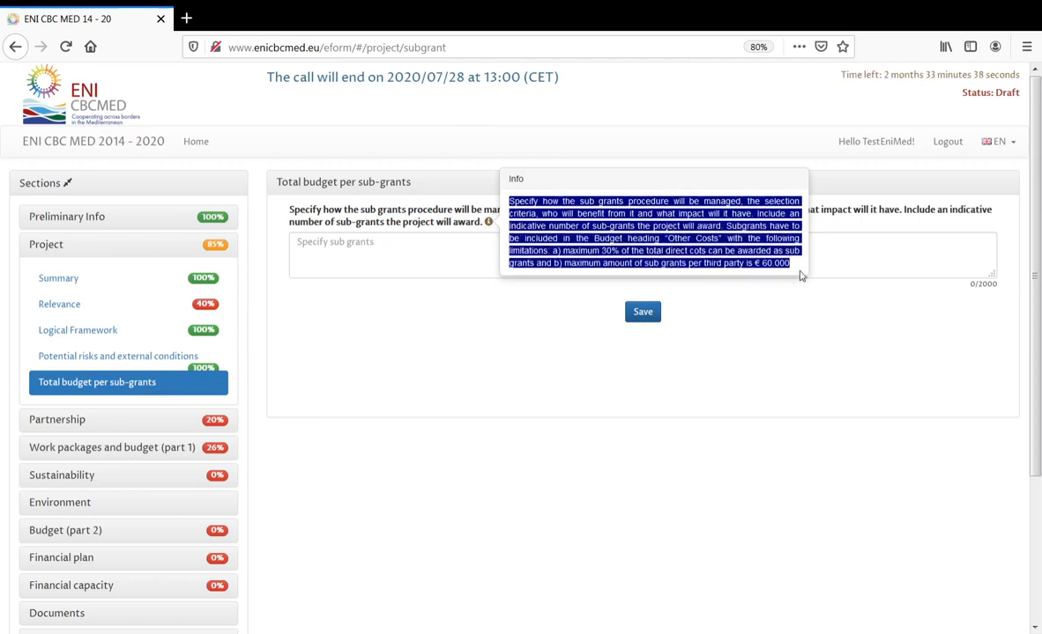
{"action": "left_click", "coordinate": [459, 247]}
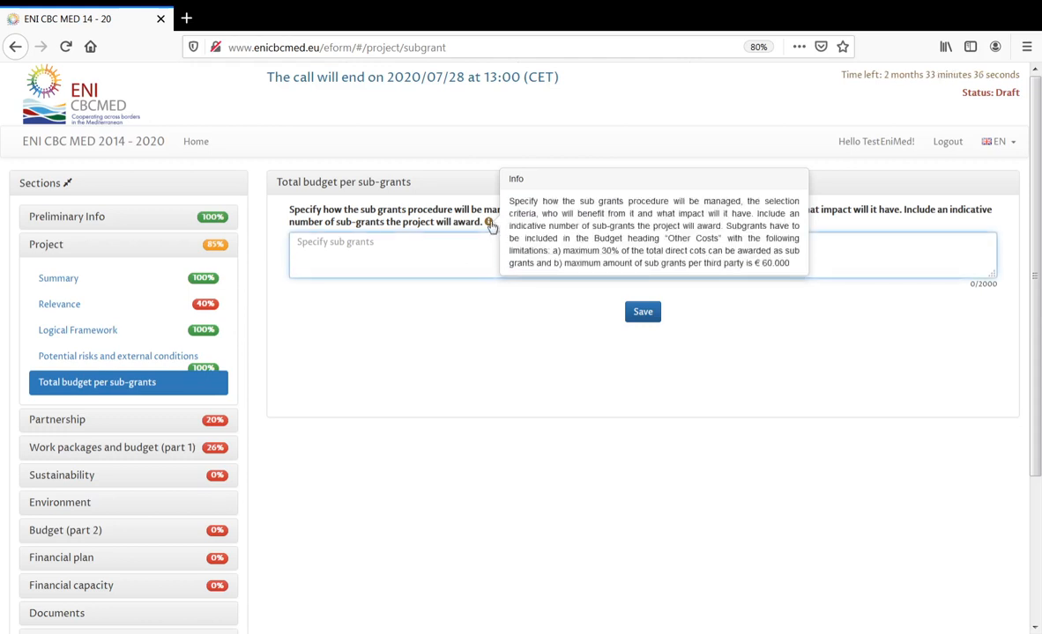
{"action": "key", "text": "ctrl+v"}
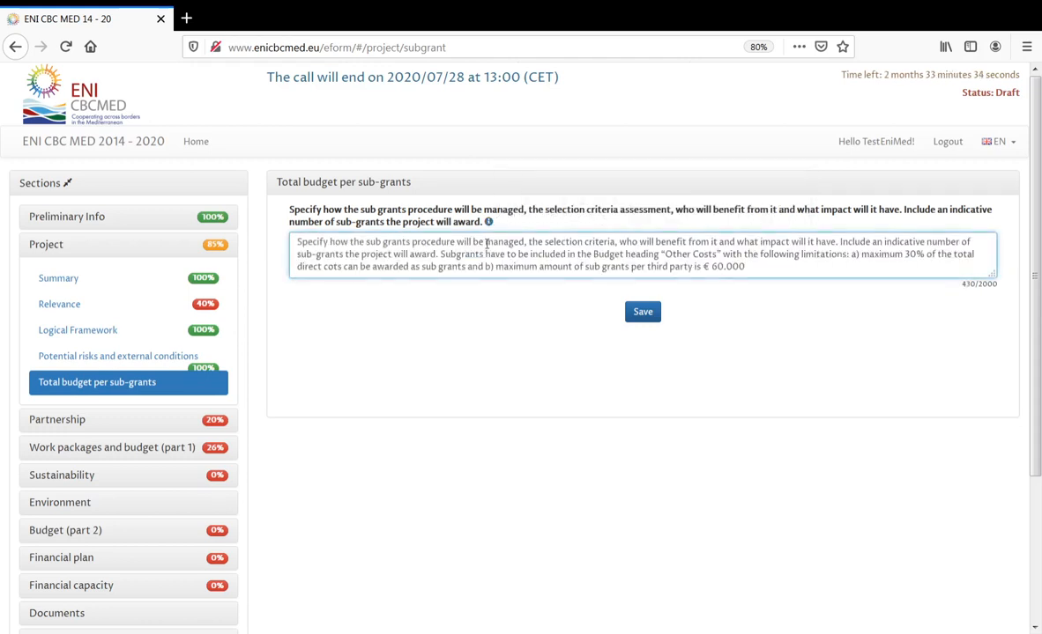
{"action": "left_click", "coordinate": [641, 311]}
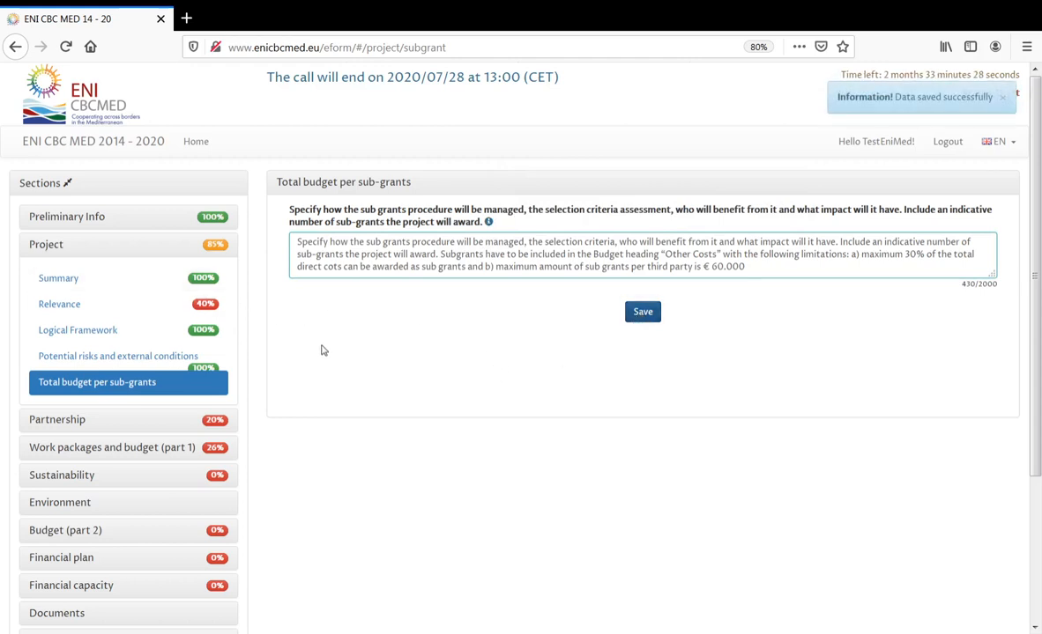
{"action": "left_click", "coordinate": [64, 245]}
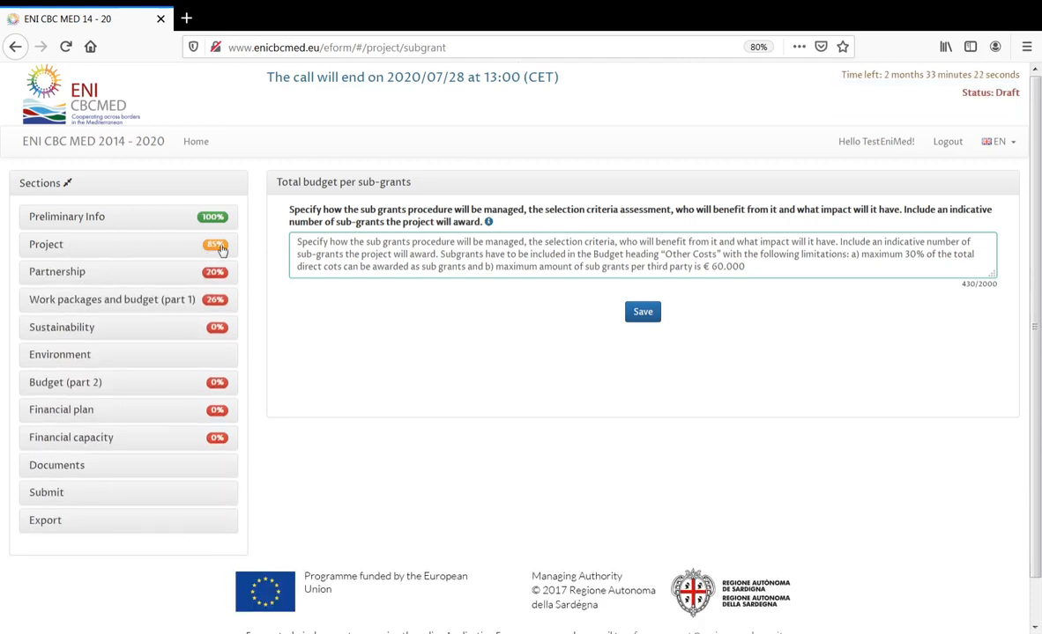
{"action": "left_click", "coordinate": [55, 247]}
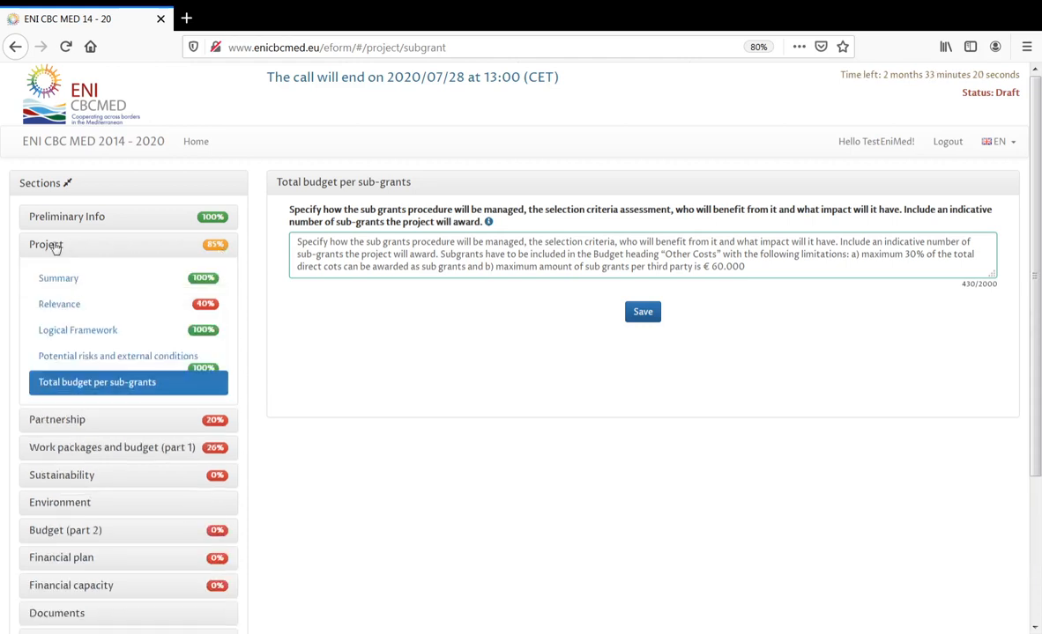
- On Relevance, fill 1.3 with 'Cross border impact' and 1.4 with 'Expected change'
{"action": "left_click", "coordinate": [74, 308]}
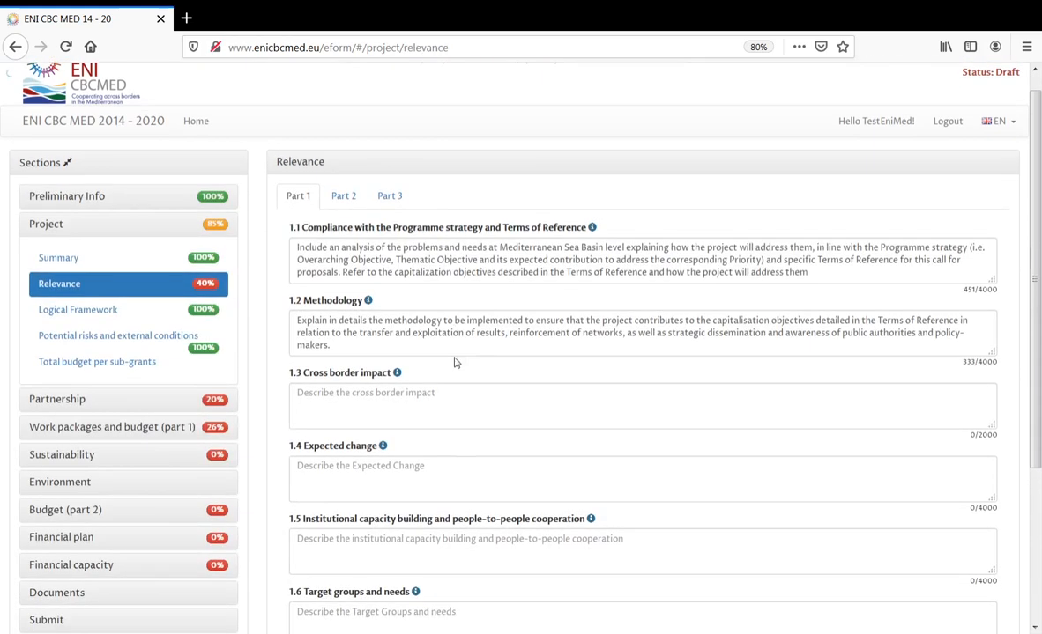
{"action": "left_click_drag", "start_coordinate": [389, 398], "coordinate": [302, 395]}
{"action": "key", "text": "ctrl+c"}
{"action": "left_click", "coordinate": [325, 412]}
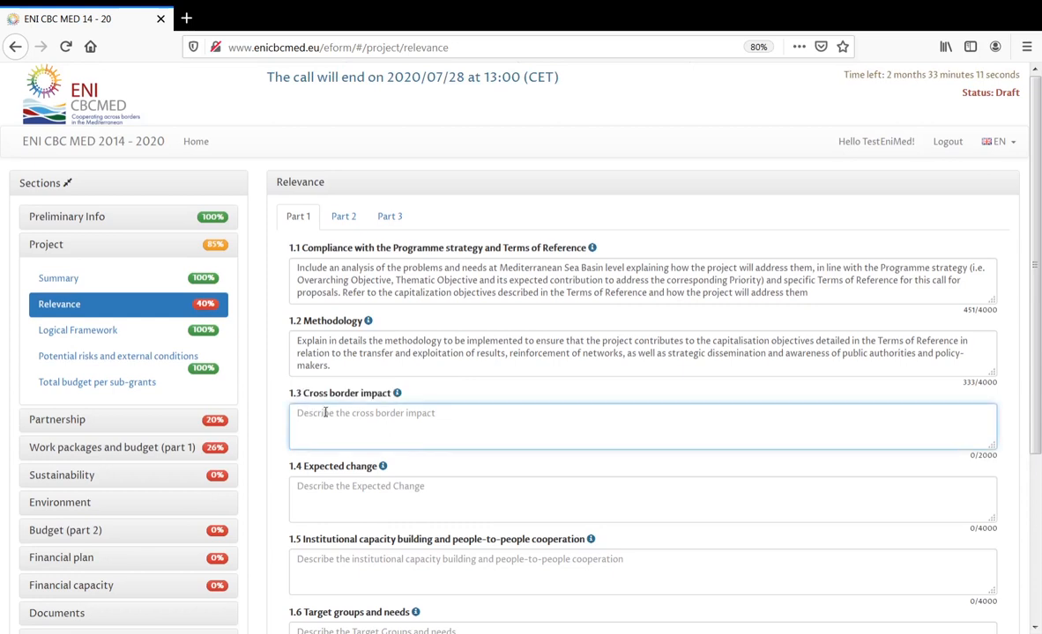
{"action": "key", "text": "ctrl+v"}
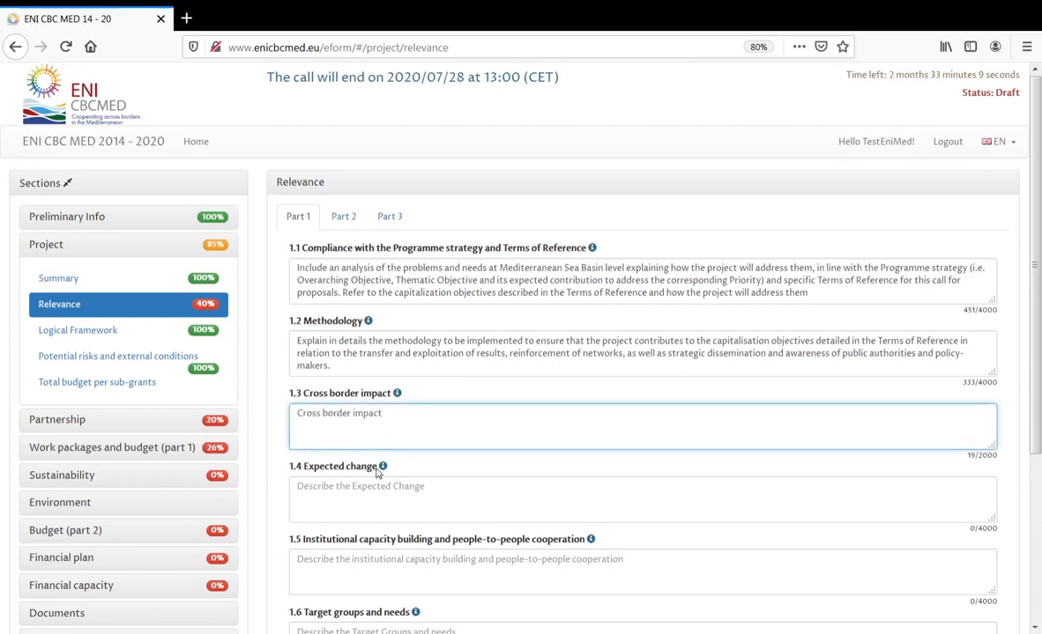
{"action": "left_click_drag", "start_coordinate": [378, 466], "coordinate": [305, 471]}
{"action": "key", "text": "ctrl+c"}
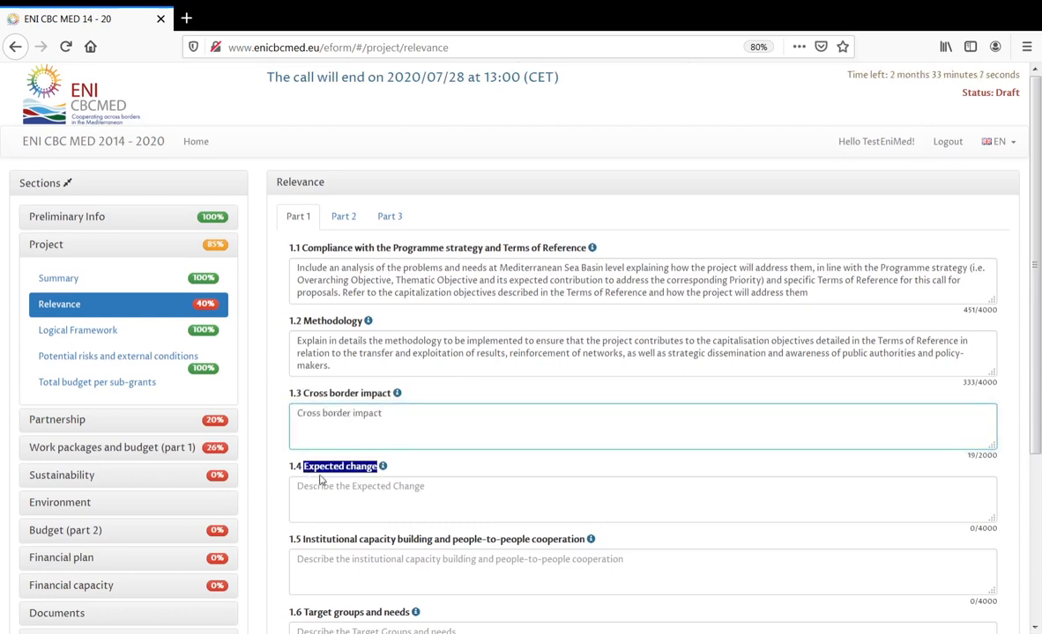
{"action": "left_click", "coordinate": [349, 493]}
{"action": "key", "text": "ctrl+v"}
{"action": "scroll", "coordinate": [356, 484], "scroll_direction": "down", "scroll_amount": 3}
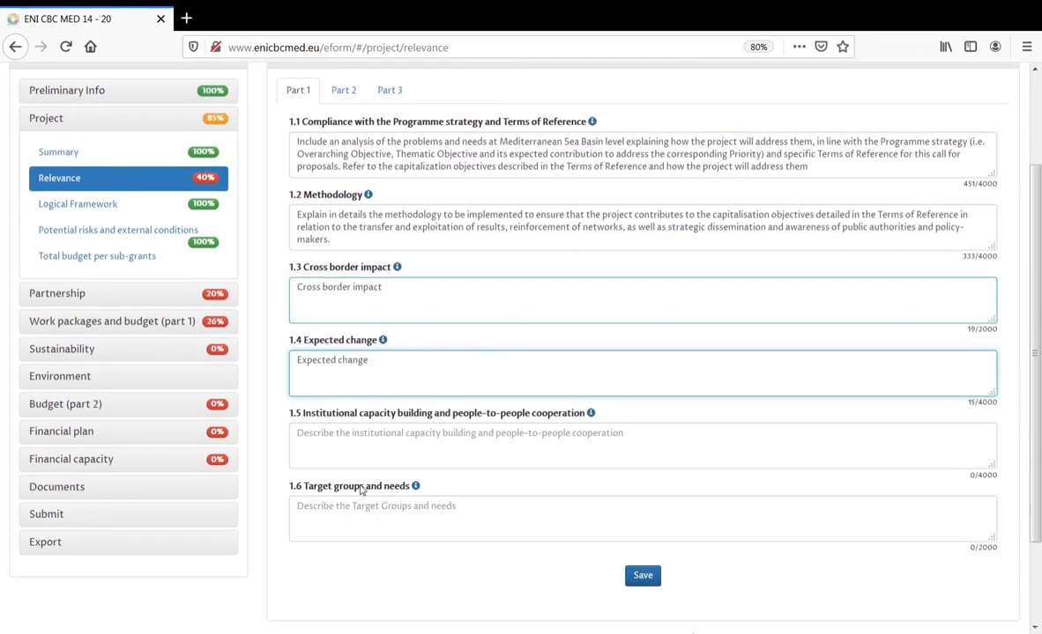
- Fill 1.5 with its heading and 1.6 with 'Target groups and needs', then save Part 1
{"action": "left_click", "coordinate": [421, 445]}
{"action": "left_click_drag", "start_coordinate": [586, 415], "coordinate": [305, 415]}
{"action": "key", "text": "ctrl+c"}
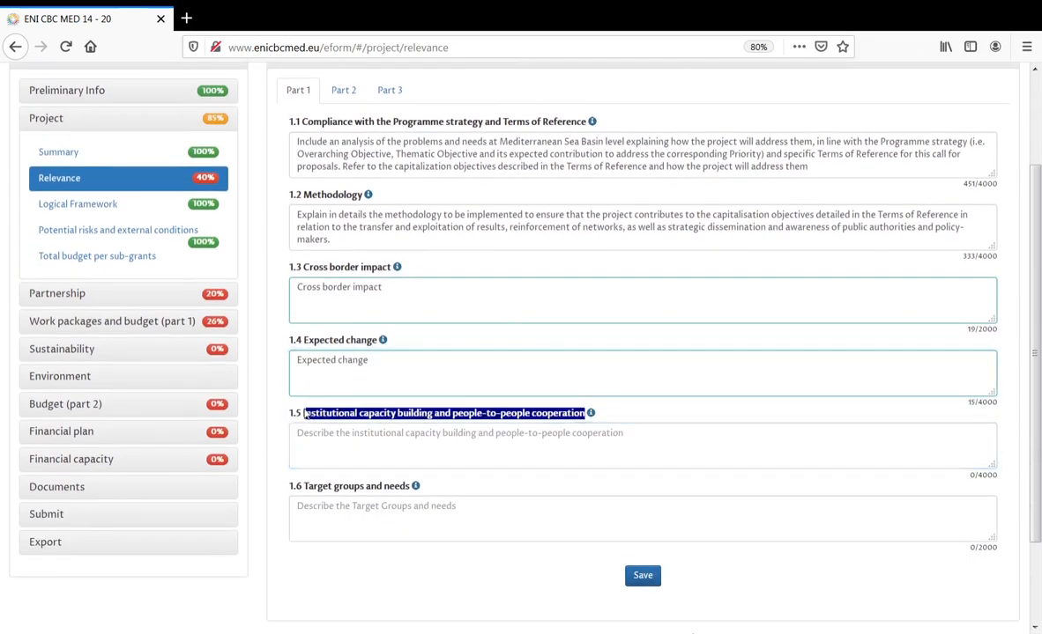
{"action": "left_click", "coordinate": [336, 451]}
{"action": "key", "text": "ctrl+v"}
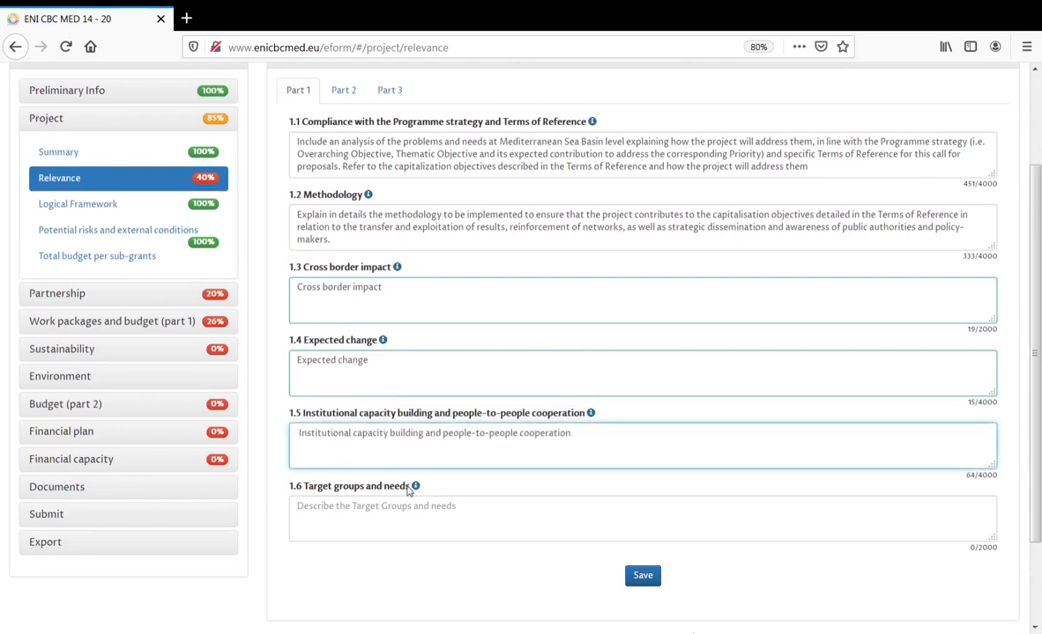
{"action": "left_click_drag", "start_coordinate": [410, 486], "coordinate": [305, 490]}
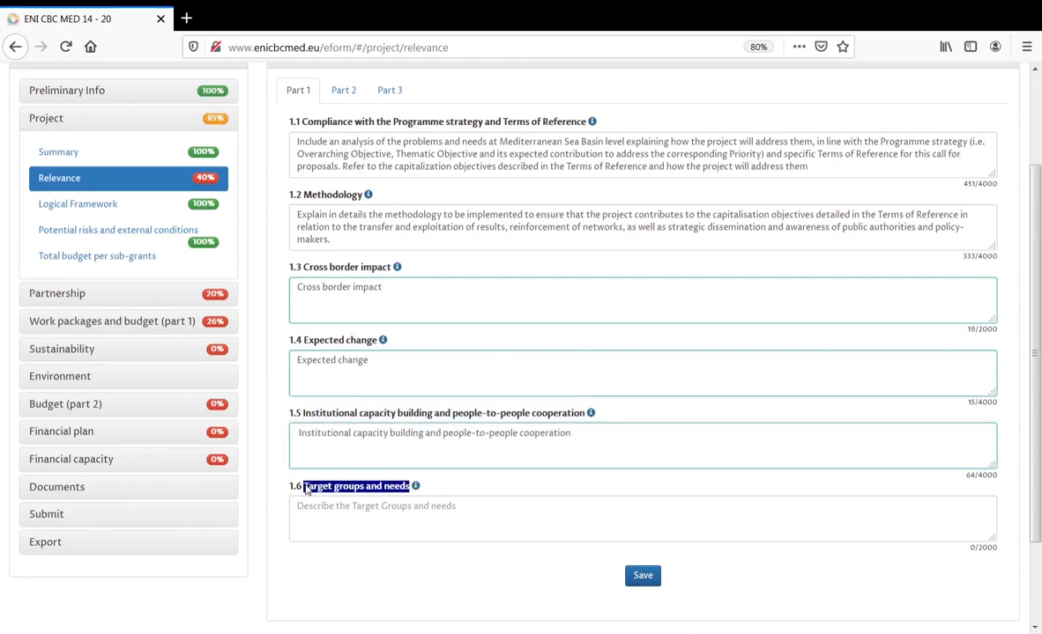
{"action": "left_click", "coordinate": [354, 504]}
{"action": "type", "text": "Target groups and needs"}
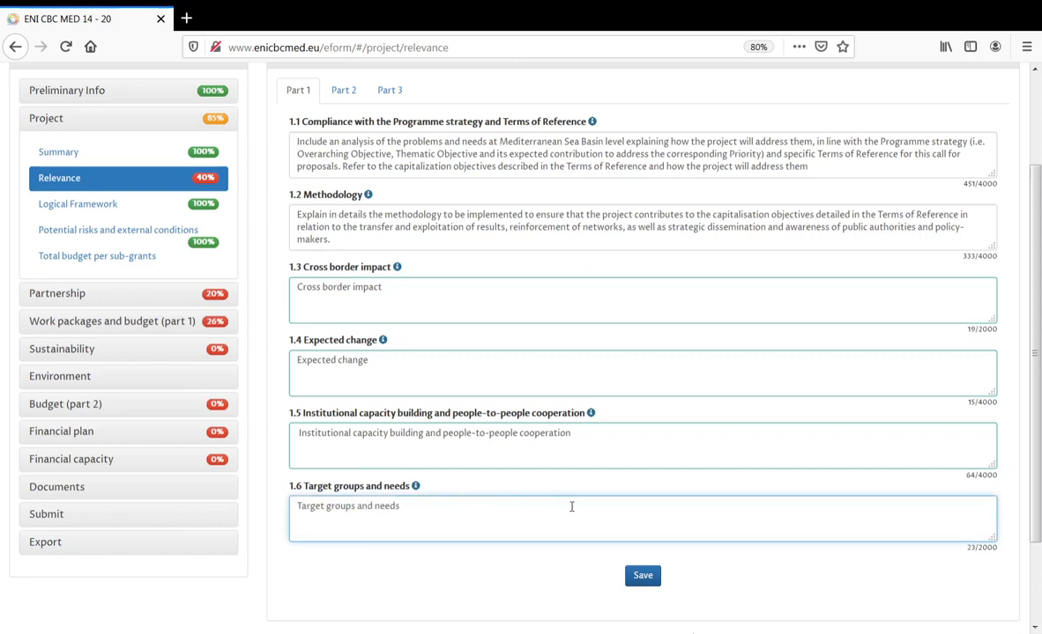
{"action": "left_click", "coordinate": [651, 579]}
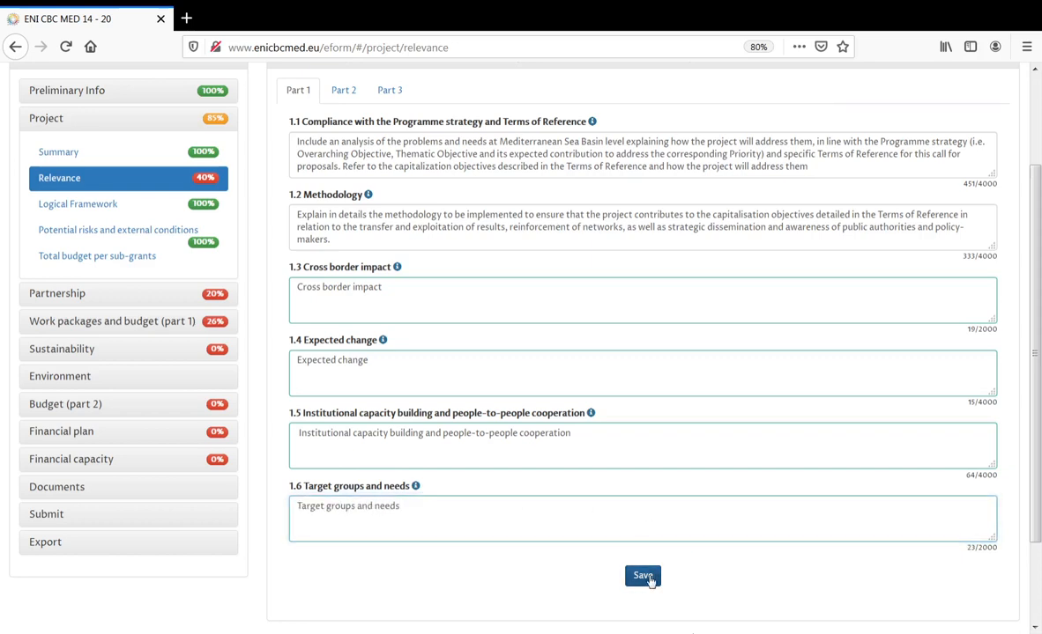
{"action": "left_click", "coordinate": [343, 90]}
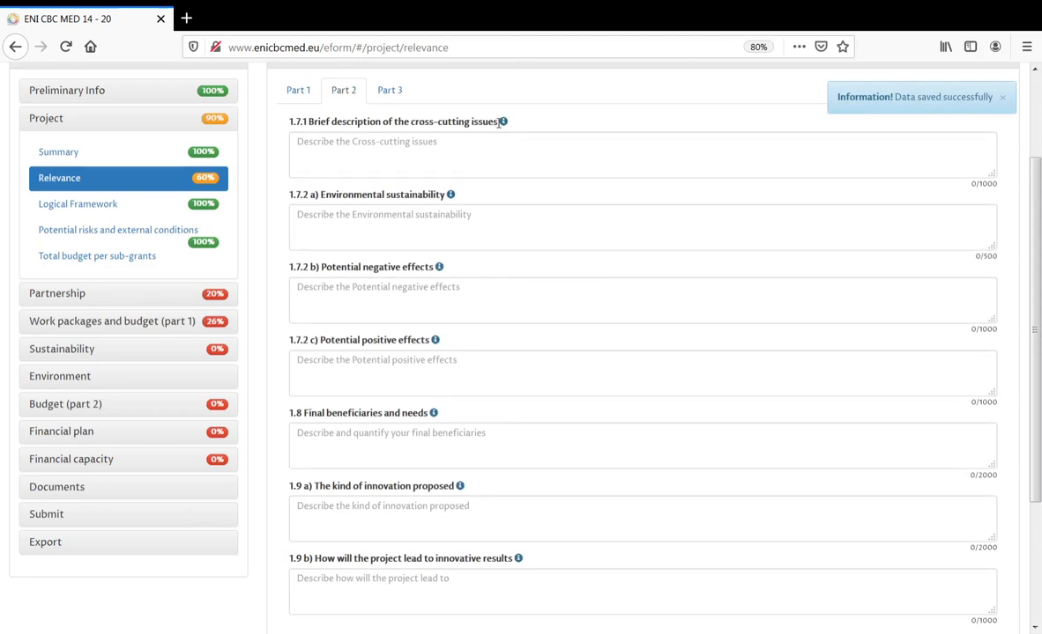
{"action": "left_click_drag", "start_coordinate": [499, 123], "coordinate": [307, 124]}
{"action": "key", "text": "ctrl+c"}
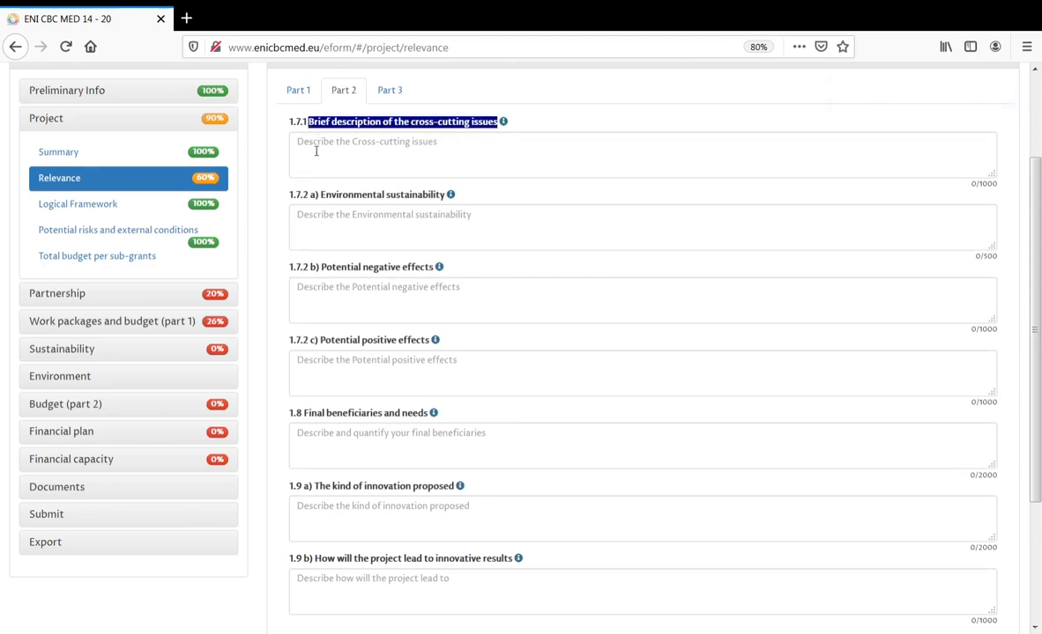
- Fill 1.7.1 through 1.7.2 c) with the cross-cutting, environmental sustainability, and negative/positive effects headings
{"action": "left_click", "coordinate": [329, 155]}
{"action": "key", "text": "ctrl+v"}
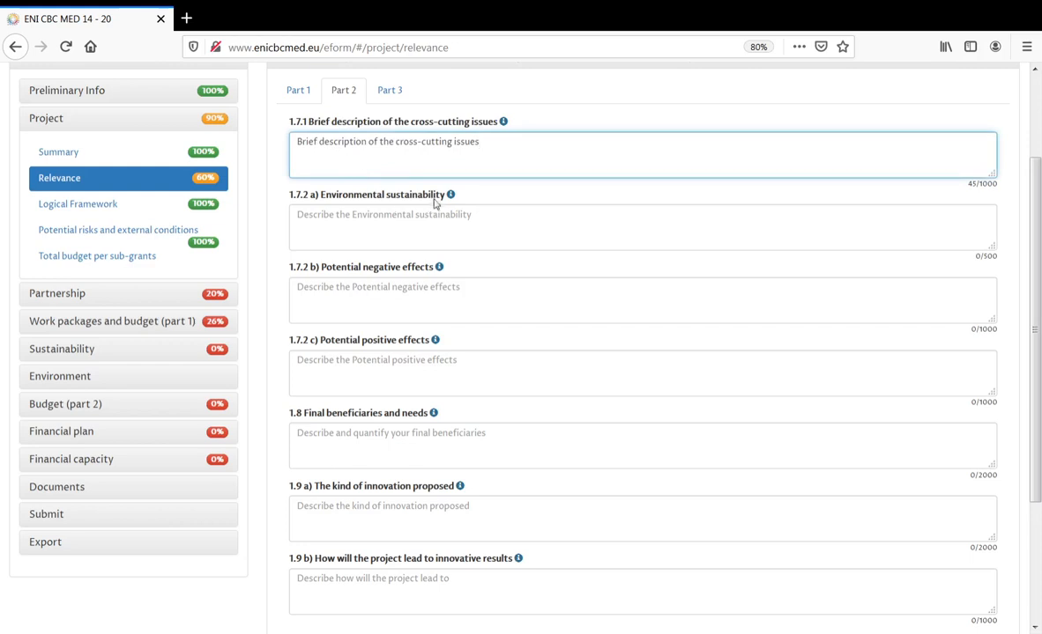
{"action": "left_click_drag", "start_coordinate": [446, 195], "coordinate": [323, 199]}
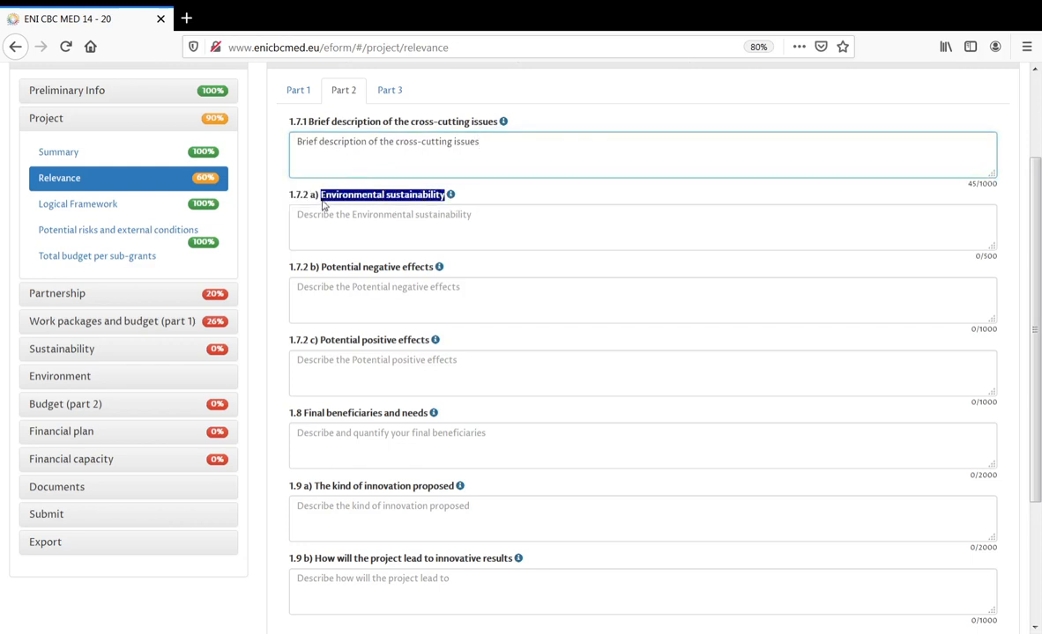
{"action": "left_click", "coordinate": [340, 236]}
{"action": "type", "text": "Environmental sustainability"}
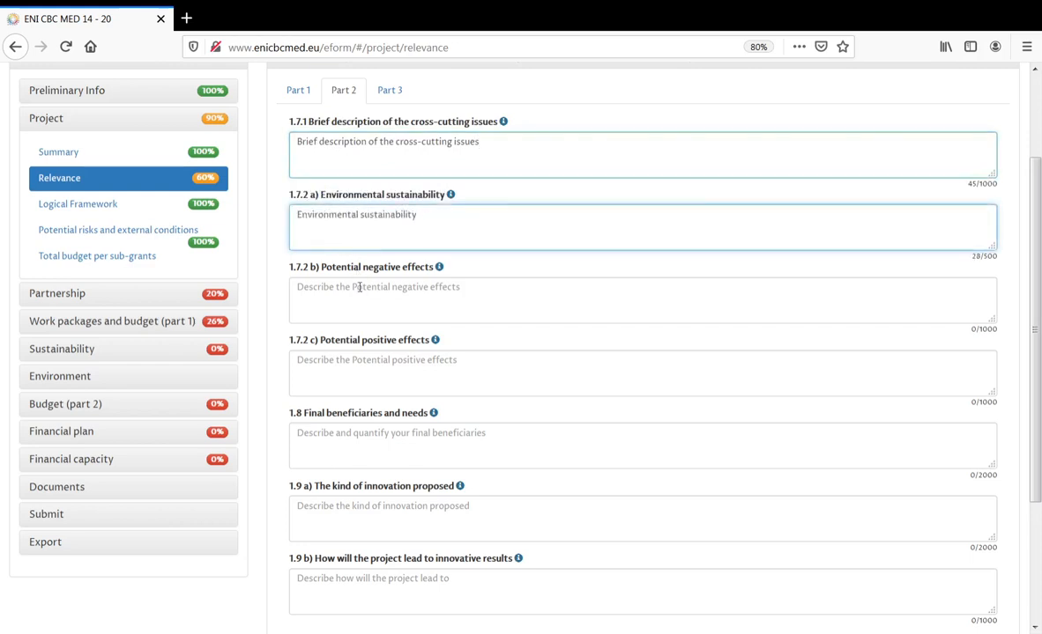
{"action": "left_click_drag", "start_coordinate": [435, 268], "coordinate": [322, 274]}
{"action": "key", "text": "ctrl+c"}
{"action": "left_click", "coordinate": [342, 305]}
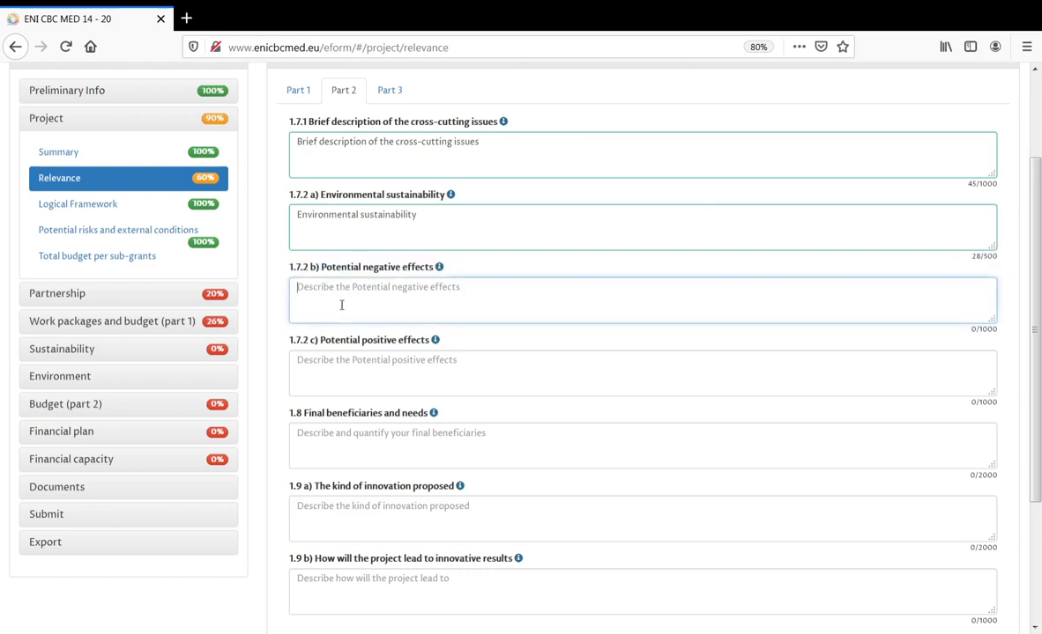
{"action": "key", "text": "ctrl+v"}
{"action": "left_click_drag", "start_coordinate": [430, 340], "coordinate": [322, 345]}
{"action": "key", "text": "ctrl+c"}
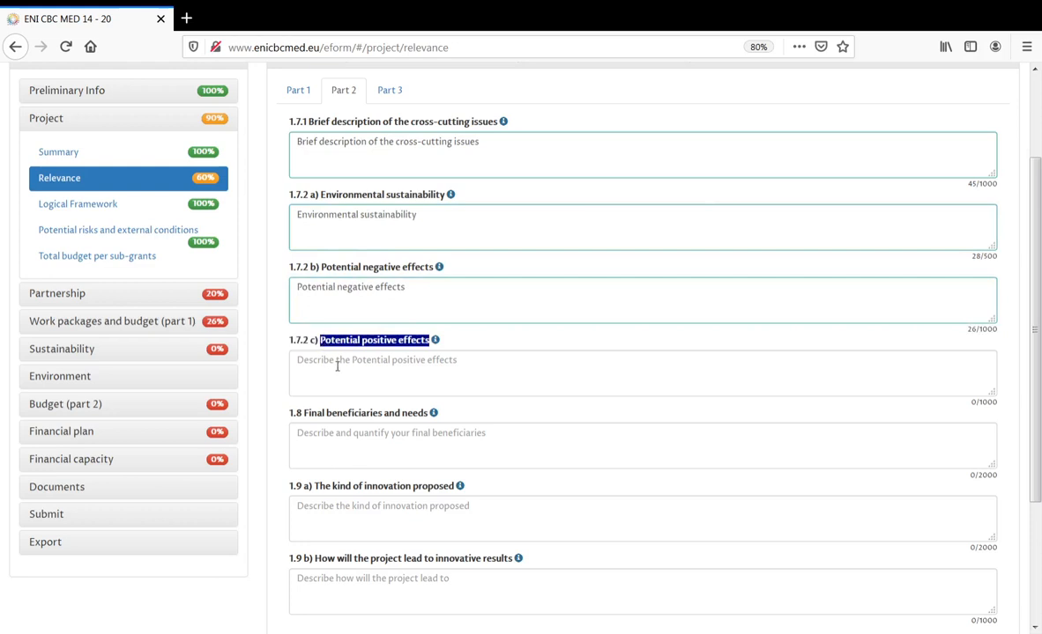
{"action": "left_click", "coordinate": [336, 366]}
{"action": "key", "text": "ctrl+v"}
- Fill 1.8, 1.9 a) and 1.9 b) with their headings and save Part 2
{"action": "scroll", "coordinate": [395, 383], "scroll_direction": "down", "scroll_amount": 3}
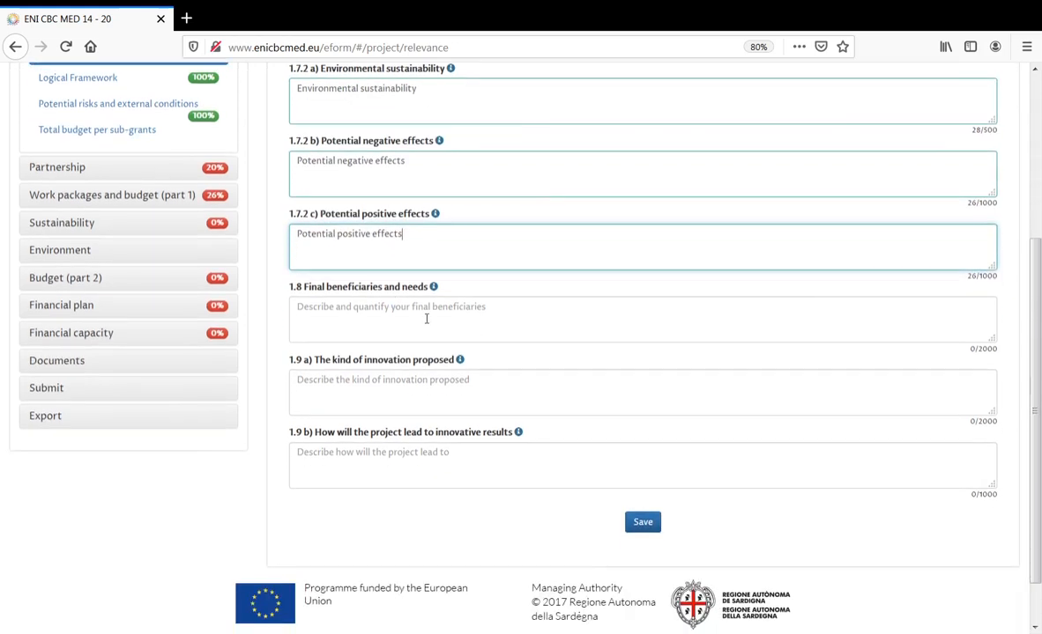
{"action": "left_click_drag", "start_coordinate": [429, 288], "coordinate": [391, 291]}
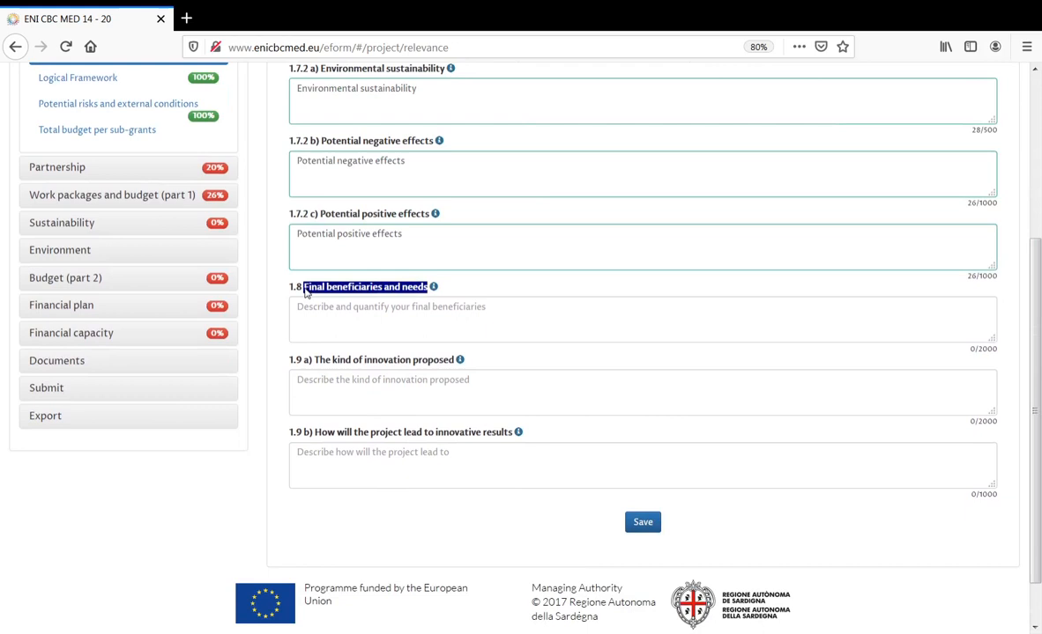
{"action": "left_click", "coordinate": [324, 315]}
{"action": "type", "text": "Final beneficiaries and needs"}
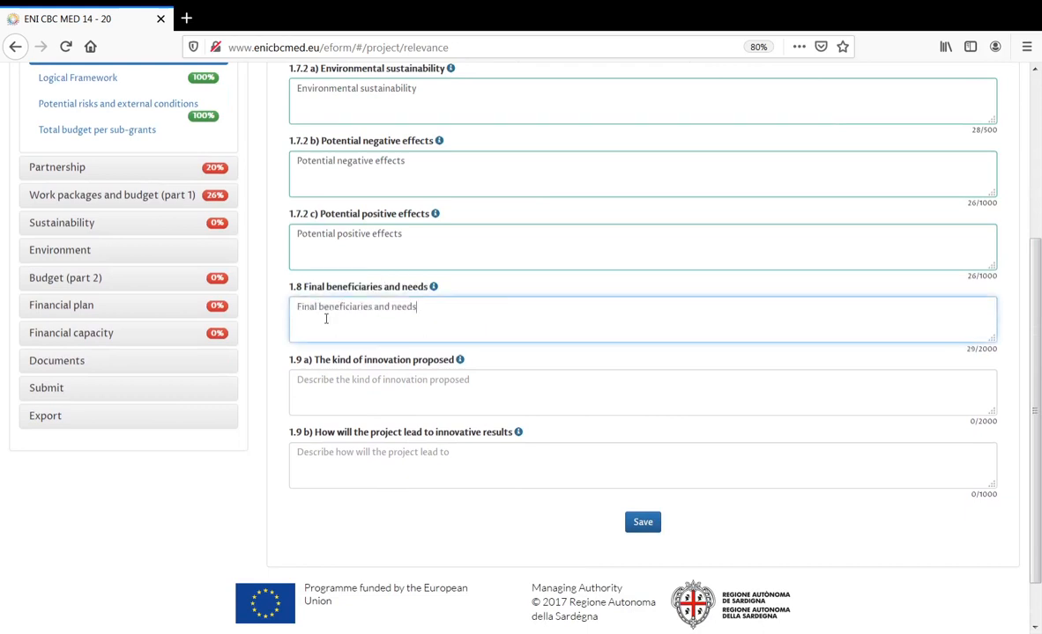
{"action": "left_click_drag", "start_coordinate": [453, 365], "coordinate": [316, 365]}
{"action": "key", "text": "ctrl+c"}
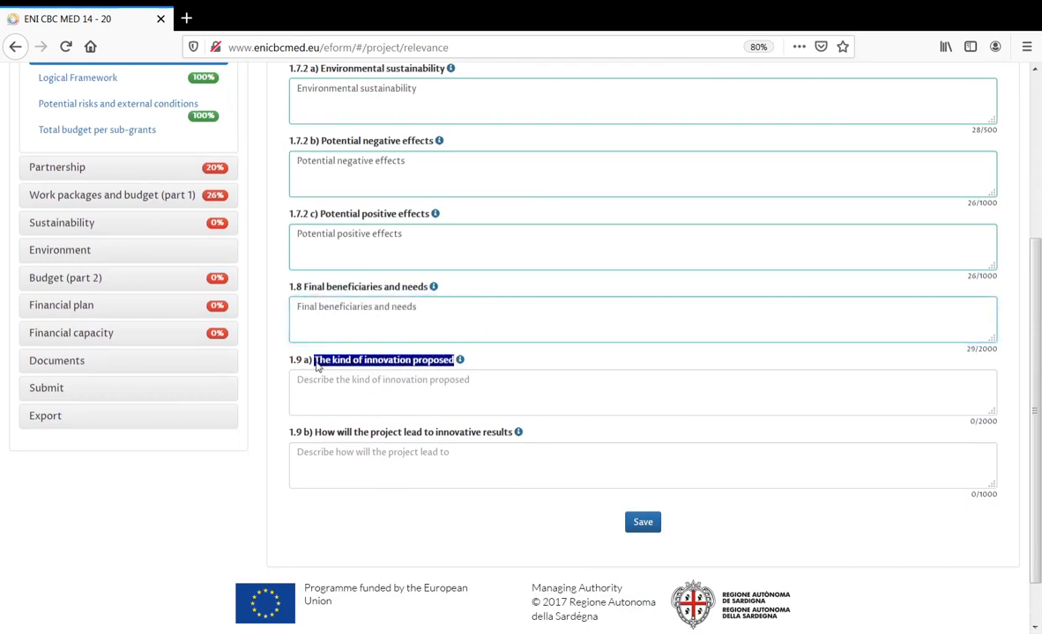
{"action": "left_click", "coordinate": [329, 382]}
{"action": "key", "text": "ctrl+v"}
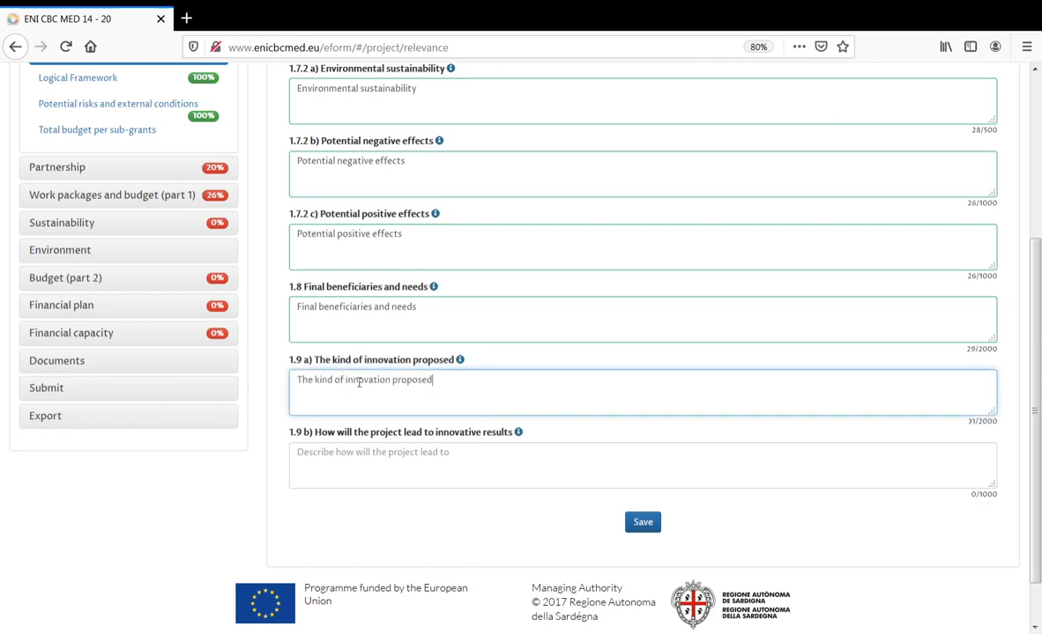
{"action": "left_click_drag", "start_coordinate": [511, 435], "coordinate": [318, 437]}
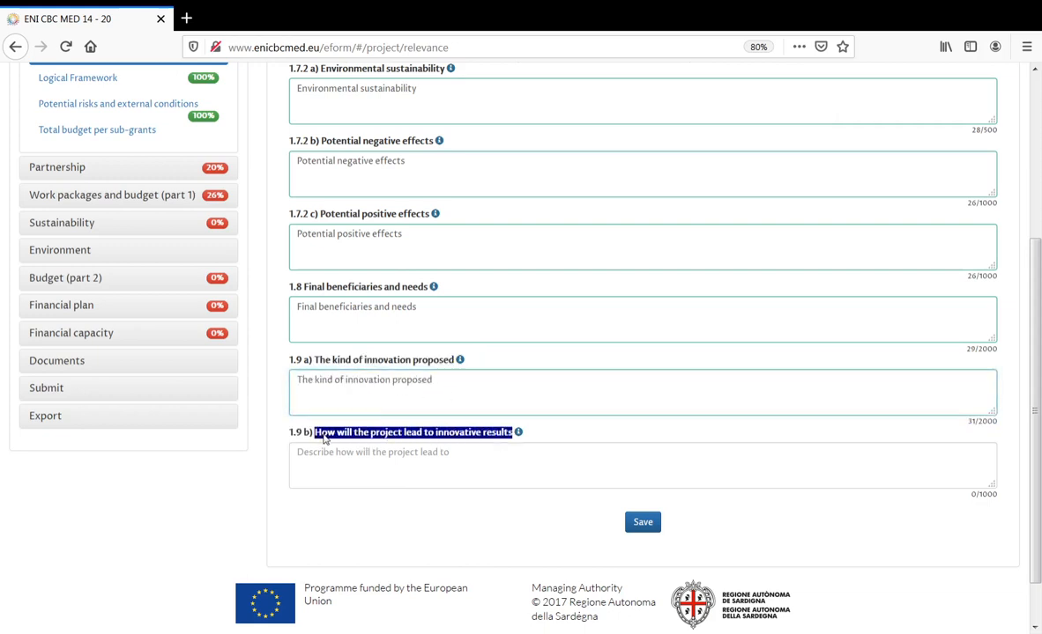
{"action": "key", "text": "ctrl+c"}
{"action": "left_click", "coordinate": [352, 454]}
{"action": "key", "text": "ctrl+v"}
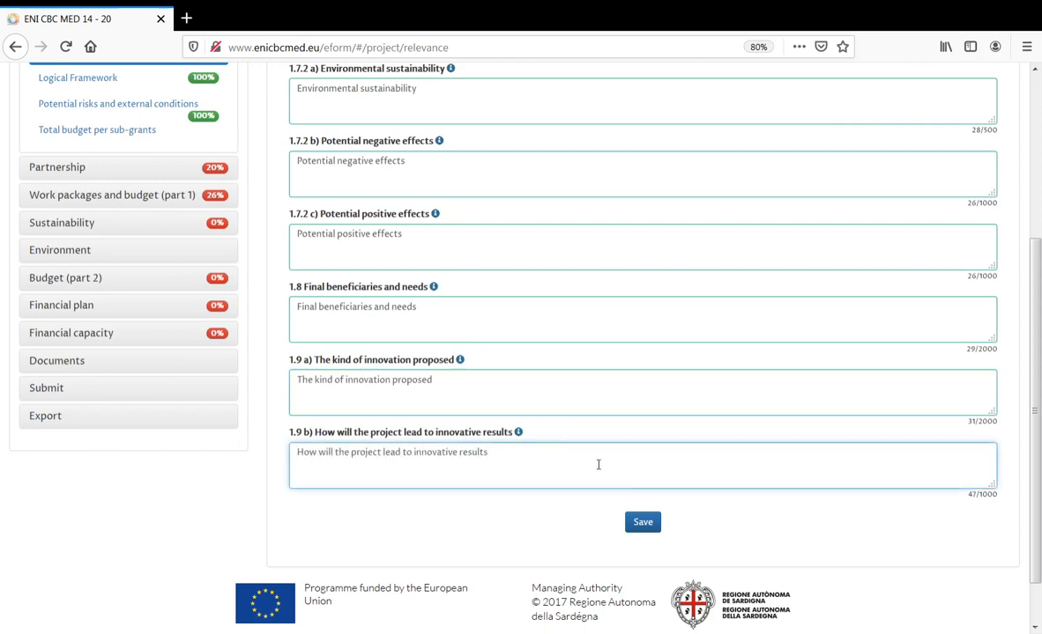
{"action": "left_click", "coordinate": [644, 523]}
{"action": "scroll", "coordinate": [637, 276], "scroll_direction": "up", "scroll_amount": 3}
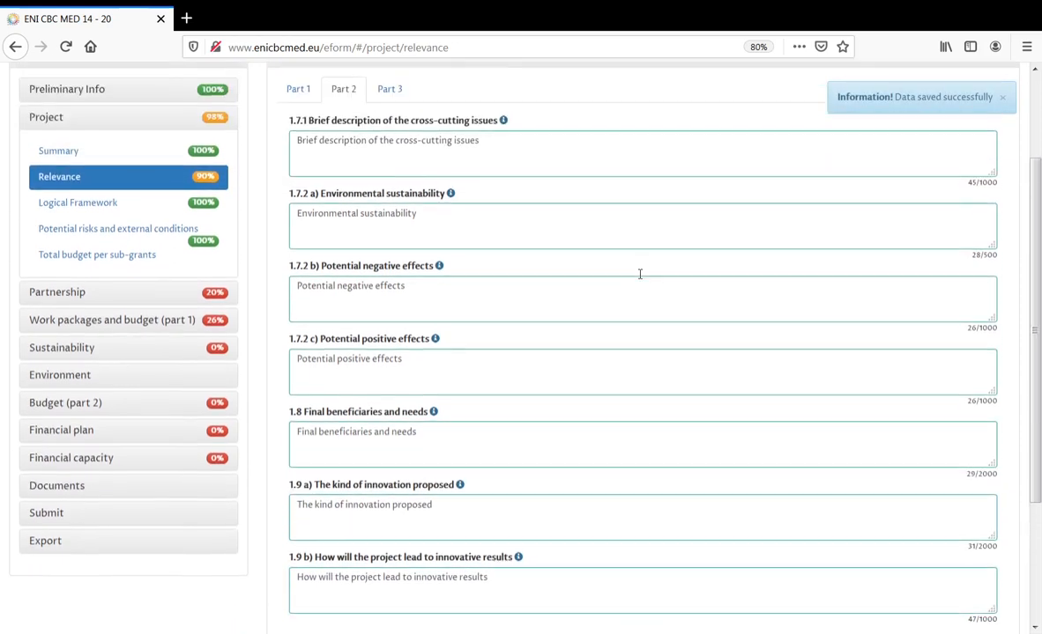
{"action": "scroll", "coordinate": [640, 274], "scroll_direction": "up", "scroll_amount": 2}
- In Relevance Part 3, enter 'Other proposal' in field 1.10 b) and save
{"action": "left_click", "coordinate": [389, 153]}
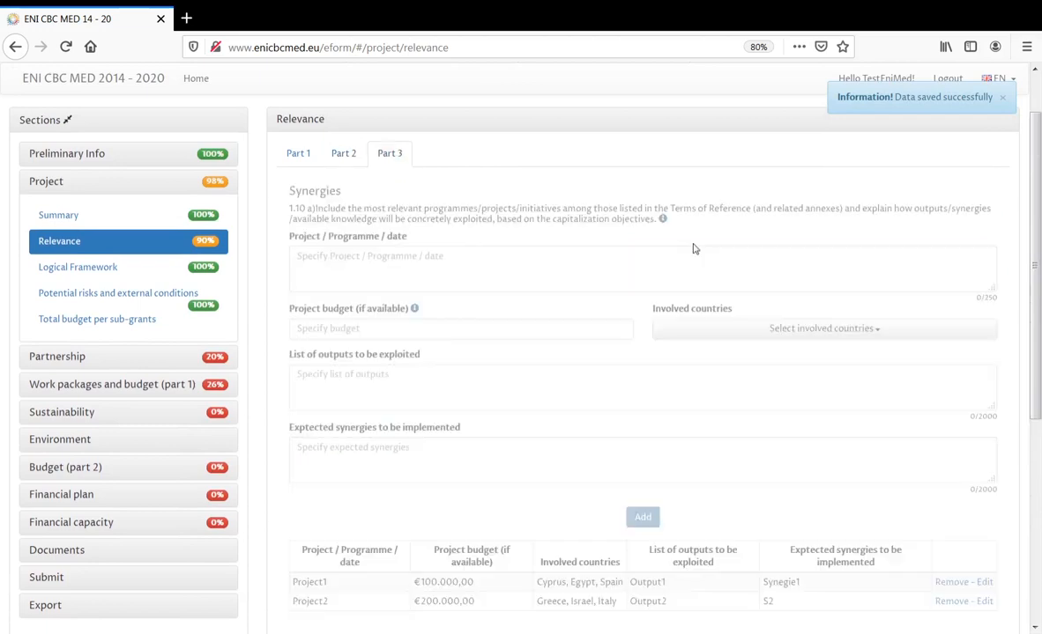
{"action": "scroll", "coordinate": [617, 317], "scroll_direction": "down", "scroll_amount": 3}
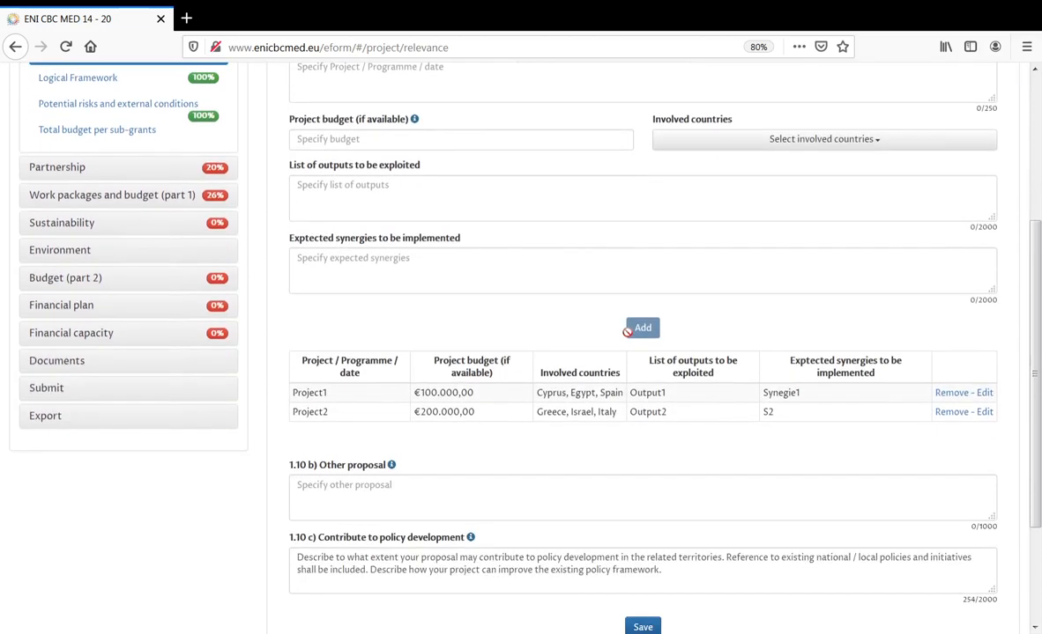
{"action": "scroll", "coordinate": [628, 331], "scroll_direction": "down", "scroll_amount": 2}
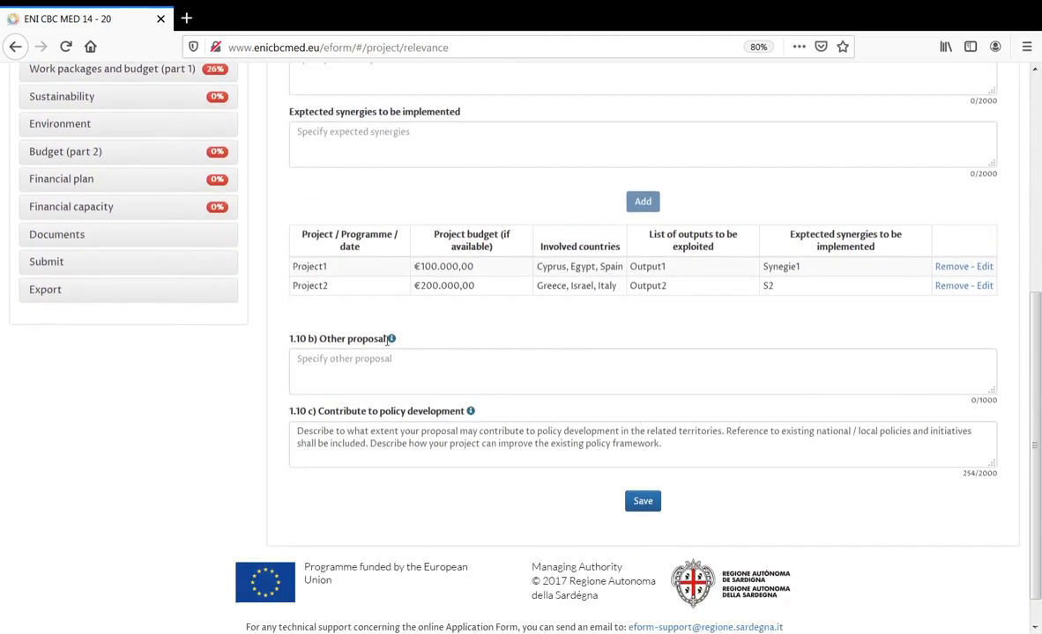
{"action": "left_click_drag", "start_coordinate": [386, 342], "coordinate": [323, 346]}
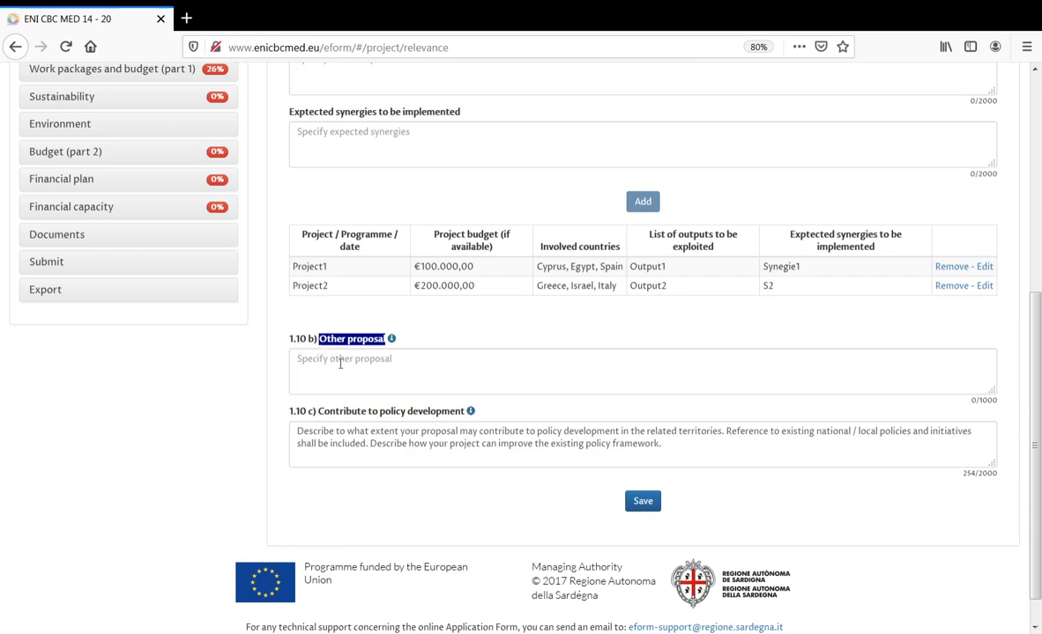
{"action": "left_click", "coordinate": [340, 364]}
{"action": "key", "text": "ctrl+v"}
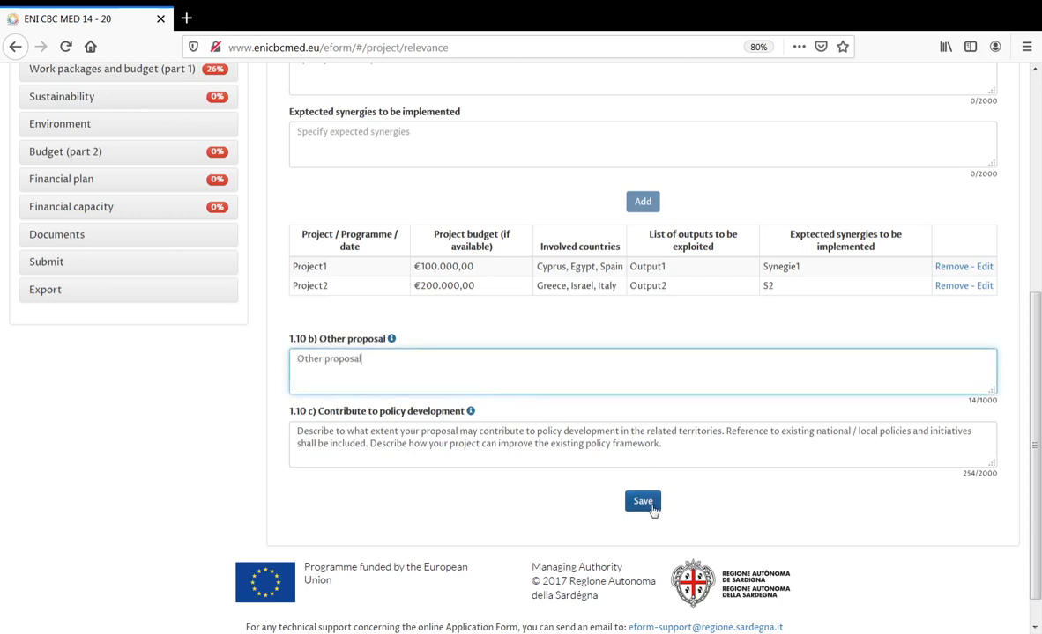
{"action": "left_click", "coordinate": [642, 501]}
{"action": "scroll", "coordinate": [636, 436], "scroll_direction": "up", "scroll_amount": 5}
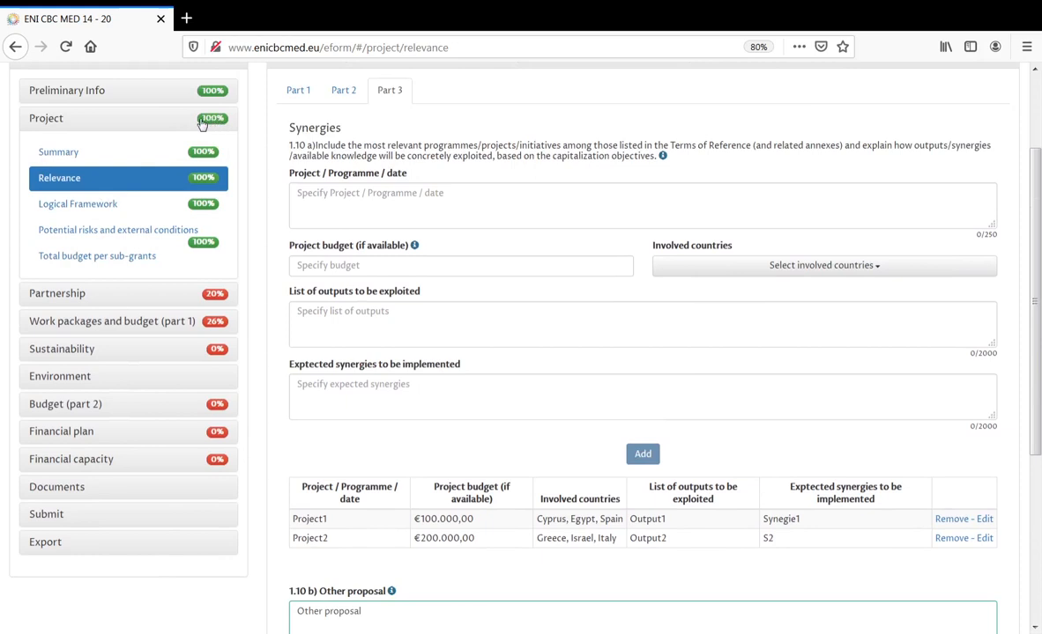
- Open the Applicant's edit form under Partnership, then go to the Preliminary Info page
{"action": "left_click", "coordinate": [204, 123]}
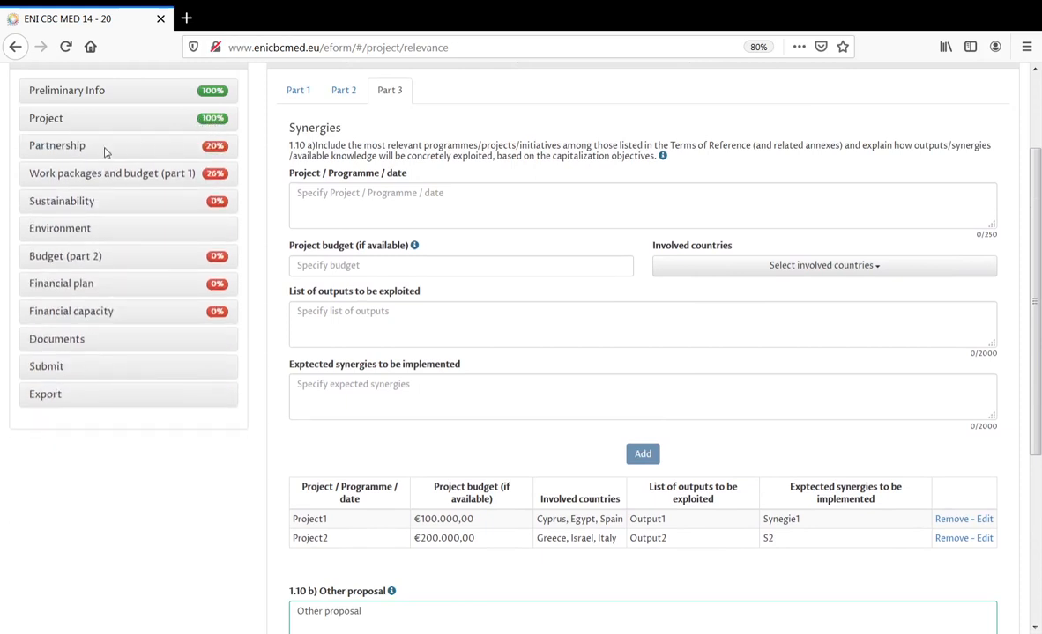
{"action": "left_click", "coordinate": [216, 152]}
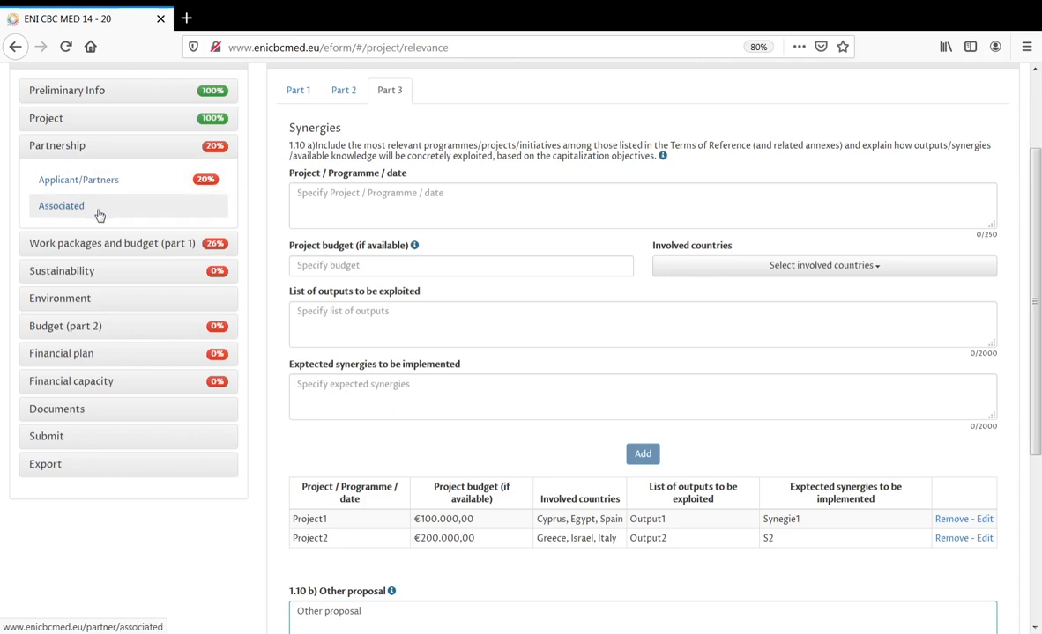
{"action": "left_click", "coordinate": [92, 181]}
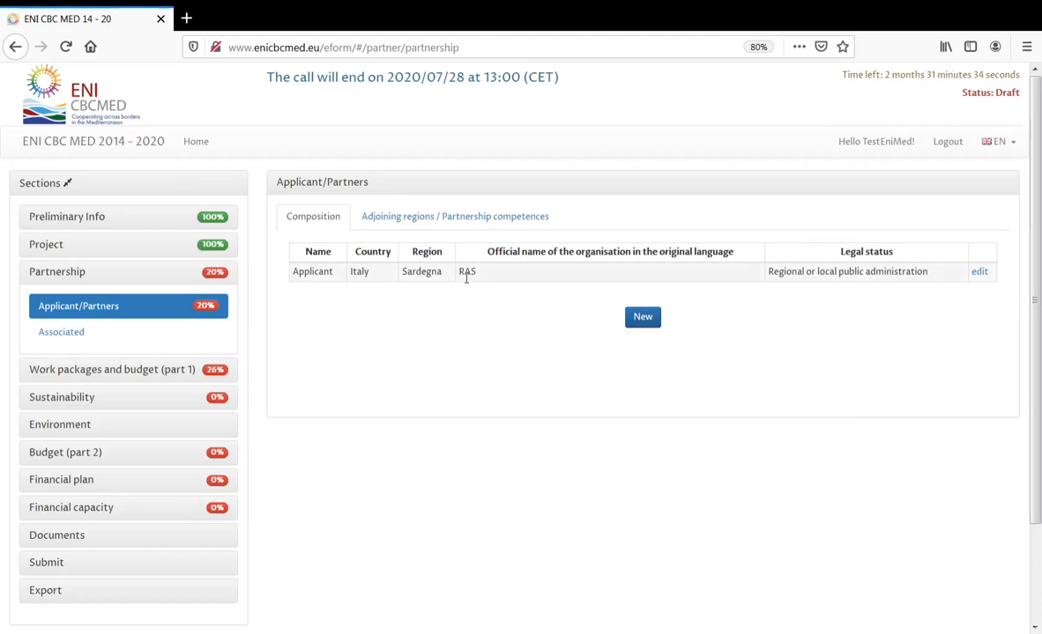
{"action": "left_click", "coordinate": [93, 220]}
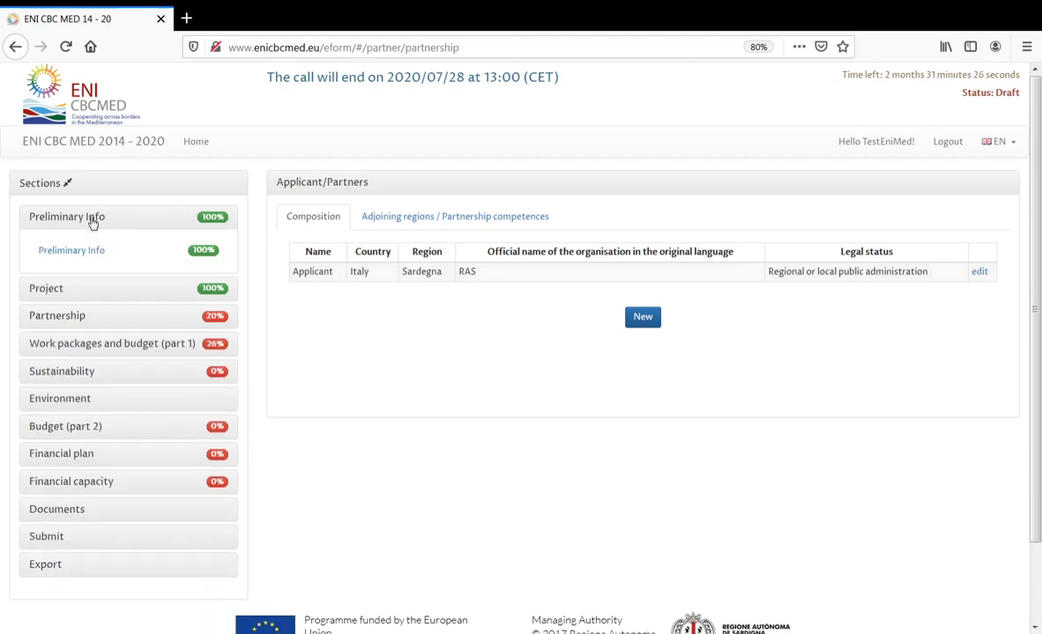
{"action": "left_click", "coordinate": [77, 317]}
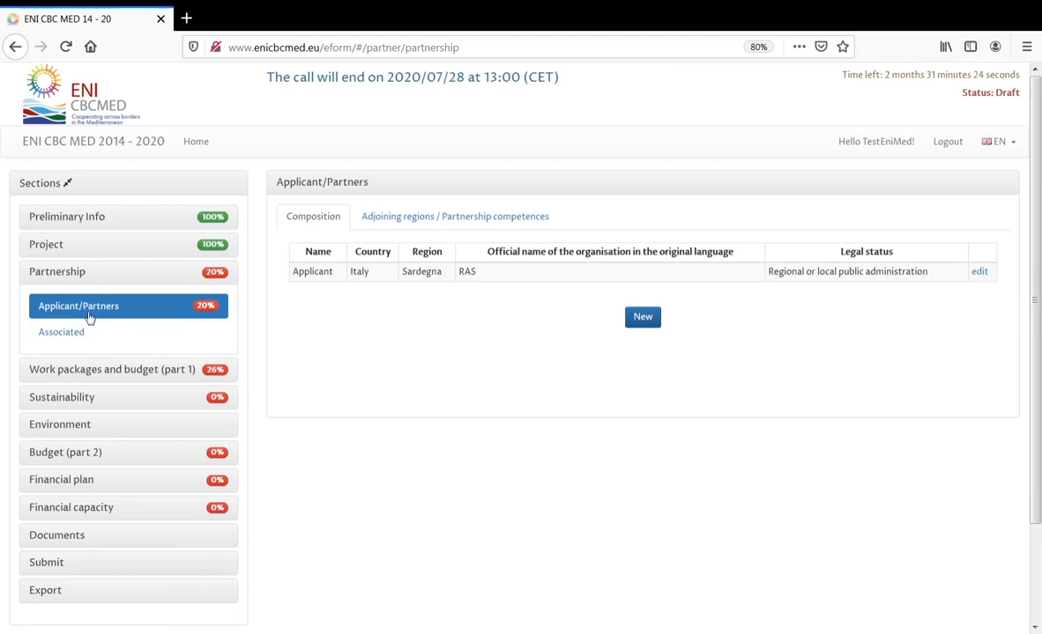
{"action": "left_click", "coordinate": [980, 272]}
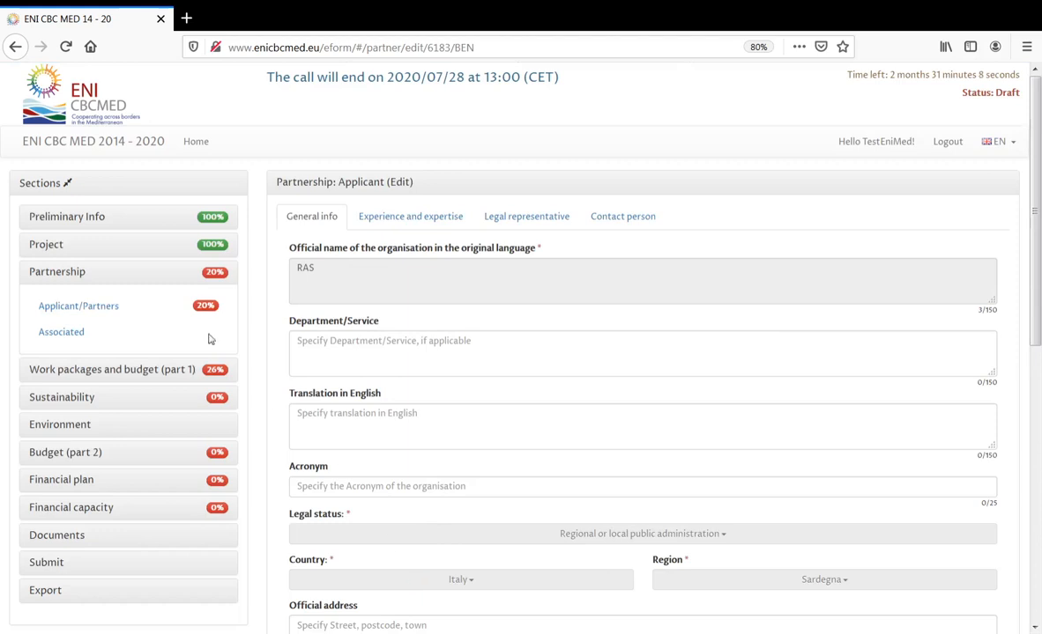
{"action": "left_click", "coordinate": [87, 220]}
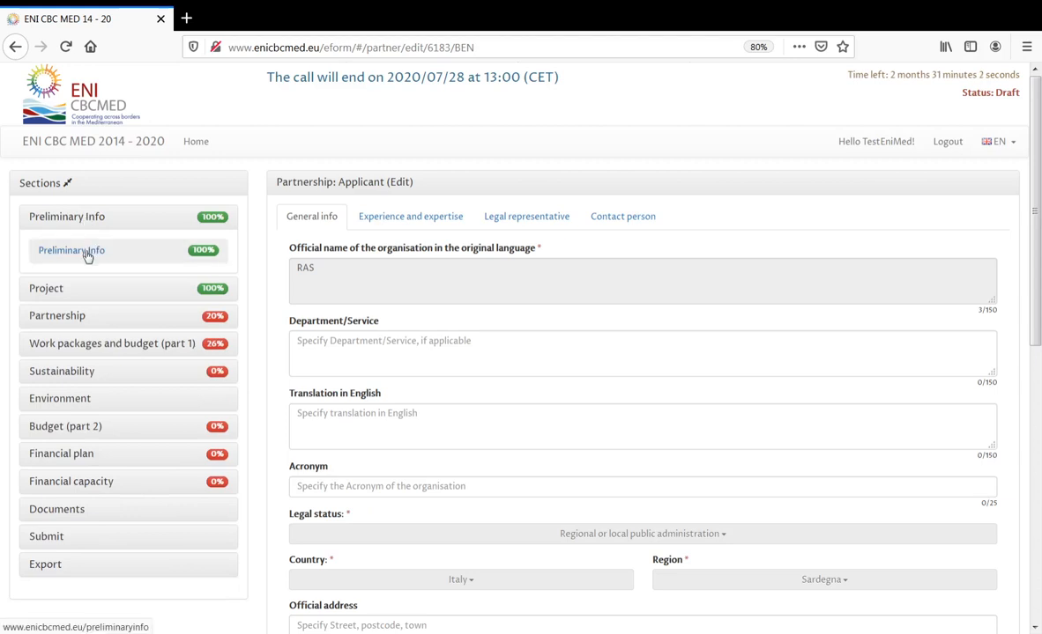
{"action": "left_click", "coordinate": [87, 254]}
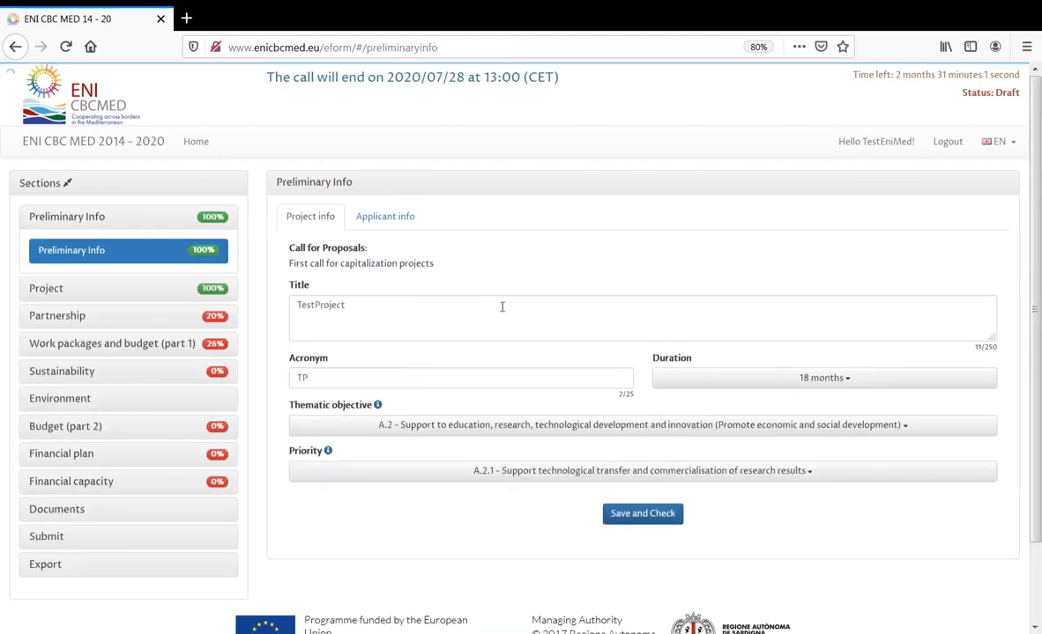
- Rename the applicant organisation to RAS-test in Applicant info and save and check
{"action": "left_click", "coordinate": [405, 217]}
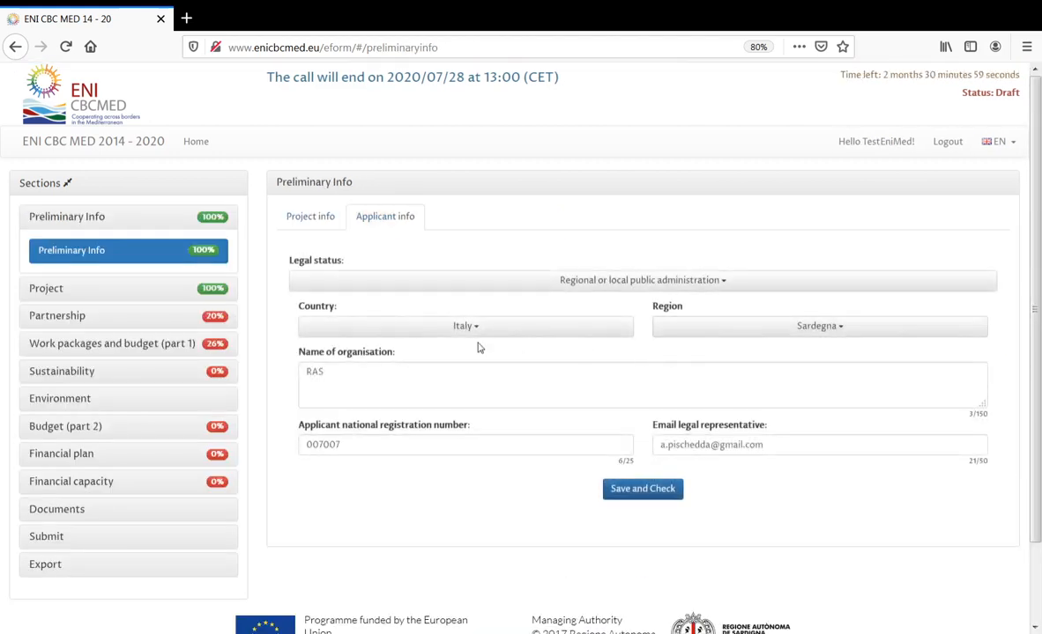
{"action": "left_click", "coordinate": [440, 371]}
{"action": "type", "text": "RAS"}
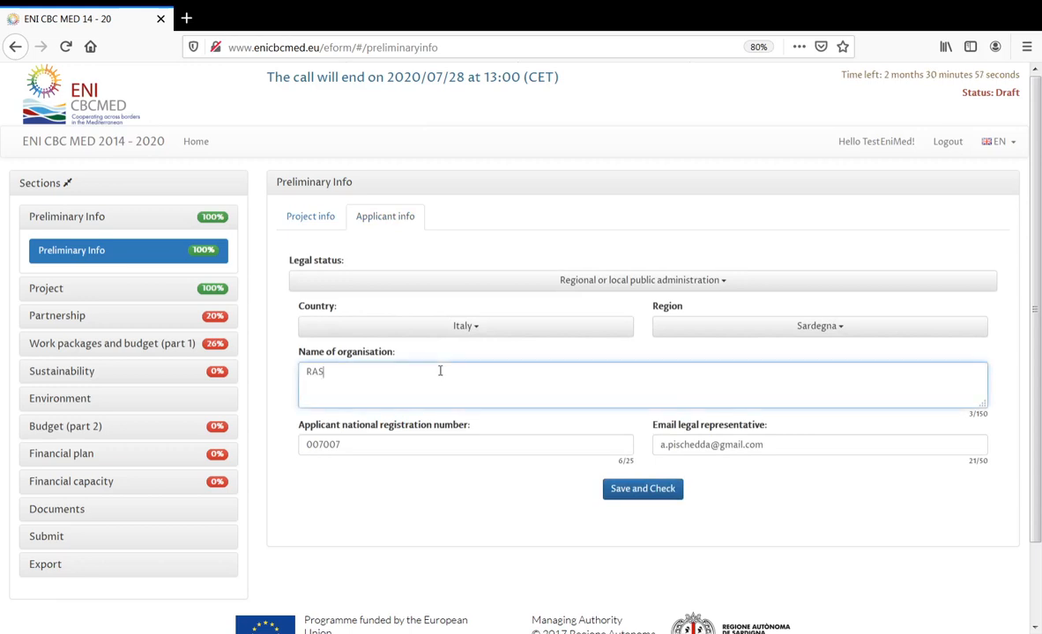
{"action": "type", "text": "-"}
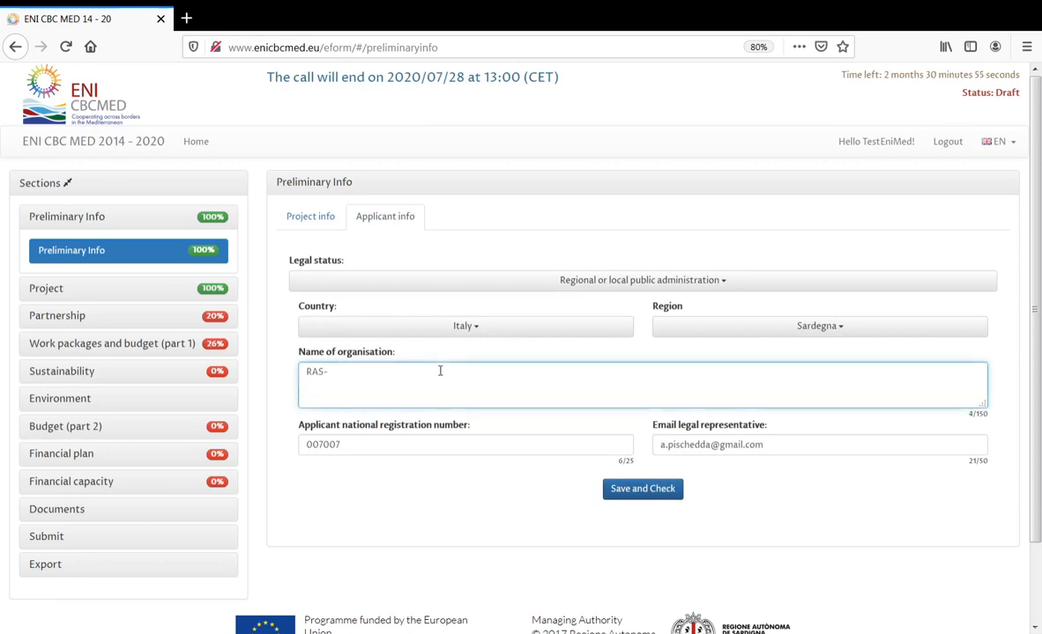
{"action": "type", "text": "test"}
{"action": "left_click", "coordinate": [633, 491]}
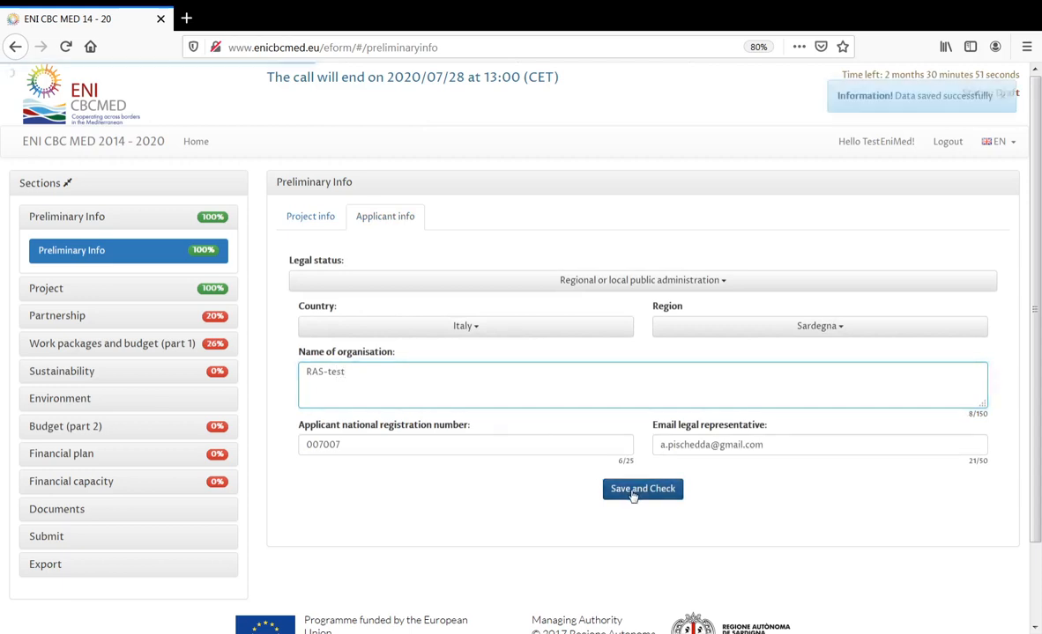
- Confirm RAS-test now appears in the Applicant/Partners table
{"action": "left_click", "coordinate": [61, 316]}
{"action": "left_click", "coordinate": [81, 313]}
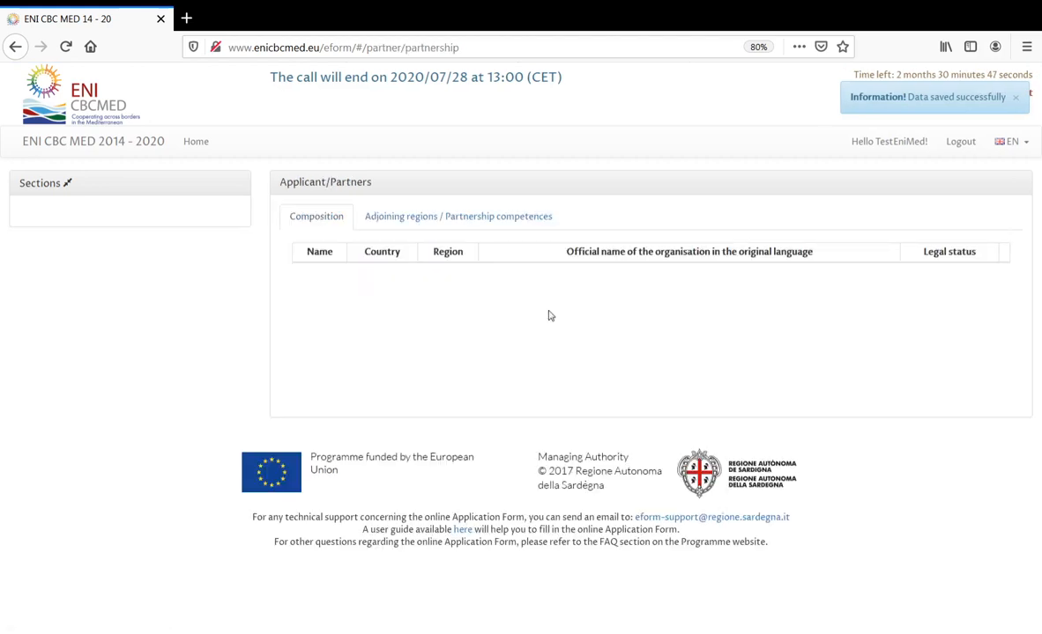
{"action": "left_click_drag", "start_coordinate": [506, 280], "coordinate": [457, 273]}
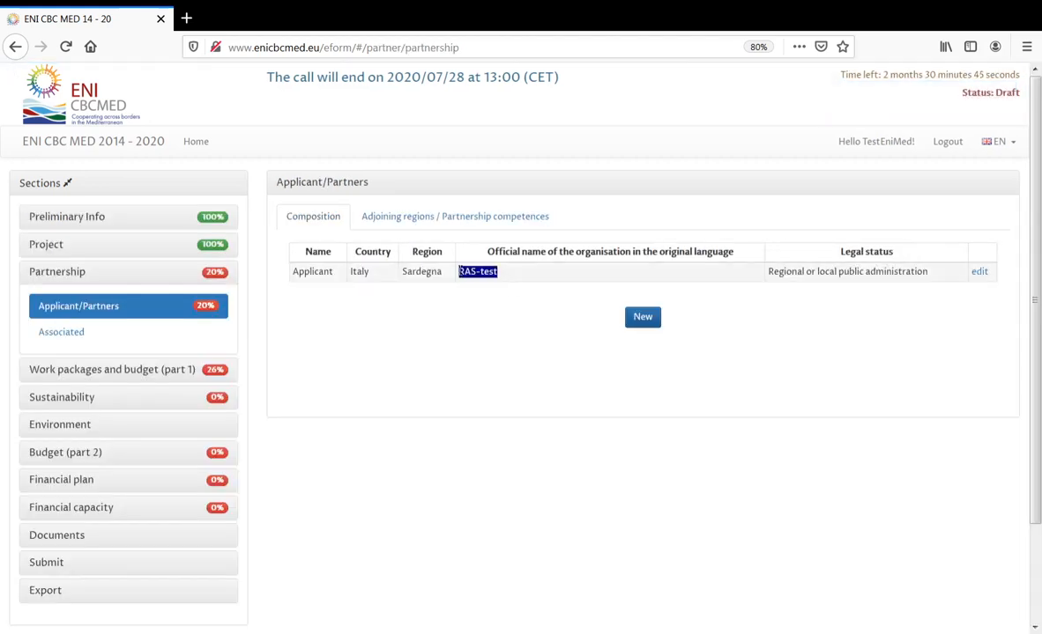
{"action": "left_click", "coordinate": [980, 275]}
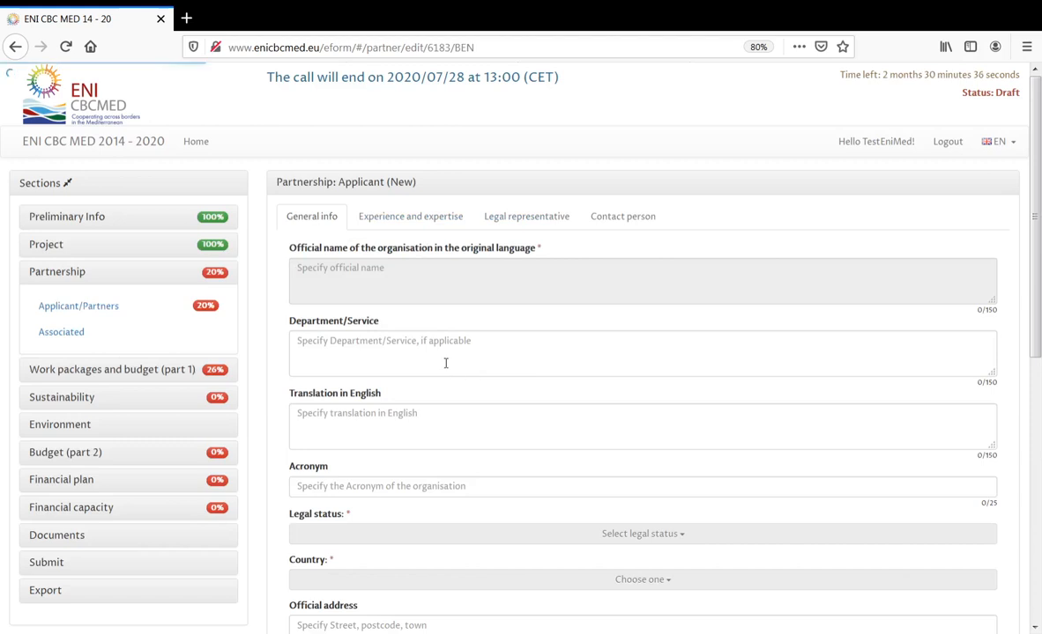
{"action": "left_click", "coordinate": [443, 343]}
{"action": "scroll", "coordinate": [443, 351], "scroll_direction": "down", "scroll_amount": 4}
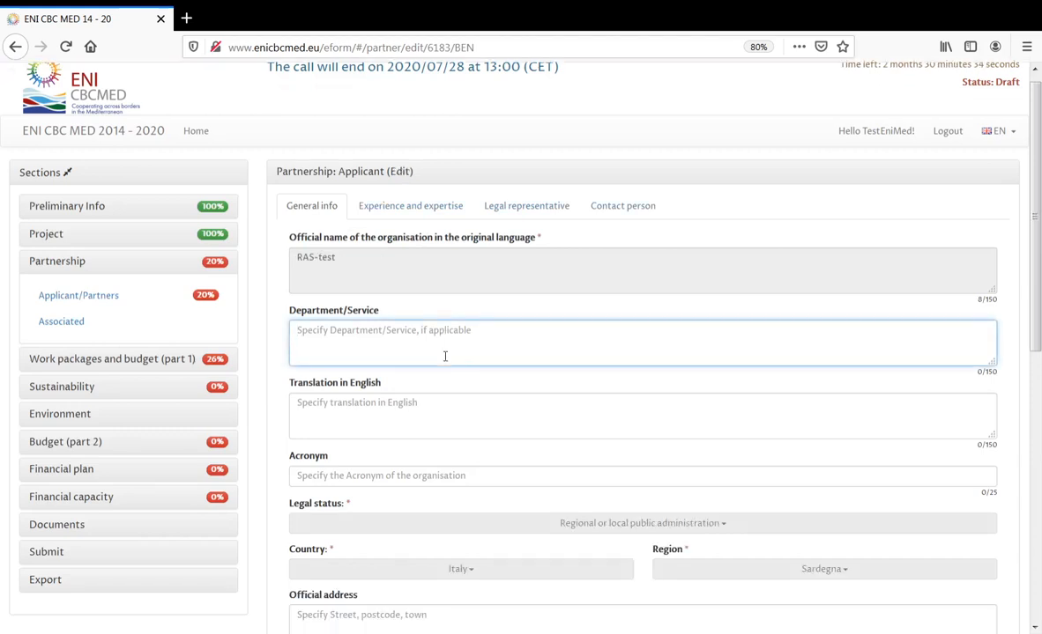
{"action": "scroll", "coordinate": [446, 368], "scroll_direction": "down", "scroll_amount": 5}
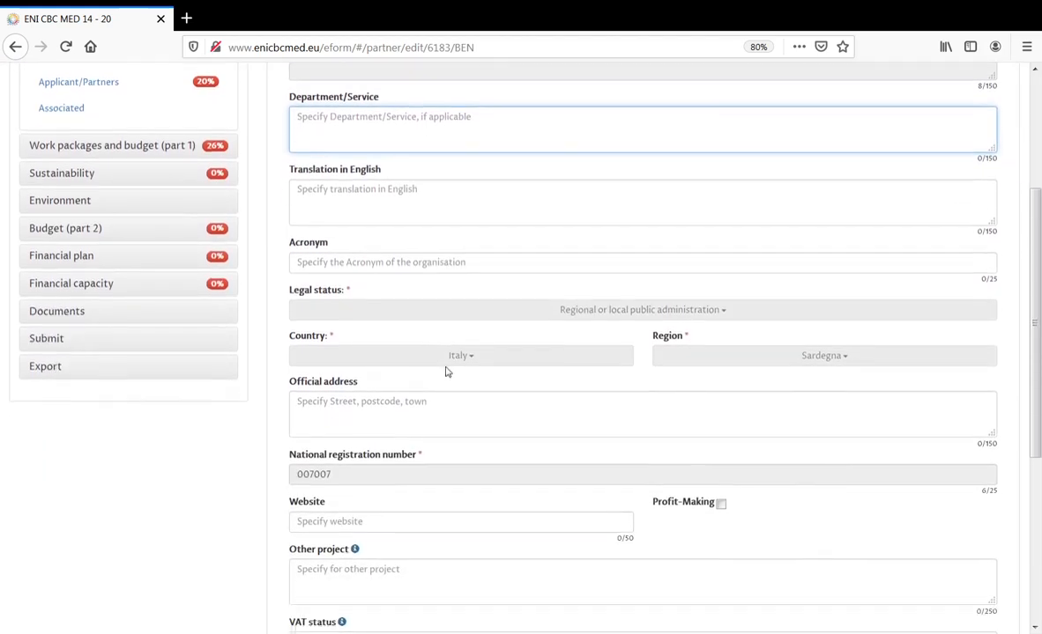
{"action": "scroll", "coordinate": [446, 370], "scroll_direction": "down", "scroll_amount": 1}
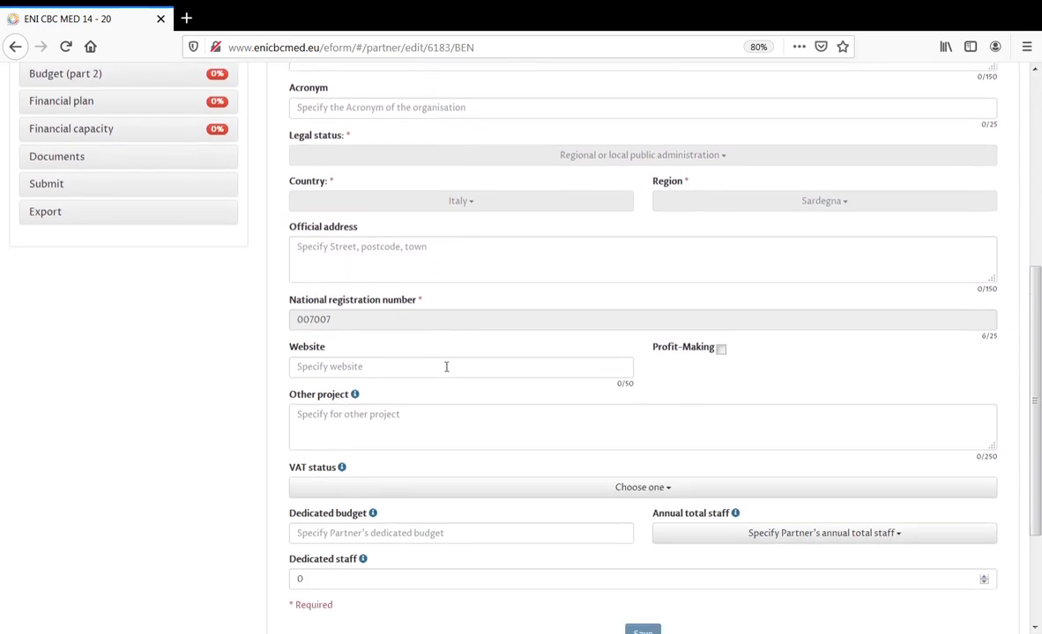
{"action": "scroll", "coordinate": [446, 367], "scroll_direction": "down", "scroll_amount": 2}
{"action": "scroll", "coordinate": [446, 369], "scroll_direction": "down", "scroll_amount": 2}
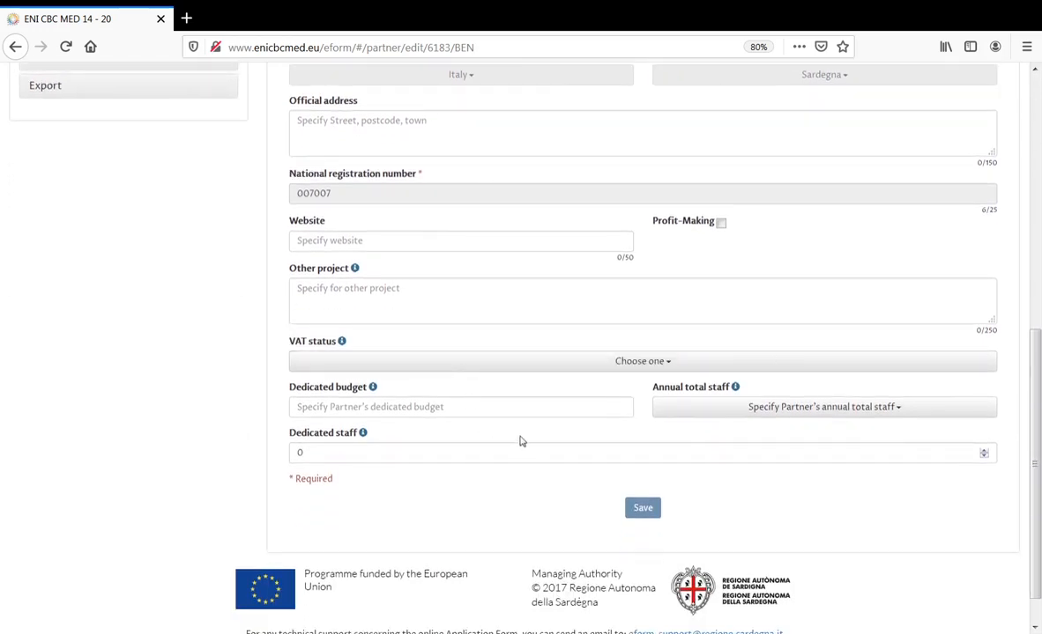
{"action": "left_click_drag", "start_coordinate": [1035, 488], "coordinate": [1036, 247]}
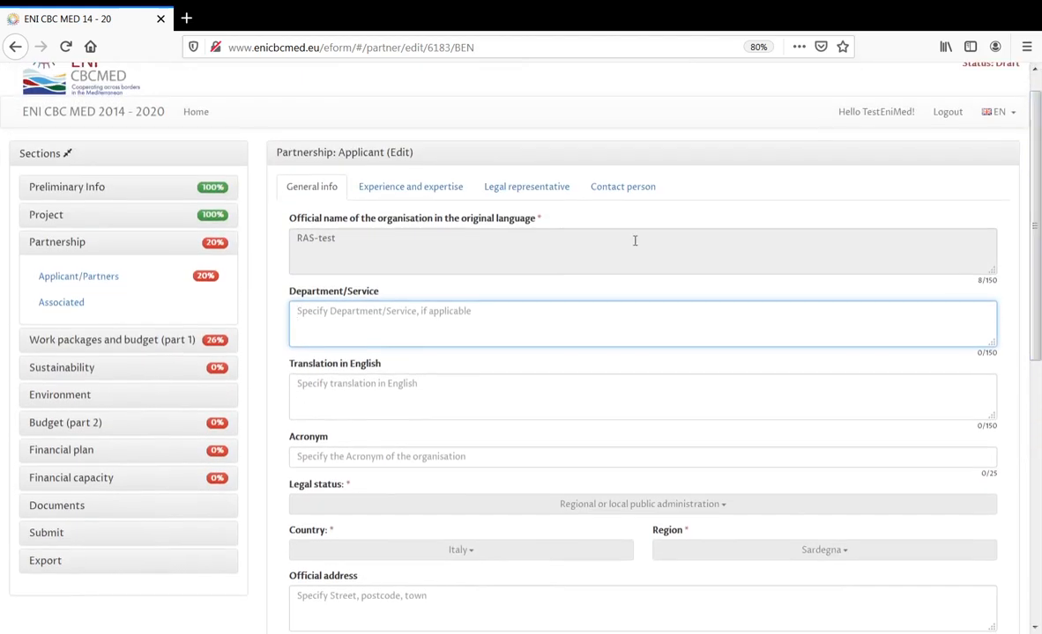
{"action": "left_click", "coordinate": [398, 198]}
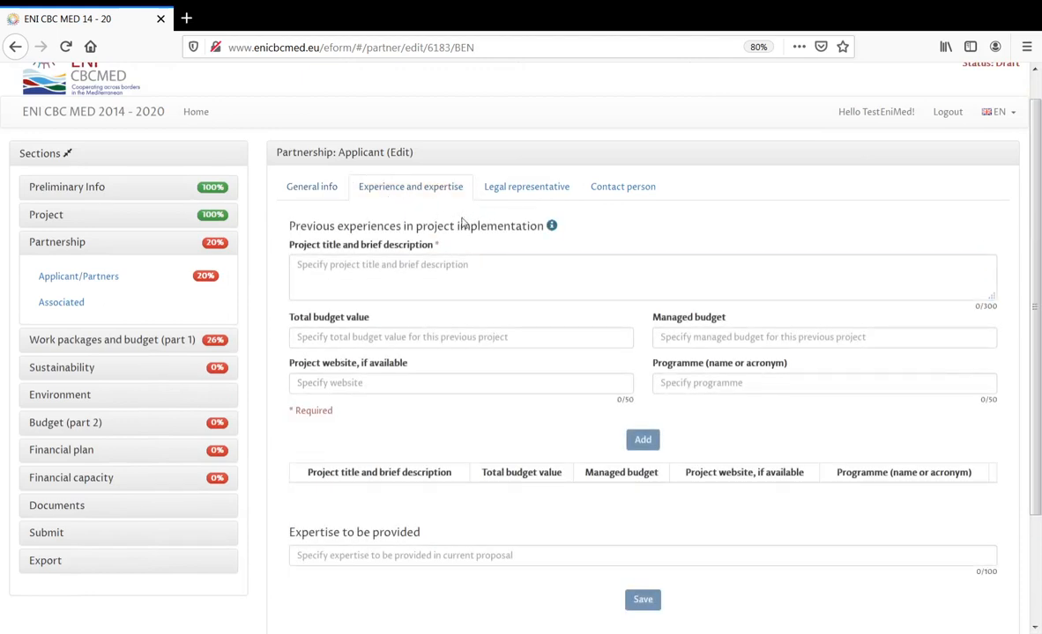
{"action": "mouse_move", "coordinate": [552, 227]}
{"action": "left_click", "coordinate": [531, 191]}
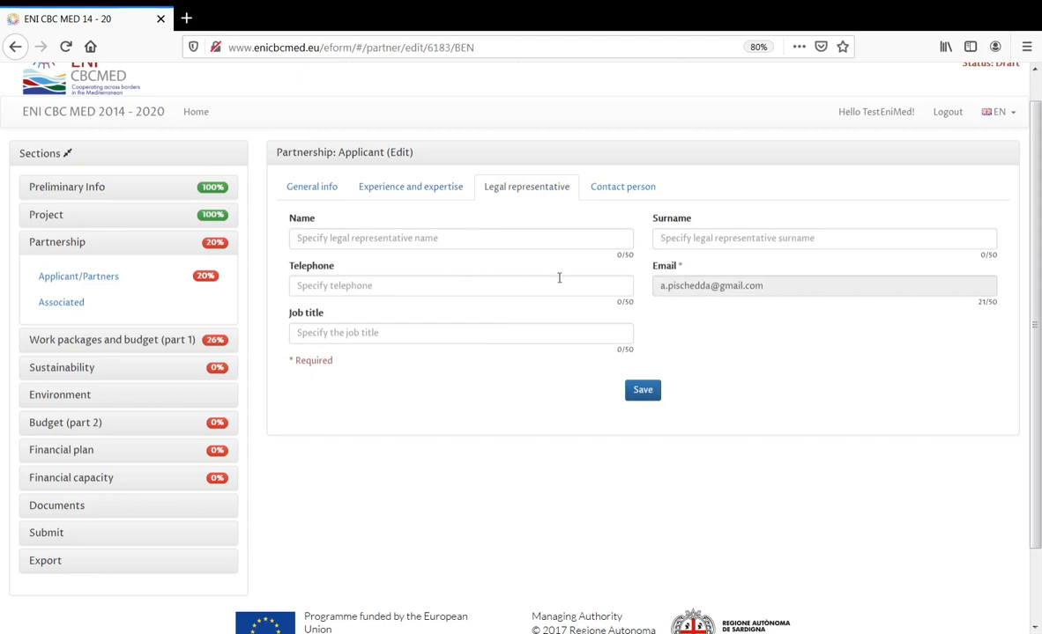
{"action": "left_click", "coordinate": [628, 192]}
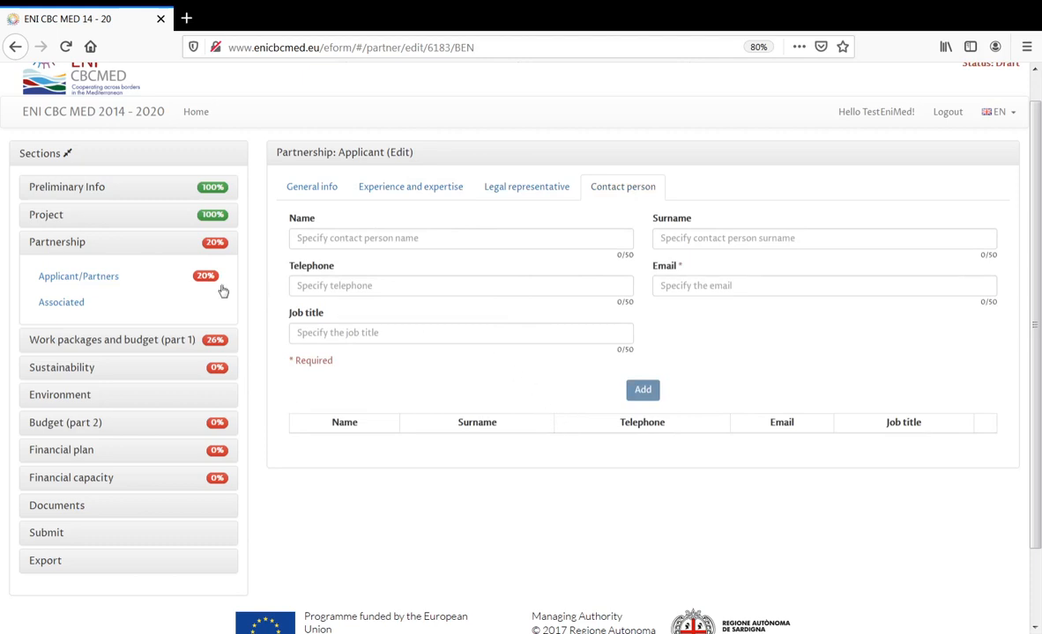
{"action": "left_click", "coordinate": [119, 279]}
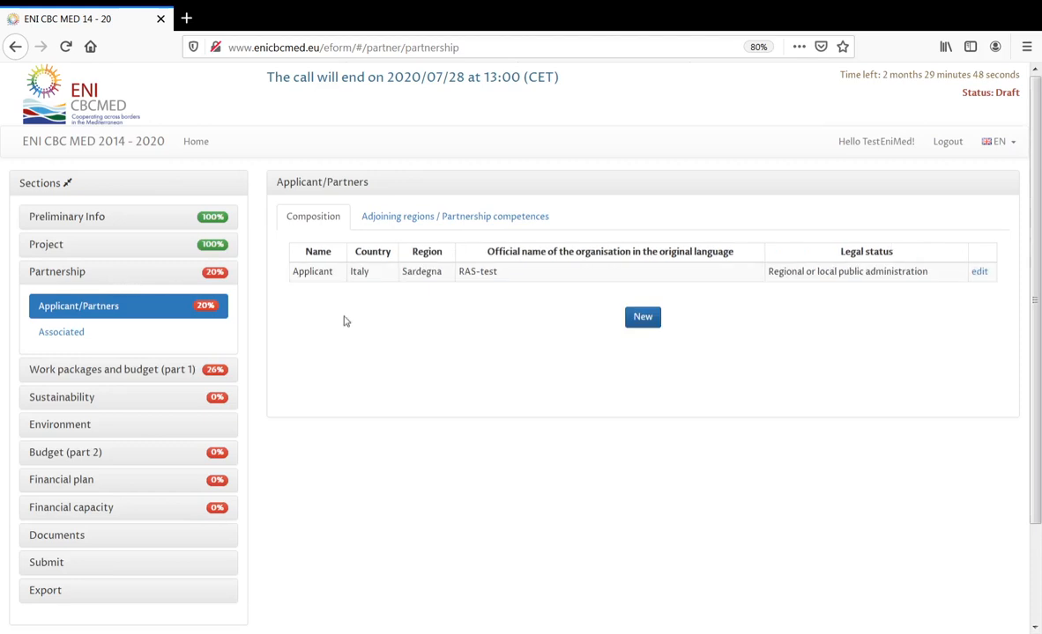
- Add new partner PP01 and enter 'PP one' as its official organisation name
{"action": "left_click", "coordinate": [643, 319]}
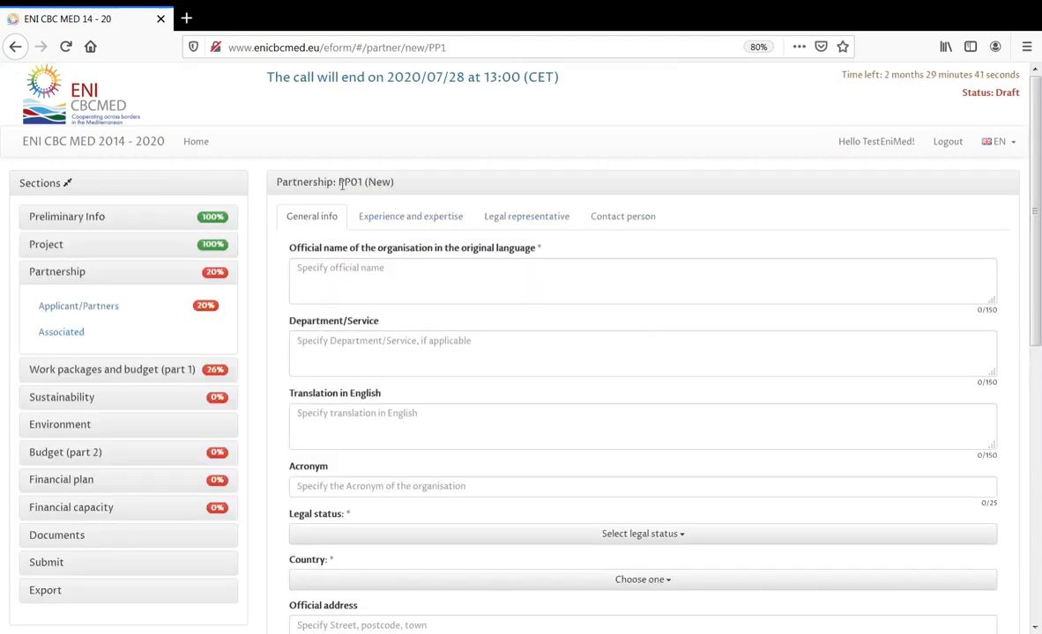
{"action": "left_click_drag", "start_coordinate": [341, 182], "coordinate": [360, 183]}
{"action": "left_click", "coordinate": [371, 268]}
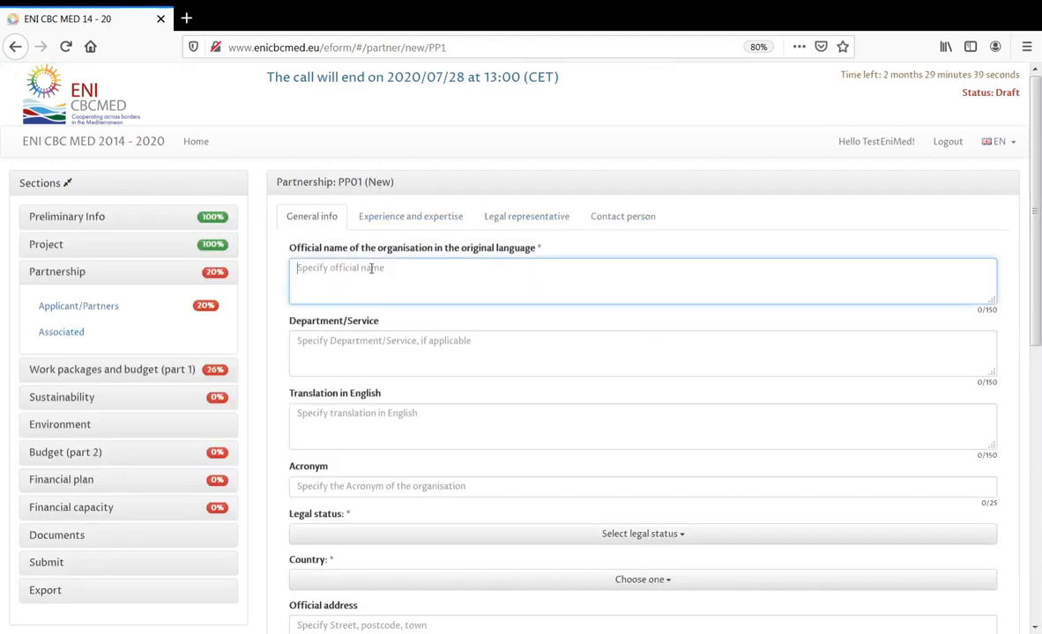
{"action": "type", "text": "PP"}
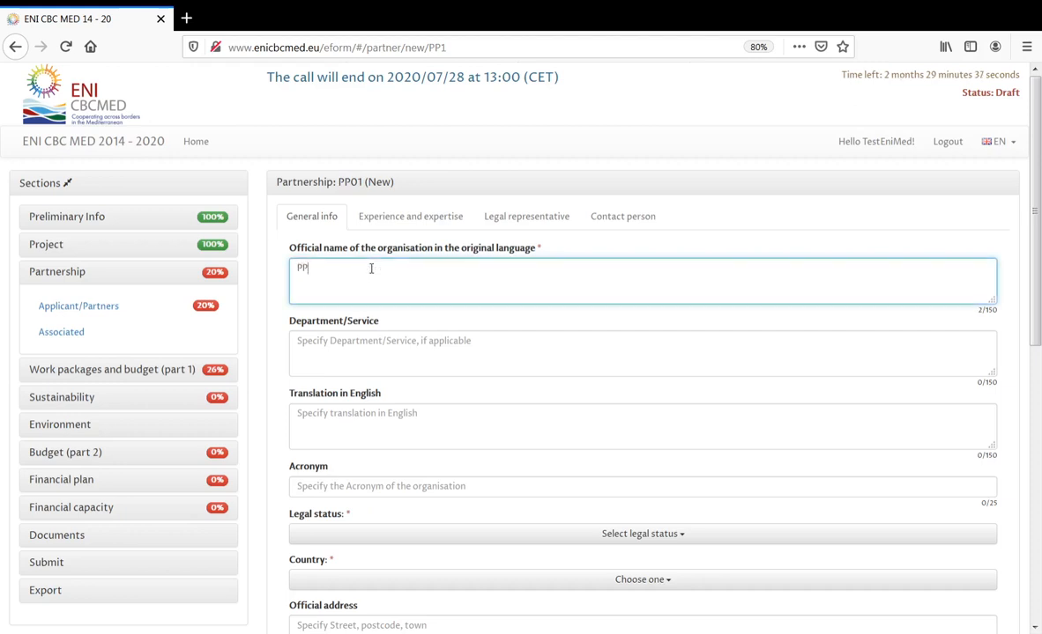
{"action": "type", "text": " one"}
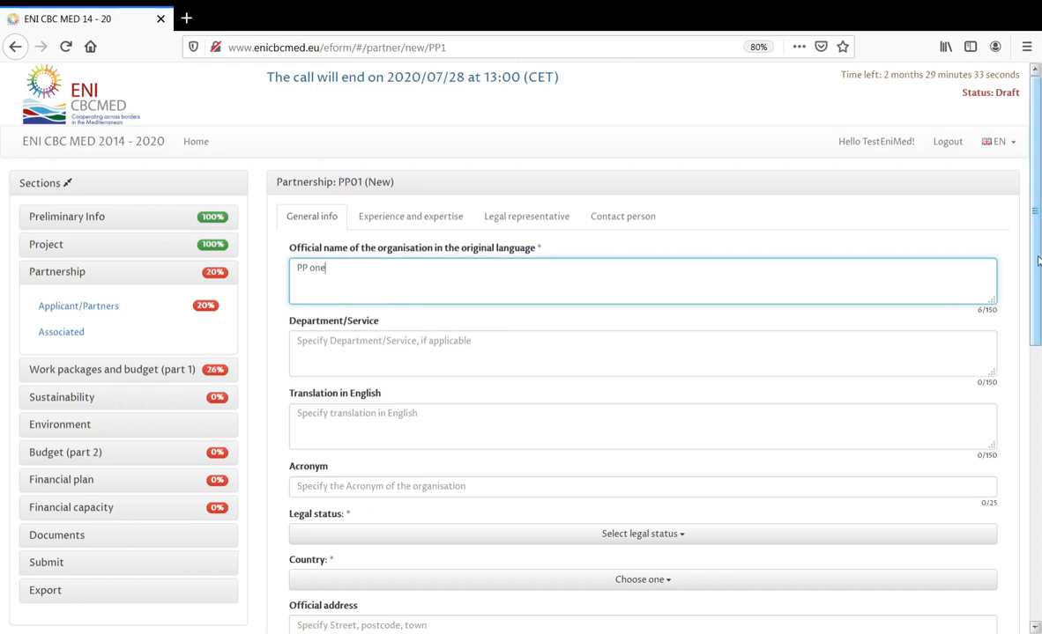
{"action": "mouse_move", "coordinate": [1037, 261]}
{"action": "left_mouse_down"}
{"action": "mouse_move", "coordinate": [1038, 481]}
{"action": "mouse_move", "coordinate": [1038, 264]}
{"action": "left_mouse_up"}
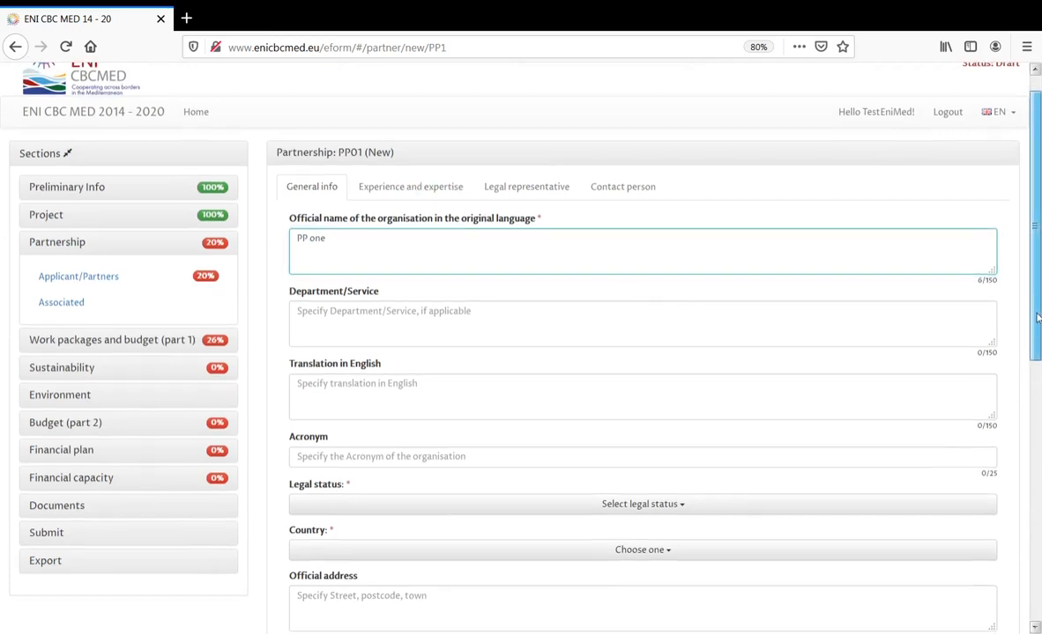
{"action": "left_click_drag", "start_coordinate": [1037, 325], "coordinate": [1039, 526]}
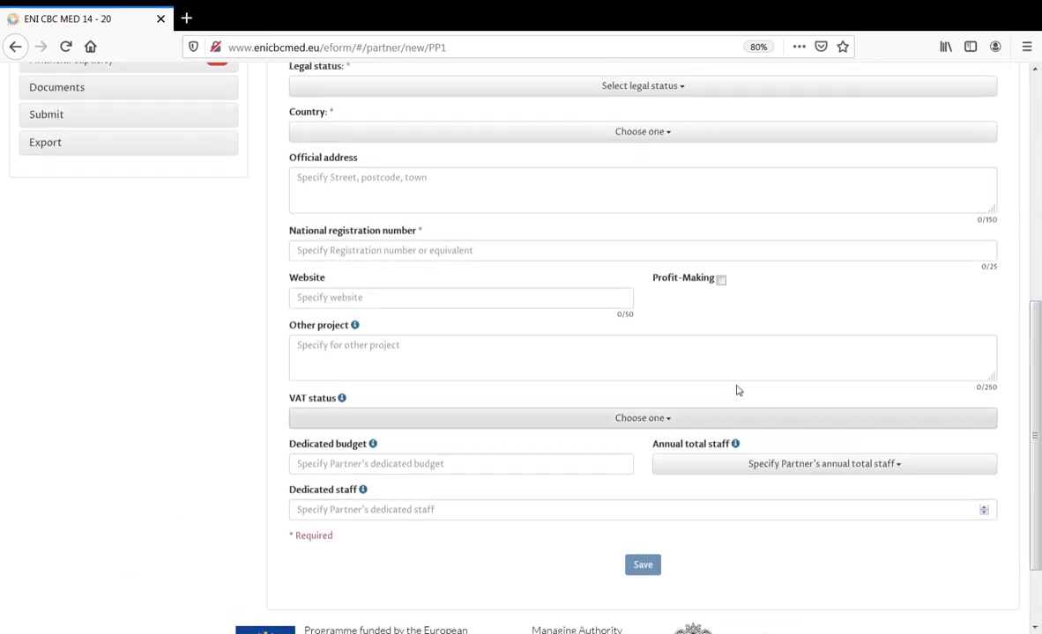
{"action": "left_click_drag", "start_coordinate": [1037, 425], "coordinate": [1040, 231]}
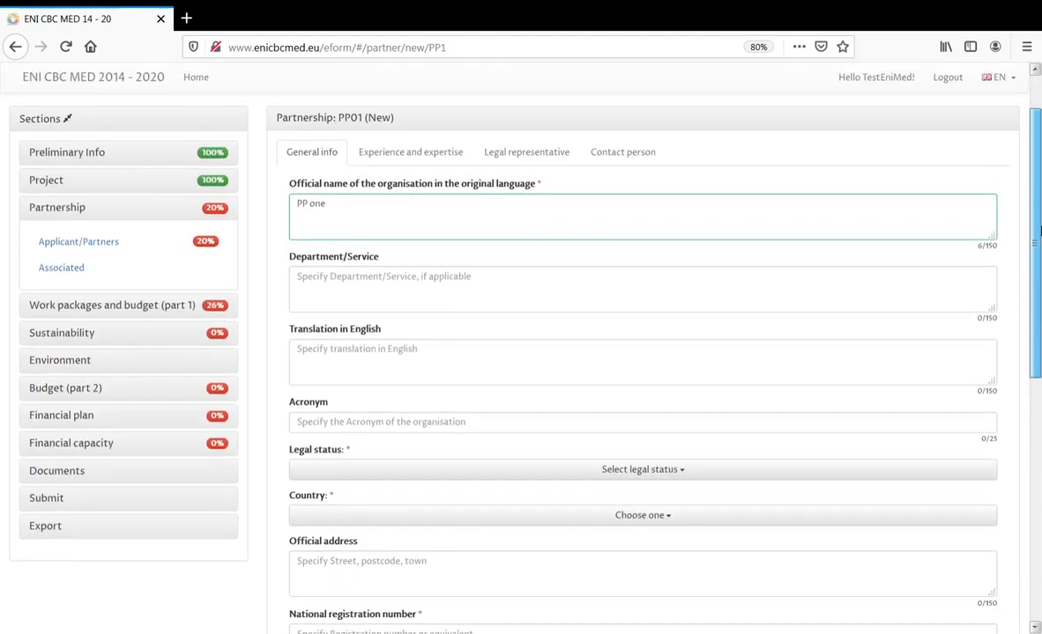
- Set legal status to Body governed by public law and the country initially to Cyprus
{"action": "left_click", "coordinate": [398, 468]}
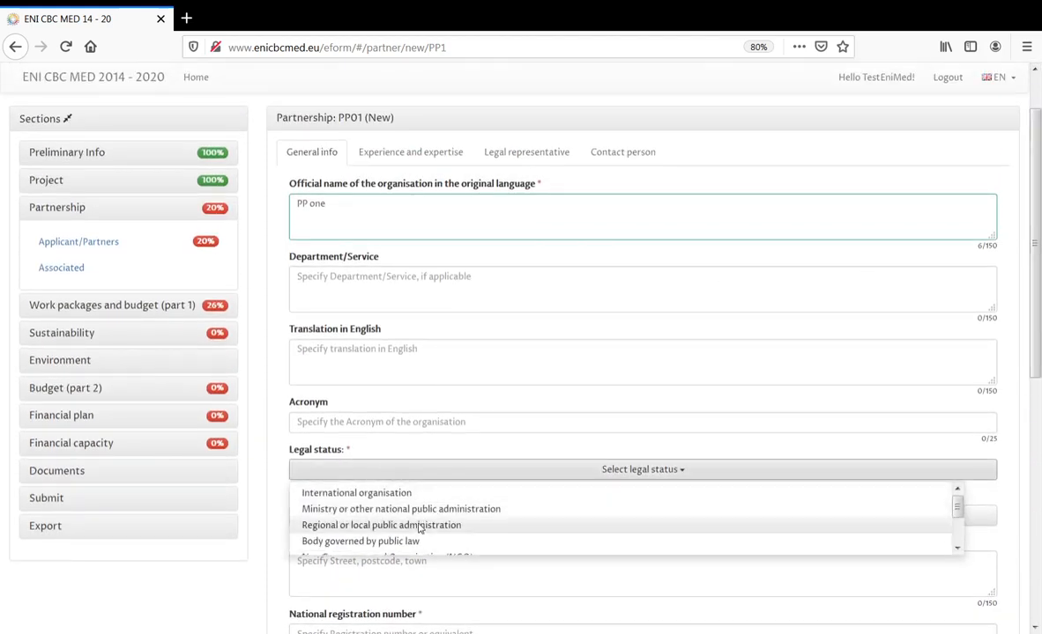
{"action": "left_click", "coordinate": [388, 541]}
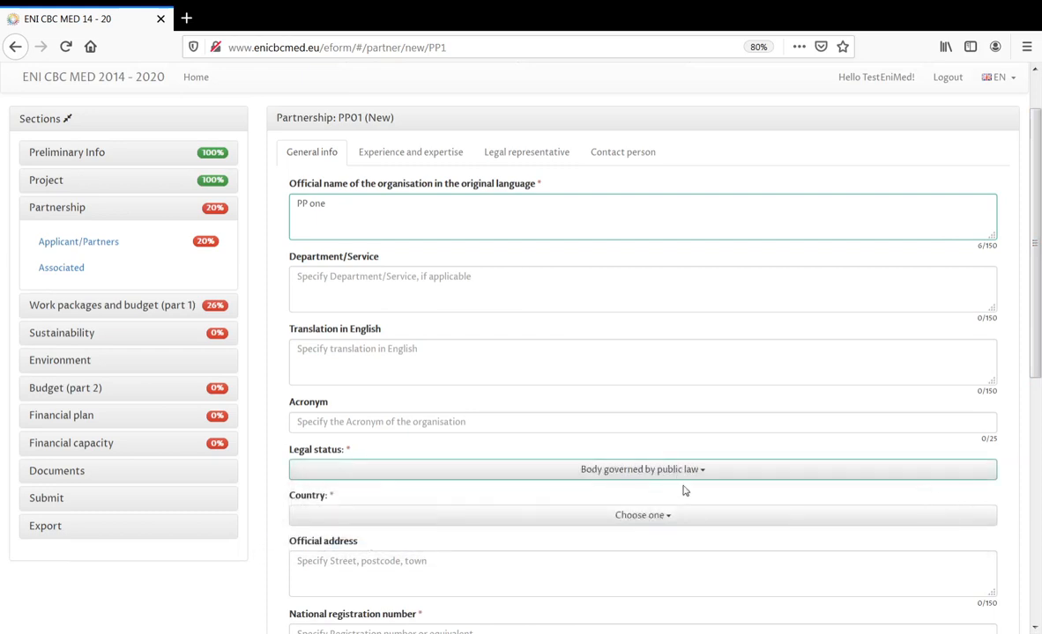
{"action": "left_click", "coordinate": [692, 519]}
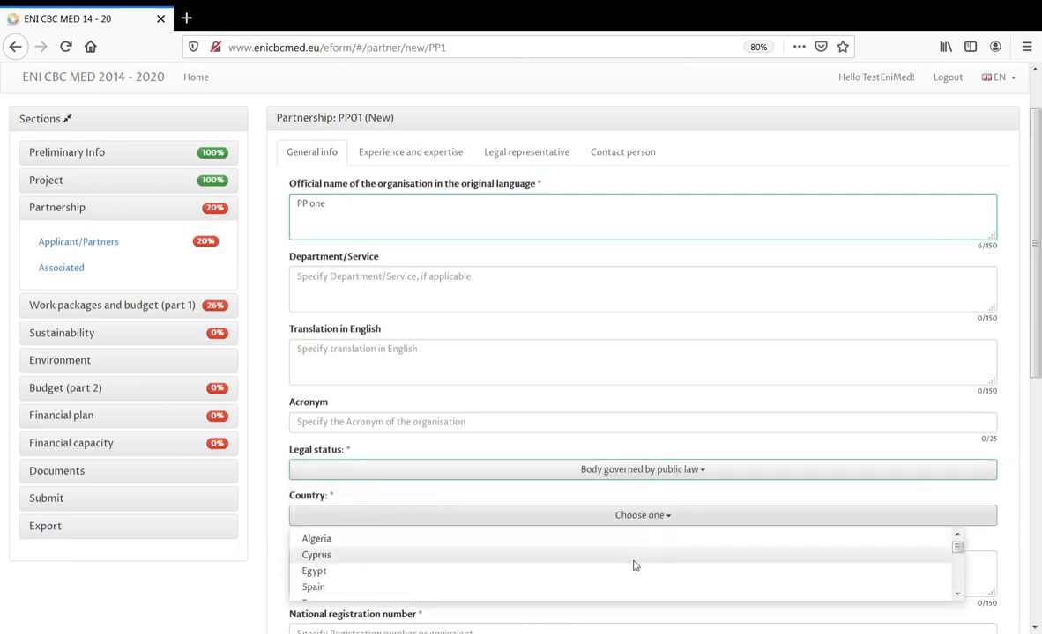
{"action": "left_click", "coordinate": [632, 559]}
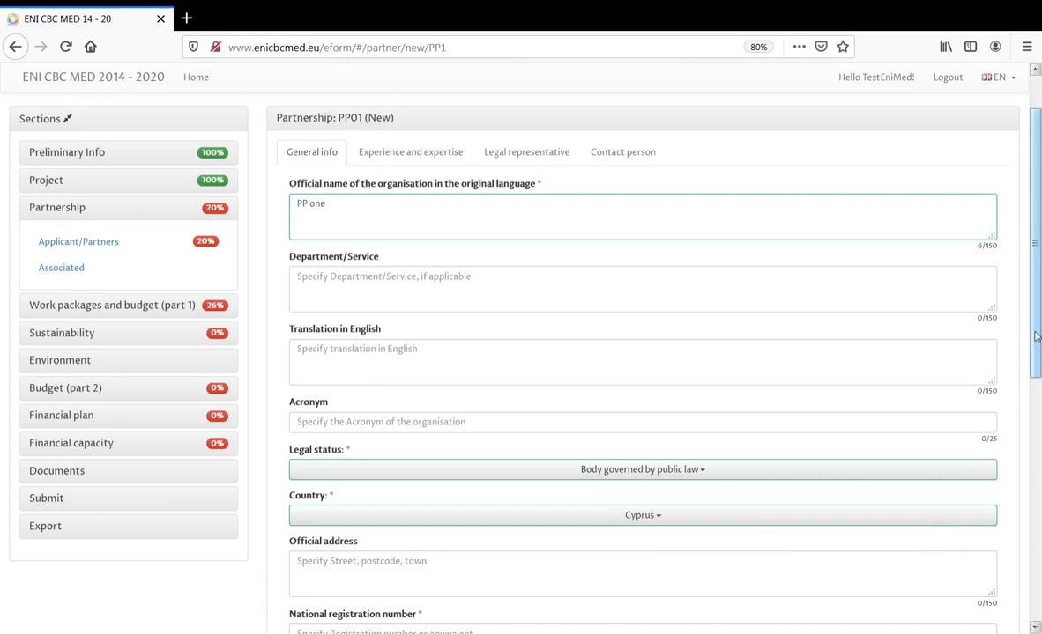
{"action": "scroll", "coordinate": [1038, 346], "scroll_direction": "down", "scroll_amount": 1}
{"action": "left_click_drag", "start_coordinate": [1038, 346], "coordinate": [1039, 435]}
- Switch the partner's country to Spain, then back to Cyprus
{"action": "left_click", "coordinate": [704, 319]}
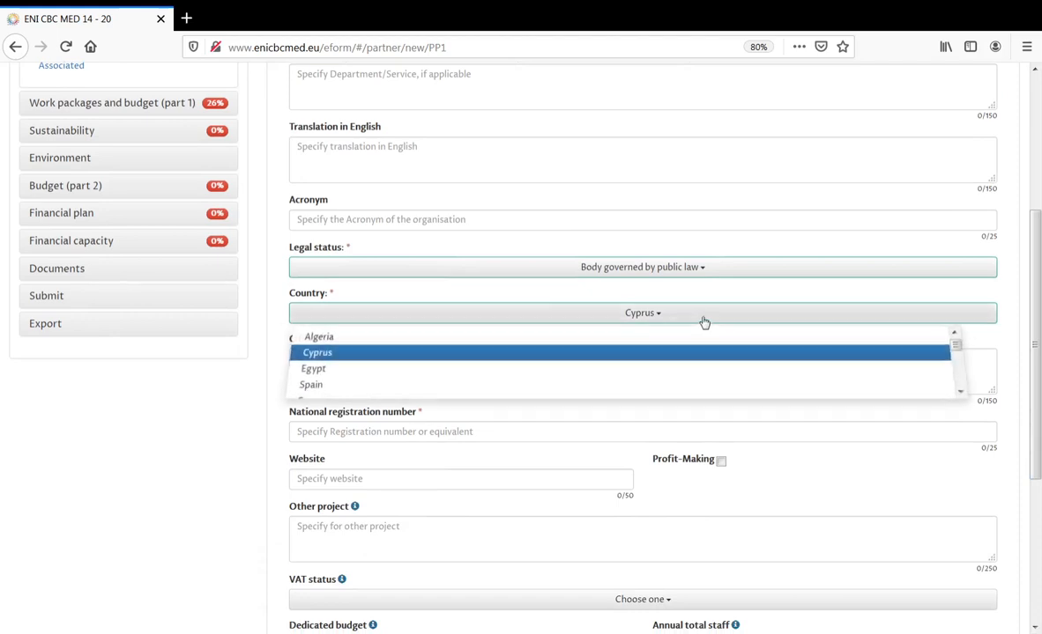
{"action": "left_click_drag", "start_coordinate": [959, 350], "coordinate": [958, 354]}
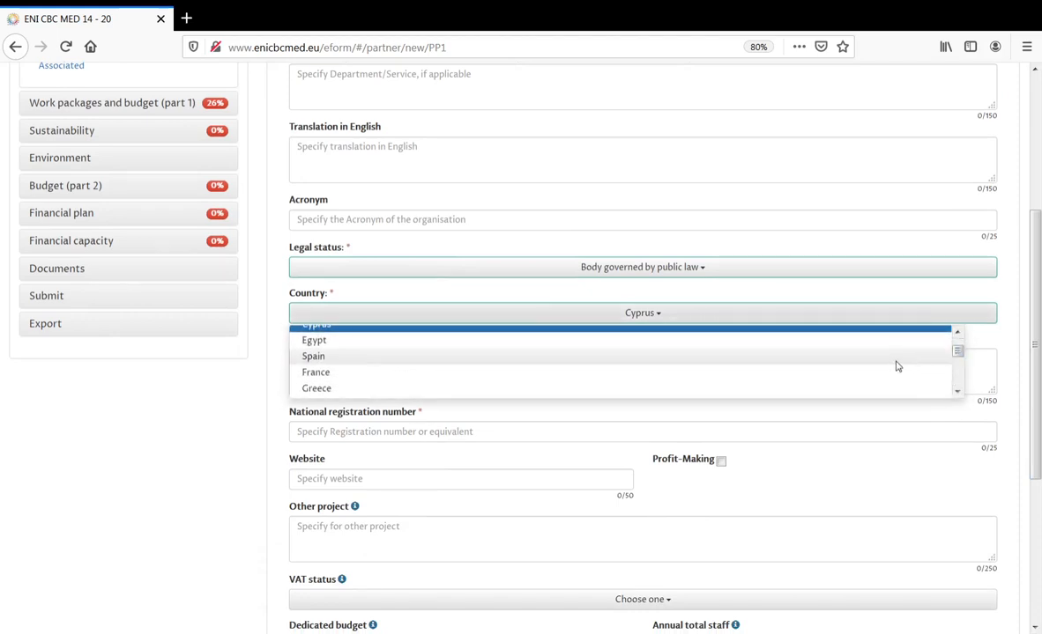
{"action": "left_click", "coordinate": [895, 359]}
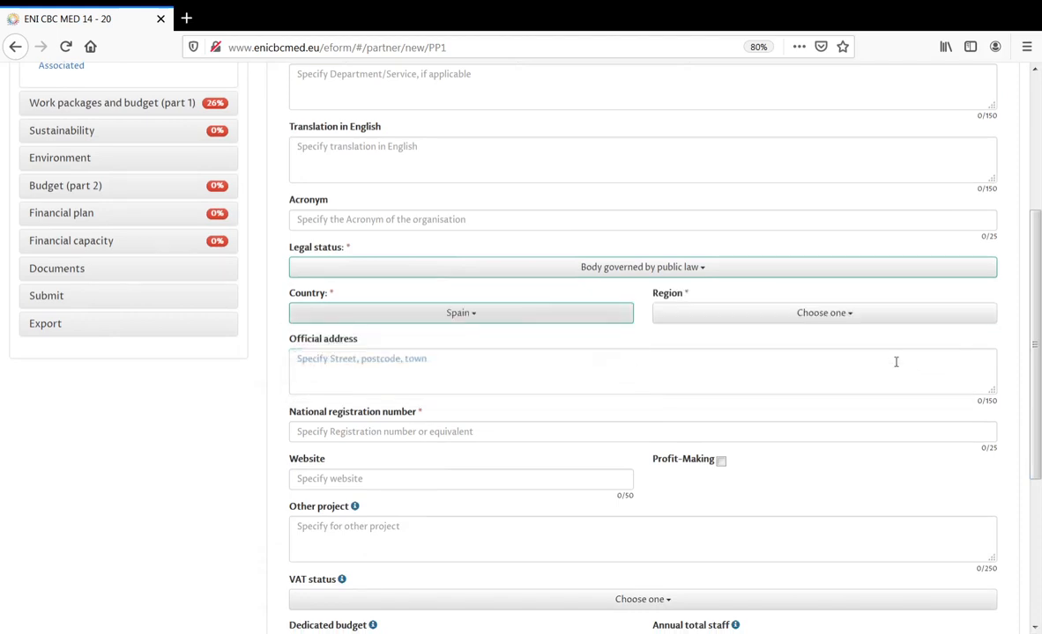
{"action": "left_click", "coordinate": [481, 317]}
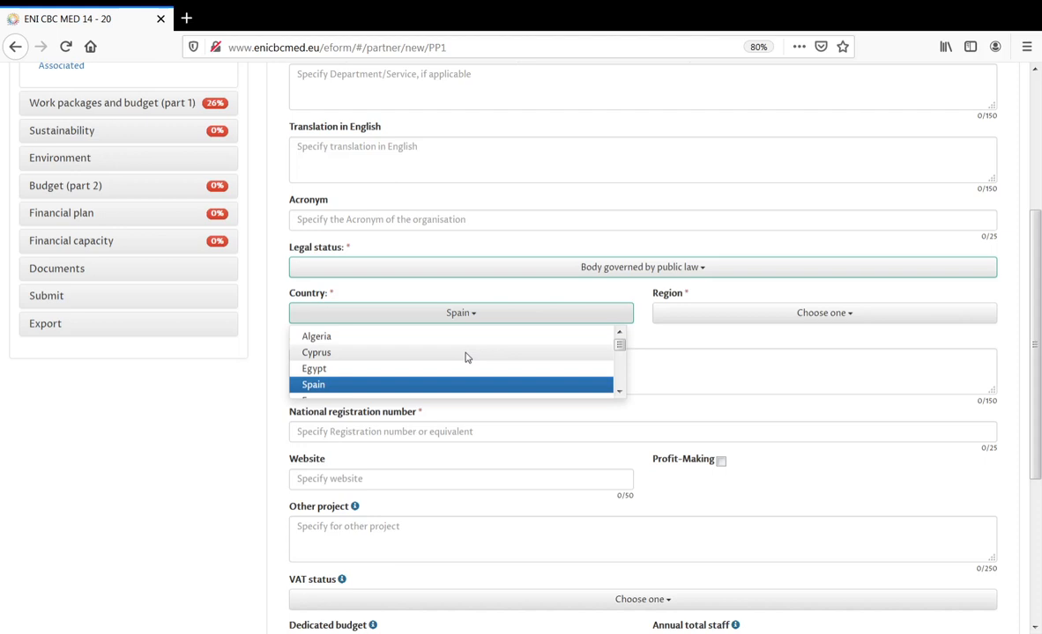
{"action": "left_click", "coordinate": [467, 354]}
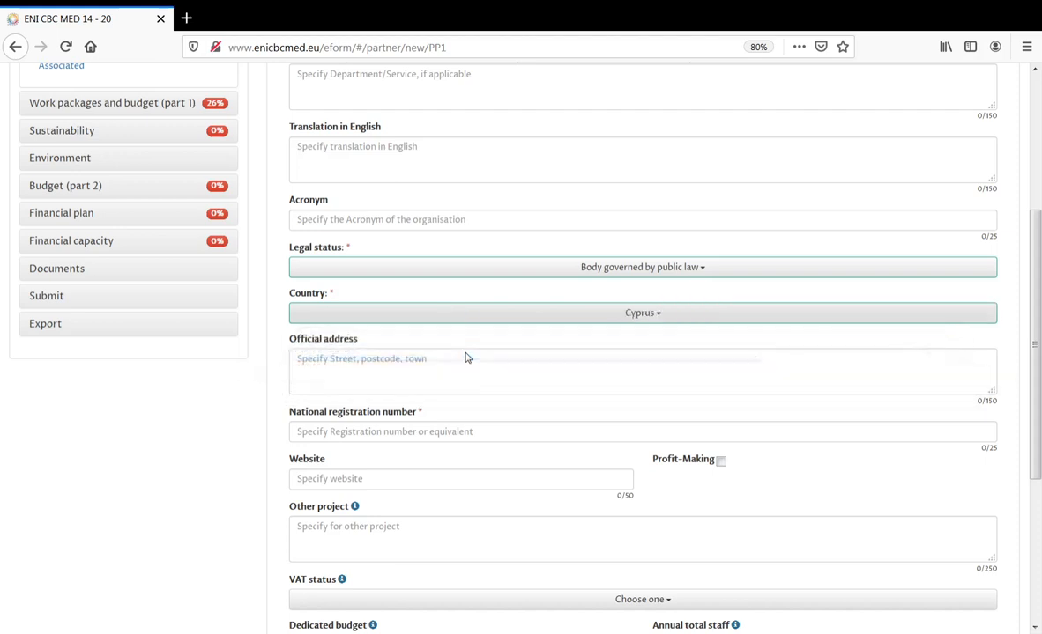
- Try Lebanon and Egypt as the country before settling on Spain
{"action": "left_click", "coordinate": [659, 319]}
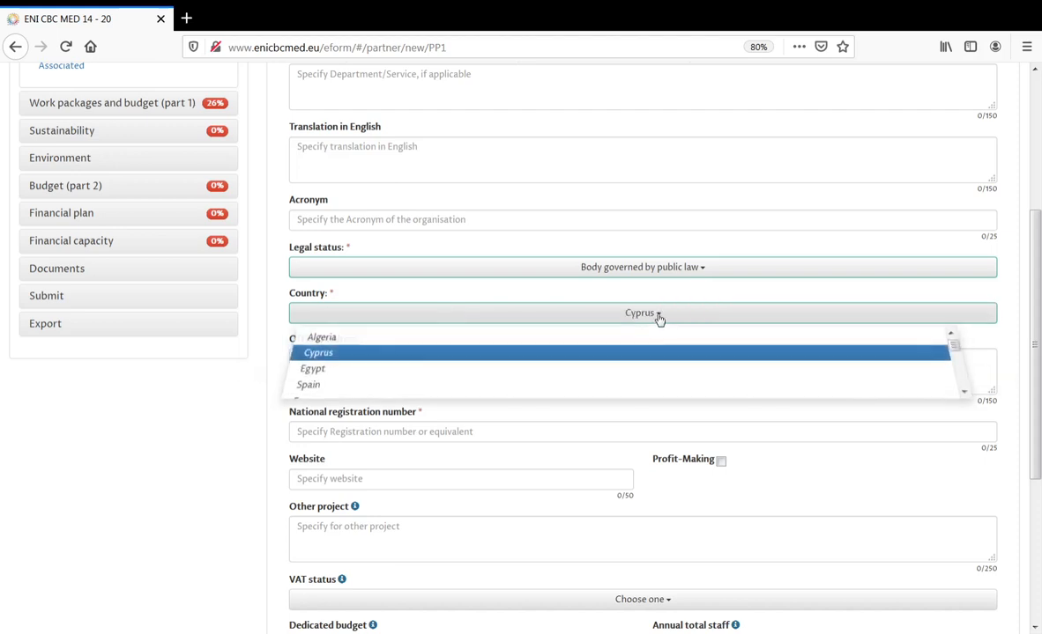
{"action": "scroll", "coordinate": [961, 354], "scroll_direction": "down", "scroll_amount": 1}
{"action": "left_click_drag", "start_coordinate": [960, 354], "coordinate": [957, 373]}
{"action": "left_click", "coordinate": [832, 361]}
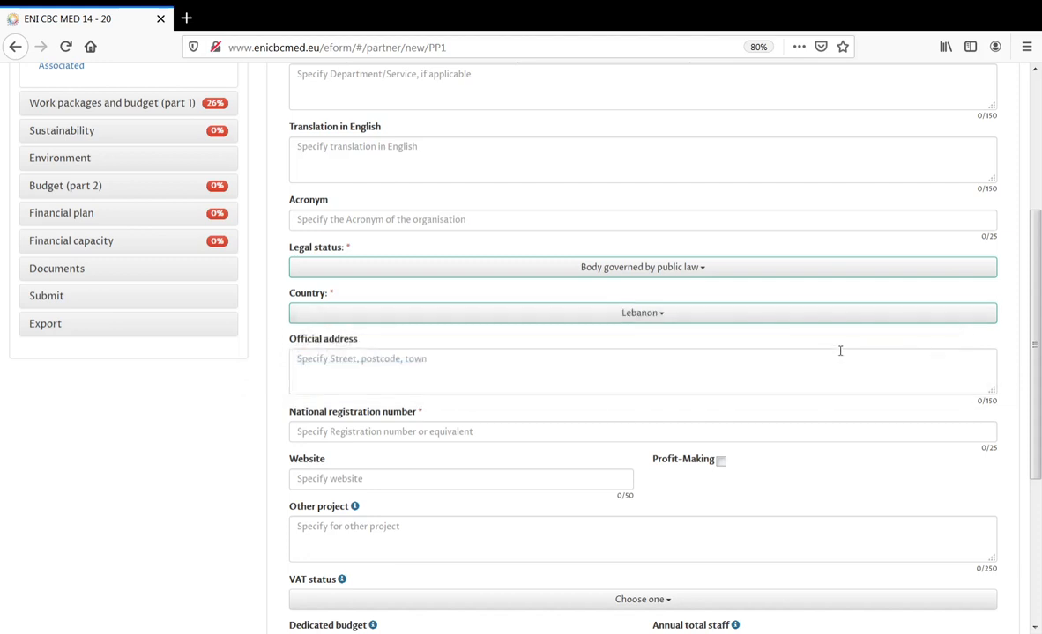
{"action": "left_click", "coordinate": [779, 318]}
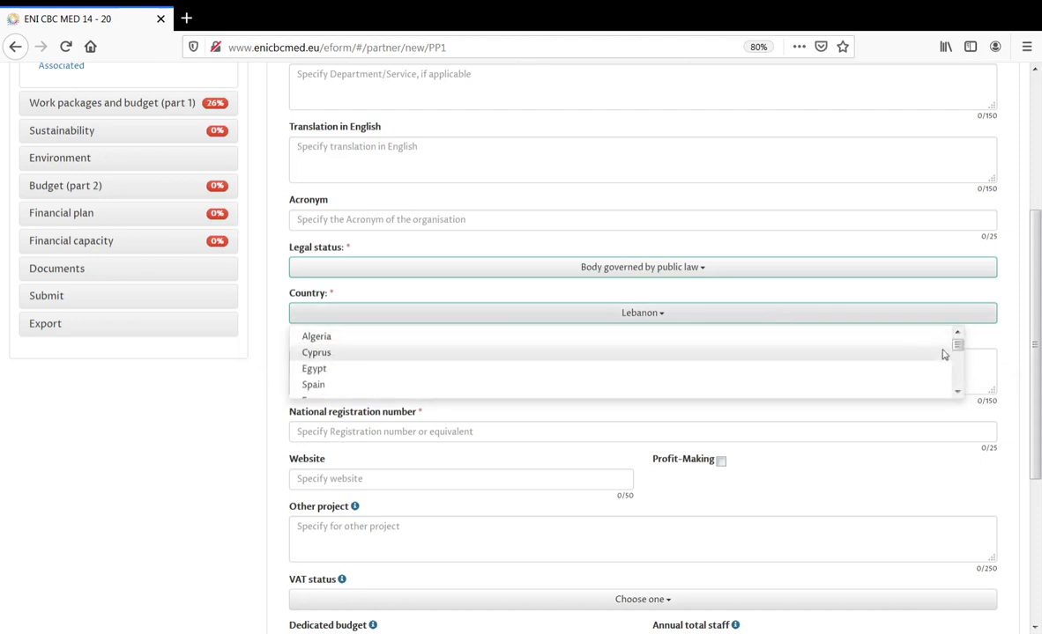
{"action": "left_click", "coordinate": [726, 371]}
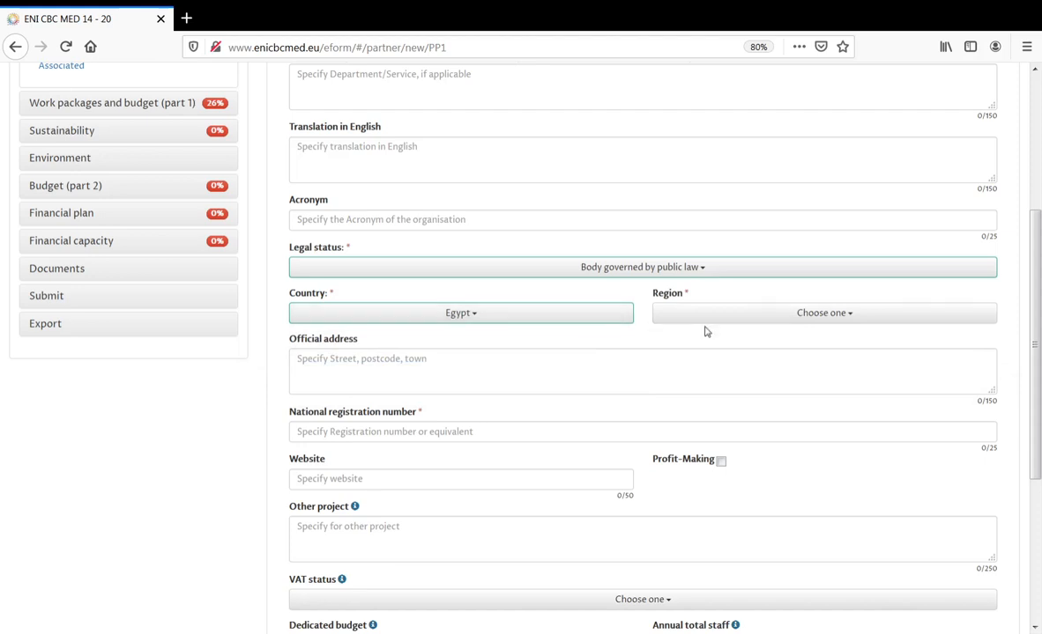
{"action": "left_click", "coordinate": [609, 318]}
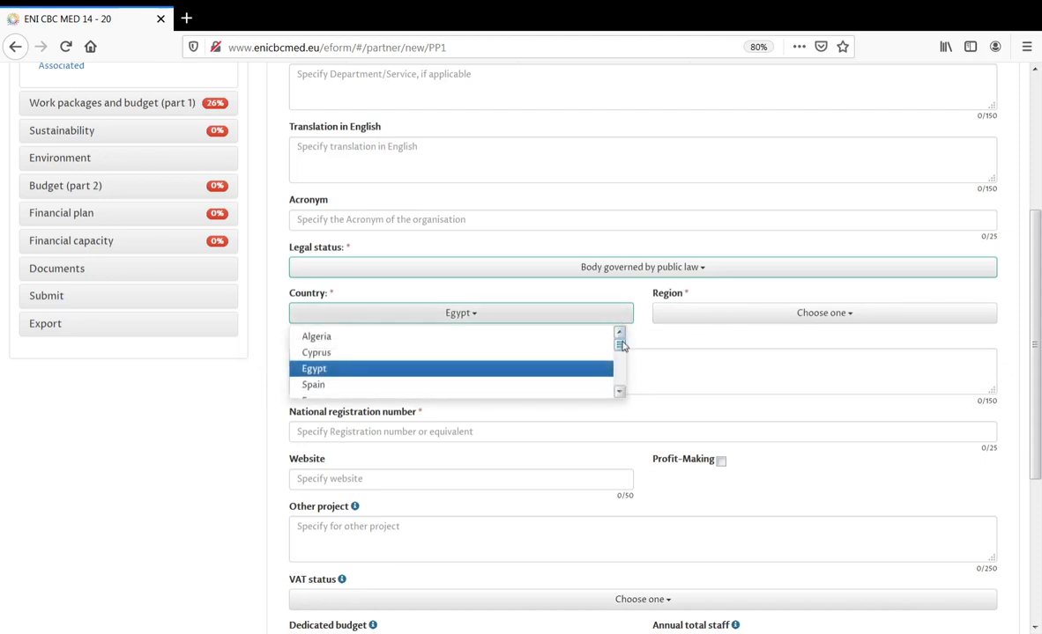
{"action": "left_click_drag", "start_coordinate": [620, 344], "coordinate": [622, 352]}
{"action": "left_click", "coordinate": [589, 359]}
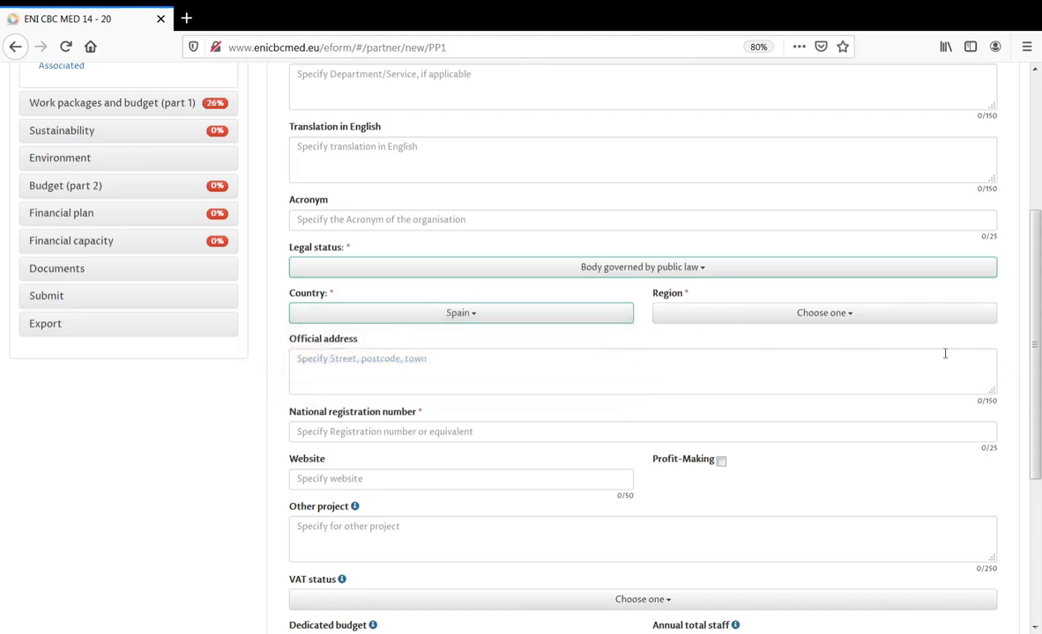
- Choose Andalucía as the Spanish partner's region
{"action": "left_click", "coordinate": [710, 318]}
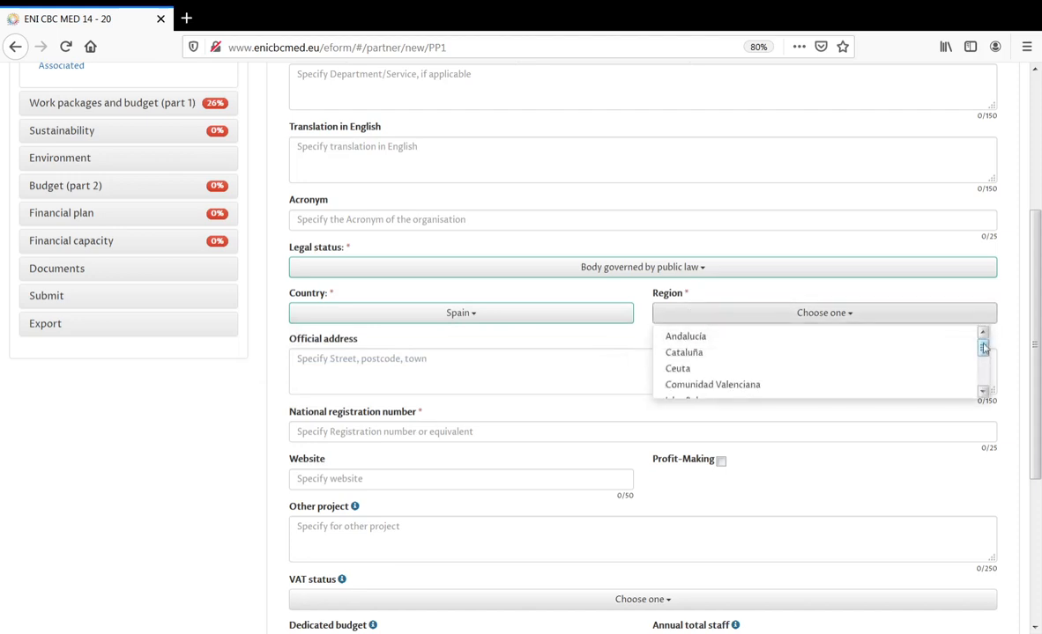
{"action": "left_click_drag", "start_coordinate": [985, 351], "coordinate": [985, 374]}
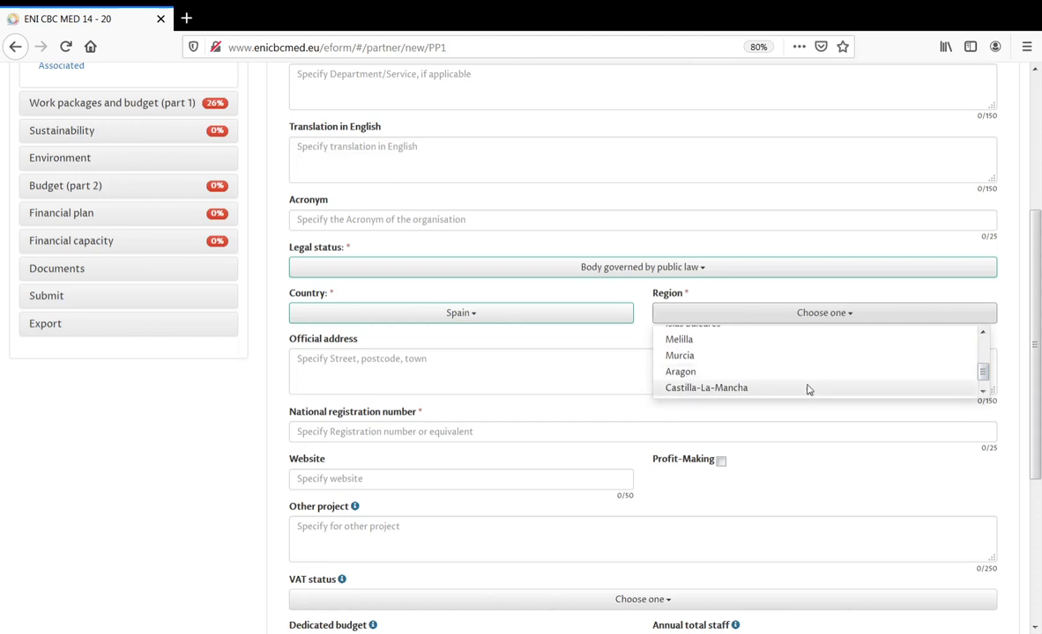
{"action": "left_click_drag", "start_coordinate": [982, 375], "coordinate": [984, 325]}
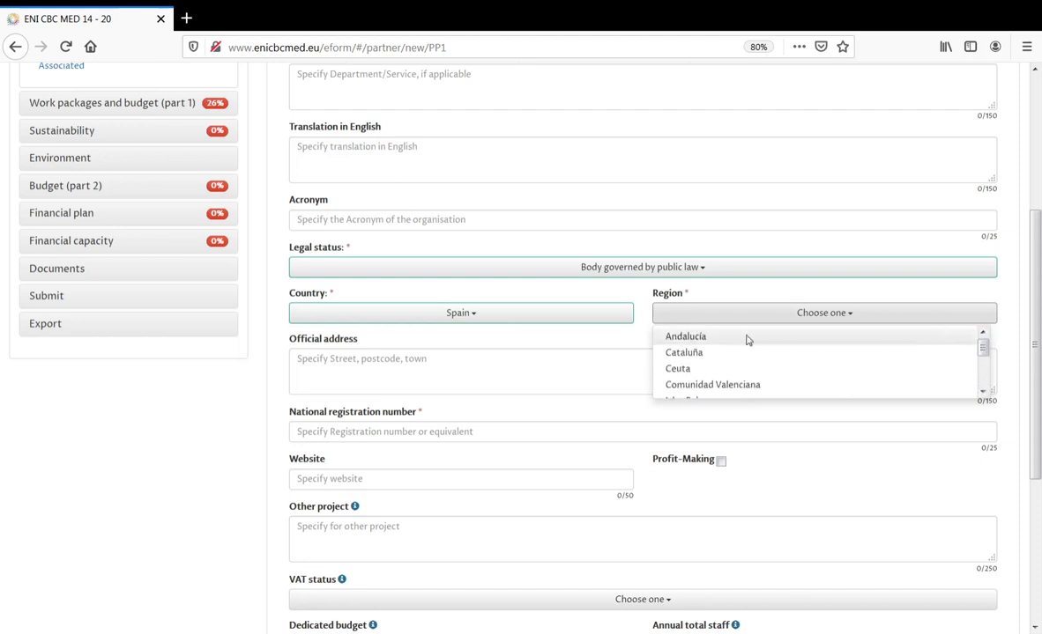
{"action": "left_click_drag", "start_coordinate": [984, 350], "coordinate": [980, 383]}
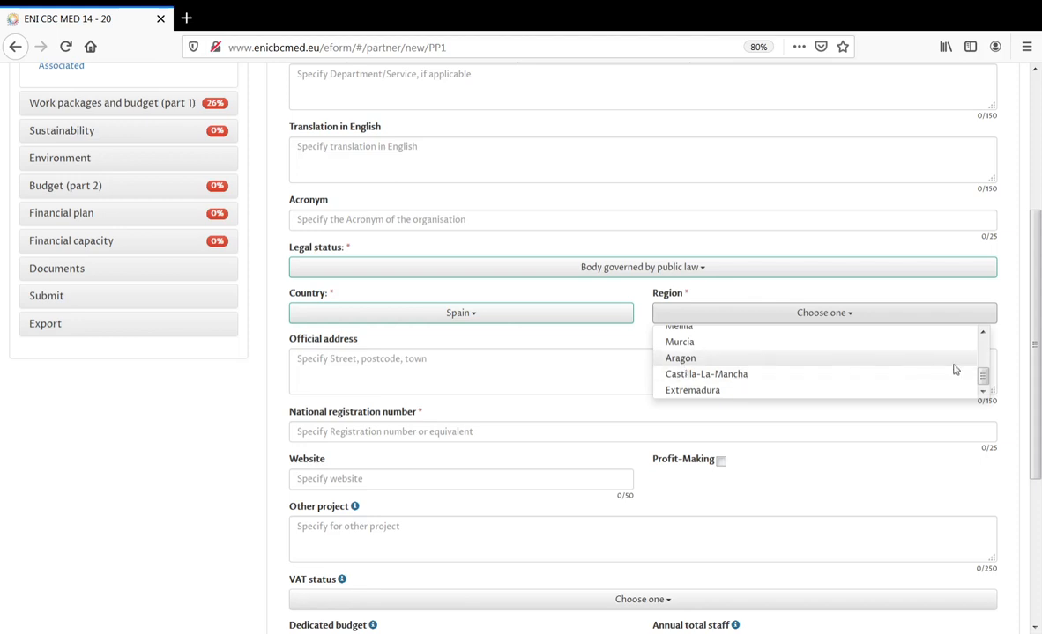
{"action": "left_click_drag", "start_coordinate": [982, 378], "coordinate": [981, 333]}
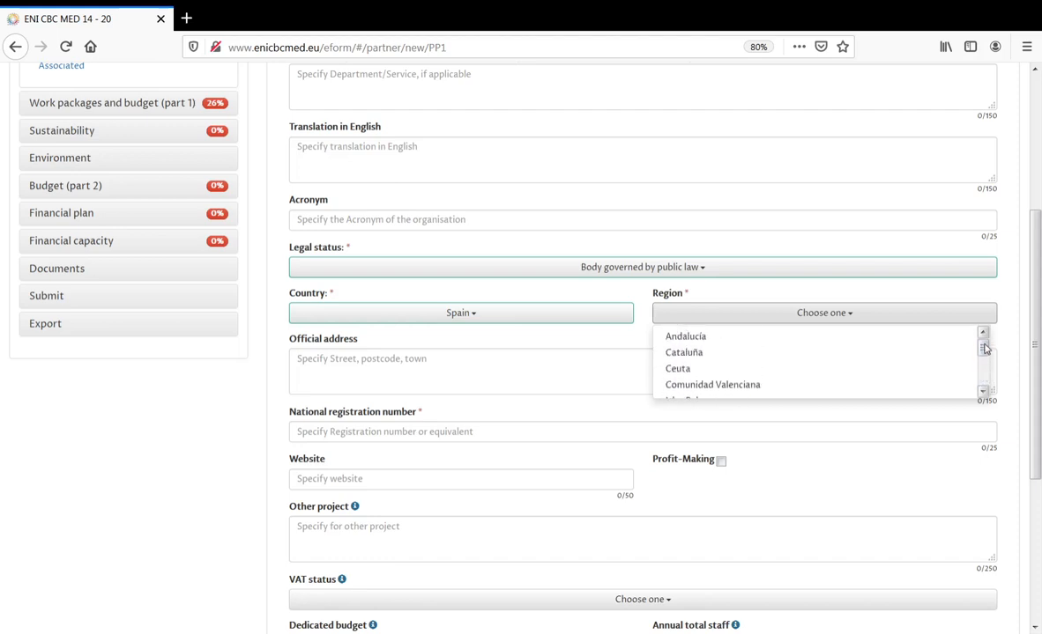
{"action": "left_click", "coordinate": [758, 338]}
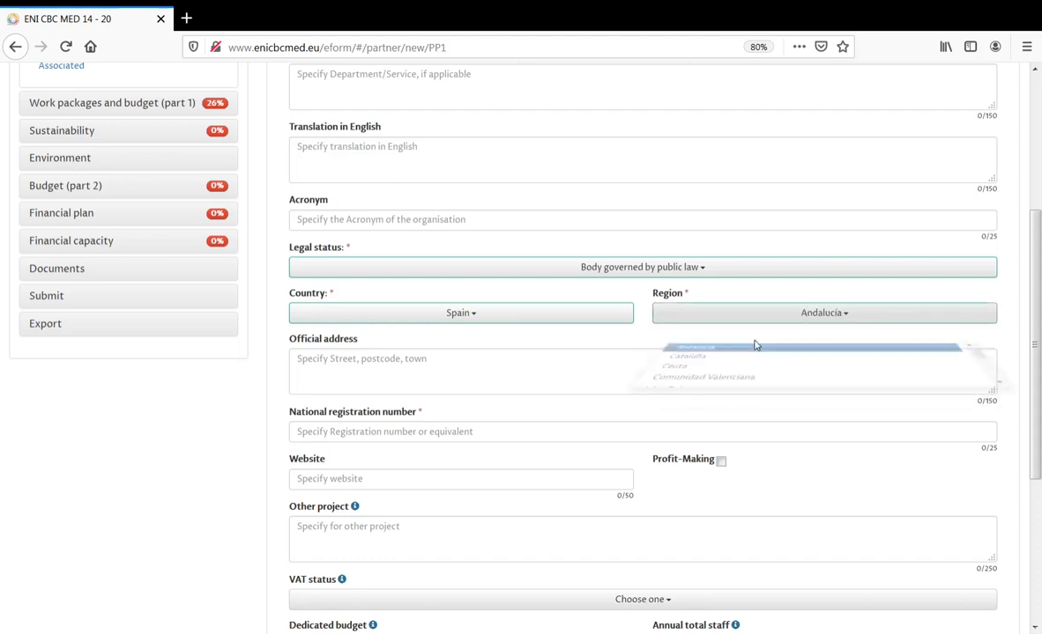
- Enter national registration number 001001 and save partner PP01
{"action": "left_click", "coordinate": [498, 431]}
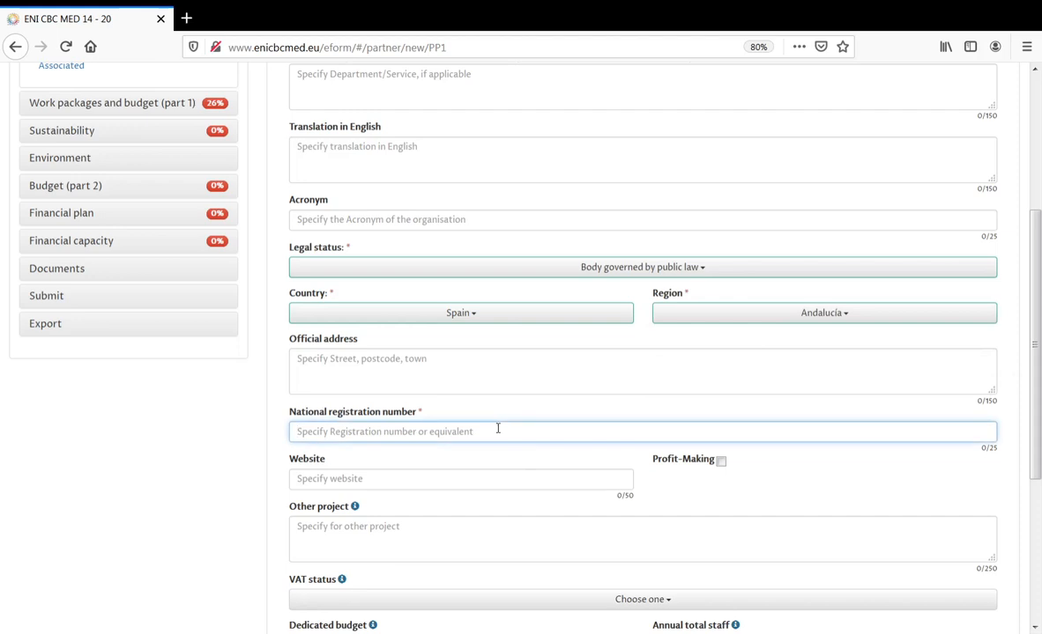
{"action": "type", "text": "001001"}
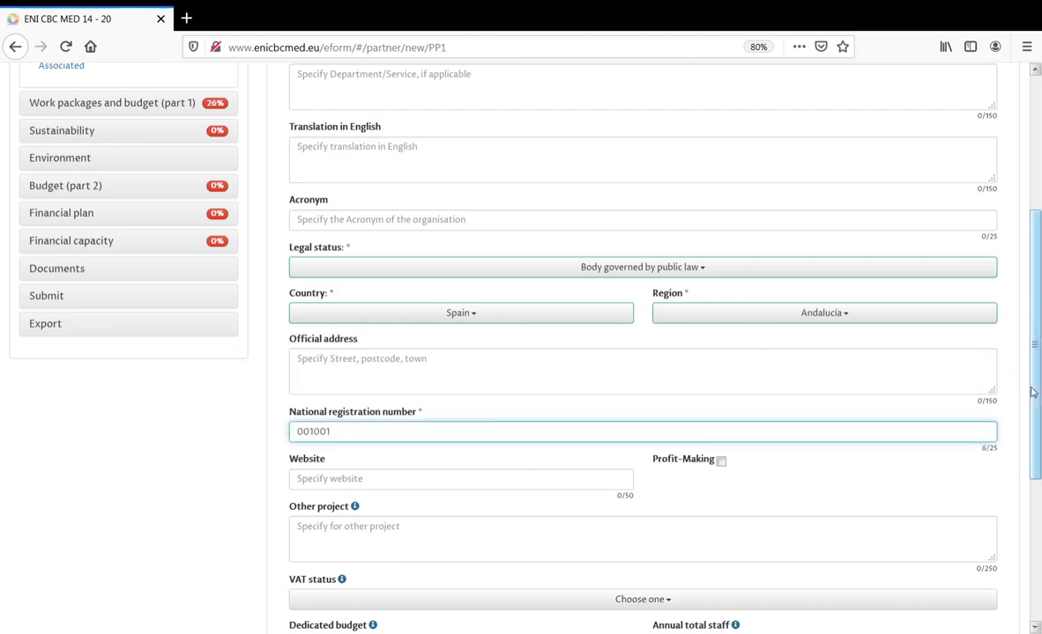
{"action": "scroll", "coordinate": [1029, 465], "scroll_direction": "down", "scroll_amount": 3}
{"action": "scroll", "coordinate": [1029, 465], "scroll_direction": "down", "scroll_amount": 2}
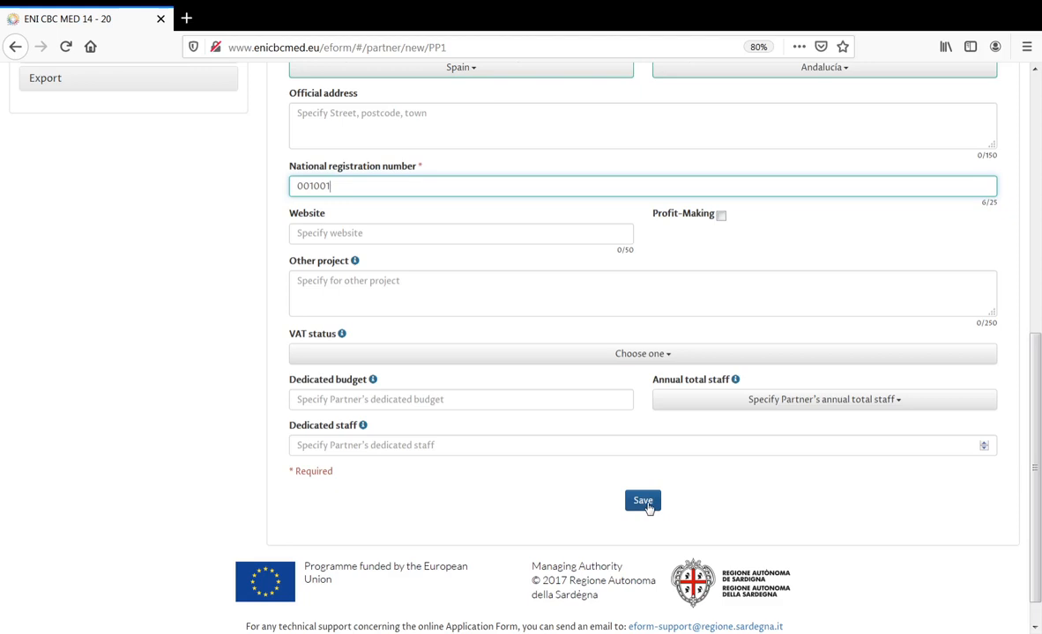
{"action": "left_click", "coordinate": [644, 504]}
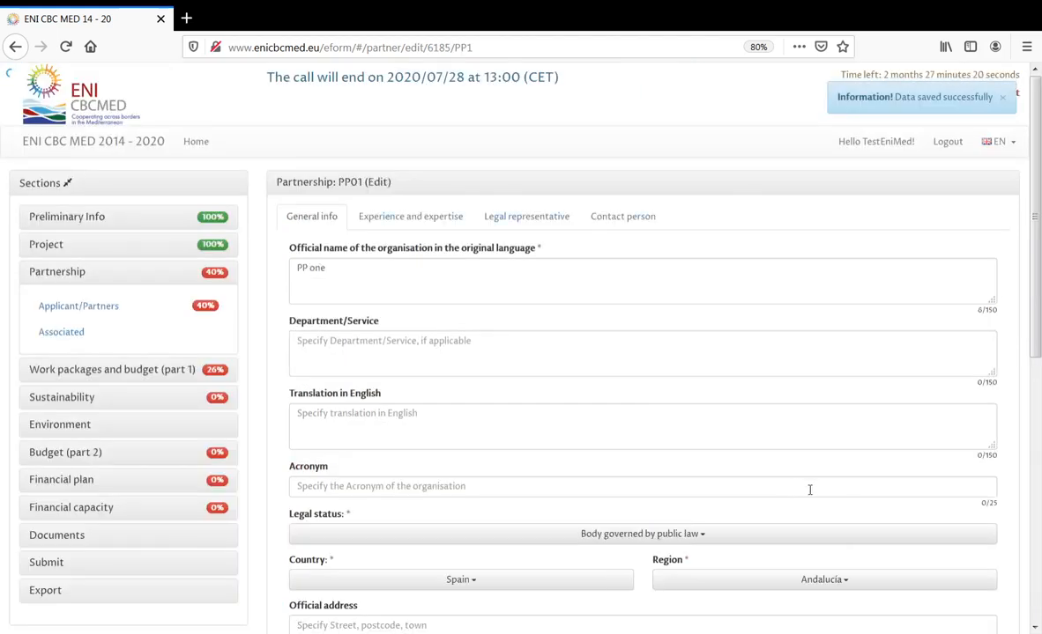
- Check PP01's Experience and expertise, Legal representative and Contact person tabs, then go back to Applicant/Partners
{"action": "left_click", "coordinate": [425, 221]}
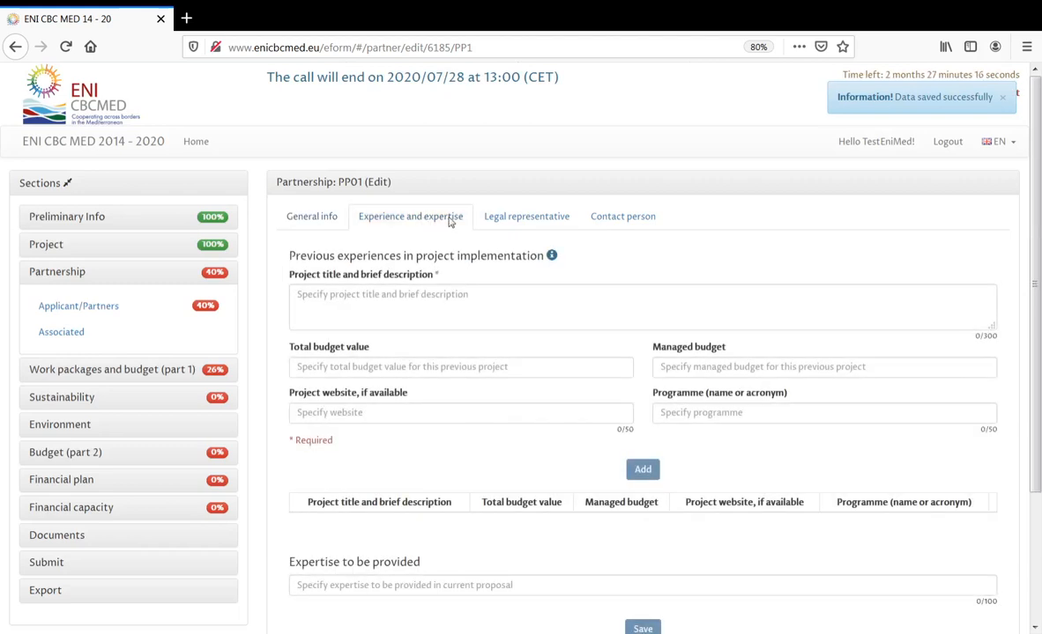
{"action": "left_click", "coordinate": [540, 227]}
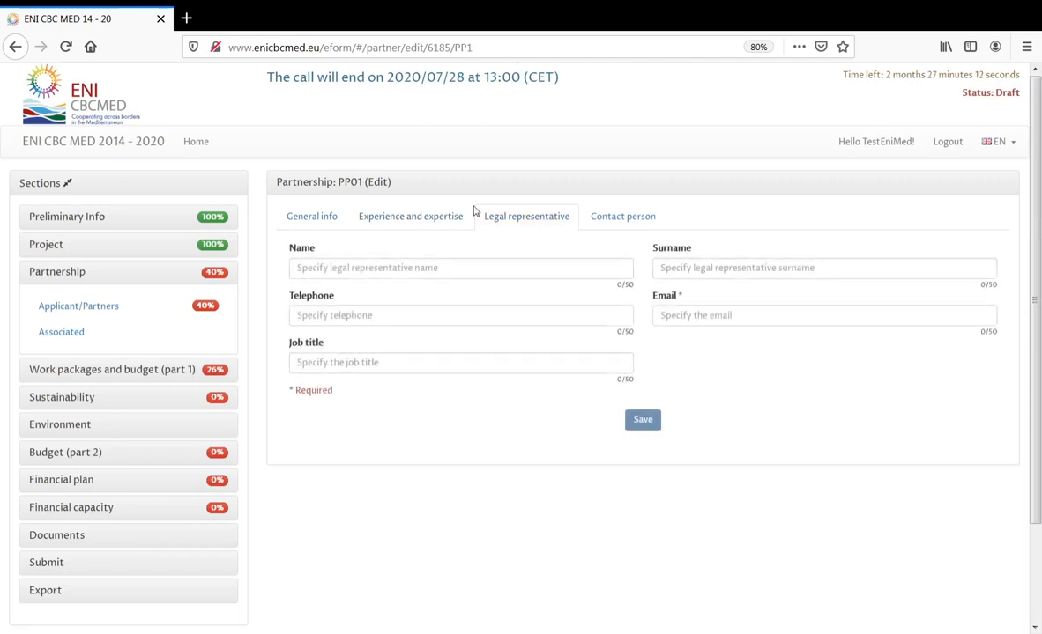
{"action": "double_click", "coordinate": [349, 182]}
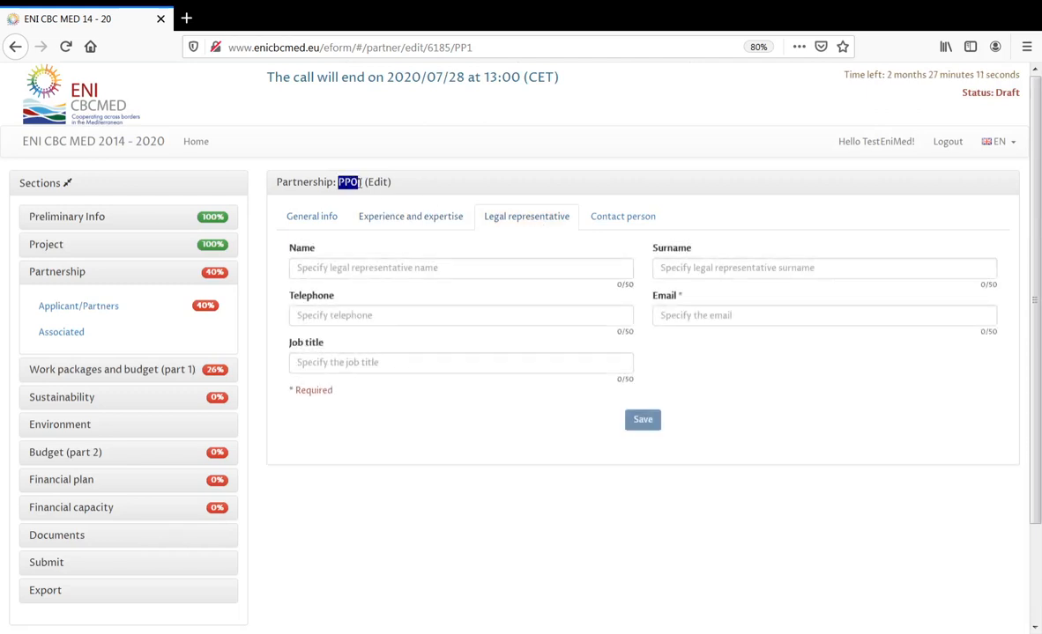
{"action": "left_click", "coordinate": [615, 220]}
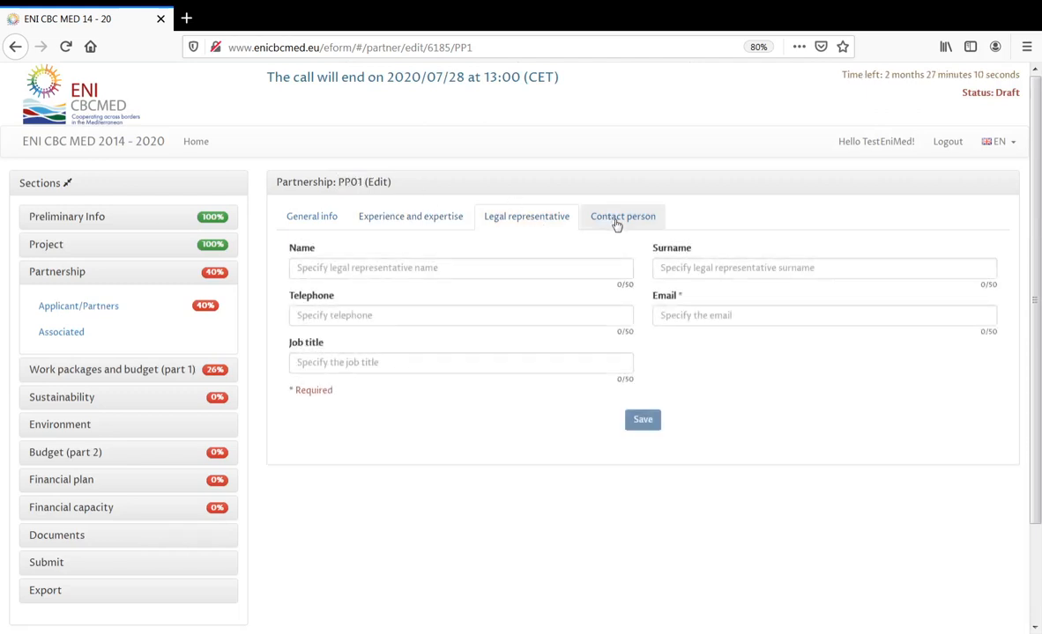
{"action": "double_click", "coordinate": [347, 182]}
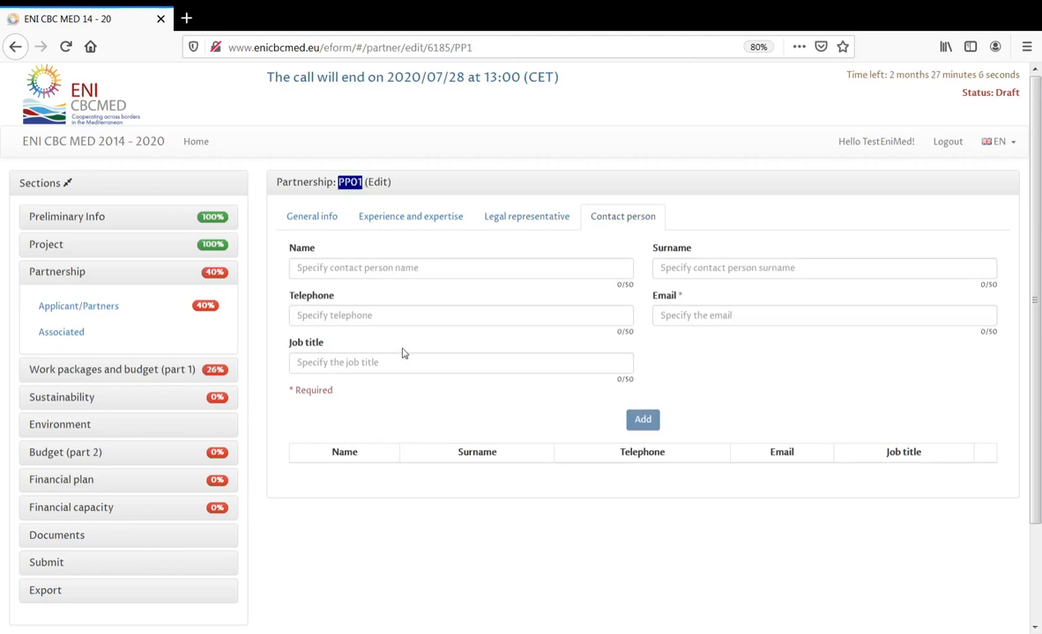
{"action": "left_click", "coordinate": [123, 308]}
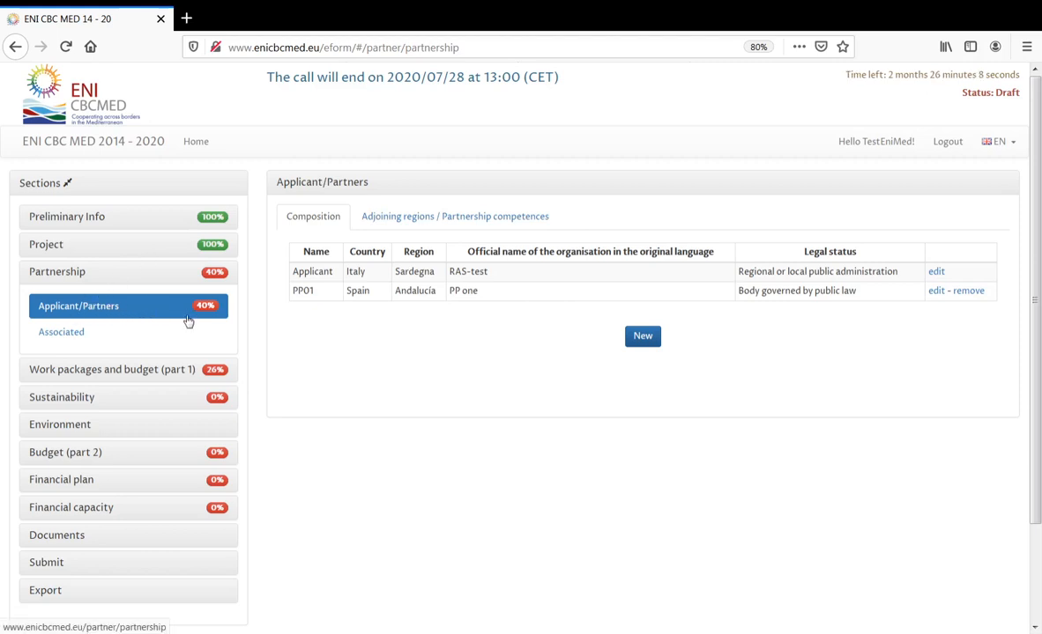
- Start a new associated partner and set its country to Cyprus
{"action": "left_click", "coordinate": [71, 335]}
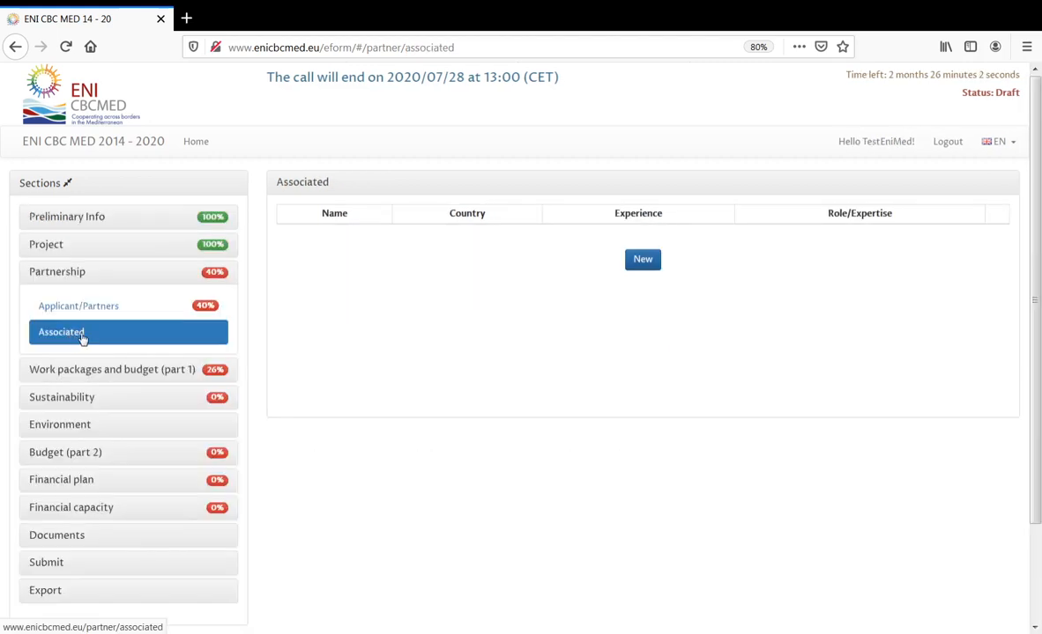
{"action": "left_click", "coordinate": [642, 261]}
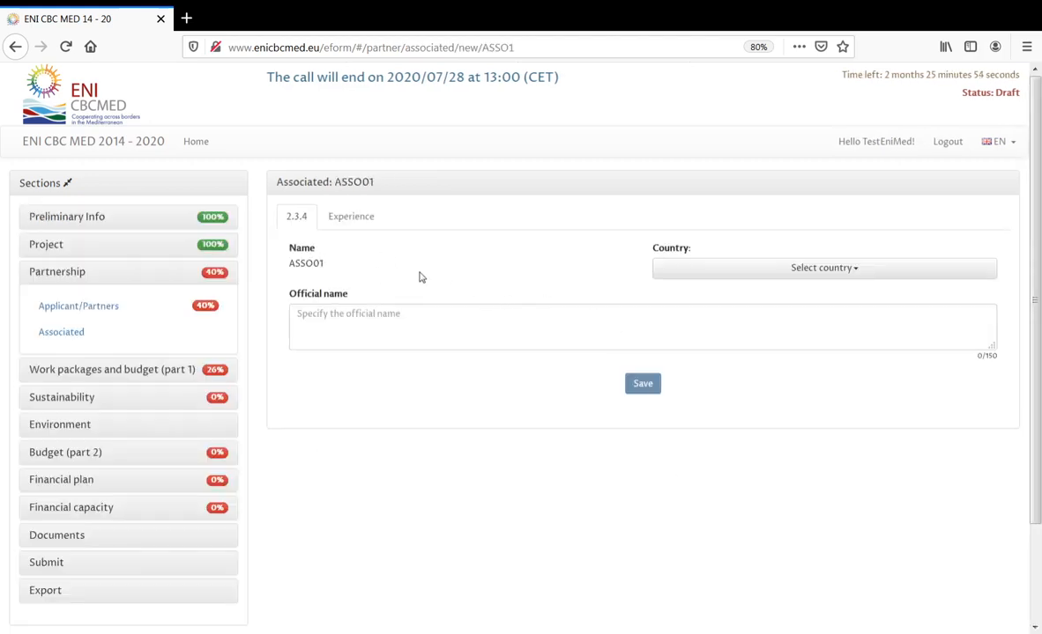
{"action": "left_click", "coordinate": [709, 275]}
{"action": "left_click_drag", "start_coordinate": [984, 300], "coordinate": [980, 341]}
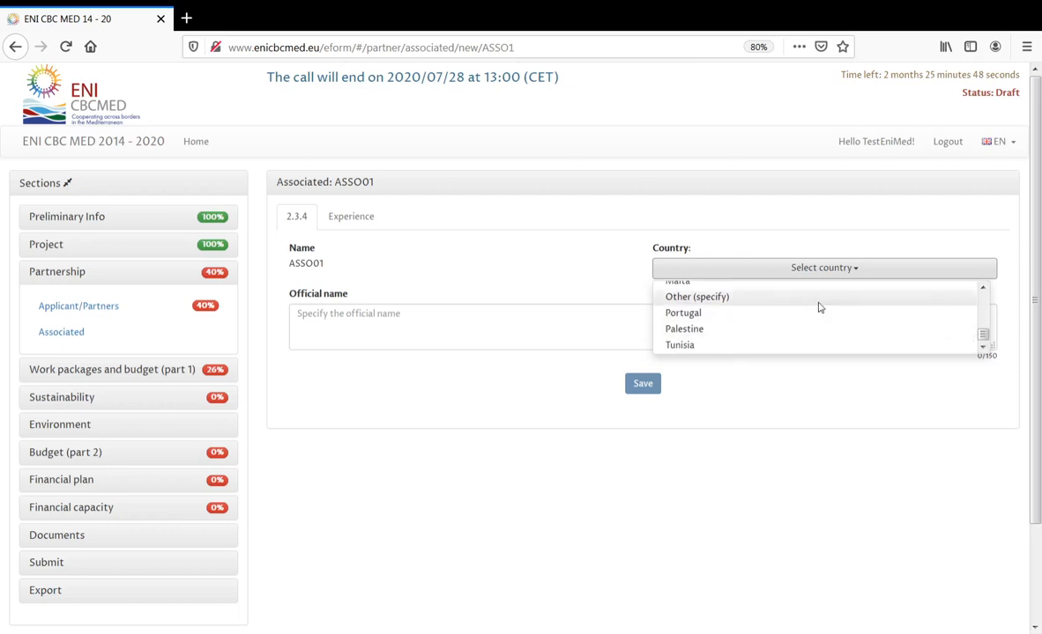
{"action": "left_click", "coordinate": [712, 303]}
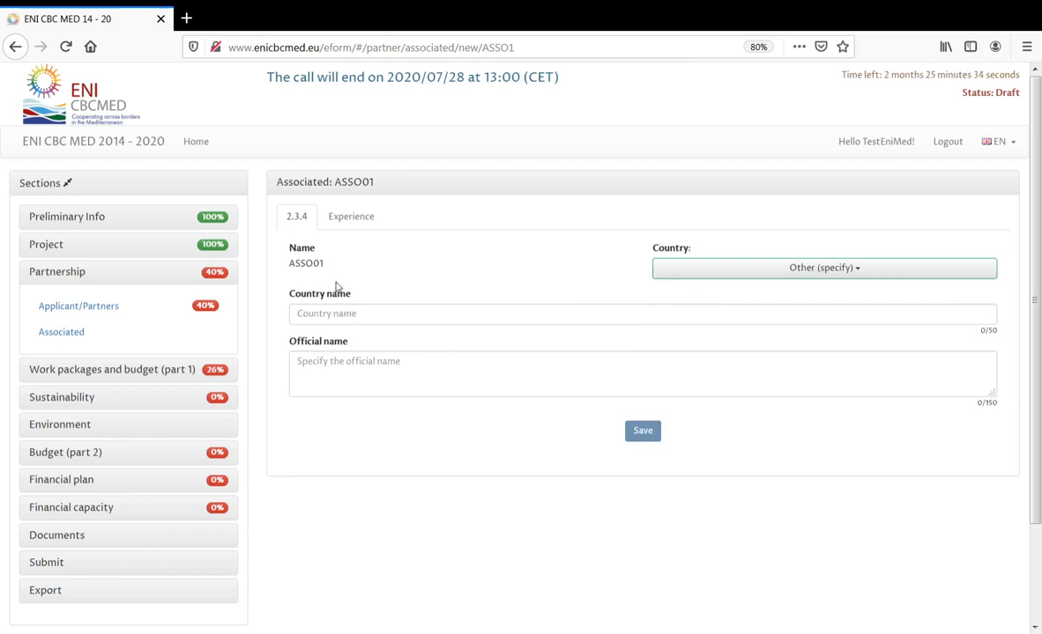
{"action": "left_click", "coordinate": [745, 268]}
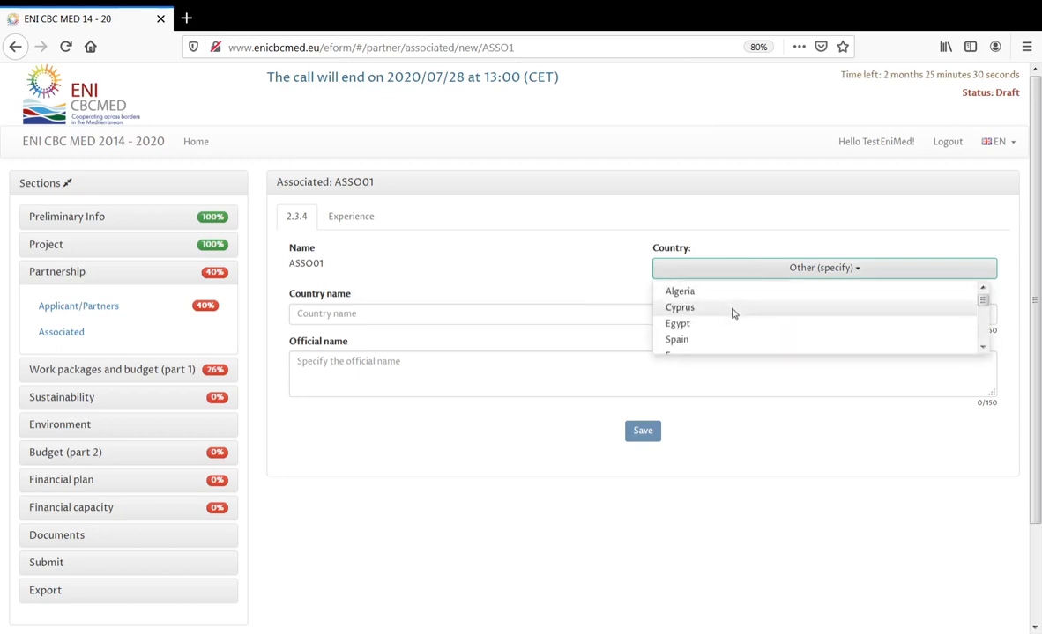
{"action": "left_click", "coordinate": [731, 310]}
- Enter 'Ass1' as the official name and save associated partner ASSO01
{"action": "left_click", "coordinate": [487, 322]}
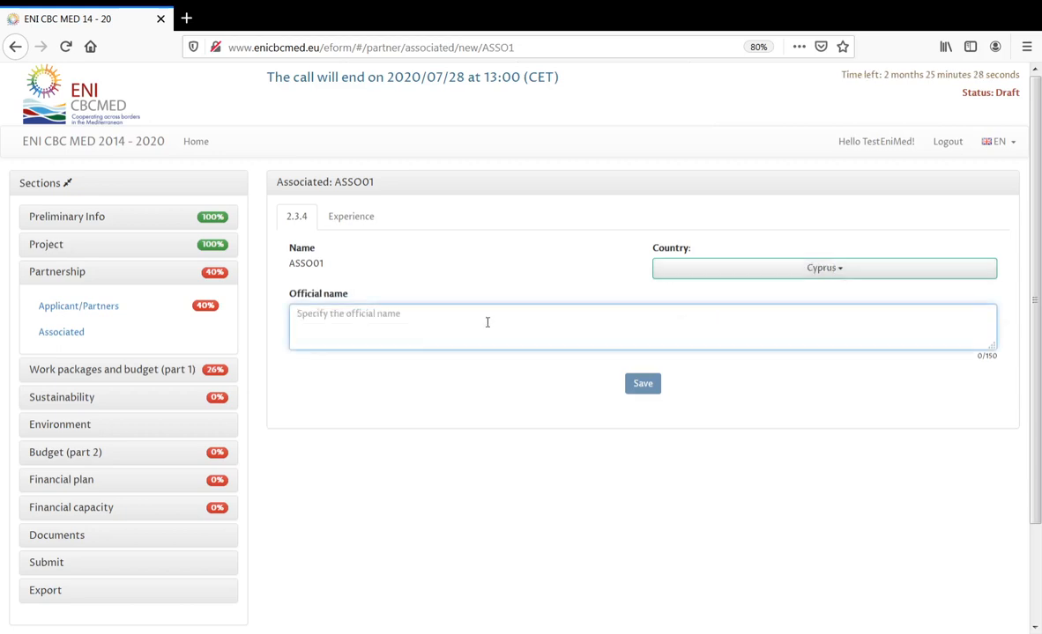
{"action": "type", "text": "Ass"}
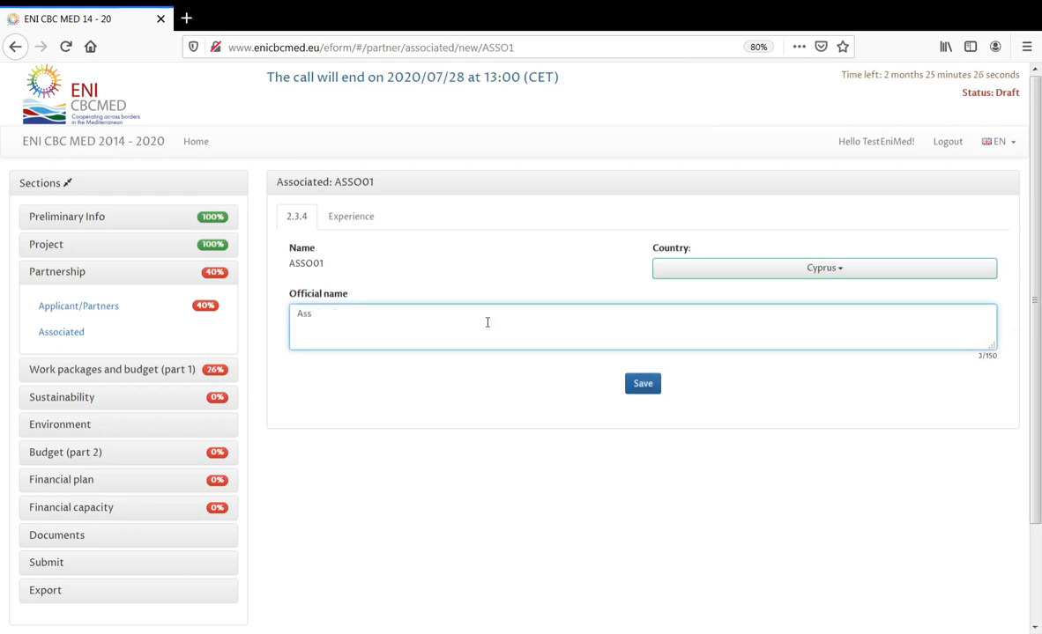
{"action": "type", "text": "1"}
{"action": "left_click", "coordinate": [641, 383]}
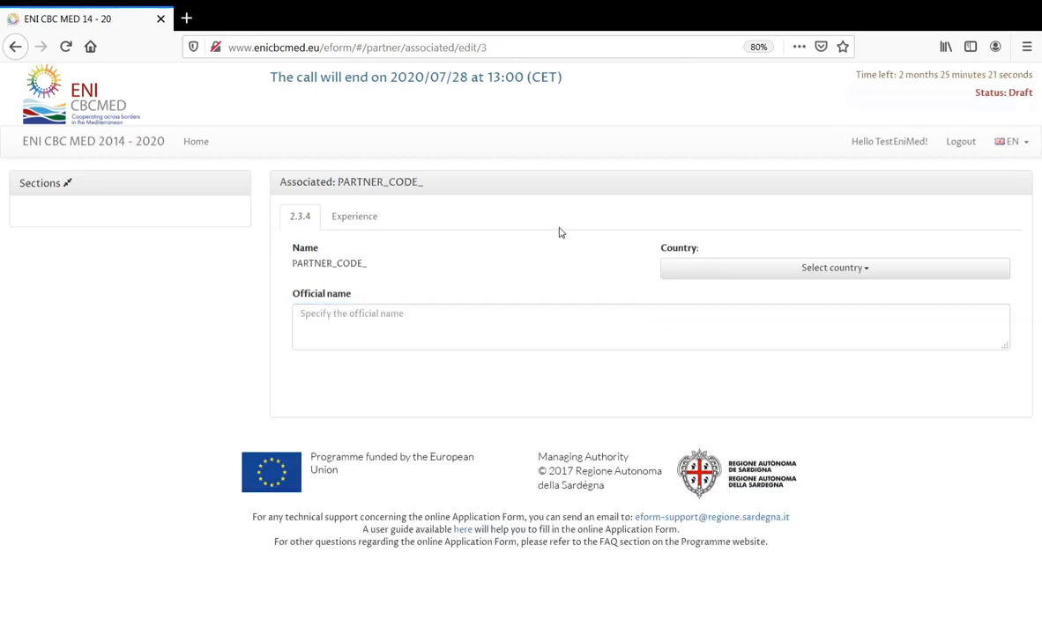
- Review ASSO01's Experience section, then return to the Associated list
{"action": "left_click", "coordinate": [370, 223]}
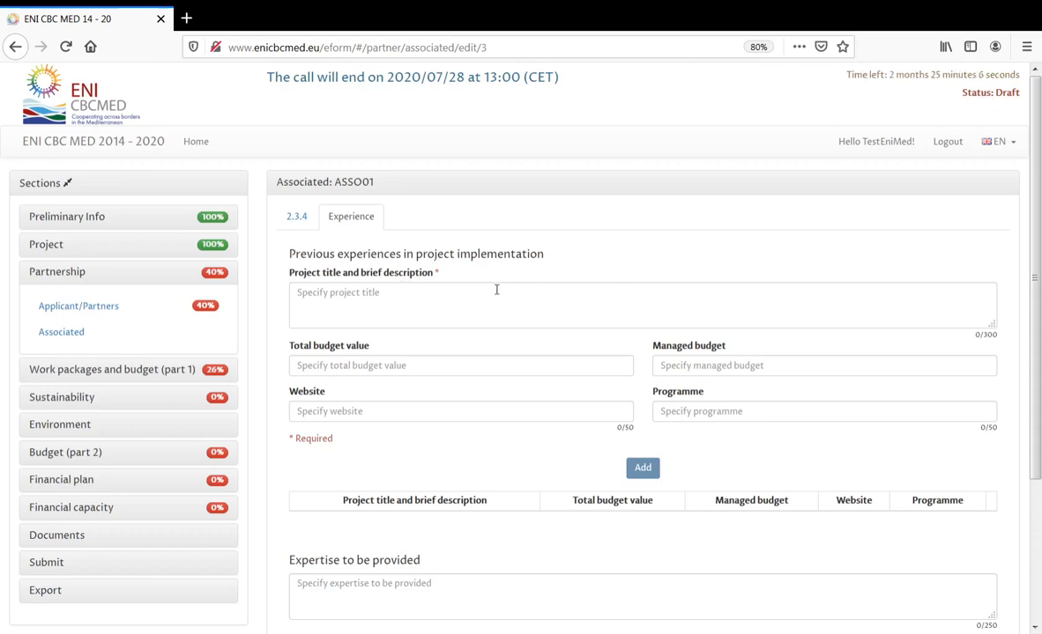
{"action": "scroll", "coordinate": [495, 430], "scroll_direction": "down", "scroll_amount": 1}
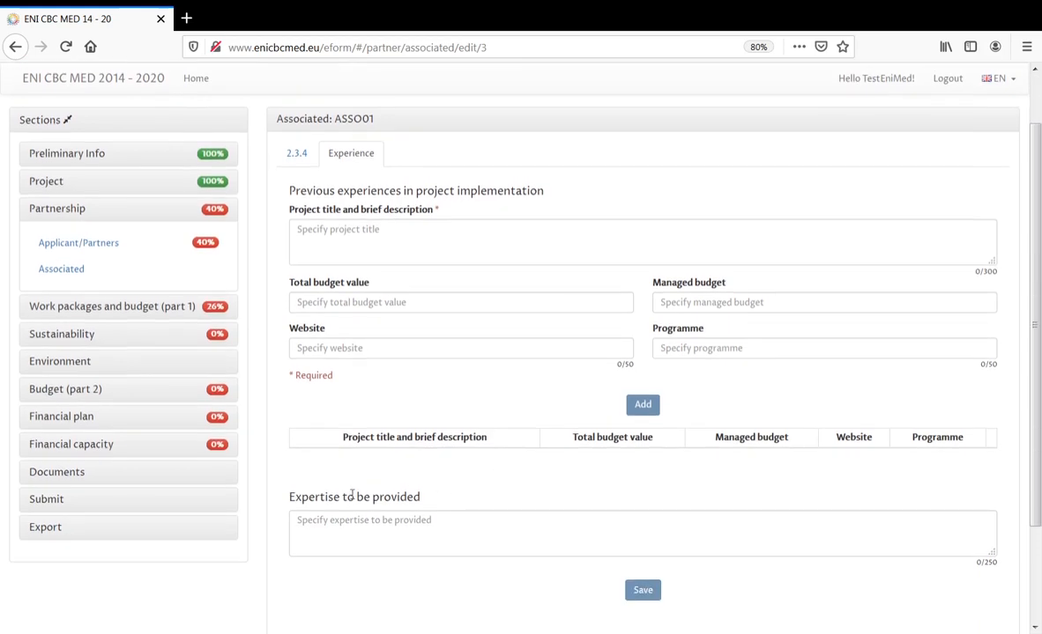
{"action": "left_click_drag", "start_coordinate": [290, 498], "coordinate": [423, 505]}
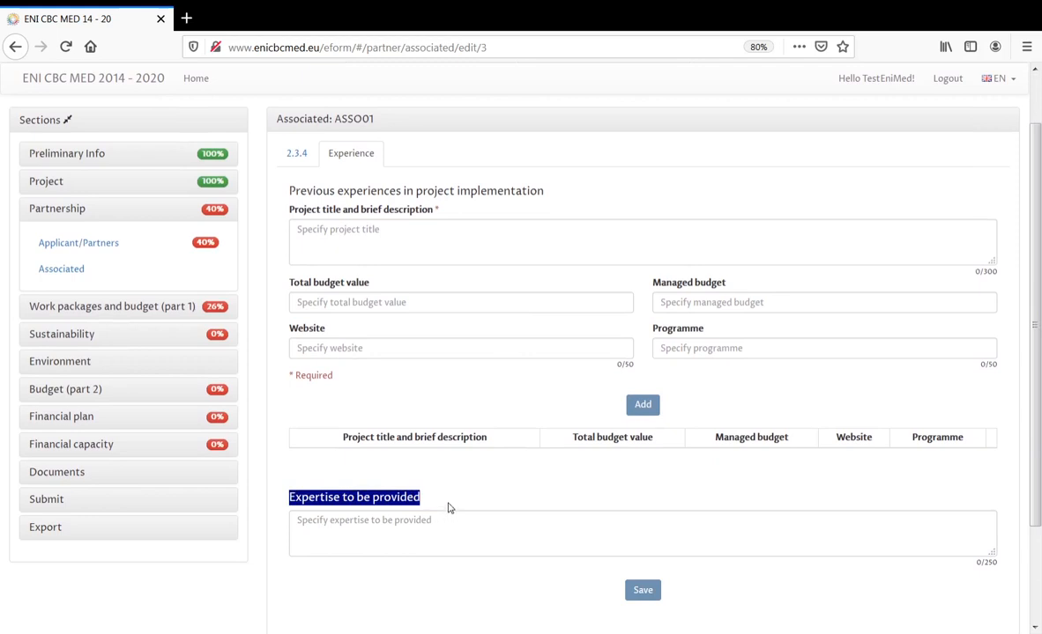
{"action": "scroll", "coordinate": [448, 508], "scroll_direction": "up", "scroll_amount": 1}
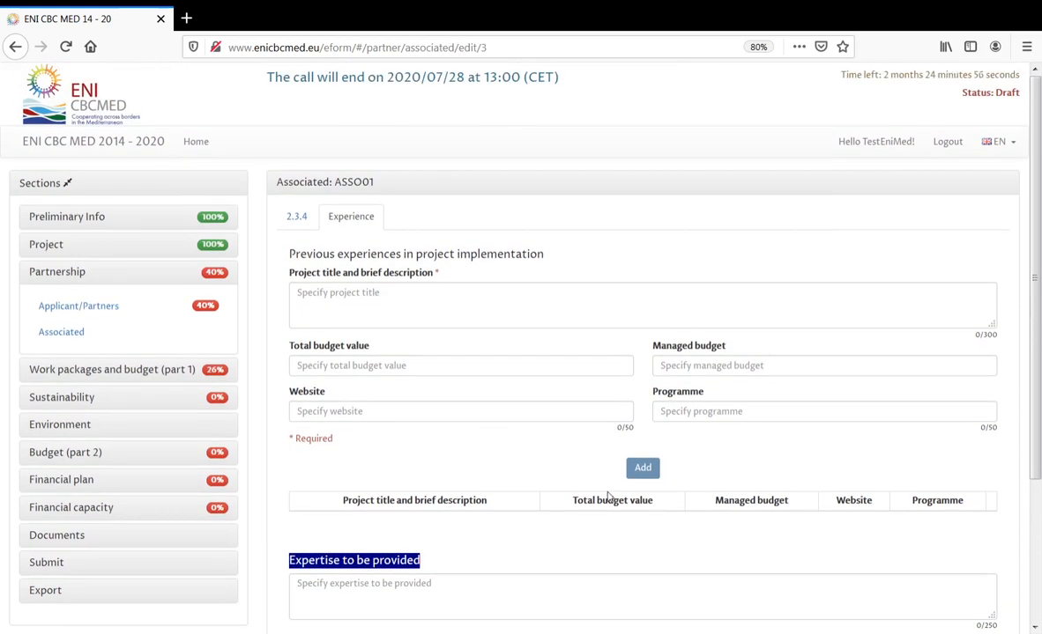
{"action": "scroll", "coordinate": [606, 498], "scroll_direction": "down", "scroll_amount": 1}
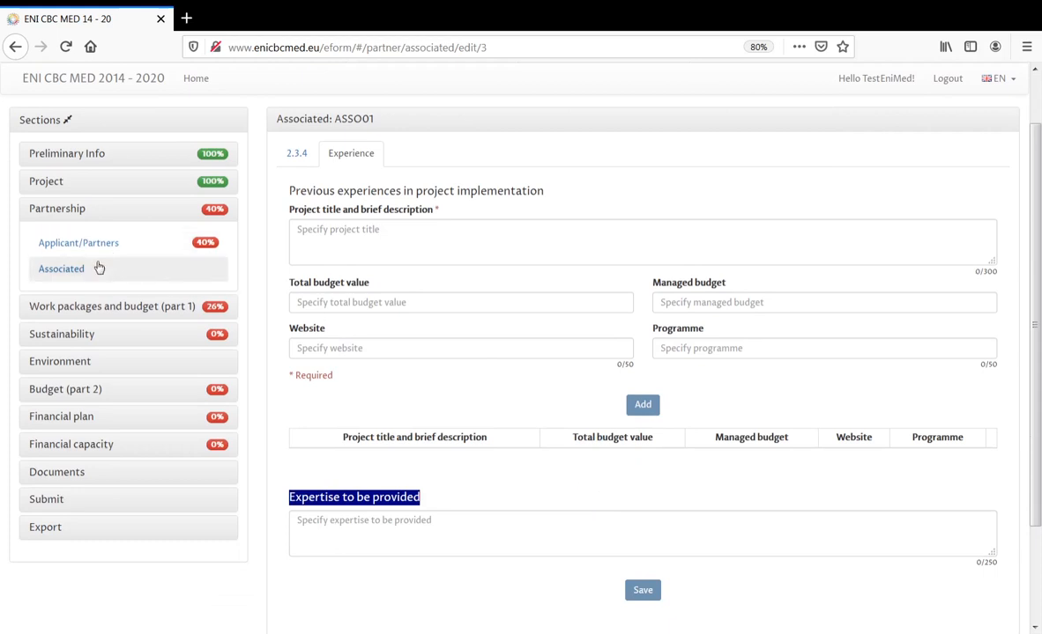
{"action": "left_click", "coordinate": [98, 268]}
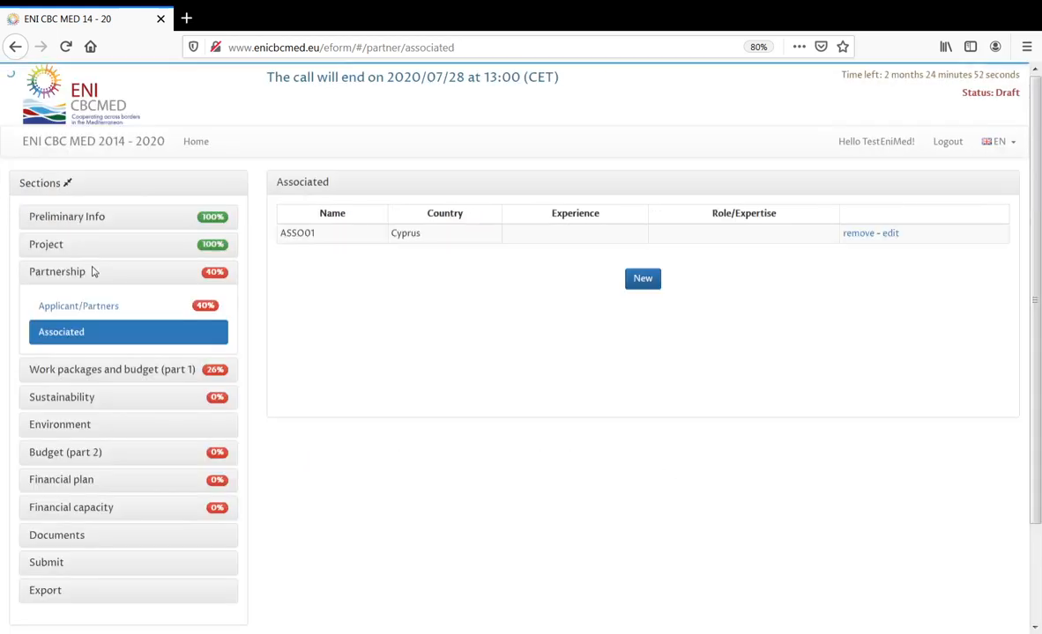
- Go from Applicant/Partners to Submit > Submit, reaching the Validate and Submit page
{"action": "left_click", "coordinate": [183, 311]}
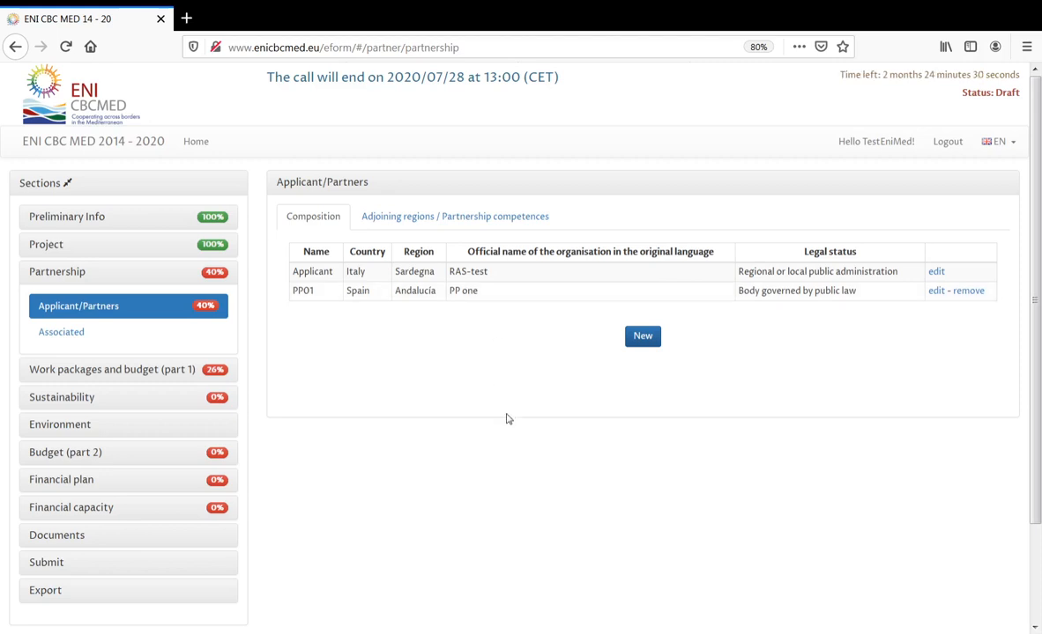
{"action": "left_click", "coordinate": [53, 565]}
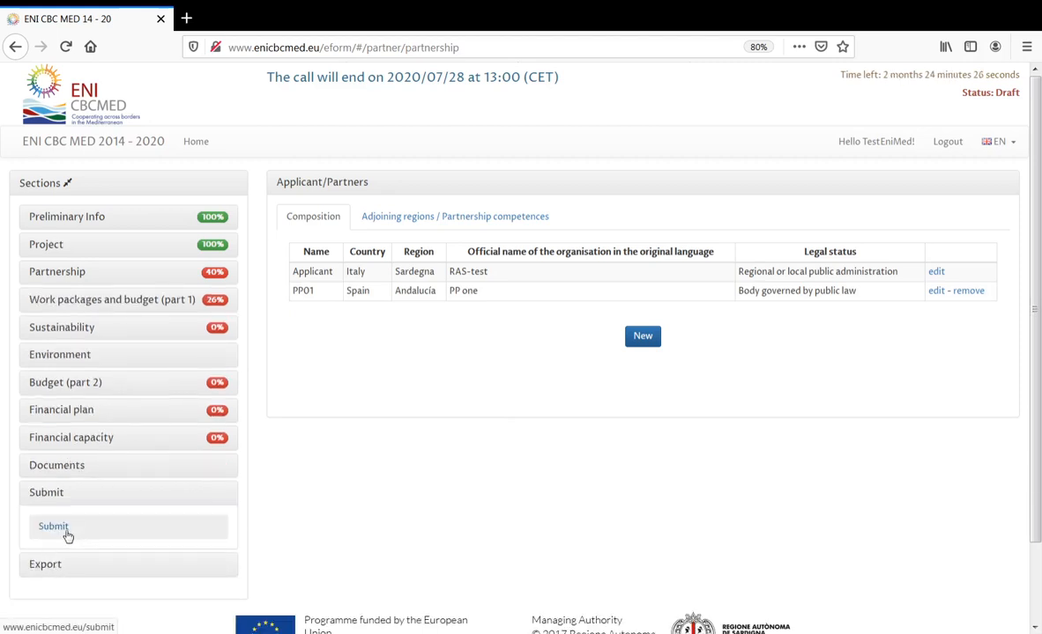
{"action": "left_click", "coordinate": [67, 532]}
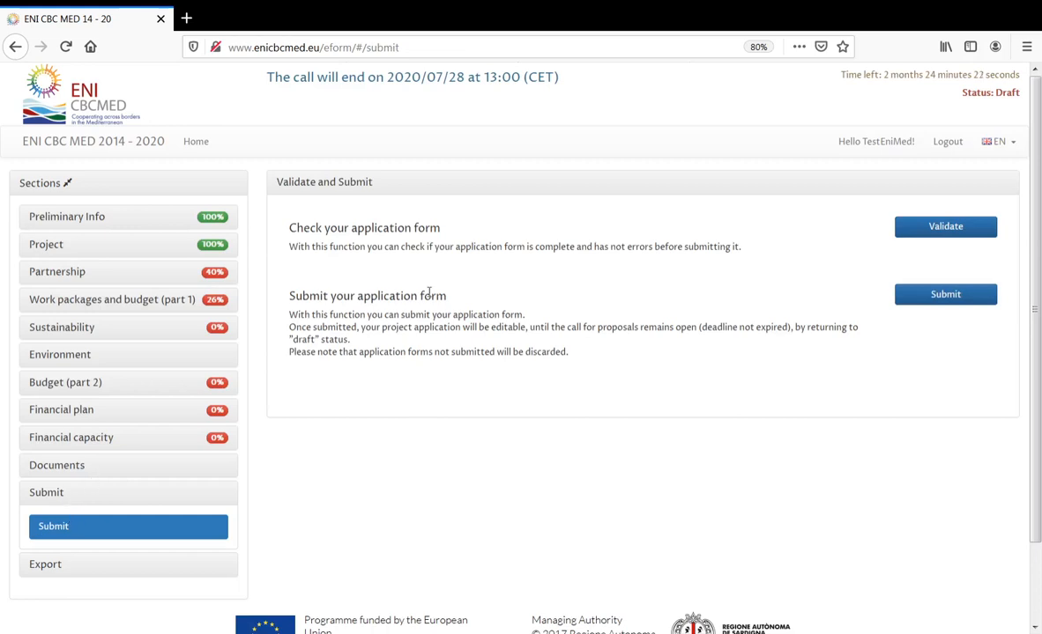
{"action": "left_click_drag", "start_coordinate": [291, 227], "coordinate": [440, 230]}
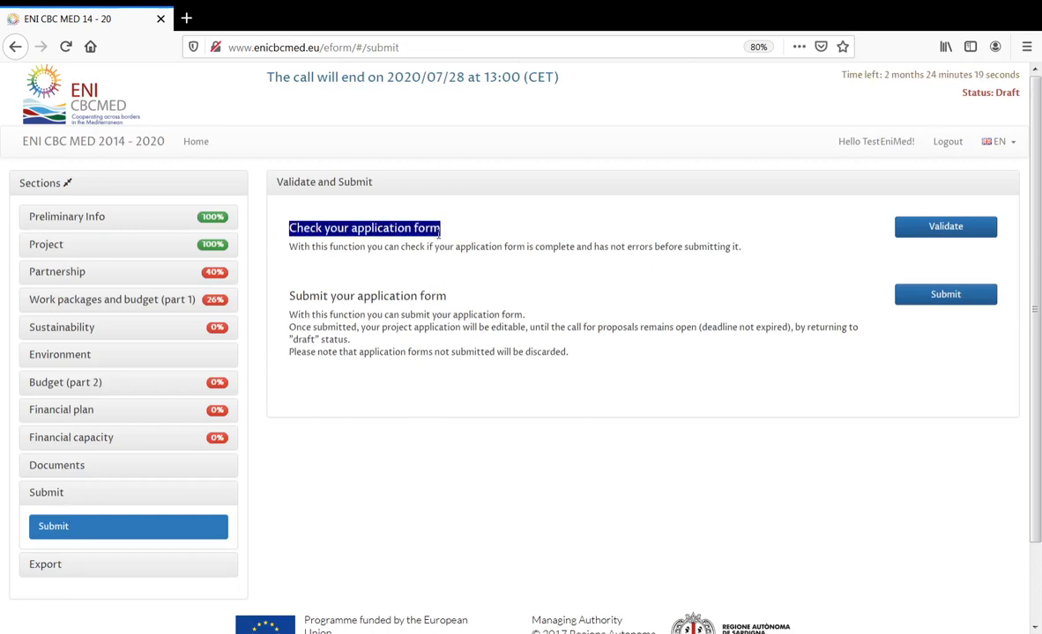
{"action": "left_click", "coordinate": [494, 243]}
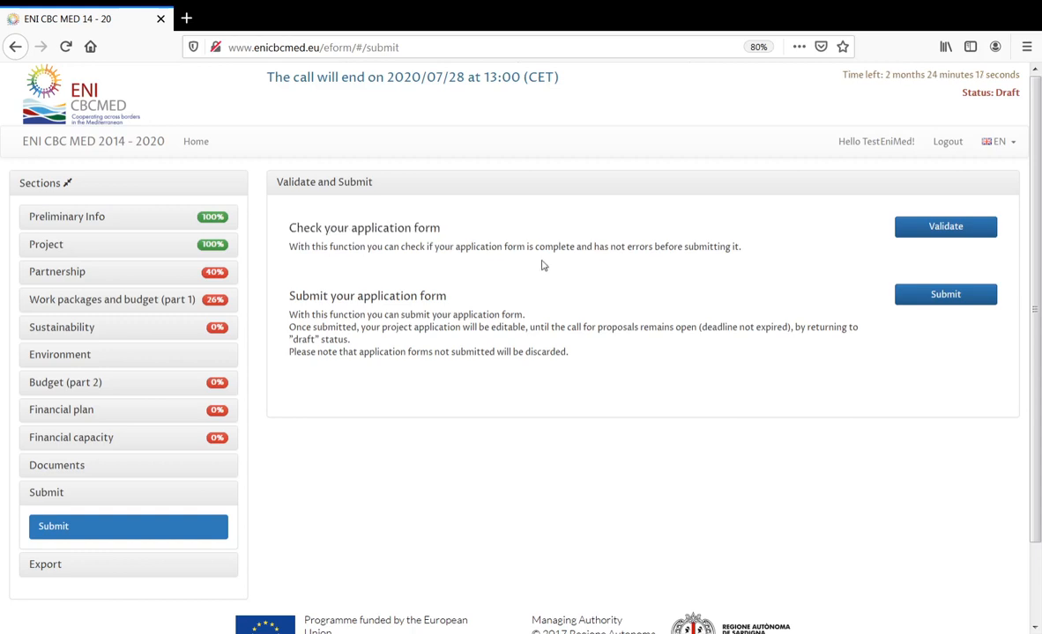
- Run Validate and expand General errors, showing only 2 of 5 required partners
{"action": "left_click", "coordinate": [945, 228]}
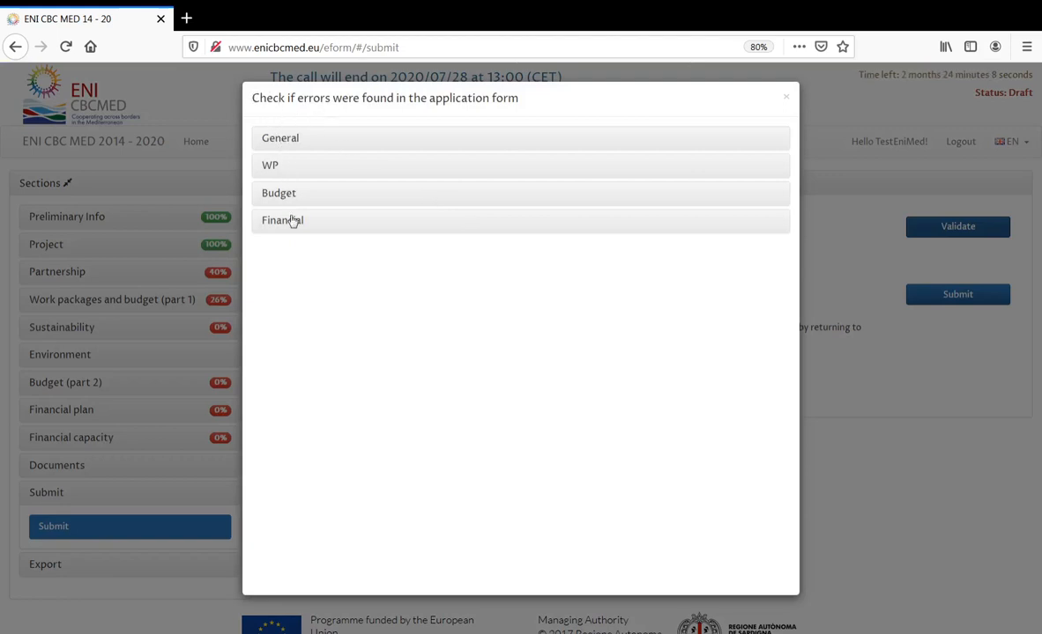
{"action": "left_click_drag", "start_coordinate": [254, 99], "coordinate": [524, 109]}
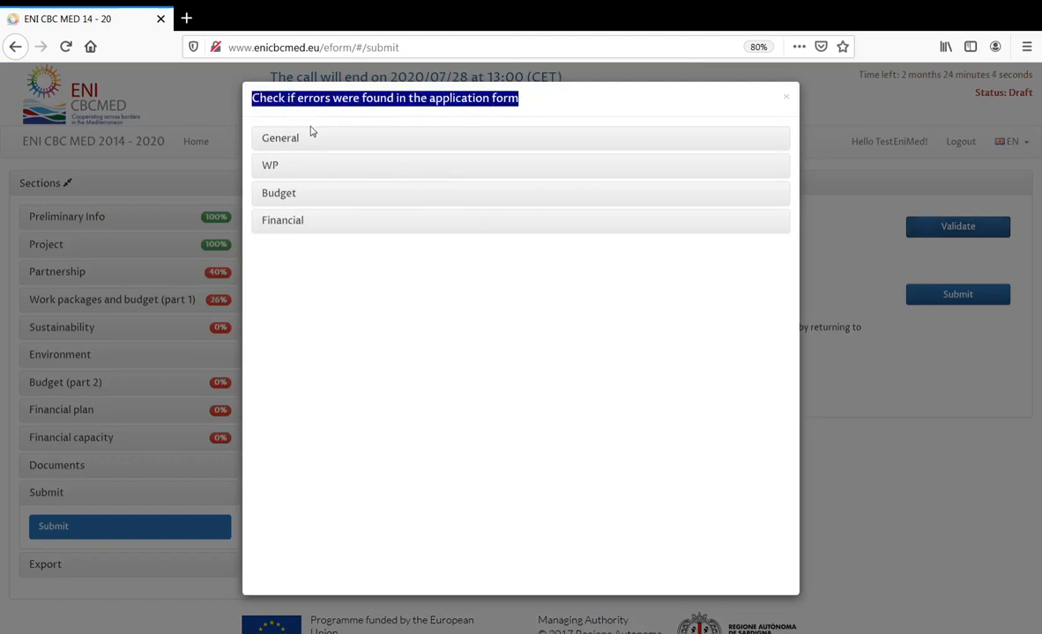
{"action": "left_click", "coordinate": [286, 141]}
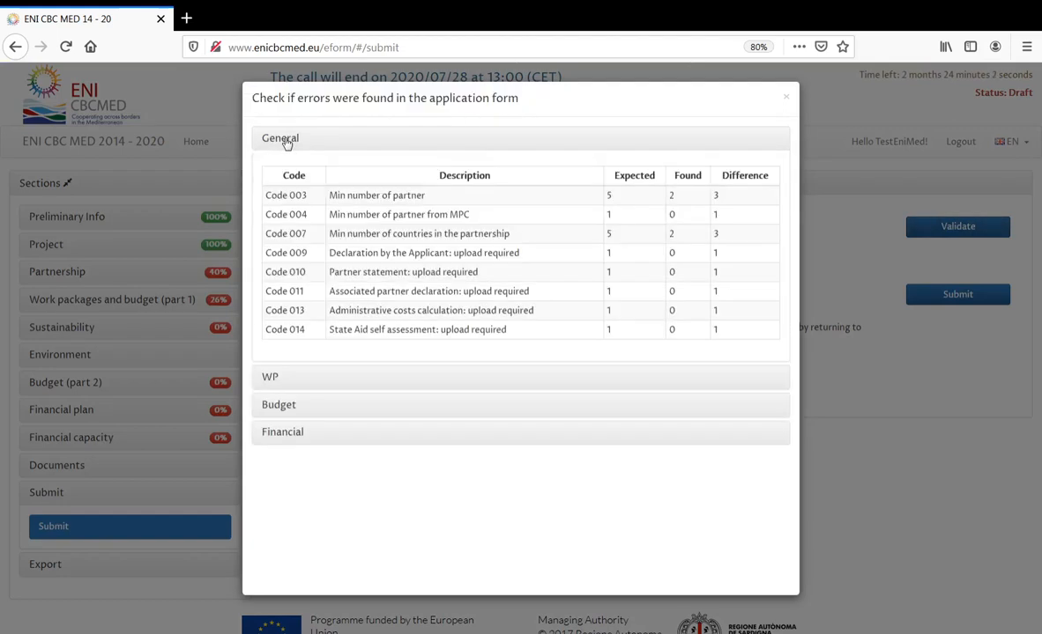
{"action": "left_click_drag", "start_coordinate": [331, 196], "coordinate": [448, 203]}
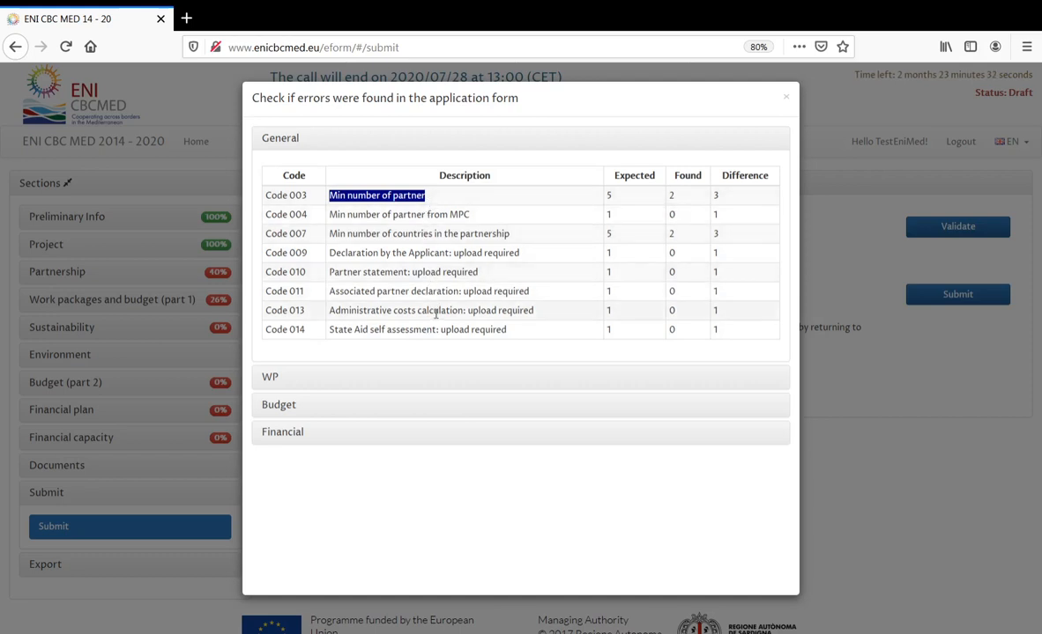
{"action": "left_click", "coordinate": [471, 219]}
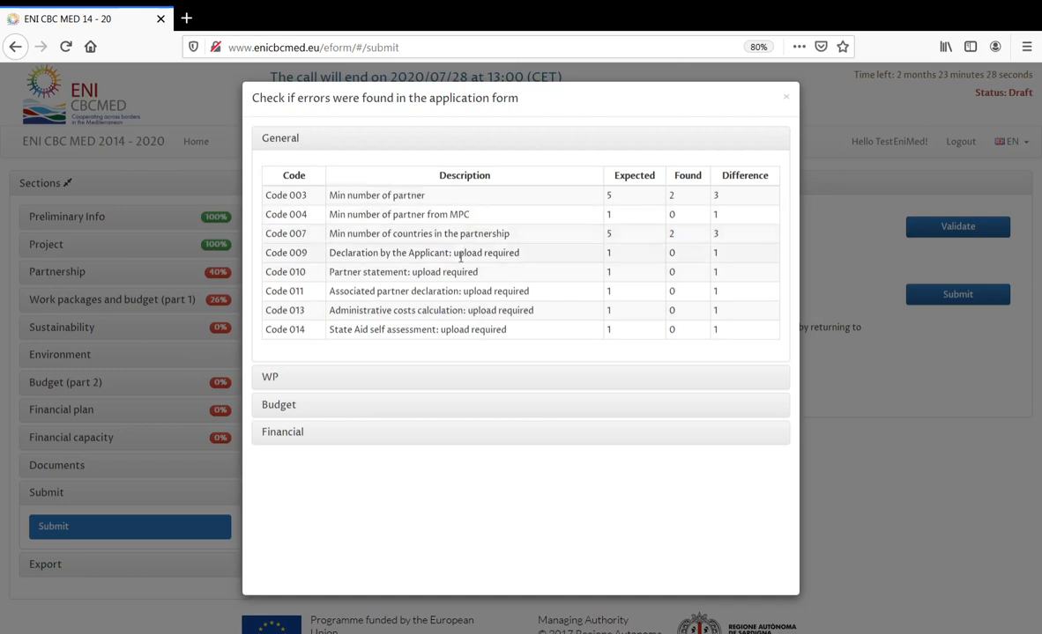
- Expand WP and Budget errors, noting the €555.555,00 minimum budget and €500.000,00 EU contribution
{"action": "left_click", "coordinate": [269, 378]}
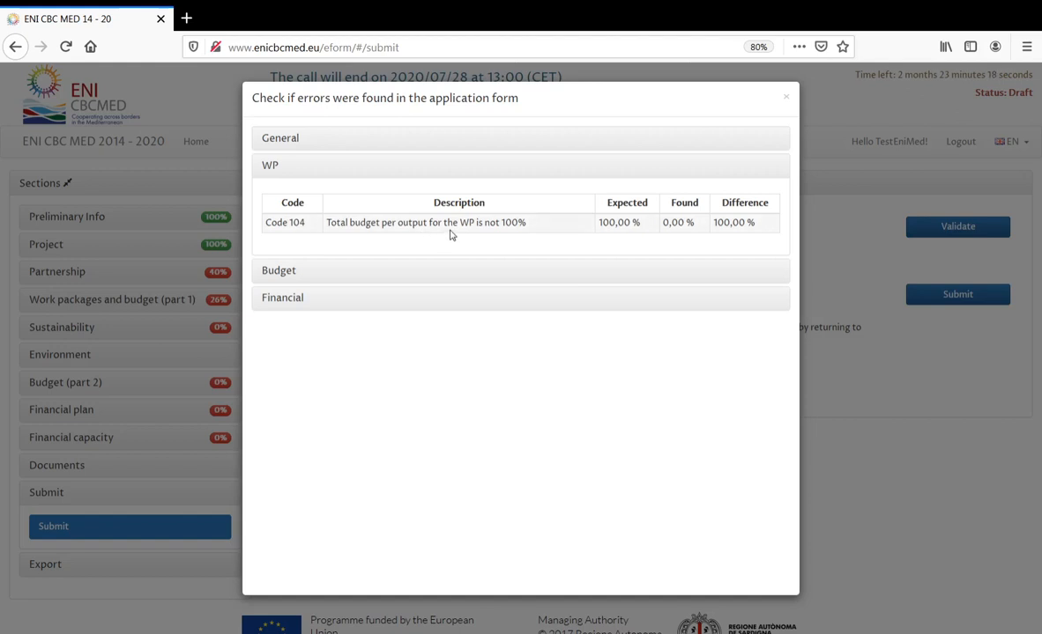
{"action": "left_click", "coordinate": [286, 276]}
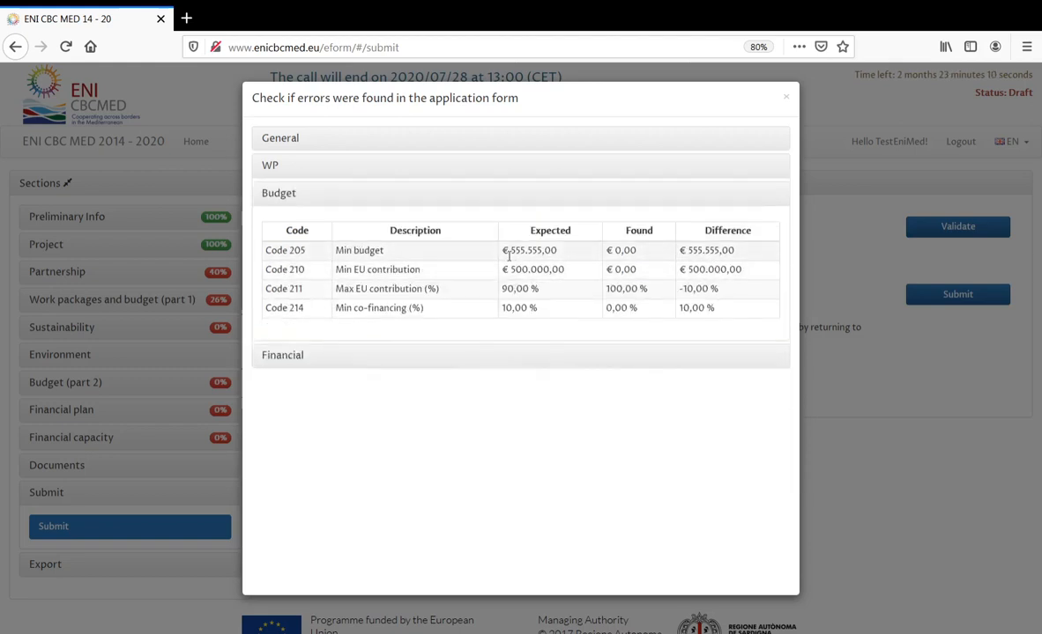
{"action": "left_click_drag", "start_coordinate": [509, 251], "coordinate": [567, 257]}
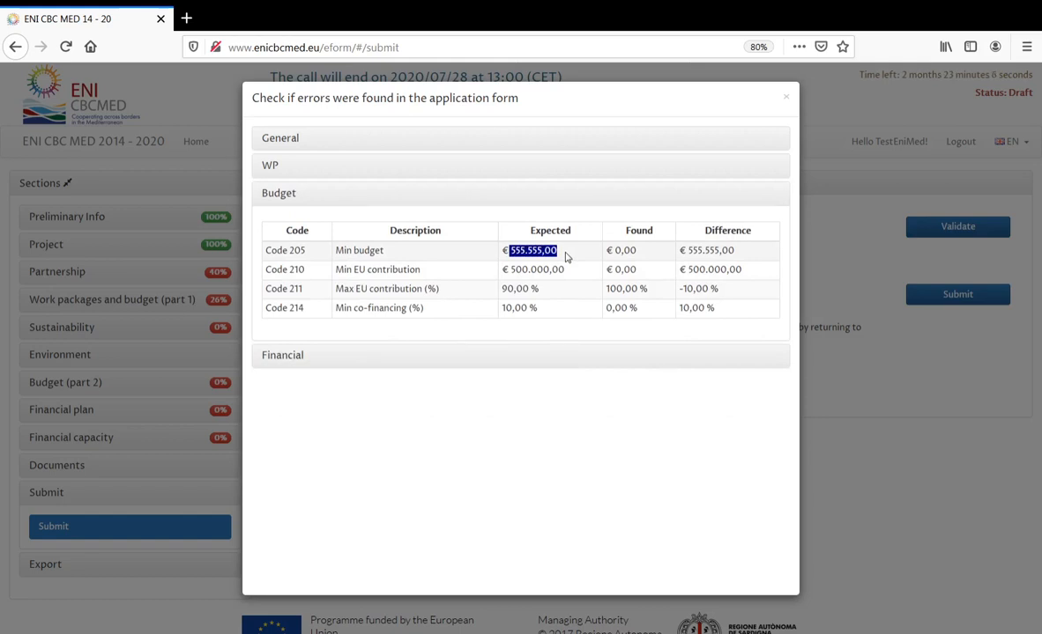
{"action": "left_click_drag", "start_coordinate": [509, 268], "coordinate": [581, 269]}
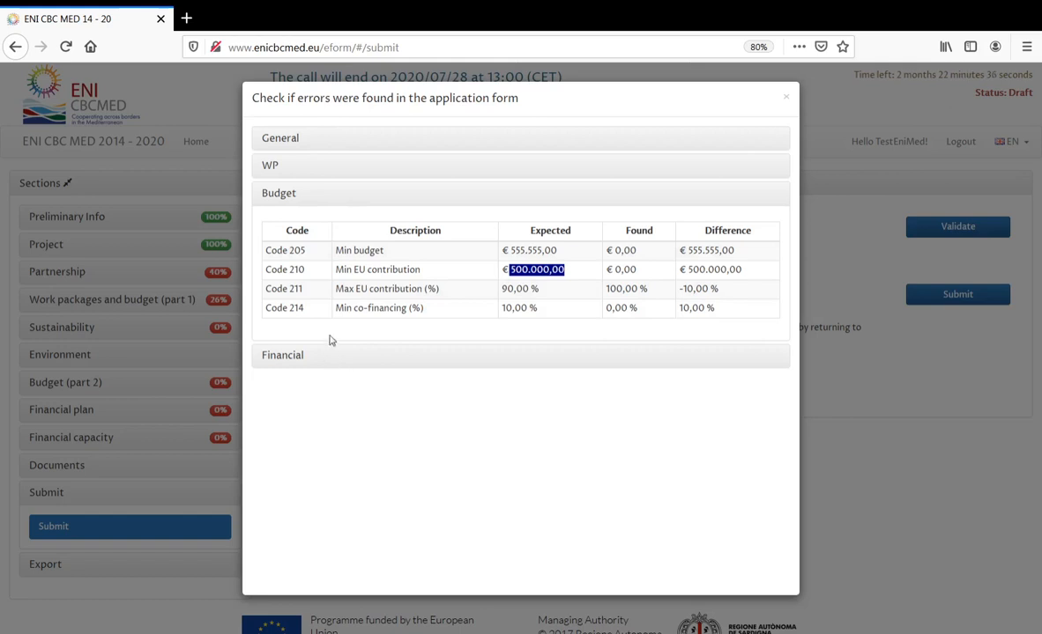
{"action": "left_click", "coordinate": [271, 189]}
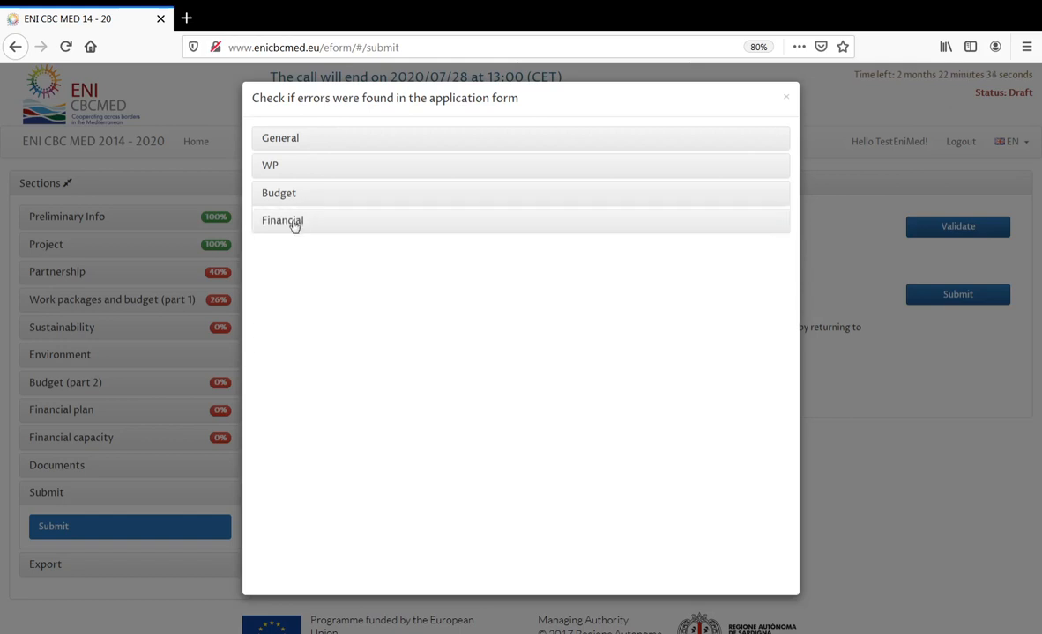
- Confirm Financial shows 'No errors found', then re-expand the General error list
{"action": "left_click", "coordinate": [295, 225]}
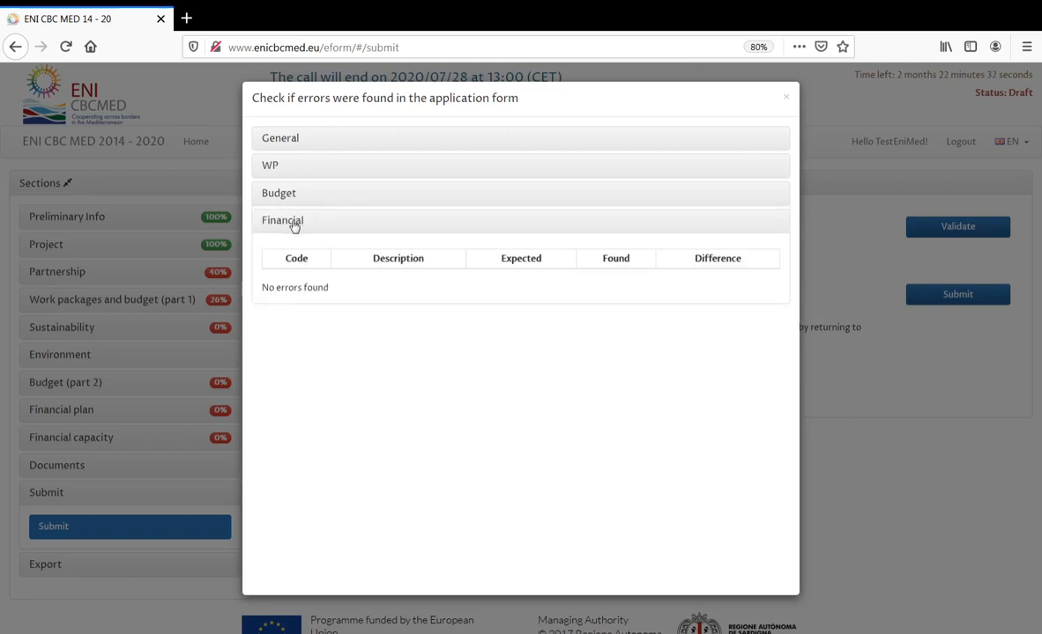
{"action": "left_click_drag", "start_coordinate": [330, 289], "coordinate": [245, 267]}
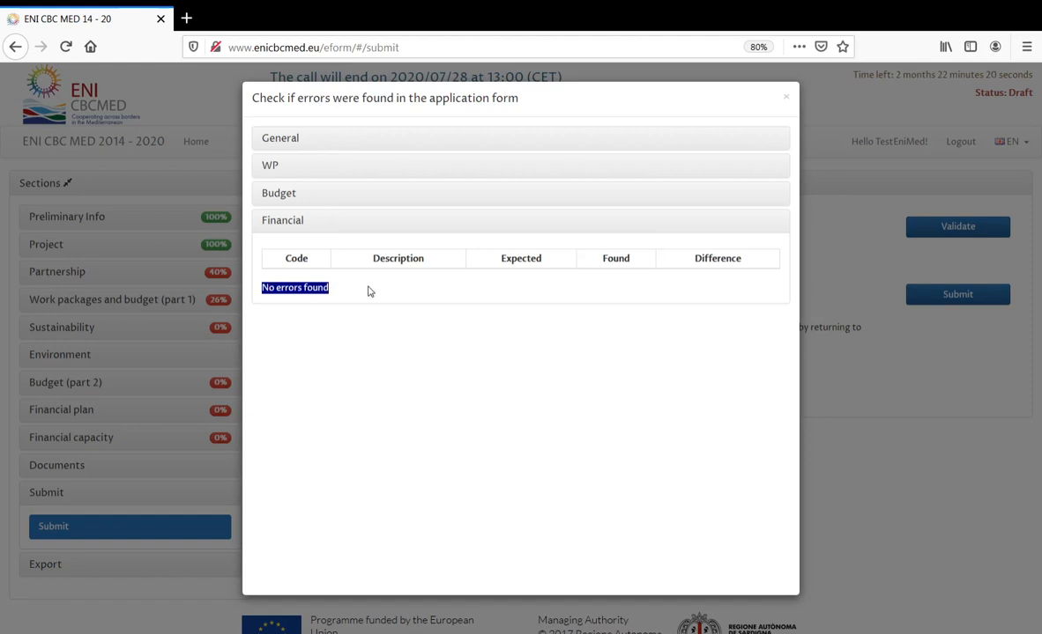
{"action": "left_click", "coordinate": [298, 143]}
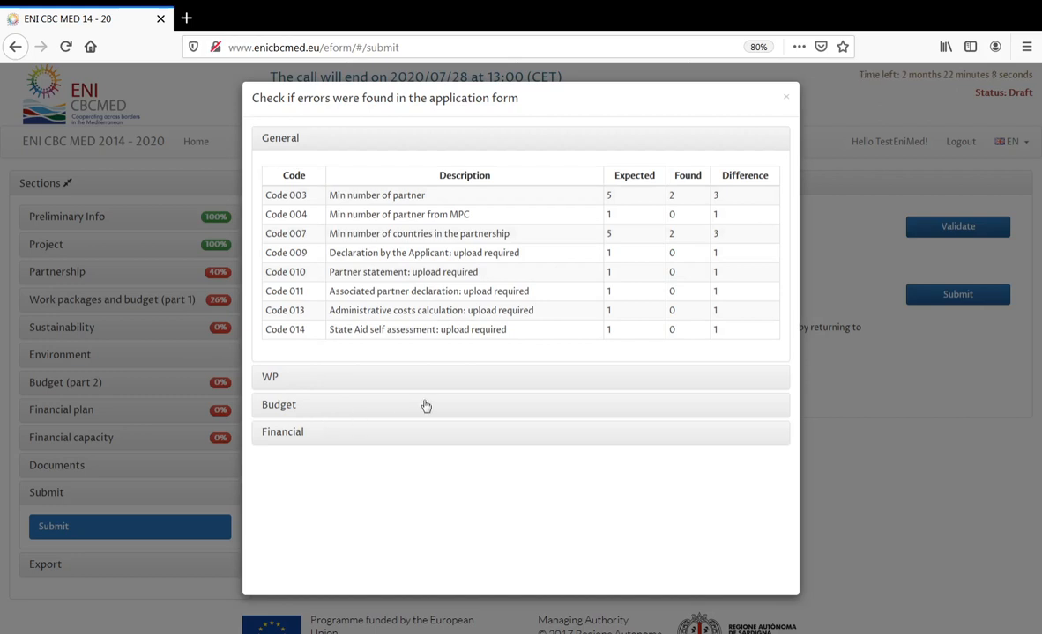
- Close the validation report, revisit Applicant/Partners, and open work package WP0 'Preparation'
{"action": "left_click", "coordinate": [786, 102]}
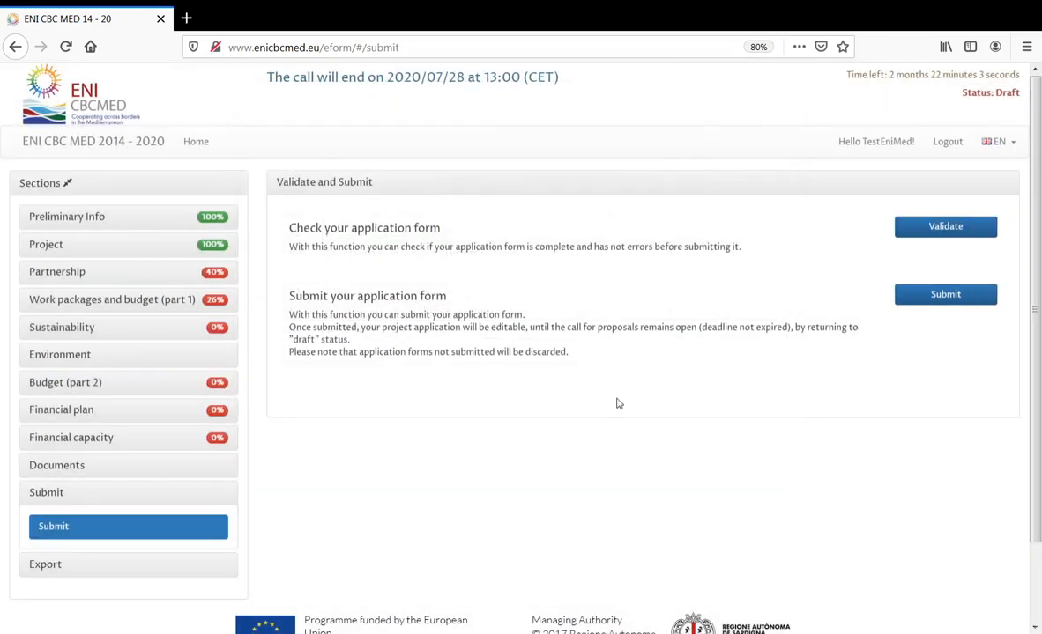
{"action": "left_click", "coordinate": [66, 275]}
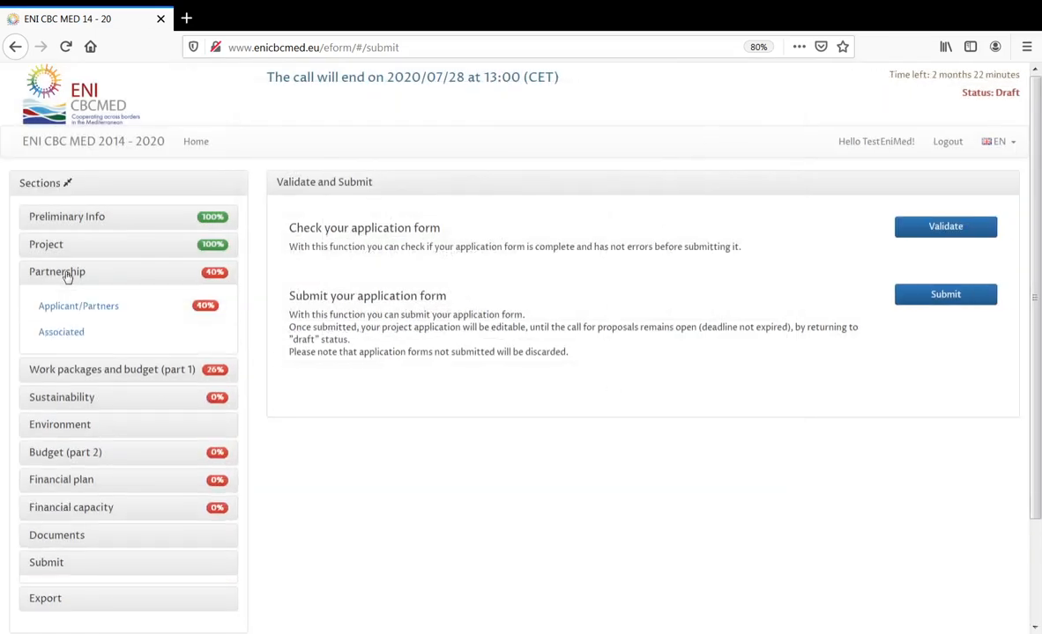
{"action": "left_click", "coordinate": [117, 309]}
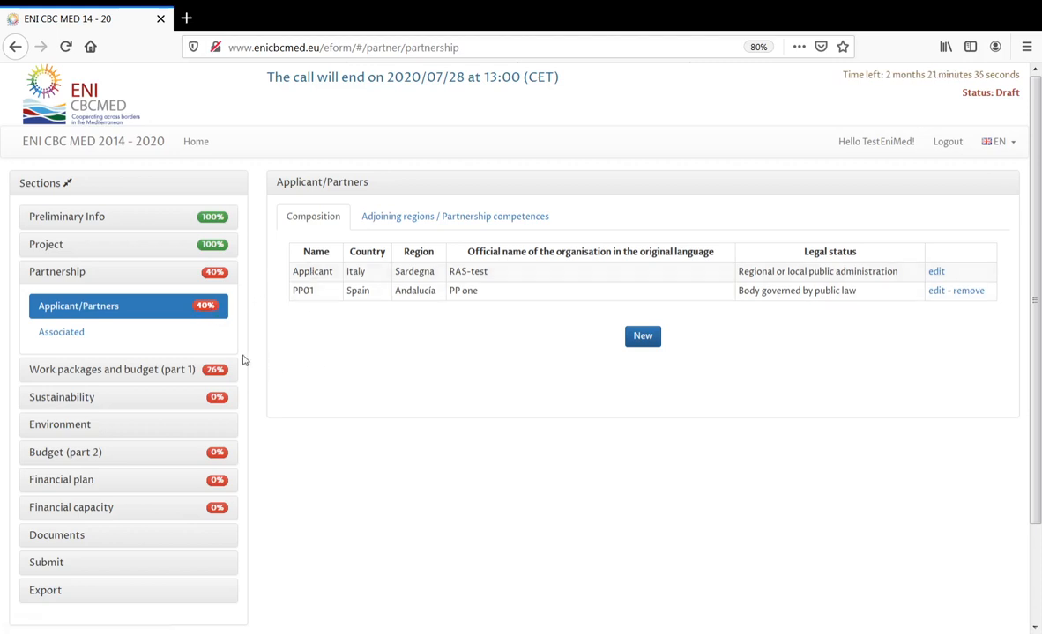
{"action": "left_click", "coordinate": [134, 371]}
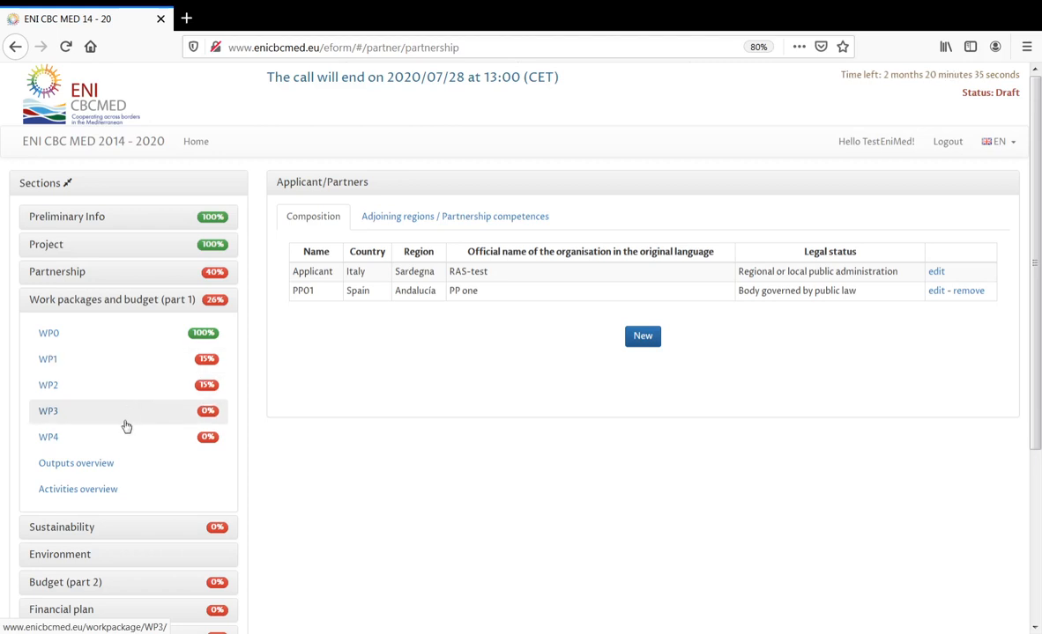
{"action": "left_click", "coordinate": [97, 341]}
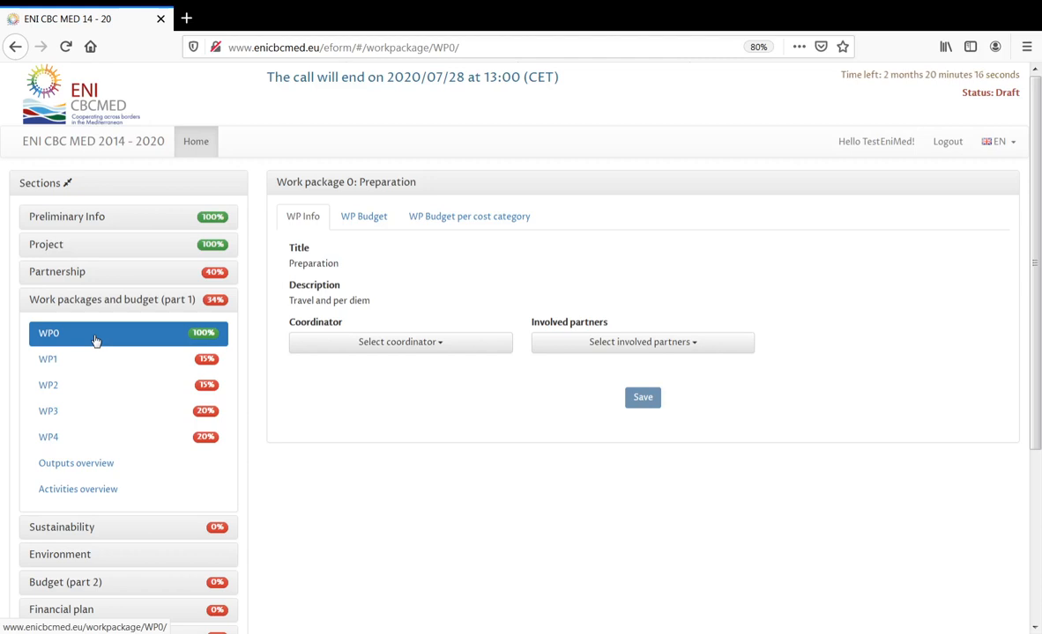
- Save Applicant as WP0 coordinator with PP01 as involved partner, then view WP0's budget
{"action": "left_click", "coordinate": [376, 345]}
{"action": "left_click", "coordinate": [377, 366]}
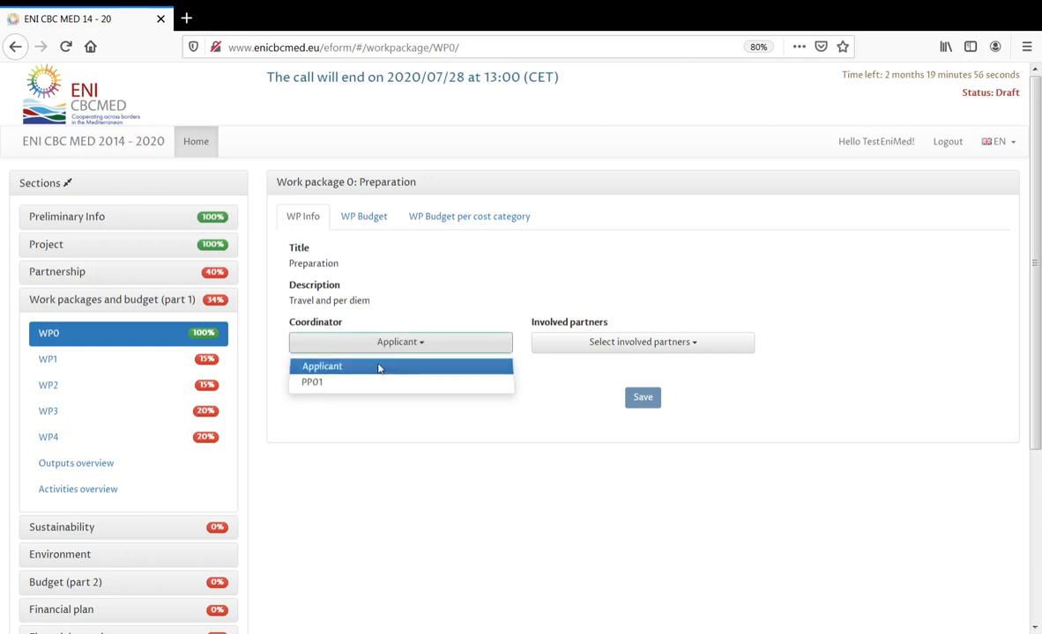
{"action": "left_click", "coordinate": [617, 347]}
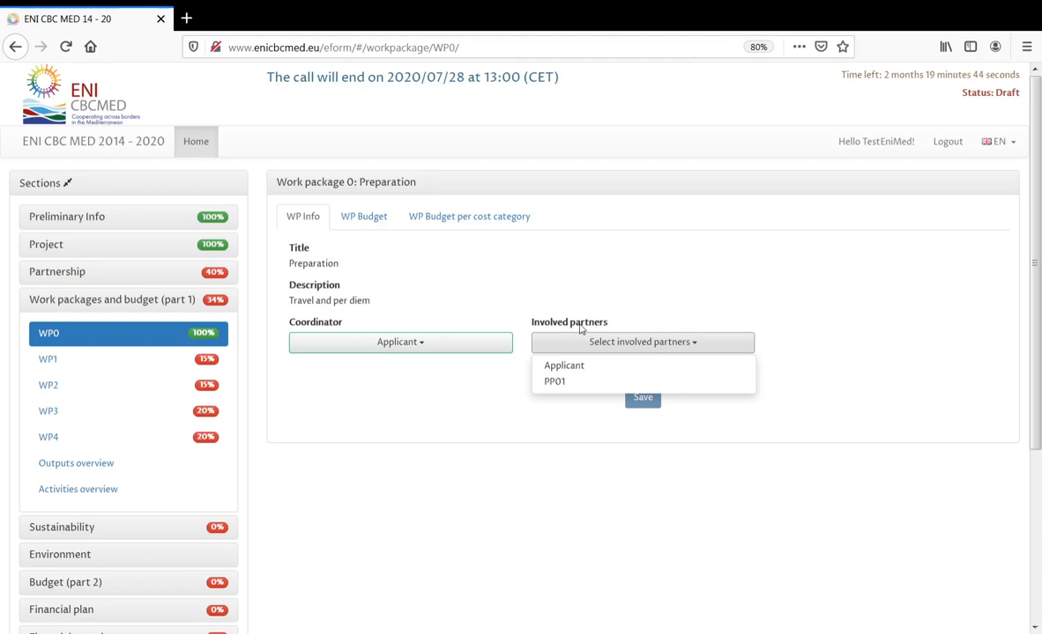
{"action": "left_click", "coordinate": [564, 384]}
{"action": "left_click", "coordinate": [742, 426]}
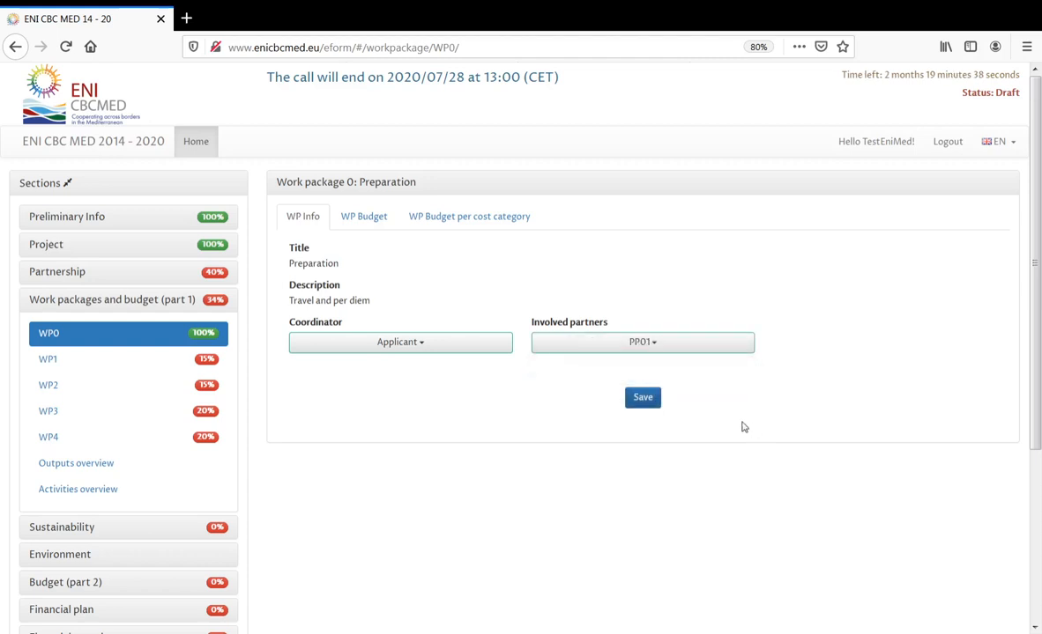
{"action": "left_click", "coordinate": [642, 399]}
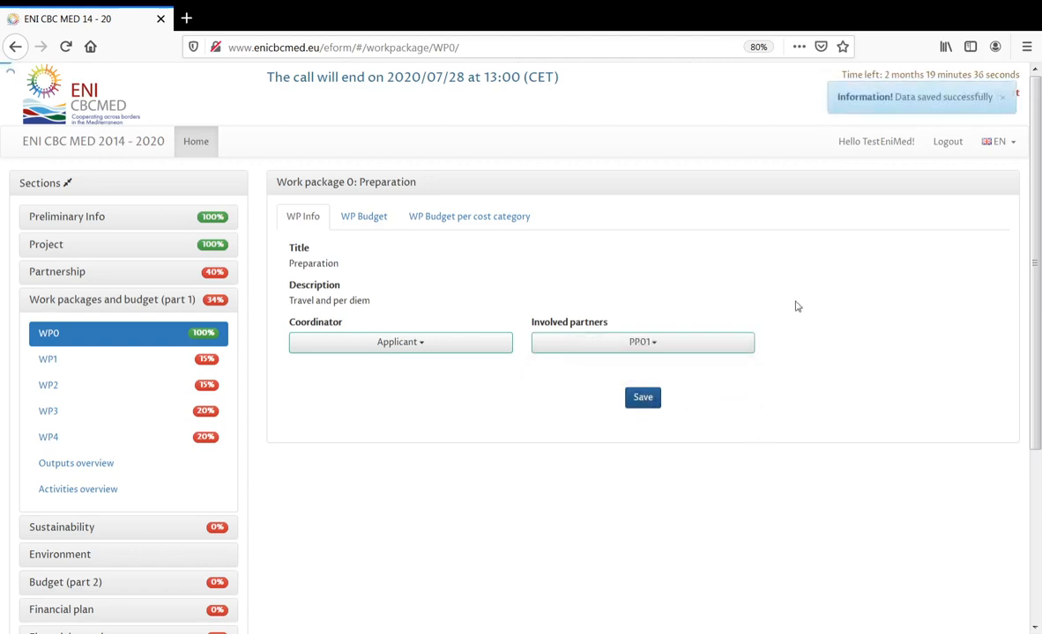
{"action": "left_click", "coordinate": [364, 220]}
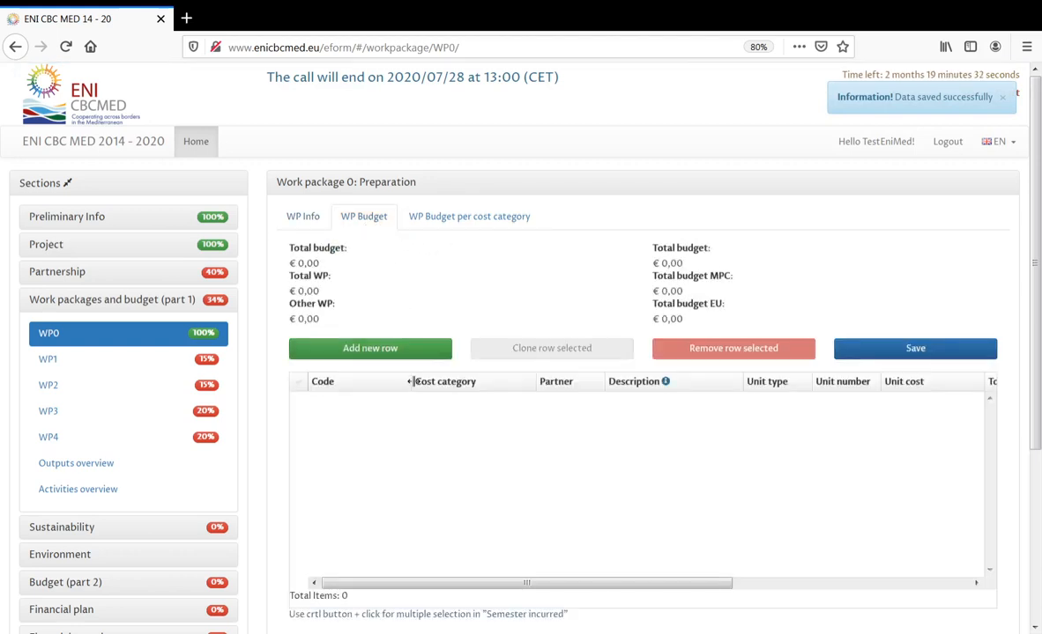
- Add an empty cost row to WP0's budget, check the per-cost-category breakdown, and go to WP1
{"action": "left_click", "coordinate": [399, 349]}
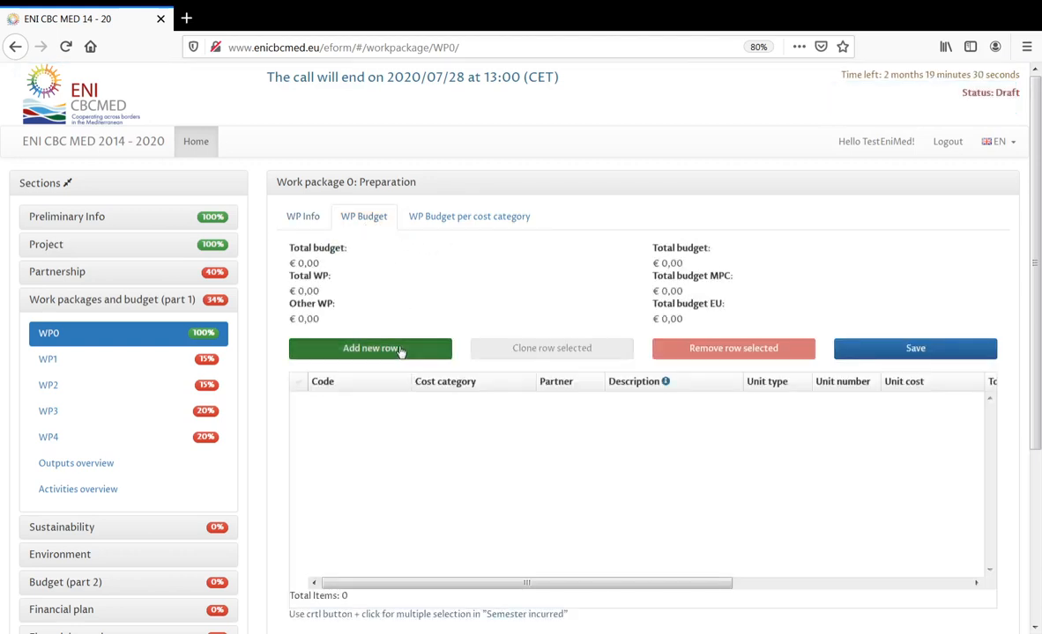
{"action": "left_click", "coordinate": [466, 403]}
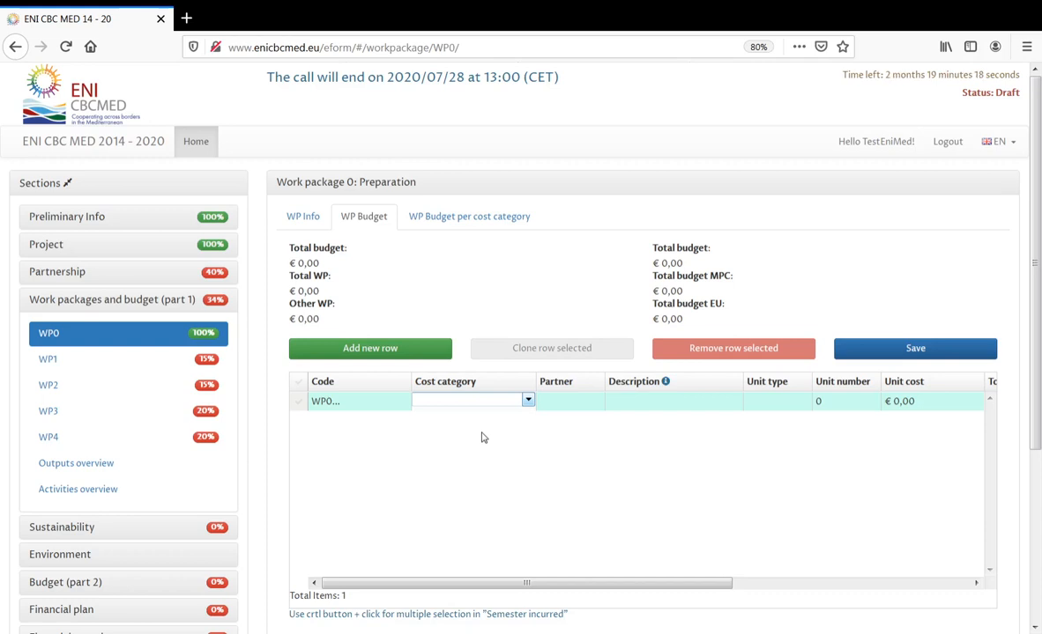
{"action": "double_click", "coordinate": [488, 451]}
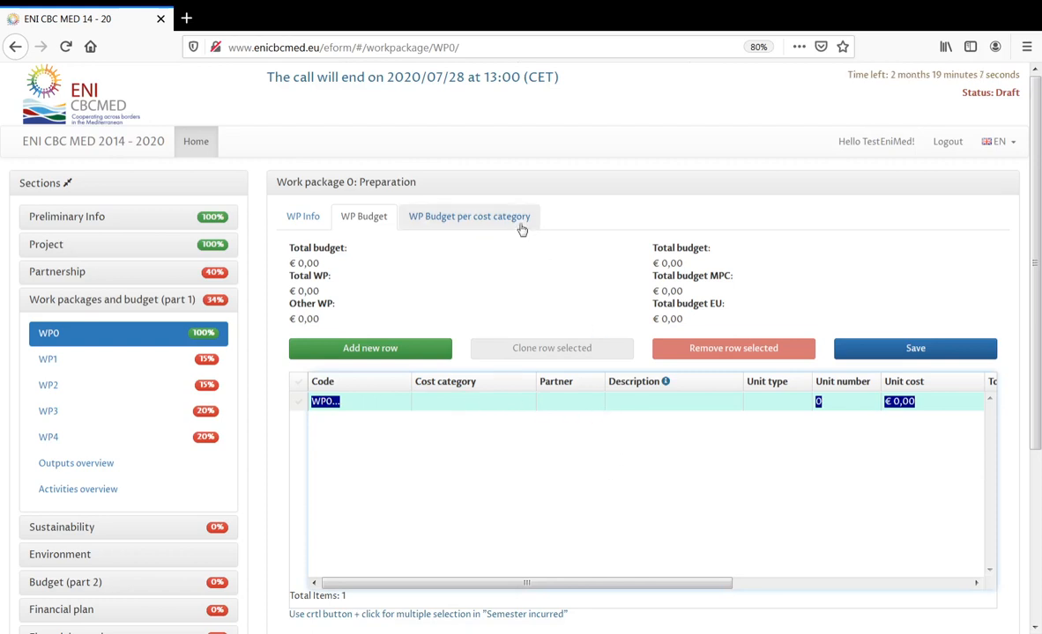
{"action": "left_click", "coordinate": [476, 221]}
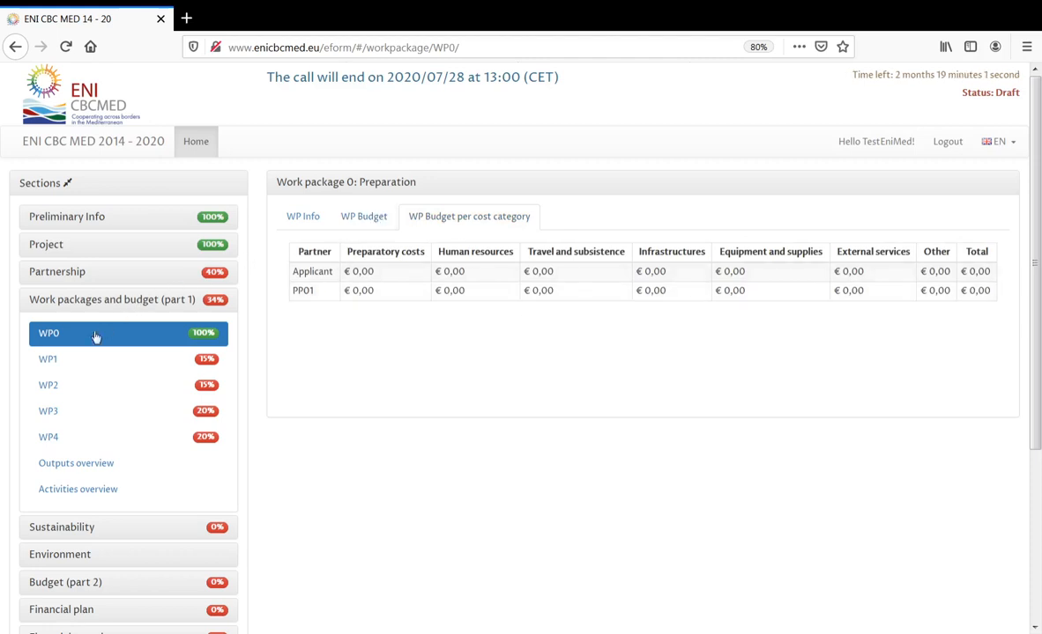
{"action": "left_click", "coordinate": [64, 365]}
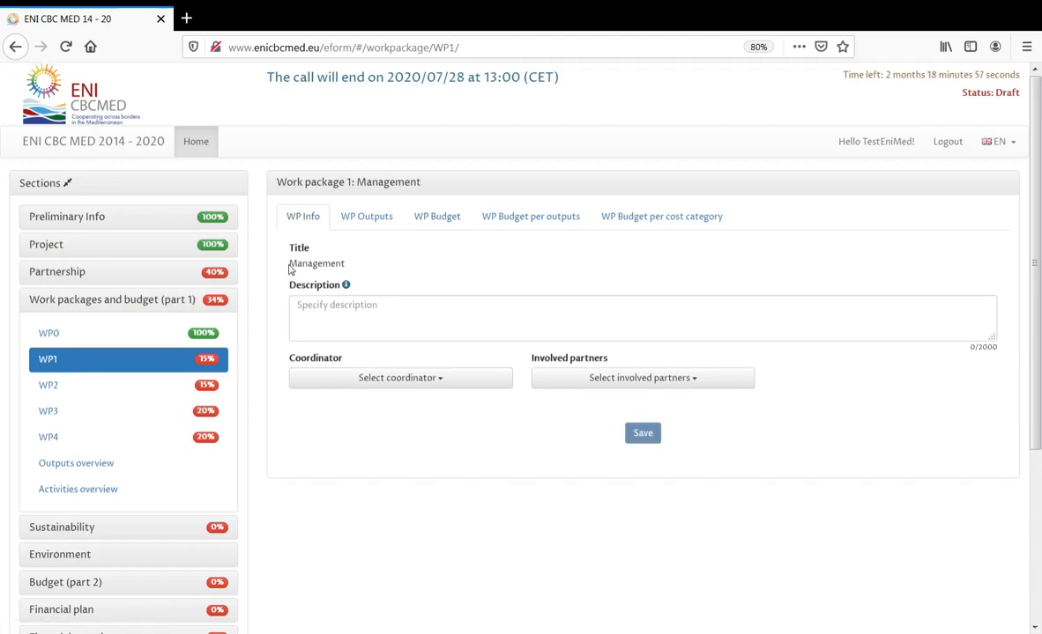
- Check the WP1 title 'Management', then move on to WP2
{"action": "left_click_drag", "start_coordinate": [290, 264], "coordinate": [343, 266]}
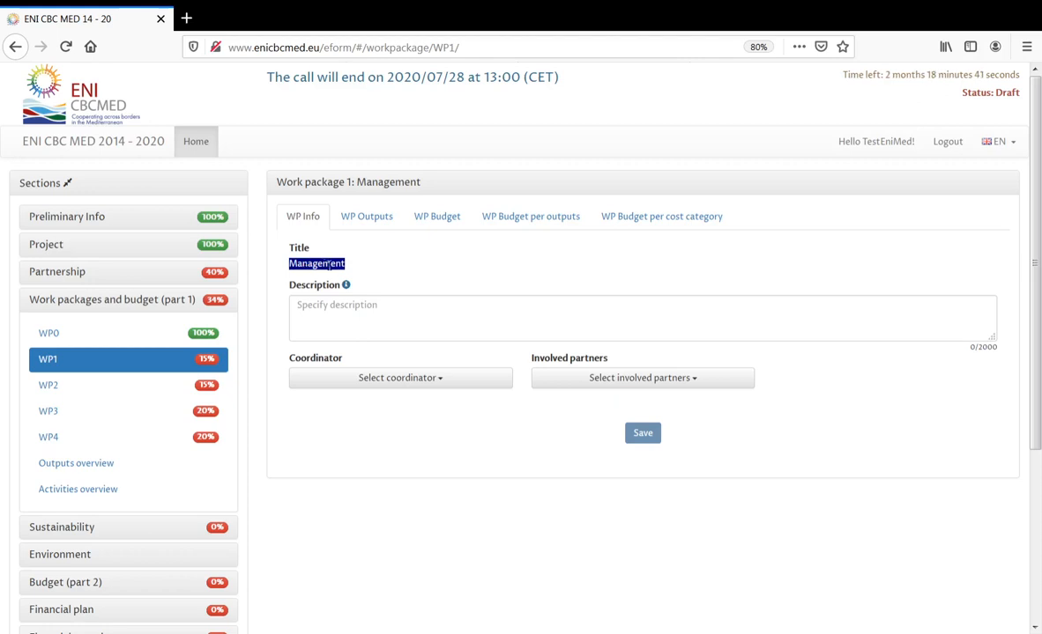
{"action": "left_click", "coordinate": [62, 388]}
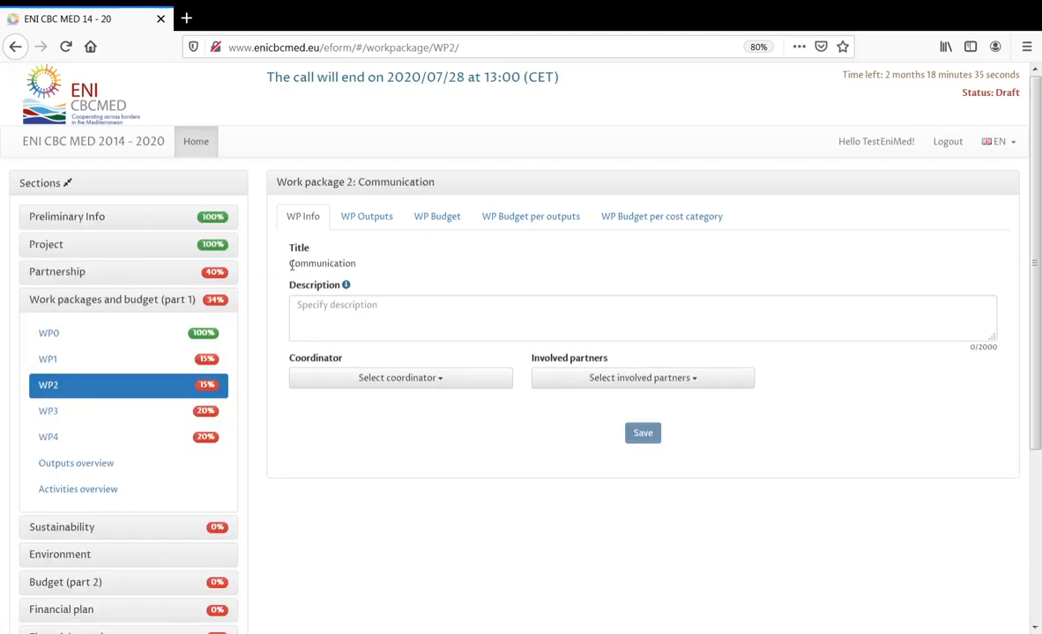
- Check the WP2 title 'Communication', then move on to WP3
{"action": "left_click_drag", "start_coordinate": [290, 266], "coordinate": [360, 268]}
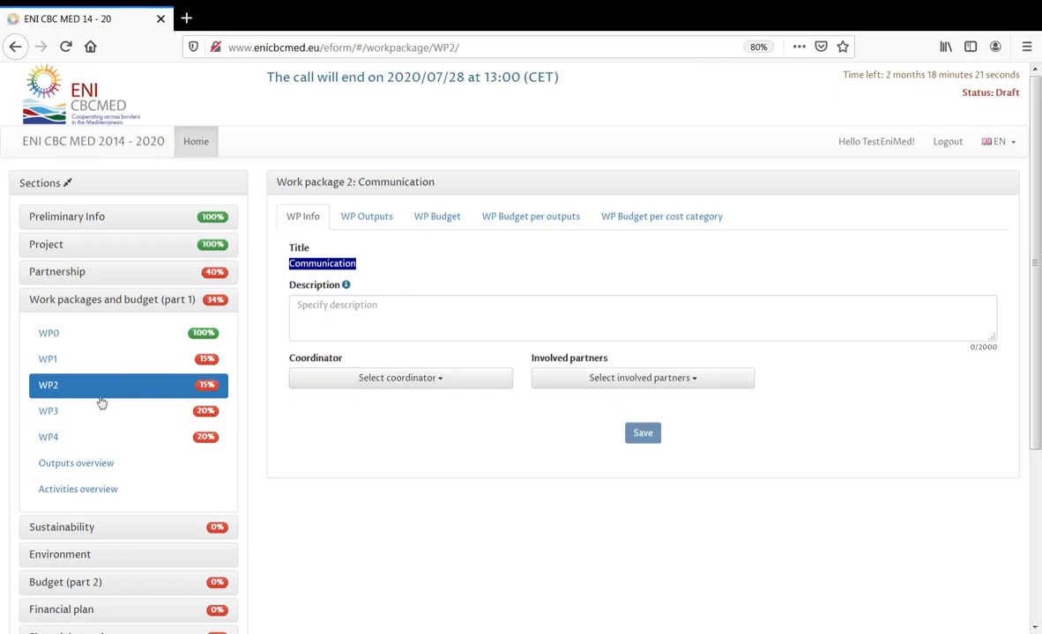
{"action": "left_click", "coordinate": [78, 417]}
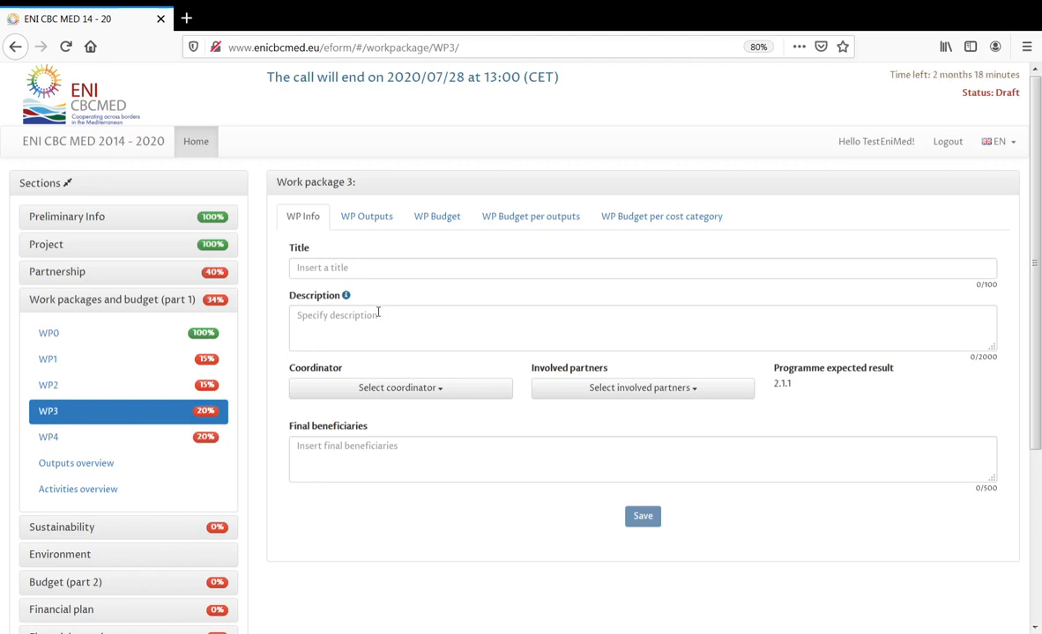
- Paste the key management tools guidance text into WP1's description and enlarge the box
{"action": "left_click", "coordinate": [94, 363]}
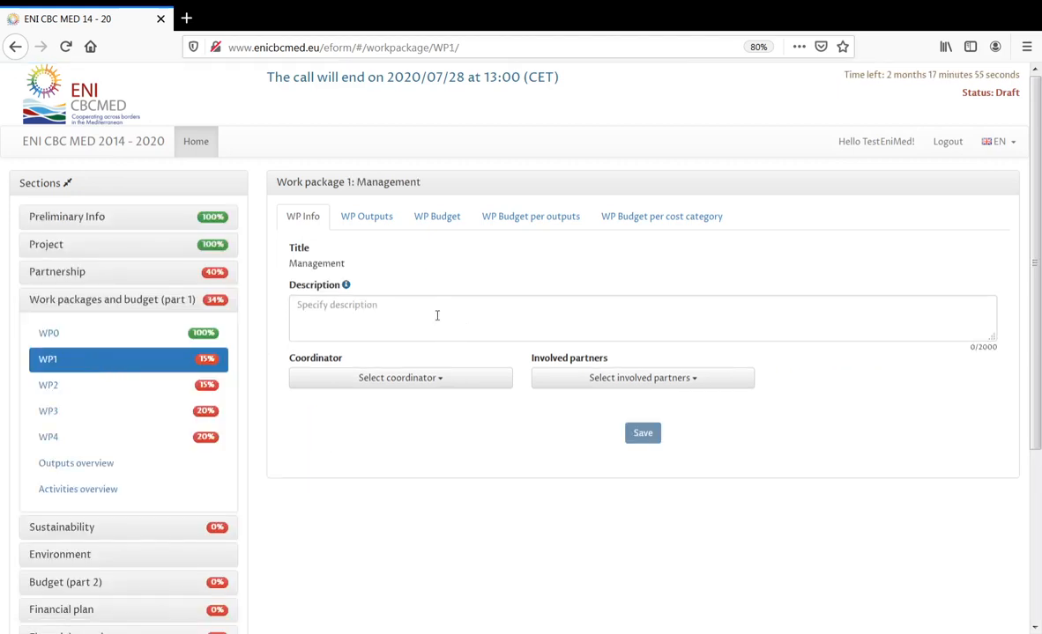
{"action": "mouse_move", "coordinate": [348, 291]}
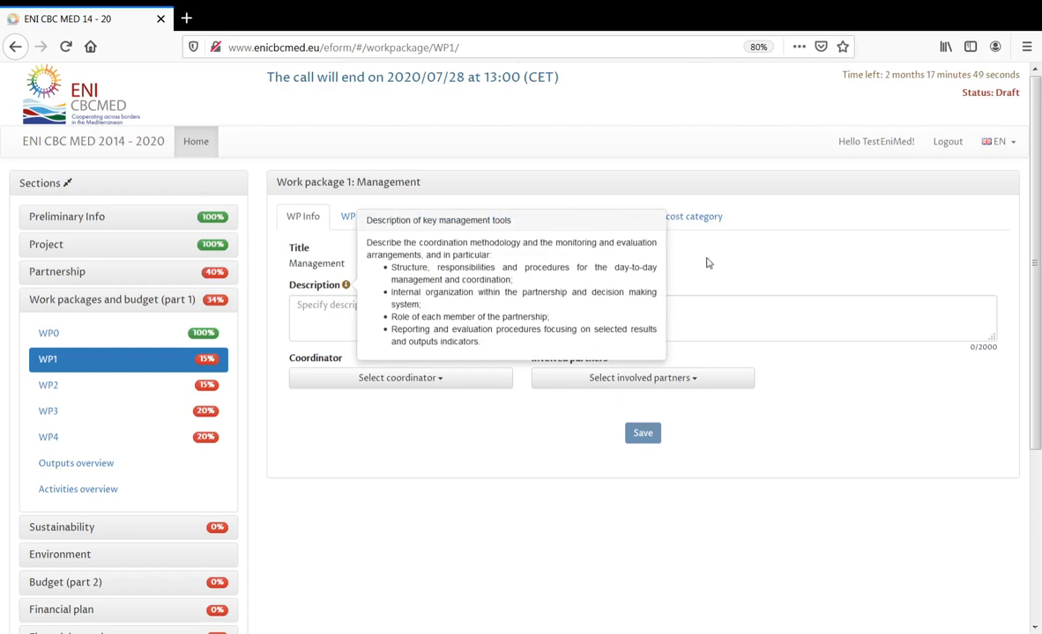
{"action": "left_click_drag", "start_coordinate": [369, 238], "coordinate": [488, 353]}
{"action": "key", "text": "ctrl+c"}
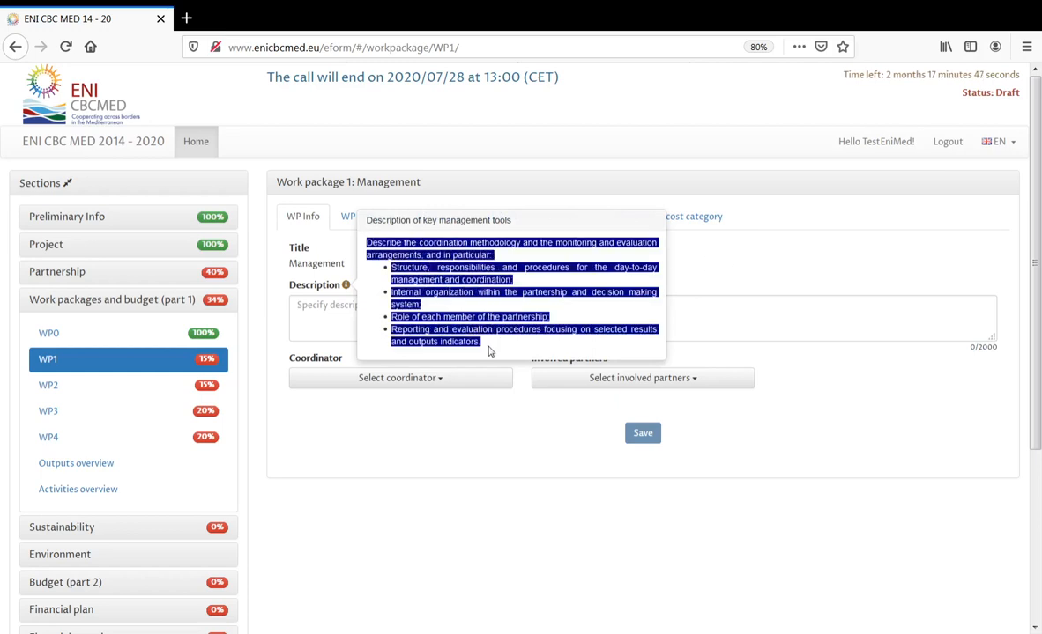
{"action": "left_click", "coordinate": [325, 310]}
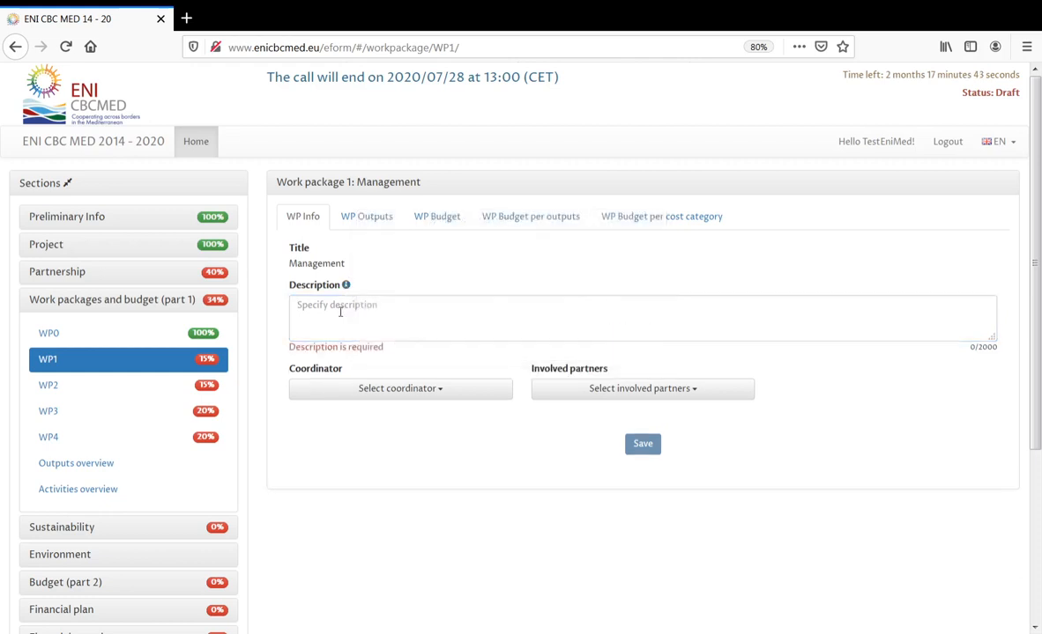
{"action": "key", "text": "ctrl+v"}
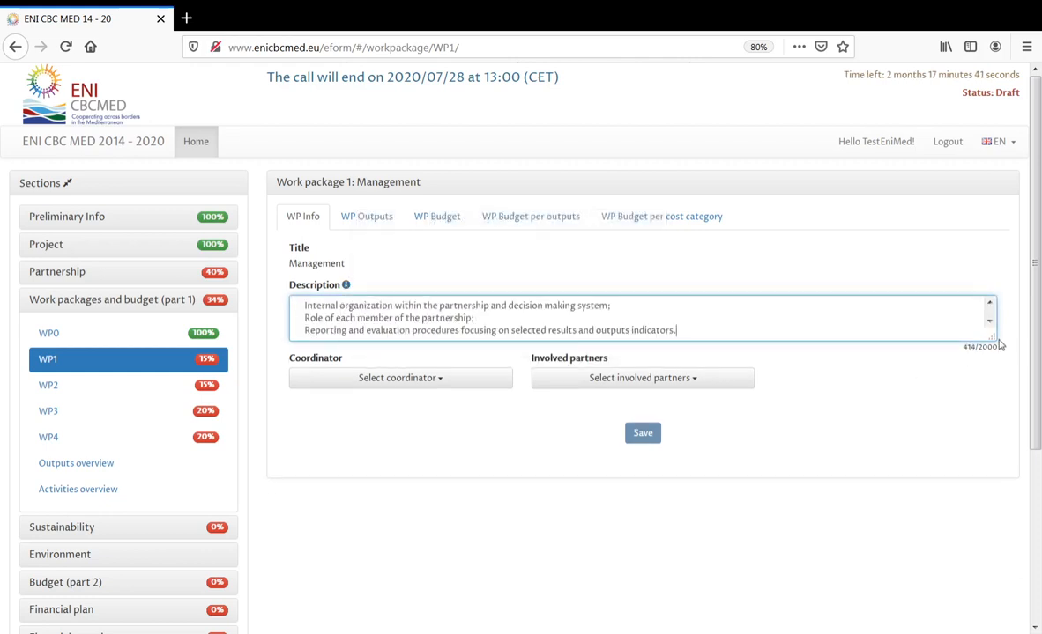
{"action": "left_click_drag", "start_coordinate": [992, 337], "coordinate": [986, 412]}
{"action": "left_click", "coordinate": [1000, 420]}
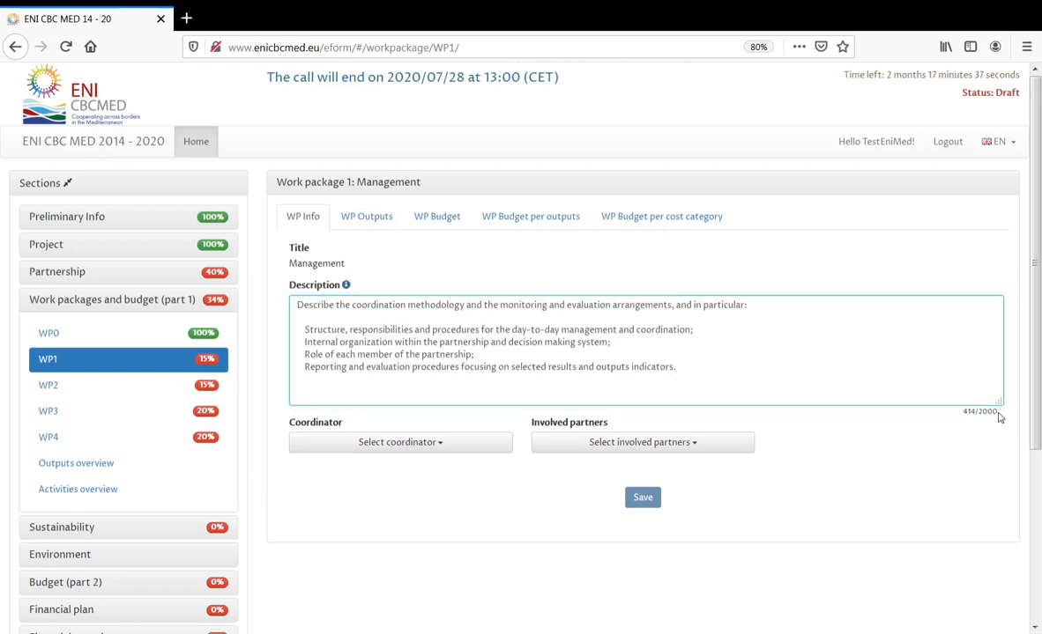
- Save PP01 as WP1 coordinator with Applicant as involved partner
{"action": "left_click", "coordinate": [402, 446]}
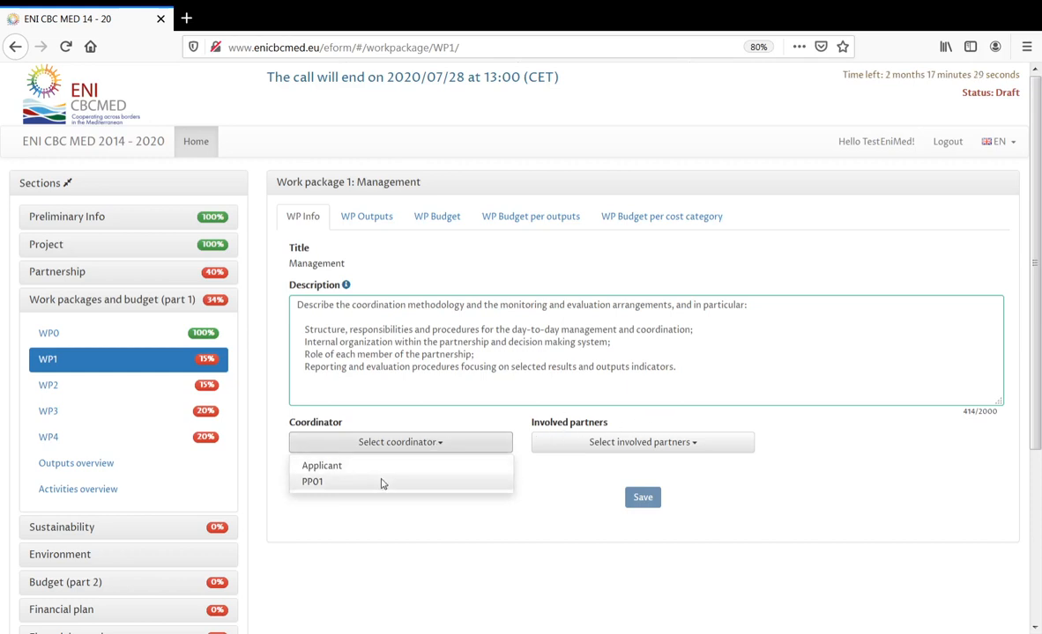
{"action": "left_click", "coordinate": [381, 483]}
{"action": "left_click", "coordinate": [663, 445]}
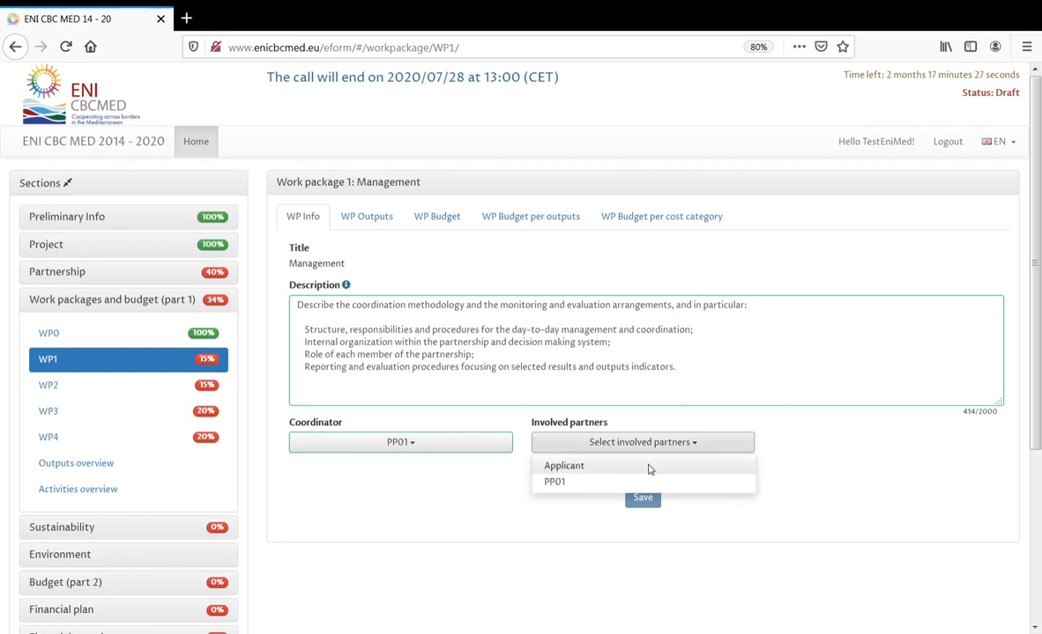
{"action": "left_click", "coordinate": [645, 468]}
{"action": "left_click", "coordinate": [654, 504]}
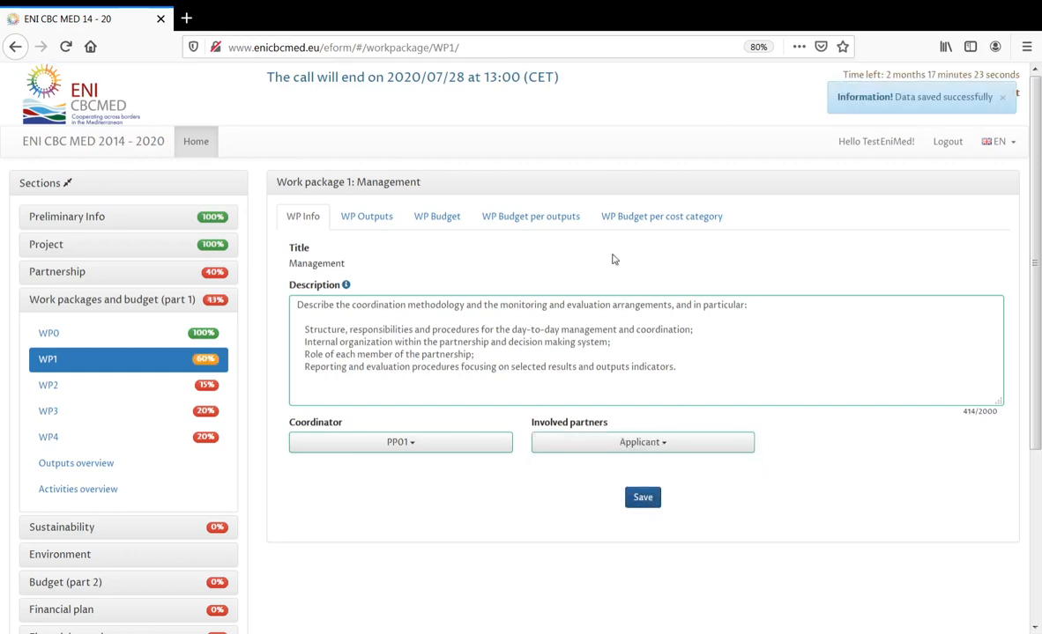
{"action": "left_click", "coordinate": [367, 222]}
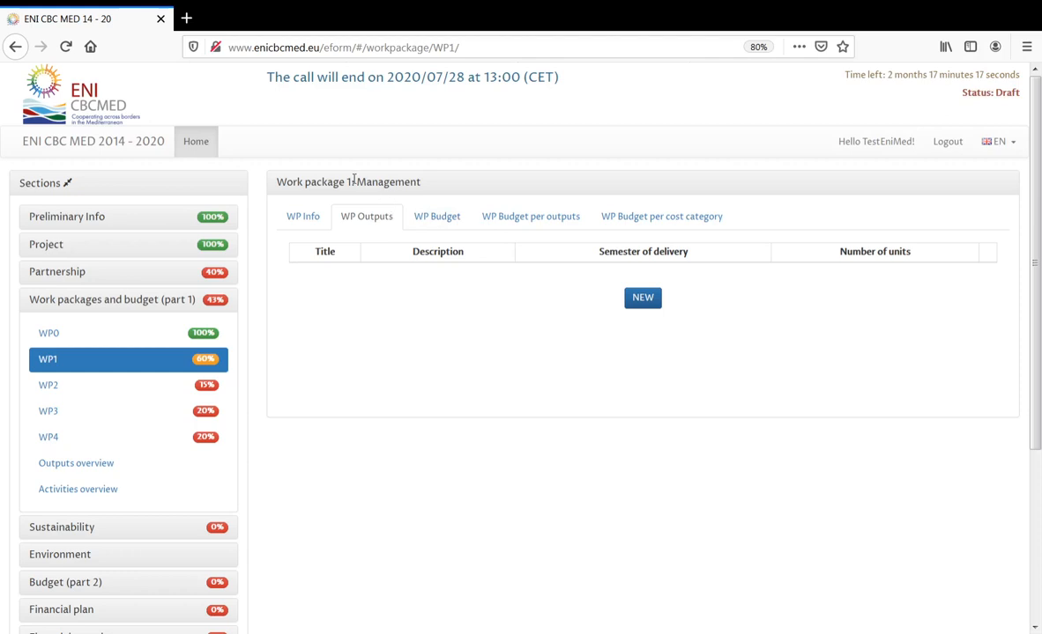
- Open a blank new-output form on WP1's Outputs tab
{"action": "left_click_drag", "start_coordinate": [354, 181], "coordinate": [426, 190]}
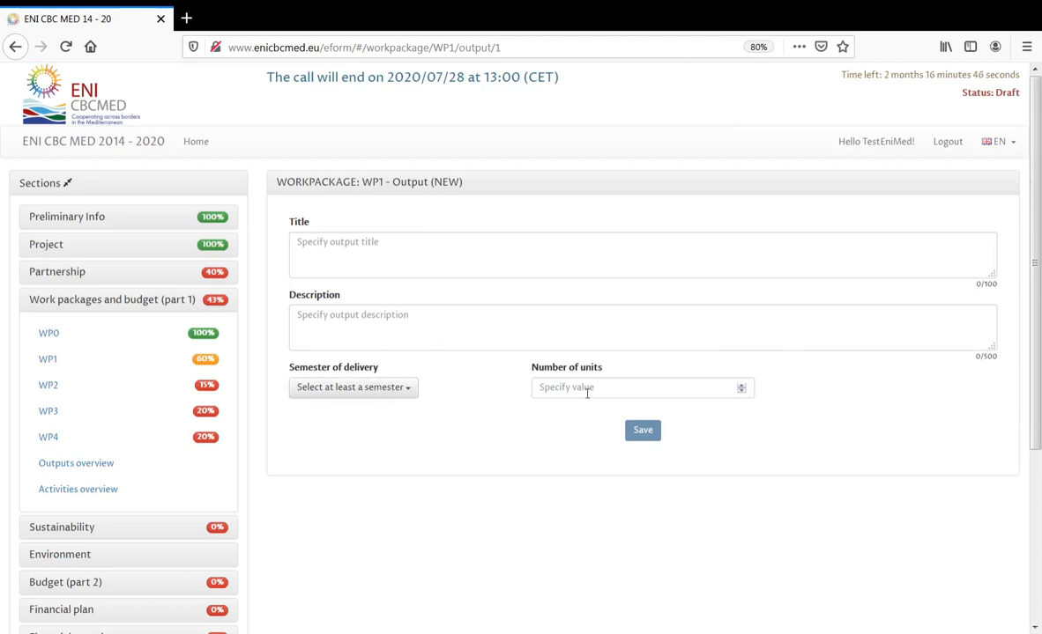
- Save WP1 output 'Management output1' with description 'Desc', semester I and 5 units
{"action": "left_click", "coordinate": [471, 255]}
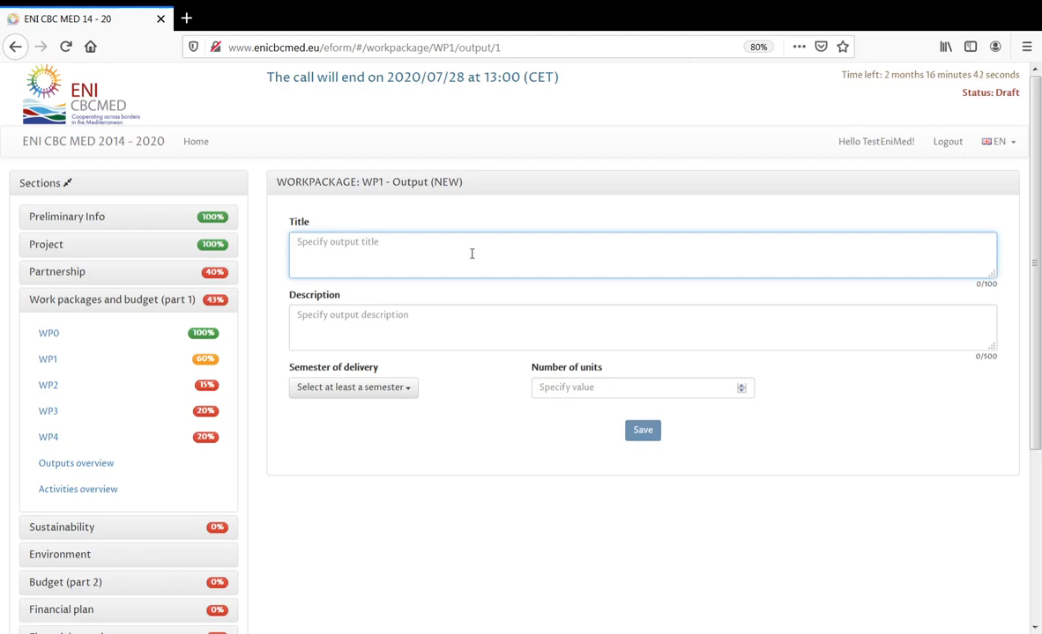
{"action": "type", "text": "mana"}
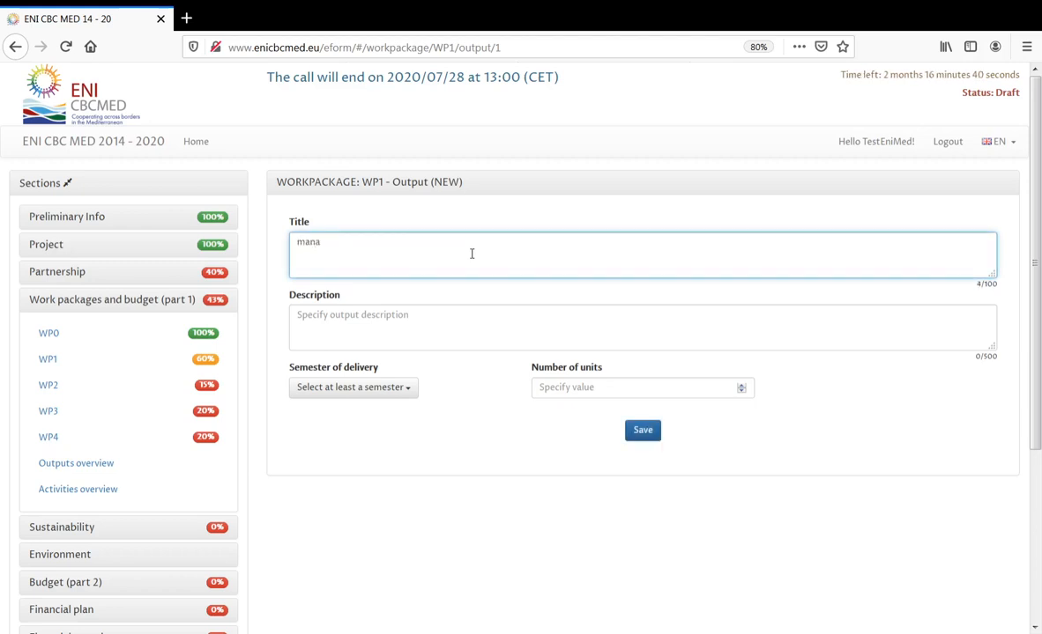
{"action": "type", "text": "gement"}
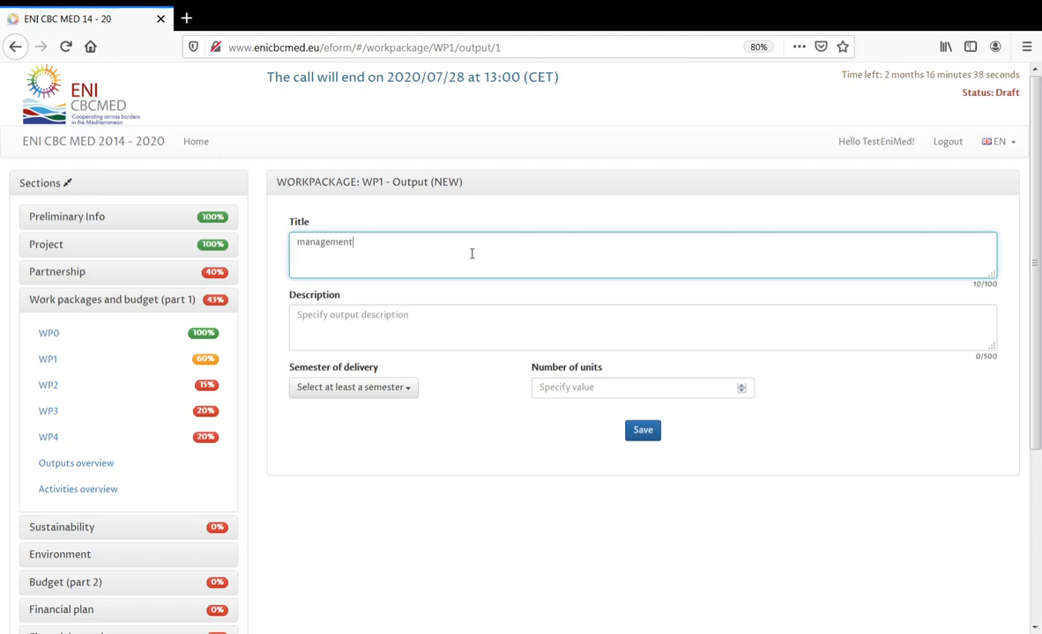
{"action": "type", "text": " output1"}
{"action": "left_click_drag", "start_coordinate": [304, 243], "coordinate": [294, 246]}
{"action": "type", "text": "M"}
{"action": "left_click", "coordinate": [406, 316]}
{"action": "type", "text": "Desc"}
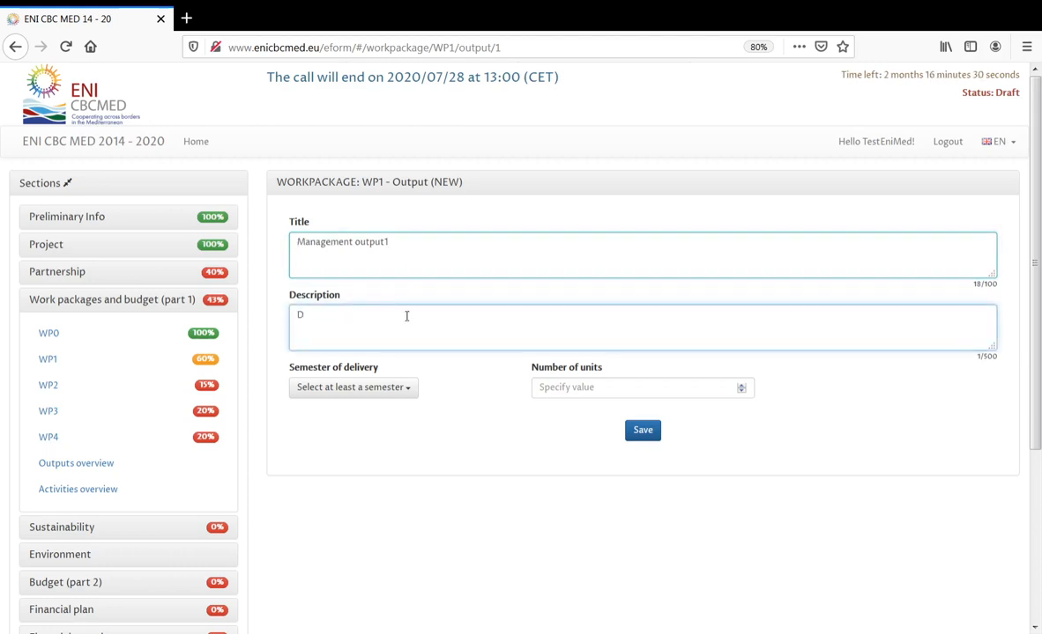
{"action": "left_click", "coordinate": [396, 391]}
{"action": "left_click", "coordinate": [379, 416]}
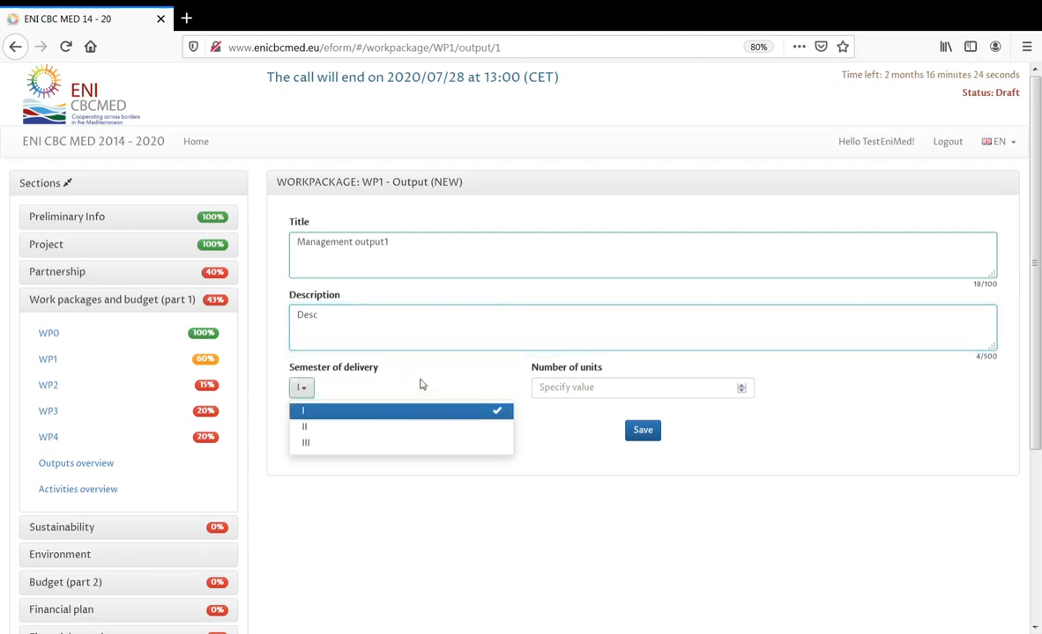
{"action": "left_click", "coordinate": [609, 387]}
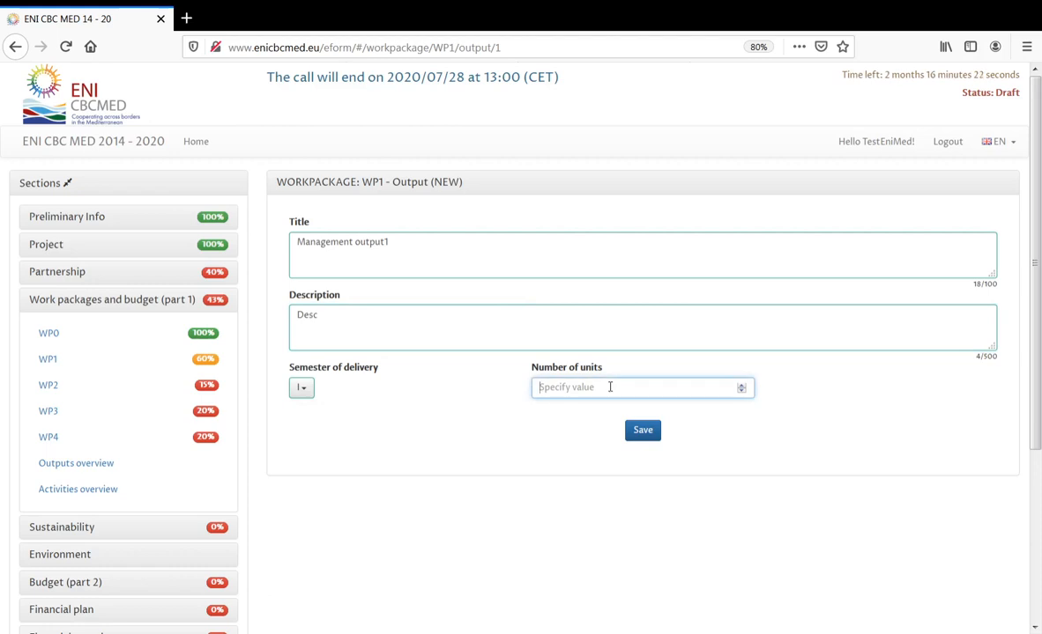
{"action": "type", "text": "5"}
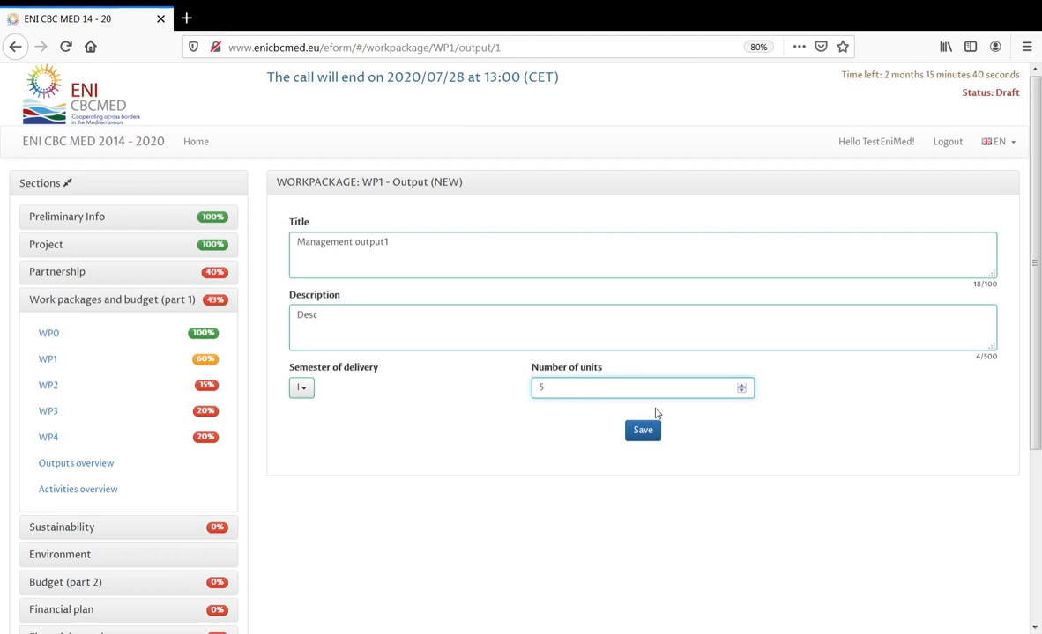
{"action": "left_click", "coordinate": [642, 430]}
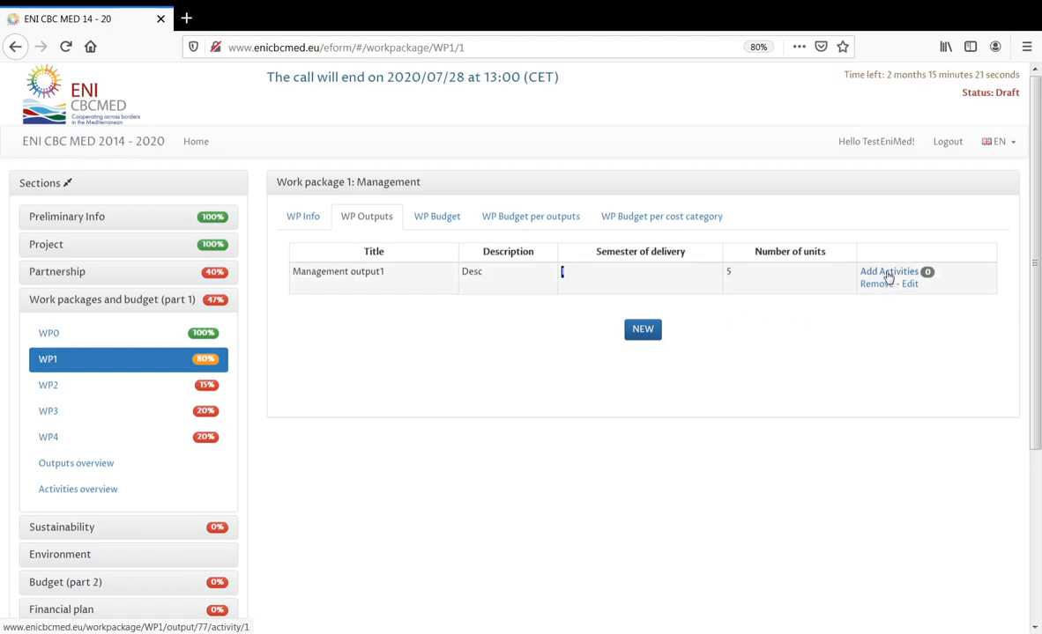
{"action": "left_click", "coordinate": [889, 273]}
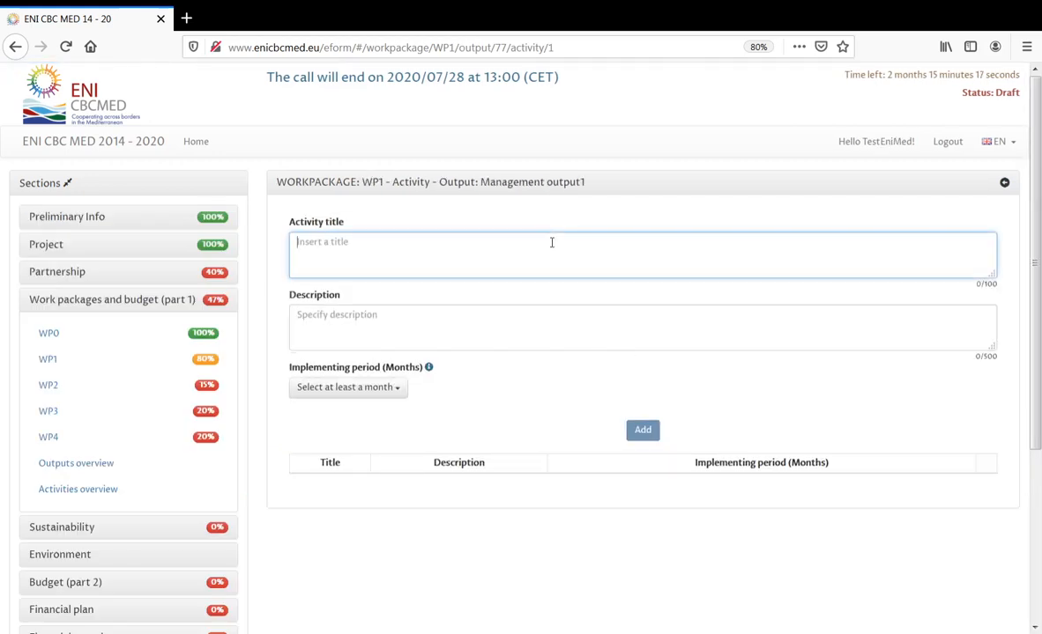
- Add activity 'Activity1 for output 1 management', description 'desc', implementing period 3 months, to Management output1
{"action": "type", "text": "Ac"}
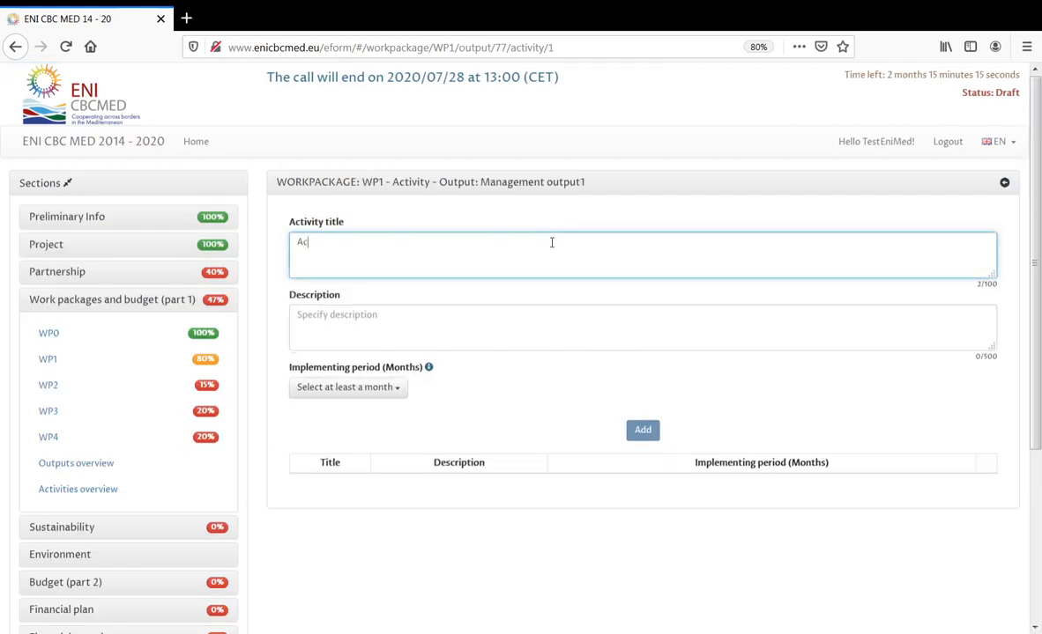
{"action": "type", "text": "tivity1 for"}
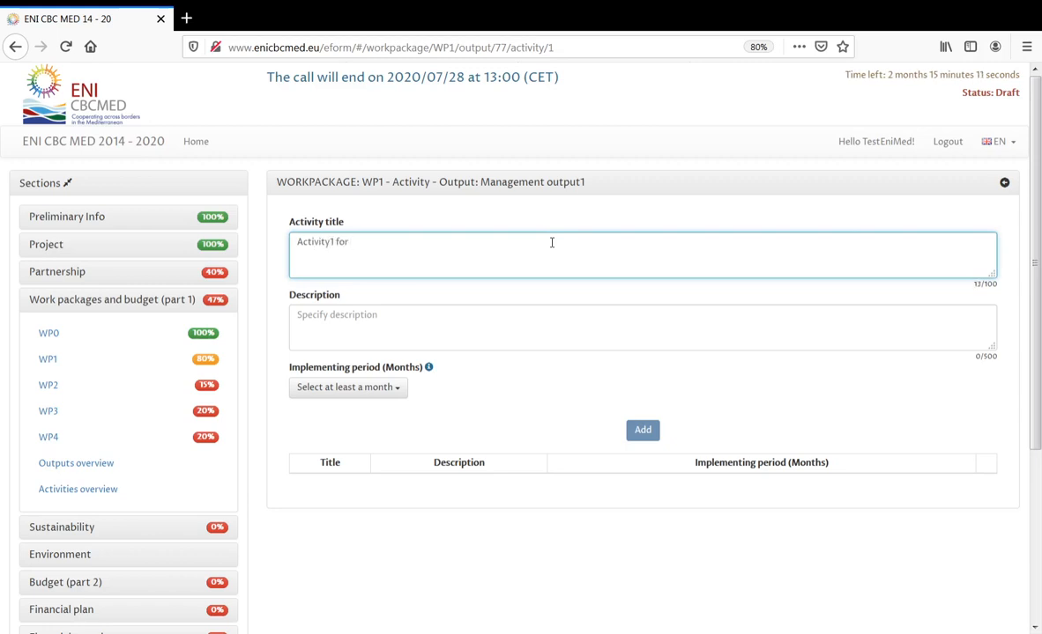
{"action": "type", "text": " output"}
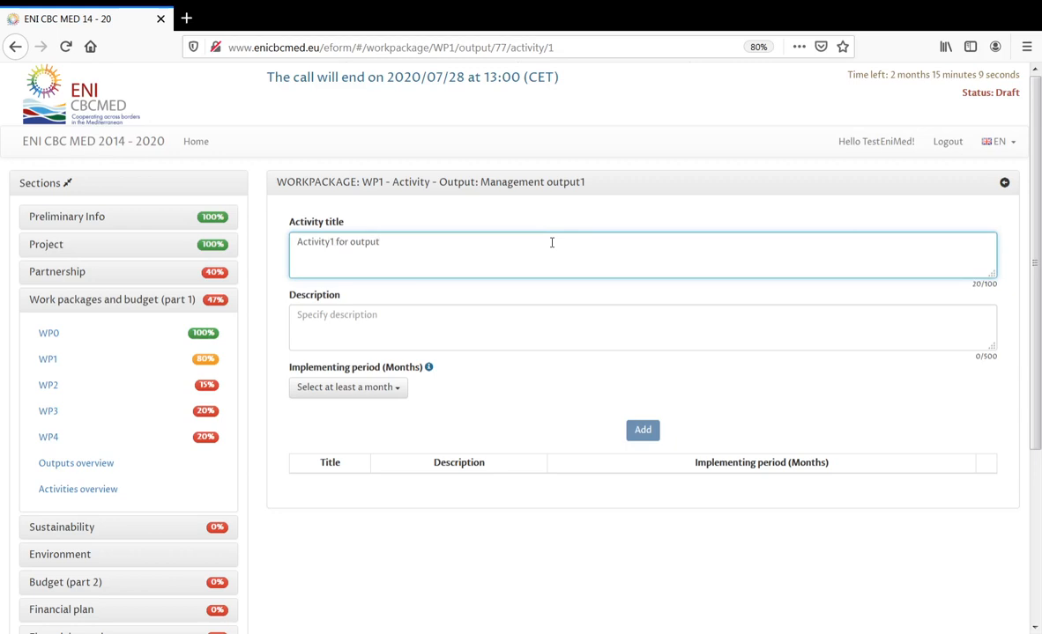
{"action": "type", "text": " 1 management"}
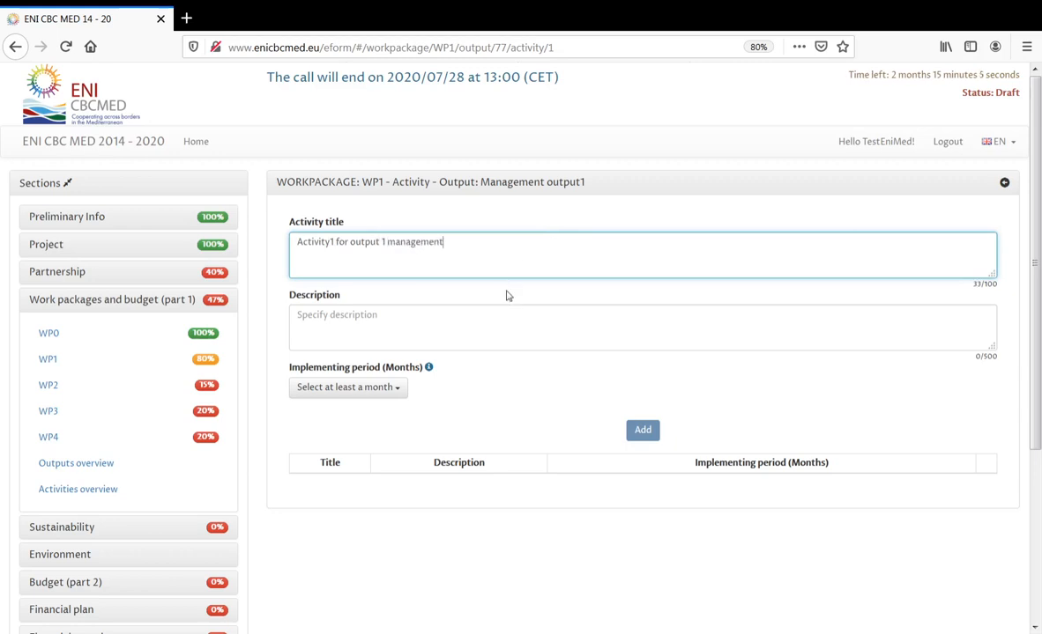
{"action": "left_click", "coordinate": [495, 321]}
{"action": "type", "text": "desc"}
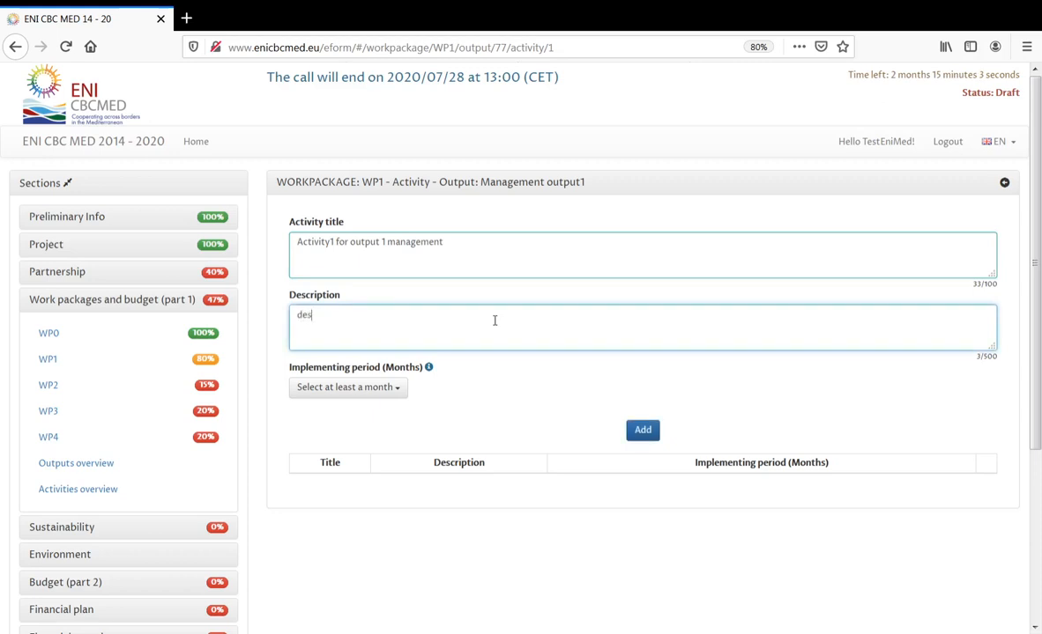
{"action": "left_click", "coordinate": [392, 399]}
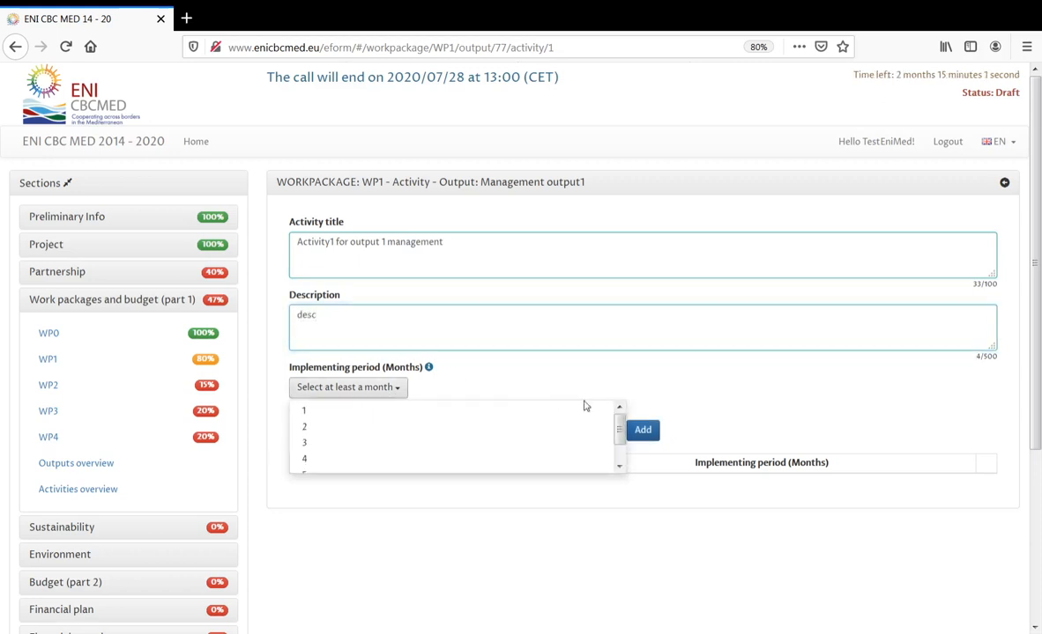
{"action": "left_click_drag", "start_coordinate": [619, 428], "coordinate": [621, 466]}
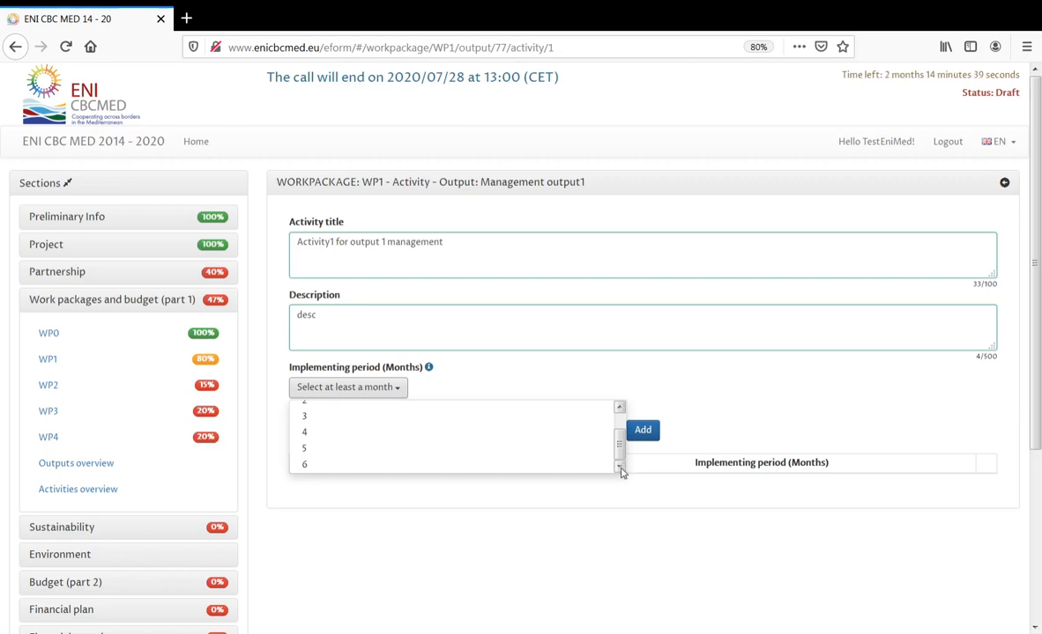
{"action": "mouse_move", "coordinate": [620, 434]}
{"action": "left_mouse_down"}
{"action": "mouse_move", "coordinate": [620, 414]}
{"action": "mouse_move", "coordinate": [620, 438]}
{"action": "left_mouse_up"}
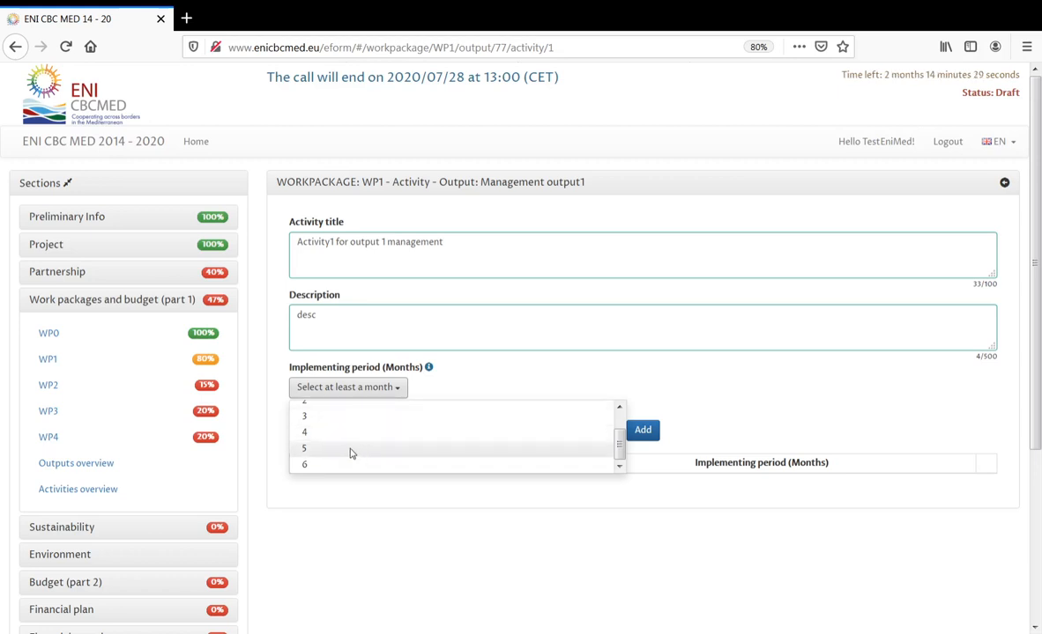
{"action": "left_click", "coordinate": [352, 418]}
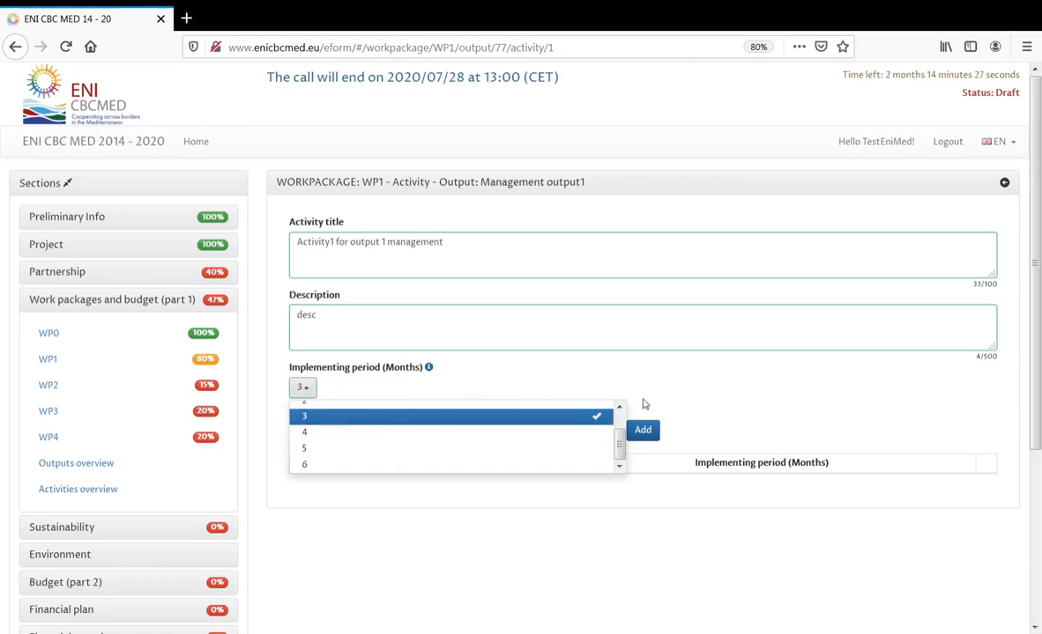
{"action": "left_click", "coordinate": [673, 415]}
{"action": "left_click", "coordinate": [646, 438]}
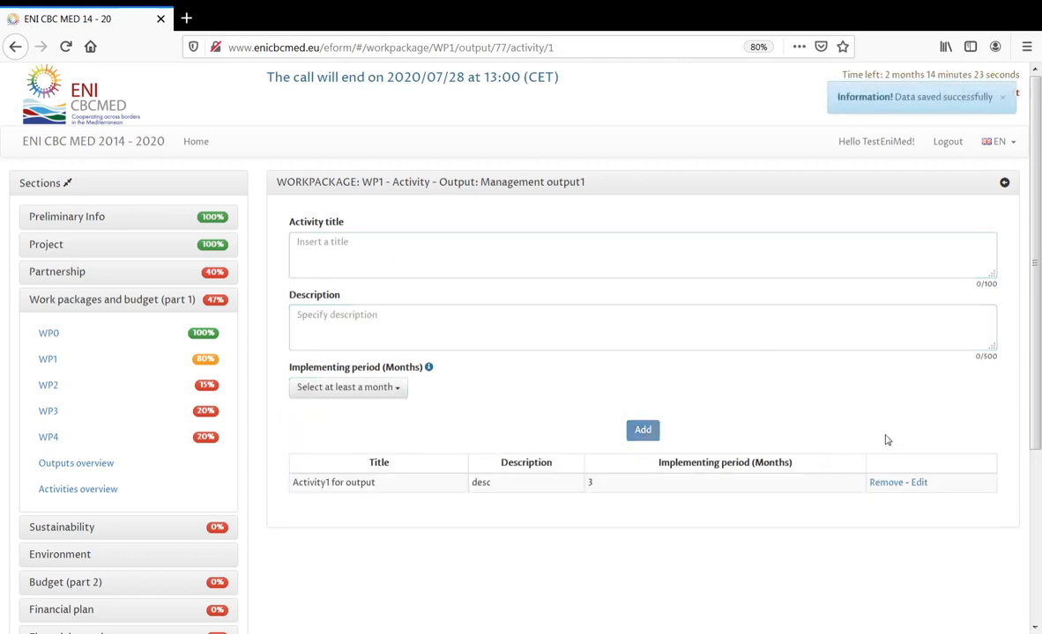
{"action": "left_click", "coordinate": [1005, 186]}
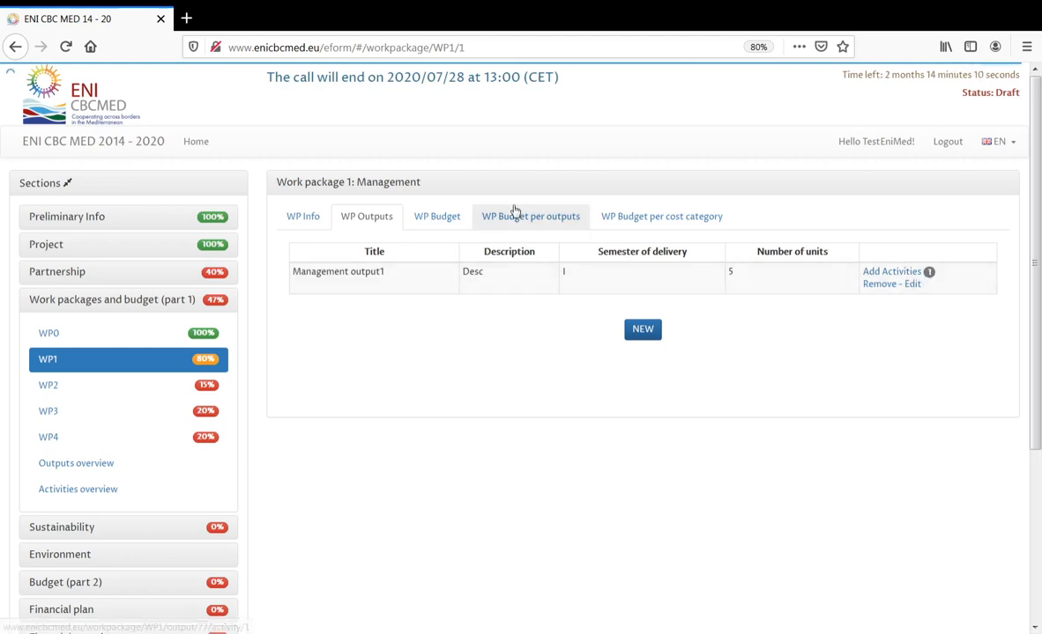
- Review WP1's budget, per-output and per-partner breakdowns (€0,00), then go to Work package 2
{"action": "left_click", "coordinate": [452, 220]}
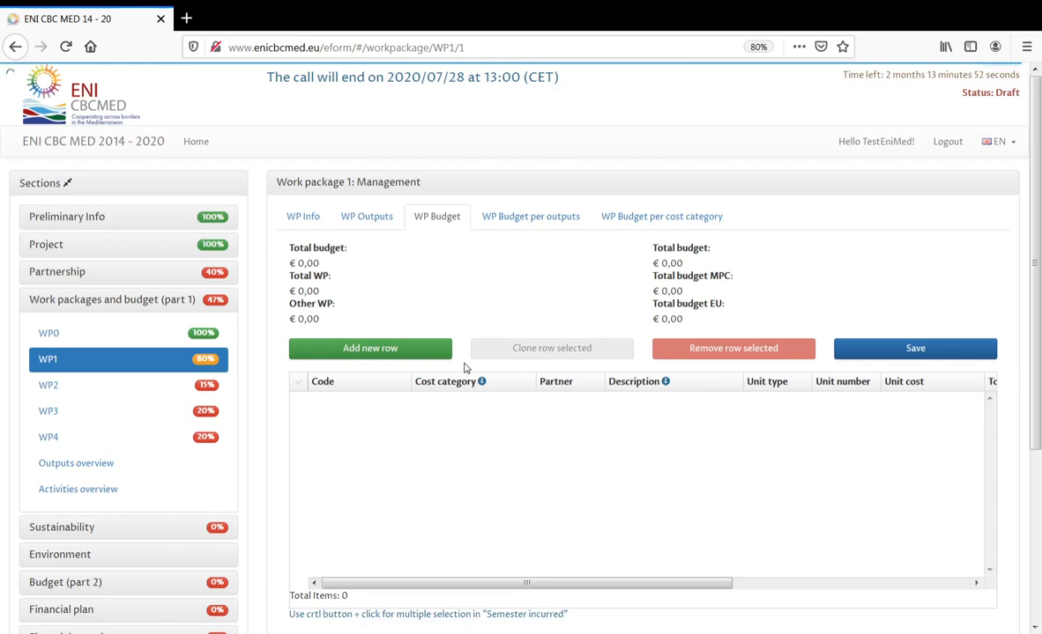
{"action": "left_click", "coordinate": [544, 220]}
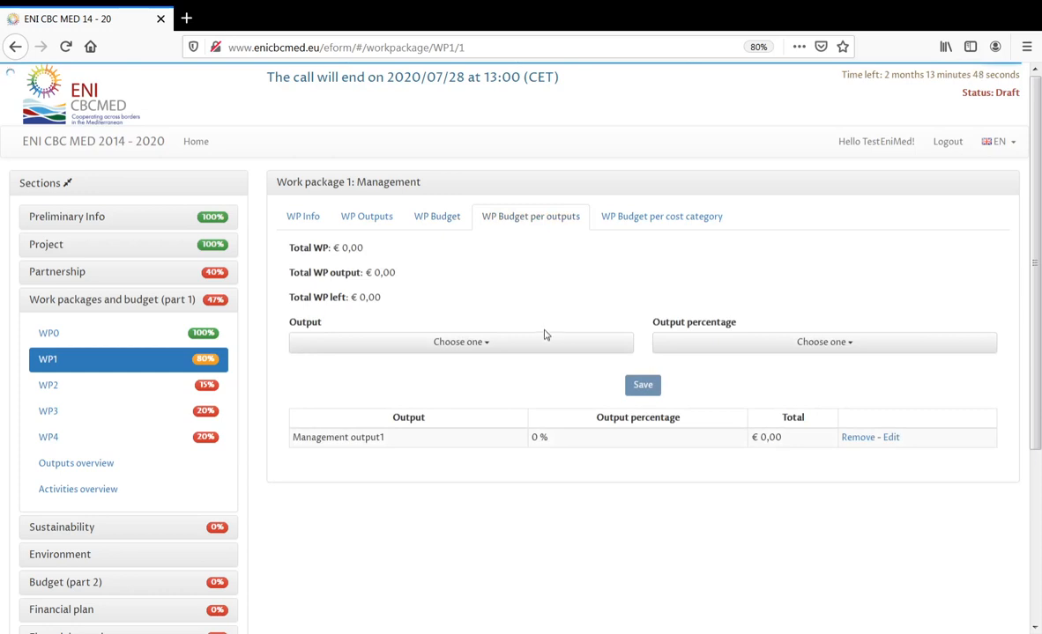
{"action": "left_click", "coordinate": [649, 219]}
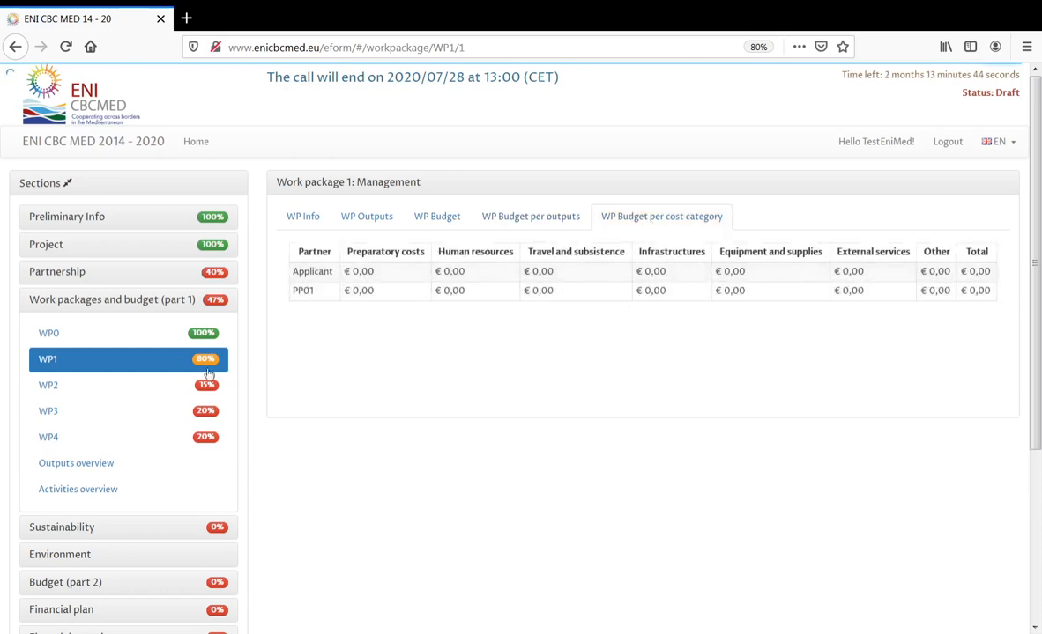
{"action": "left_click", "coordinate": [69, 380]}
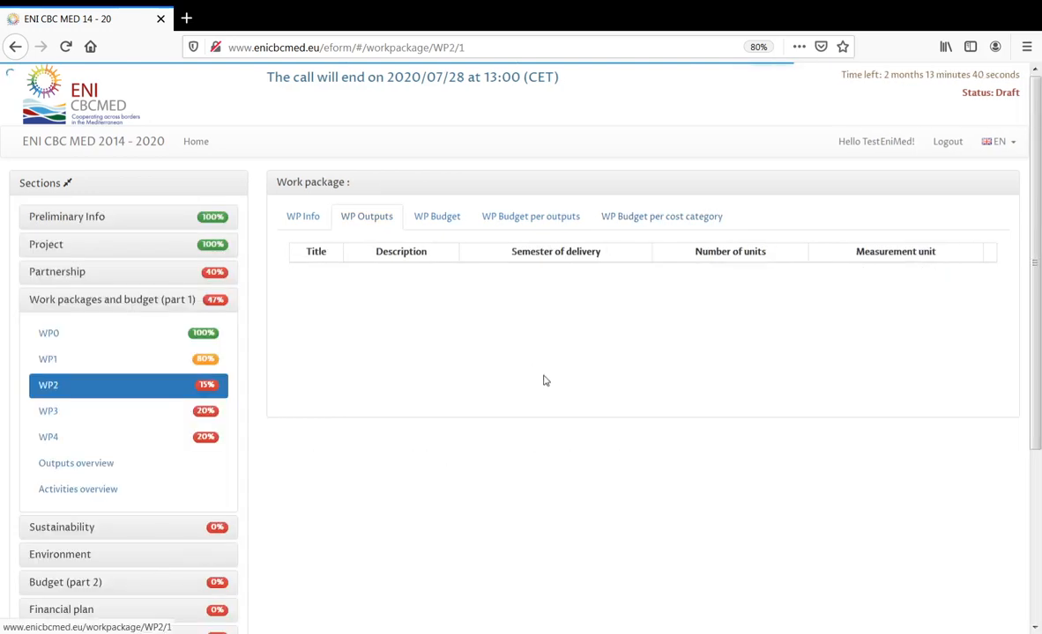
- Enter 'desc' as Work package 2's description
{"action": "left_click", "coordinate": [314, 222]}
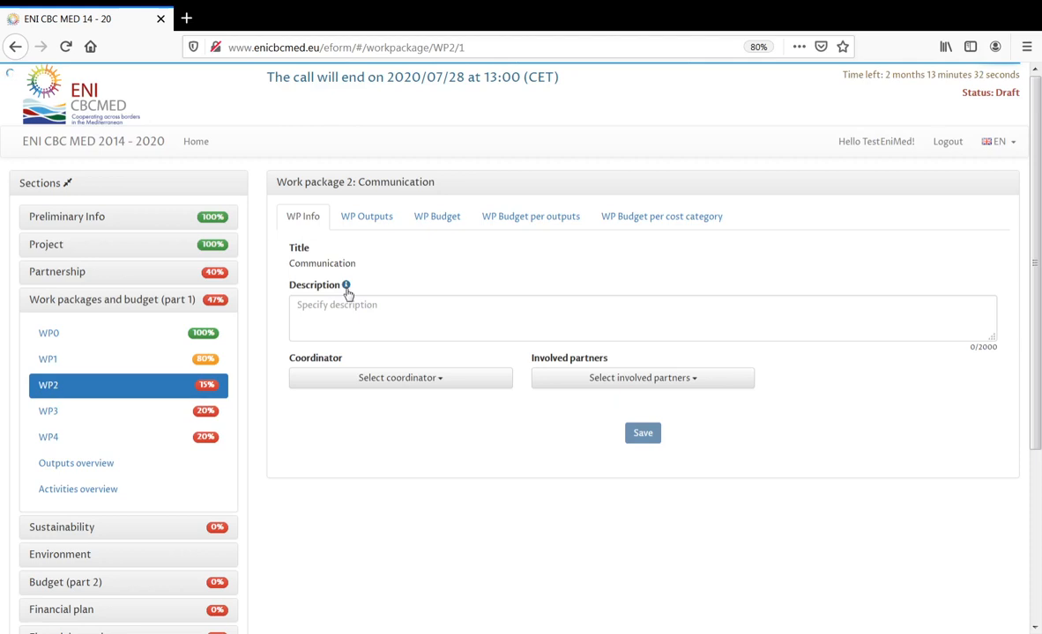
{"action": "left_click", "coordinate": [354, 309]}
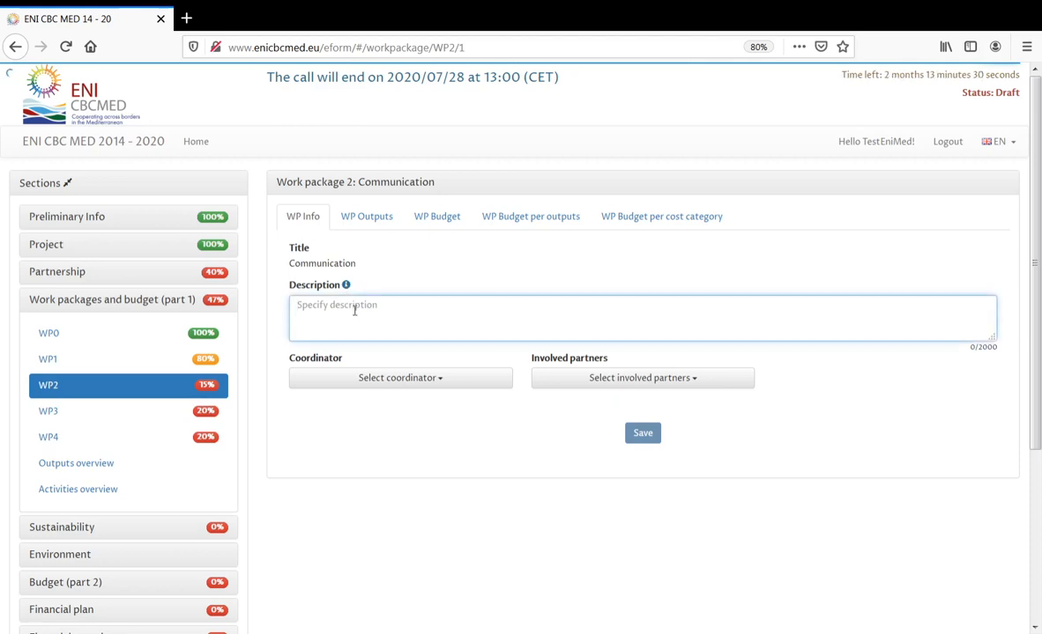
{"action": "type", "text": "desc"}
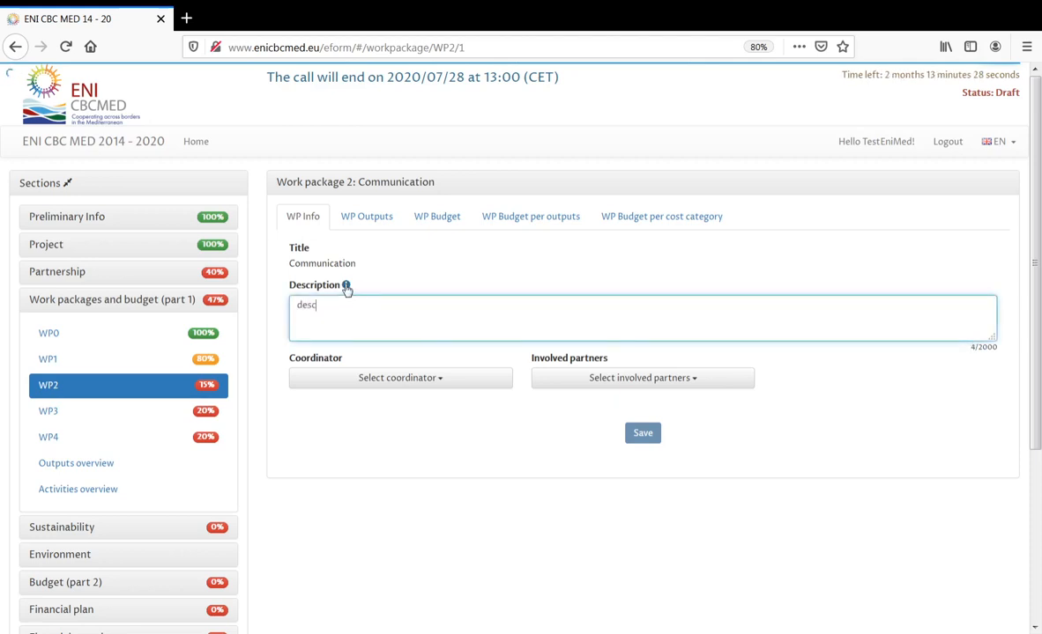
{"action": "mouse_move", "coordinate": [346, 289]}
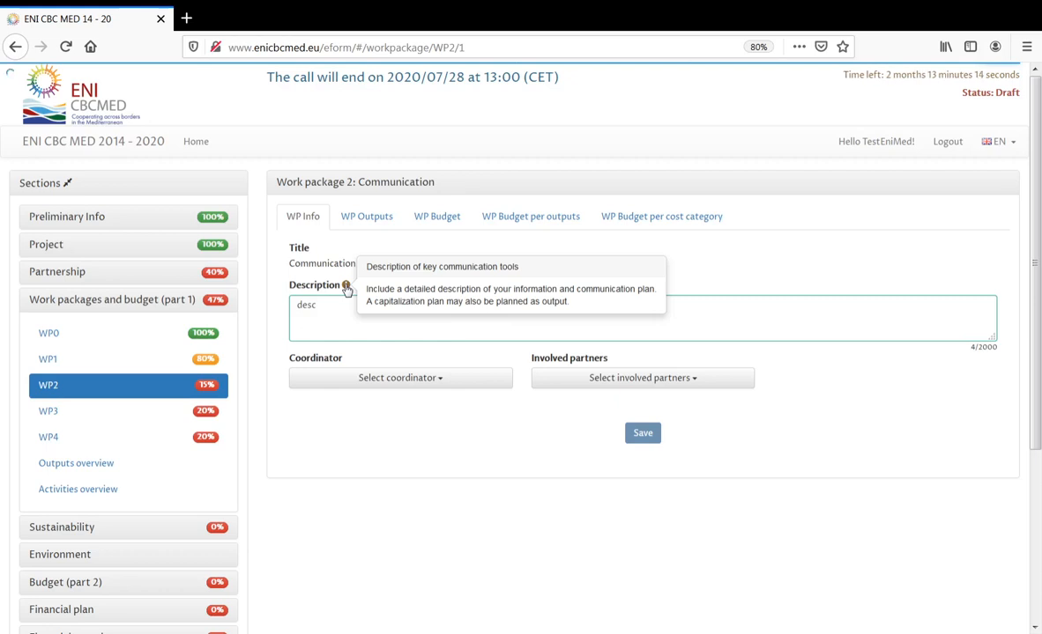
- Make Applicant the WP2 coordinator with PP01 as involved partner
{"action": "left_click", "coordinate": [419, 381]}
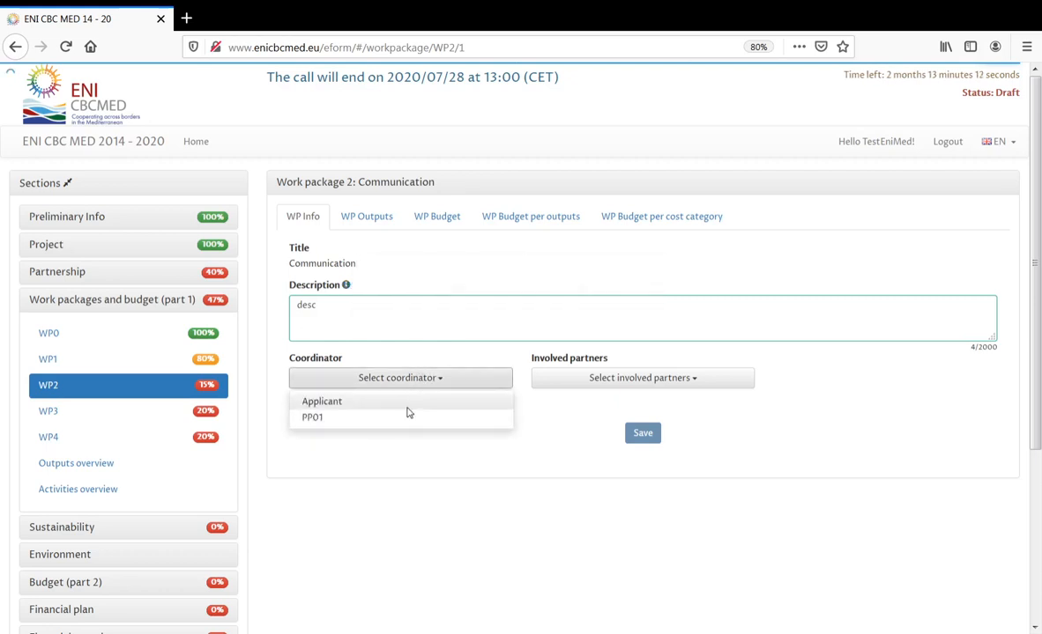
{"action": "left_click", "coordinate": [407, 404]}
{"action": "left_click", "coordinate": [722, 387]}
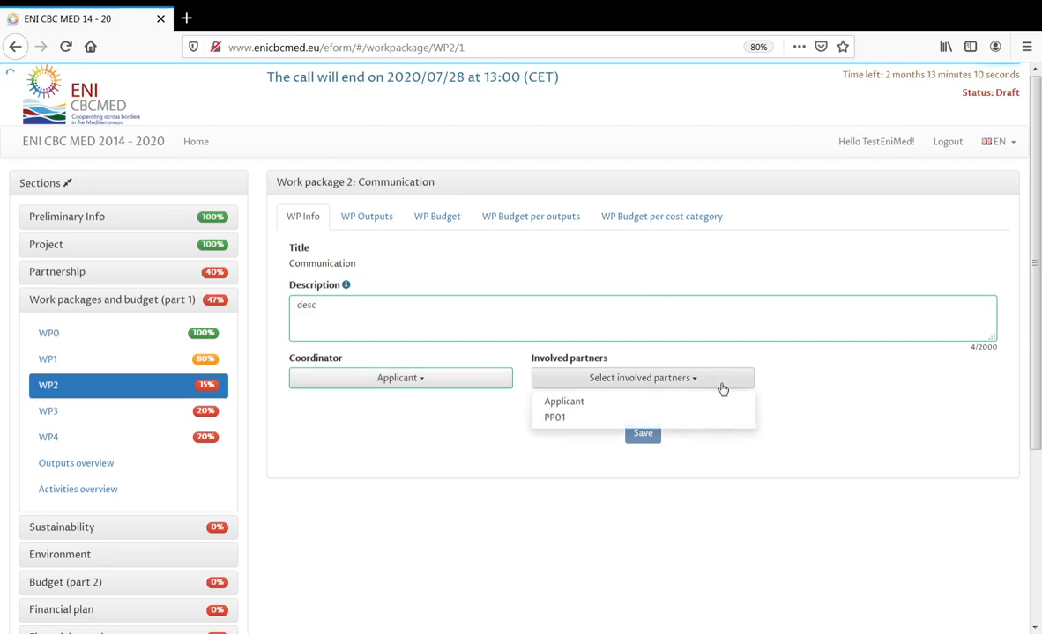
{"action": "left_click", "coordinate": [689, 423]}
{"action": "left_click", "coordinate": [785, 422]}
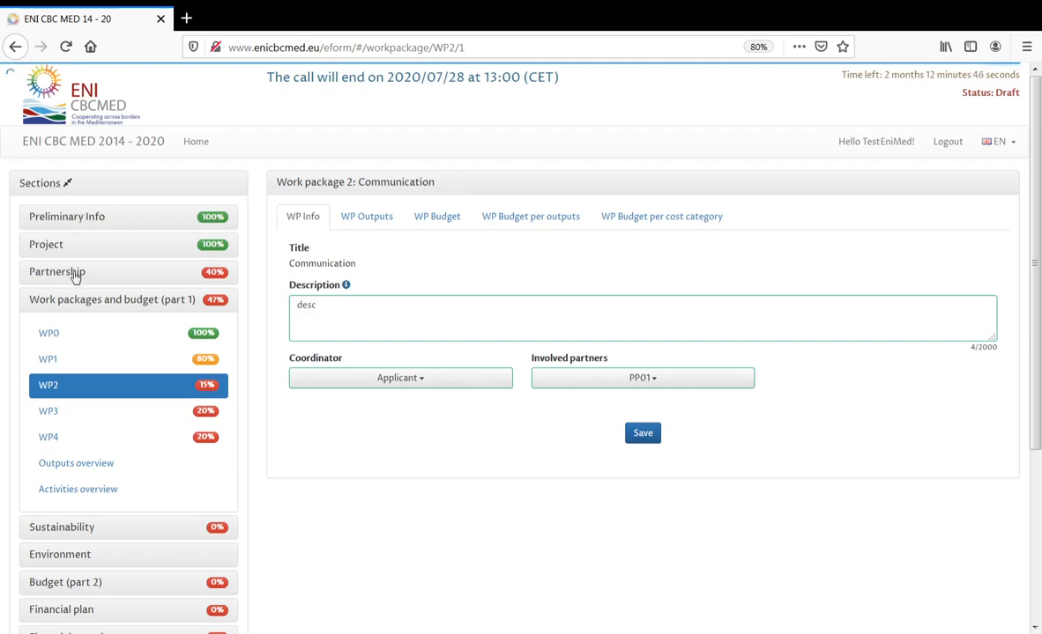
{"action": "left_click", "coordinate": [76, 275]}
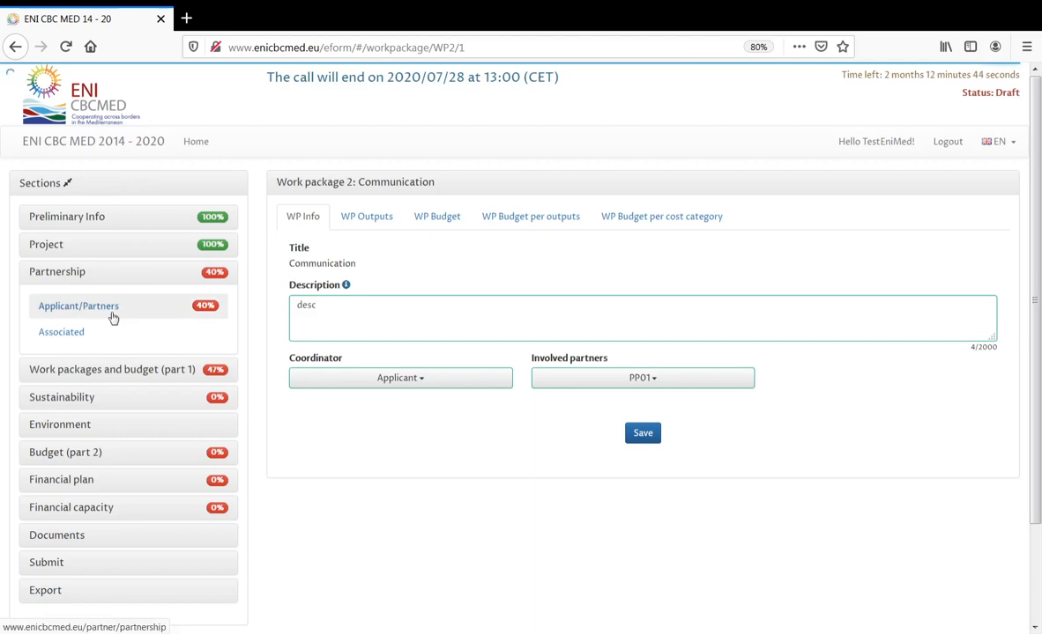
{"action": "left_click", "coordinate": [135, 370]}
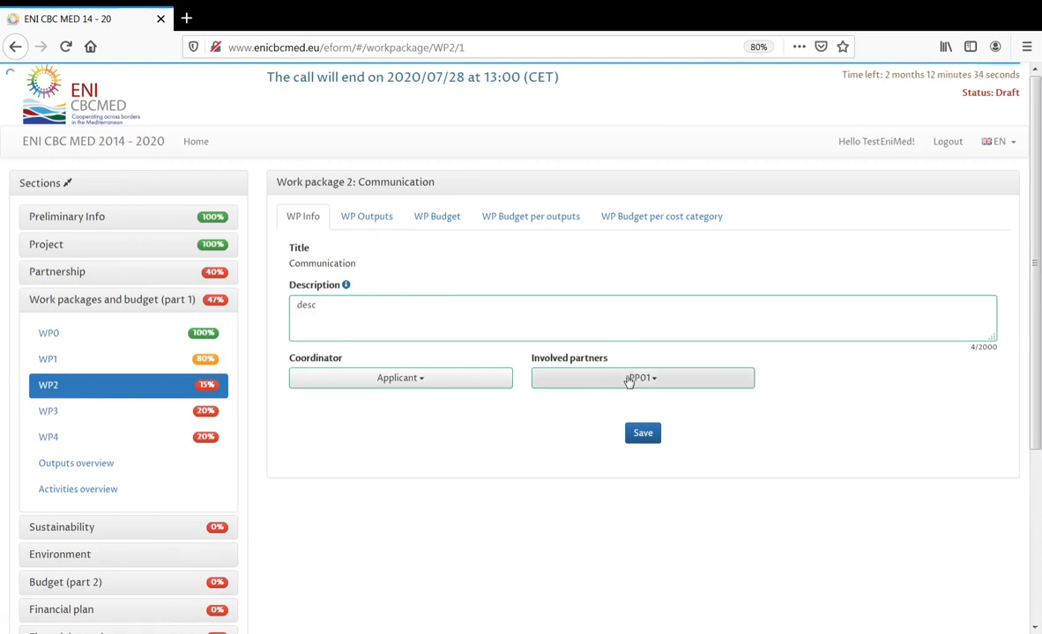
{"action": "left_click", "coordinate": [373, 220]}
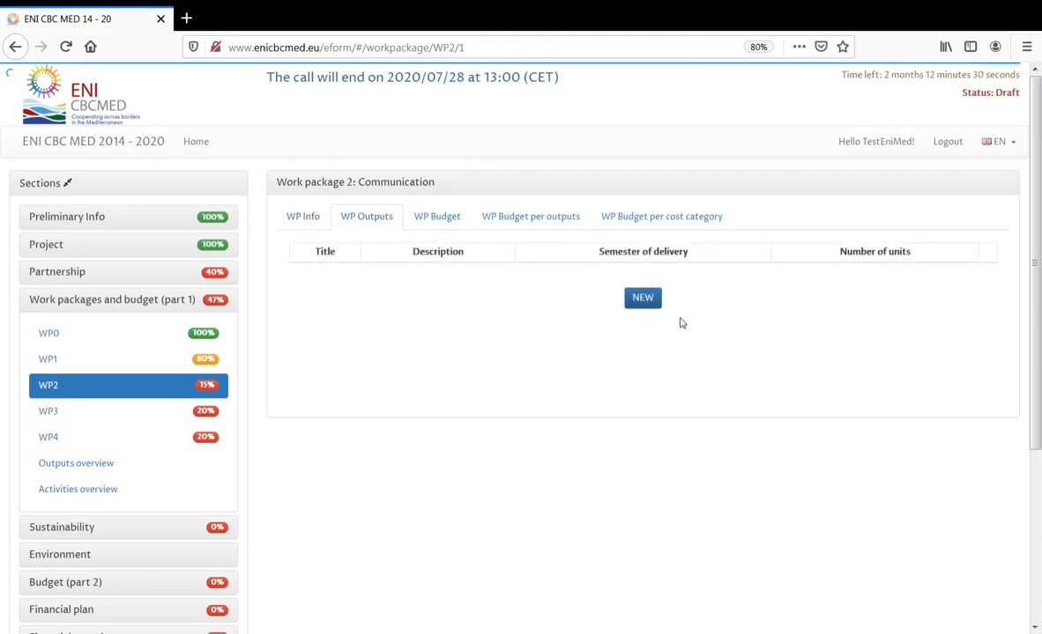
- Add and save WP2 output 'output1 for communication' with description 'desc', semester II, 10 units
{"action": "left_click", "coordinate": [642, 299]}
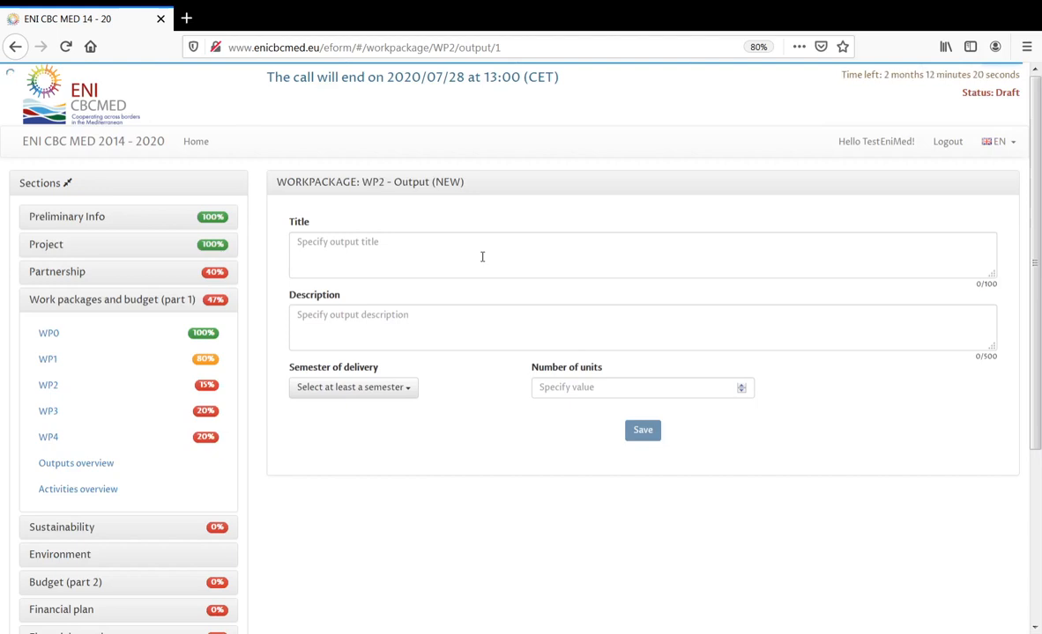
{"action": "left_click", "coordinate": [482, 257]}
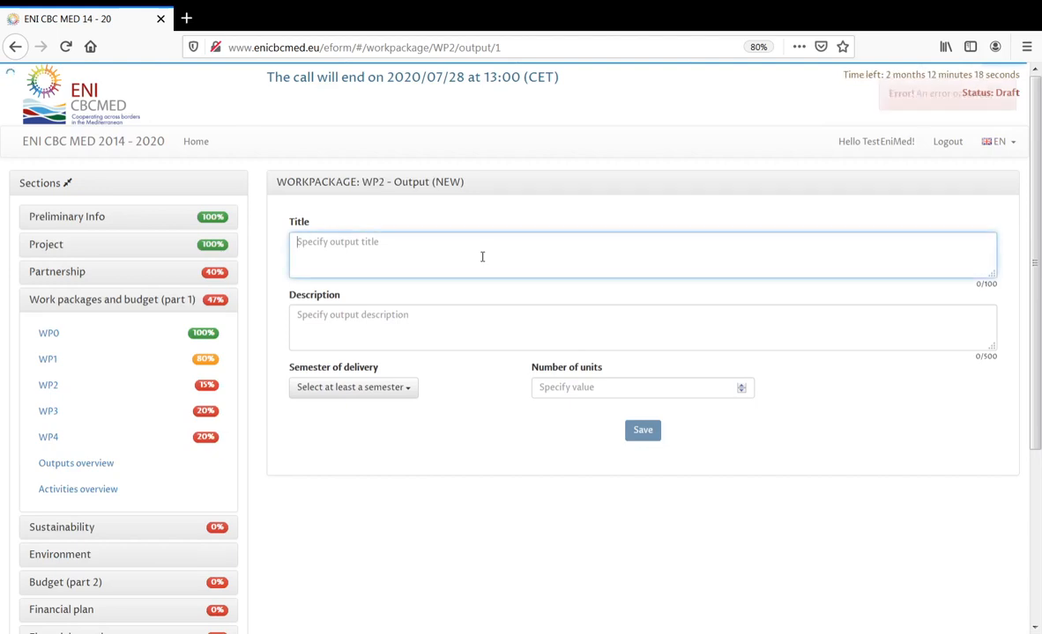
{"action": "type", "text": "outpu"}
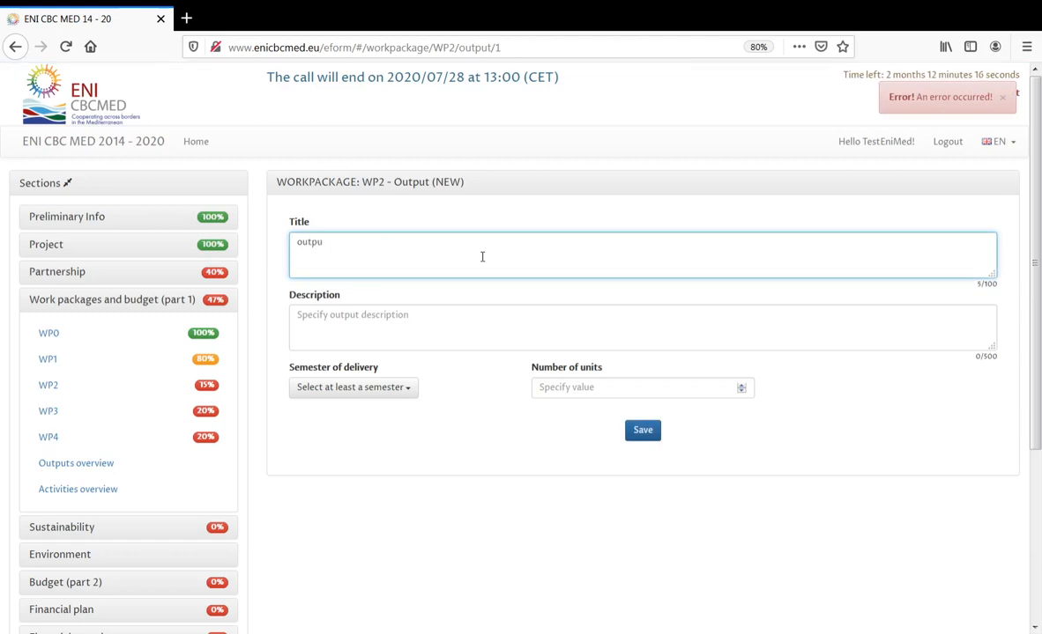
{"action": "type", "text": "t1 for commun"}
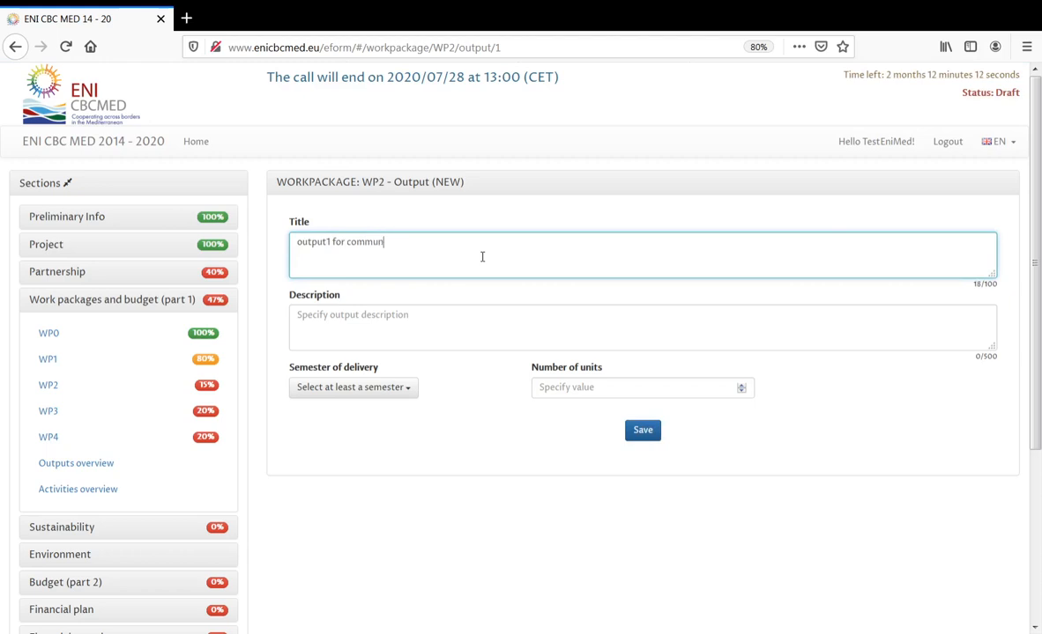
{"action": "type", "text": "ication"}
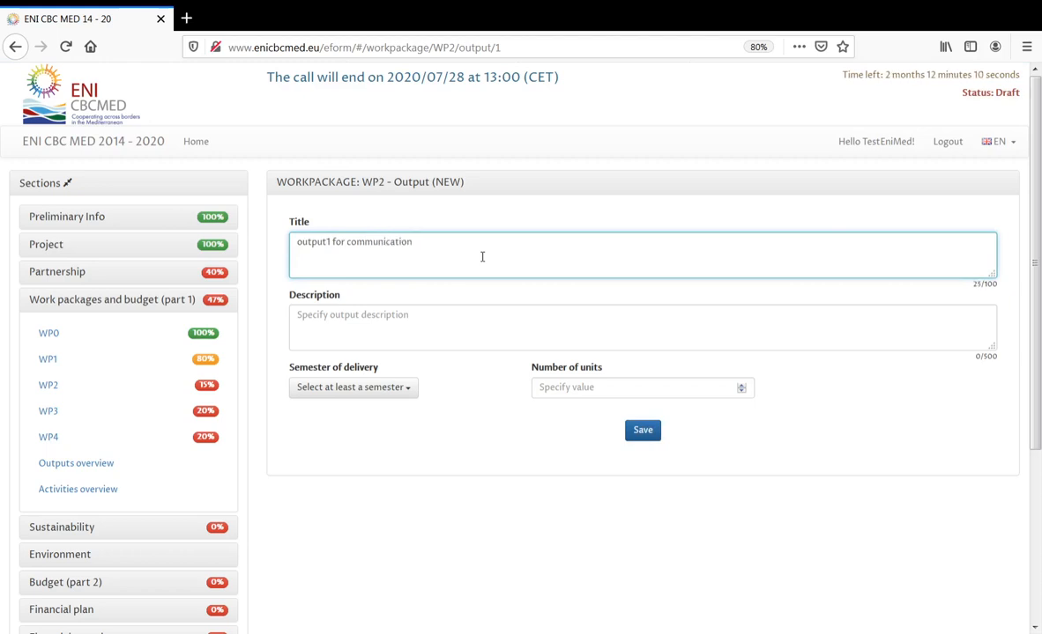
{"action": "left_click", "coordinate": [422, 320]}
{"action": "type", "text": "desc"}
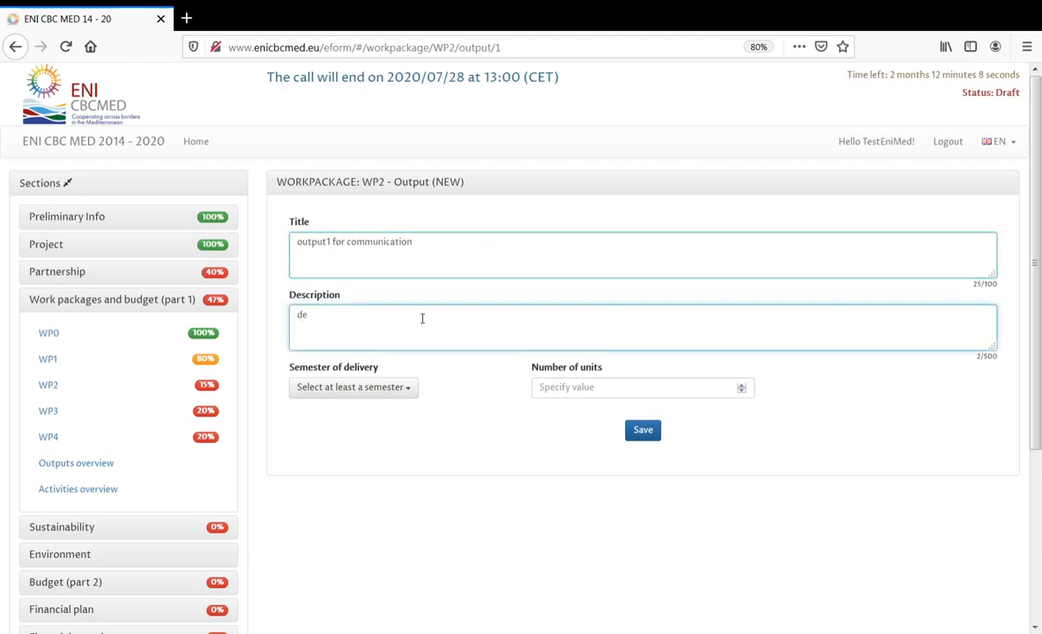
{"action": "left_click", "coordinate": [394, 390]}
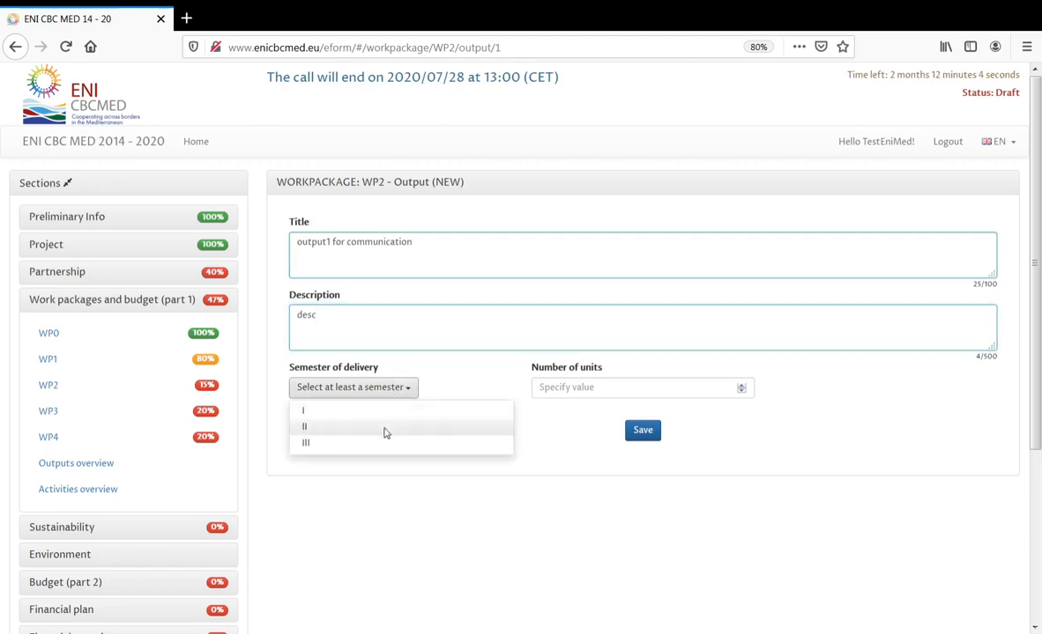
{"action": "left_click", "coordinate": [384, 429]}
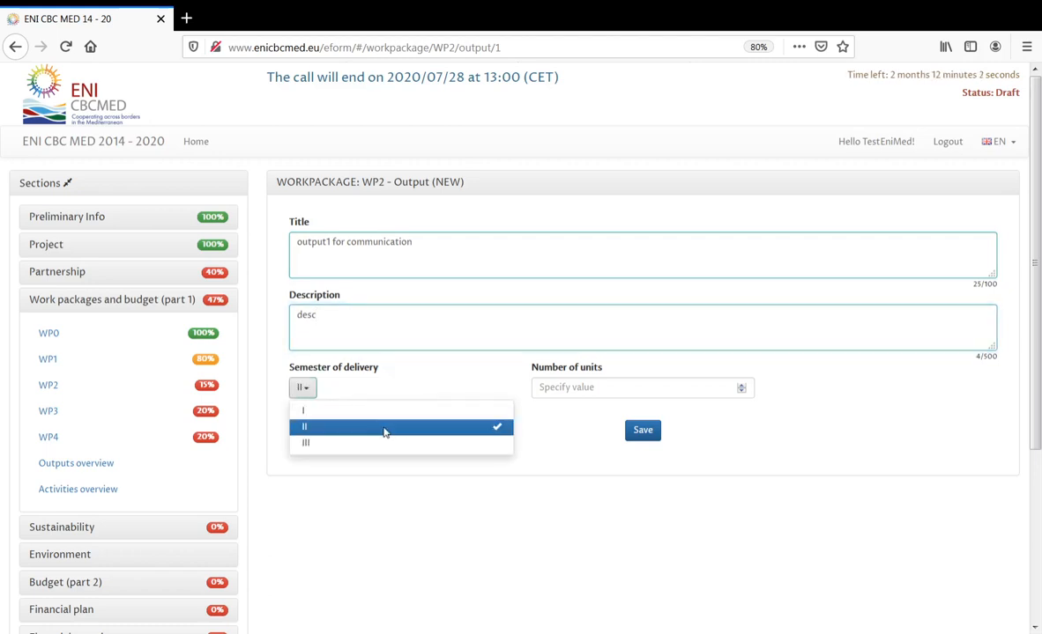
{"action": "left_click", "coordinate": [583, 388]}
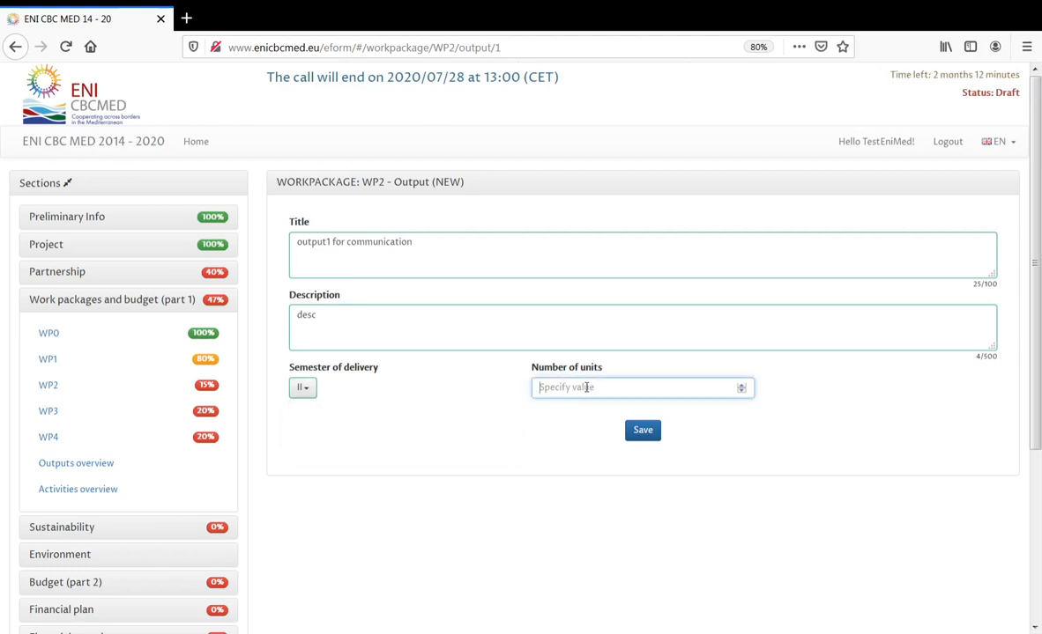
{"action": "type", "text": "10"}
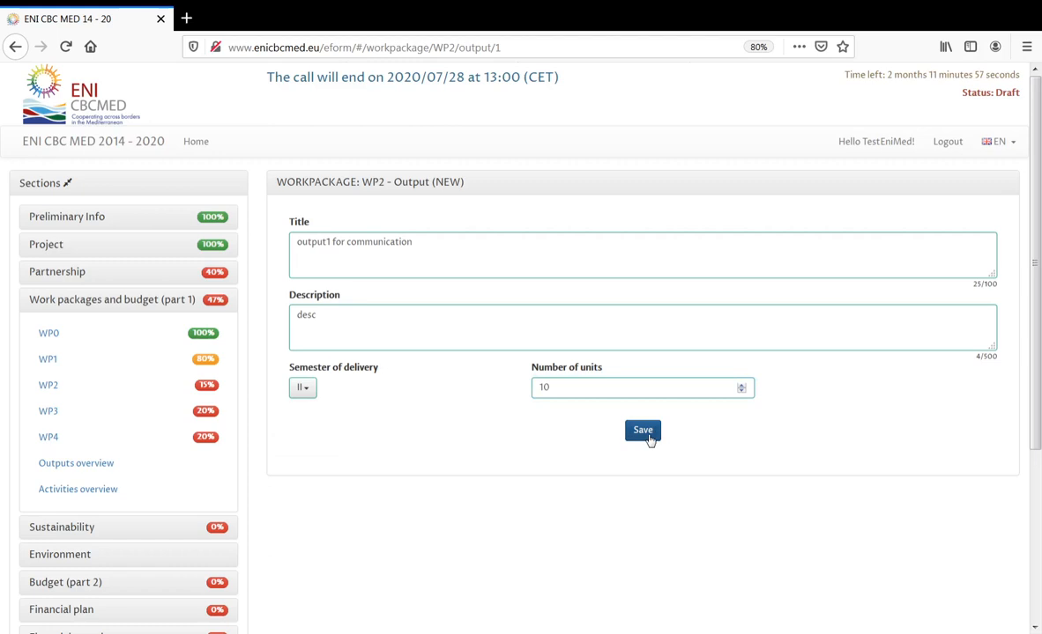
{"action": "left_click", "coordinate": [643, 431]}
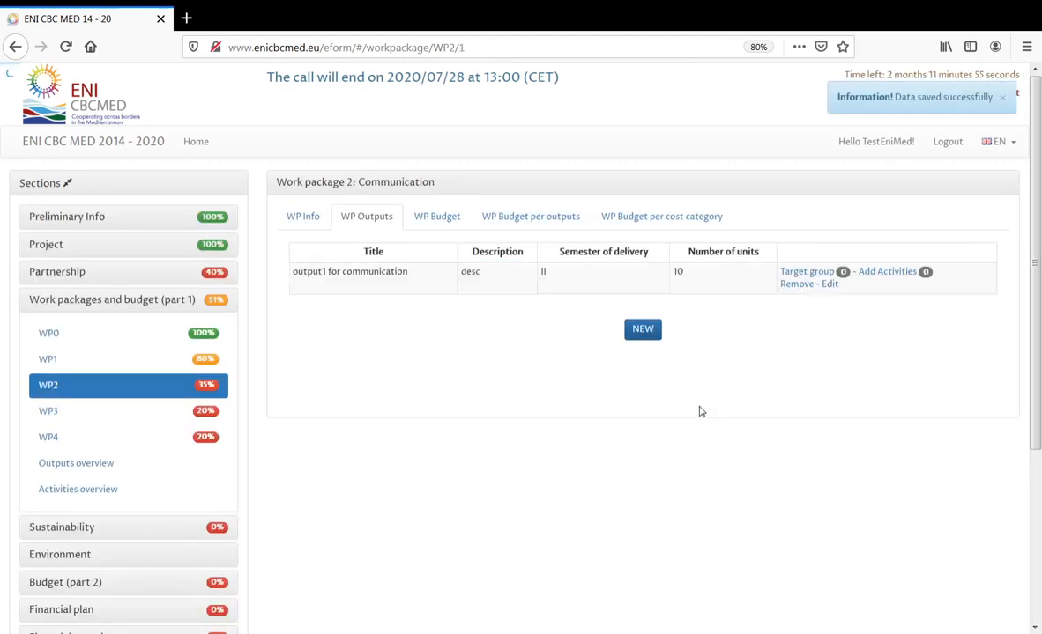
- Add a target group to output1, pasting the help text and deleting the trailing 'Even if no' fragment
{"action": "left_click", "coordinate": [807, 275]}
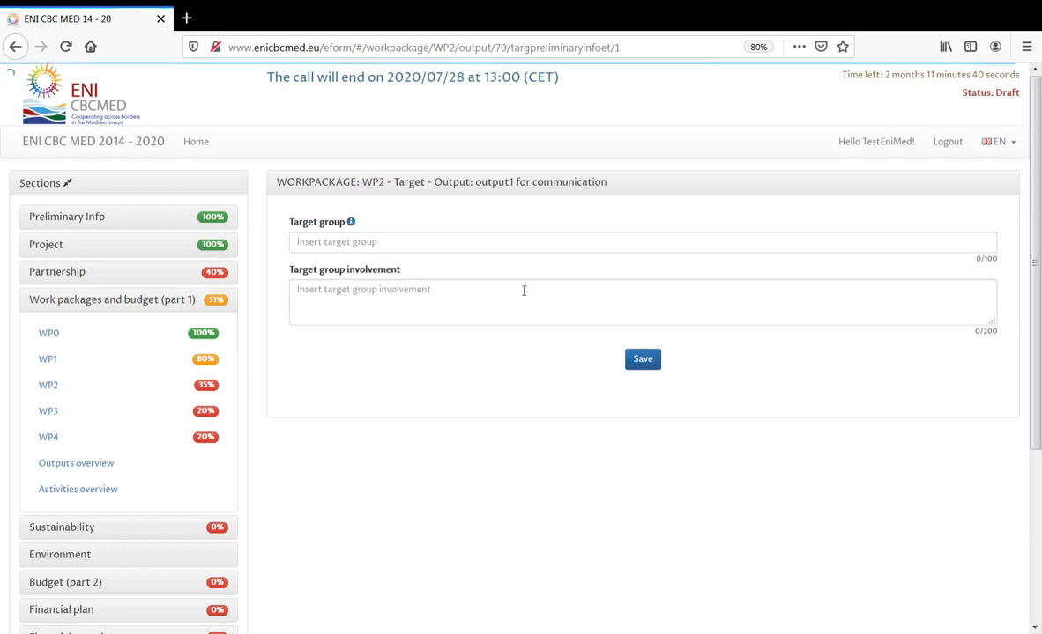
{"action": "mouse_move", "coordinate": [353, 227]}
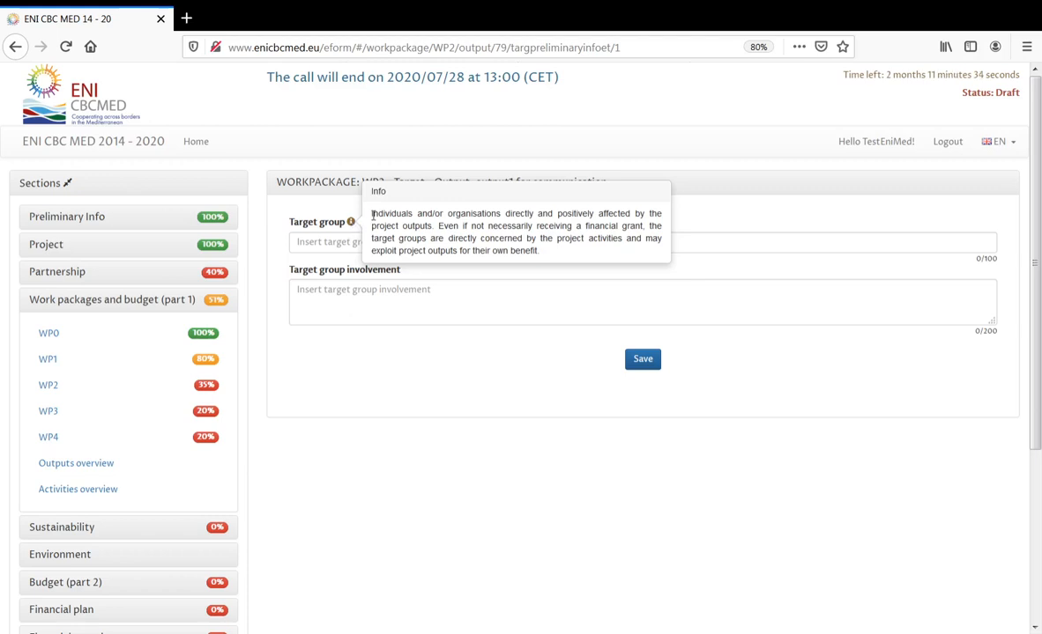
{"action": "left_click_drag", "start_coordinate": [371, 214], "coordinate": [538, 250]}
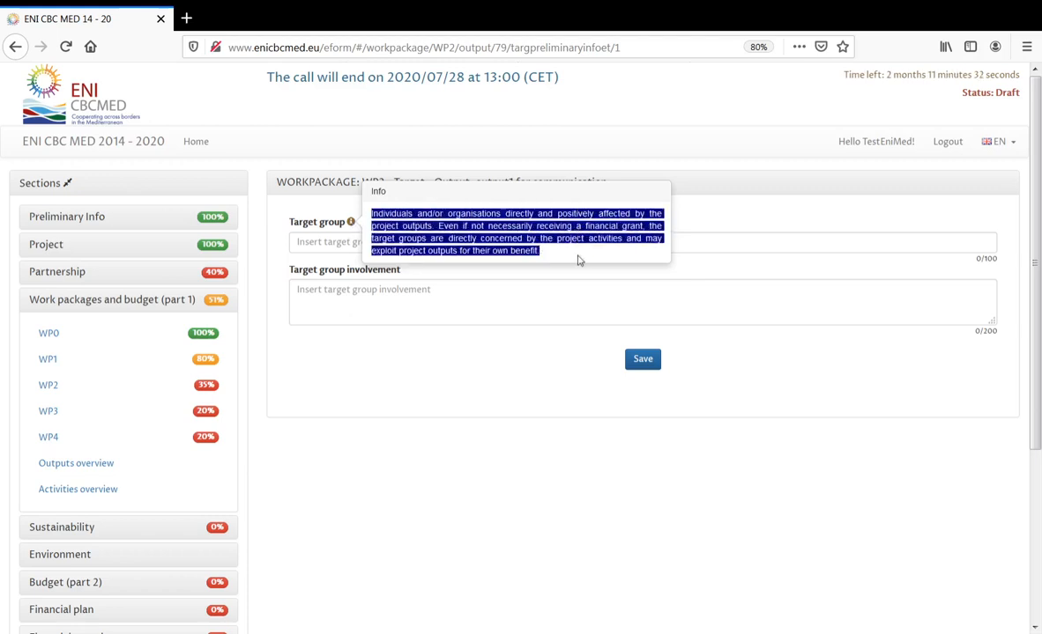
{"action": "left_click", "coordinate": [352, 242]}
{"action": "type", "text": "Individuals and/or organisations directly and positively affected by the project outputs. Even if no"}
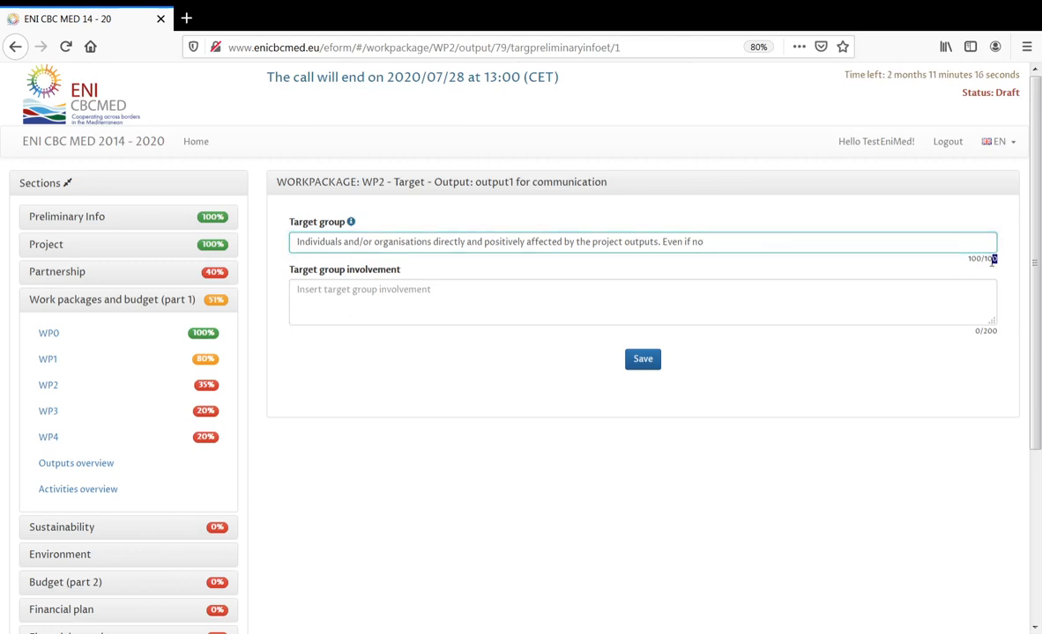
{"action": "left_click_drag", "start_coordinate": [987, 262], "coordinate": [985, 262]}
{"action": "left_click_drag", "start_coordinate": [720, 239], "coordinate": [663, 240]}
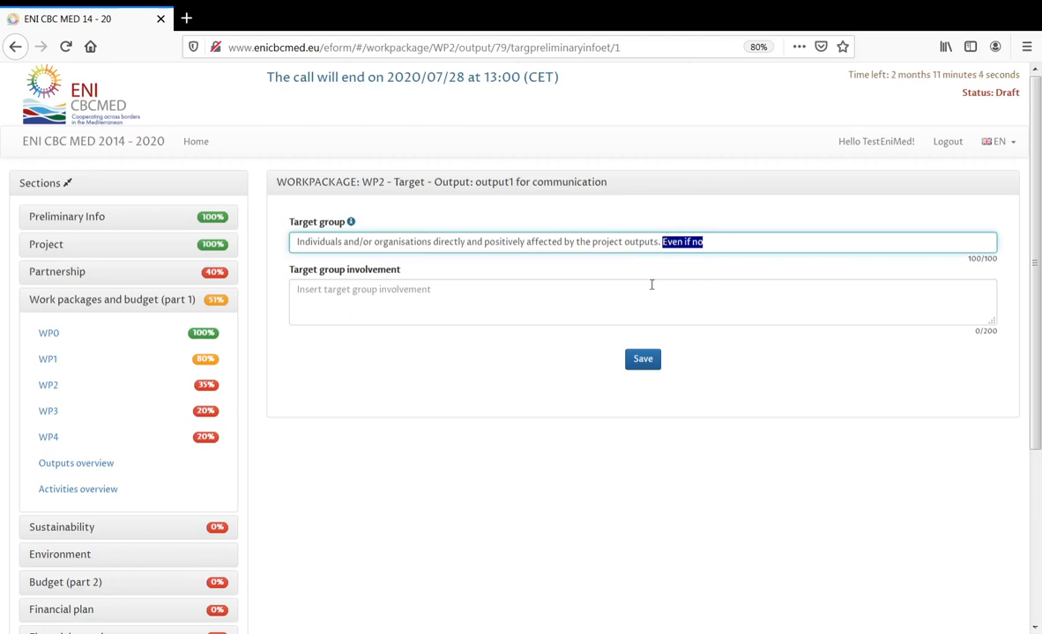
{"action": "key", "text": "Delete"}
- Enter 'involvment' as the target group involvement and save it
{"action": "left_click", "coordinate": [596, 296]}
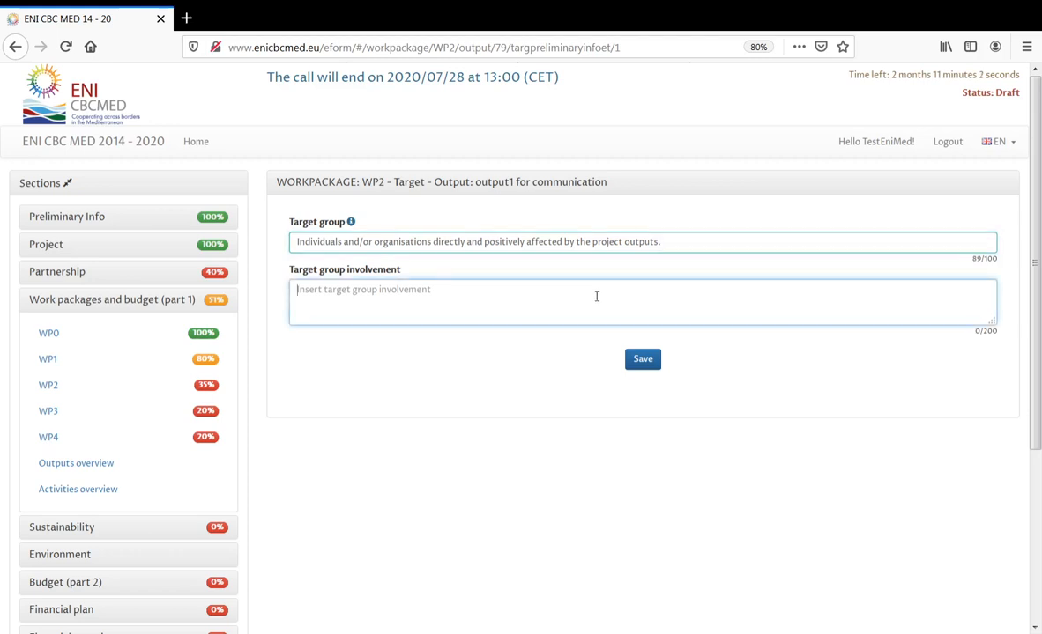
{"action": "type", "text": "inv"}
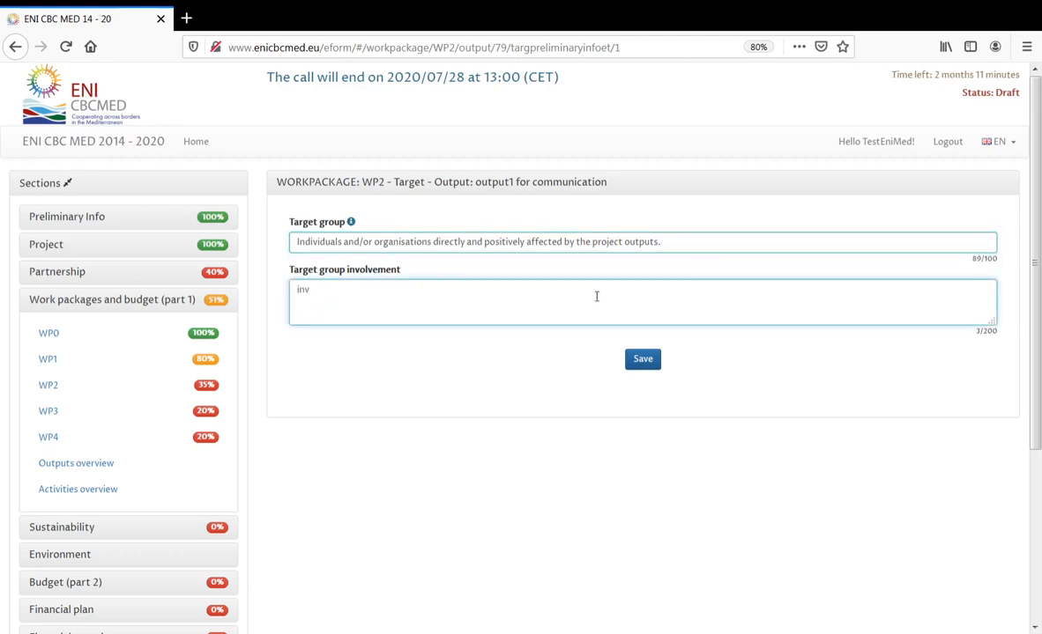
{"action": "type", "text": "olvment"}
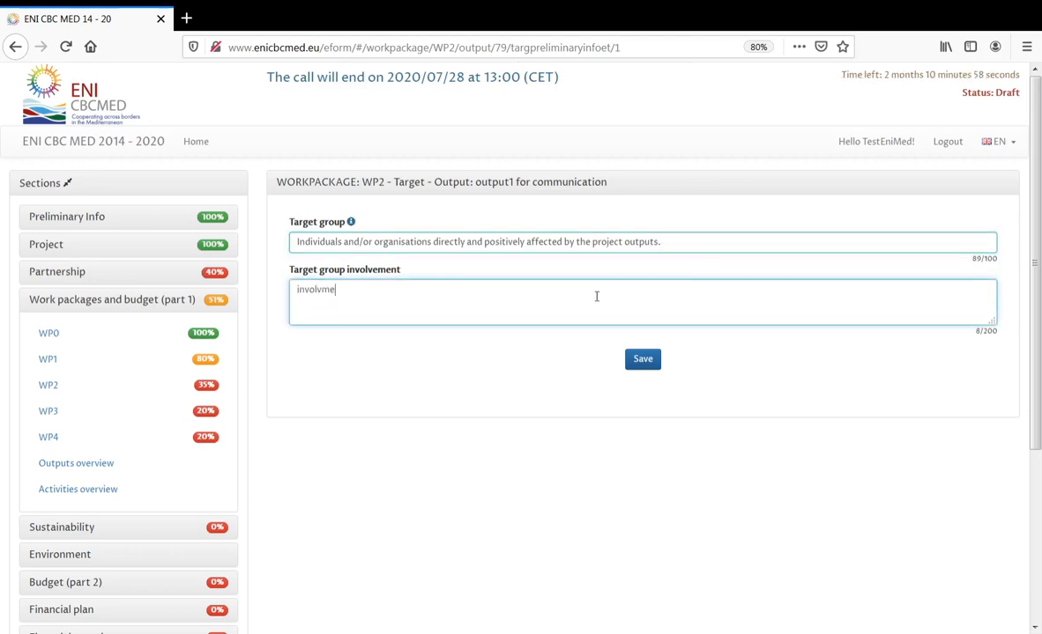
{"action": "left_click", "coordinate": [648, 359]}
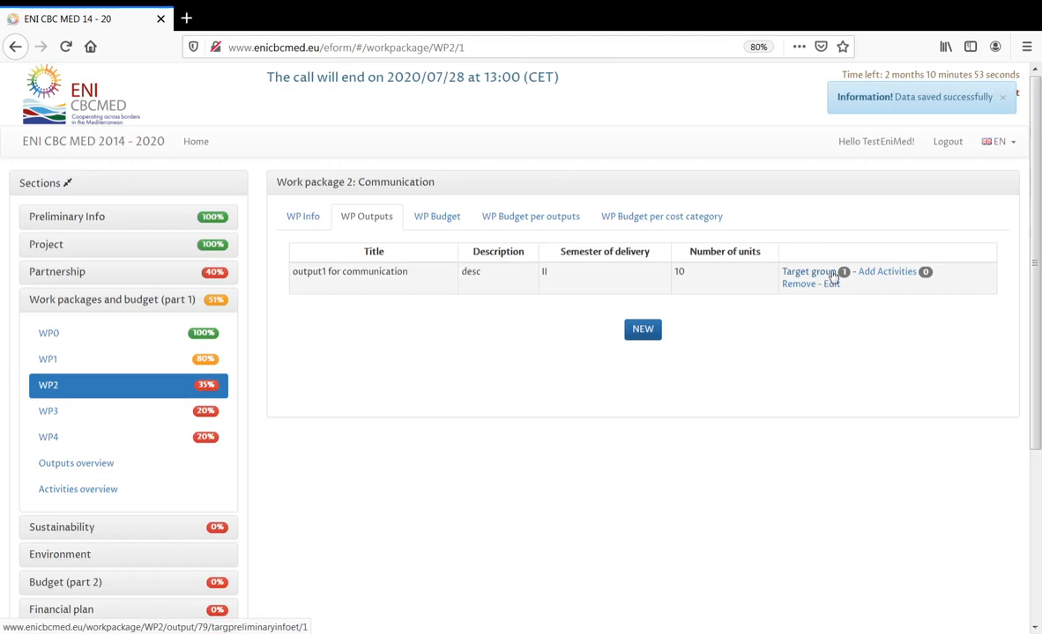
- Add activity 'Activity1 for output1 communication', description 'desc', 10-month implementing period, then return to WP2
{"action": "left_click", "coordinate": [905, 281]}
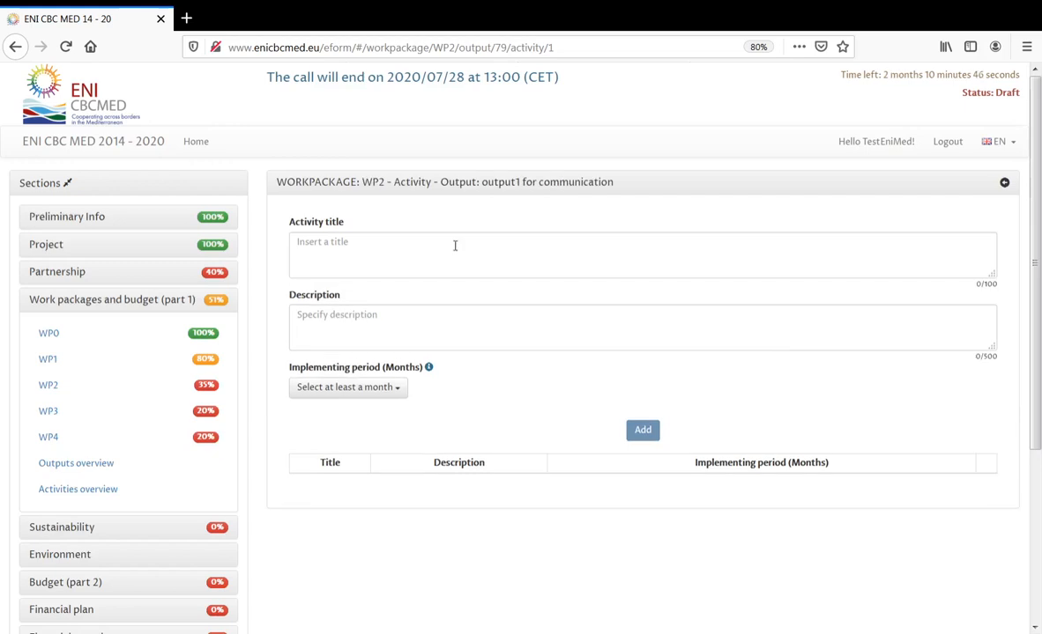
{"action": "left_click", "coordinate": [455, 245]}
{"action": "type", "text": "Ac"}
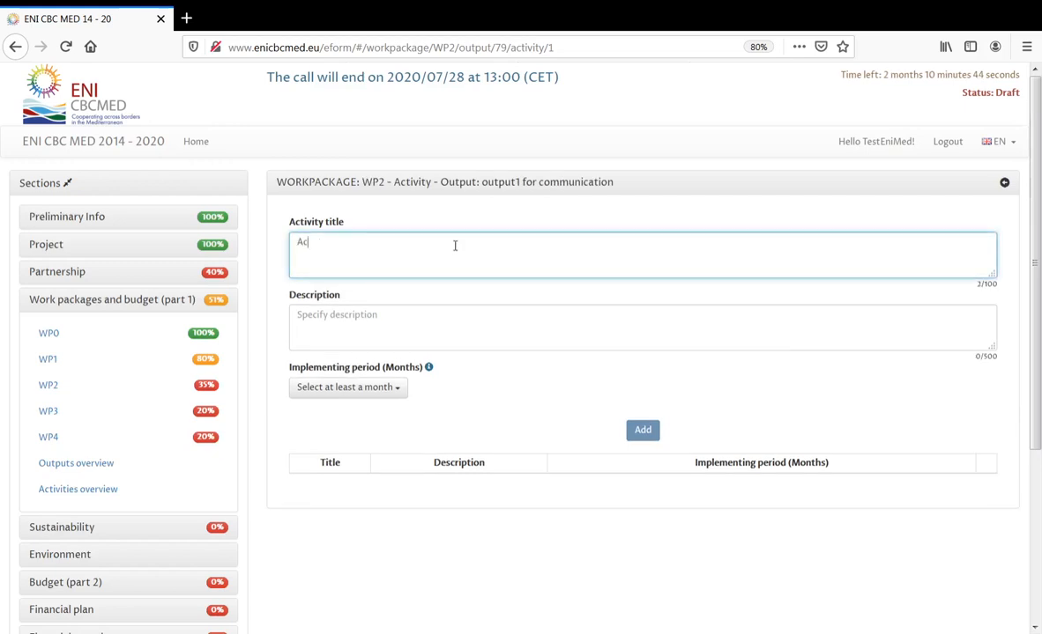
{"action": "type", "text": "tivity1 for"}
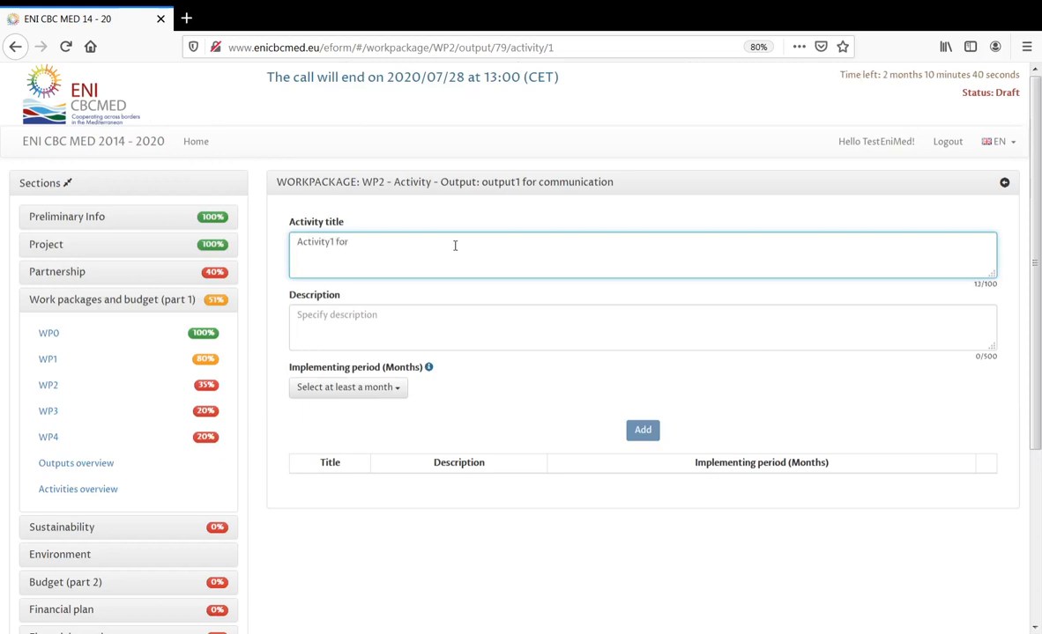
{"action": "type", "text": " output"}
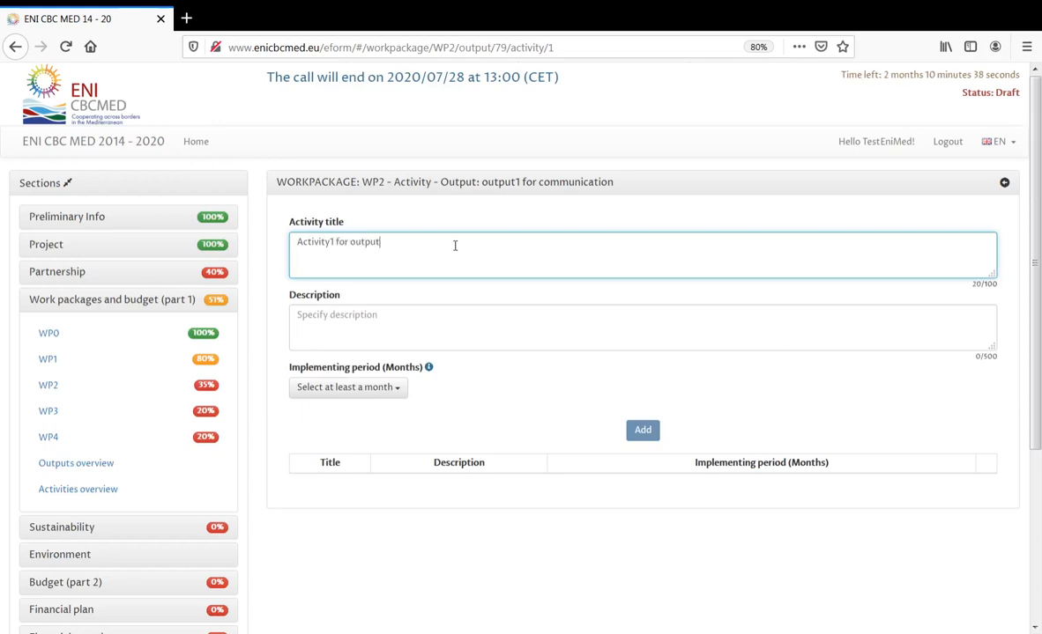
{"action": "type", "text": "1 communication"}
{"action": "left_click", "coordinate": [450, 316]}
{"action": "type", "text": "desc"}
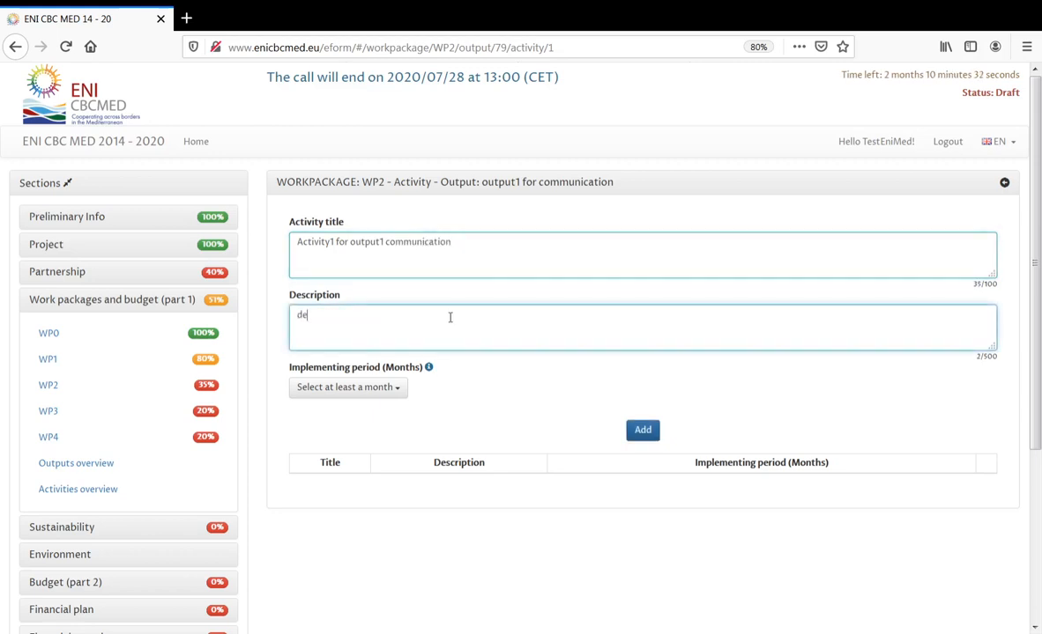
{"action": "left_click", "coordinate": [395, 393]}
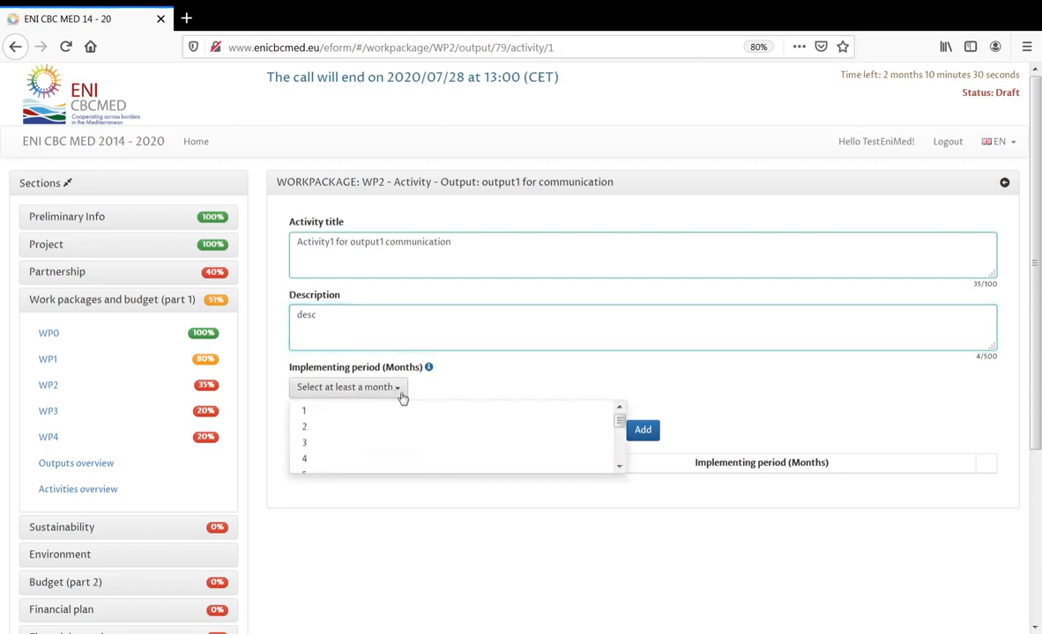
{"action": "left_click_drag", "start_coordinate": [619, 414], "coordinate": [620, 463]}
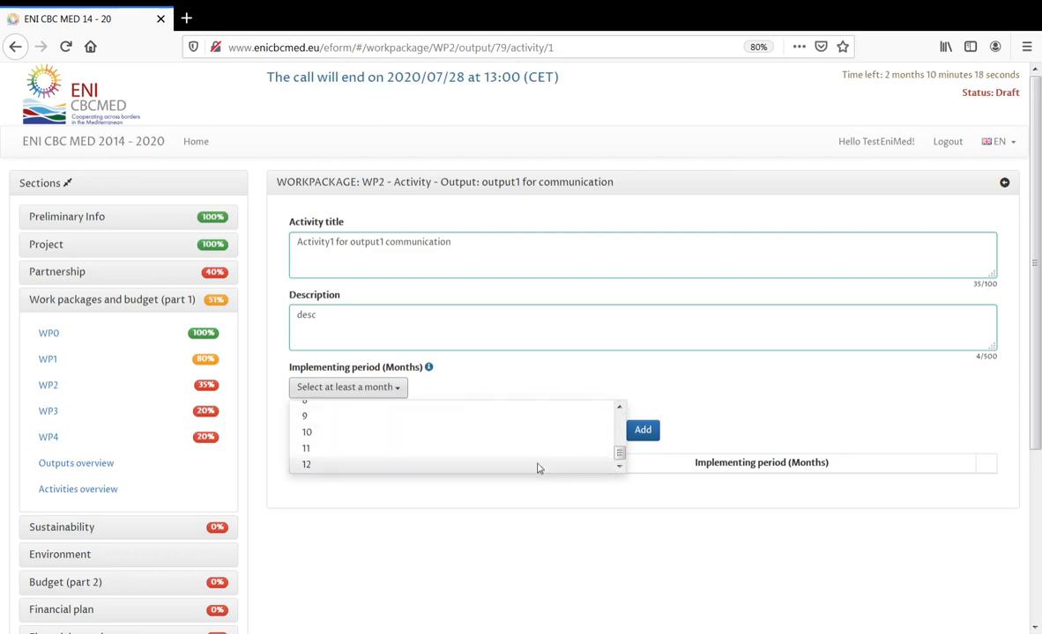
{"action": "left_click", "coordinate": [459, 435]}
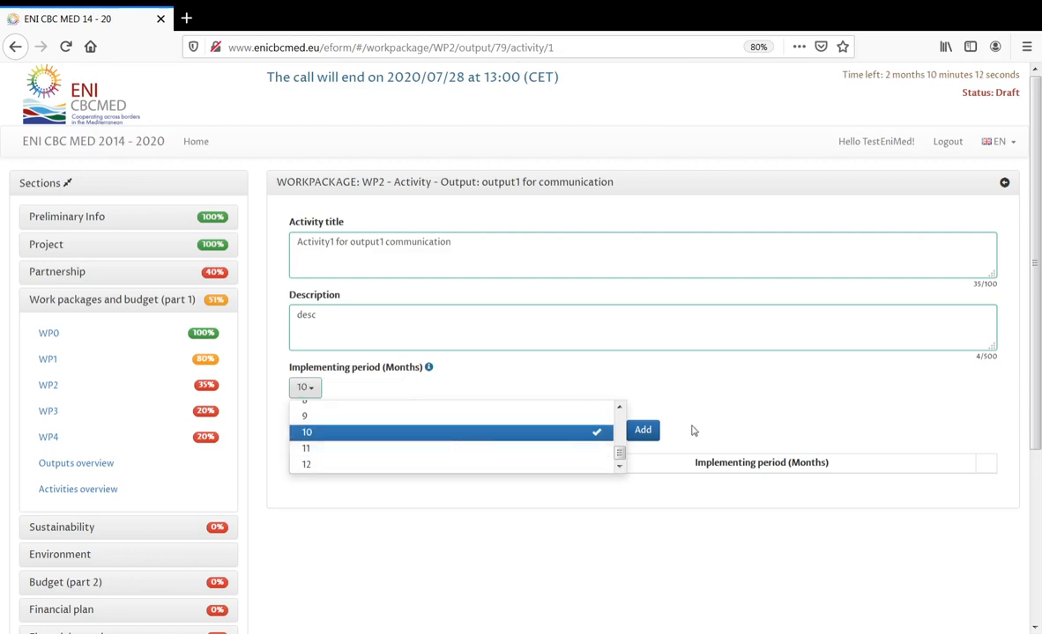
{"action": "left_click", "coordinate": [732, 419]}
{"action": "left_click", "coordinate": [644, 430]}
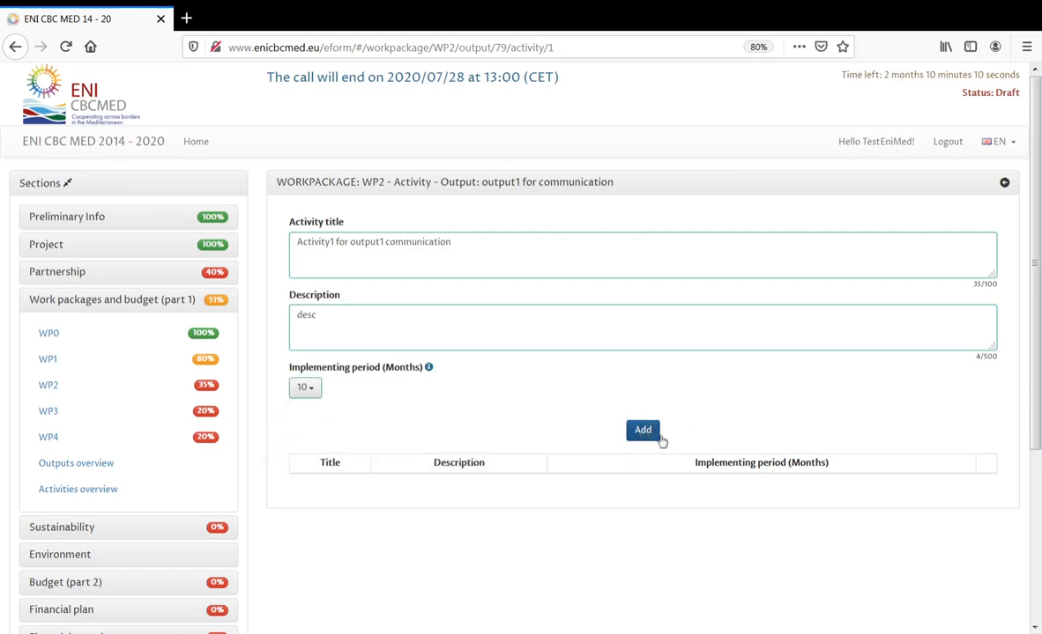
{"action": "left_click", "coordinate": [1005, 184]}
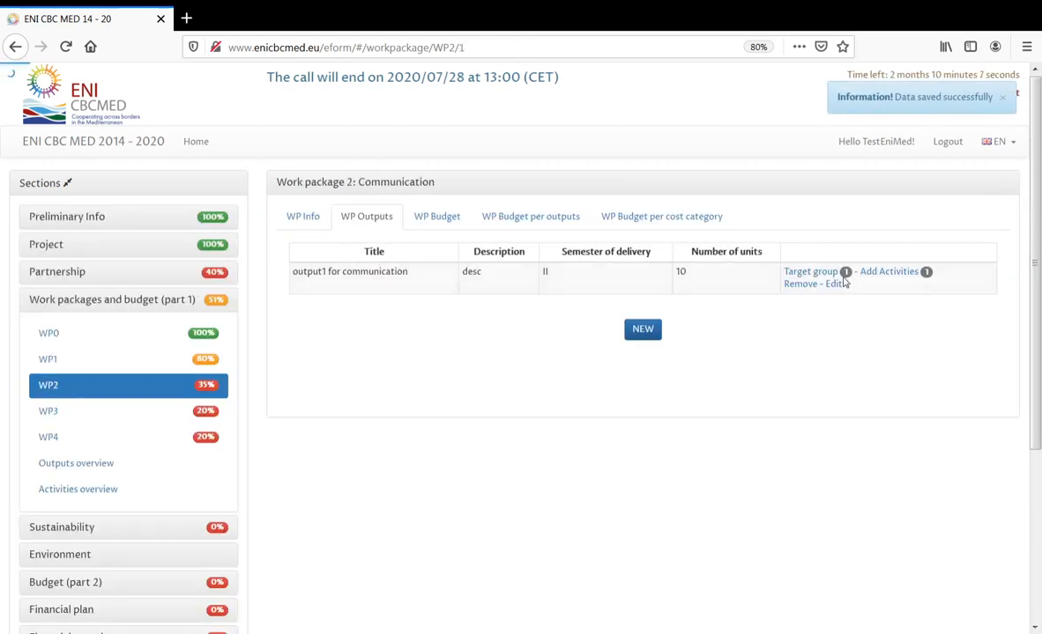
- View the WP2 budget, then switch to work package 3
{"action": "left_click", "coordinate": [456, 226]}
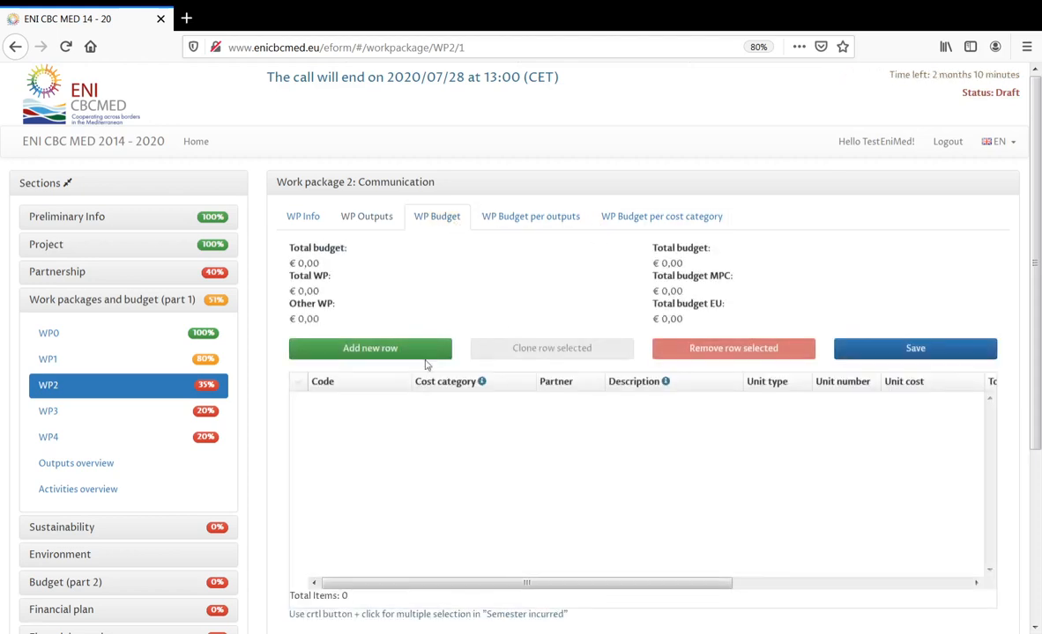
{"action": "left_click", "coordinate": [69, 418]}
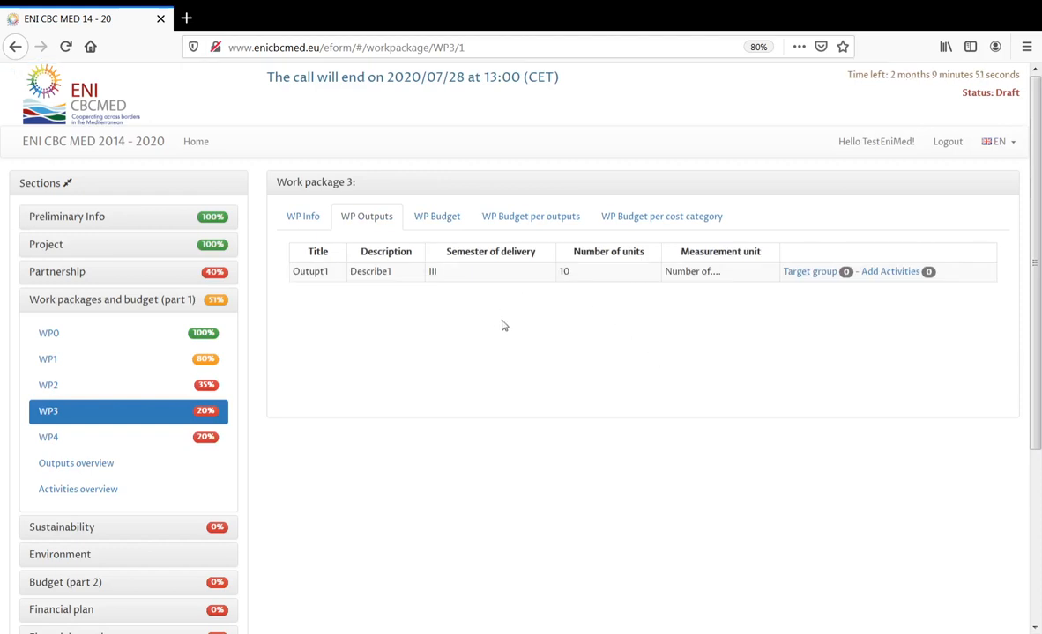
- Enter 'title of WP3' as the WP3 title with description 'desc'
{"action": "left_click", "coordinate": [303, 220]}
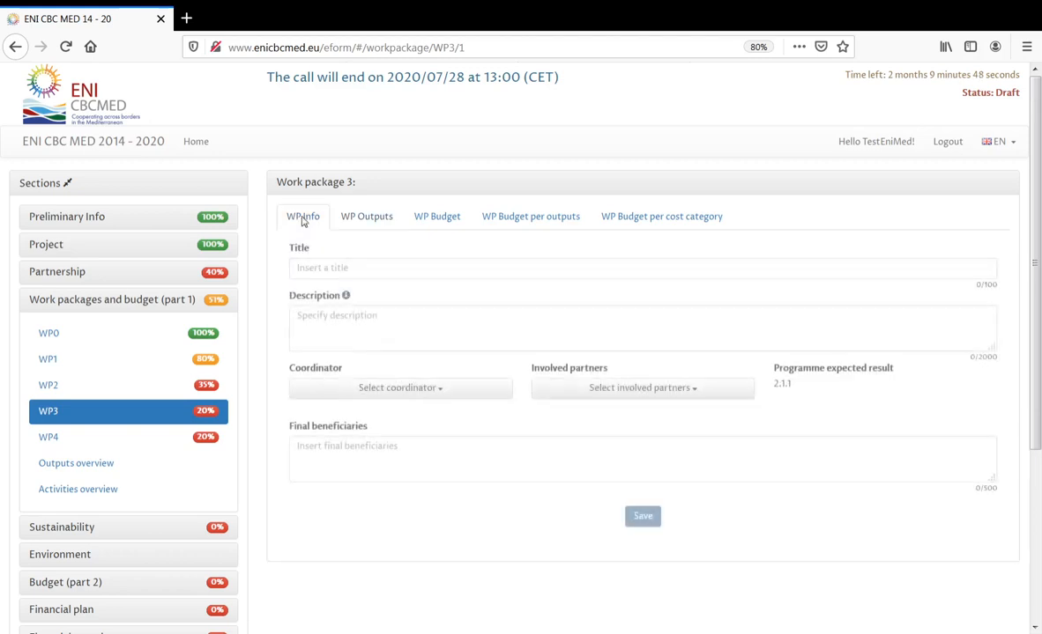
{"action": "left_click", "coordinate": [354, 267]}
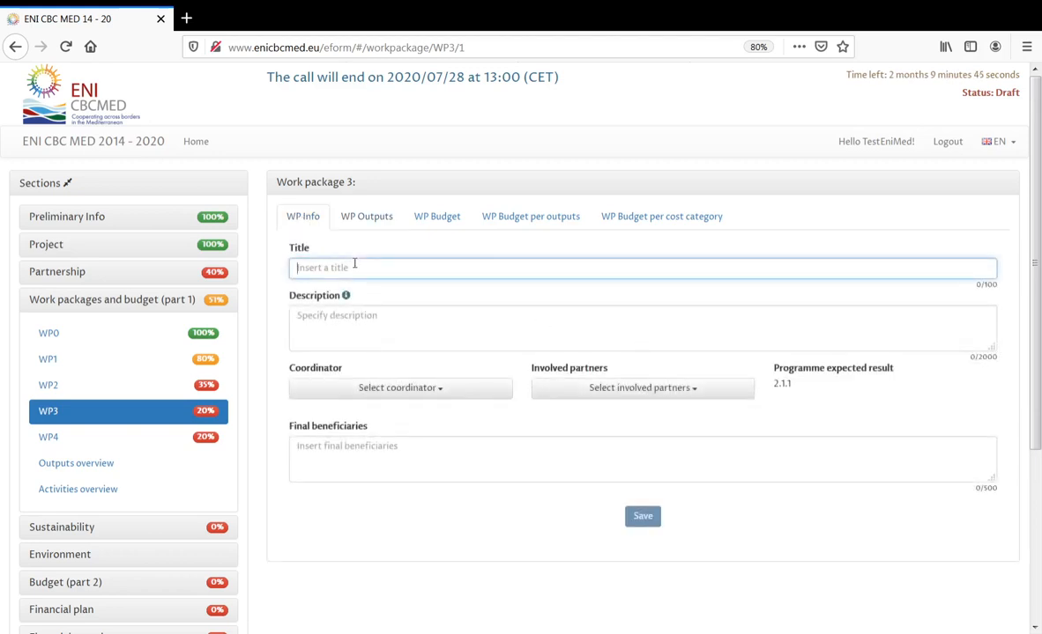
{"action": "type", "text": "titl"}
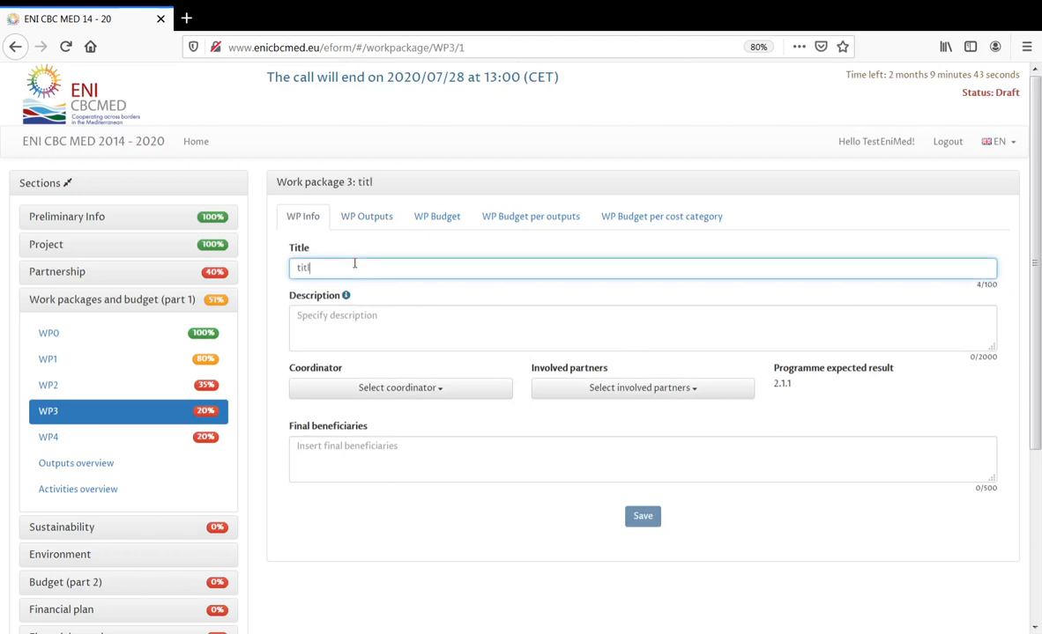
{"action": "type", "text": "e of"}
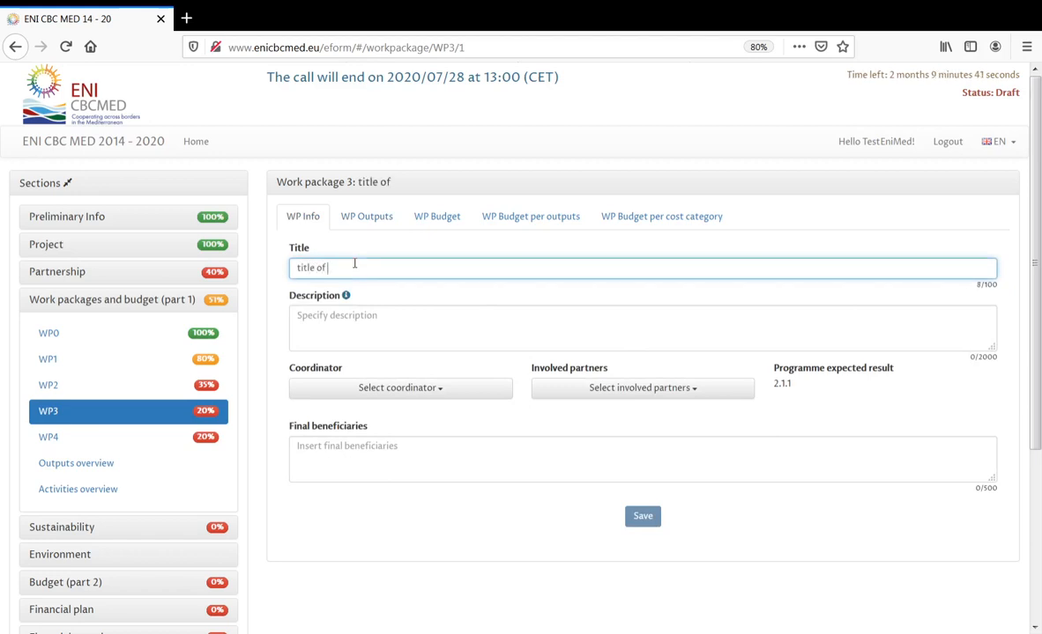
{"action": "type", "text": " WP3"}
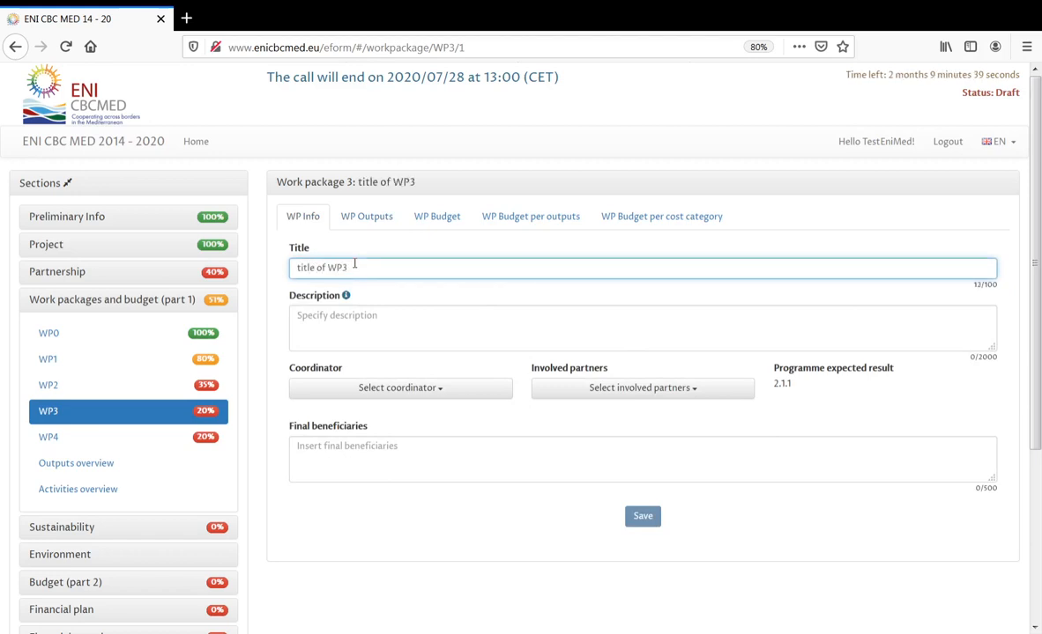
{"action": "left_click", "coordinate": [352, 324]}
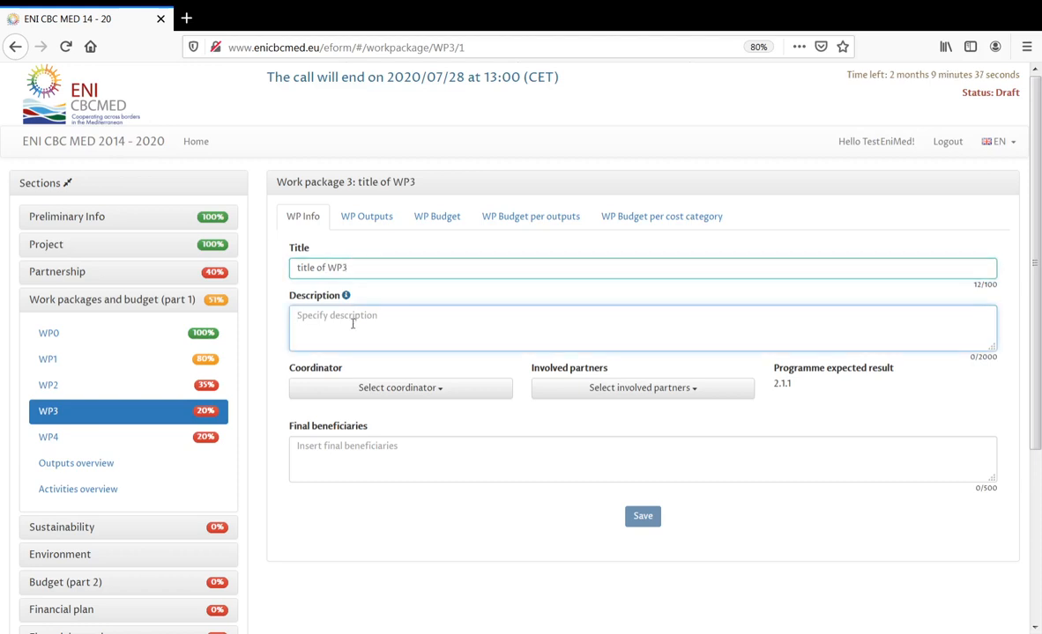
{"action": "type", "text": "desc"}
- Make PP01 the WP3 coordinator and mark Applicant and PP01 as involved partners
{"action": "left_click", "coordinate": [379, 389]}
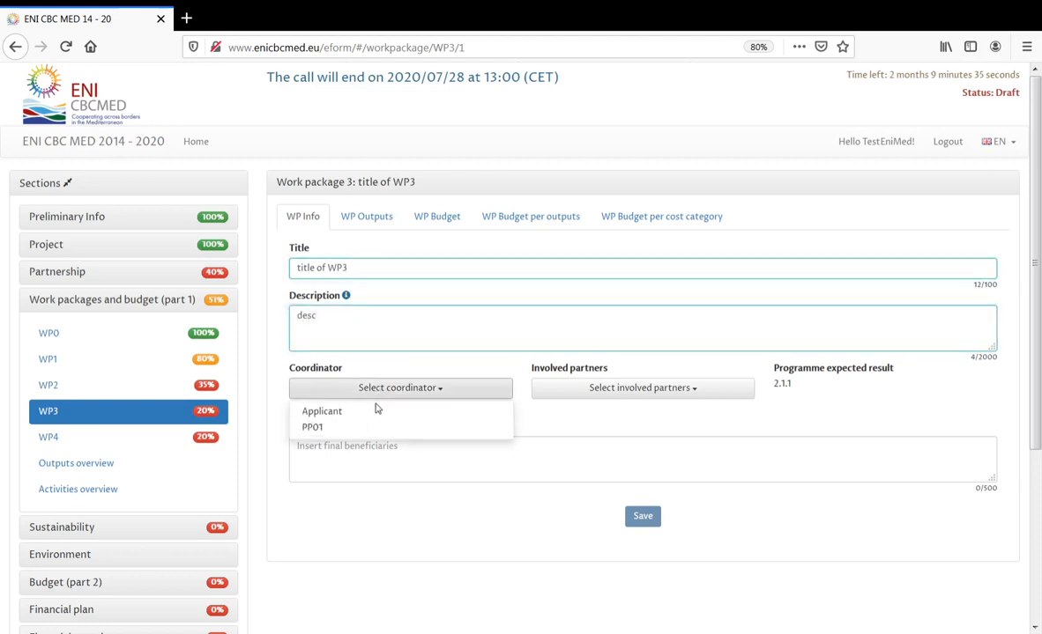
{"action": "left_click", "coordinate": [368, 427]}
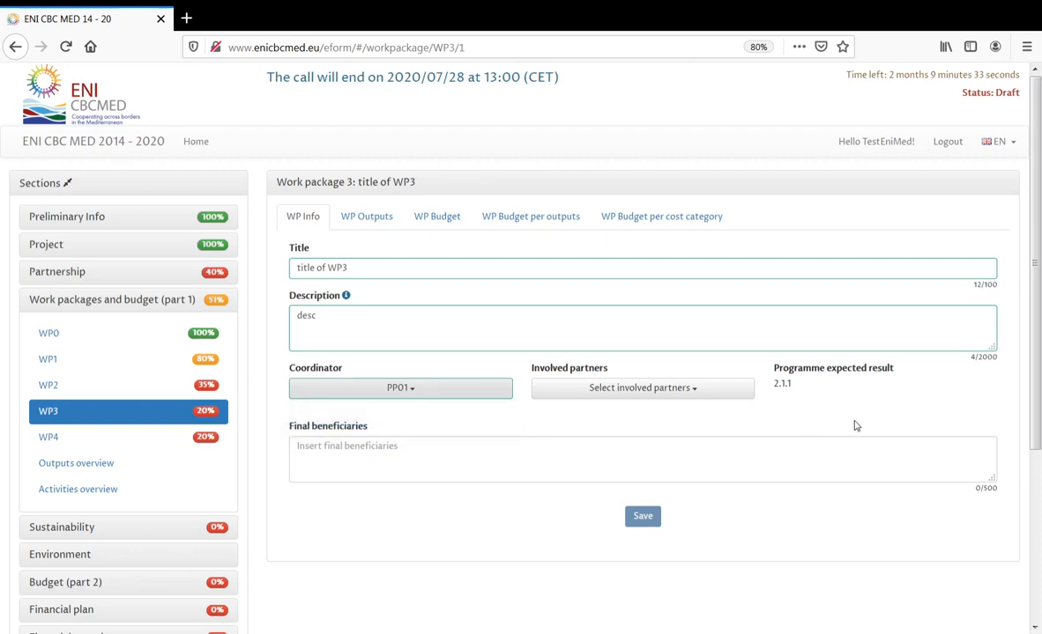
{"action": "left_click", "coordinate": [733, 394]}
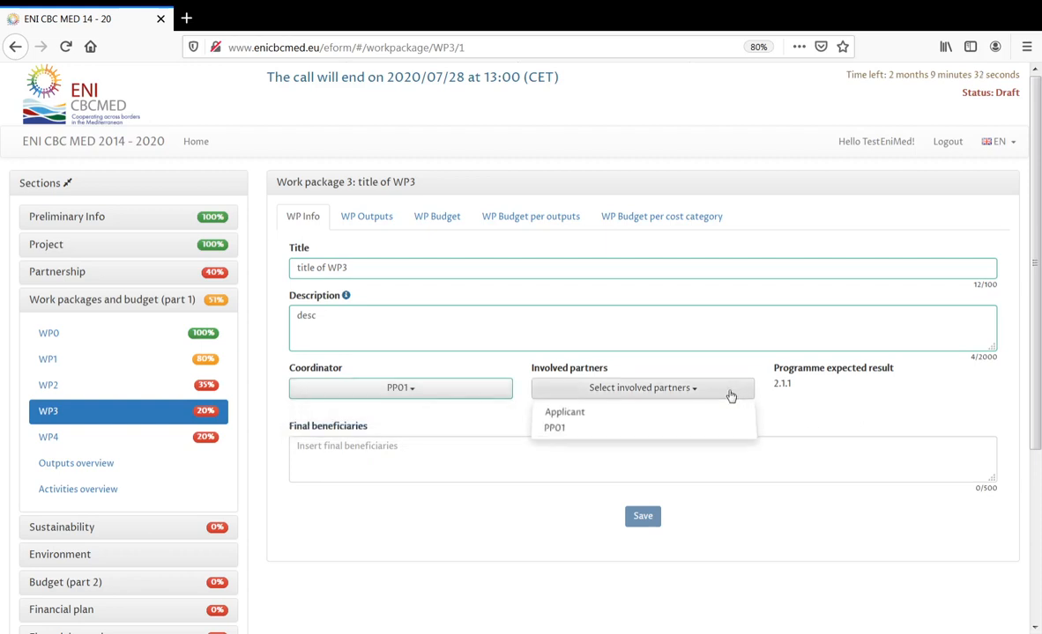
{"action": "left_click", "coordinate": [688, 430]}
{"action": "left_click", "coordinate": [681, 411]}
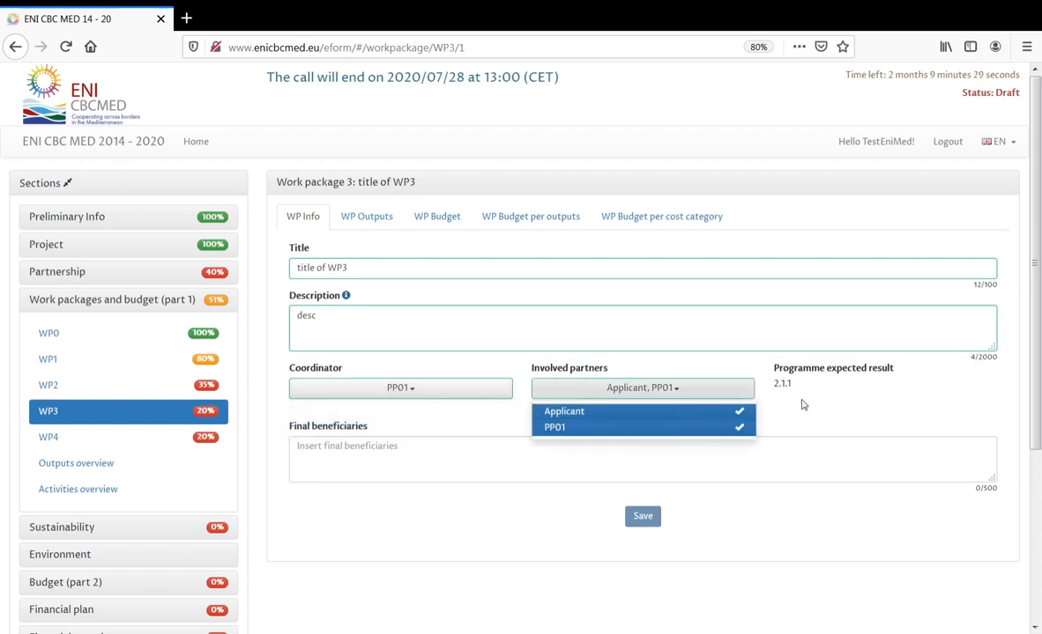
{"action": "left_click", "coordinate": [807, 405]}
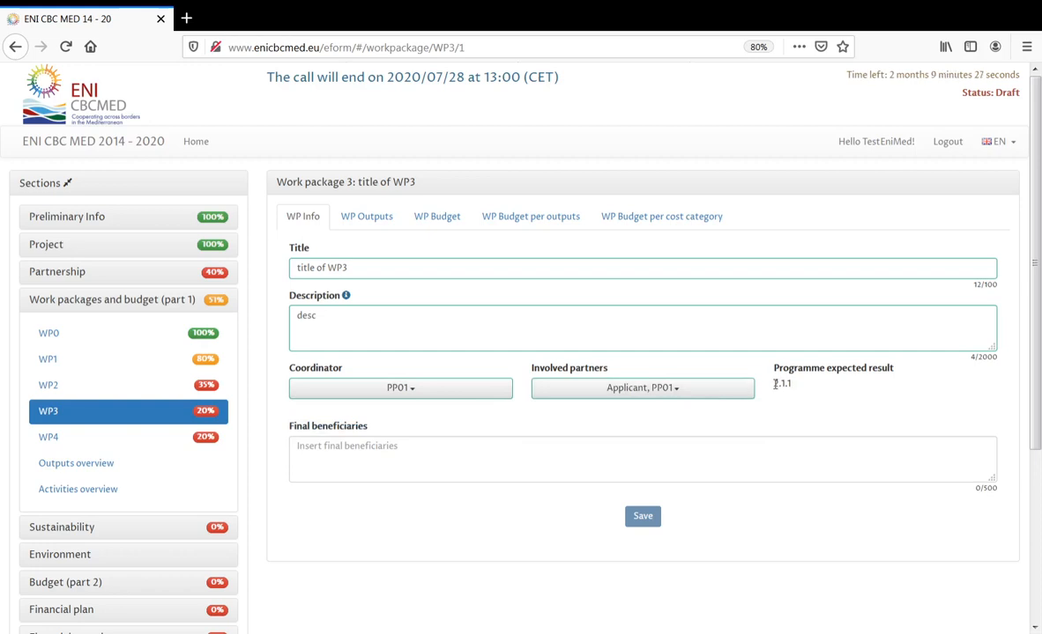
{"action": "left_click_drag", "start_coordinate": [774, 384], "coordinate": [795, 389]}
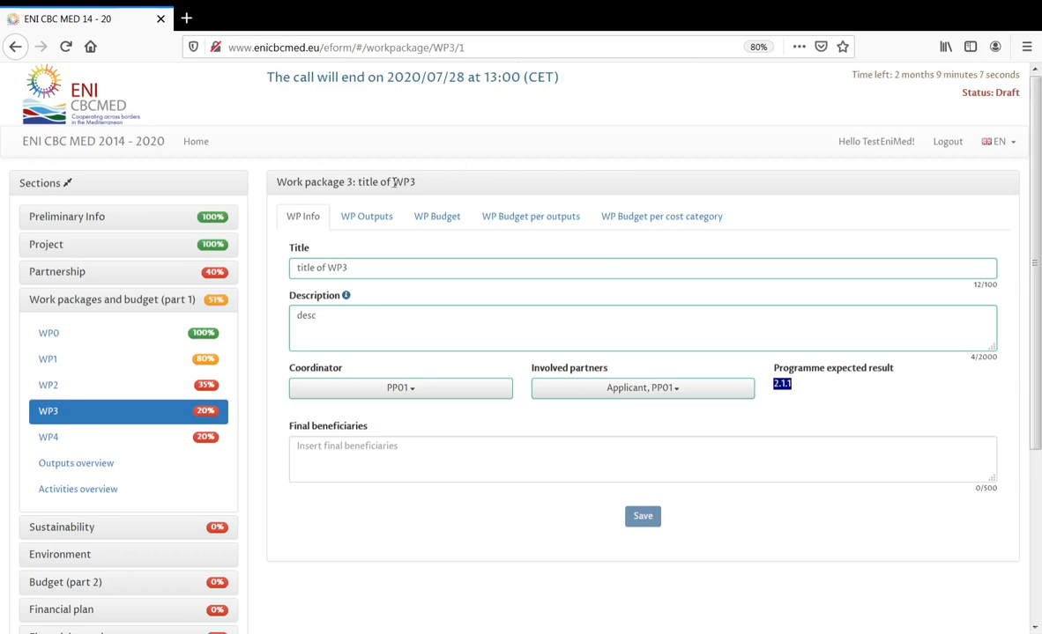
- Check WP3's heading and expected result 2.1.1, then return to the work package list
{"action": "left_click_drag", "start_coordinate": [394, 181], "coordinate": [418, 183]}
{"action": "left_click_drag", "start_coordinate": [774, 384], "coordinate": [790, 385]}
{"action": "left_click", "coordinate": [51, 247]}
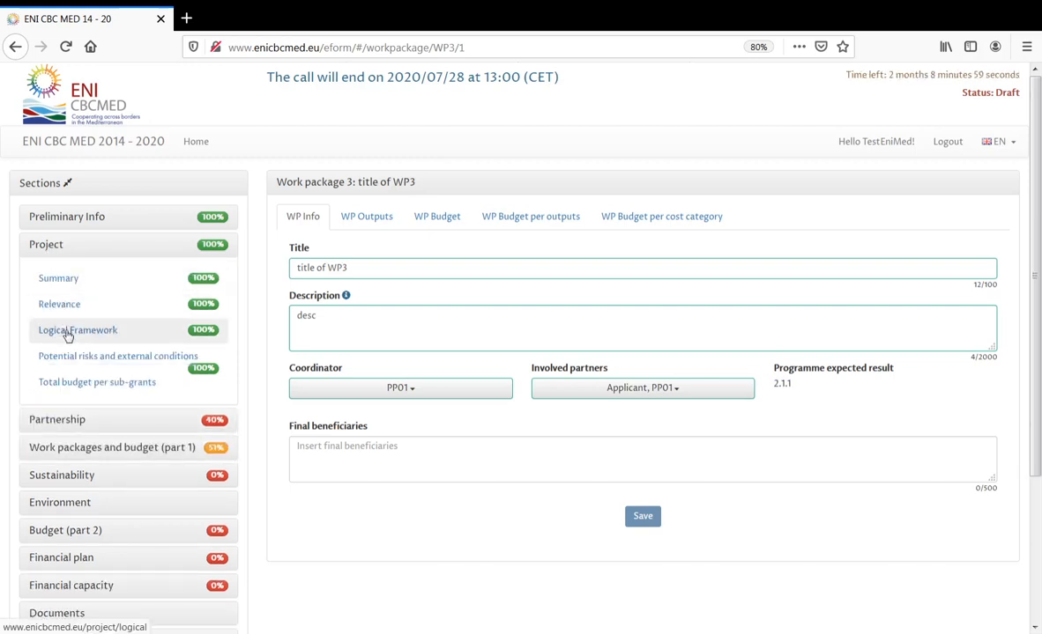
{"action": "left_click", "coordinate": [41, 249]}
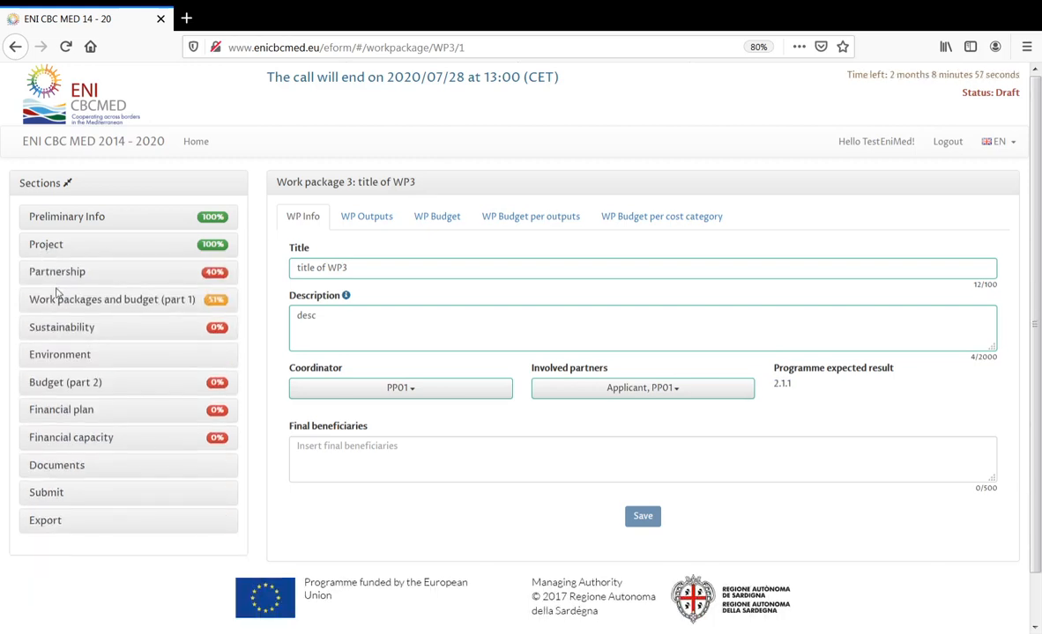
{"action": "left_click", "coordinate": [56, 294]}
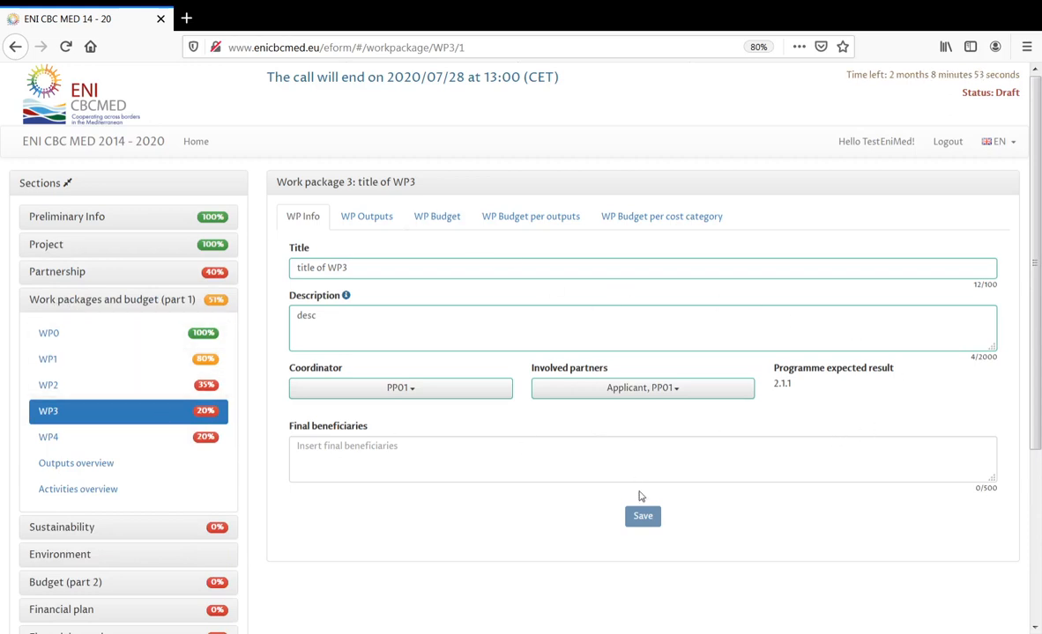
- Save 'Final' as WP3's final beneficiaries and show WP3's outputs
{"action": "left_click", "coordinate": [582, 463]}
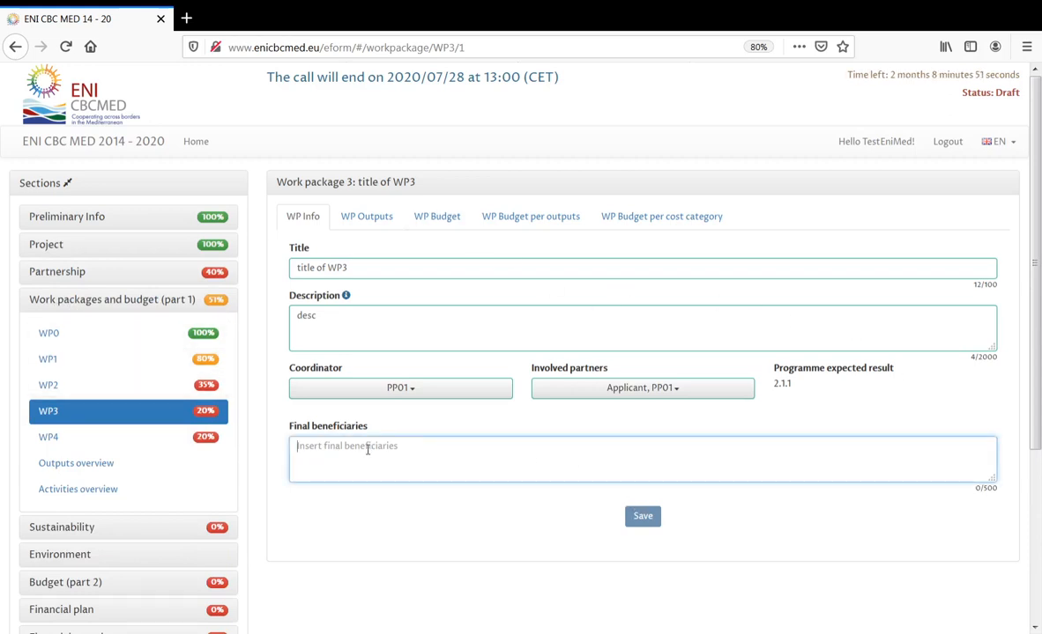
{"action": "type", "text": "Final"}
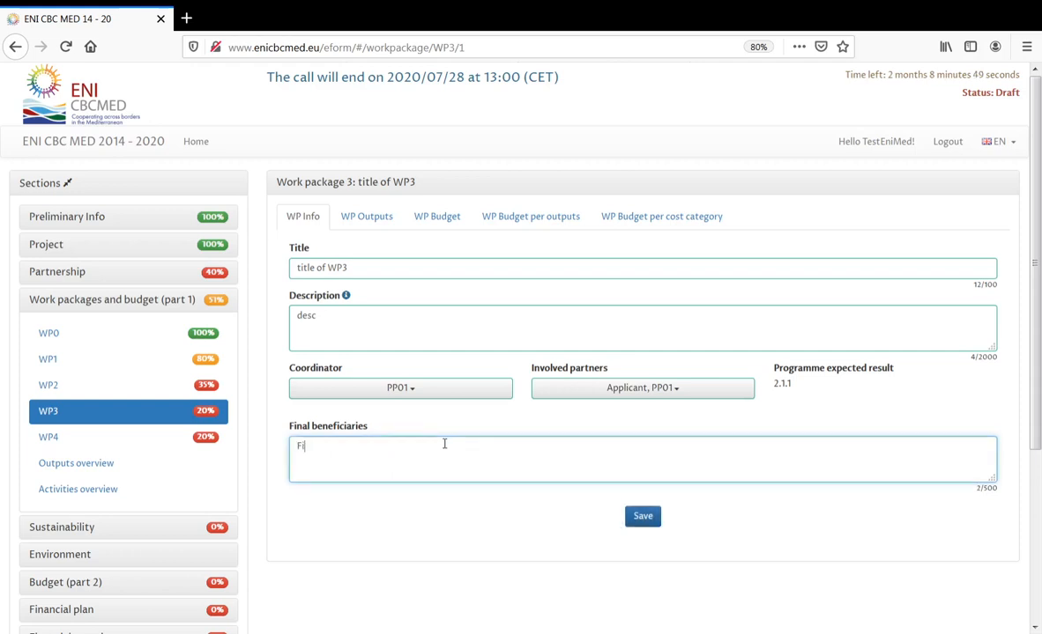
{"action": "left_click", "coordinate": [643, 517]}
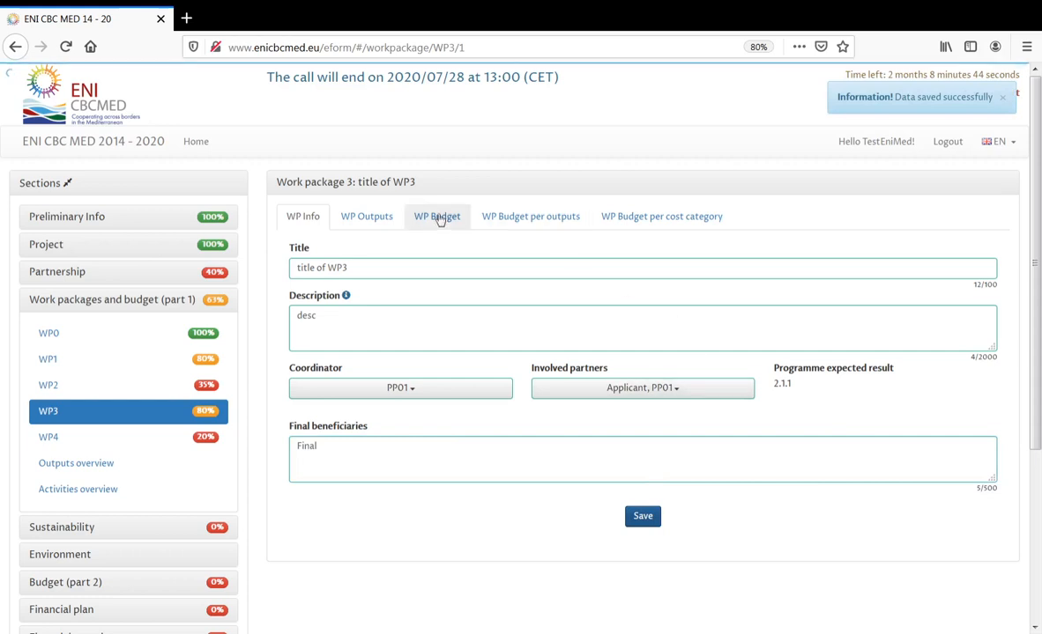
{"action": "left_click", "coordinate": [380, 220]}
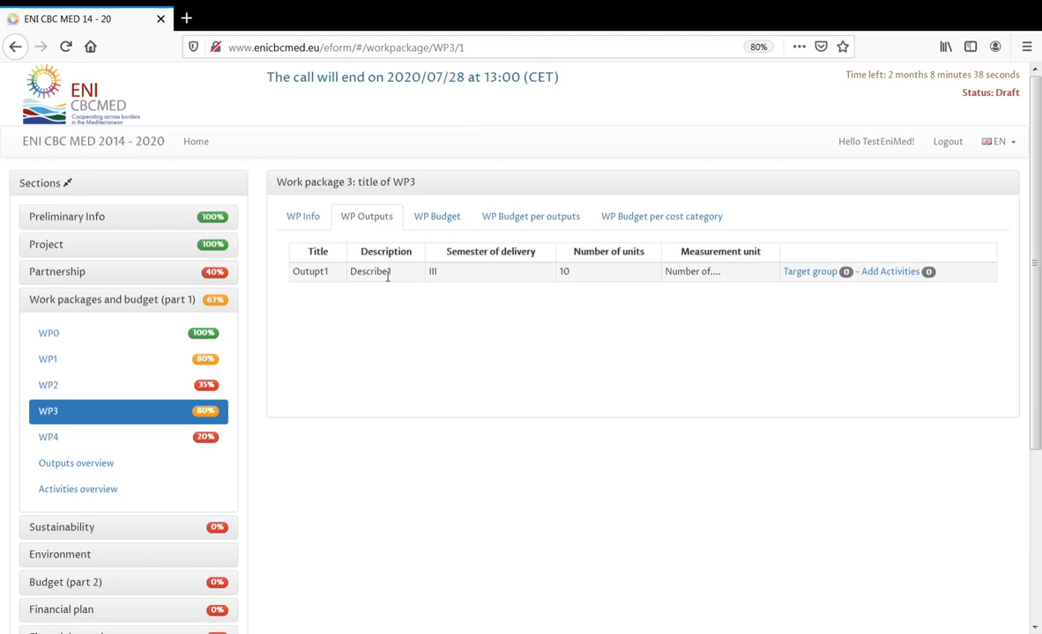
- Set Outupt1's target group to 'target1' with involvement 'inv' and save it
{"action": "left_click", "coordinate": [42, 248]}
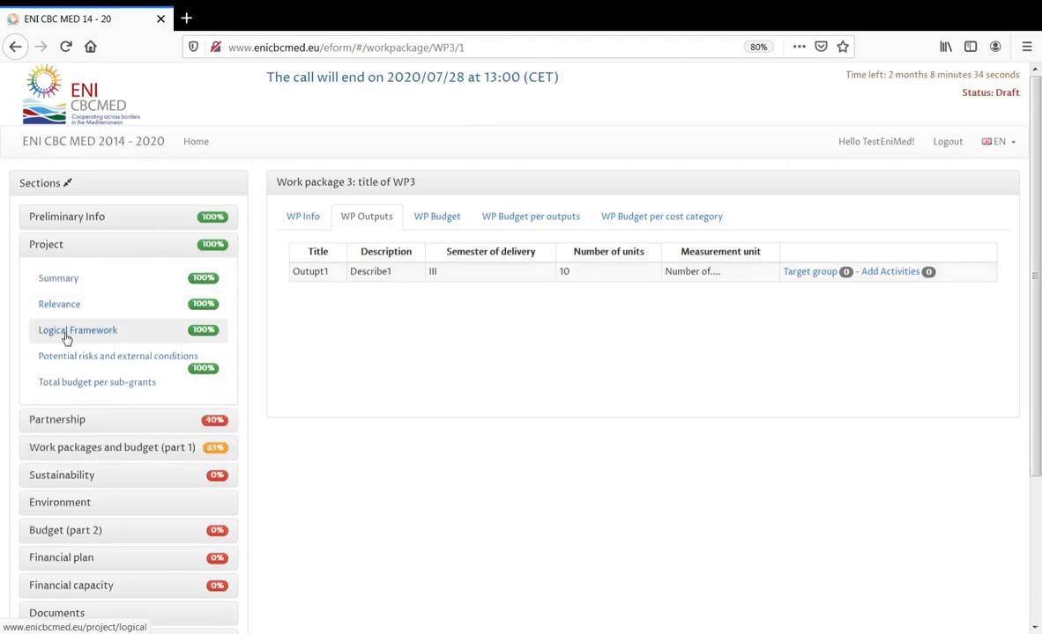
{"action": "left_click", "coordinate": [59, 450]}
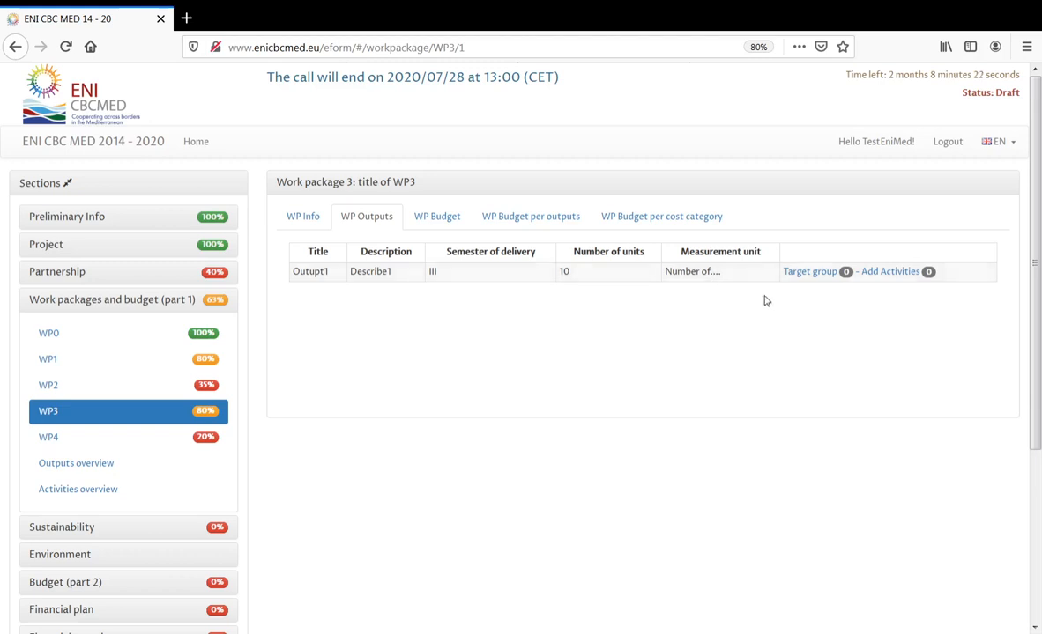
{"action": "left_click", "coordinate": [831, 277]}
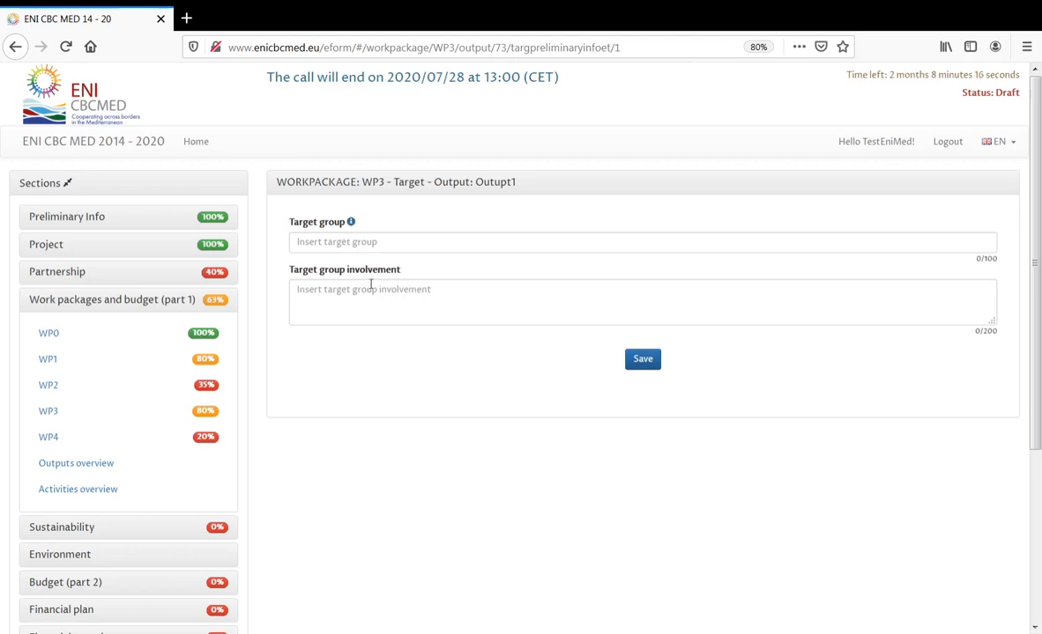
{"action": "left_click", "coordinate": [378, 241]}
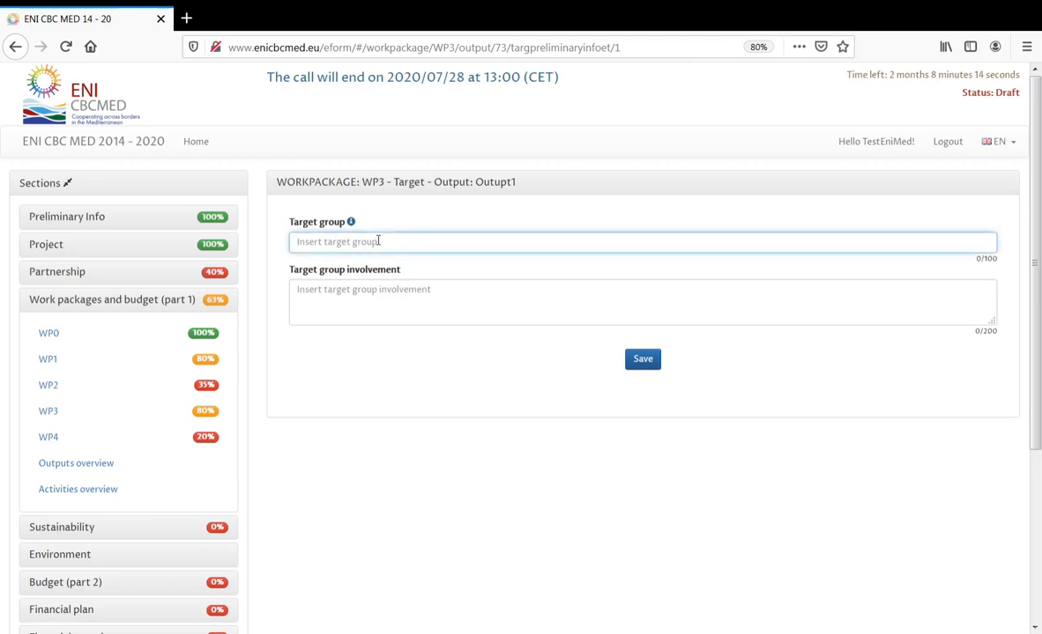
{"action": "type", "text": "target1"}
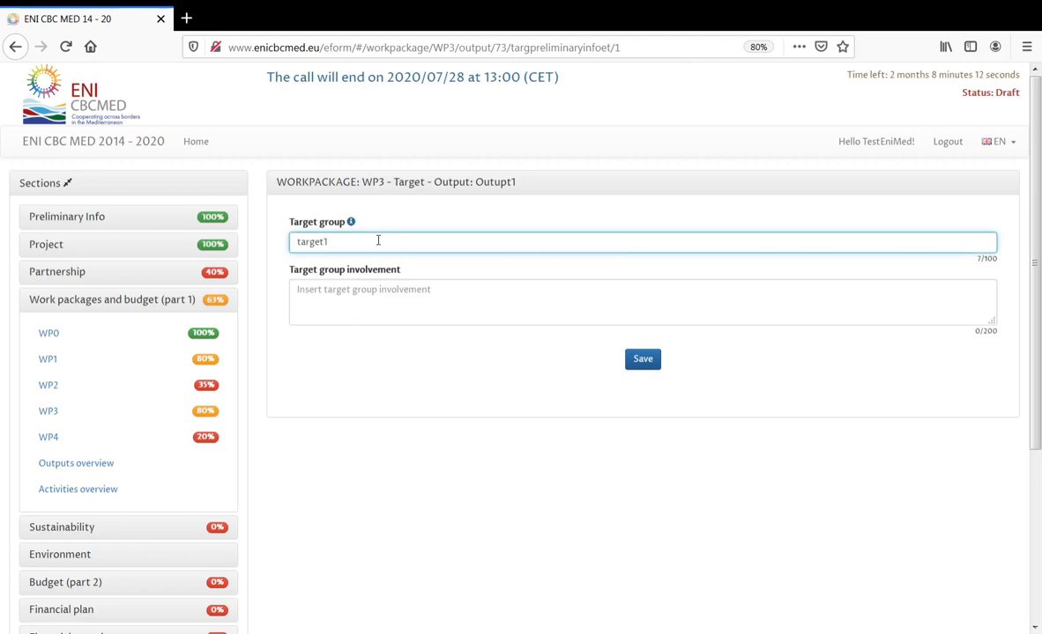
{"action": "left_click", "coordinate": [404, 301]}
{"action": "type", "text": "inv"}
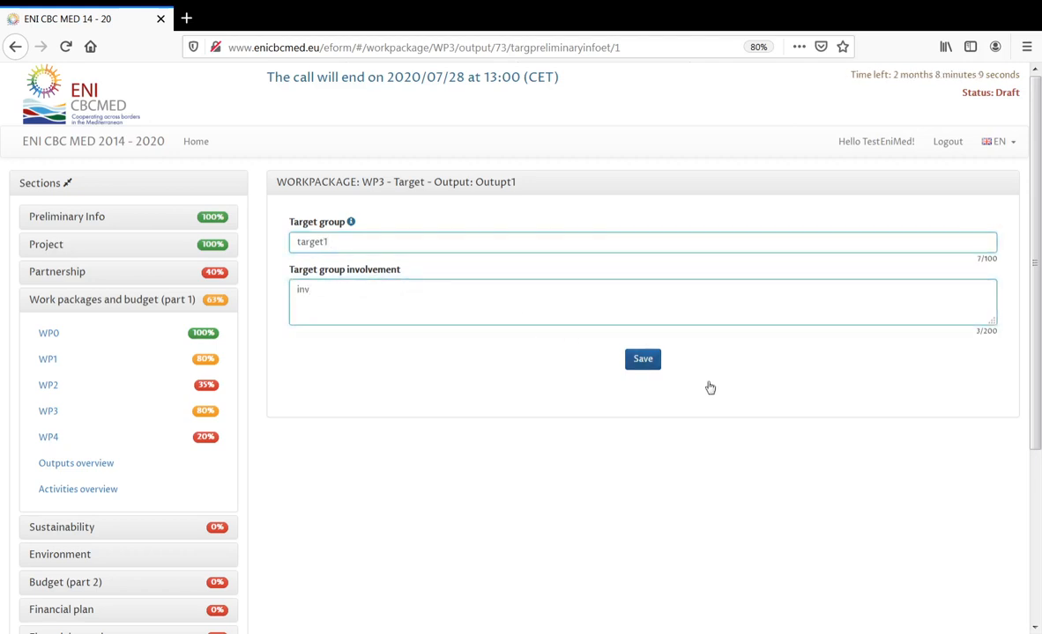
{"action": "left_click", "coordinate": [652, 360]}
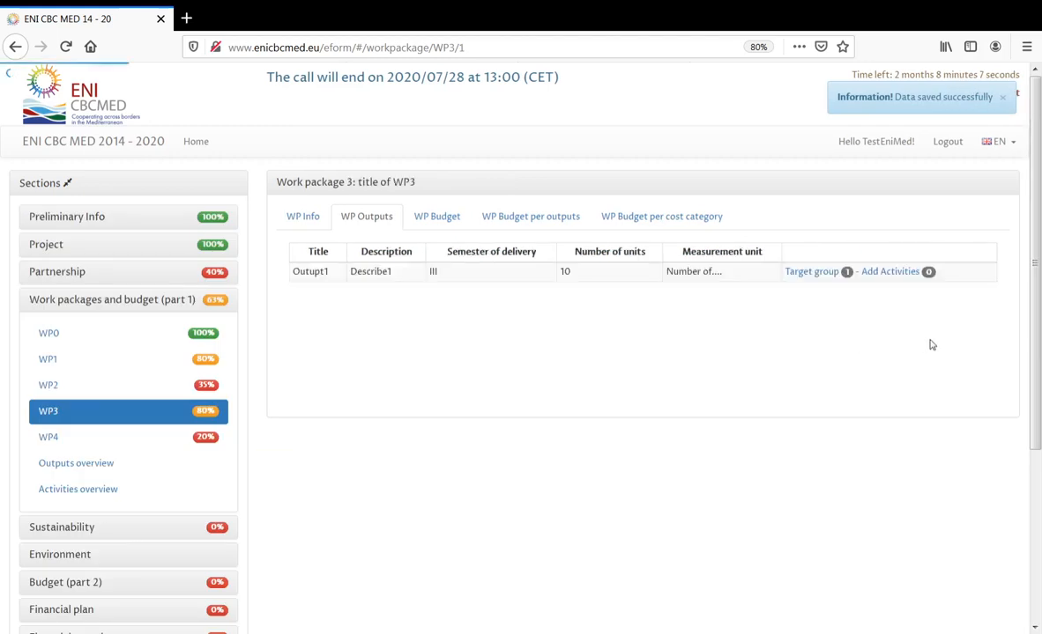
- Add activity 'Activity1...' with description 'desc' and implementing month 15 to Outupt1
{"action": "left_click", "coordinate": [899, 276]}
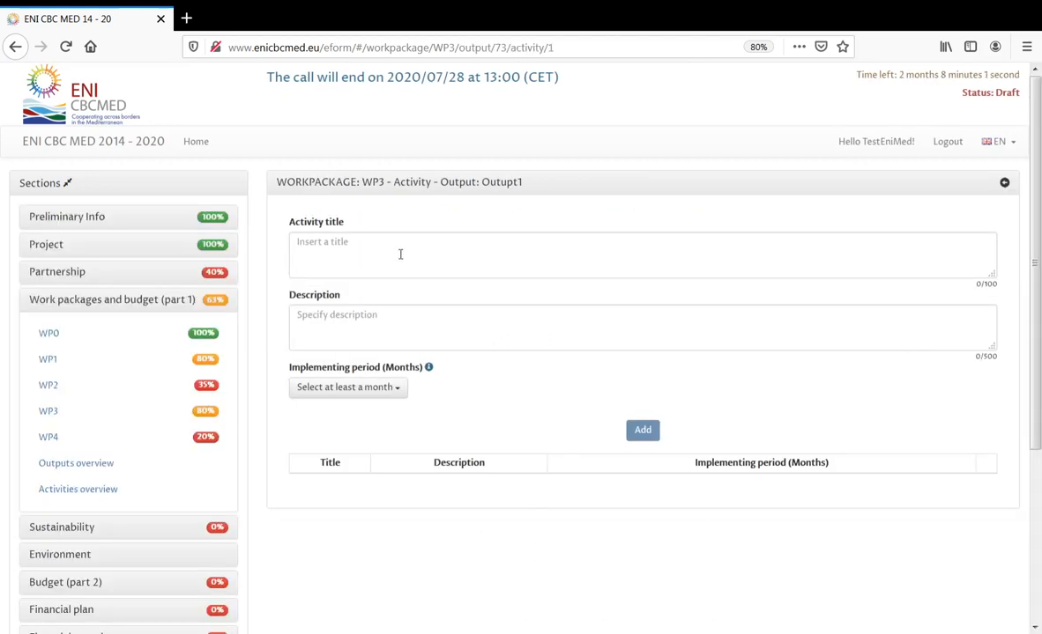
{"action": "left_click", "coordinate": [400, 251]}
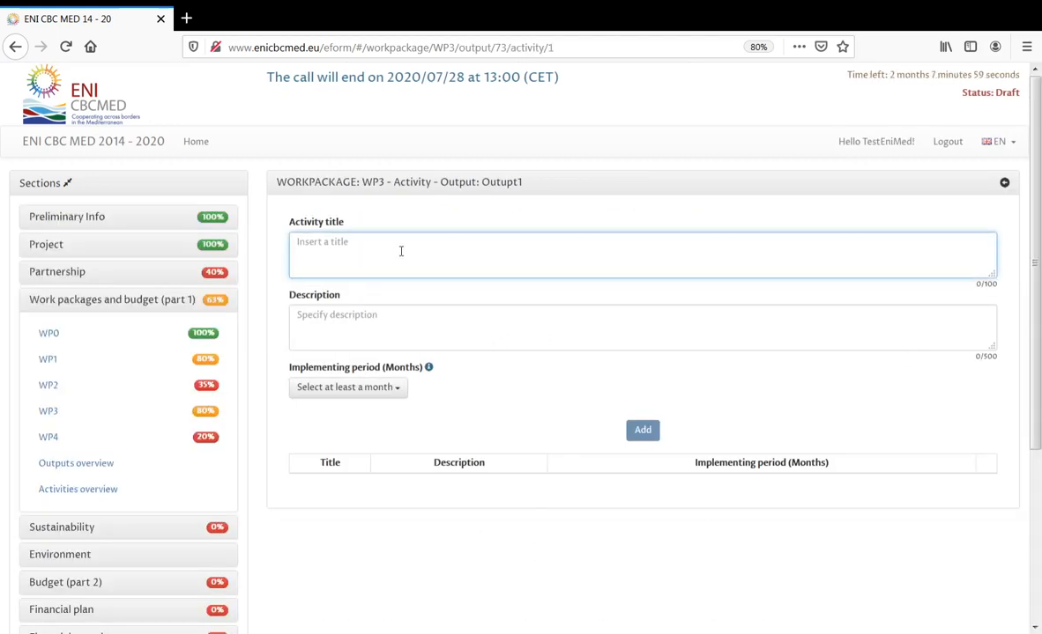
{"action": "type", "text": "Activ"}
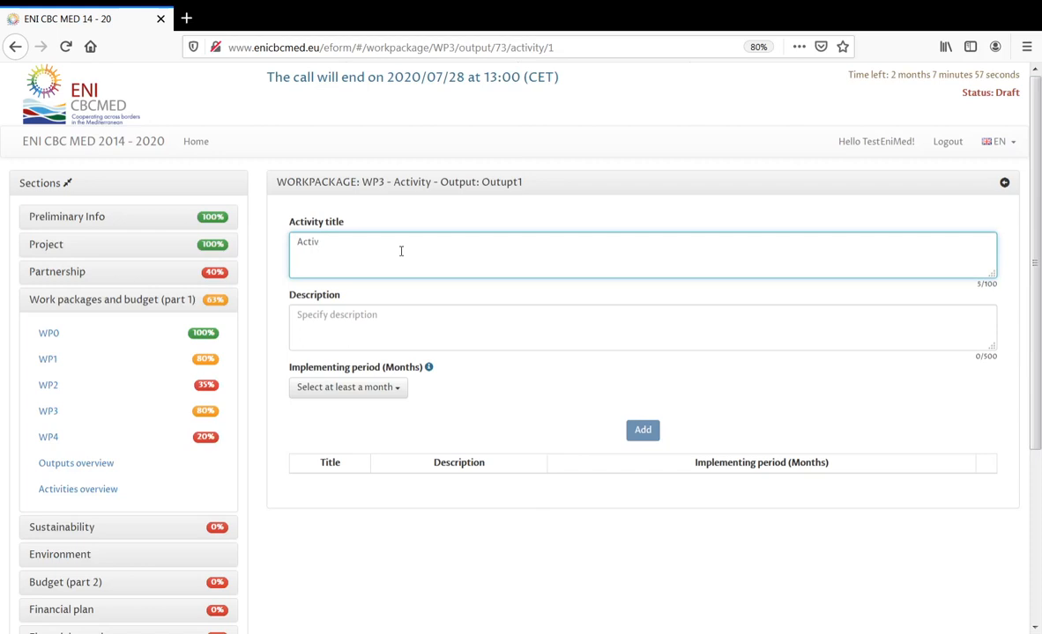
{"action": "type", "text": "ity1..."}
{"action": "left_click", "coordinate": [405, 307]}
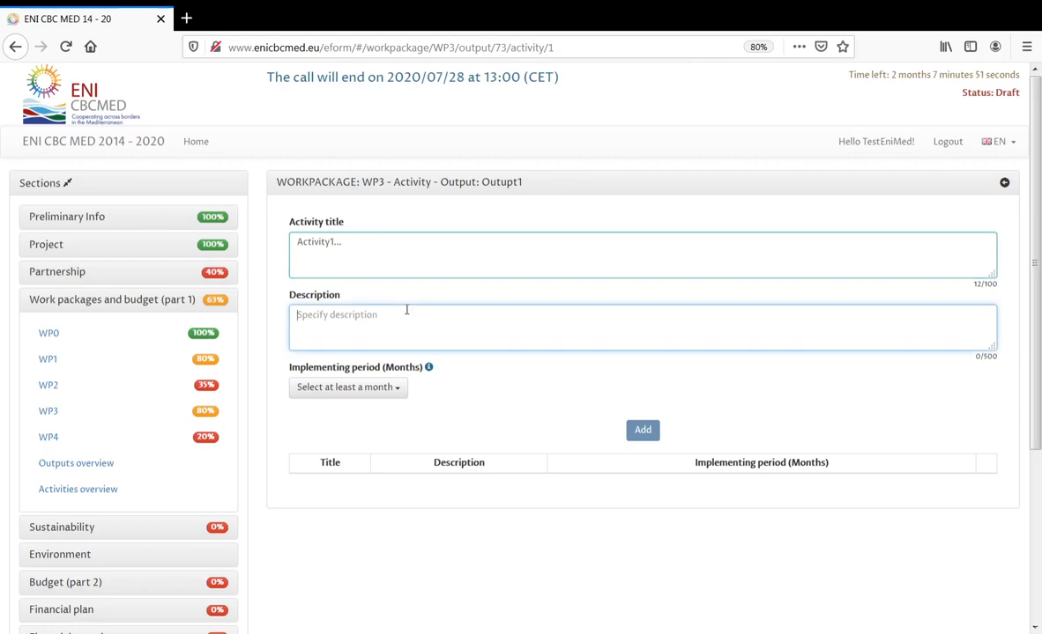
{"action": "type", "text": "desc"}
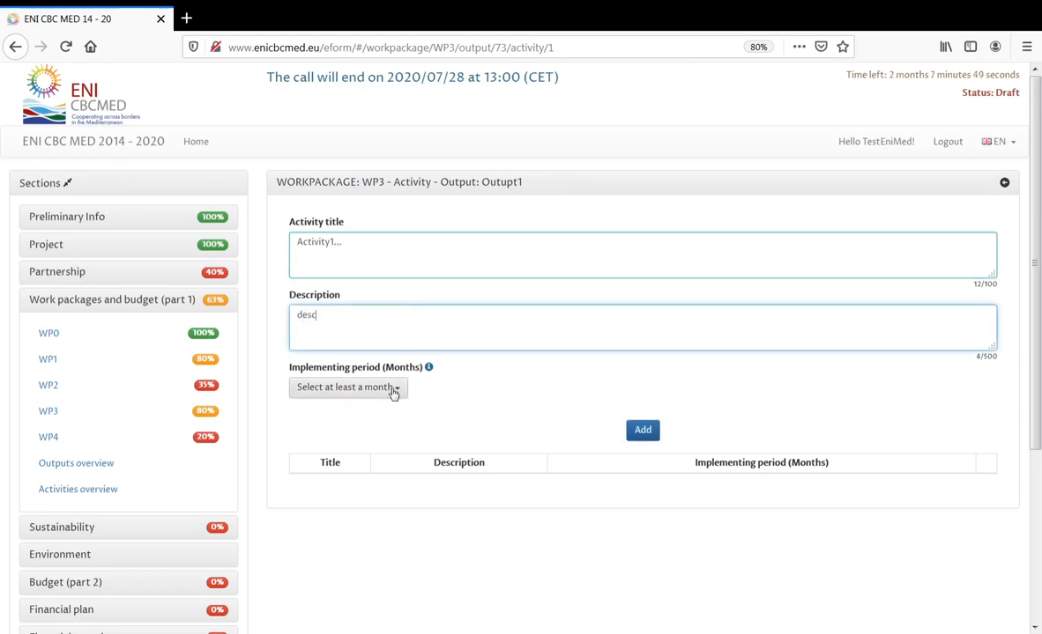
{"action": "left_click", "coordinate": [394, 393]}
{"action": "left_click_drag", "start_coordinate": [622, 424], "coordinate": [619, 471]}
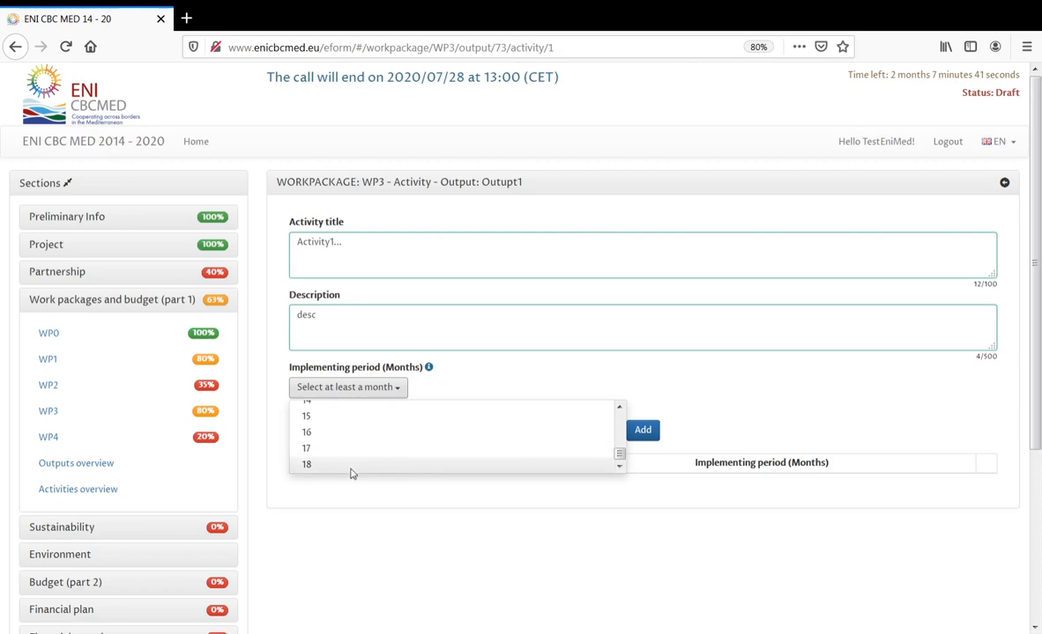
{"action": "left_click", "coordinate": [324, 419]}
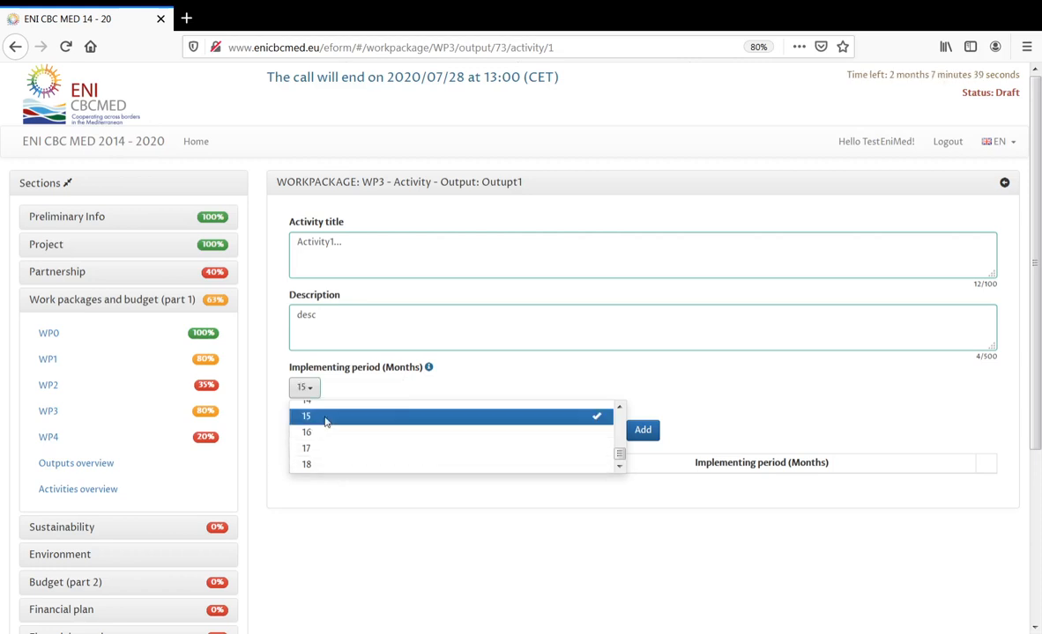
{"action": "left_click", "coordinate": [671, 403]}
{"action": "left_click", "coordinate": [643, 432]}
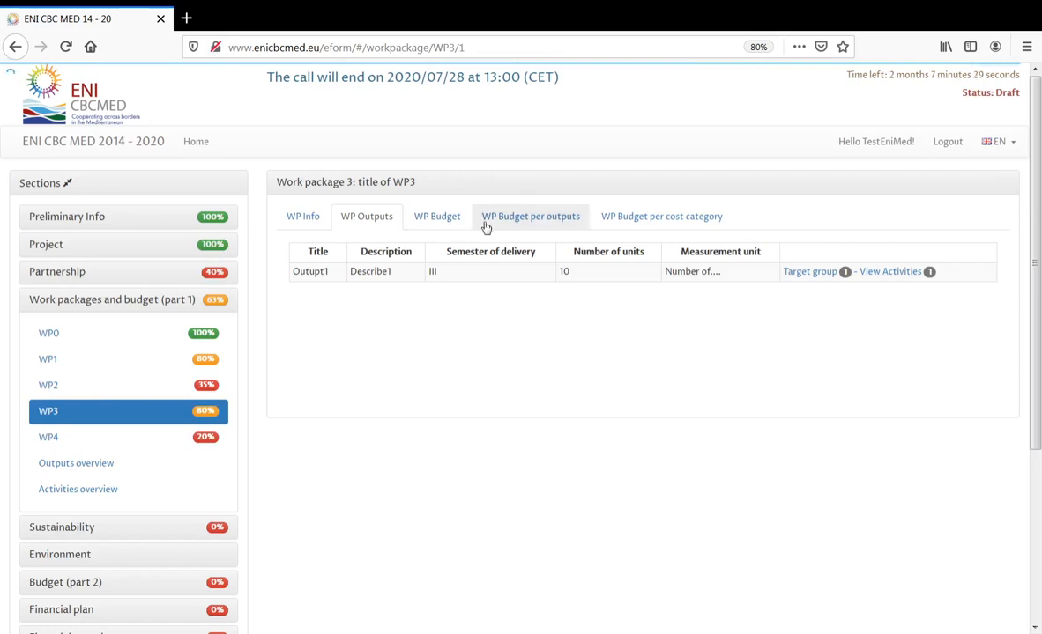
- Open work package 4 and review its output 'ouput2' (D2, semester I, 5 units)
{"action": "scroll", "coordinate": [581, 370], "scroll_direction": "down", "scroll_amount": 1}
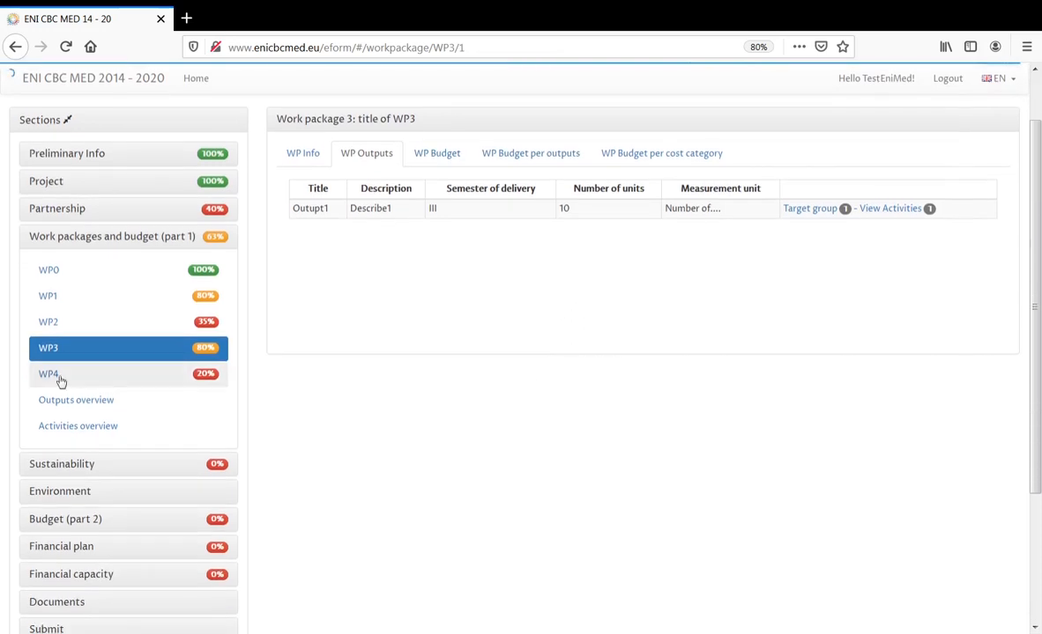
{"action": "left_click", "coordinate": [51, 376]}
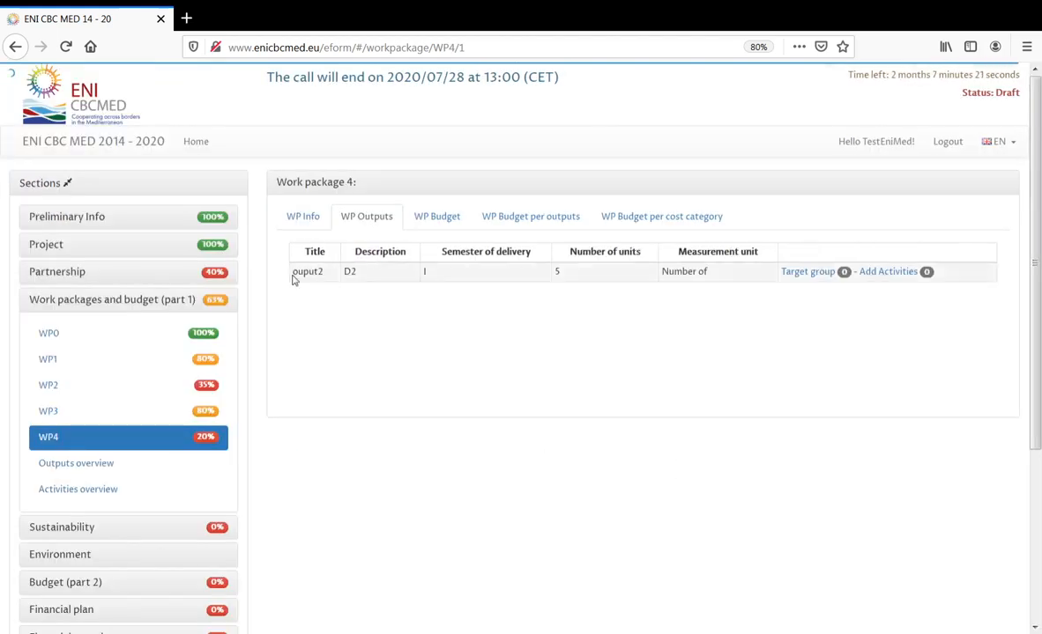
{"action": "left_click_drag", "start_coordinate": [293, 279], "coordinate": [328, 279]}
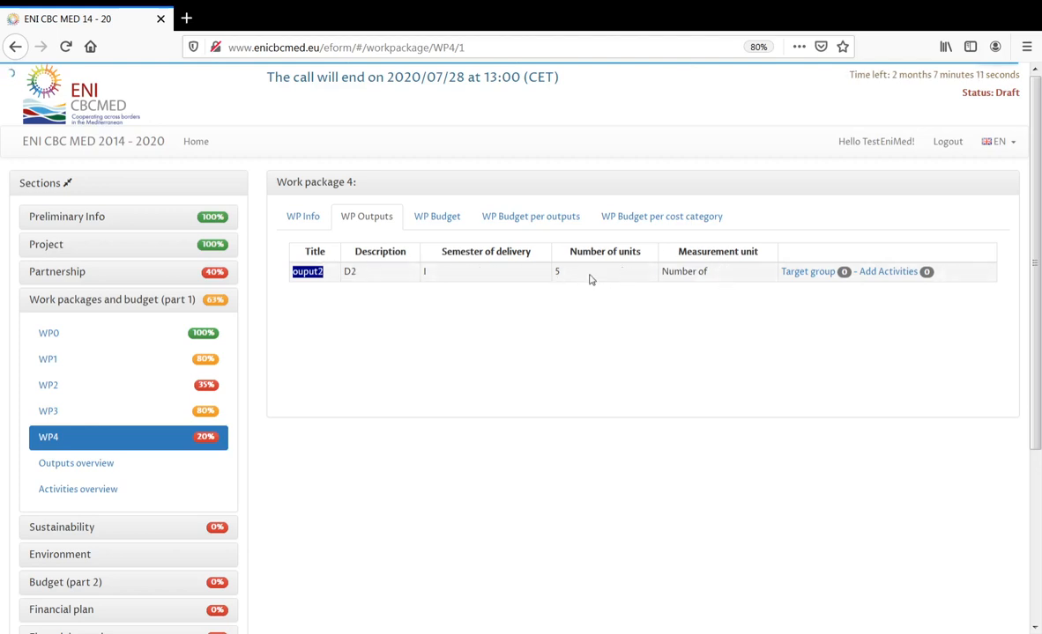
{"action": "left_click", "coordinate": [61, 252]}
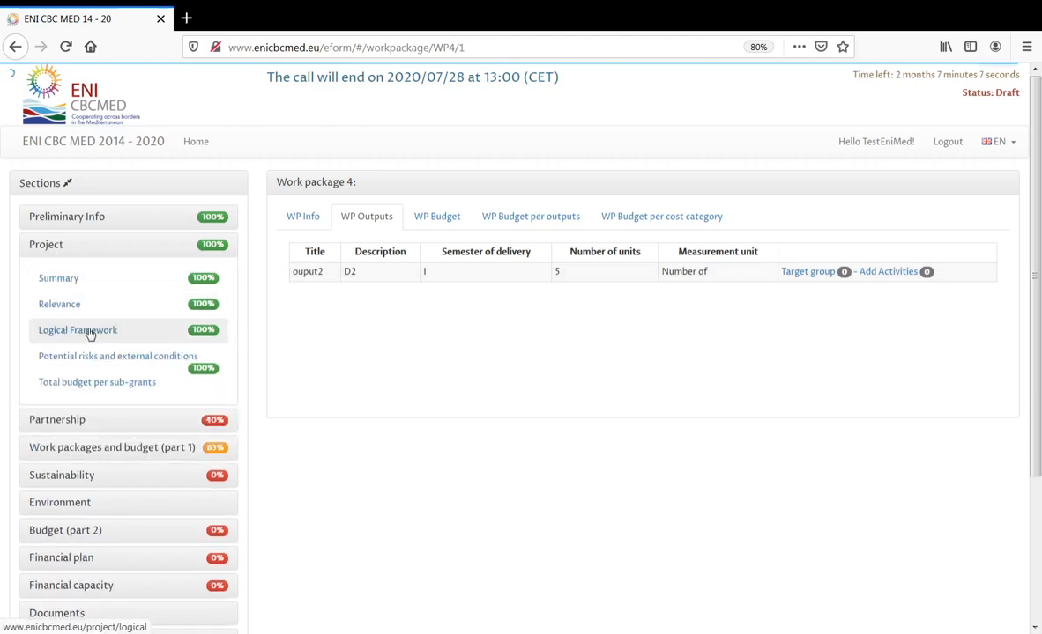
- Browse the Logical Framework outputs, checking Outupt1's semester III and loading output 3.1
{"action": "left_click", "coordinate": [88, 332]}
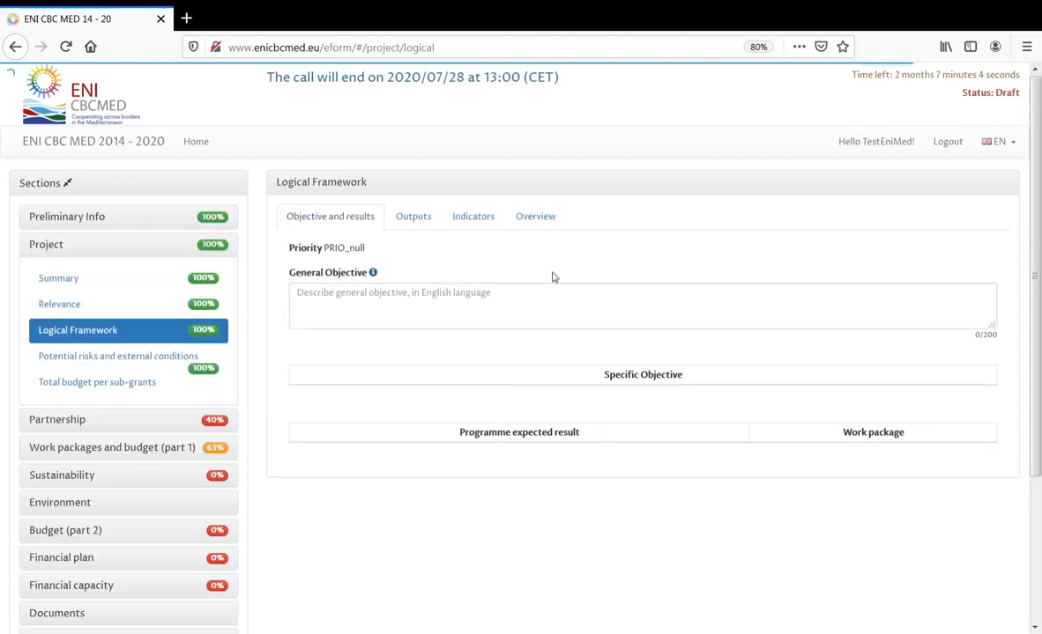
{"action": "left_click", "coordinate": [413, 216]}
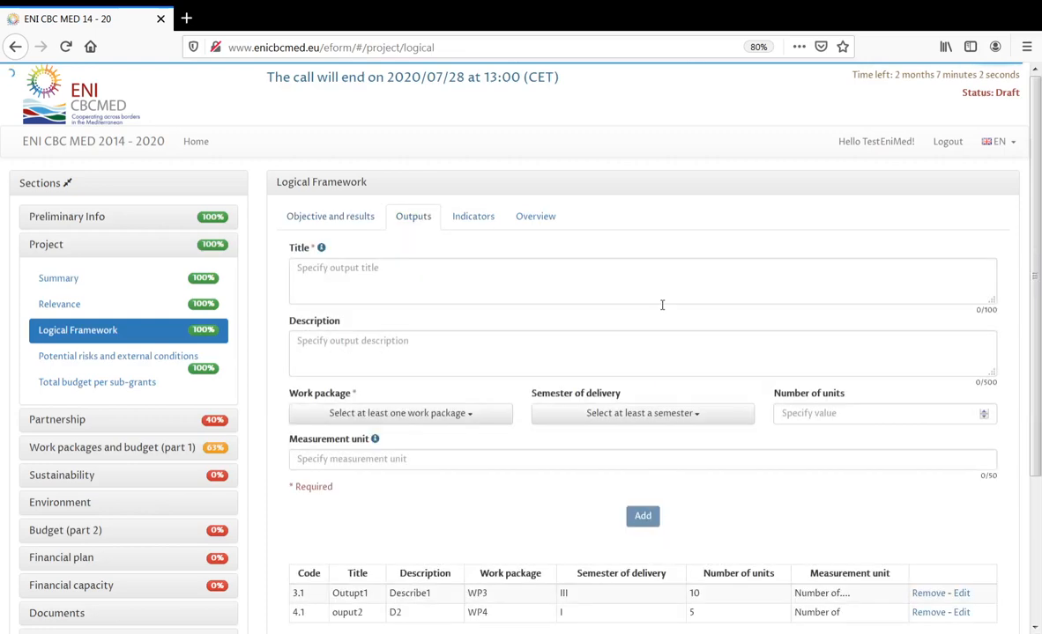
{"action": "scroll", "coordinate": [623, 337], "scroll_direction": "down", "scroll_amount": 3}
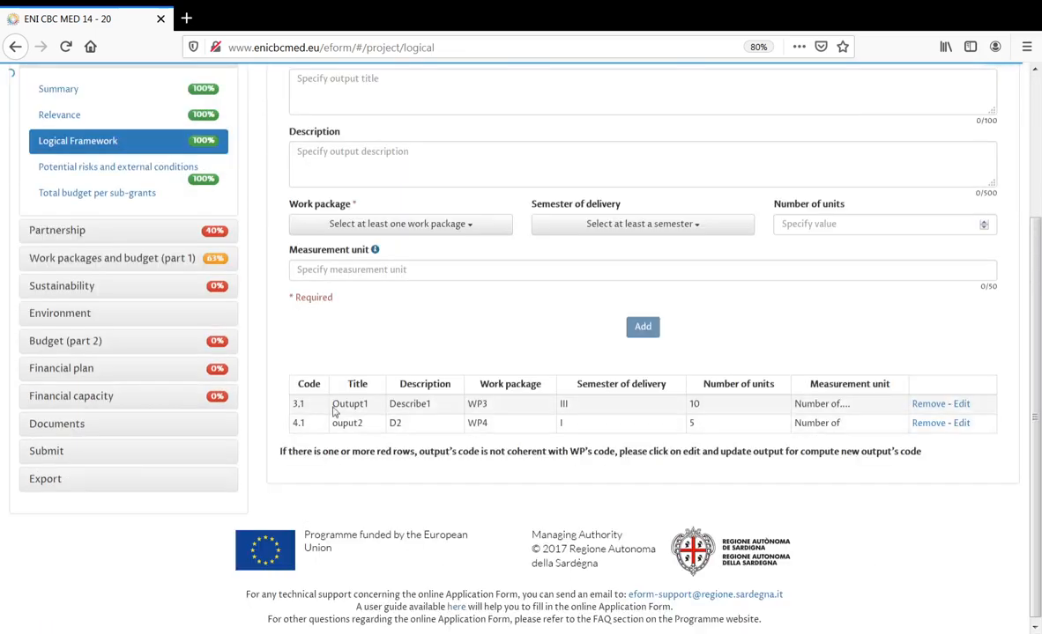
{"action": "left_click_drag", "start_coordinate": [336, 405], "coordinate": [495, 406]}
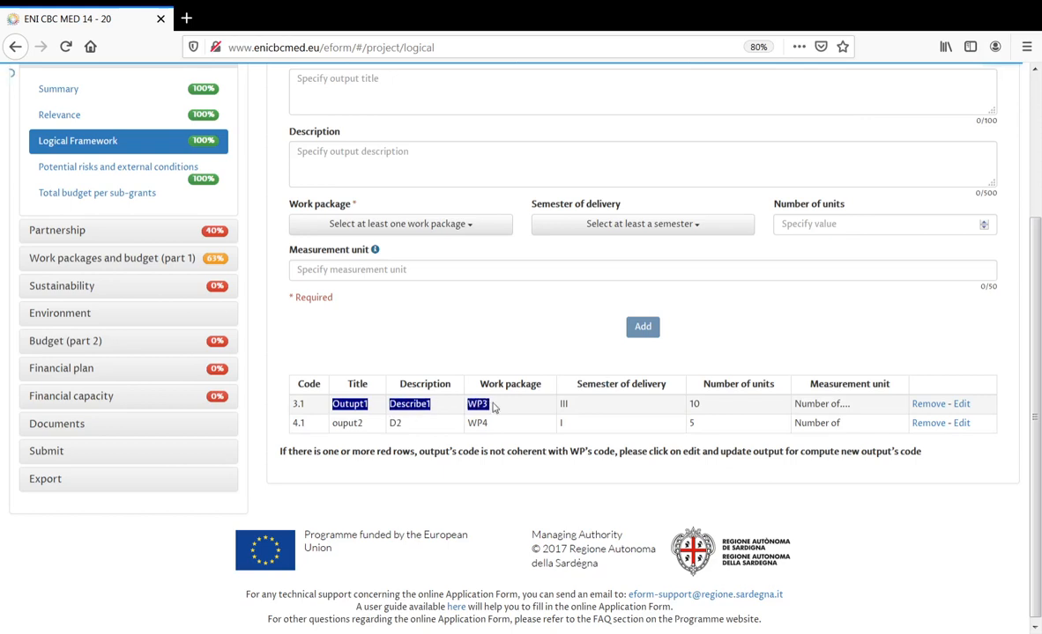
{"action": "double_click", "coordinate": [562, 405]}
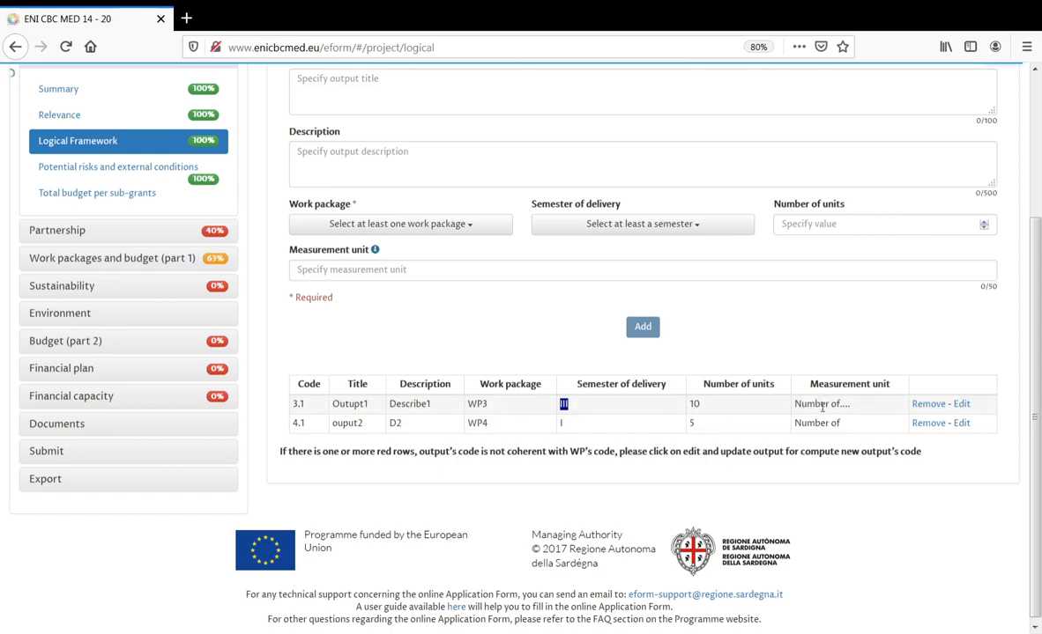
{"action": "left_click", "coordinate": [961, 404]}
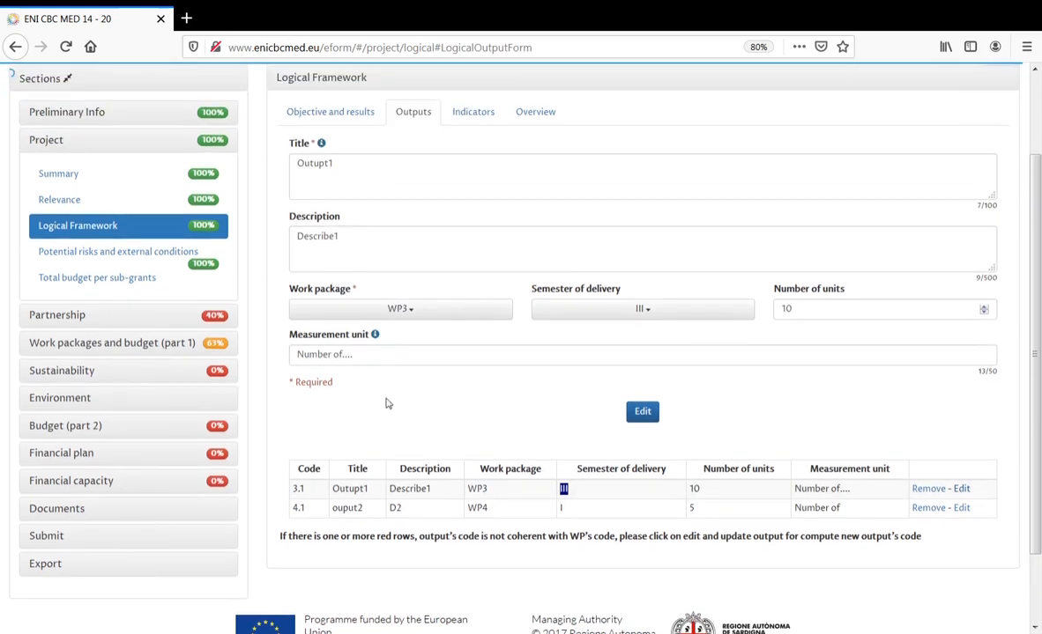
- Change output 4.1's title from 'ouput2' to 'Ouput2', save it, and open WP4
{"action": "left_click", "coordinate": [961, 512]}
{"action": "left_click", "coordinate": [303, 101]}
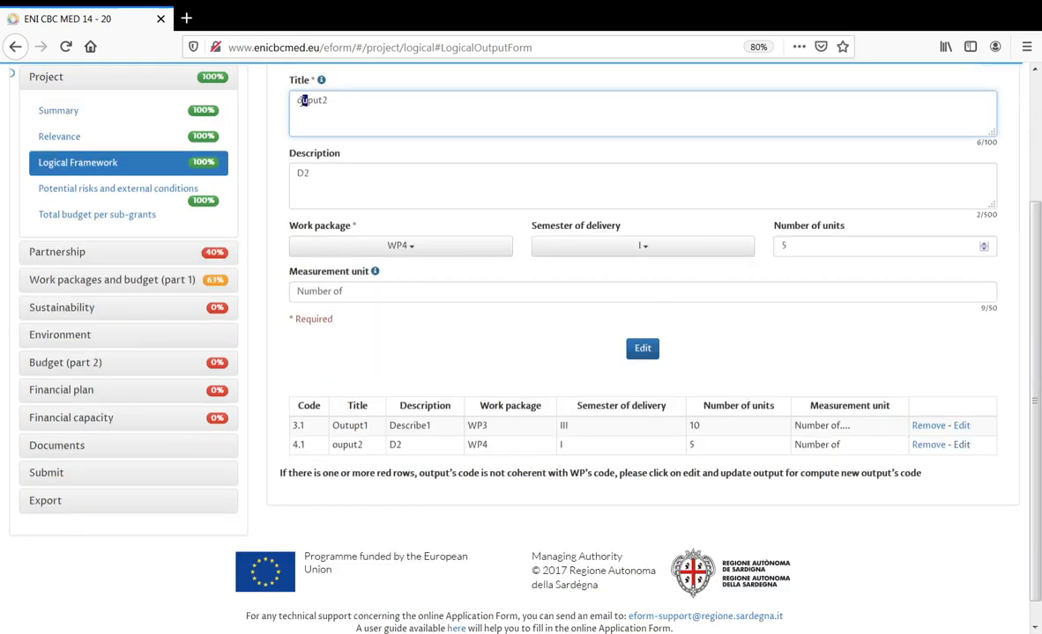
{"action": "double_click", "coordinate": [300, 102]}
{"action": "left_click", "coordinate": [301, 102]}
{"action": "double_click", "coordinate": [300, 101]}
{"action": "left_click", "coordinate": [299, 103]}
{"action": "key", "text": "Delete"}
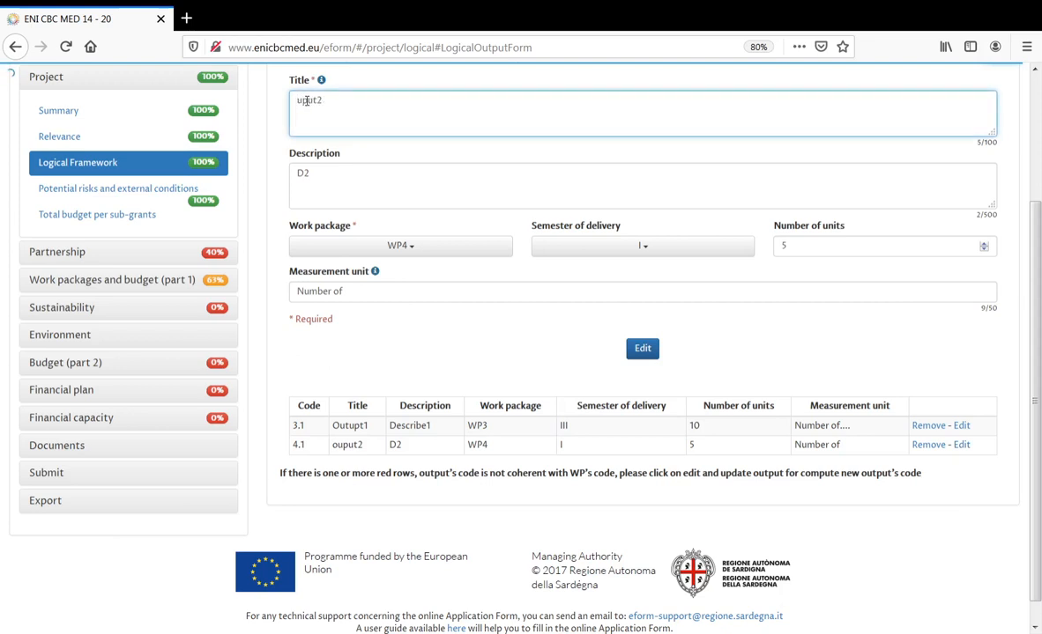
{"action": "type", "text": "O"}
{"action": "left_click", "coordinate": [648, 352]}
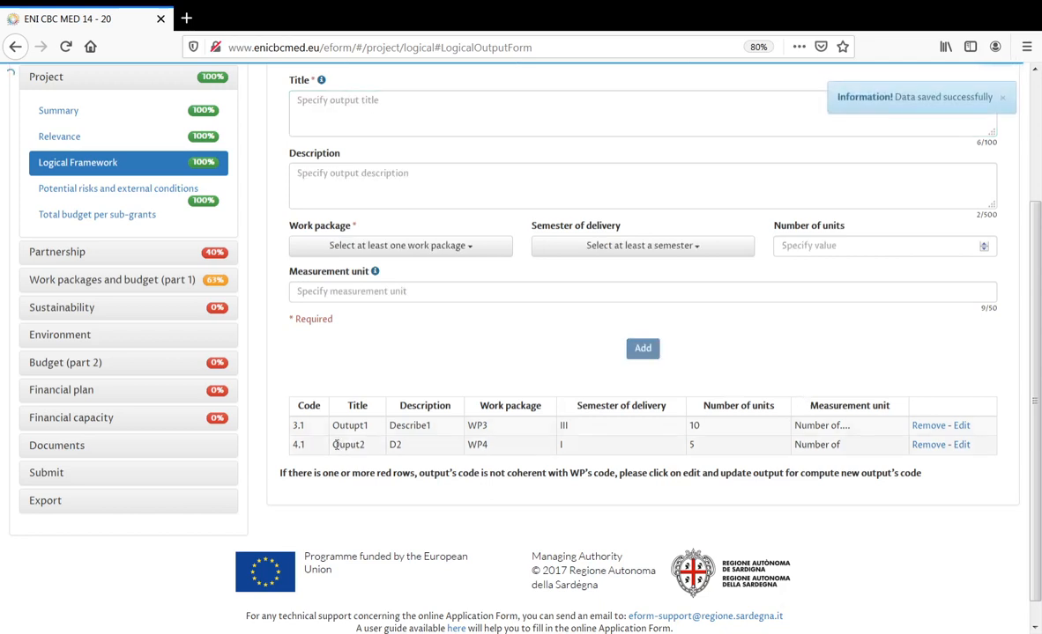
{"action": "left_click", "coordinate": [78, 280]}
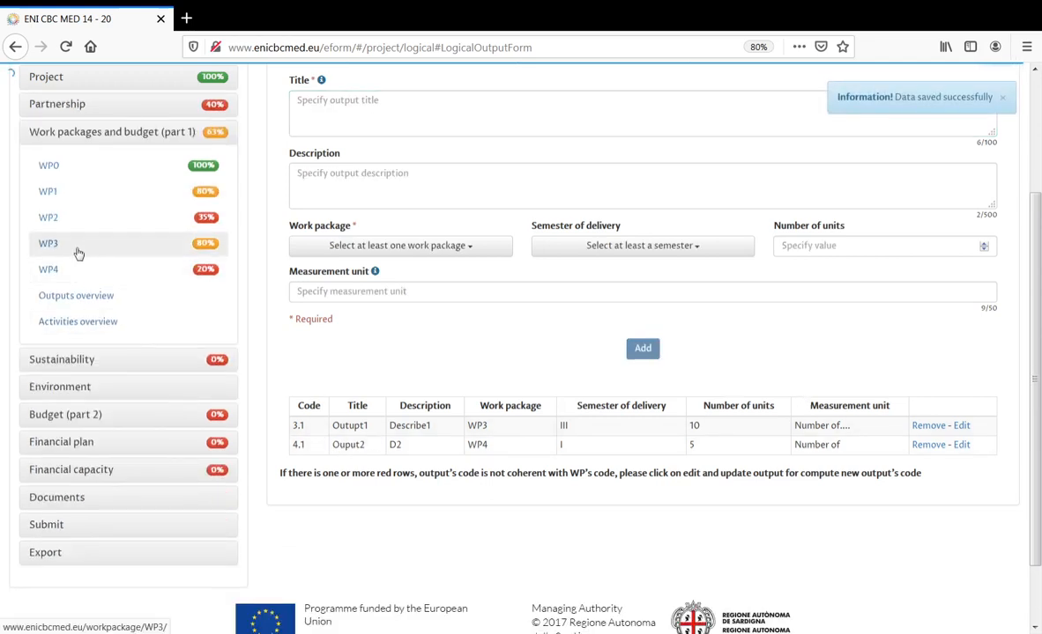
{"action": "left_click", "coordinate": [76, 268]}
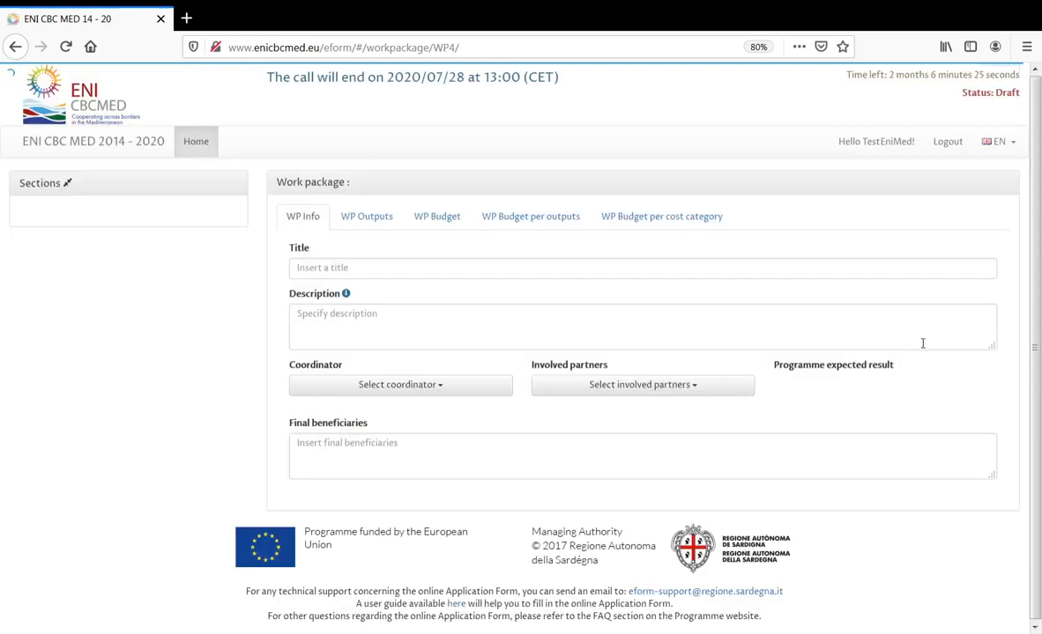
- Review WP4's outputs and budget tables, then return to its info with expected result 2.1.2
{"action": "left_click", "coordinate": [377, 219]}
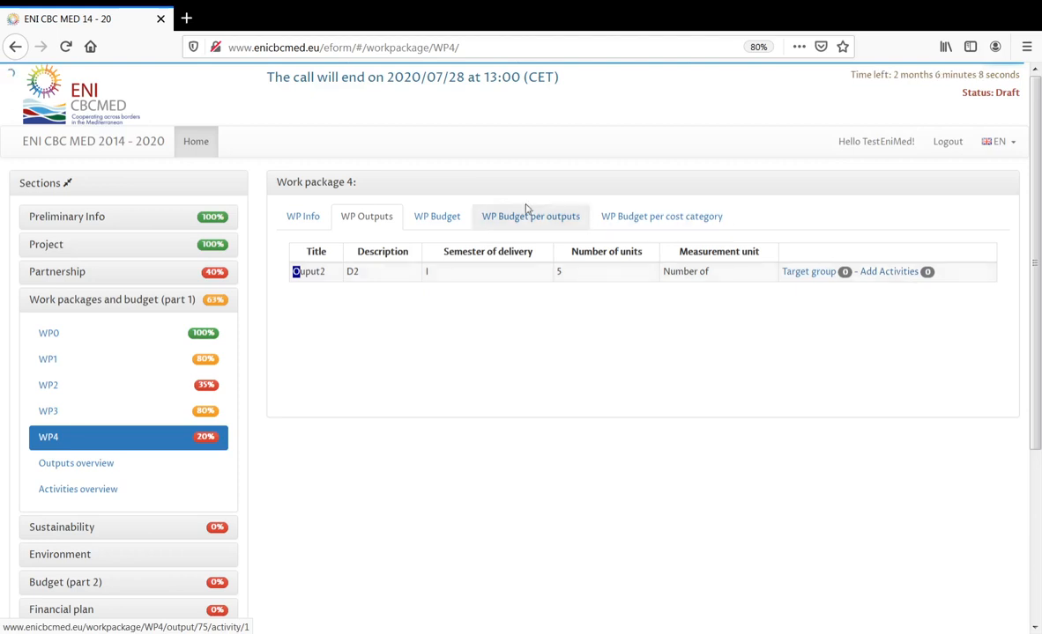
{"action": "left_click", "coordinate": [450, 219]}
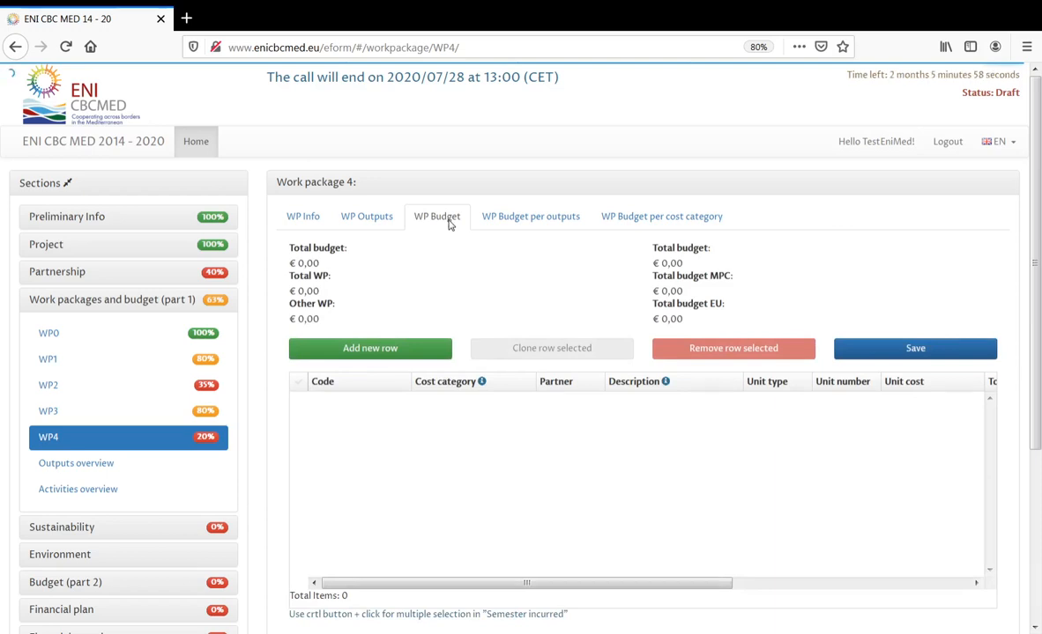
{"action": "left_click", "coordinate": [304, 218]}
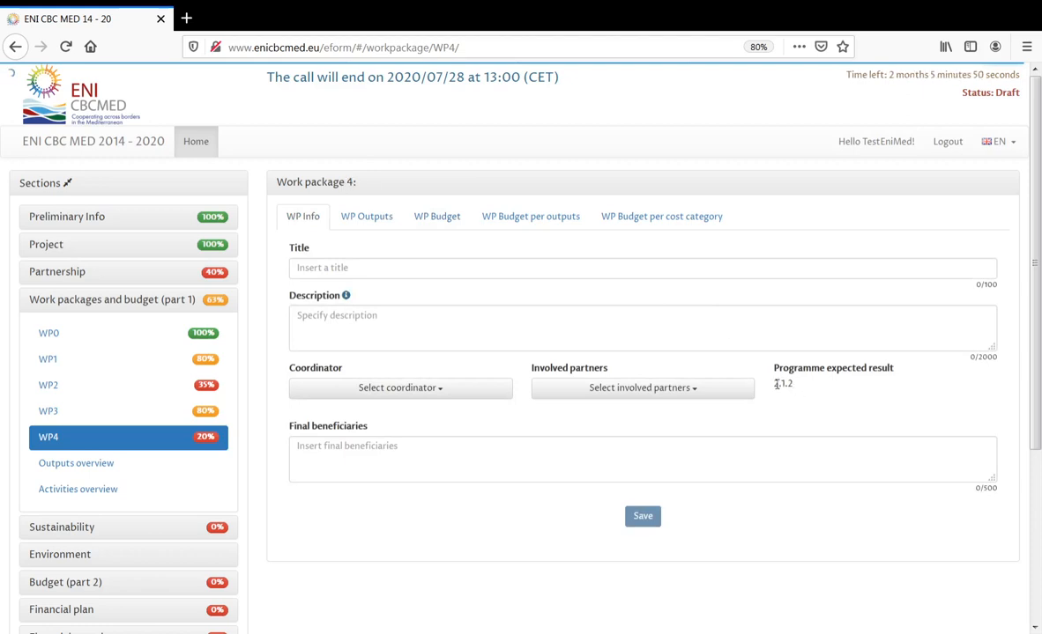
{"action": "left_click_drag", "start_coordinate": [789, 384], "coordinate": [798, 389]}
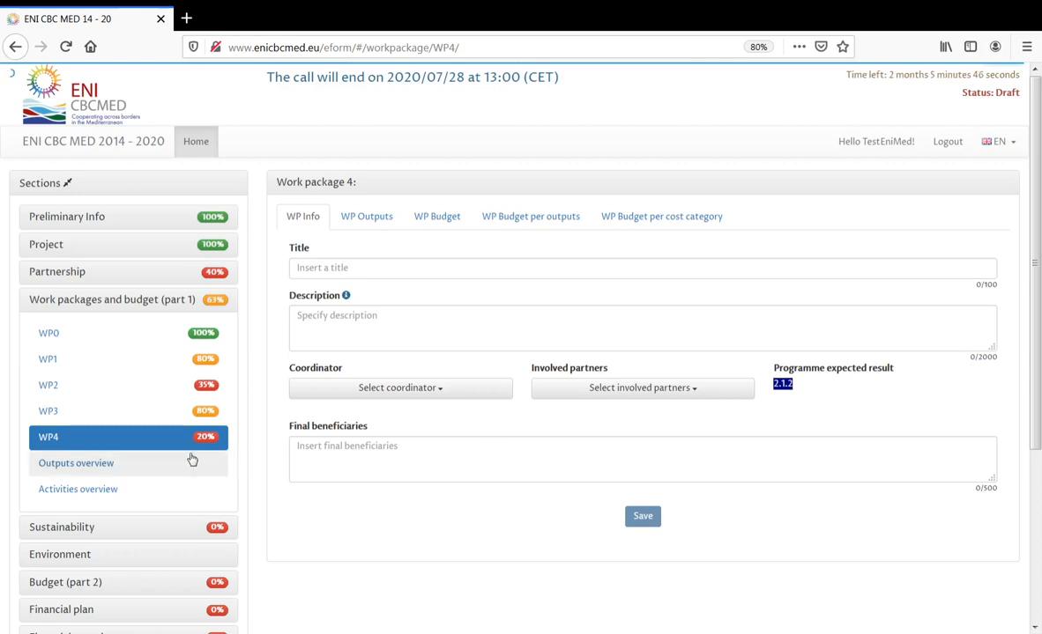
- Compare the activities overview with the outputs overview listing WP0–WP4 outputs by semester
{"action": "left_click", "coordinate": [112, 470]}
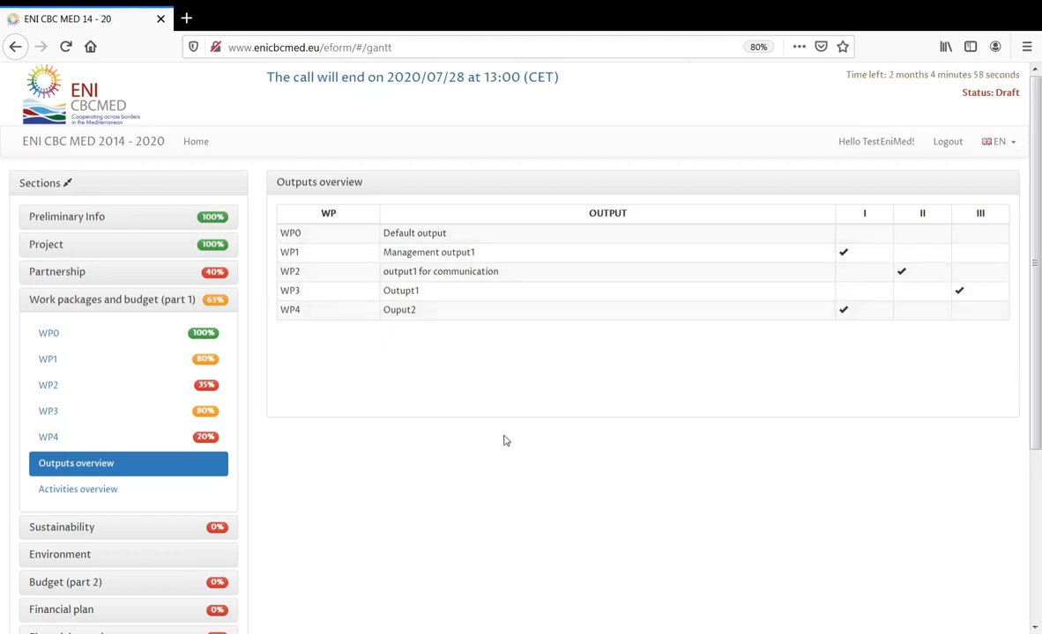
{"action": "left_click", "coordinate": [92, 492]}
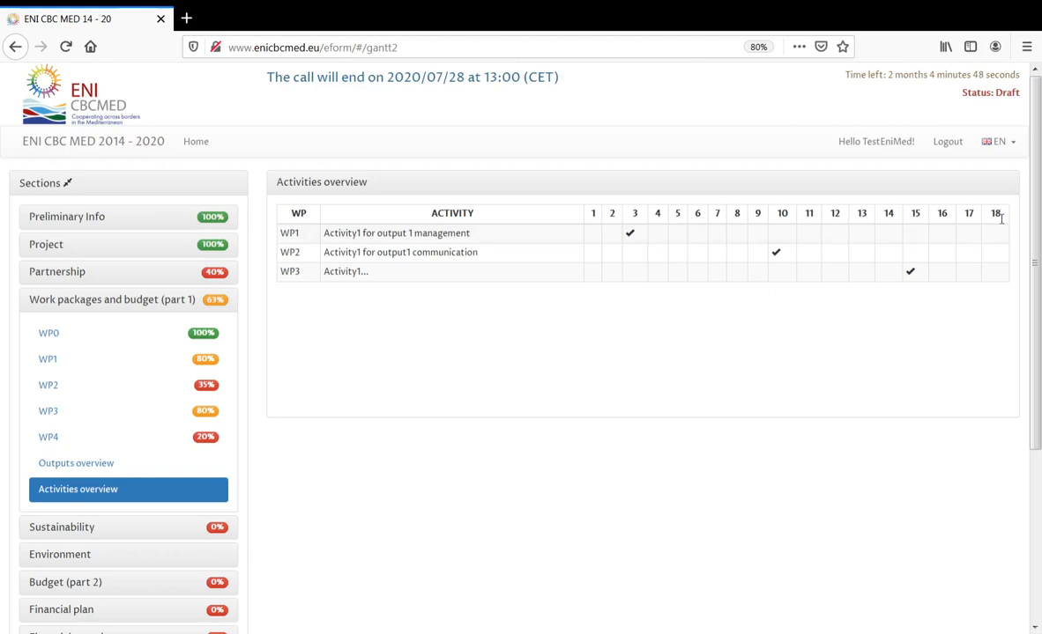
{"action": "left_click", "coordinate": [82, 464]}
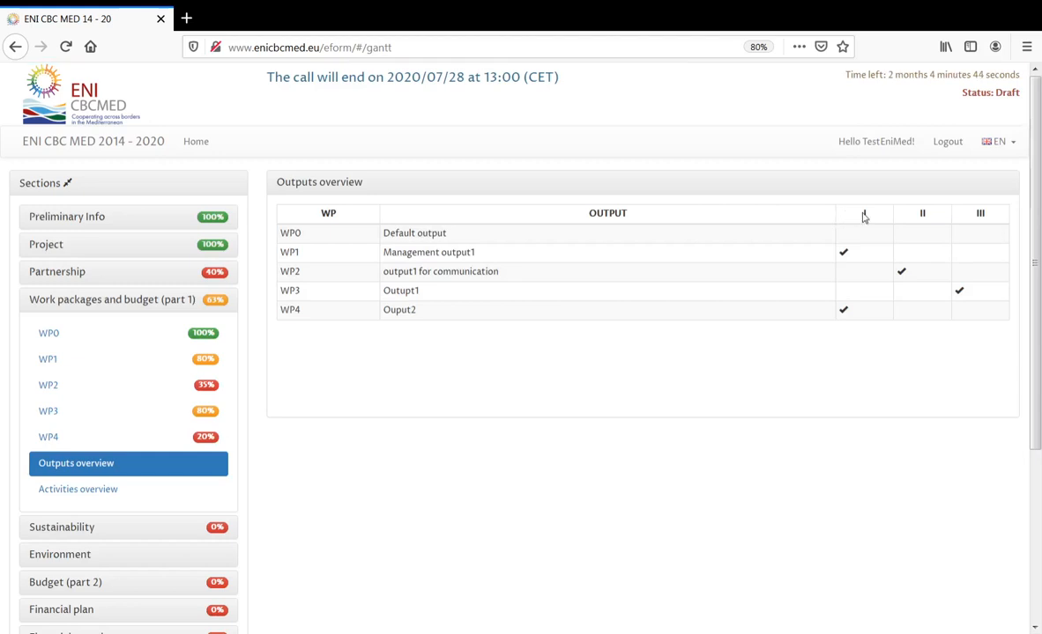
{"action": "left_click_drag", "start_coordinate": [864, 217], "coordinate": [989, 218]}
{"action": "left_click", "coordinate": [295, 449]}
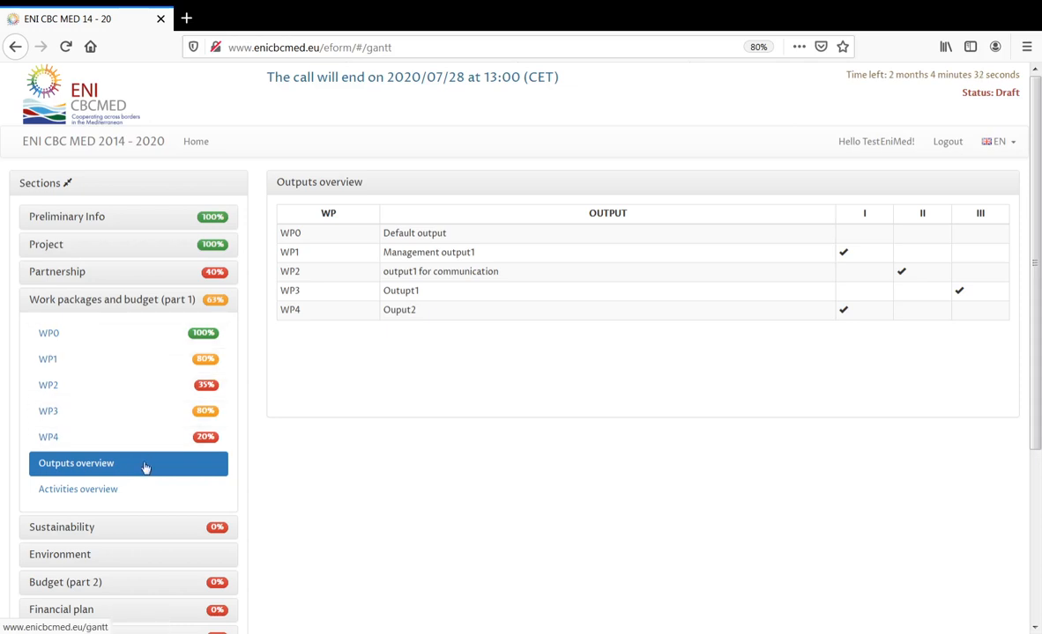
{"action": "left_click", "coordinate": [151, 301]}
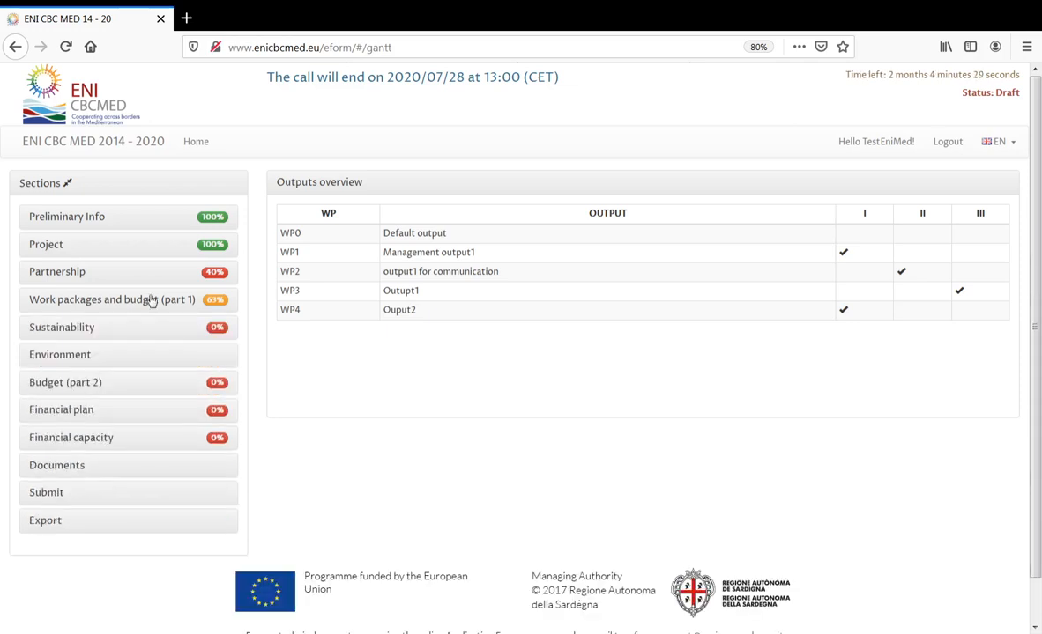
- Browse Environment checklists A (screening), B (effects) and C (report) under Sustainability
{"action": "left_click", "coordinate": [83, 329]}
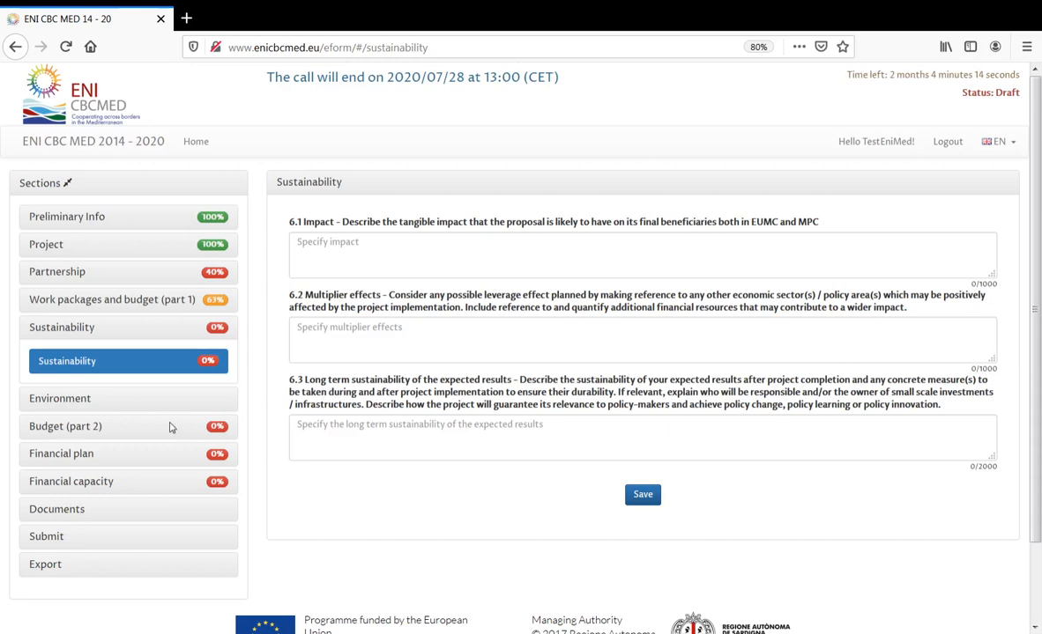
{"action": "left_click", "coordinate": [70, 401]}
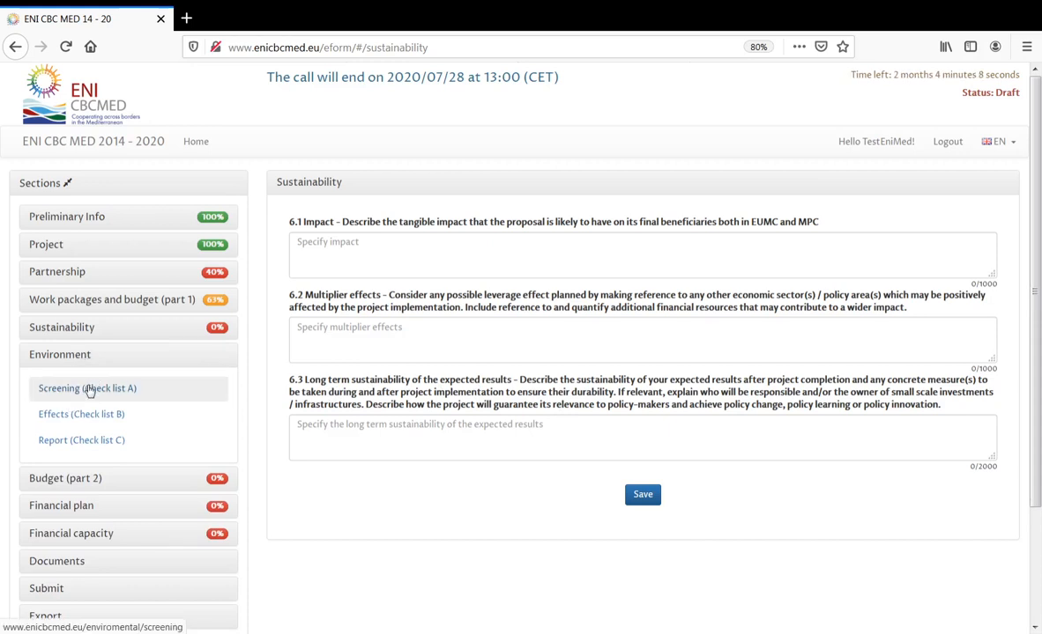
{"action": "left_click", "coordinate": [89, 395]}
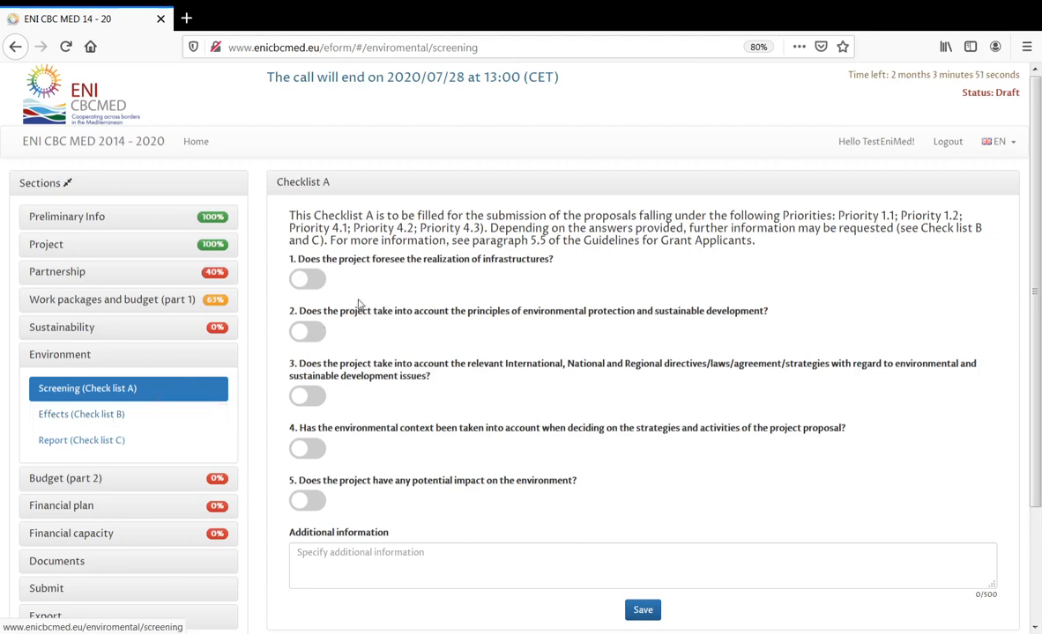
{"action": "left_click_drag", "start_coordinate": [375, 261], "coordinate": [557, 267]}
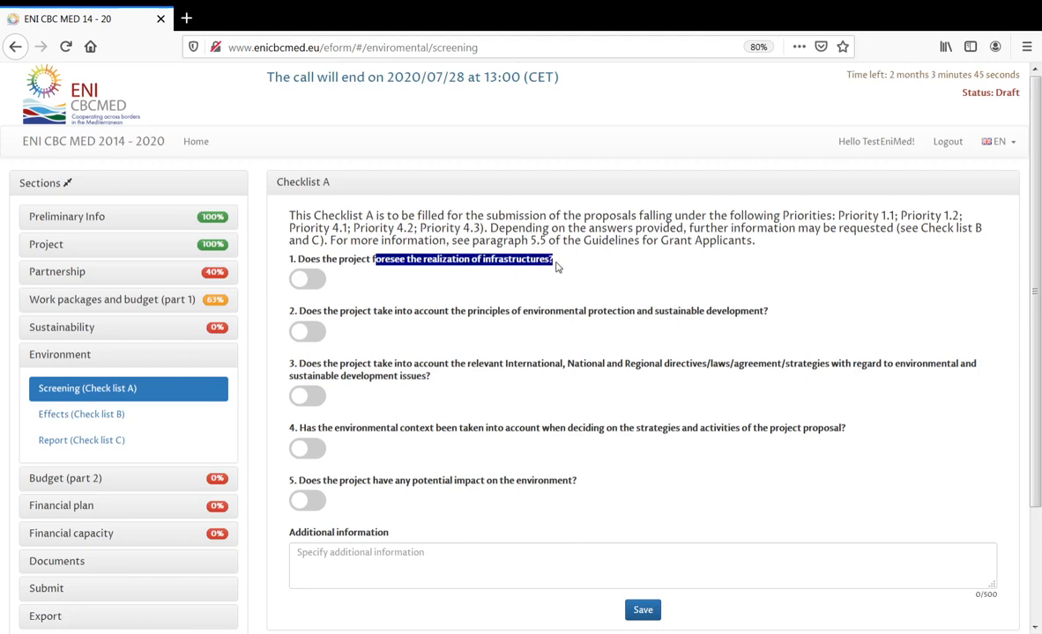
{"action": "left_click", "coordinate": [108, 420]}
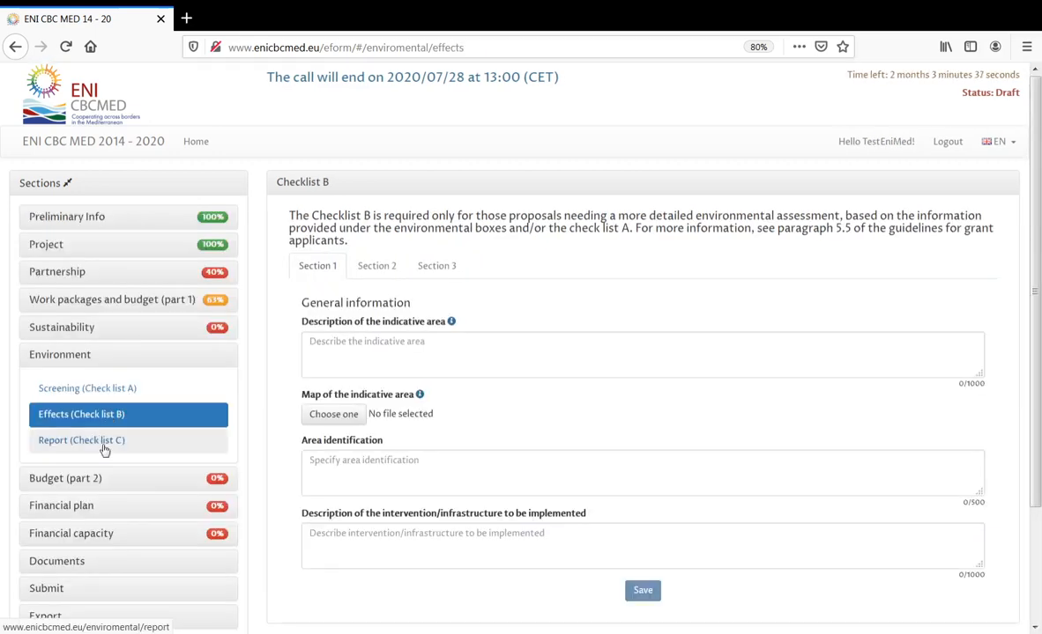
{"action": "left_click", "coordinate": [104, 443]}
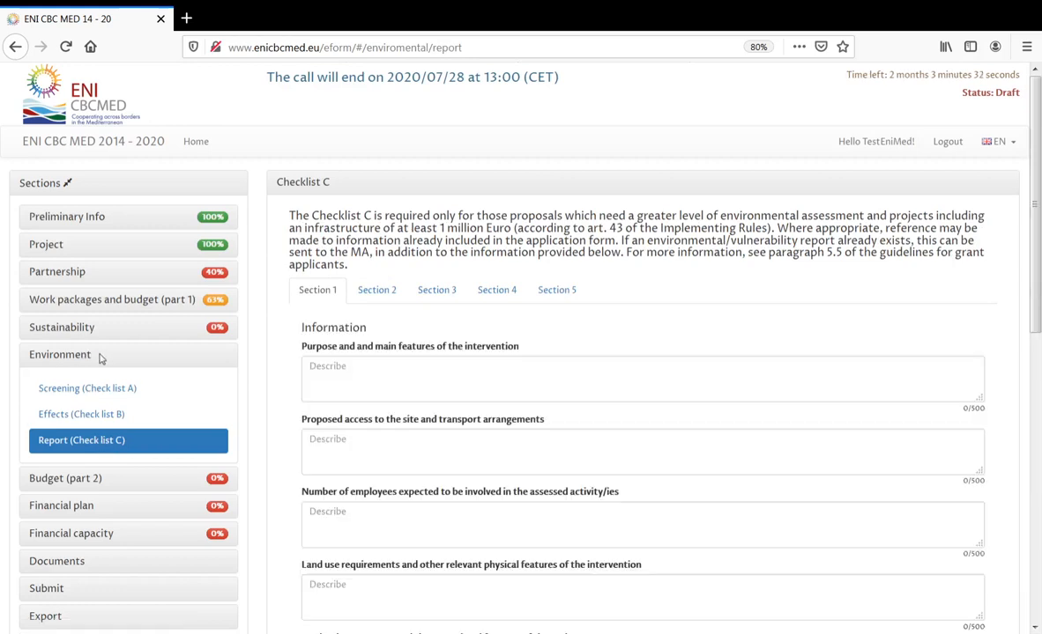
{"action": "scroll", "coordinate": [145, 458], "scroll_direction": "down", "scroll_amount": 1}
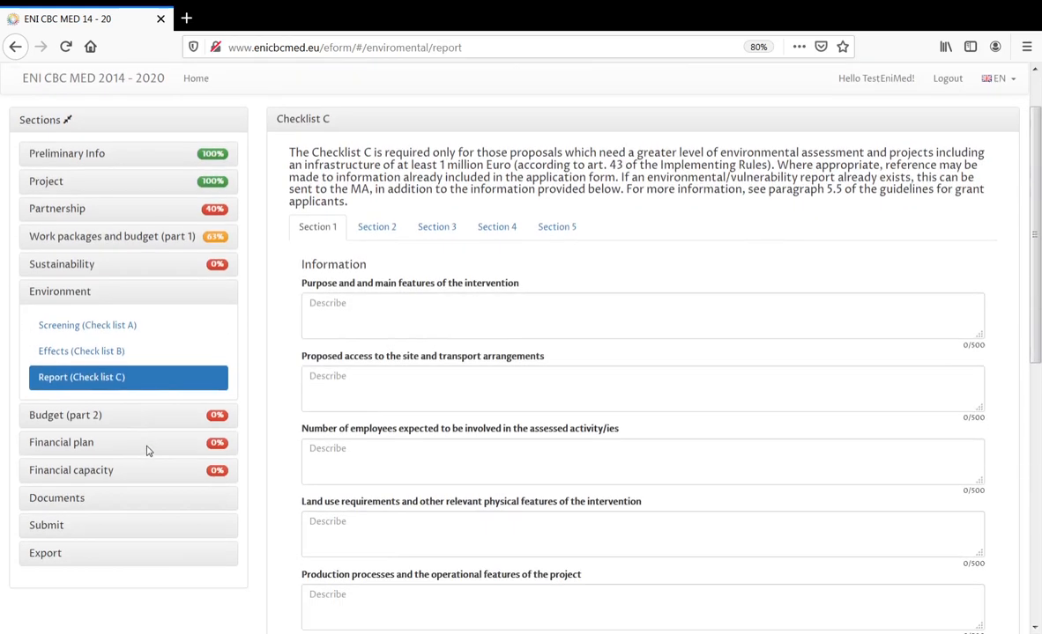
{"action": "left_click", "coordinate": [72, 419]}
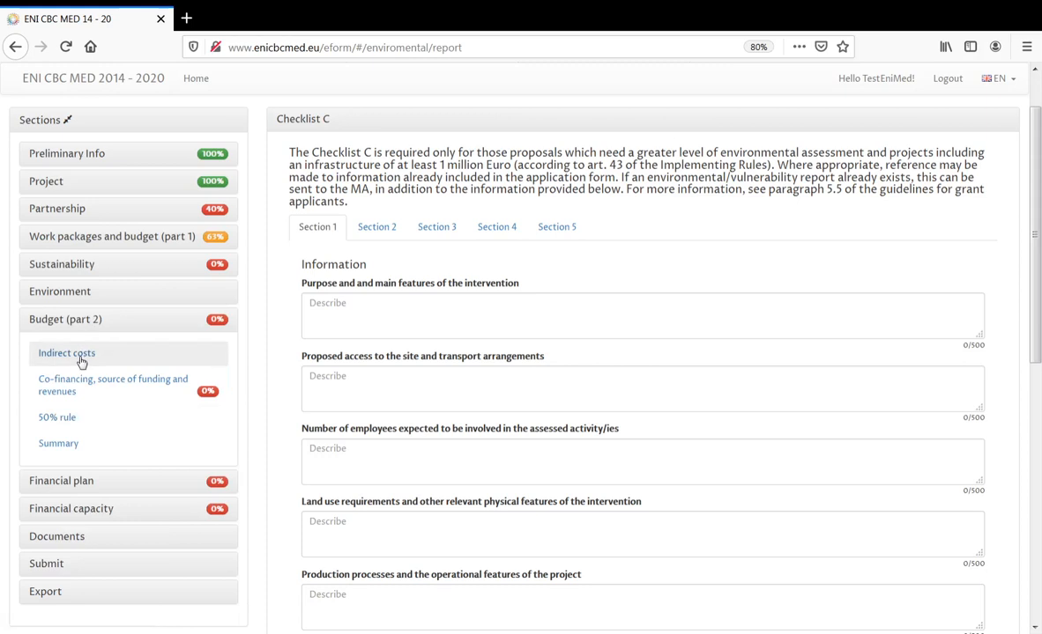
- Set the indirect costs contingency reserve to 3 % after checking the administrative cost options
{"action": "left_click", "coordinate": [81, 361]}
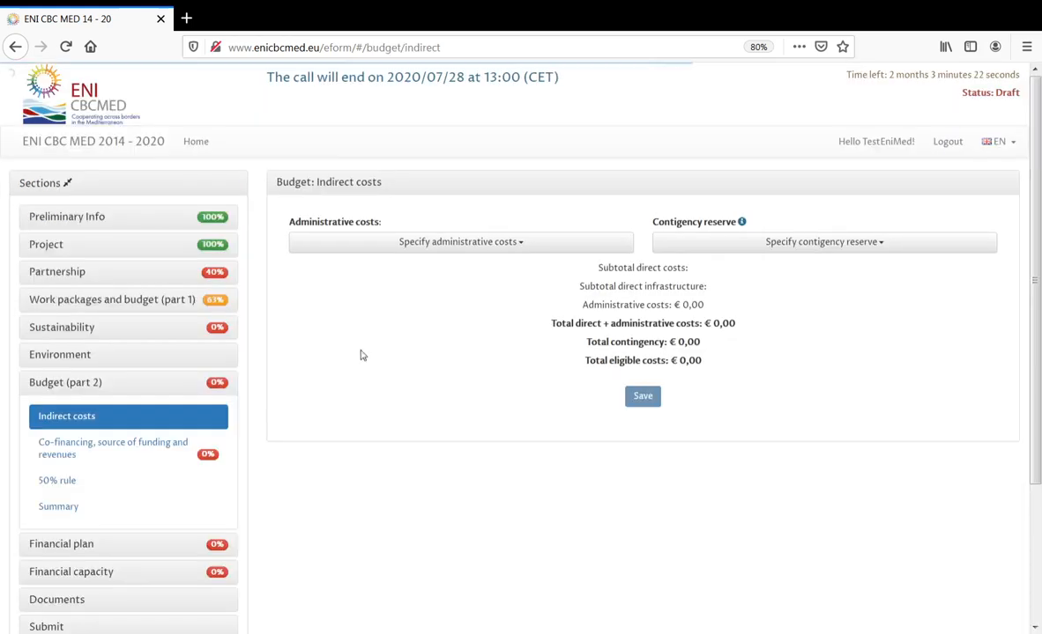
{"action": "left_click", "coordinate": [428, 245]}
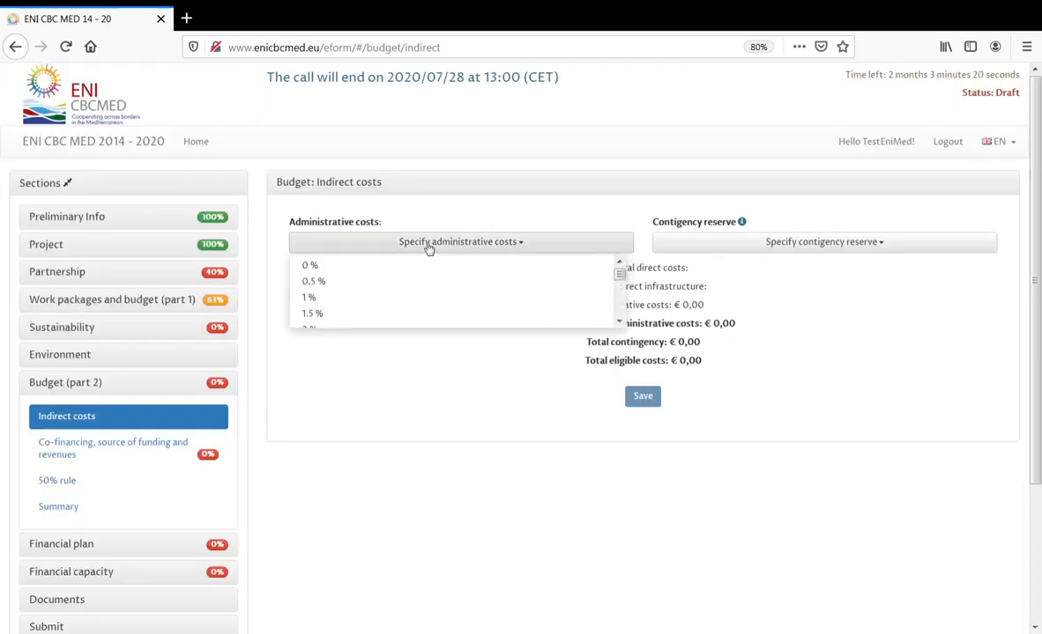
{"action": "left_click_drag", "start_coordinate": [618, 273], "coordinate": [619, 311]}
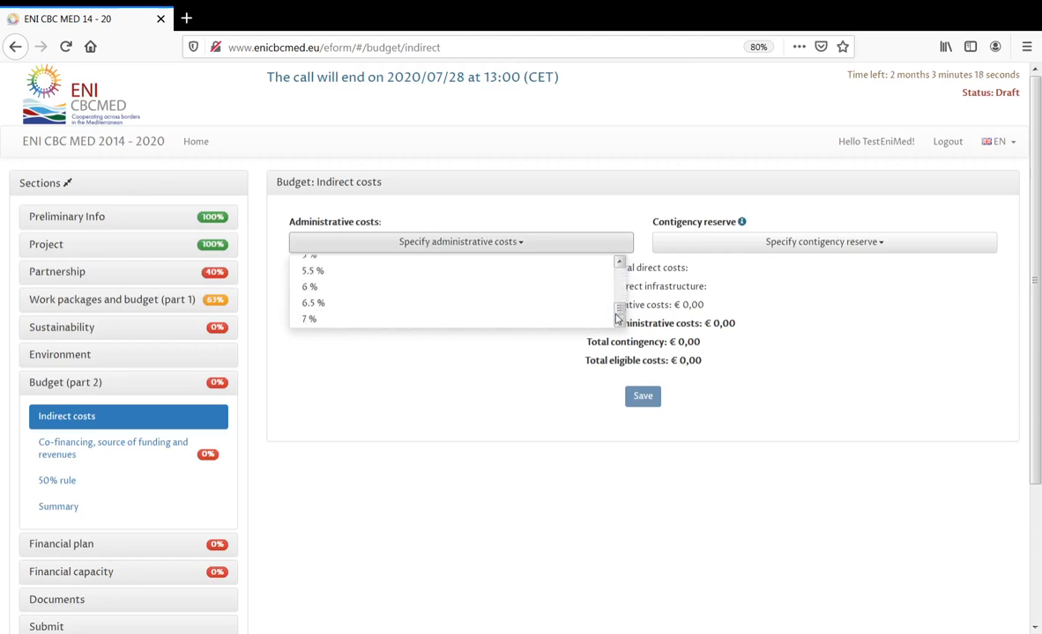
{"action": "left_click", "coordinate": [357, 362]}
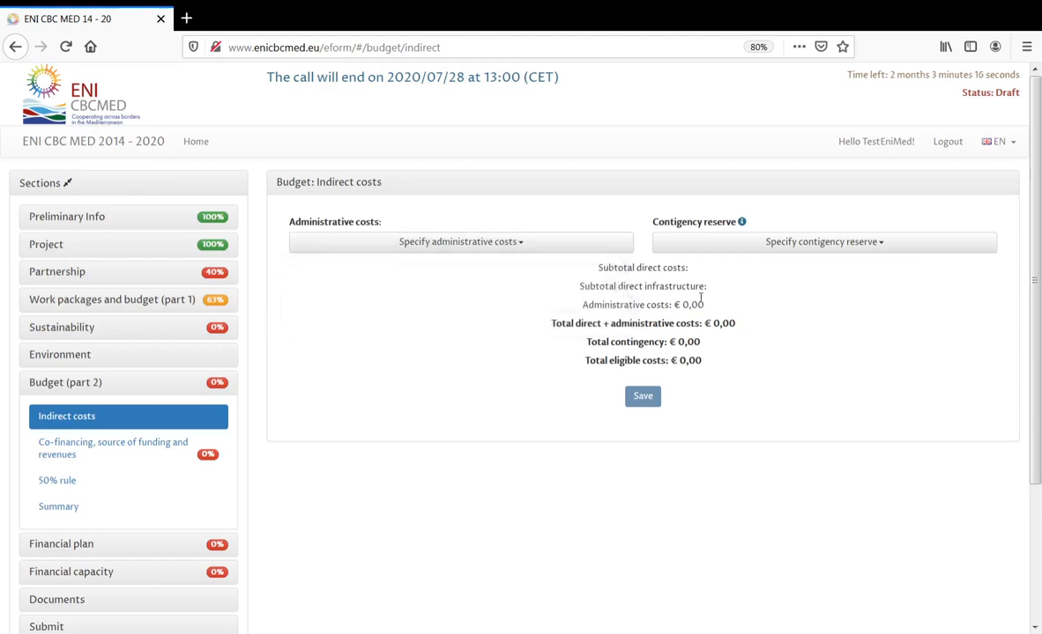
{"action": "mouse_move", "coordinate": [745, 225]}
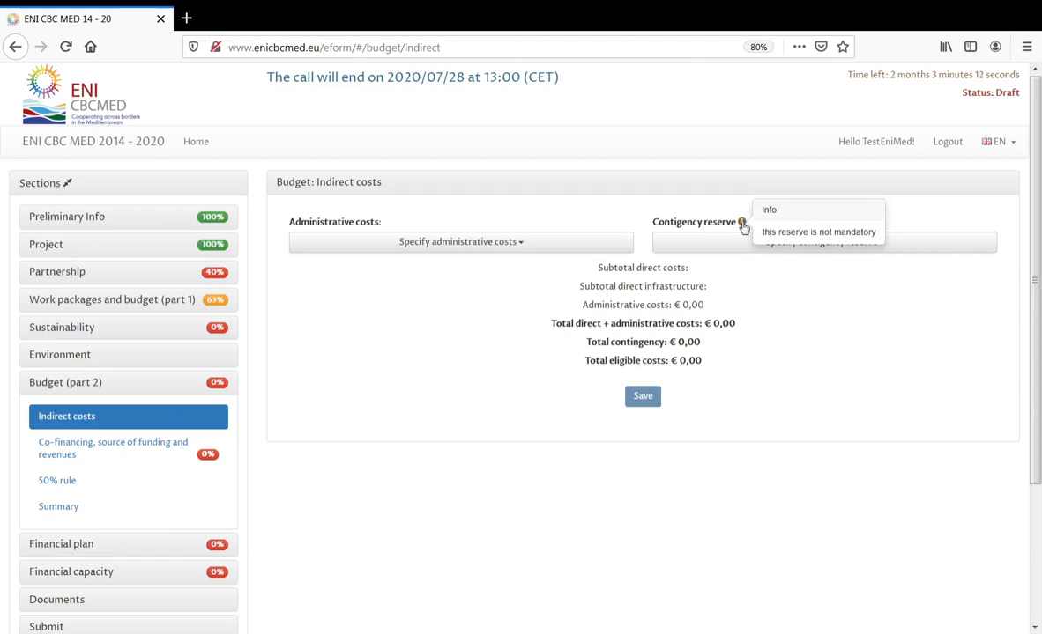
{"action": "left_click", "coordinate": [793, 247]}
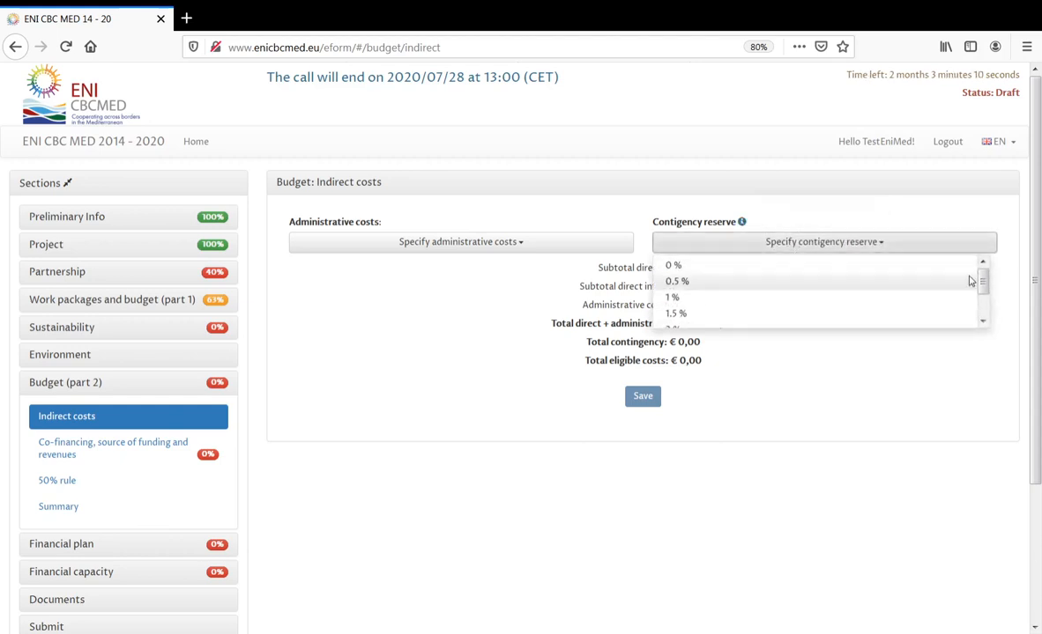
{"action": "scroll", "coordinate": [978, 281], "scroll_direction": "down", "scroll_amount": 2}
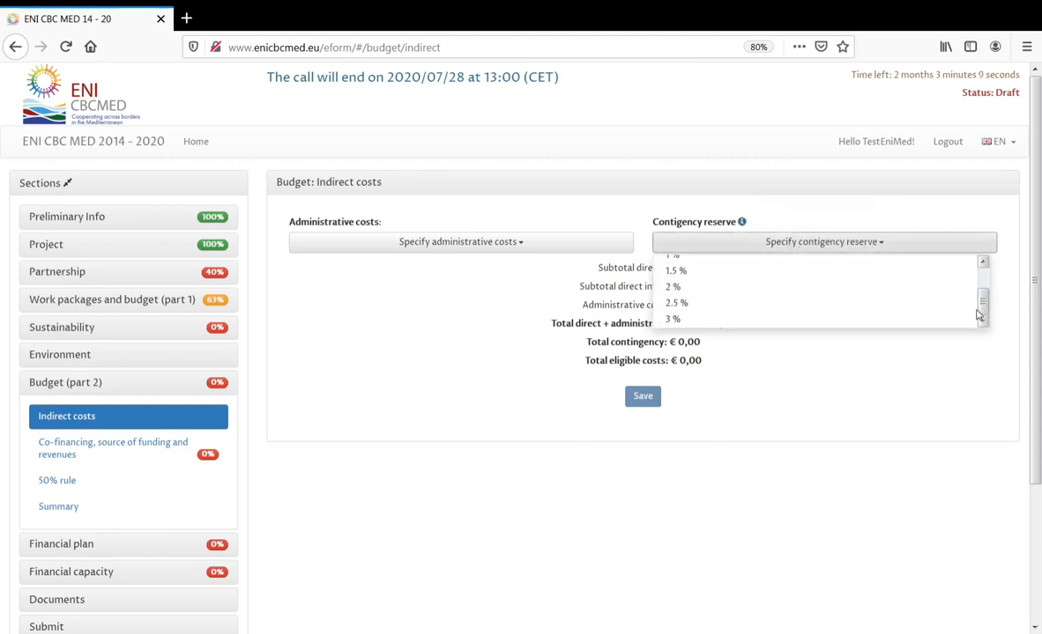
{"action": "left_click", "coordinate": [804, 323]}
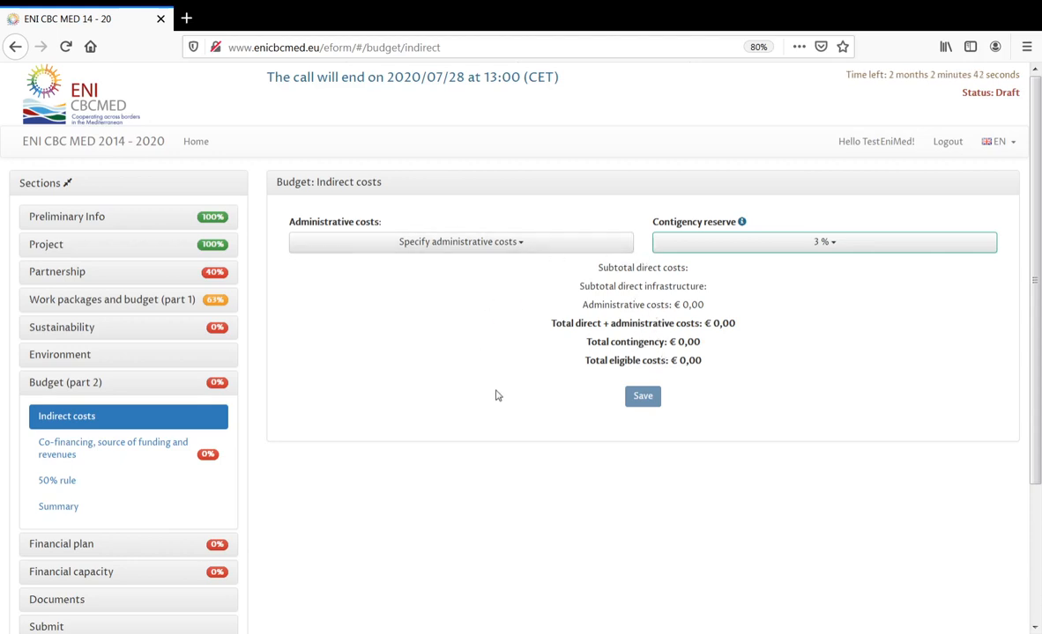
{"action": "left_click", "coordinate": [127, 449]}
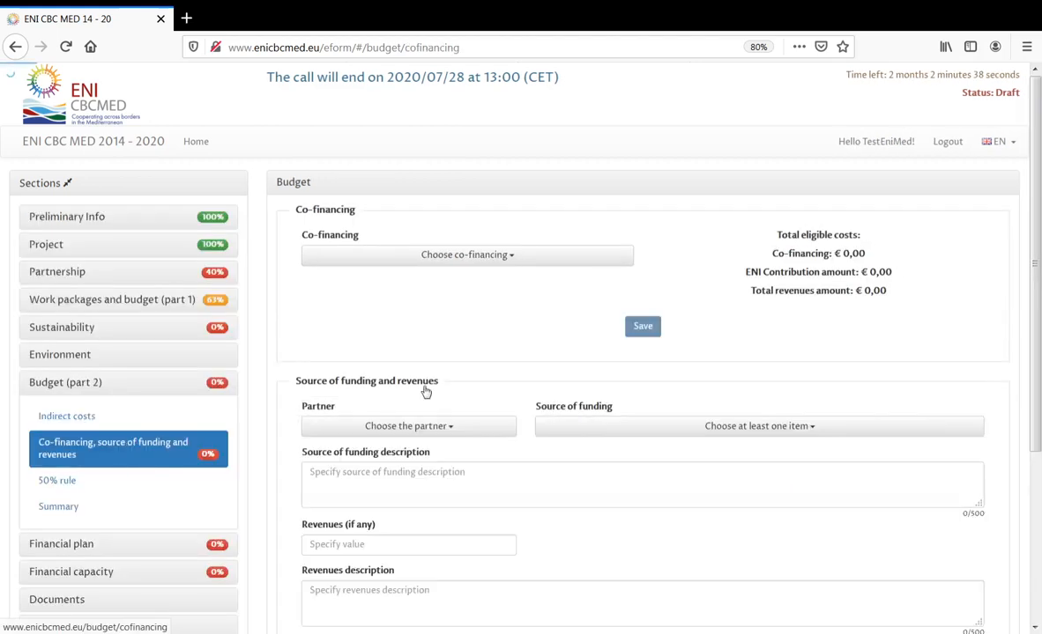
- Inspect the co-financing percentage and partner lists without choosing, then open the 50% rule page
{"action": "left_click", "coordinate": [472, 254]}
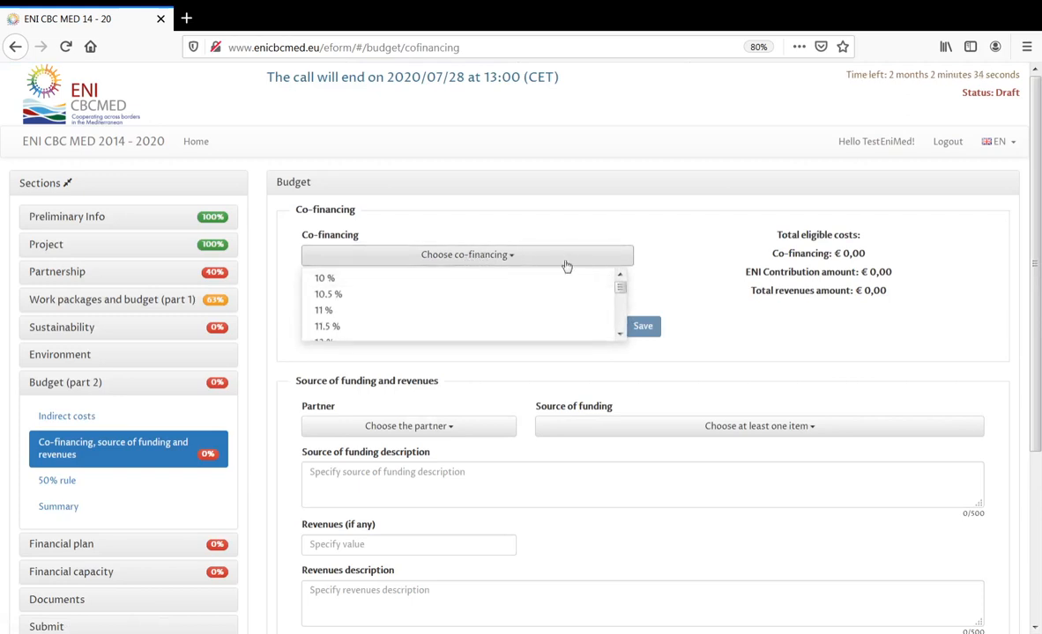
{"action": "left_click", "coordinate": [665, 286]}
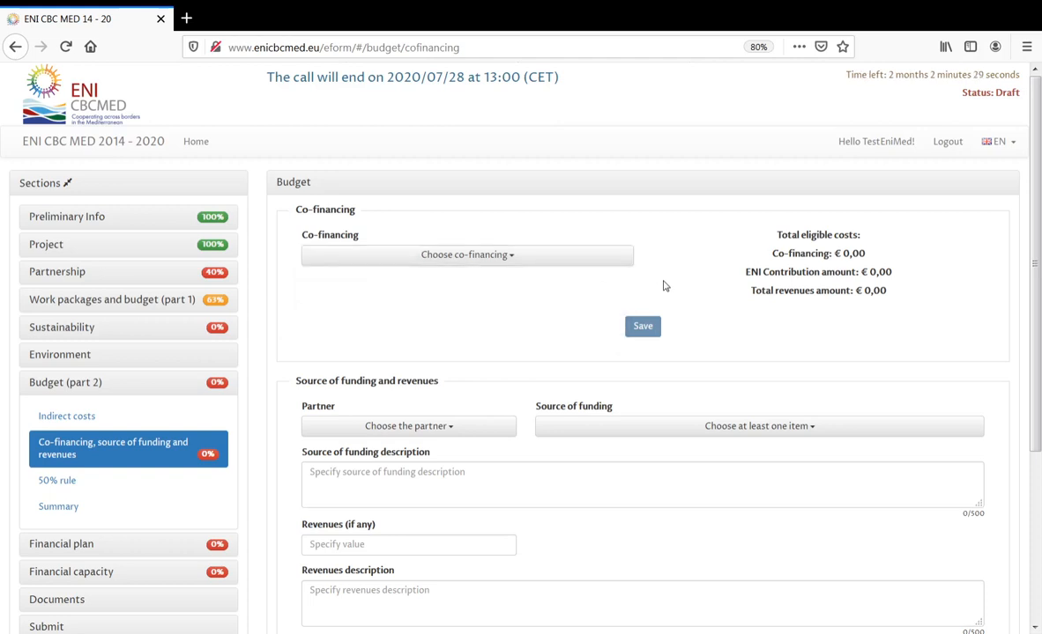
{"action": "left_click", "coordinate": [415, 428]}
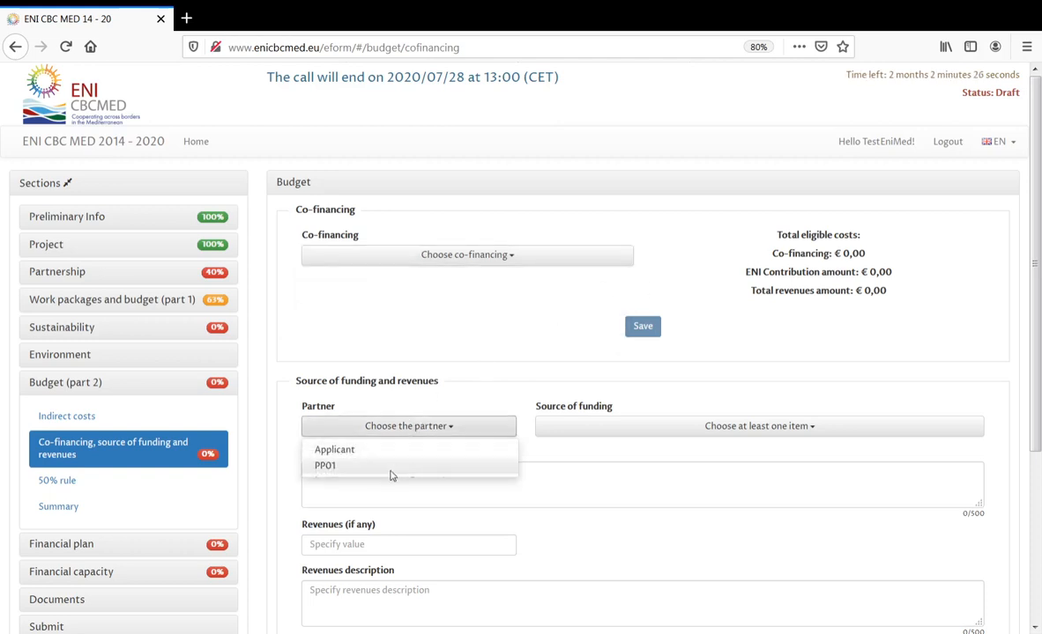
{"action": "left_click", "coordinate": [460, 398]}
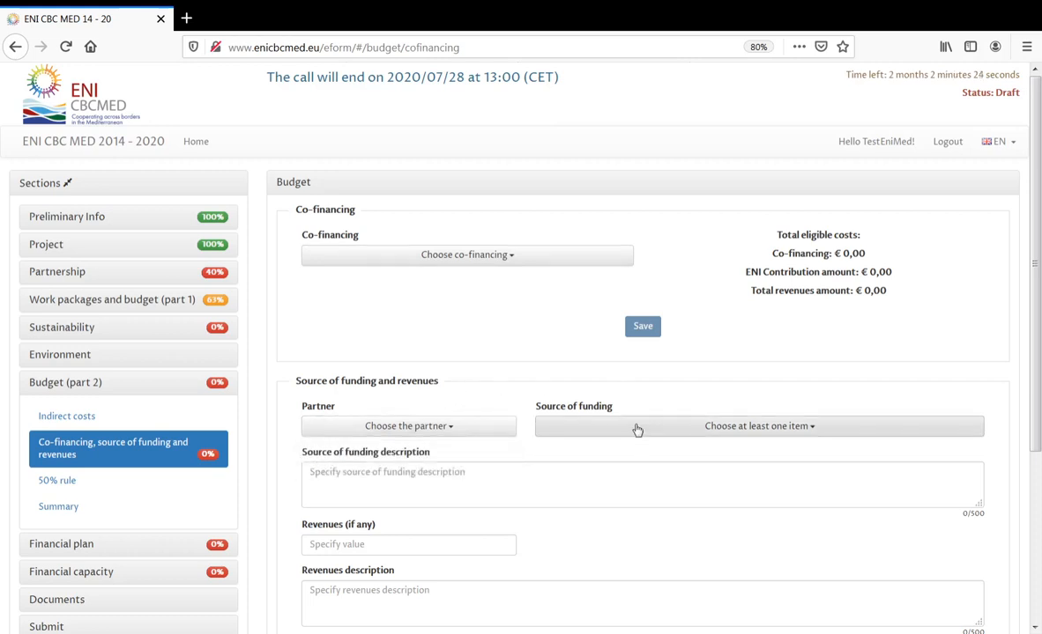
{"action": "scroll", "coordinate": [582, 477], "scroll_direction": "down", "scroll_amount": 1}
{"action": "scroll", "coordinate": [391, 399], "scroll_direction": "down", "scroll_amount": 1}
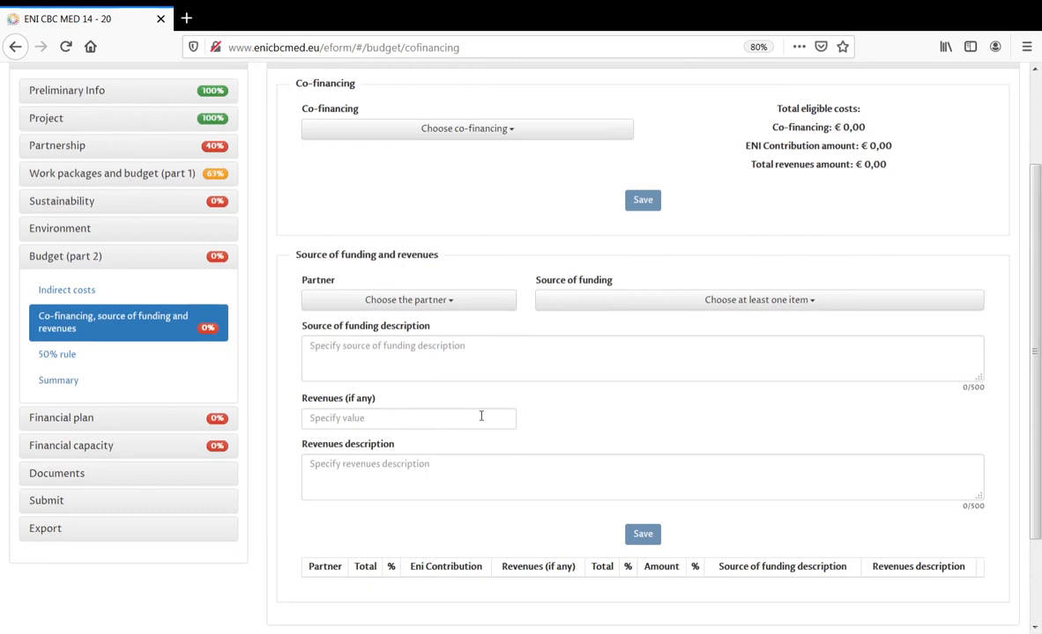
{"action": "scroll", "coordinate": [428, 469], "scroll_direction": "down", "scroll_amount": 1}
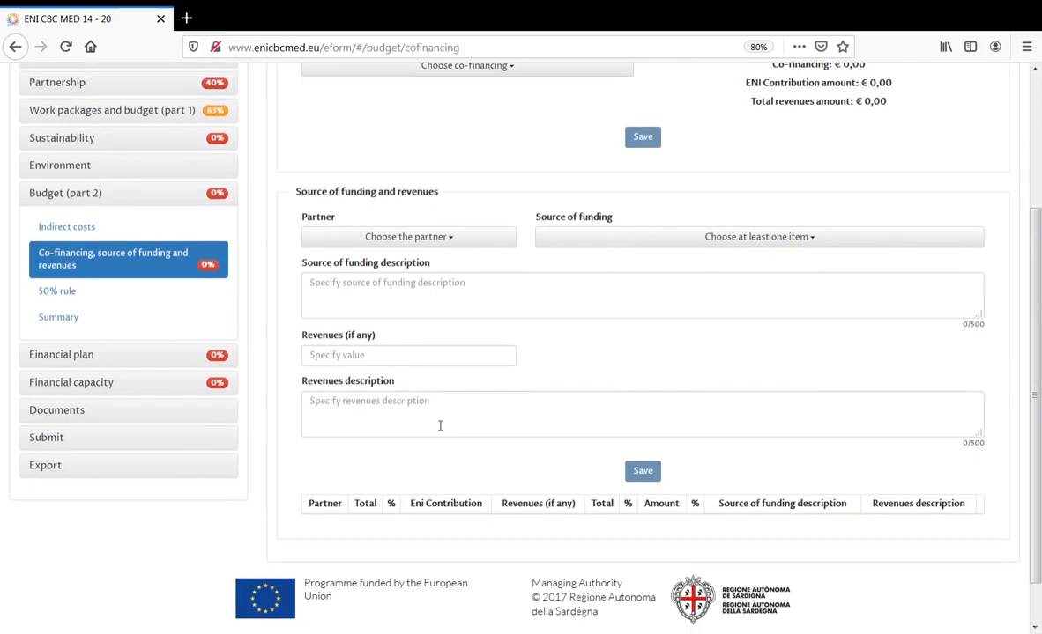
{"action": "left_click", "coordinate": [78, 295]}
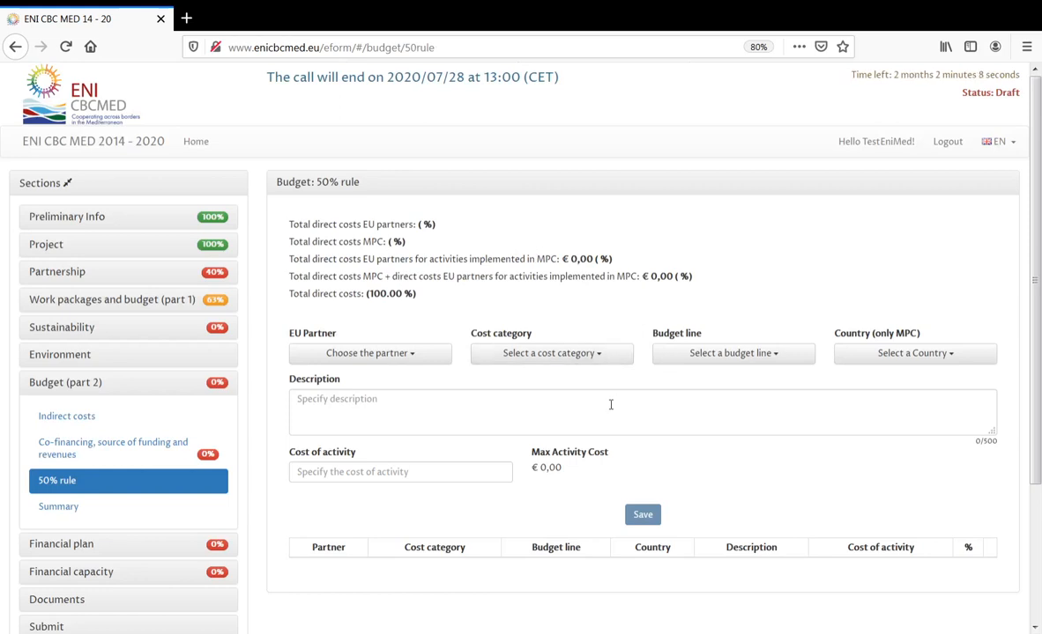
- Review the budget summary by cost category, WP, output, funding source and 50% rule, then collapse Budget (part 2)
{"action": "left_click", "coordinate": [54, 509]}
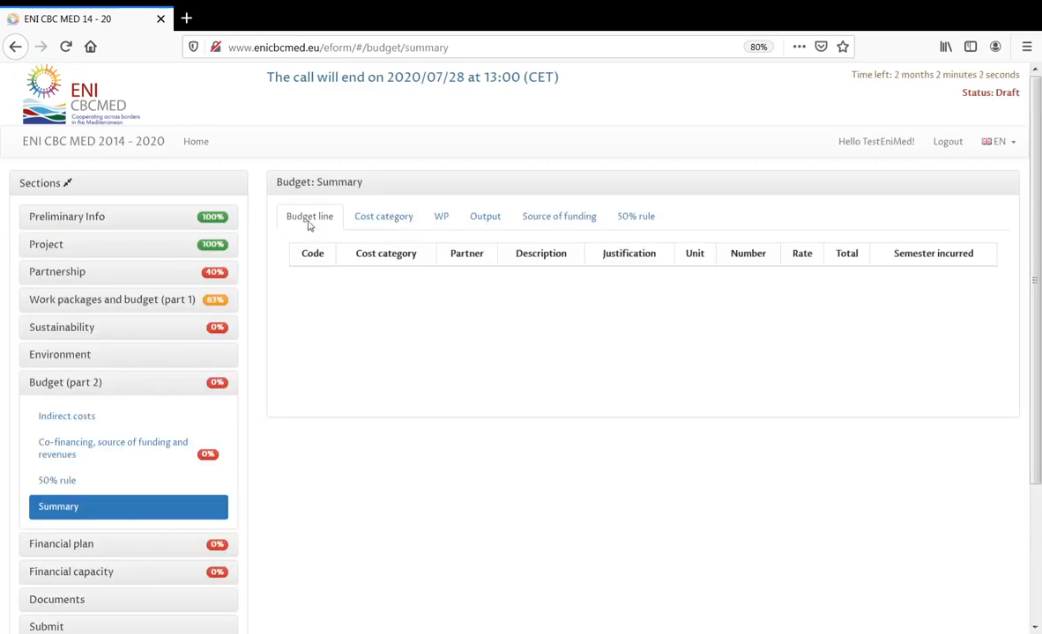
{"action": "left_click", "coordinate": [385, 220]}
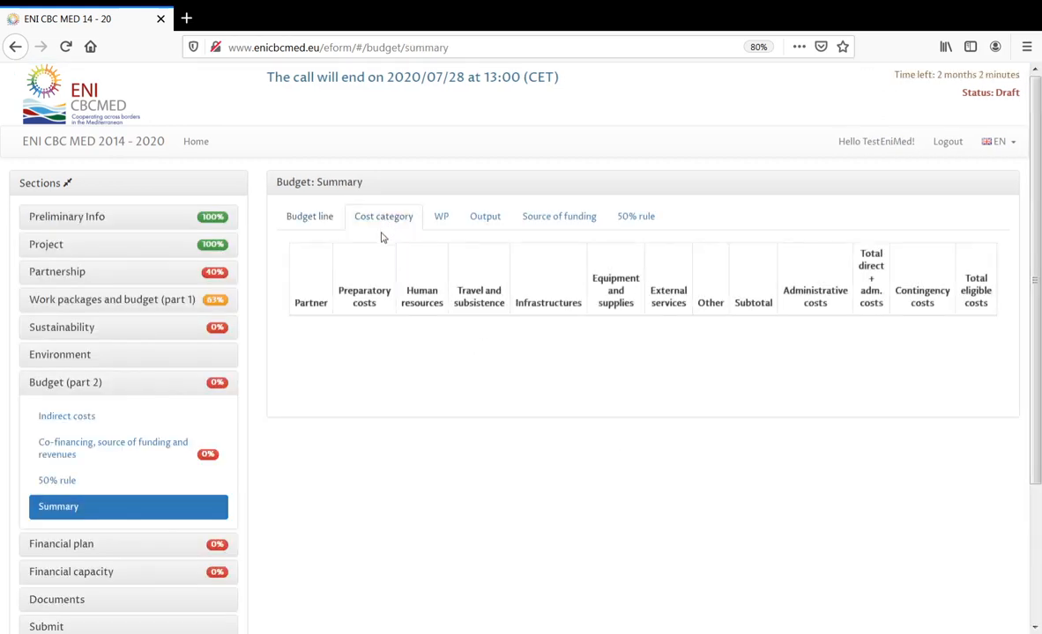
{"action": "left_click", "coordinate": [444, 219]}
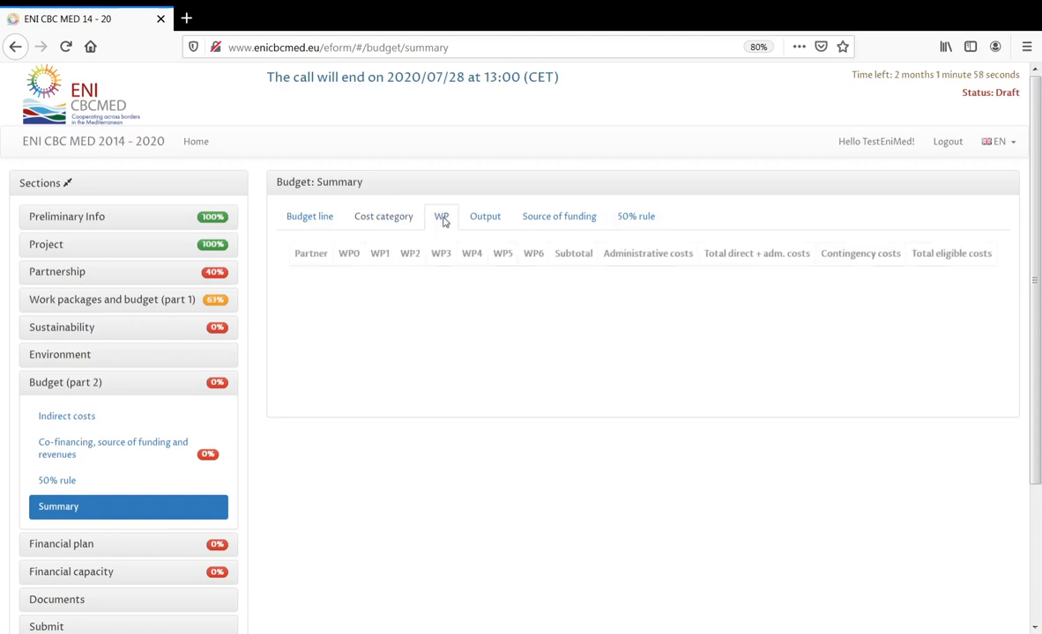
{"action": "left_click", "coordinate": [487, 220]}
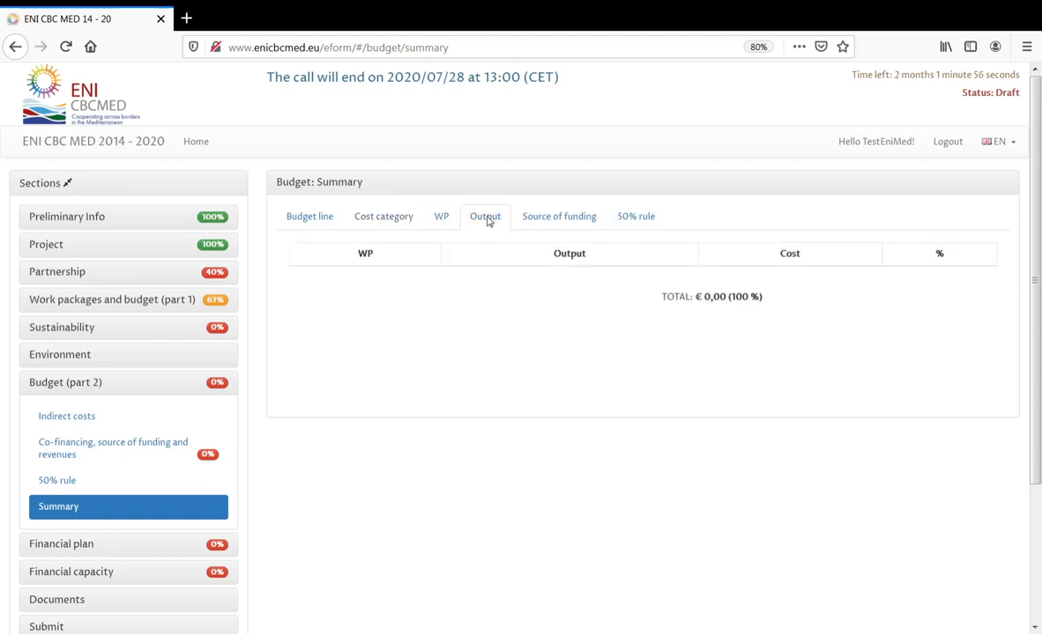
{"action": "left_click", "coordinate": [547, 219]}
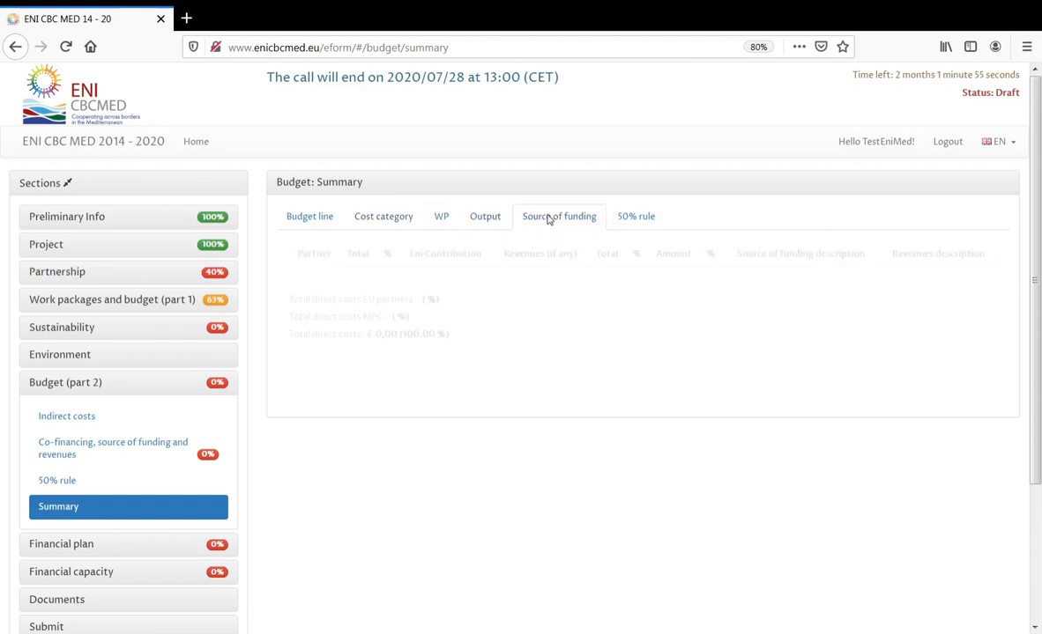
{"action": "left_click", "coordinate": [632, 221]}
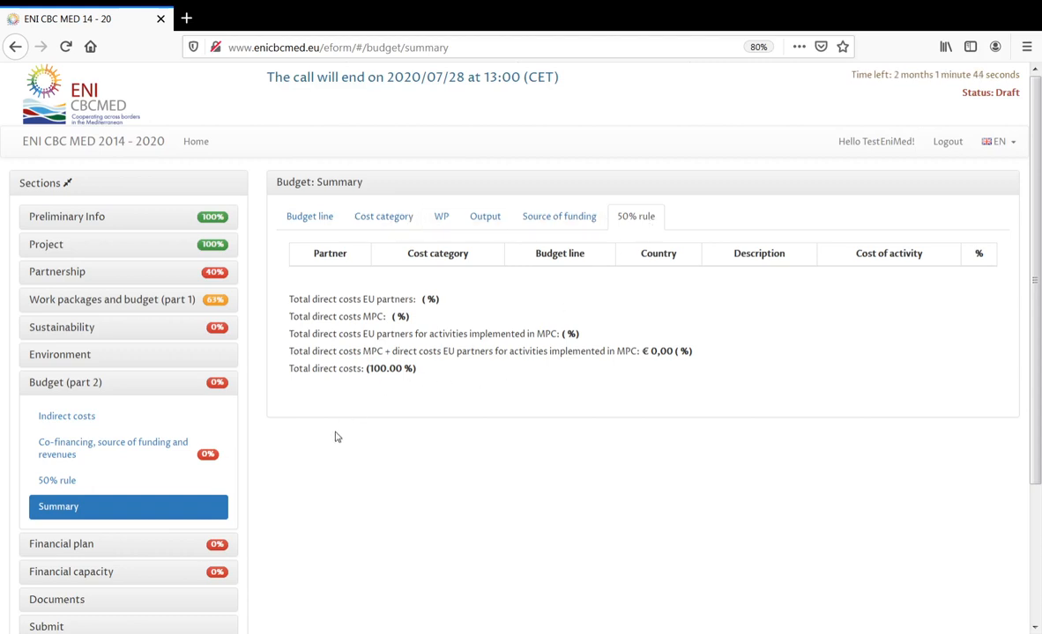
{"action": "left_click", "coordinate": [86, 384]}
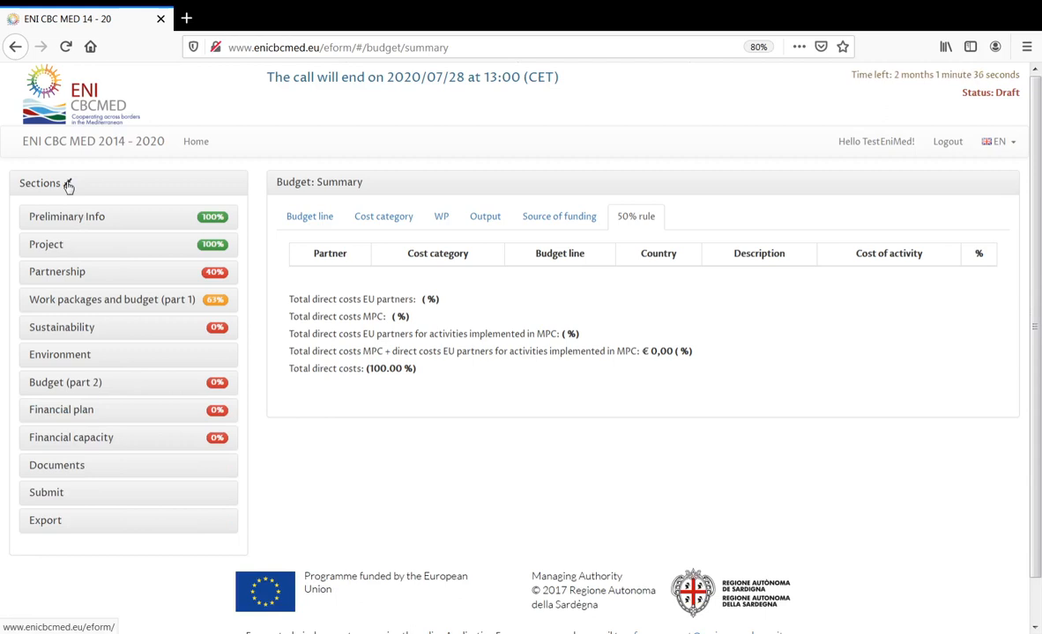
- Toggle the form sections list and open the empty Financial plan page
{"action": "left_click", "coordinate": [68, 186]}
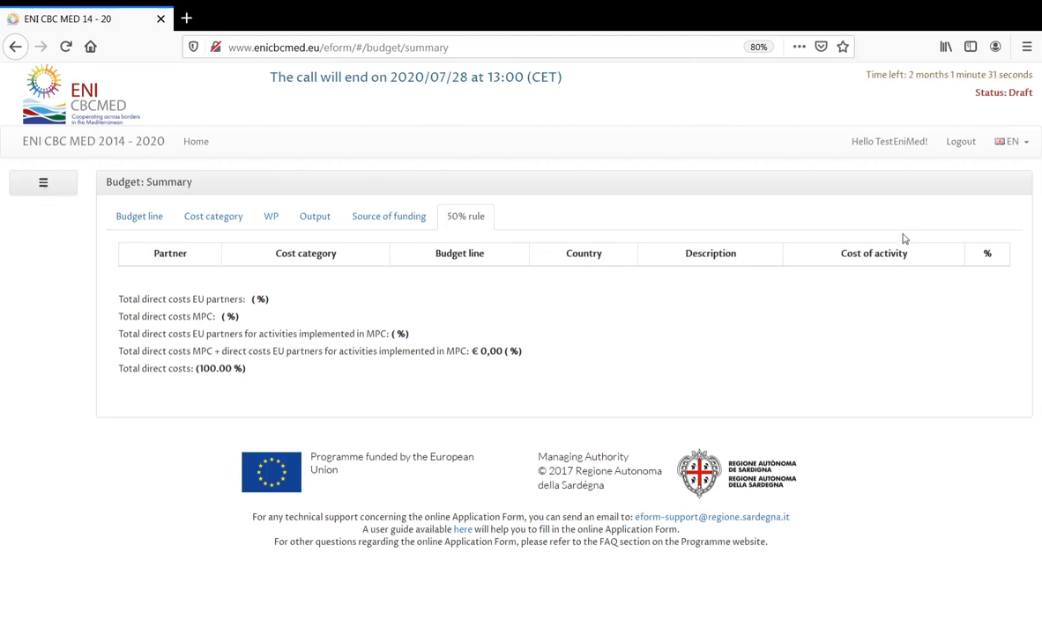
{"action": "left_click", "coordinate": [45, 186]}
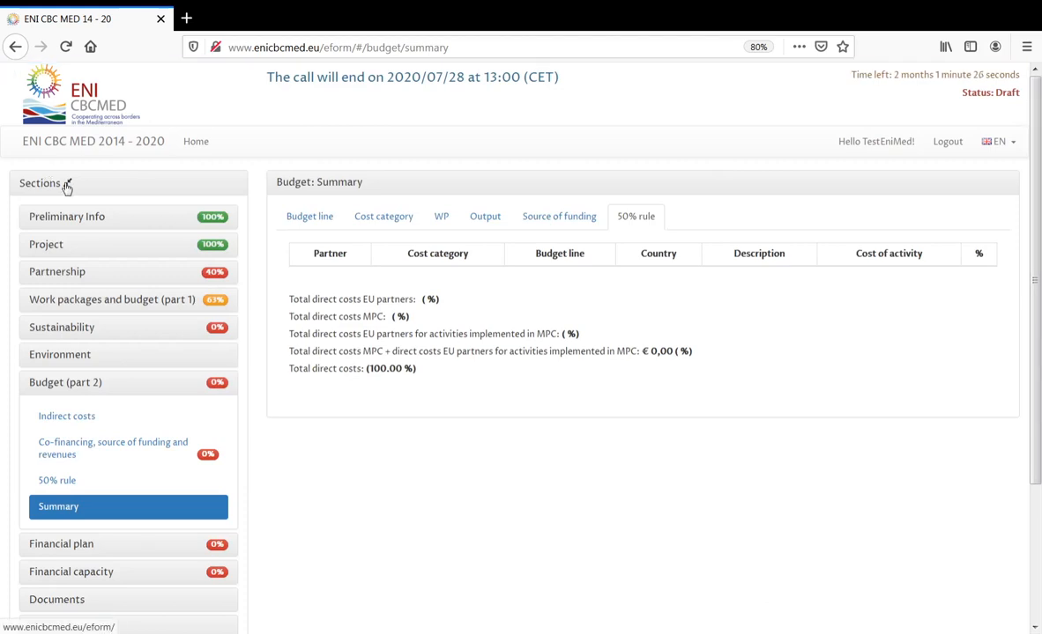
{"action": "scroll", "coordinate": [192, 357], "scroll_direction": "down", "scroll_amount": 3}
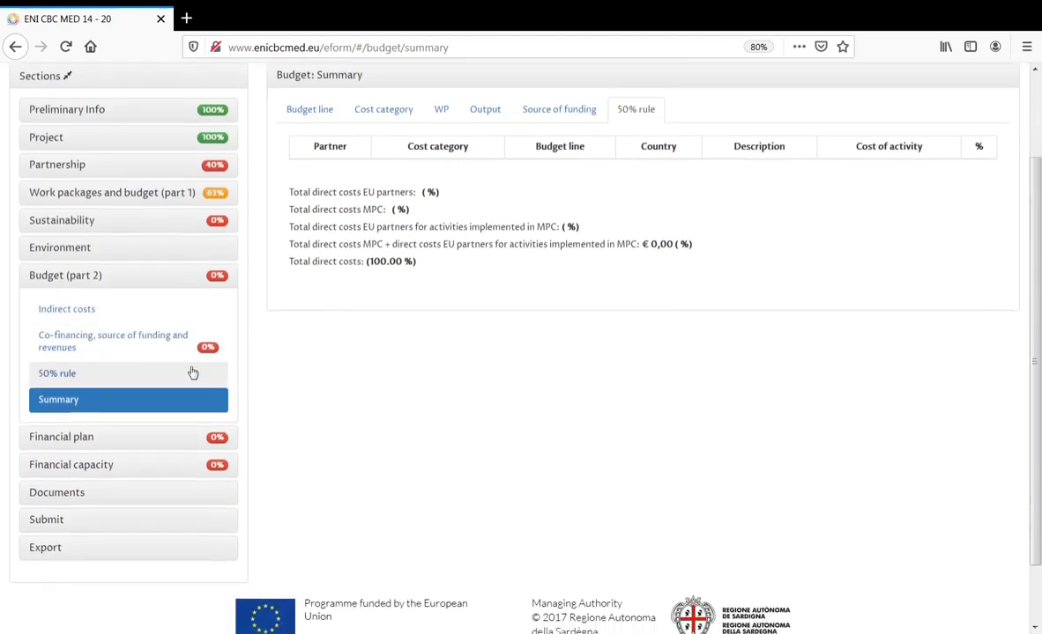
{"action": "left_click", "coordinate": [81, 419]}
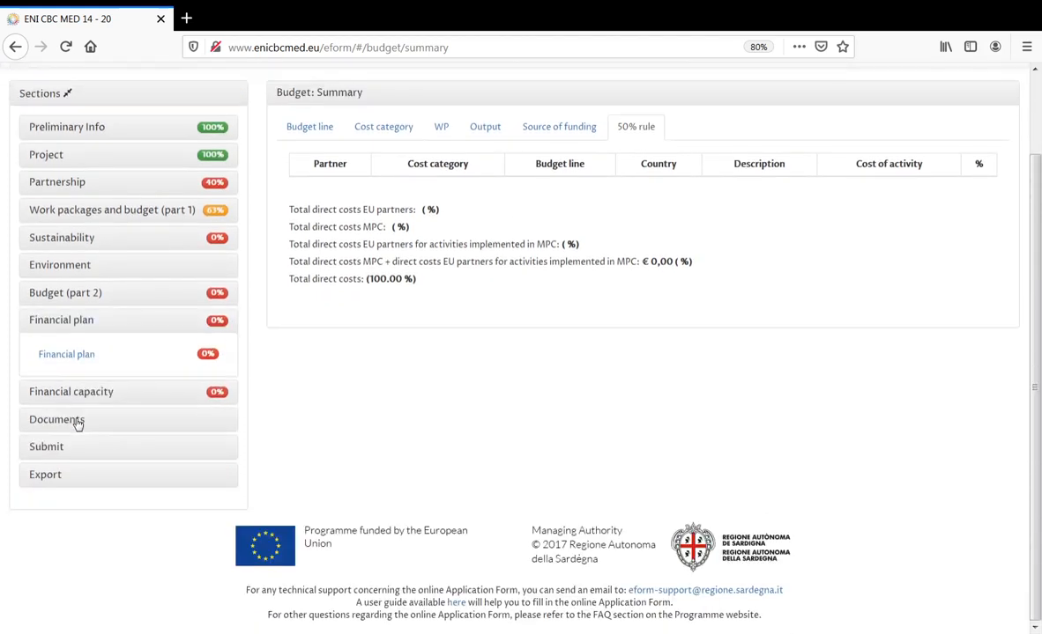
{"action": "left_click", "coordinate": [99, 355]}
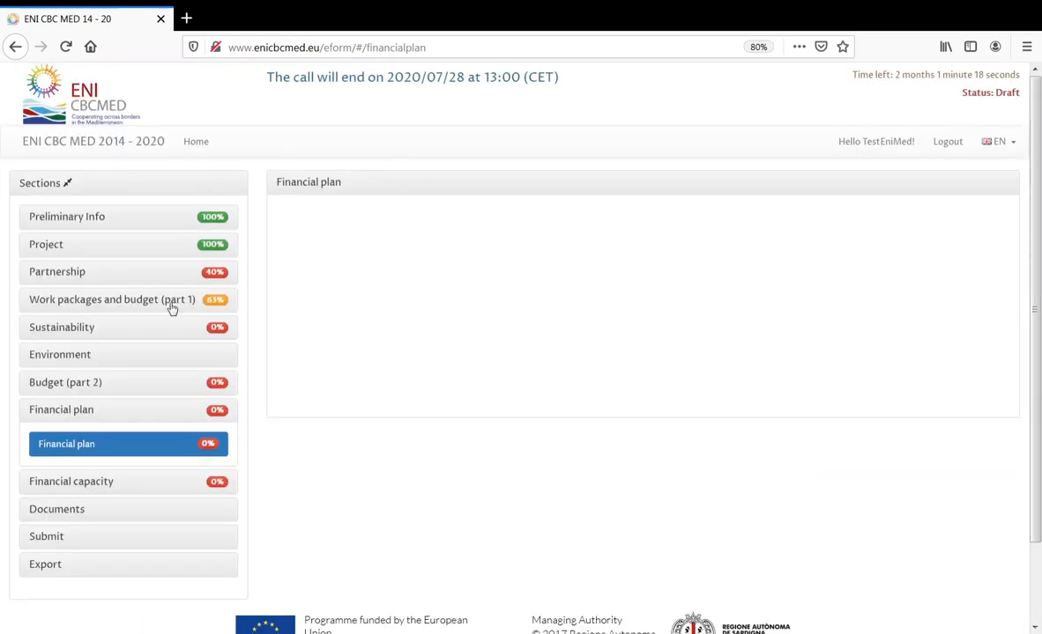
- Open the Financial capacity page and expand the Documents section
{"action": "left_click", "coordinate": [101, 483]}
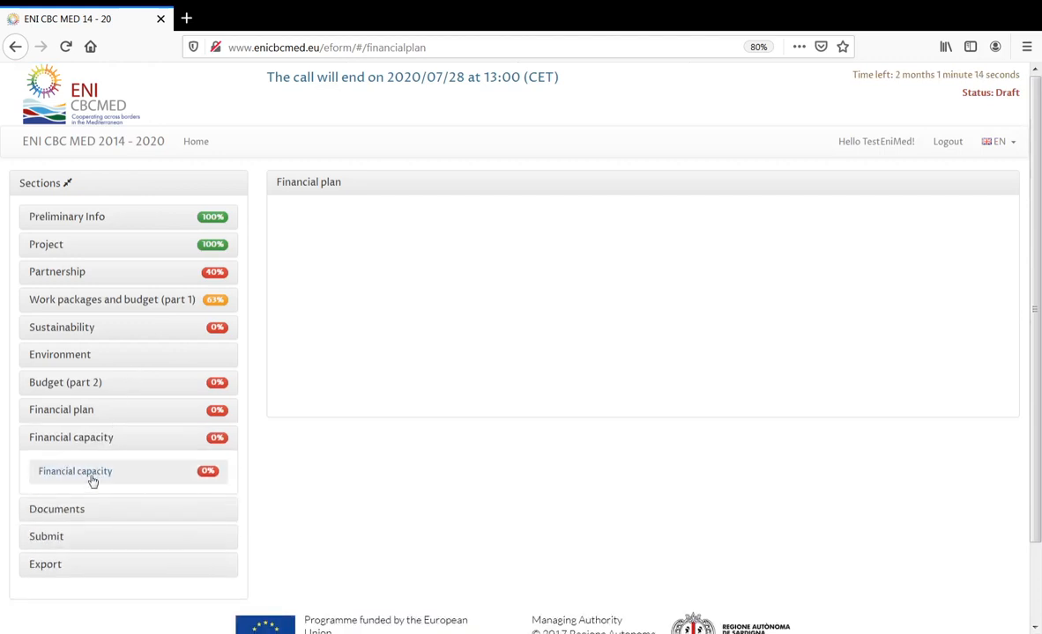
{"action": "left_click", "coordinate": [159, 471]}
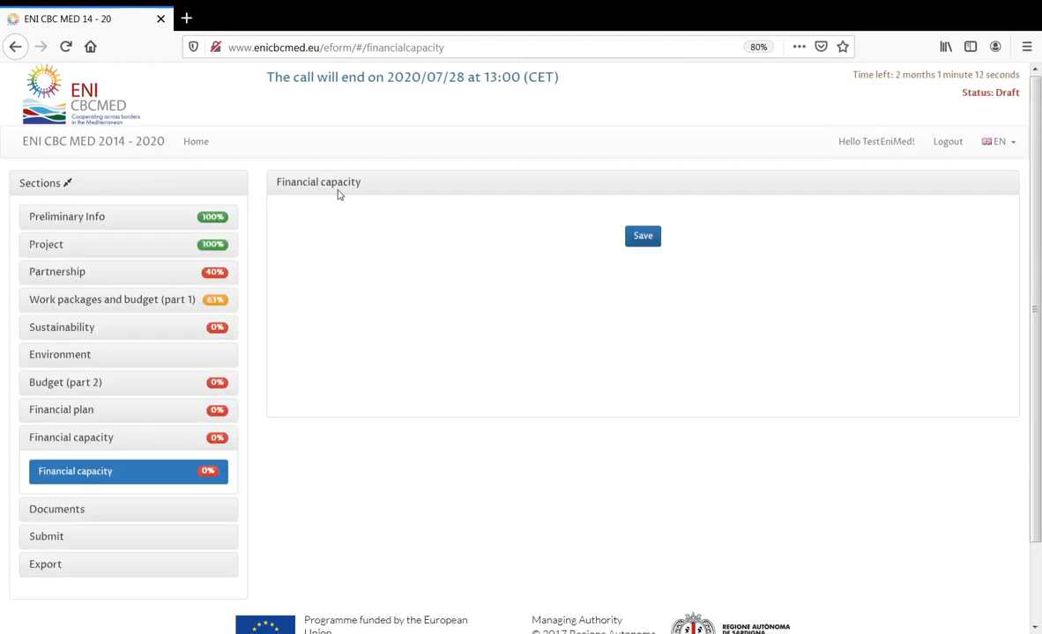
{"action": "scroll", "coordinate": [353, 408], "scroll_direction": "down", "scroll_amount": 2}
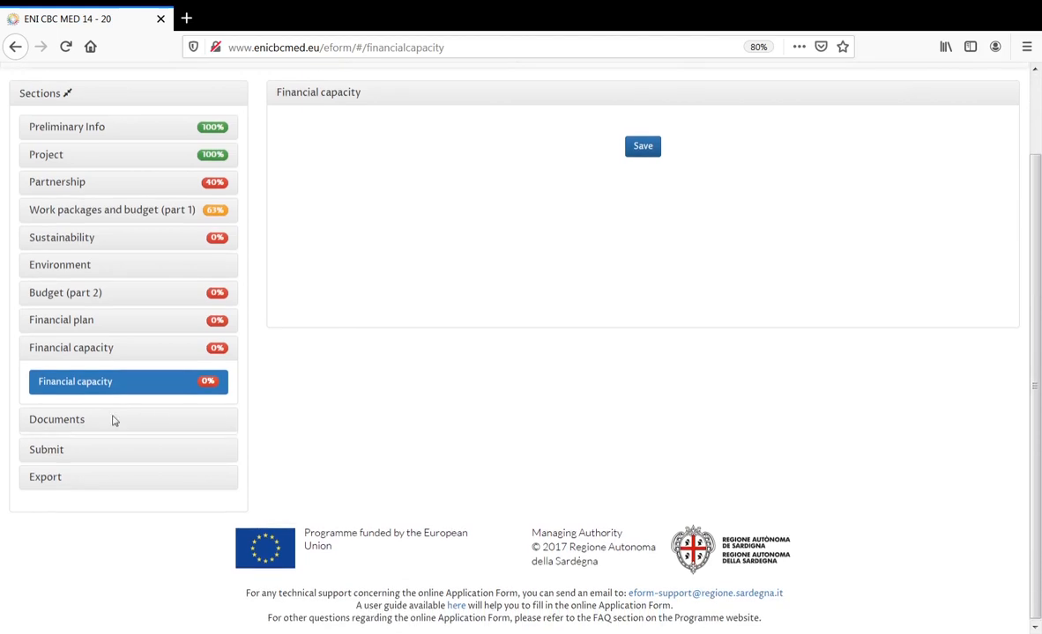
{"action": "left_click", "coordinate": [114, 421]}
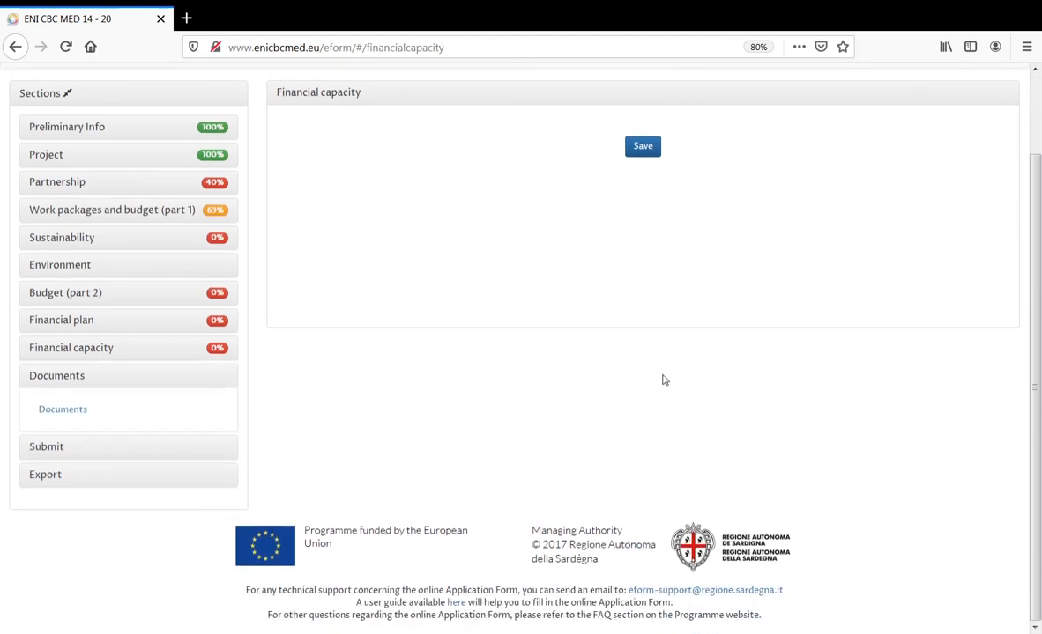
- Open Documents, browse the Materials list and highlight the 'Mandatory documents' heading, then return to upload
{"action": "left_click", "coordinate": [149, 417]}
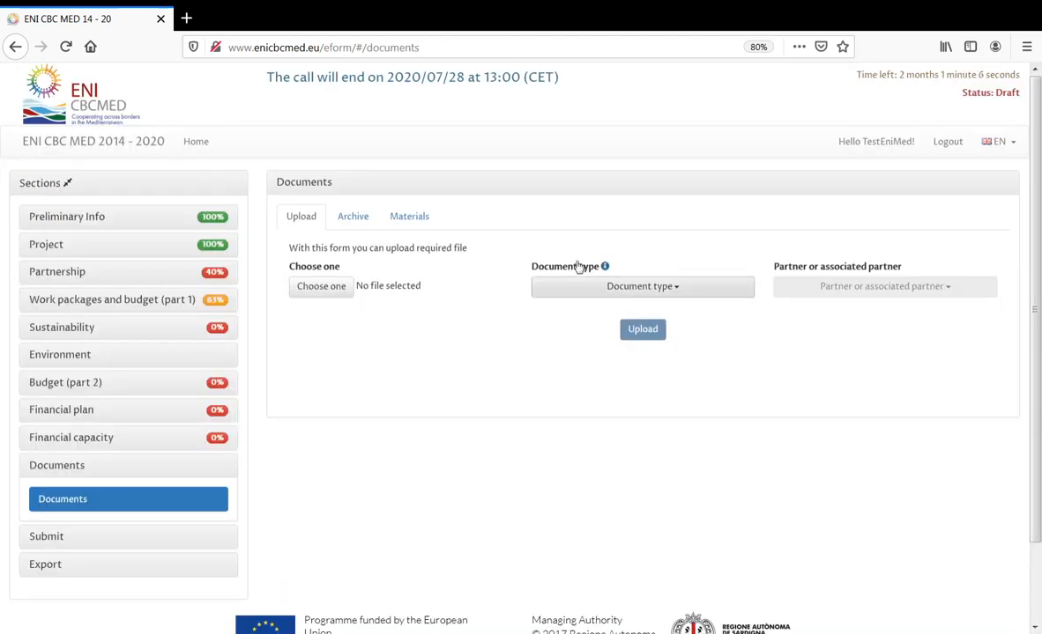
{"action": "left_click", "coordinate": [415, 219]}
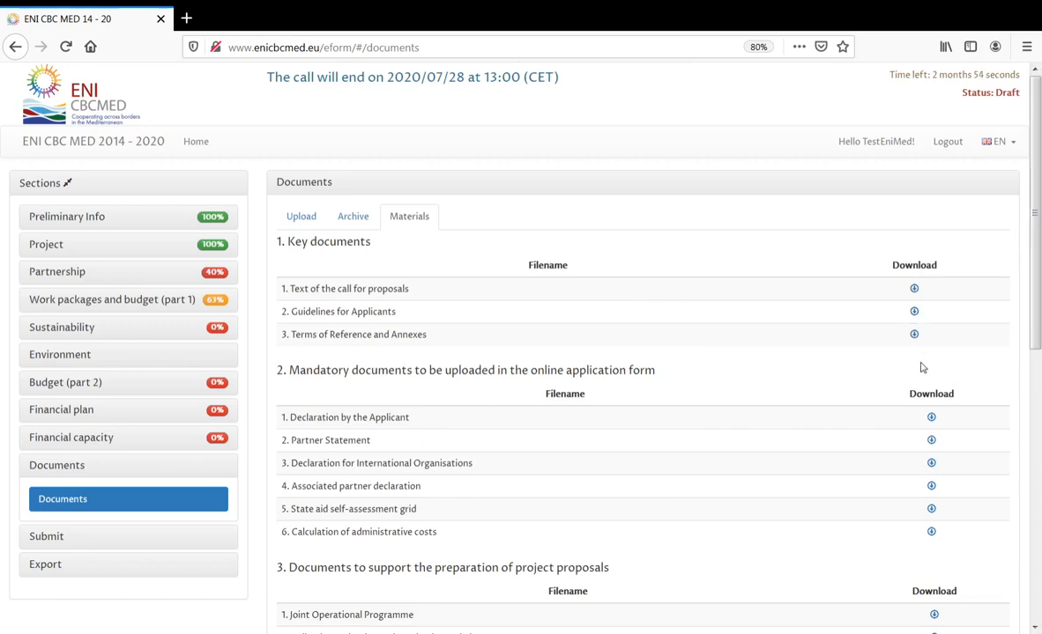
{"action": "left_click_drag", "start_coordinate": [1037, 327], "coordinate": [1036, 390]}
{"action": "left_click_drag", "start_coordinate": [290, 245], "coordinate": [666, 256]}
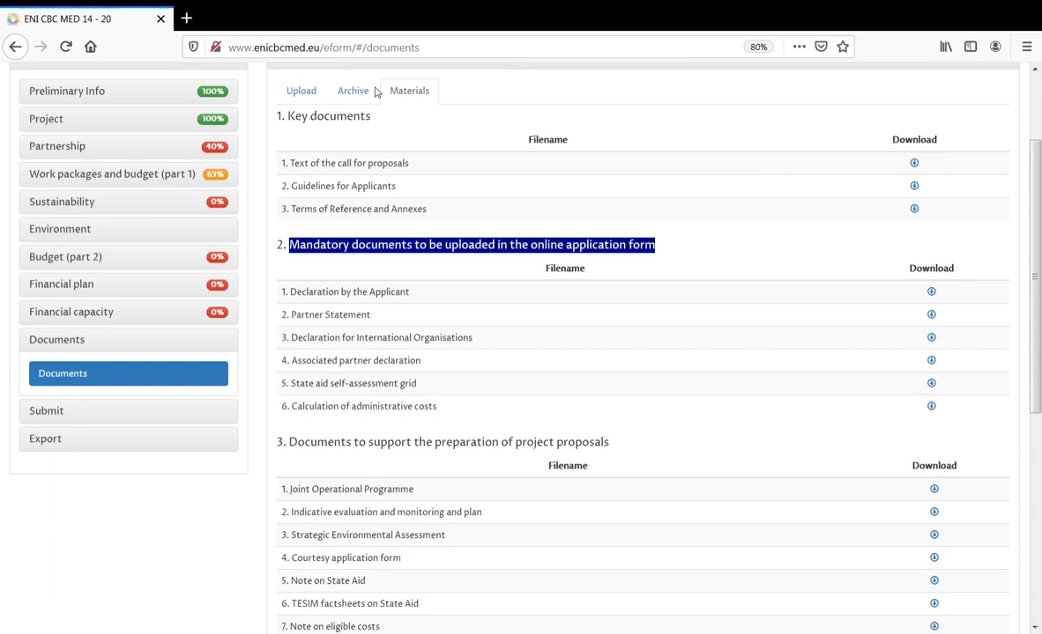
{"action": "left_click", "coordinate": [410, 291]}
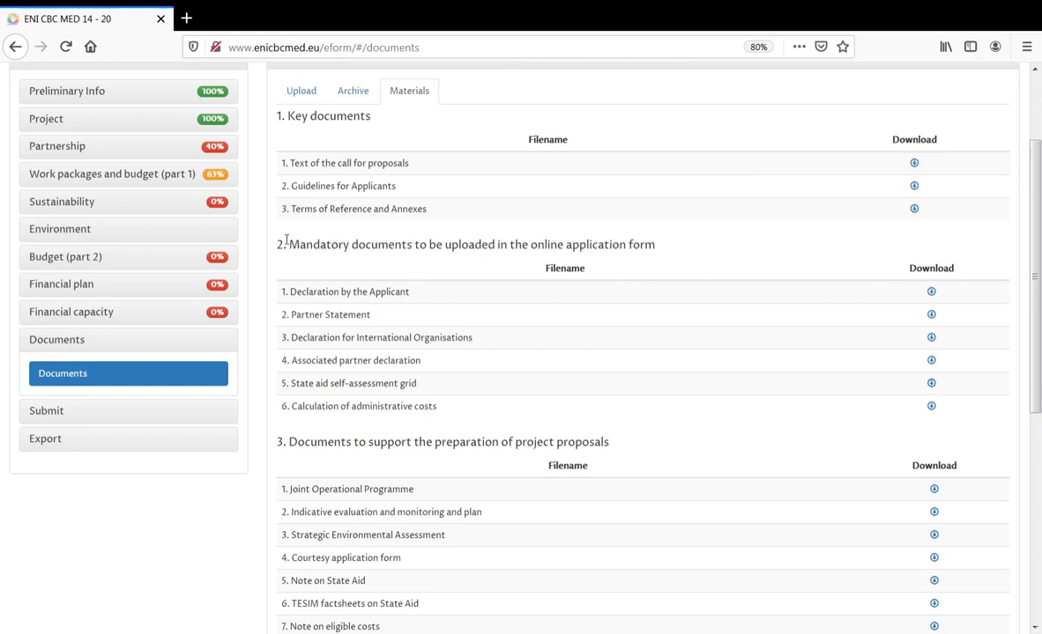
{"action": "left_click_drag", "start_coordinate": [291, 245], "coordinate": [415, 245]}
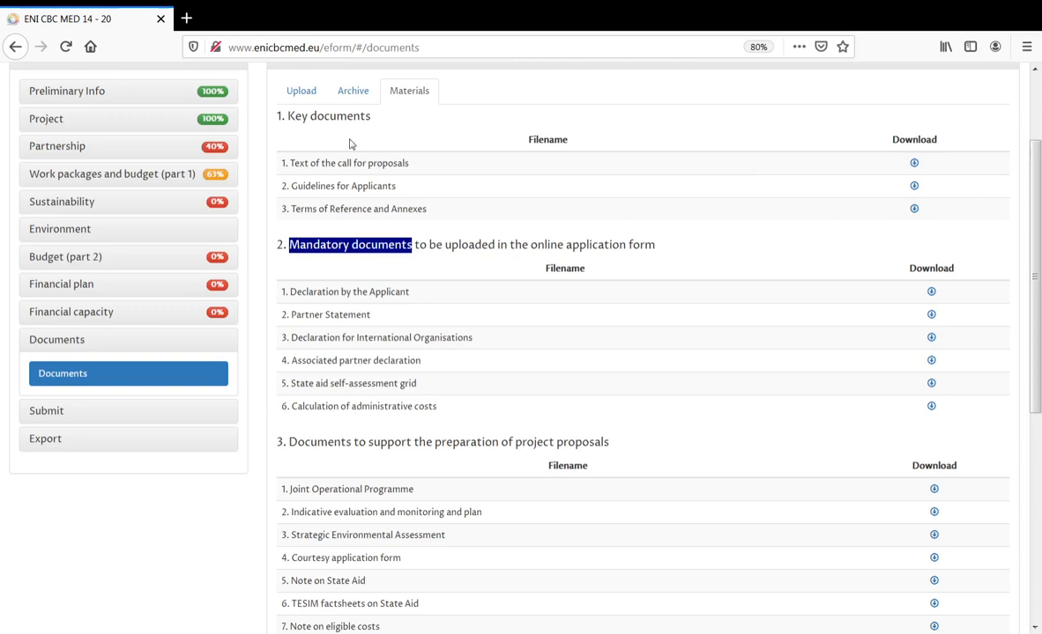
{"action": "left_click", "coordinate": [304, 91]}
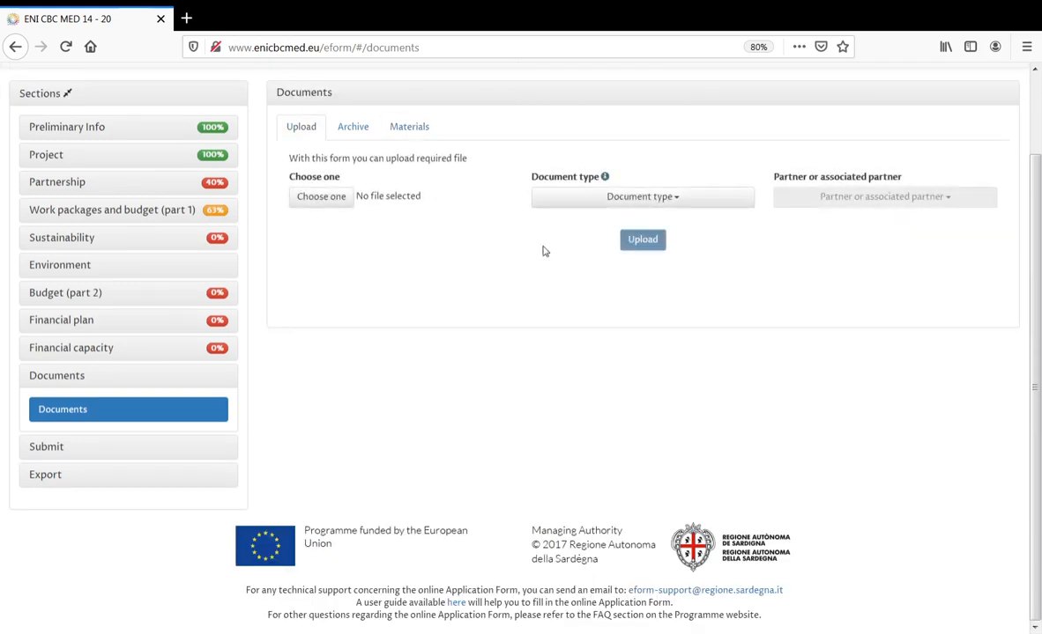
- Set document type to Applicant declaration and partner to Applicant, then reopen the document type list
{"action": "left_click", "coordinate": [604, 196]}
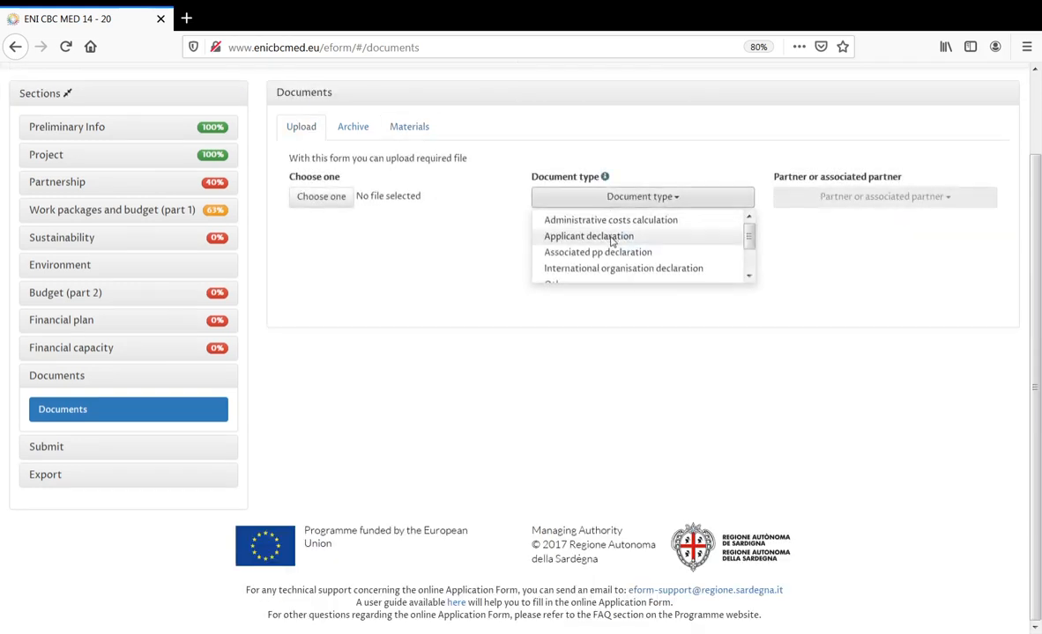
{"action": "left_click", "coordinate": [631, 238]}
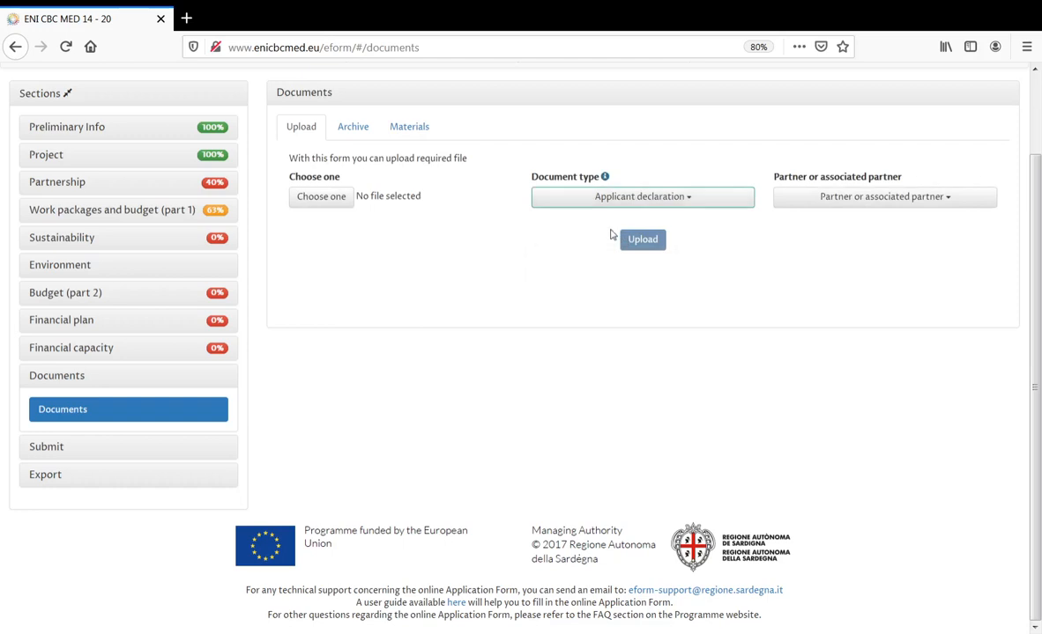
{"action": "left_click", "coordinate": [809, 202]}
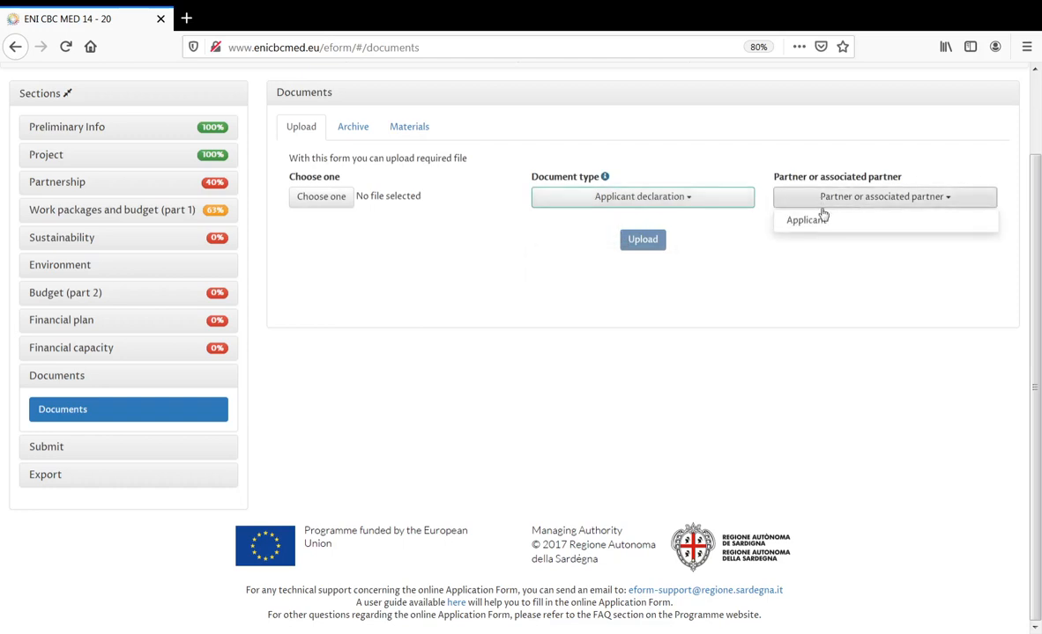
{"action": "left_click", "coordinate": [816, 225]}
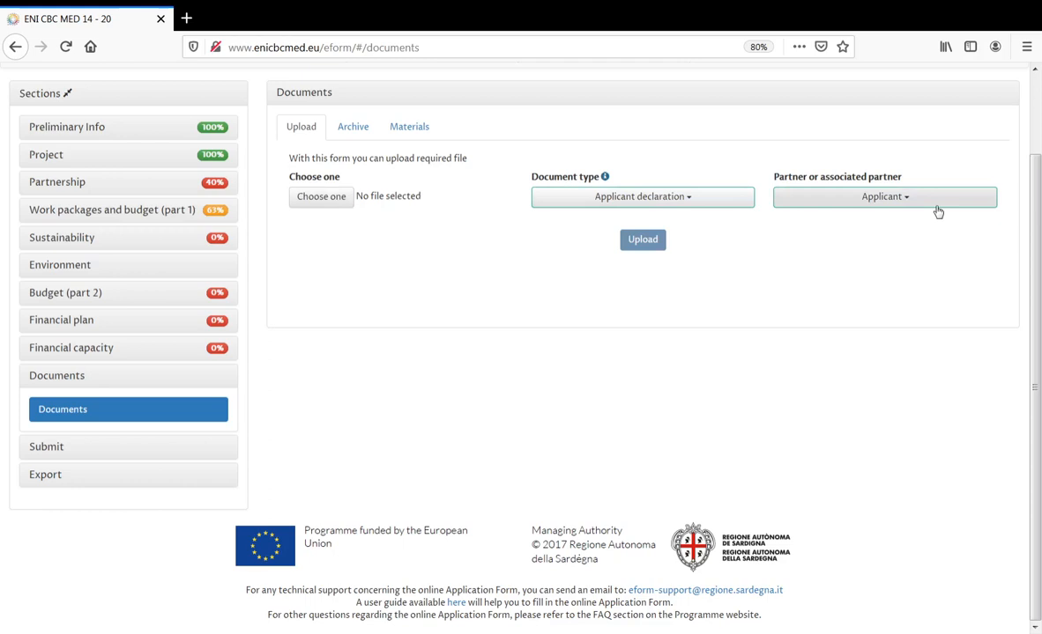
{"action": "left_click", "coordinate": [690, 197]}
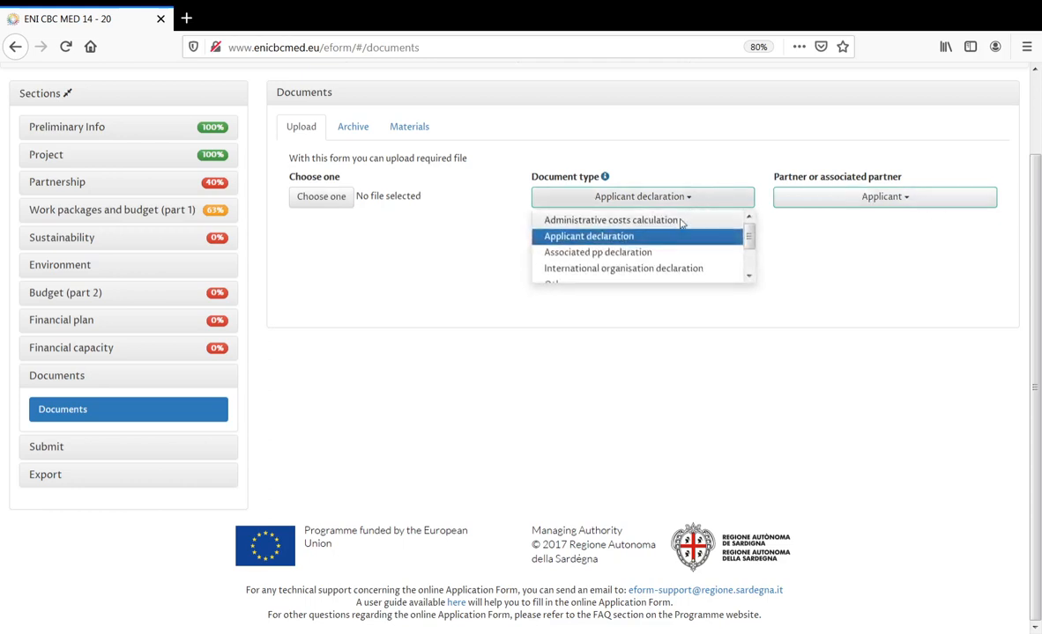
{"action": "scroll", "coordinate": [753, 248], "scroll_direction": "down", "scroll_amount": 1}
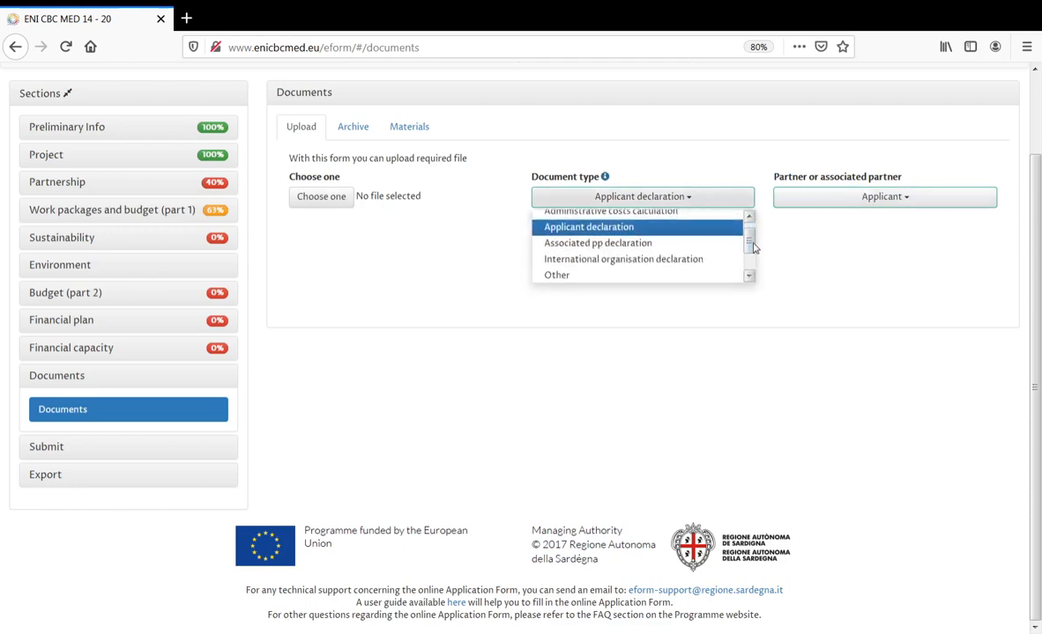
{"action": "scroll", "coordinate": [754, 248], "scroll_direction": "down", "scroll_amount": 2}
- Switch the document type to Partner statement and assign it to partner PP01
{"action": "left_click", "coordinate": [643, 259]}
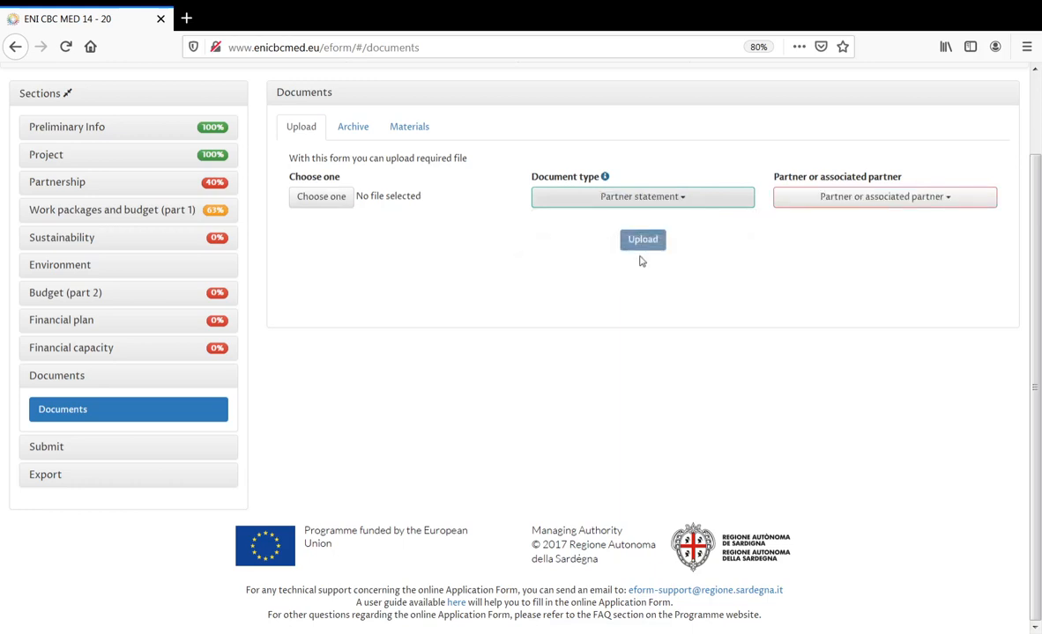
{"action": "left_click", "coordinate": [858, 205]}
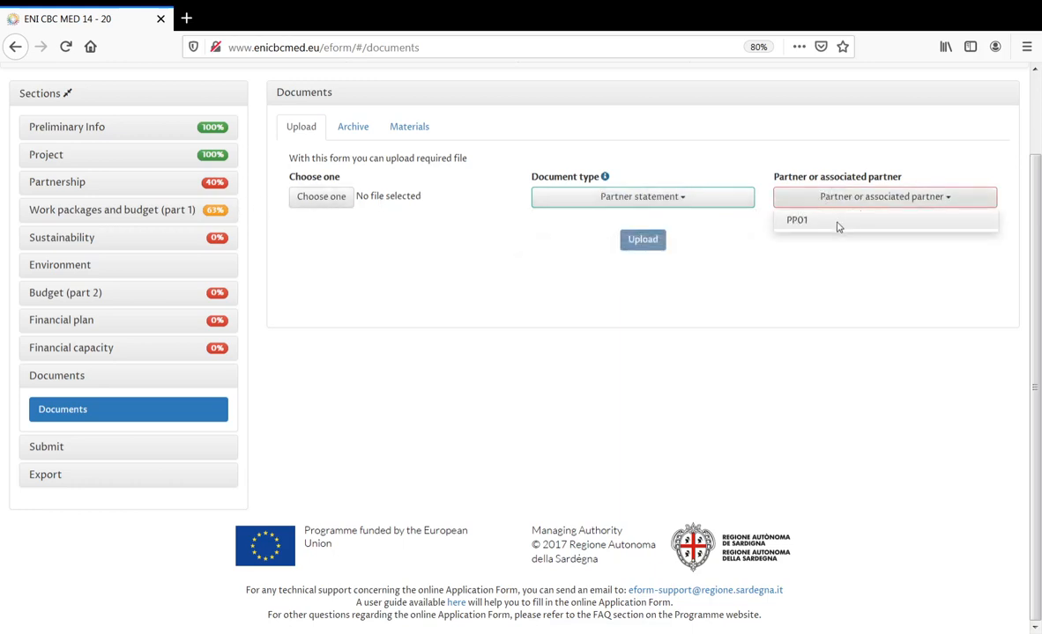
{"action": "left_click", "coordinate": [838, 222]}
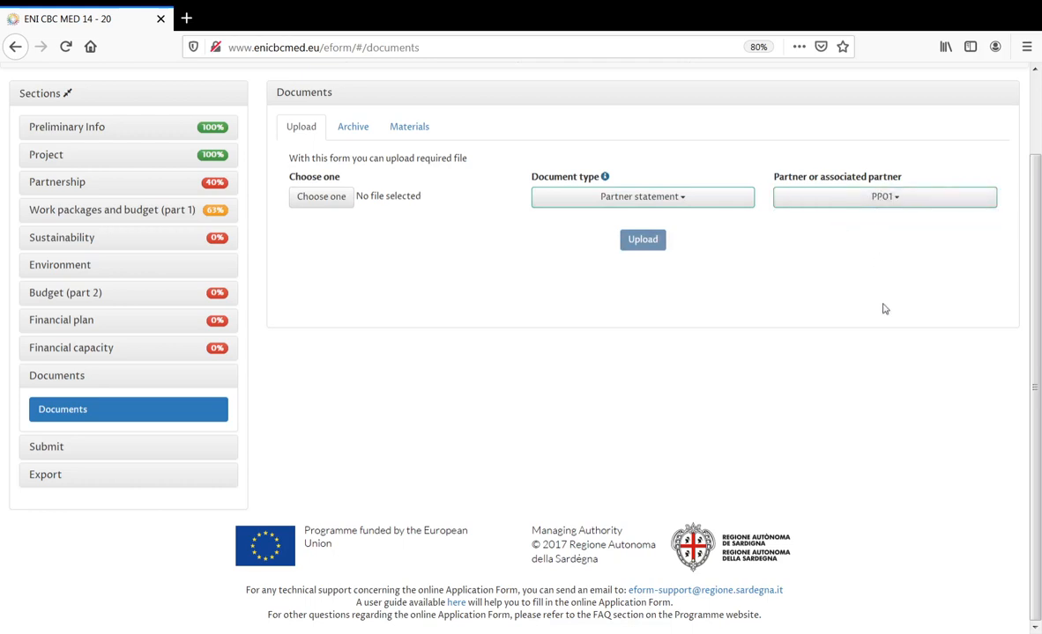
{"action": "left_click", "coordinate": [884, 203]}
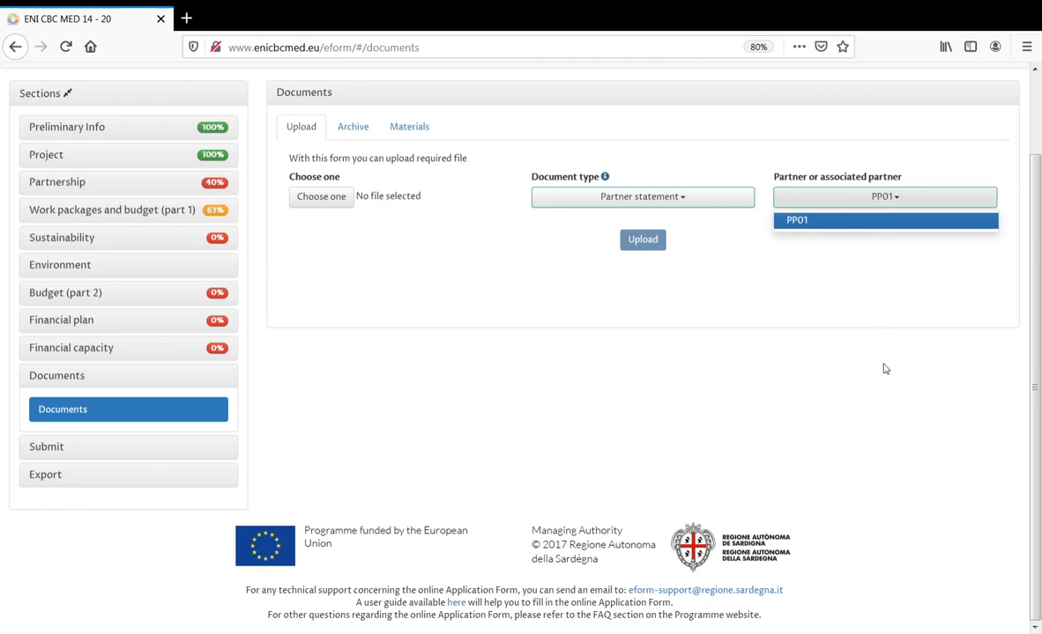
{"action": "left_click", "coordinate": [874, 225]}
- Try International organisation declaration, Self assessment state aid and Administrative costs calculation as document types
{"action": "left_click", "coordinate": [724, 199]}
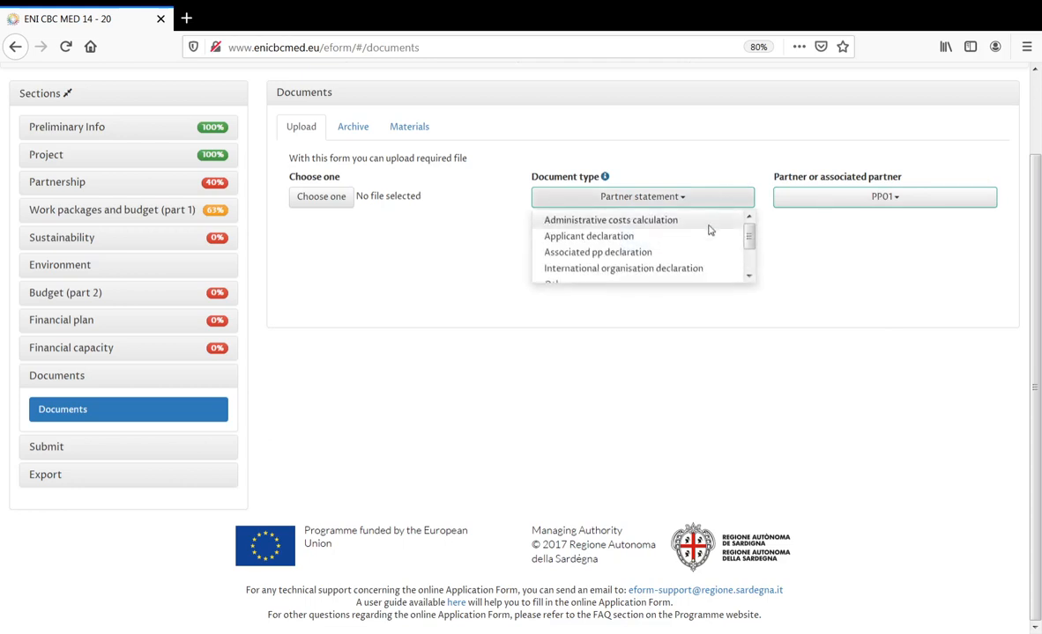
{"action": "left_click", "coordinate": [678, 268]}
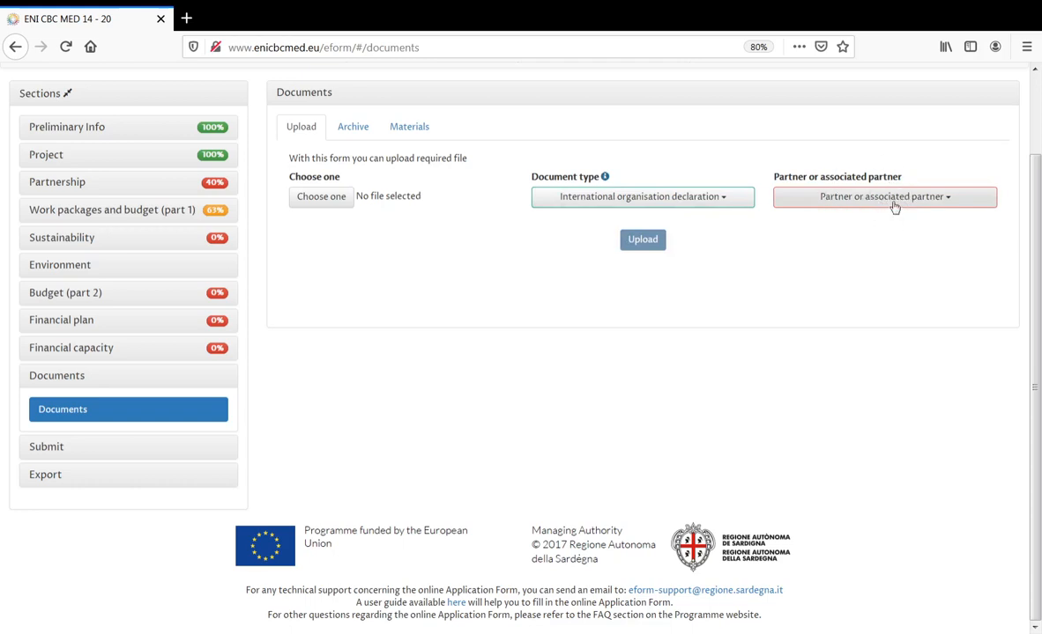
{"action": "left_click", "coordinate": [716, 197]}
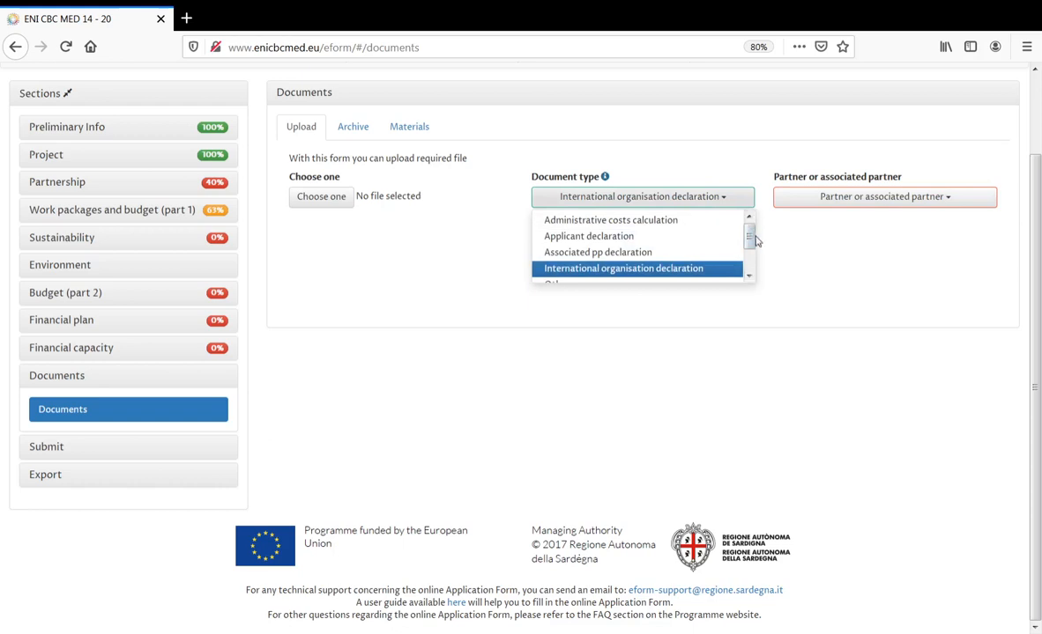
{"action": "left_click_drag", "start_coordinate": [754, 241], "coordinate": [754, 269]}
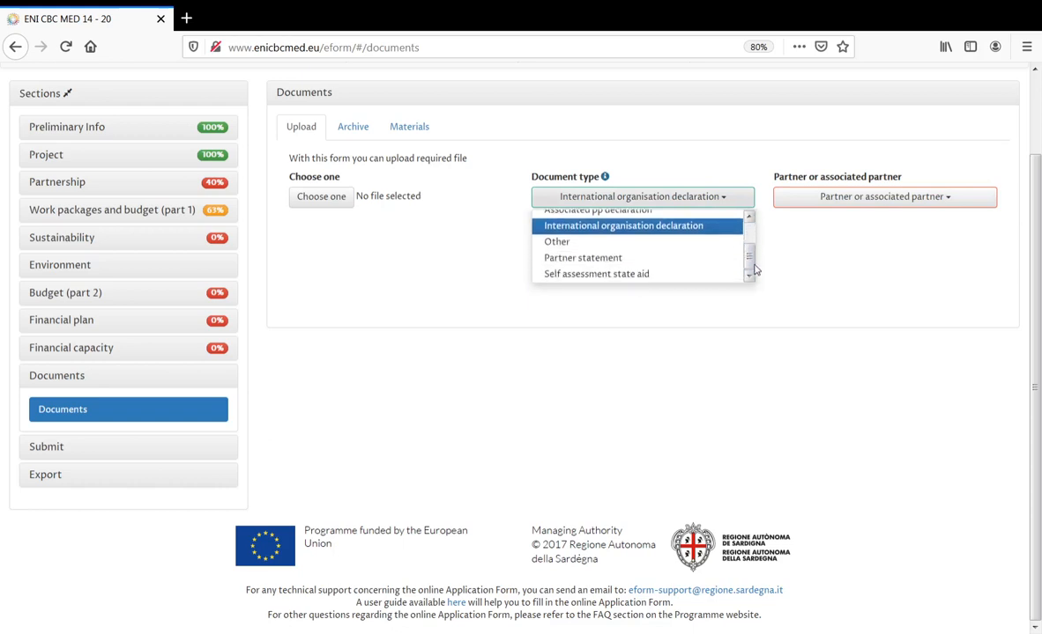
{"action": "left_click", "coordinate": [661, 275]}
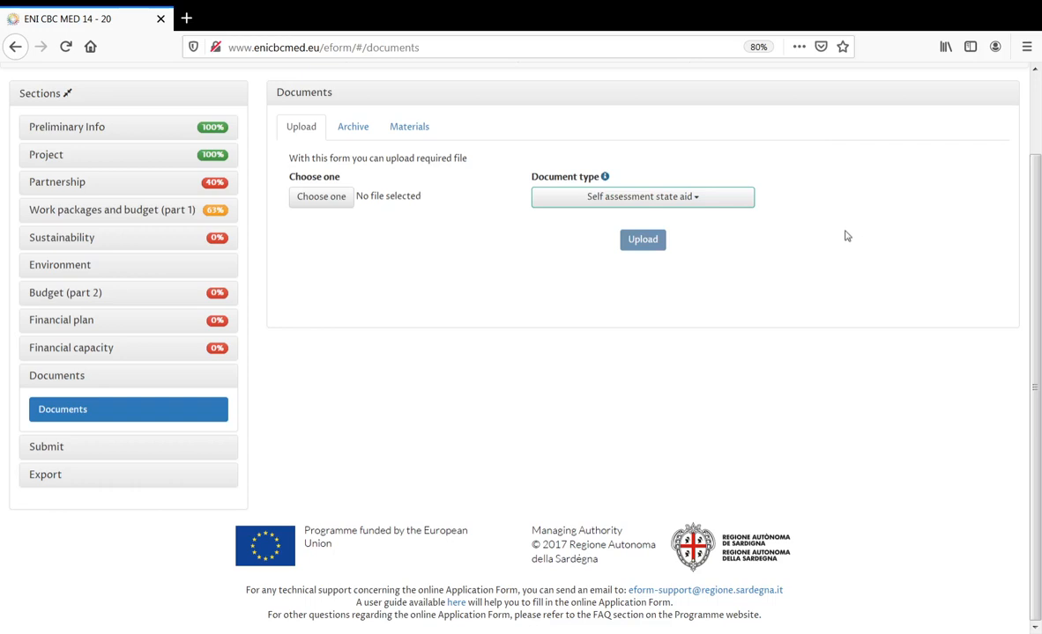
{"action": "left_click", "coordinate": [738, 197]}
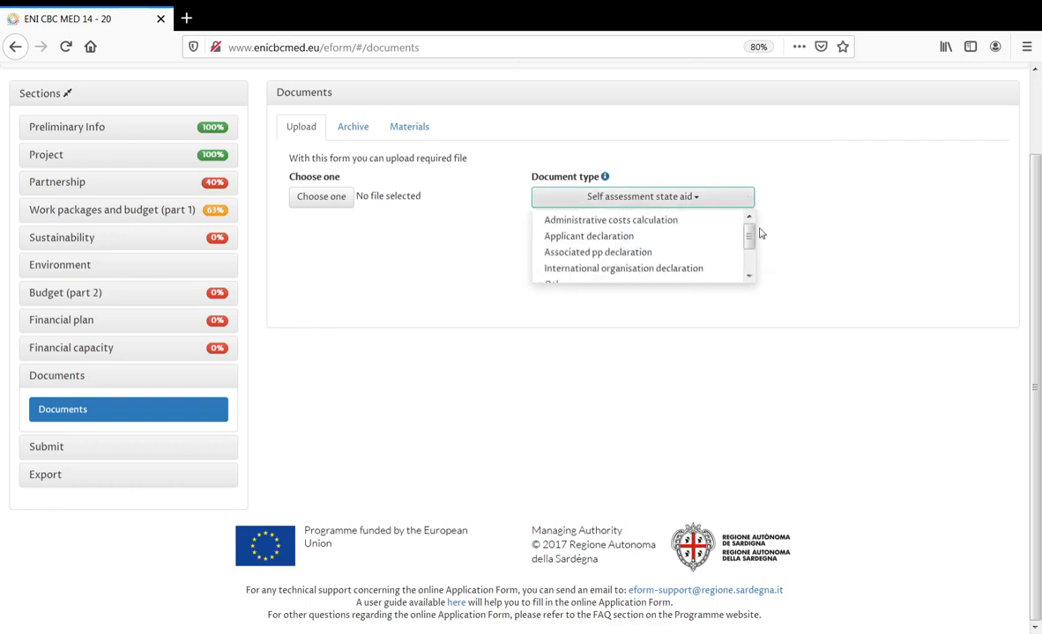
{"action": "left_click", "coordinate": [692, 222]}
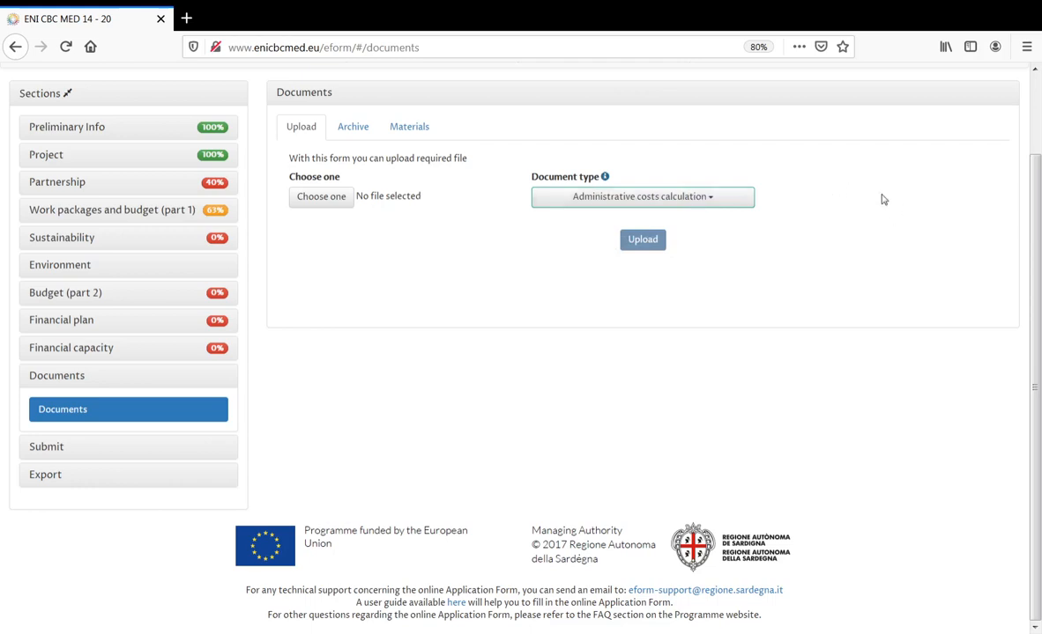
- Return the type to Applicant declaration, check its partner list, and view the empty Archive
{"action": "left_click", "coordinate": [706, 198]}
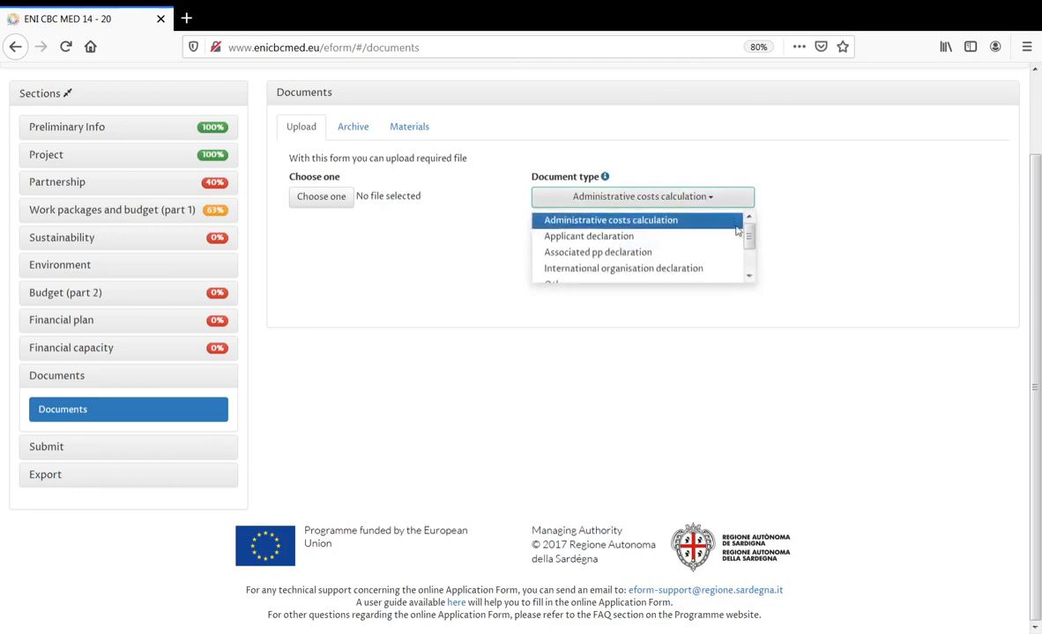
{"action": "left_click", "coordinate": [700, 236]}
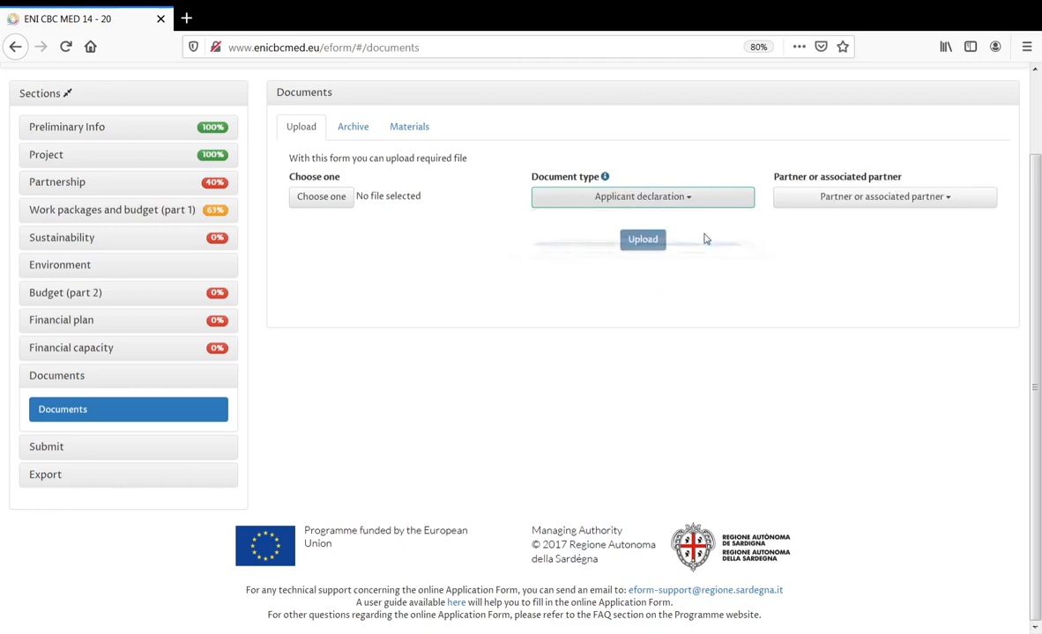
{"action": "left_click", "coordinate": [859, 201]}
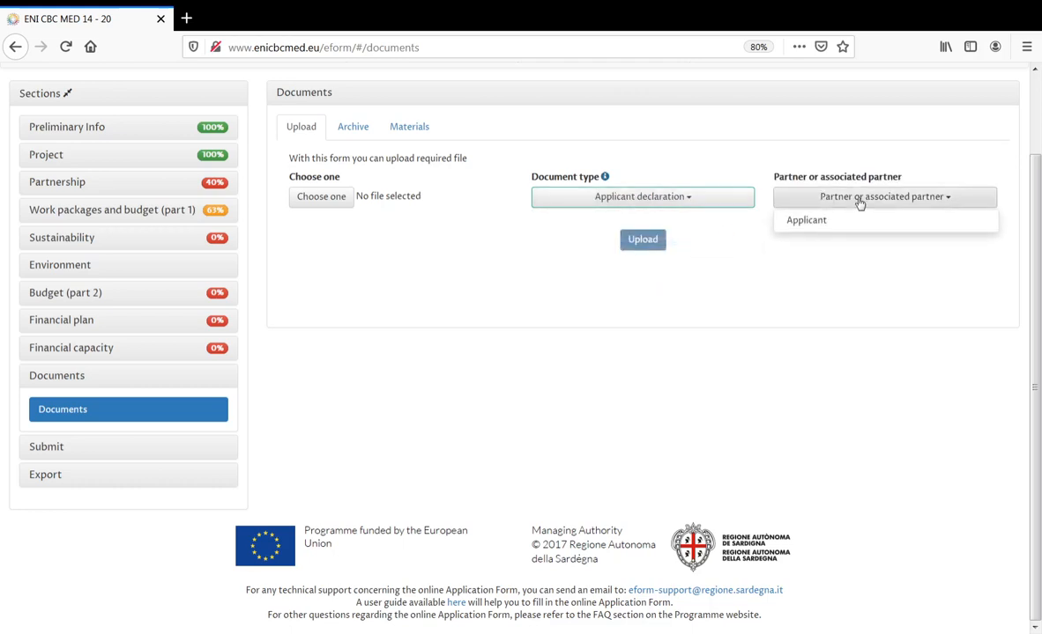
{"action": "left_click", "coordinate": [857, 200]}
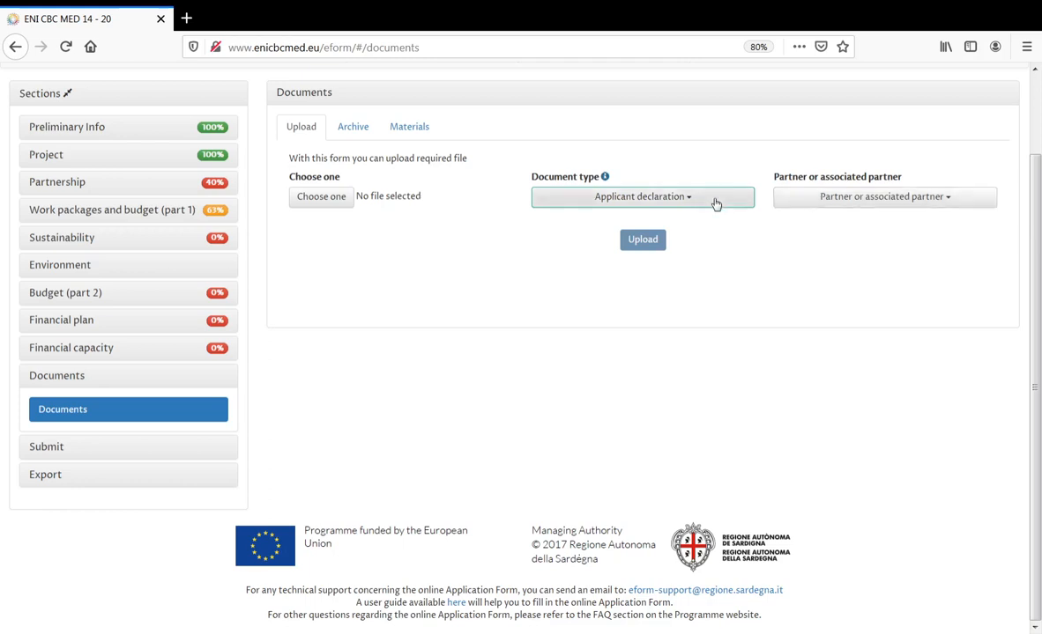
{"action": "left_click", "coordinate": [355, 129]}
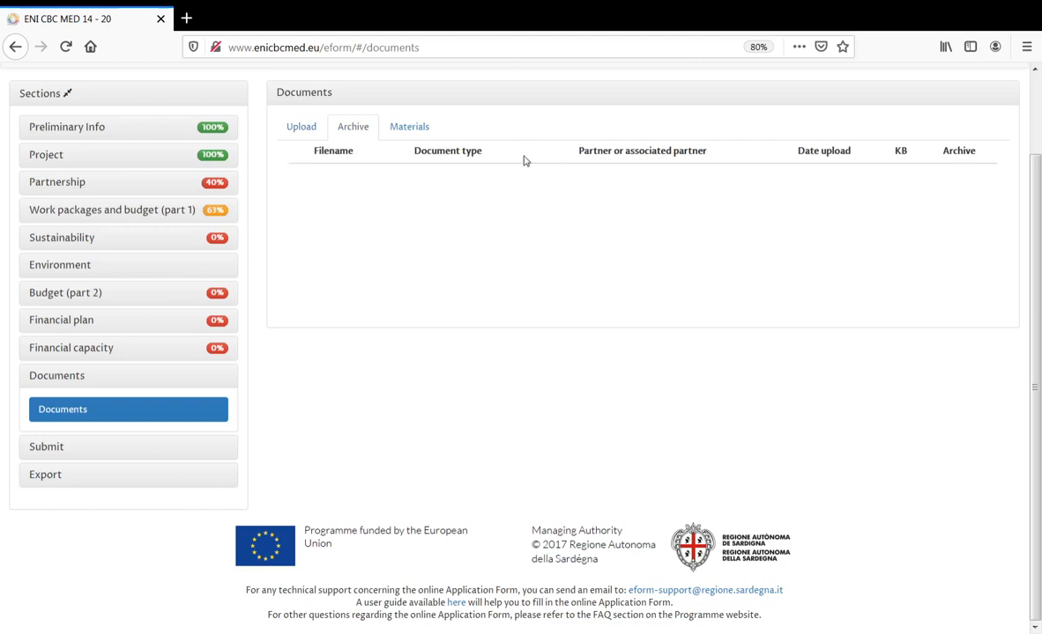
- Upload Test.pdf as the Applicant declaration with partner Applicant
{"action": "left_click", "coordinate": [306, 128]}
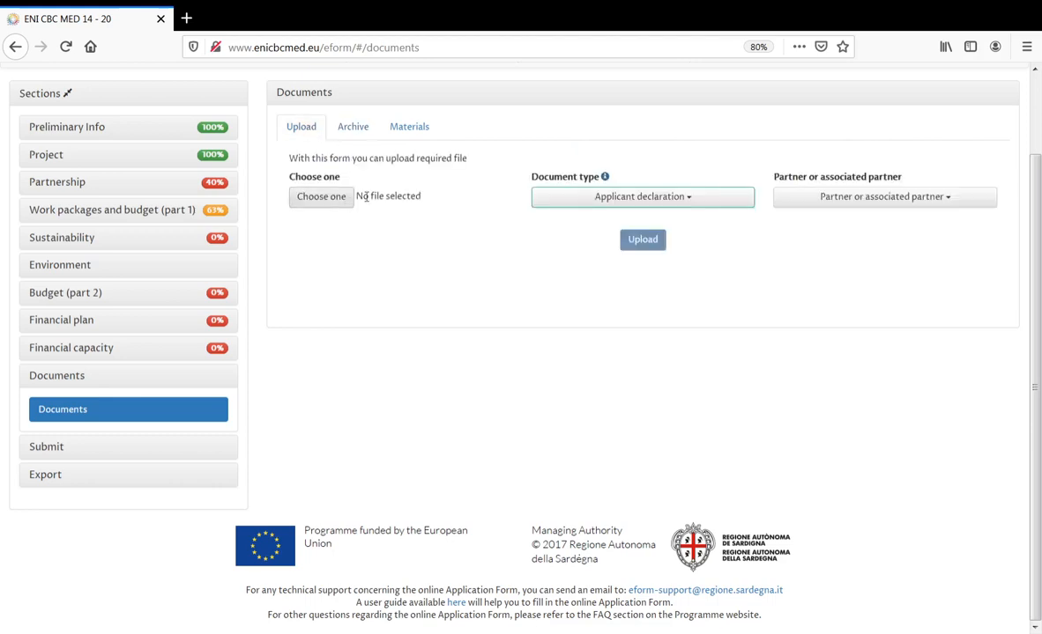
{"action": "left_click", "coordinate": [842, 198]}
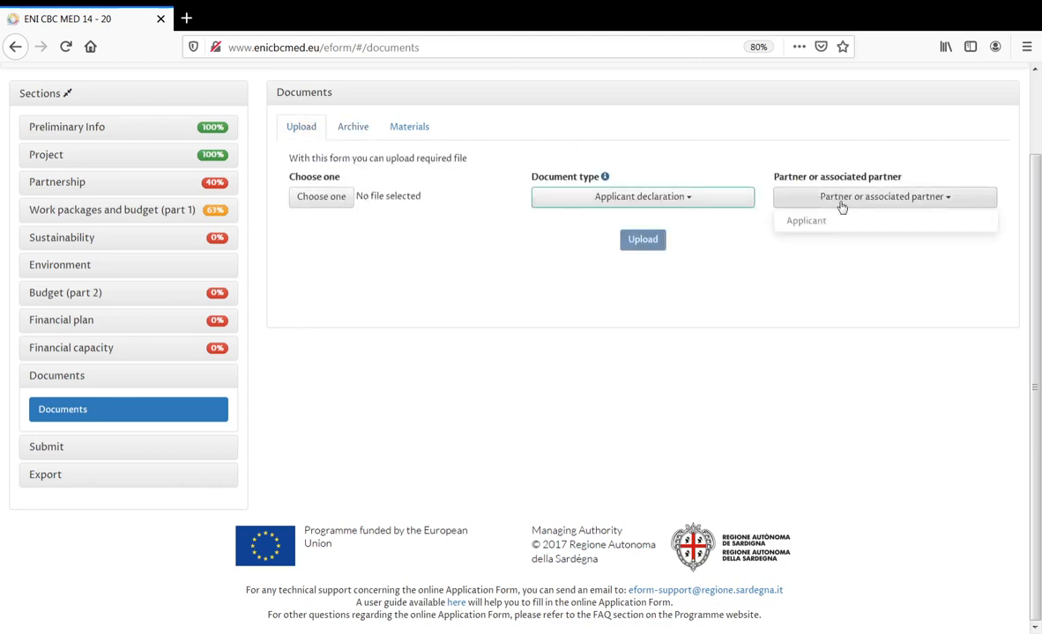
{"action": "left_click", "coordinate": [798, 220]}
{"action": "left_click", "coordinate": [323, 197]}
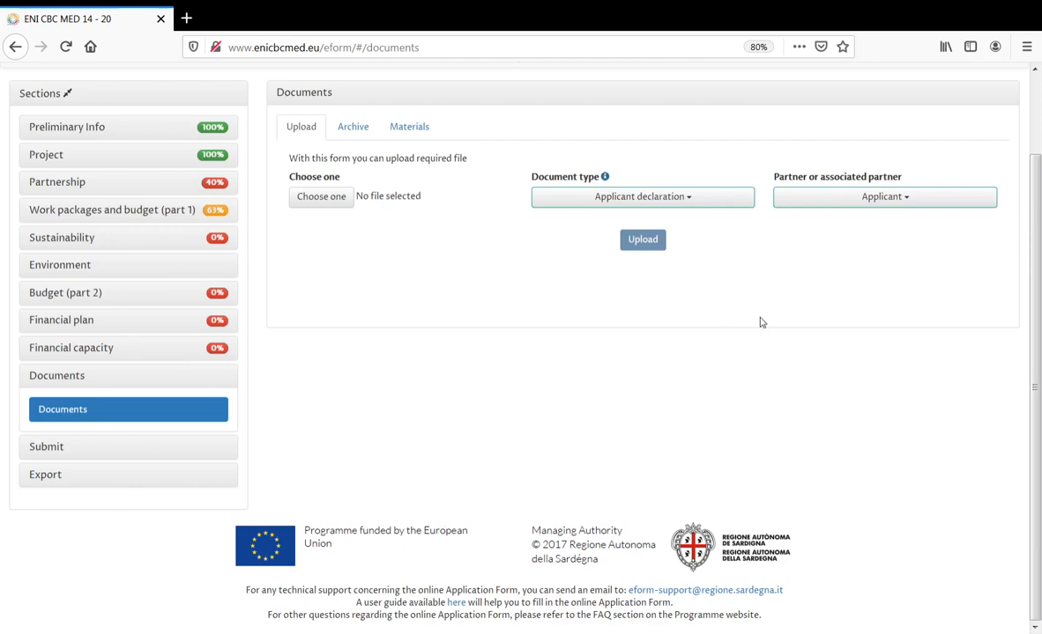
{"action": "left_click", "coordinate": [370, 196]}
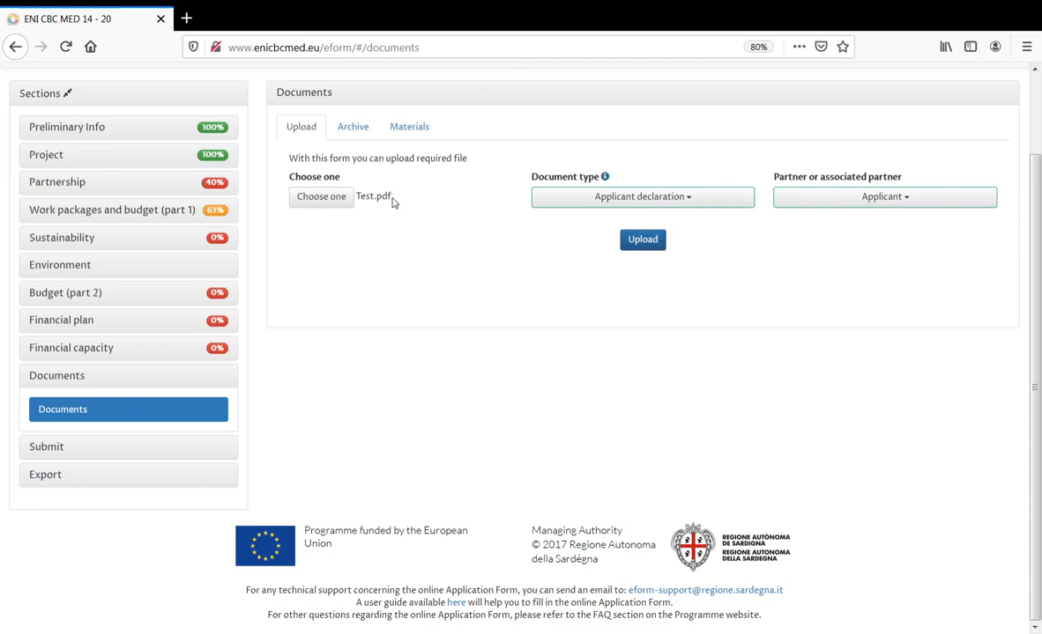
{"action": "left_click_drag", "start_coordinate": [377, 197], "coordinate": [392, 197]}
{"action": "left_click", "coordinate": [393, 205]}
{"action": "left_click_drag", "start_coordinate": [382, 195], "coordinate": [399, 198]}
{"action": "left_click", "coordinate": [509, 228]}
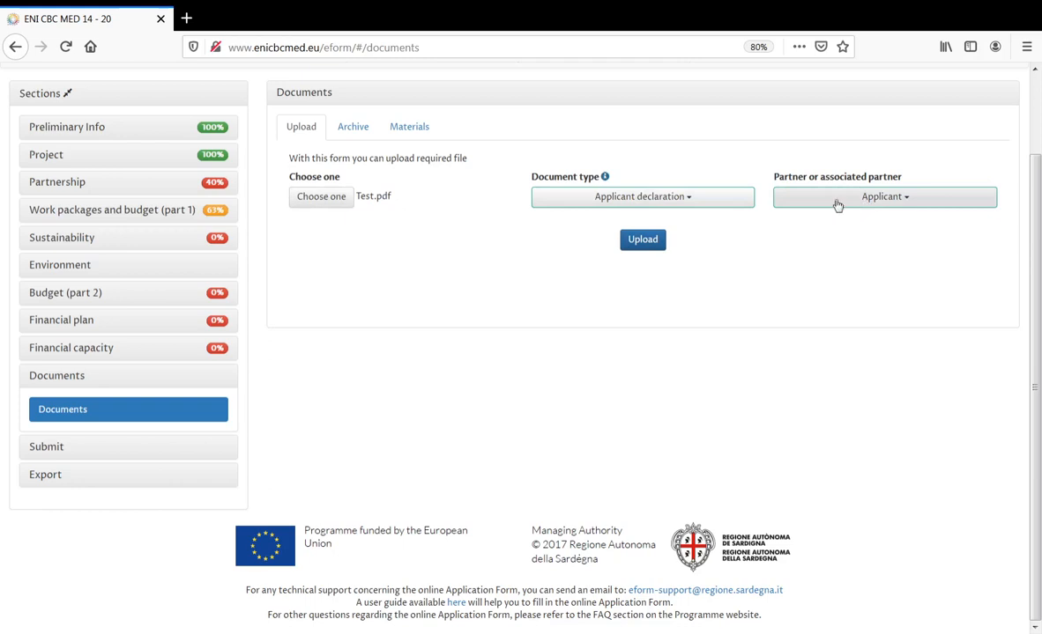
{"action": "left_click", "coordinate": [644, 240]}
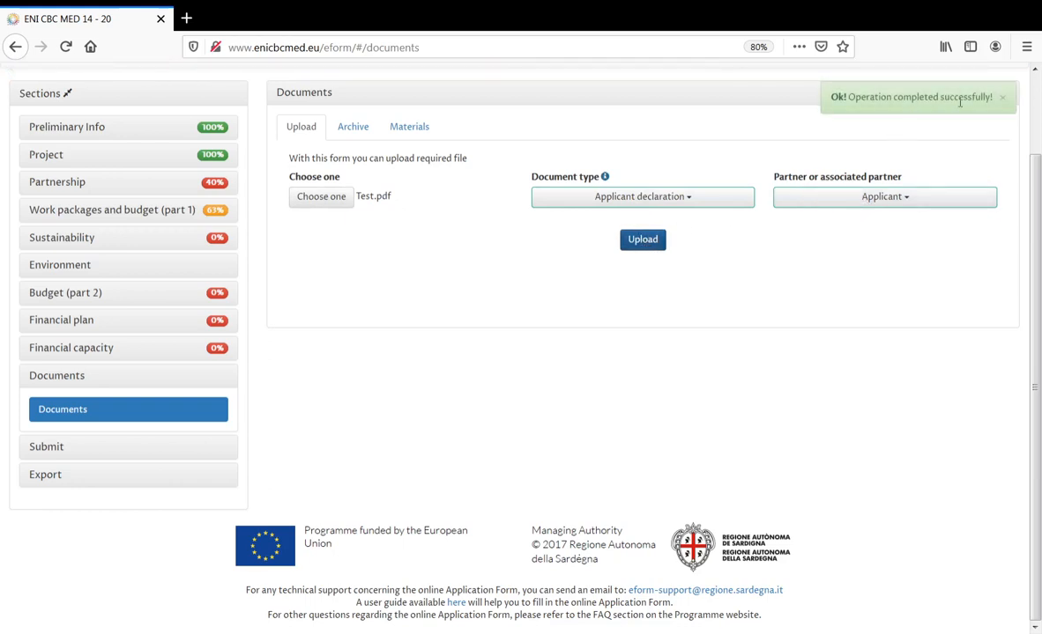
- Confirm APPLICANT_DECLARATION_BEN.pdf in the archive, then expand Submit and Export in the sidebar
{"action": "left_click", "coordinate": [362, 128]}
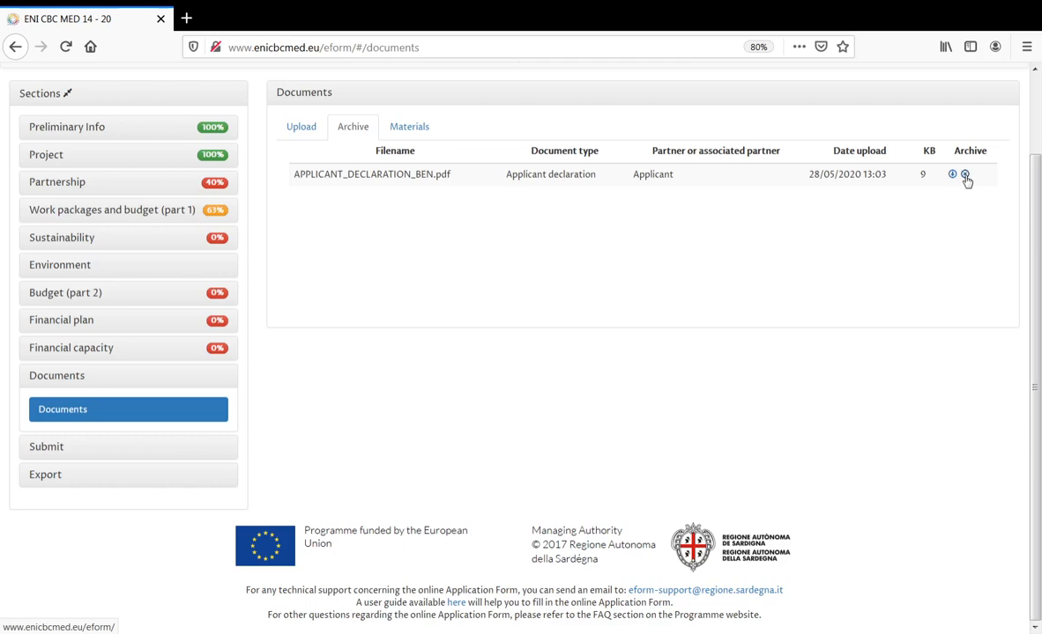
{"action": "left_click", "coordinate": [304, 128]}
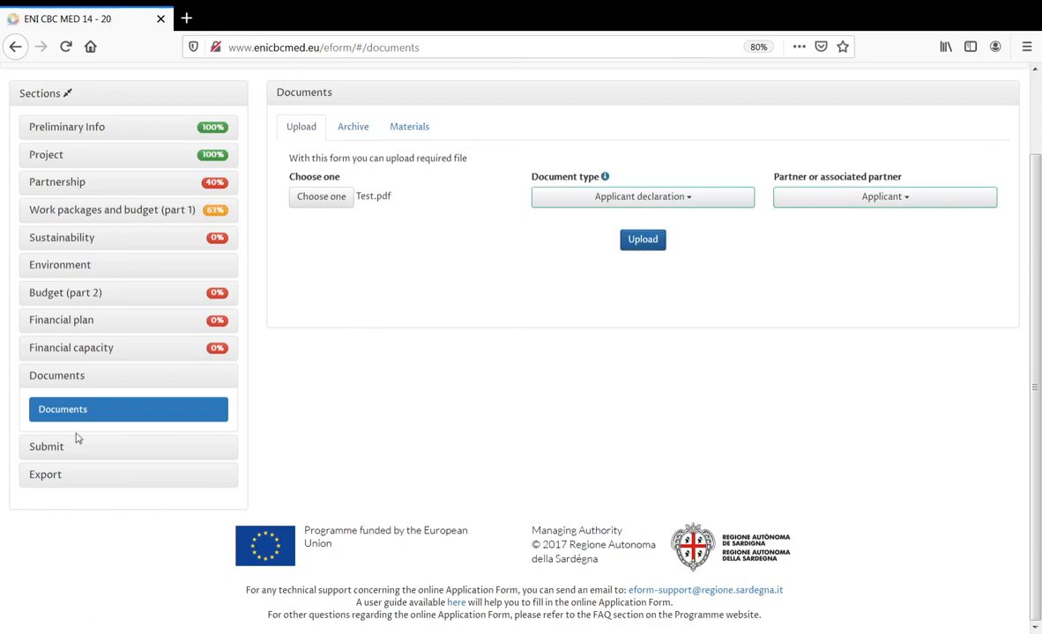
{"action": "left_click", "coordinate": [50, 449]}
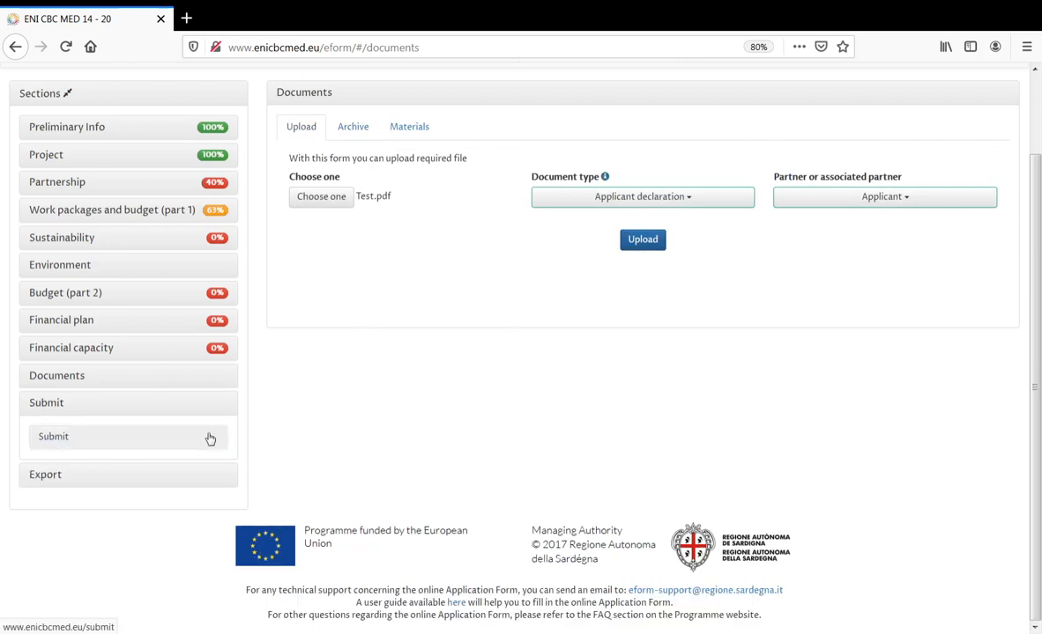
{"action": "left_click", "coordinate": [62, 481]}
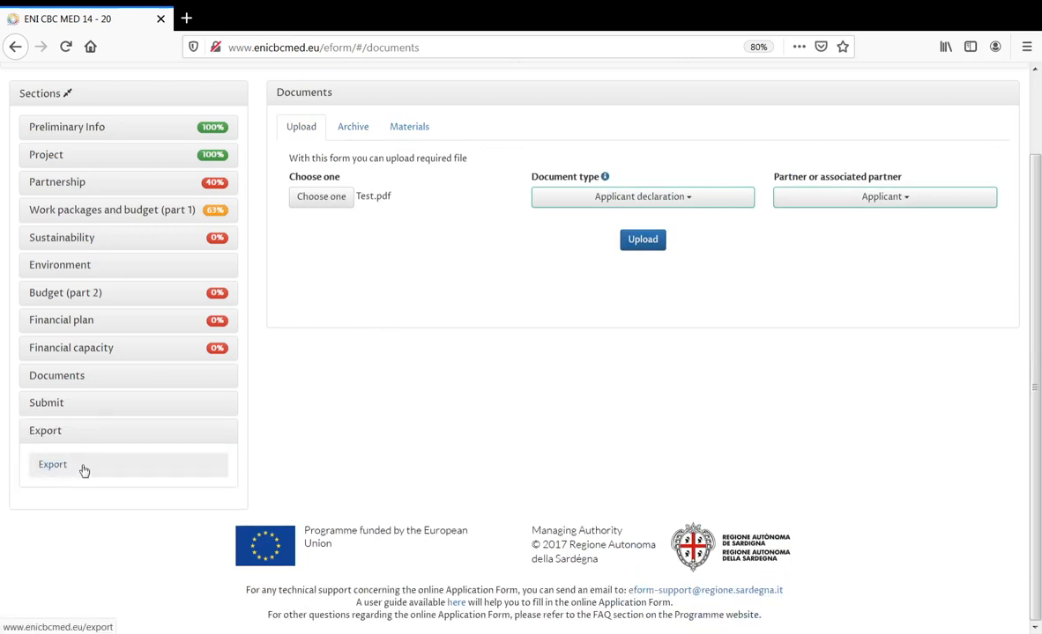
- Open the Export page and highlight its doc and pdf form and xls budget options
{"action": "left_click", "coordinate": [89, 468]}
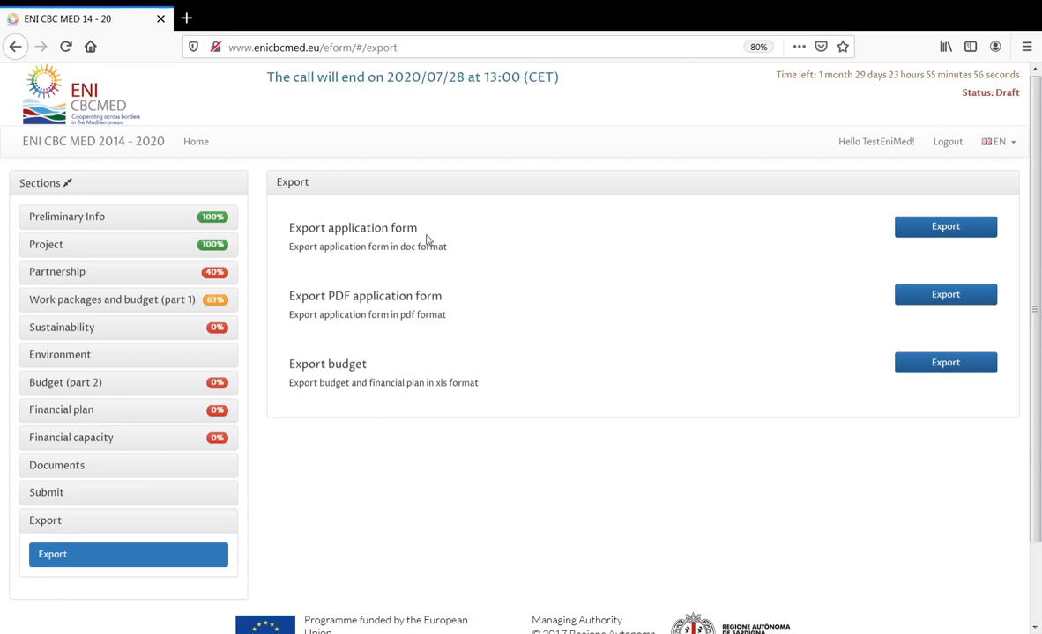
{"action": "left_click_drag", "start_coordinate": [288, 228], "coordinate": [441, 234]}
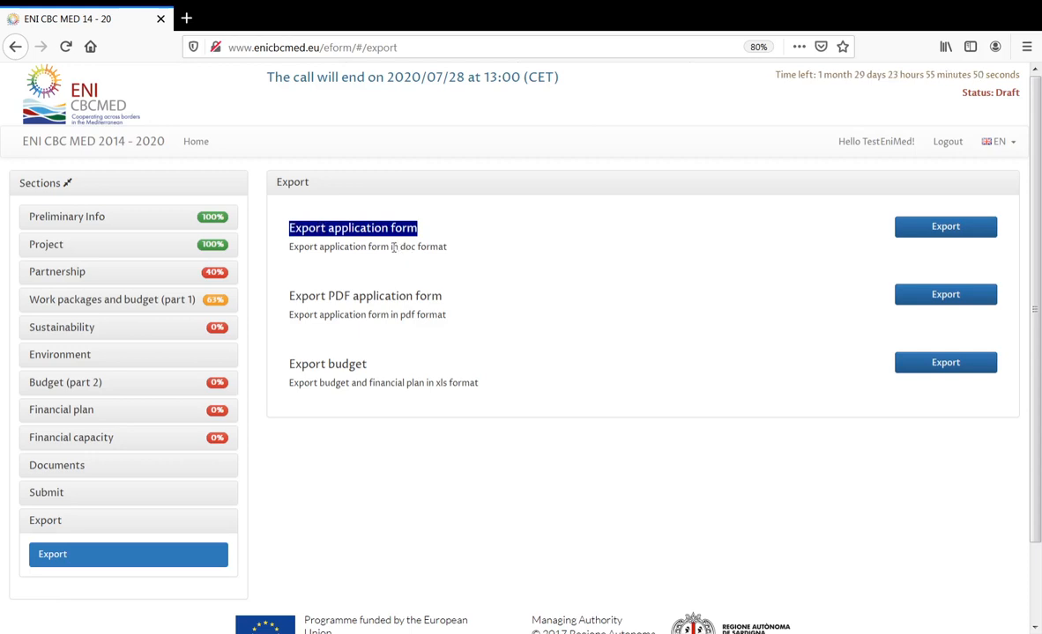
{"action": "left_click_drag", "start_coordinate": [392, 248], "coordinate": [443, 247]}
{"action": "left_click_drag", "start_coordinate": [446, 248], "coordinate": [450, 253]}
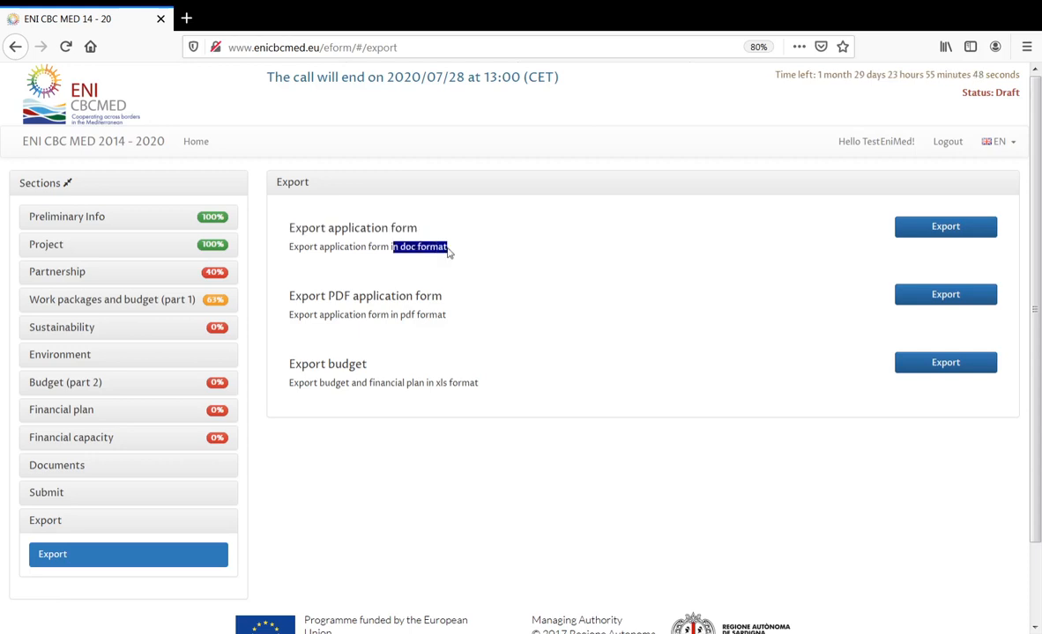
{"action": "left_click", "coordinate": [449, 253]}
{"action": "left_click_drag", "start_coordinate": [450, 254], "coordinate": [405, 253]}
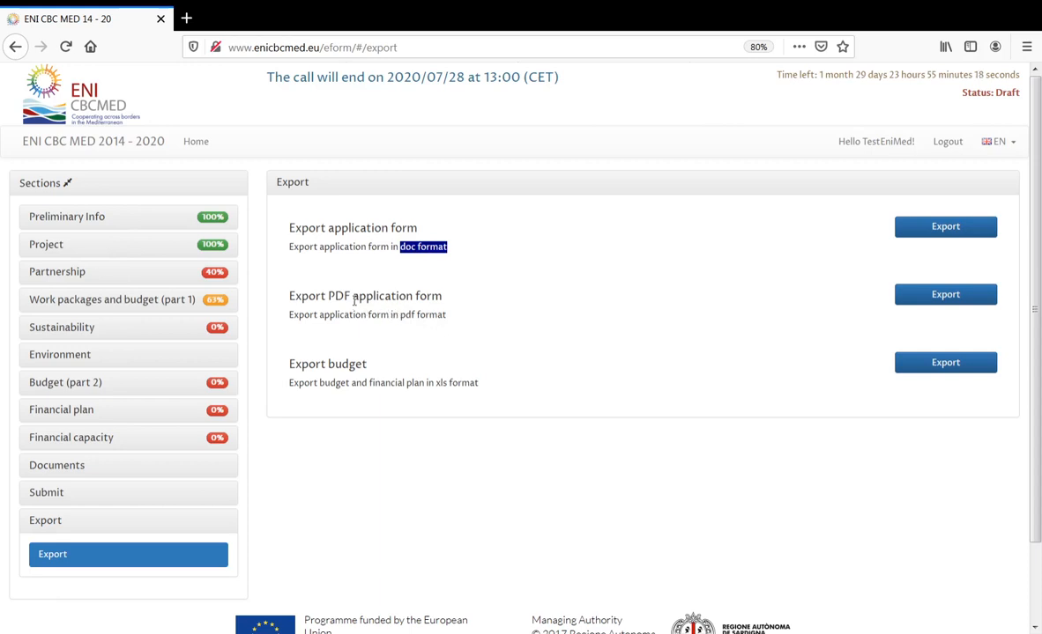
{"action": "left_click_drag", "start_coordinate": [328, 297], "coordinate": [443, 297]}
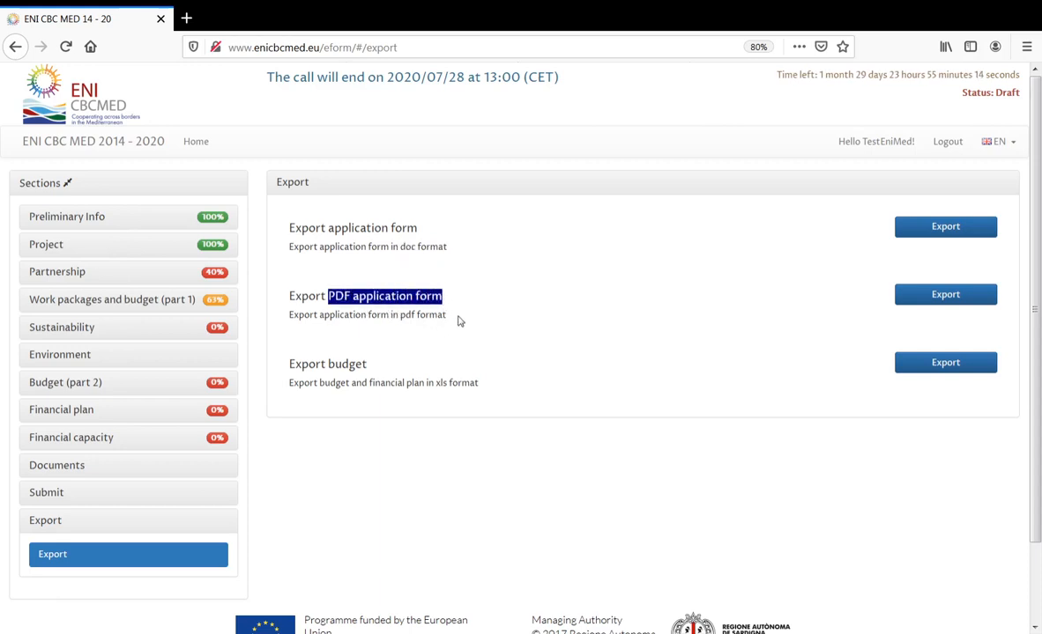
{"action": "left_click", "coordinate": [329, 370]}
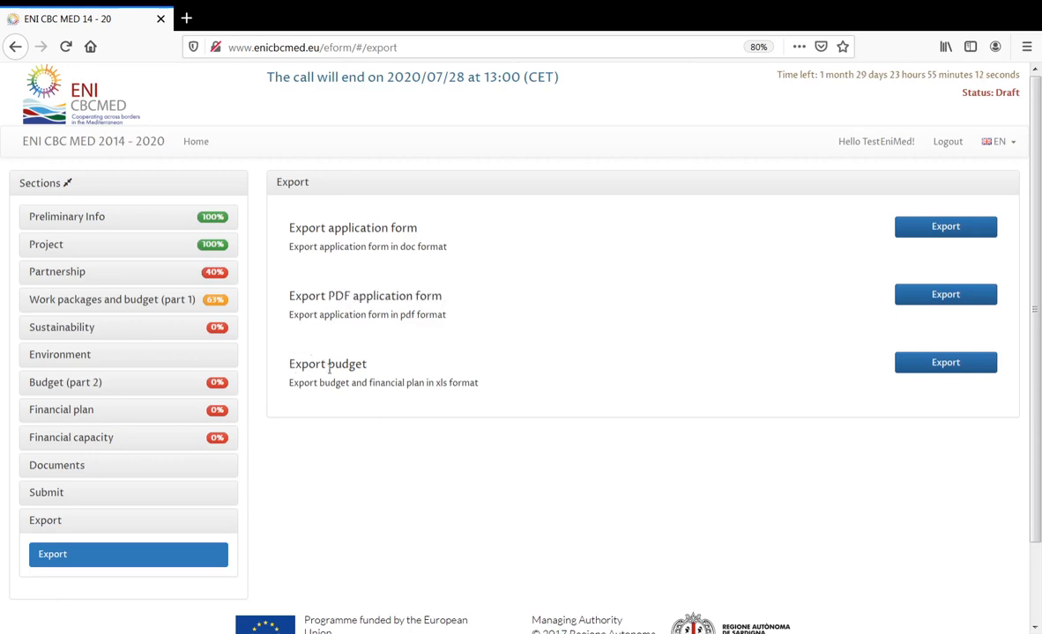
{"action": "left_click_drag", "start_coordinate": [332, 370], "coordinate": [368, 366]}
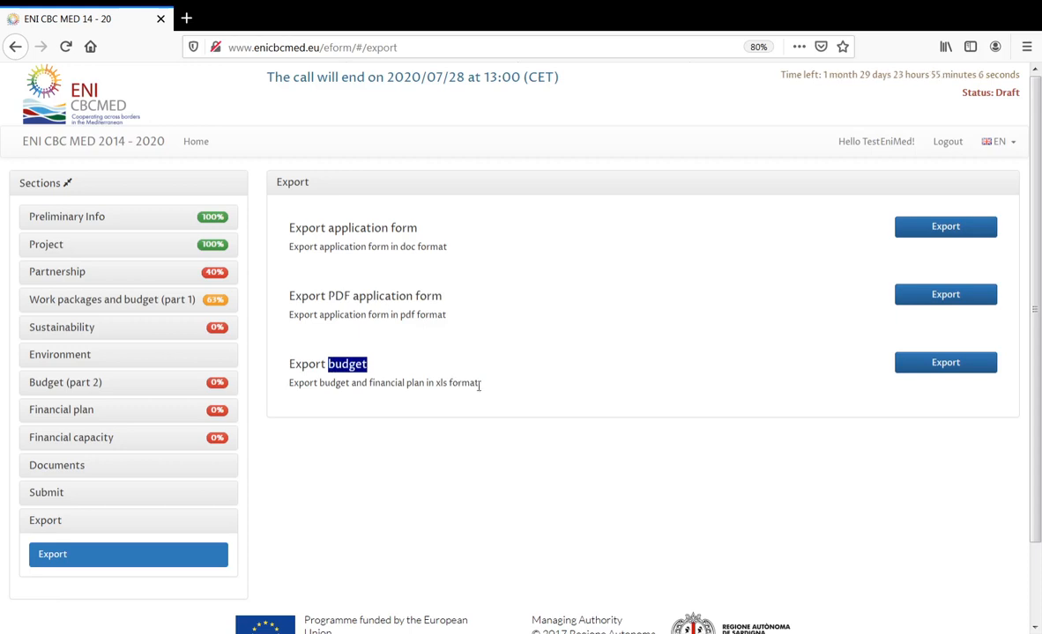
{"action": "left_click_drag", "start_coordinate": [481, 385], "coordinate": [436, 384]}
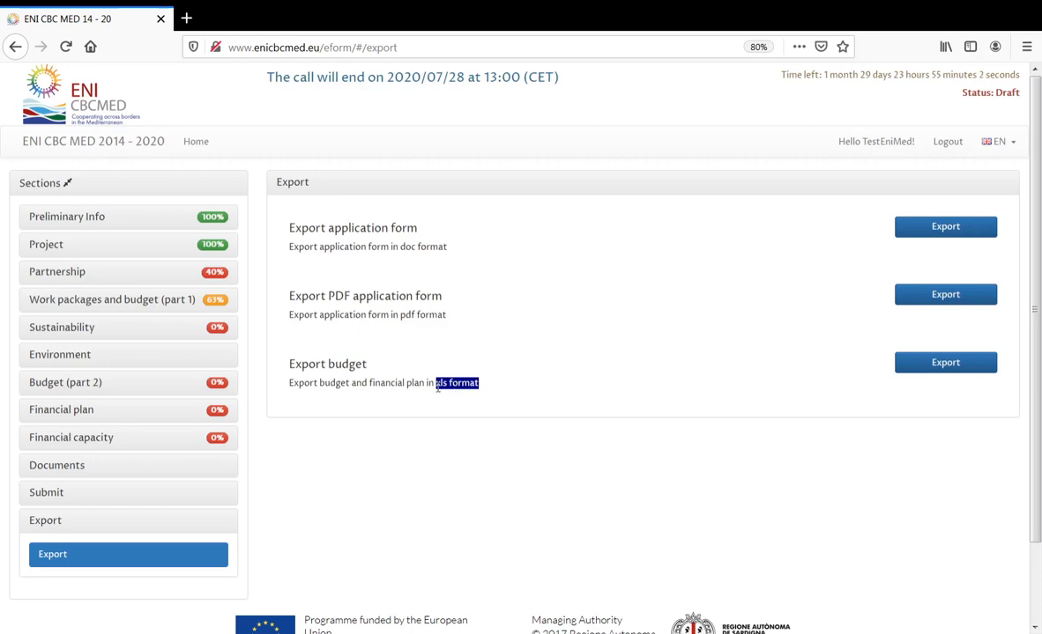
{"action": "left_click", "coordinate": [520, 388]}
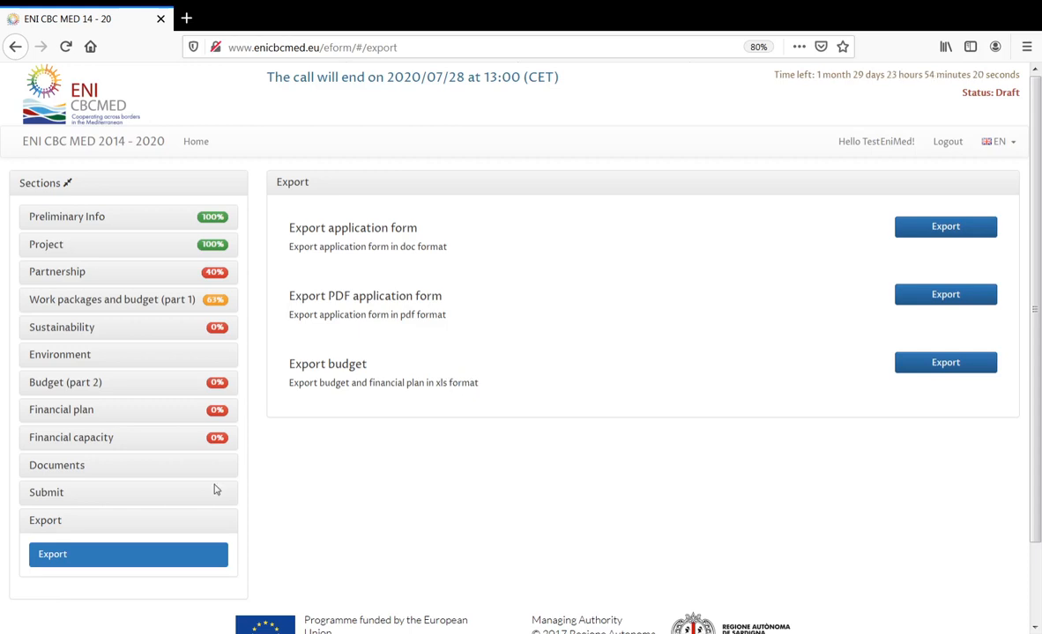
- Open Validate and Submit, run Validate, and expand the General errors
{"action": "left_click", "coordinate": [60, 494]}
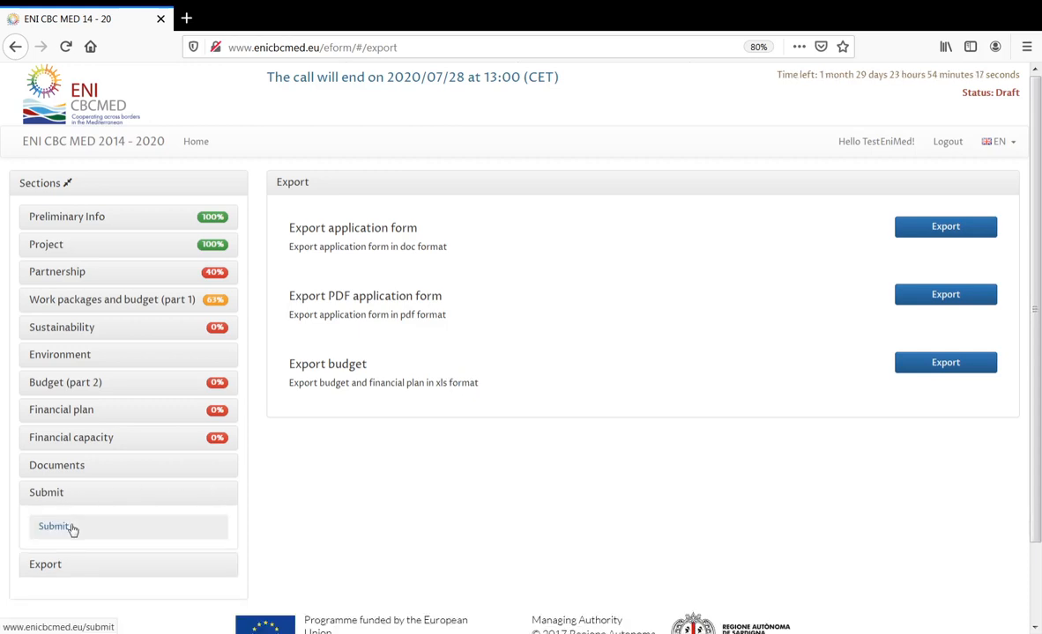
{"action": "left_click", "coordinate": [55, 526]}
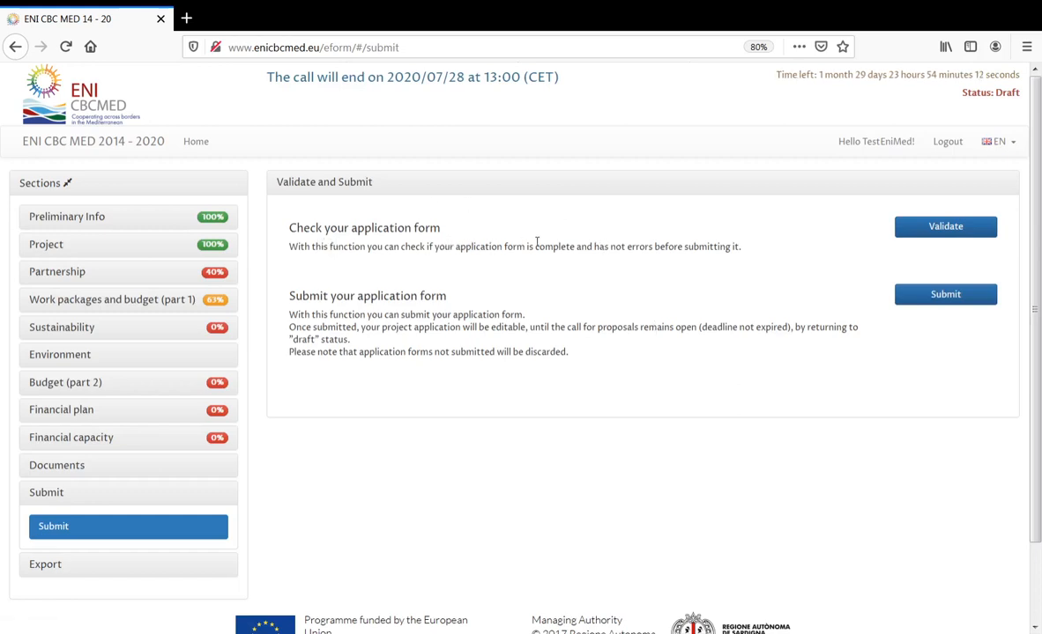
{"action": "left_click", "coordinate": [948, 230]}
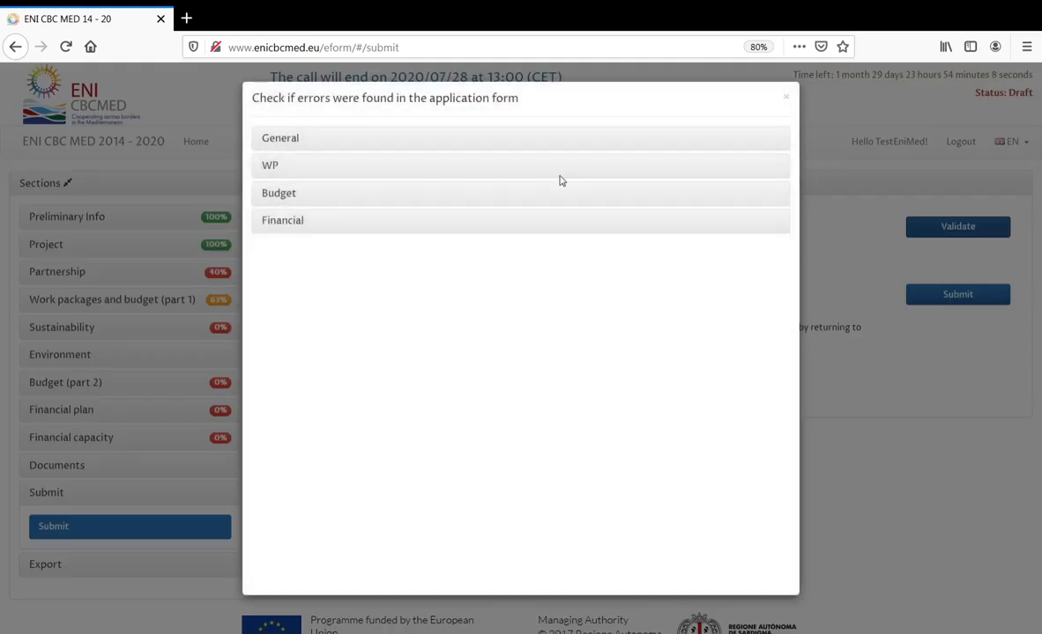
{"action": "left_click", "coordinate": [280, 141]}
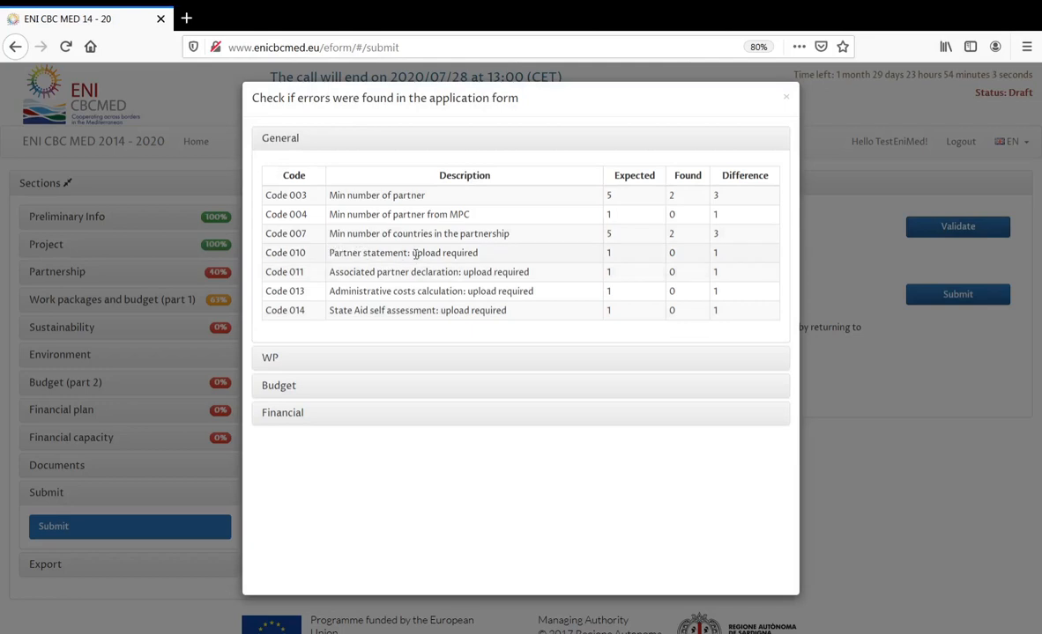
- Review the Code 010 and 011 upload-required errors, then collapse and close the results
{"action": "left_click_drag", "start_coordinate": [412, 254], "coordinate": [533, 277]}
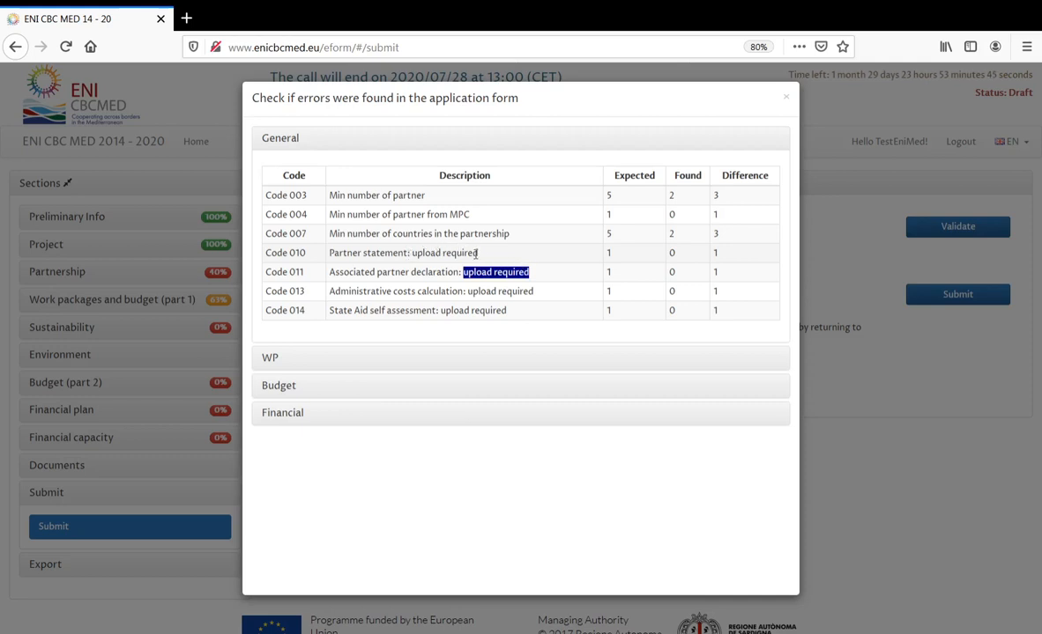
{"action": "double_click", "coordinate": [381, 253]}
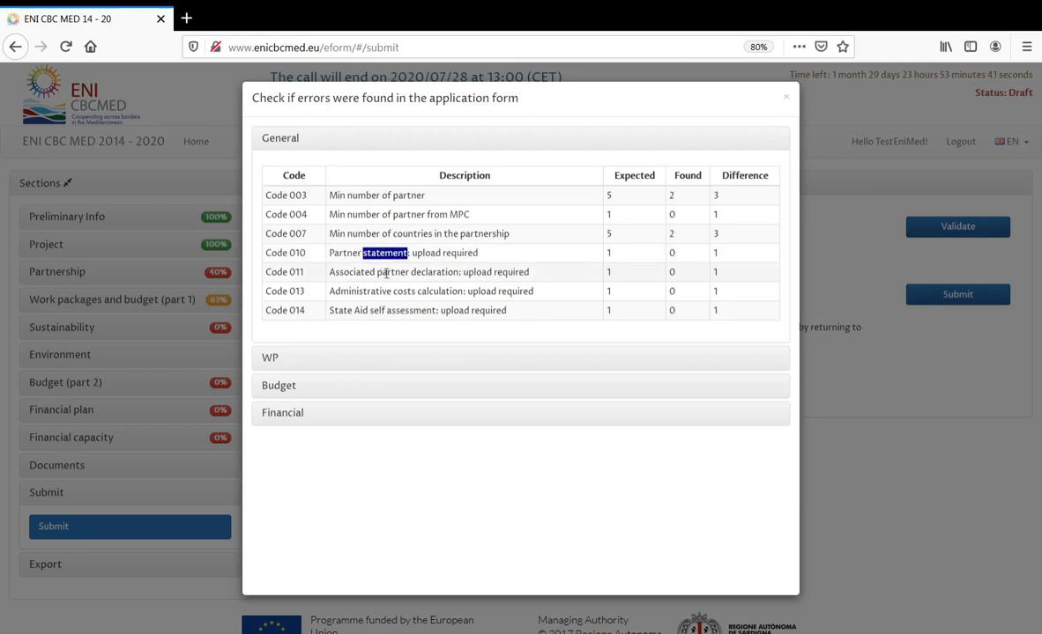
{"action": "double_click", "coordinate": [607, 254]}
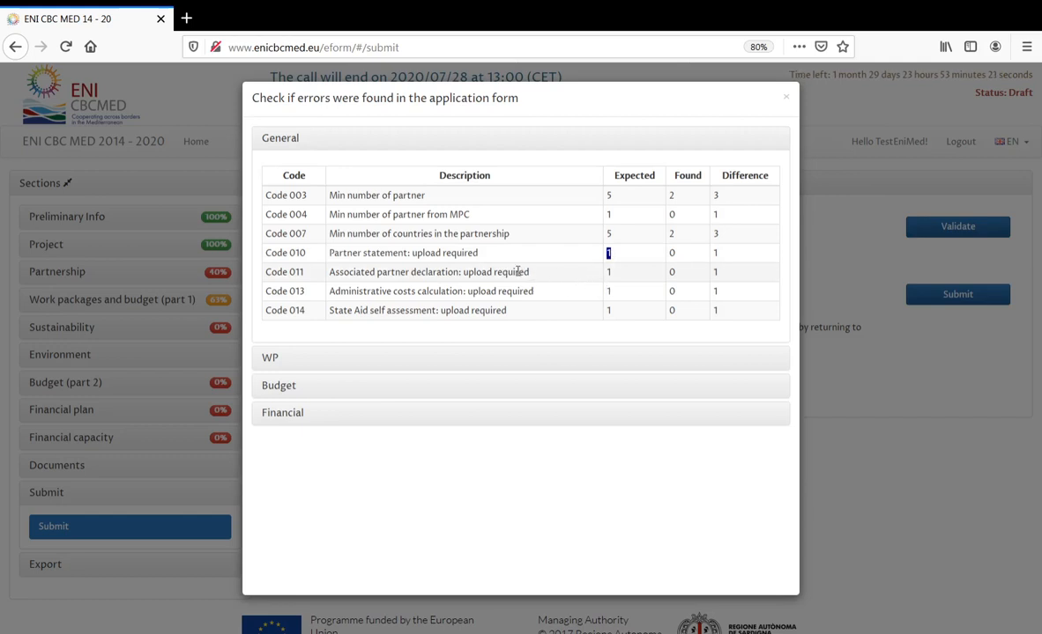
{"action": "left_click", "coordinate": [615, 279]}
{"action": "double_click", "coordinate": [610, 275]}
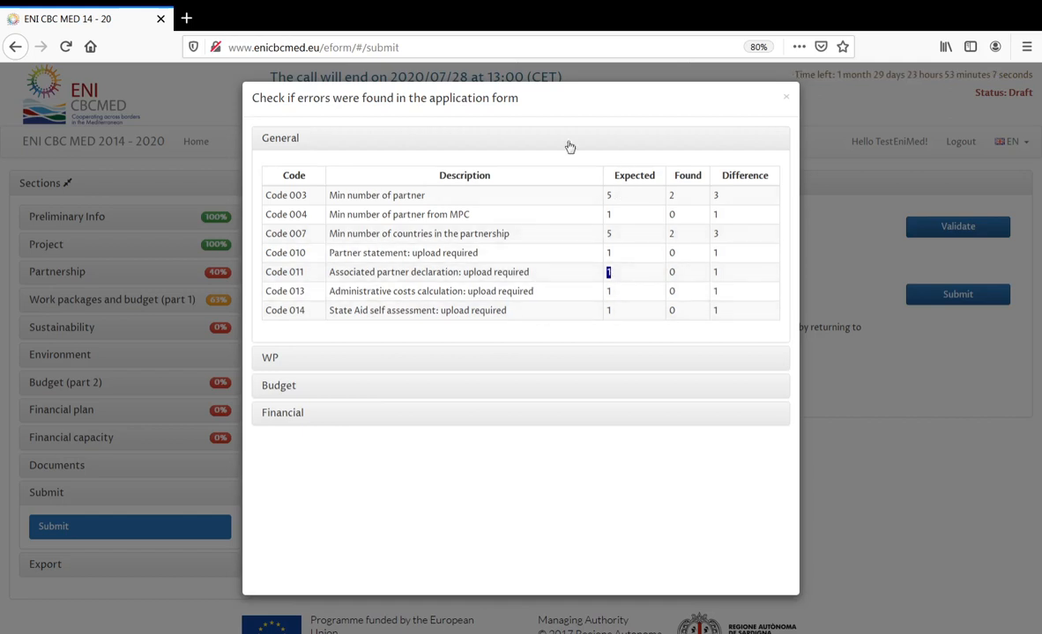
{"action": "left_click", "coordinate": [296, 144]}
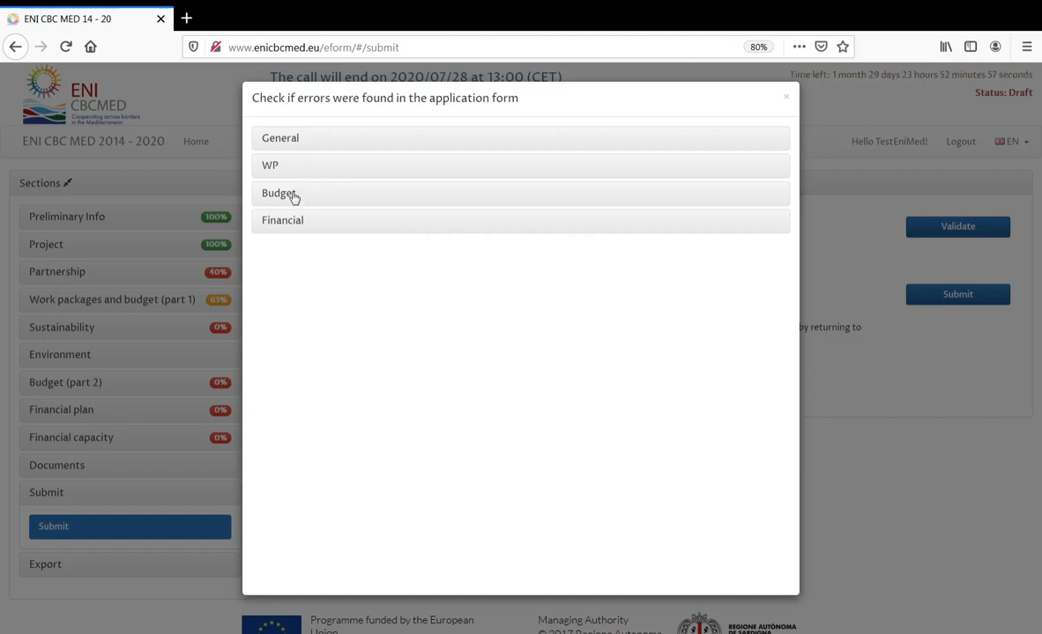
{"action": "left_click", "coordinate": [785, 98]}
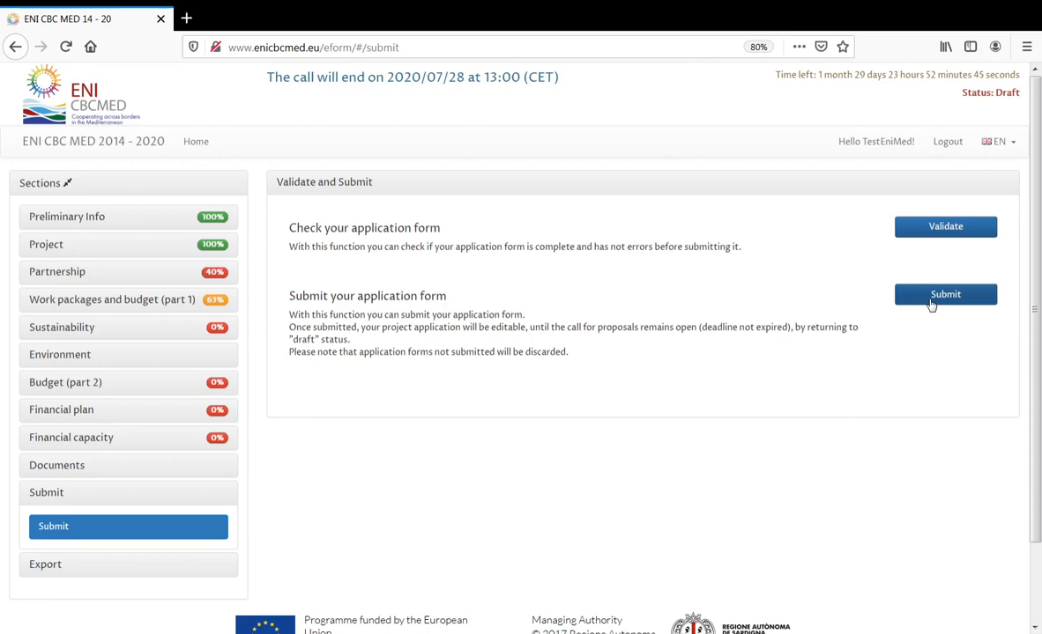
{"action": "left_click", "coordinate": [932, 300]}
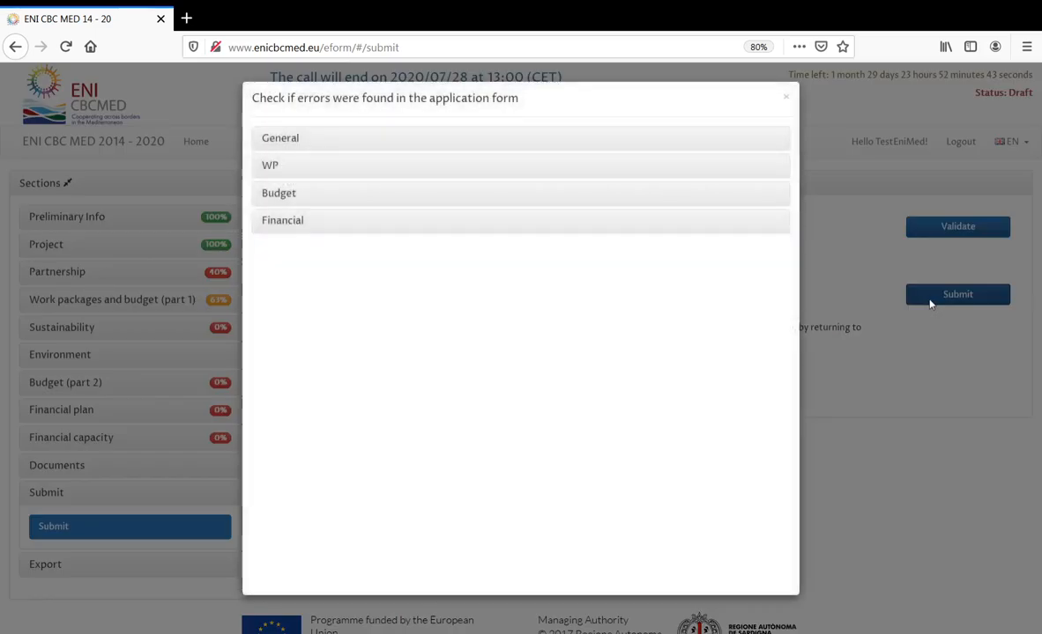
{"action": "left_click_drag", "start_coordinate": [259, 98], "coordinate": [373, 98]}
{"action": "left_click", "coordinate": [298, 139]}
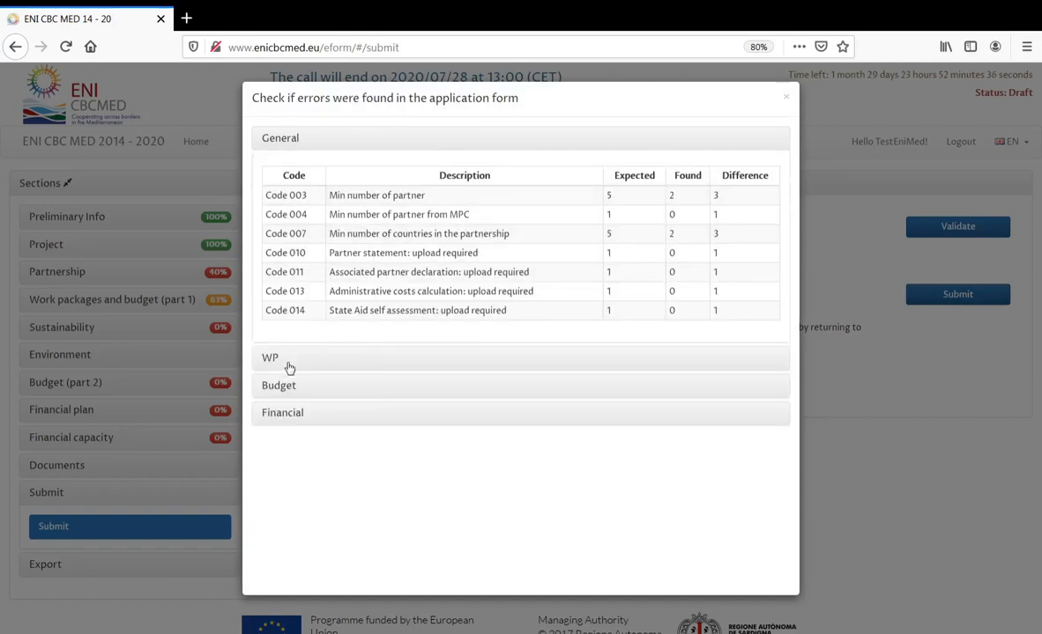
{"action": "left_click", "coordinate": [282, 141]}
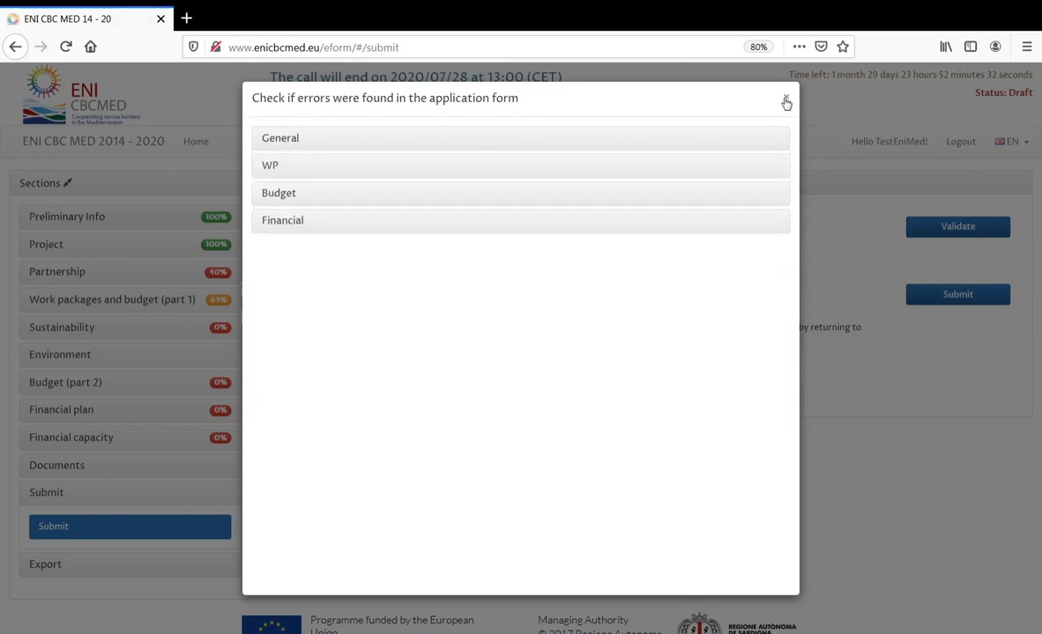
{"action": "left_click", "coordinate": [786, 100]}
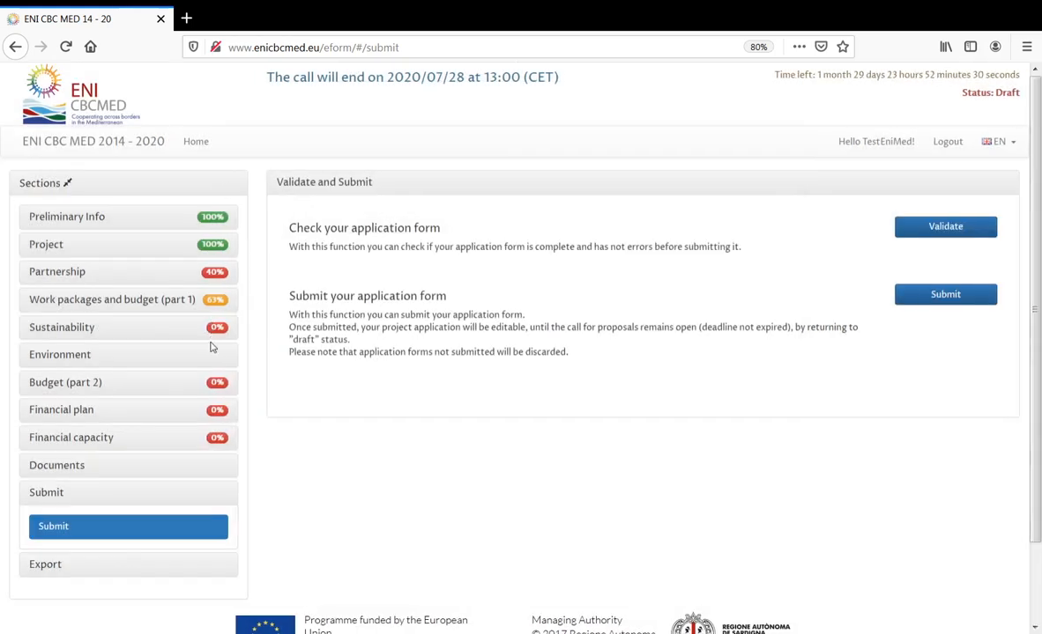
{"action": "left_click", "coordinate": [946, 227]}
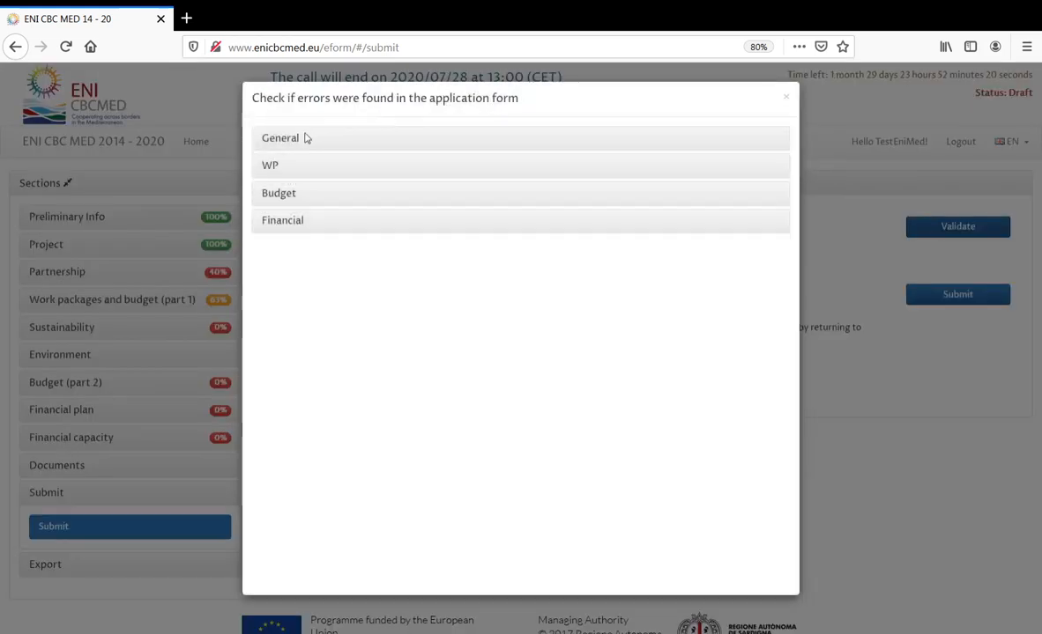
{"action": "left_click", "coordinate": [281, 222]}
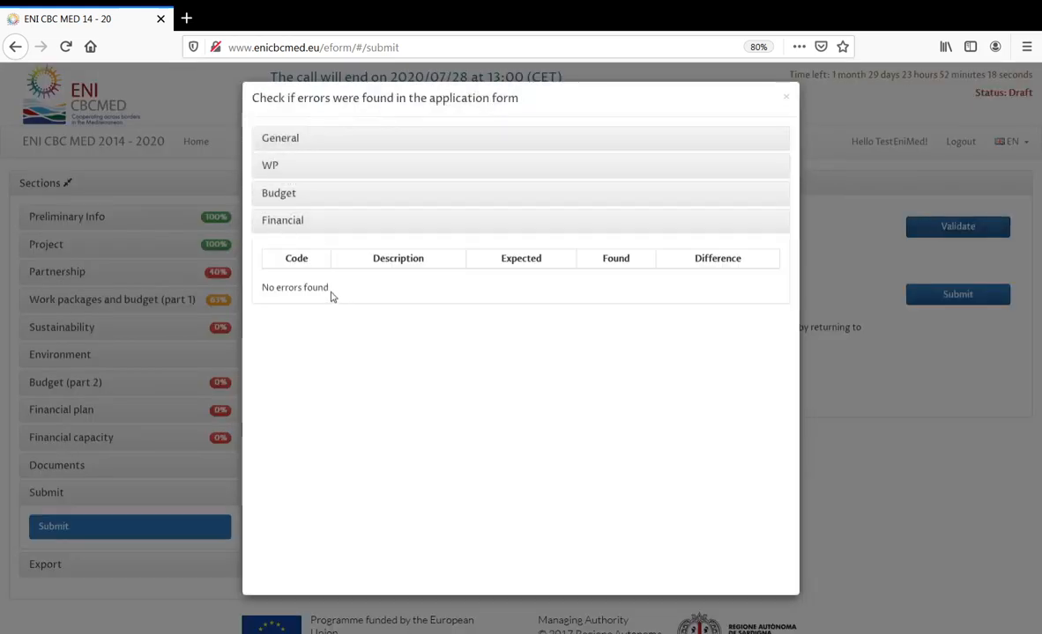
{"action": "left_click_drag", "start_coordinate": [330, 290], "coordinate": [262, 289]}
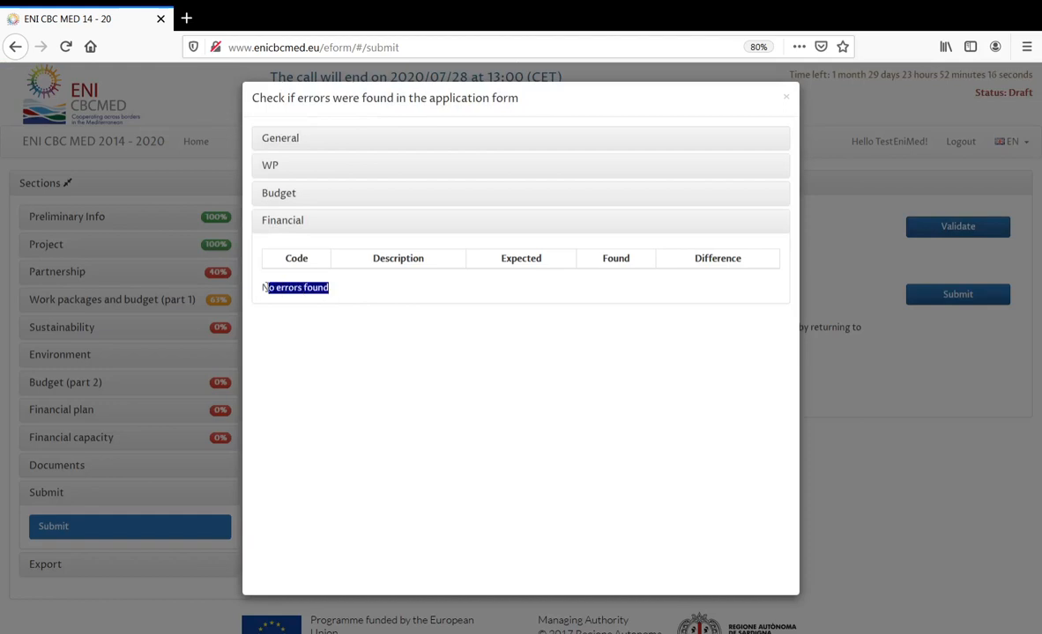
{"action": "left_click", "coordinate": [278, 202]}
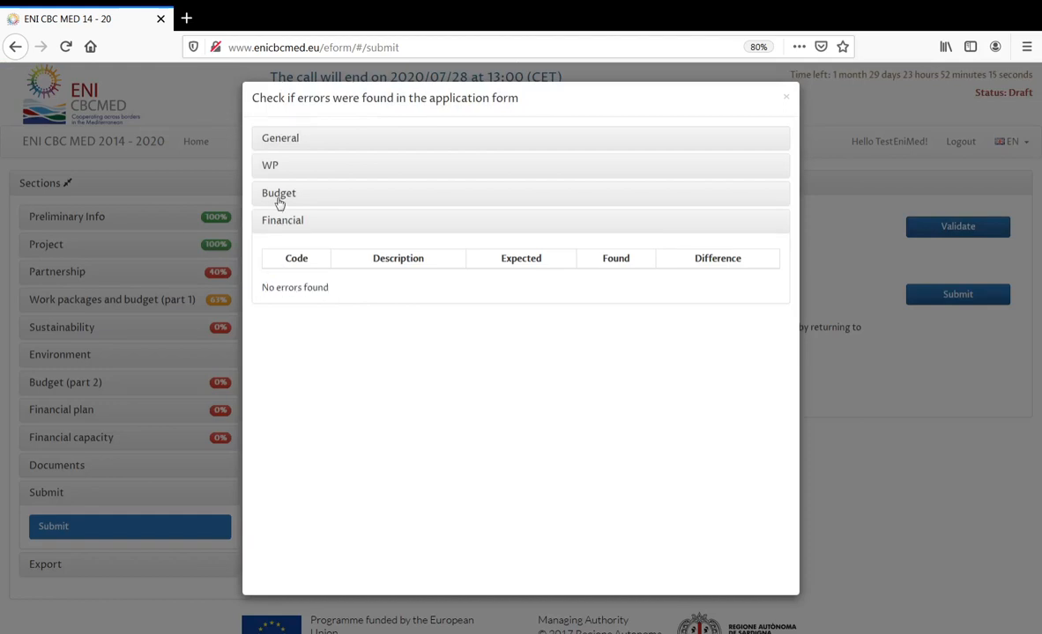
{"action": "left_click", "coordinate": [298, 144]}
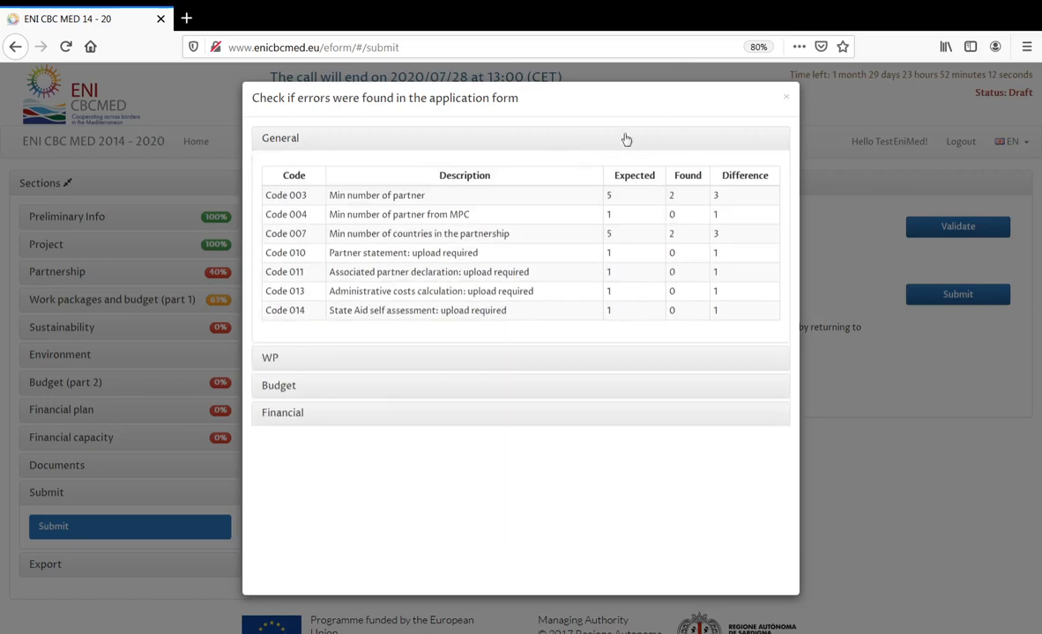
{"action": "left_click", "coordinate": [787, 101]}
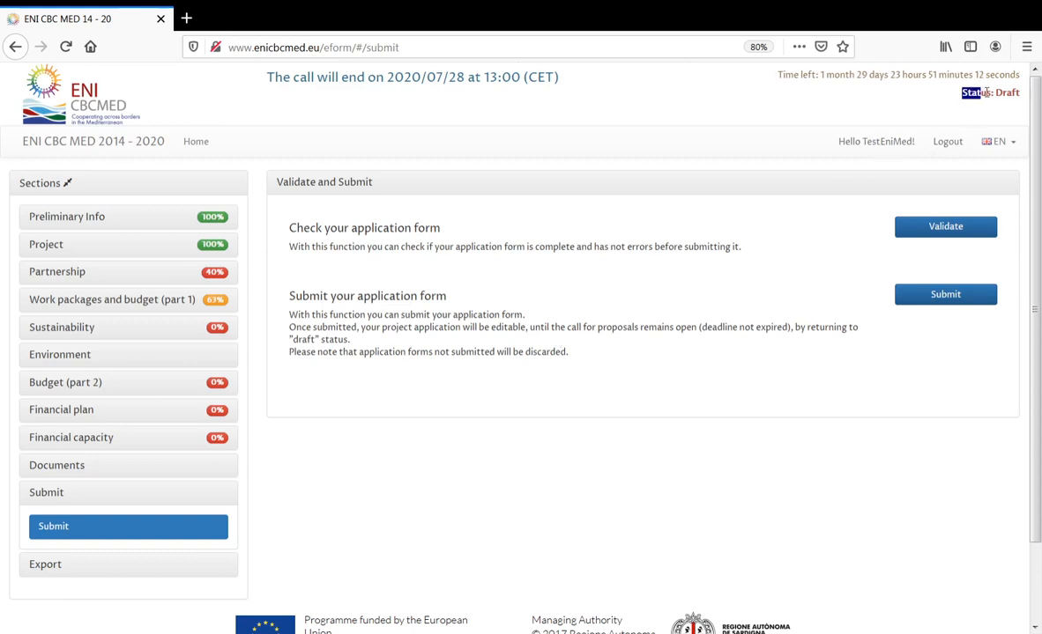
{"action": "triple_click", "coordinate": [1020, 95]}
{"action": "left_click", "coordinate": [1020, 95]}
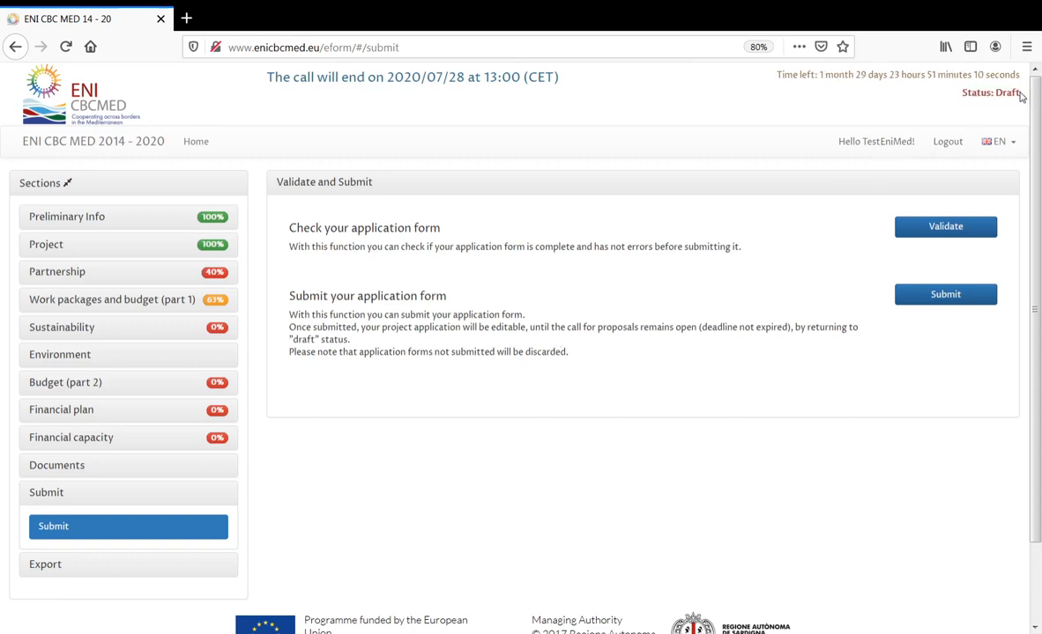
{"action": "triple_click", "coordinate": [1020, 95]}
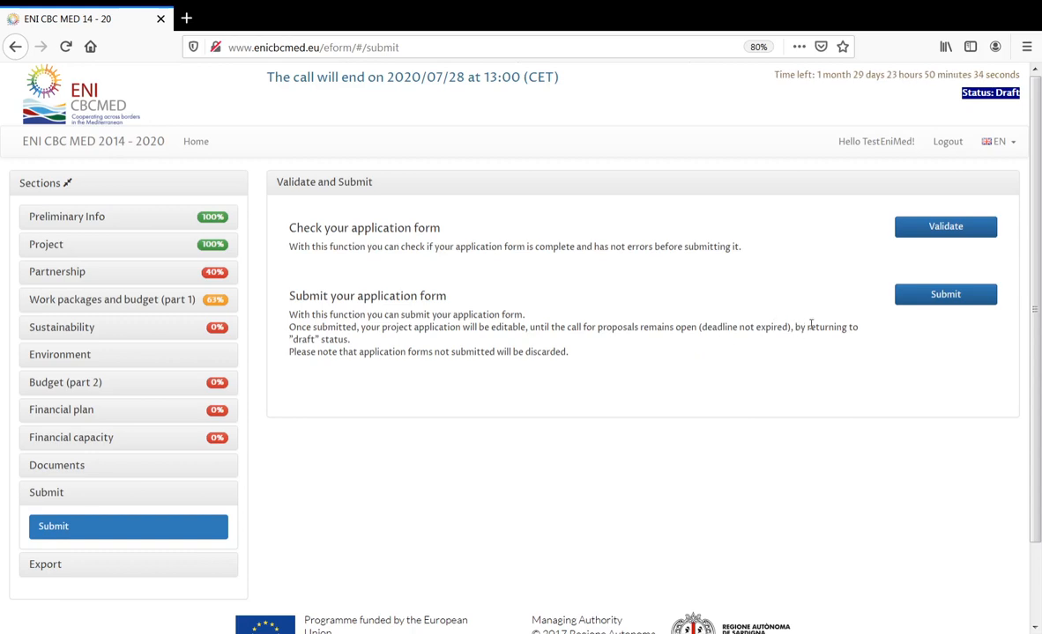
{"action": "left_click_drag", "start_coordinate": [815, 326], "coordinate": [357, 344]}
{"action": "left_click", "coordinate": [859, 367]}
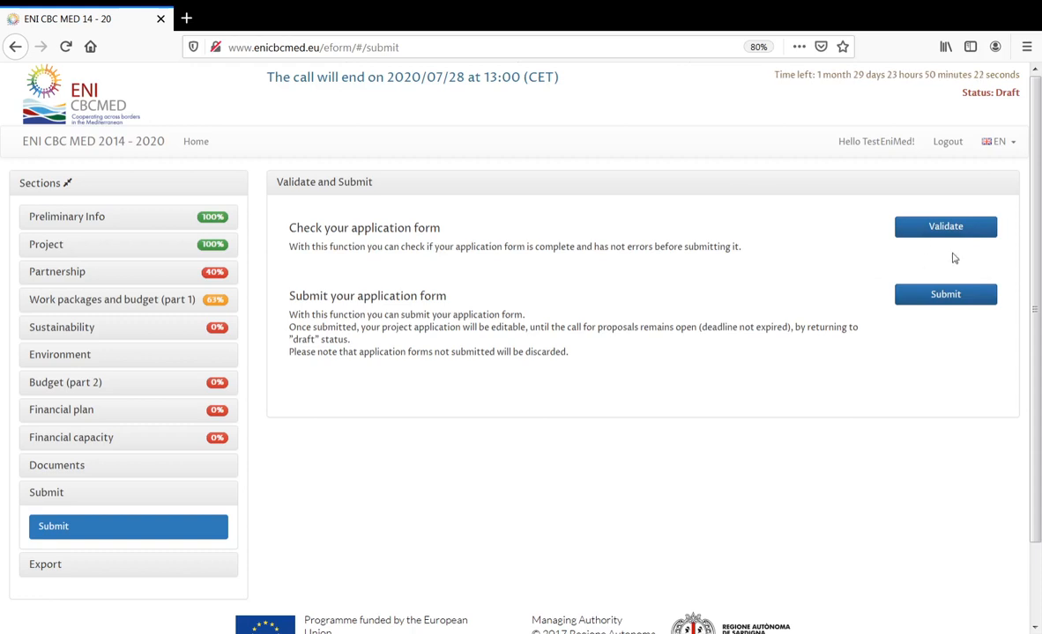
{"action": "scroll", "coordinate": [1039, 462], "scroll_direction": "down", "scroll_amount": 2}
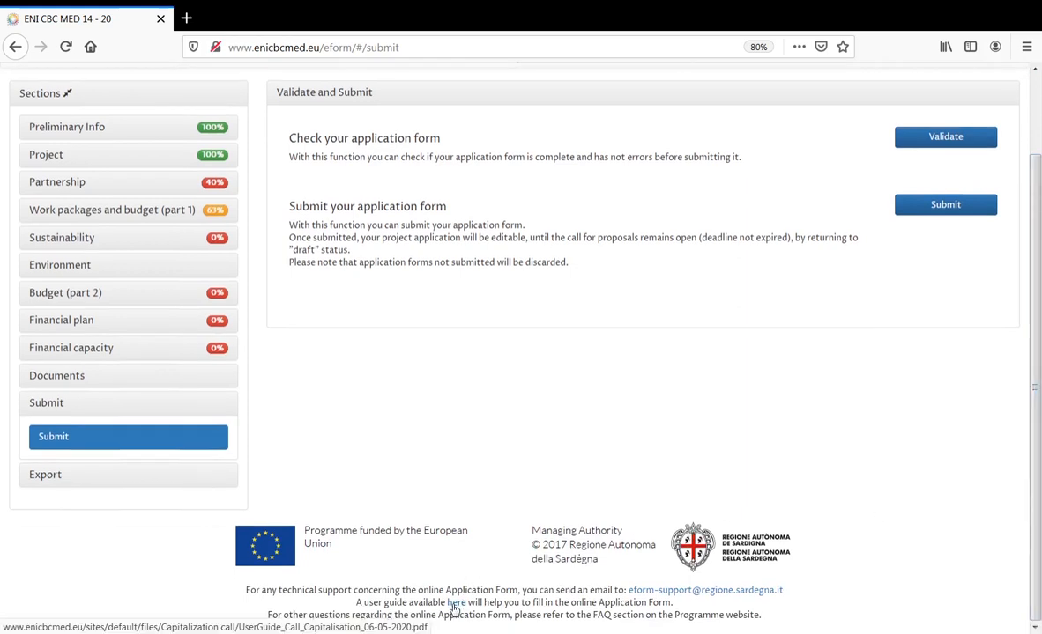
{"action": "scroll", "coordinate": [760, 277], "scroll_direction": "up", "scroll_amount": 1}
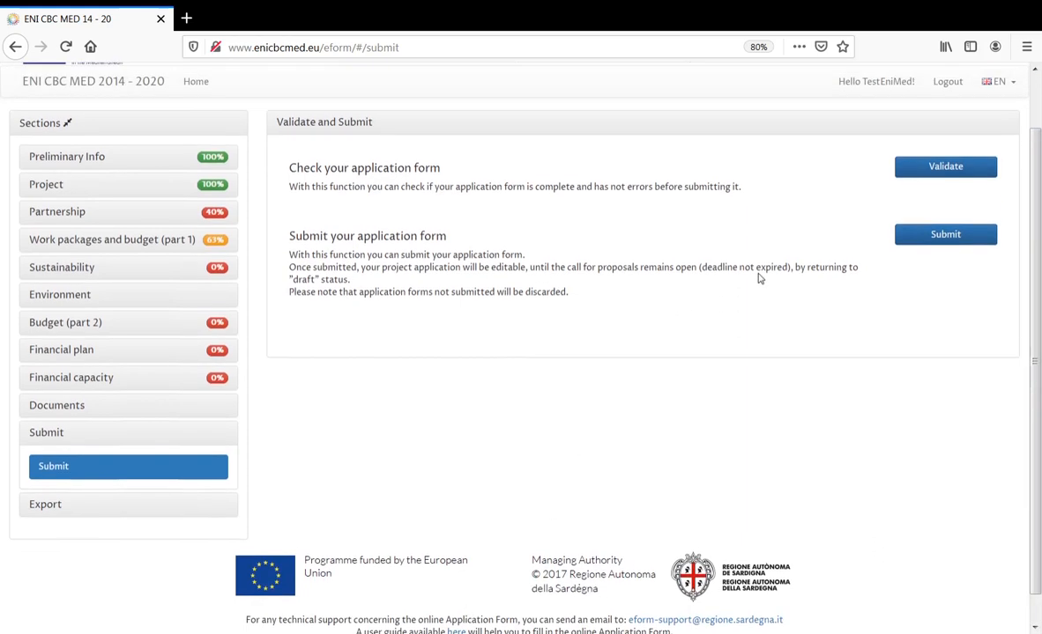
{"action": "scroll", "coordinate": [754, 293], "scroll_direction": "up", "scroll_amount": 1}
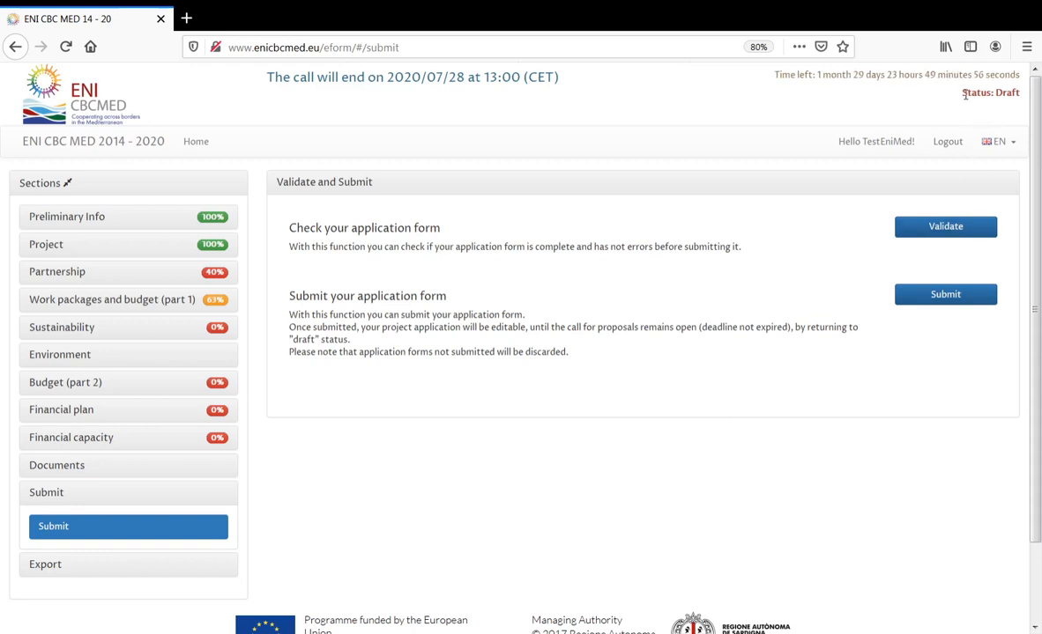
{"action": "left_click_drag", "start_coordinate": [962, 93], "coordinate": [1020, 95]}
{"action": "left_click", "coordinate": [1021, 94]}
{"action": "triple_click", "coordinate": [1020, 93]}
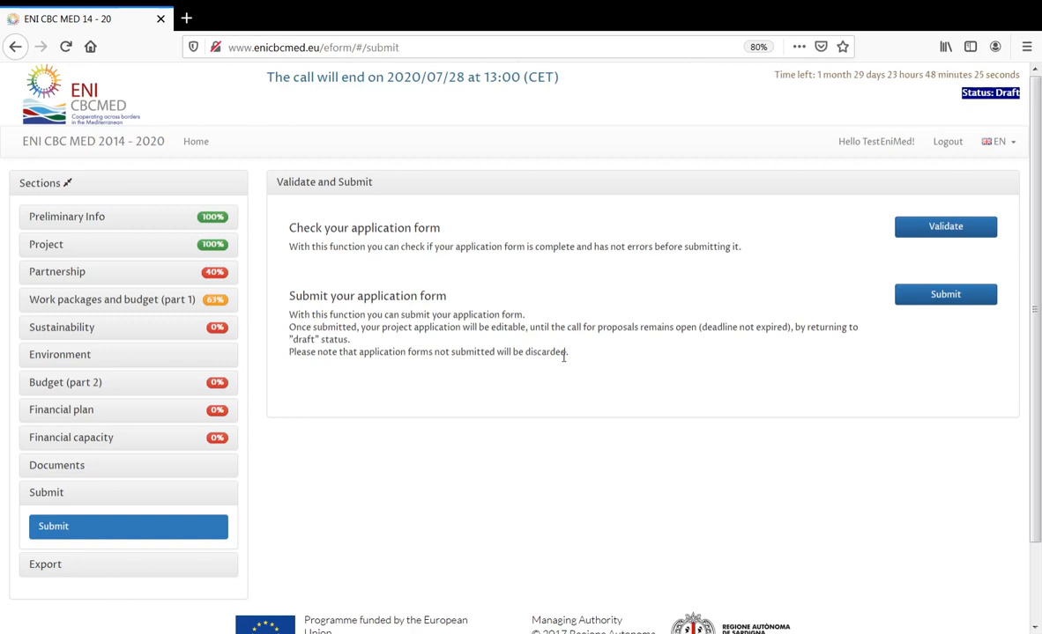
{"action": "scroll", "coordinate": [566, 365], "scroll_direction": "down", "scroll_amount": 2}
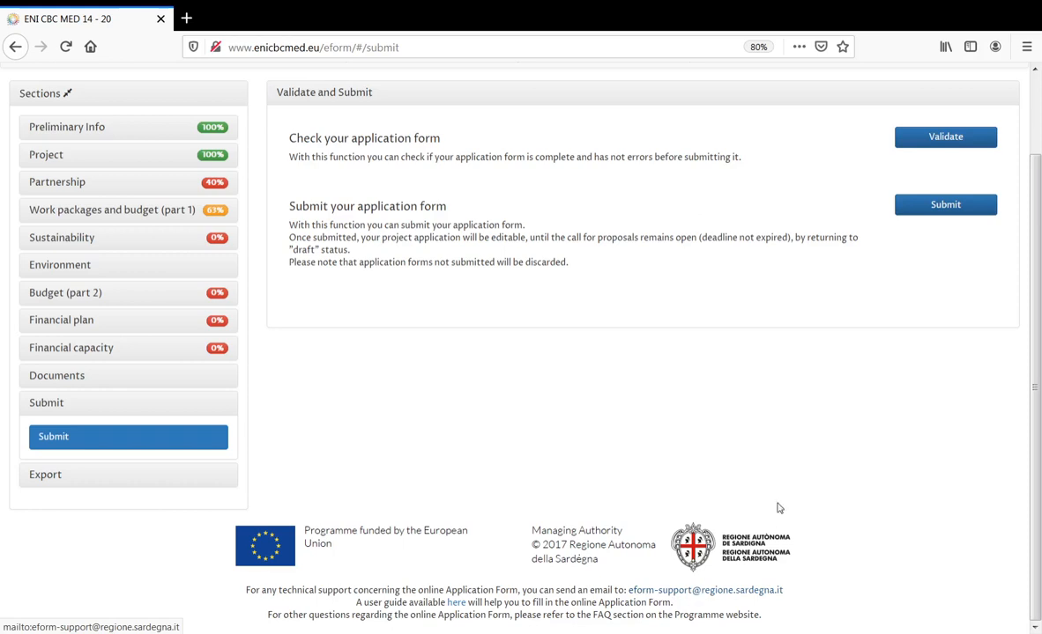
{"action": "scroll", "coordinate": [809, 474], "scroll_direction": "up", "scroll_amount": 2}
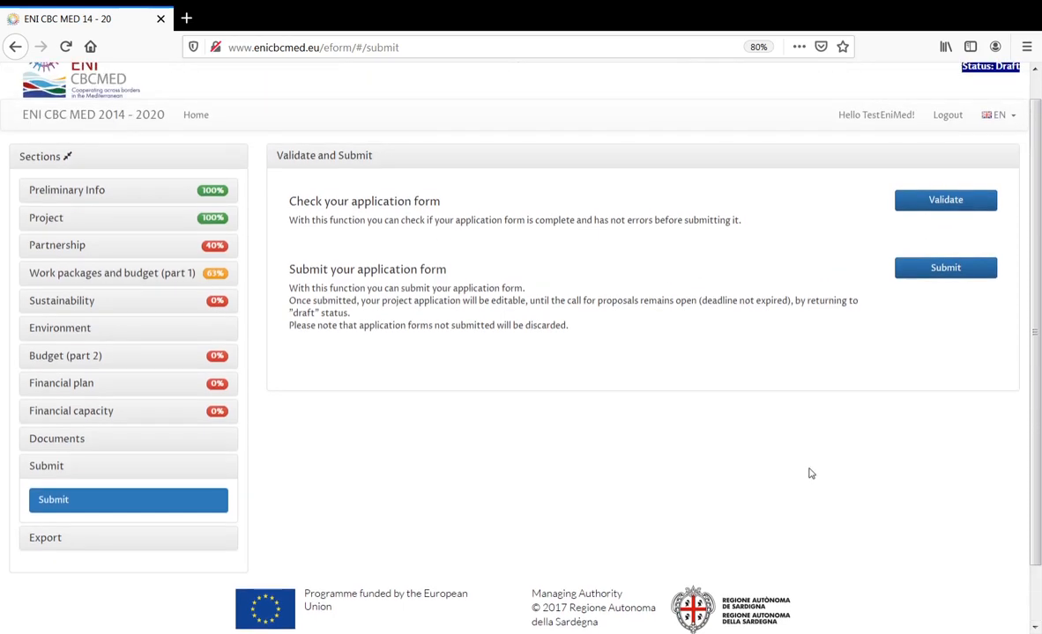
{"action": "scroll", "coordinate": [809, 474], "scroll_direction": "down", "scroll_amount": 2}
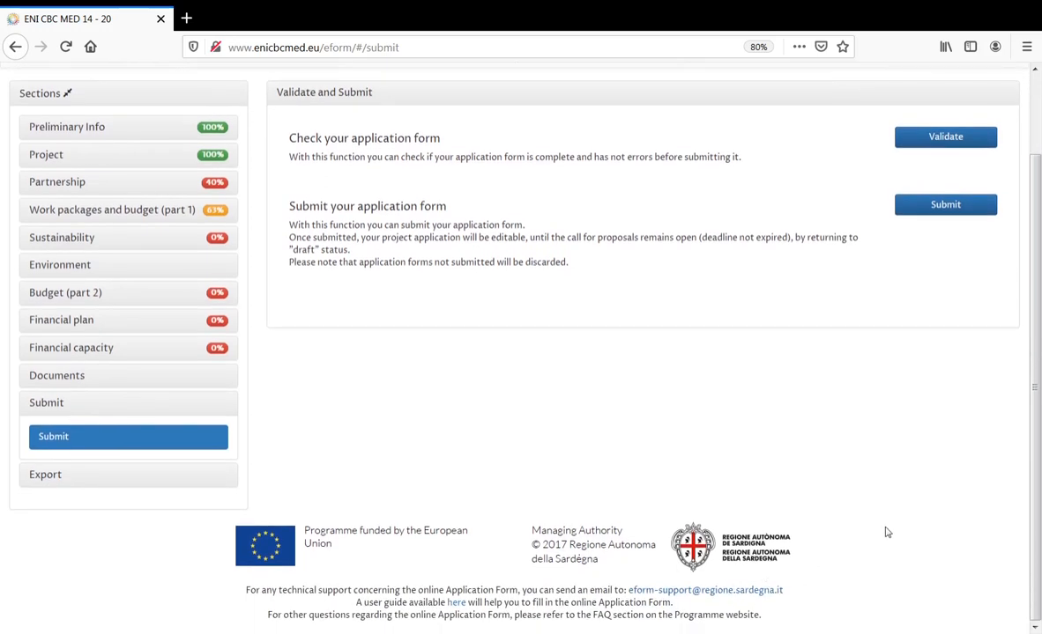
{"action": "scroll", "coordinate": [887, 533], "scroll_direction": "up", "scroll_amount": 2}
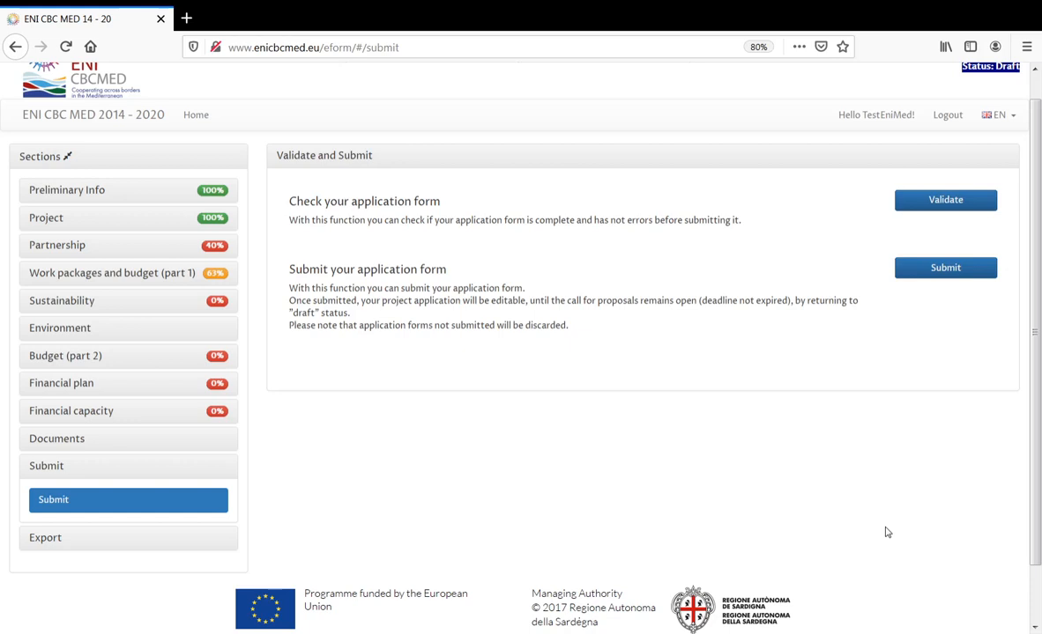
{"action": "scroll", "coordinate": [888, 533], "scroll_direction": "up", "scroll_amount": 1}
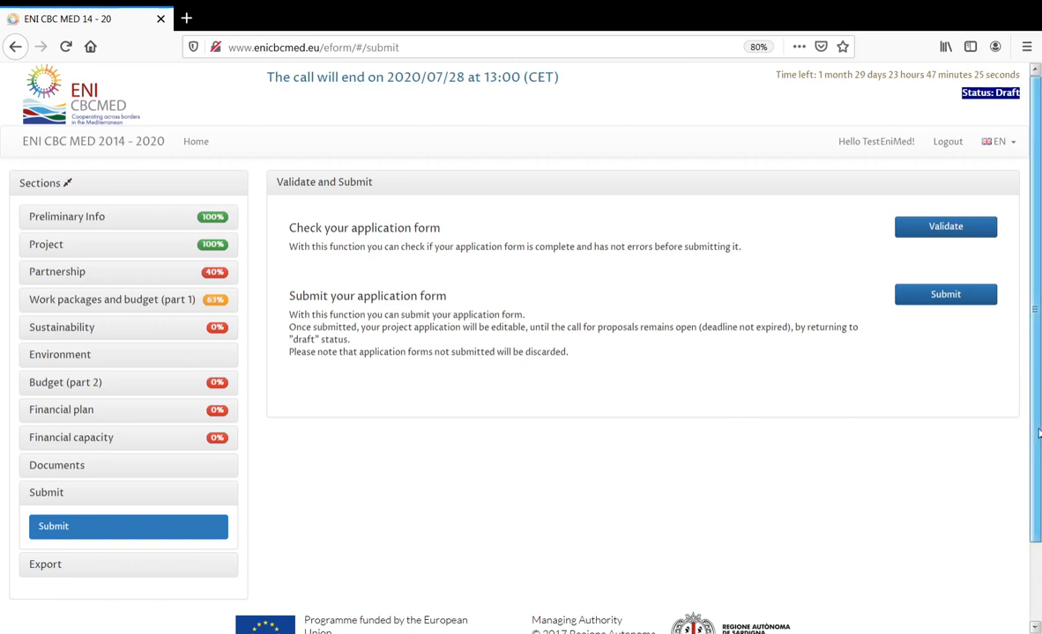
{"action": "scroll", "coordinate": [1038, 533], "scroll_direction": "down", "scroll_amount": 2}
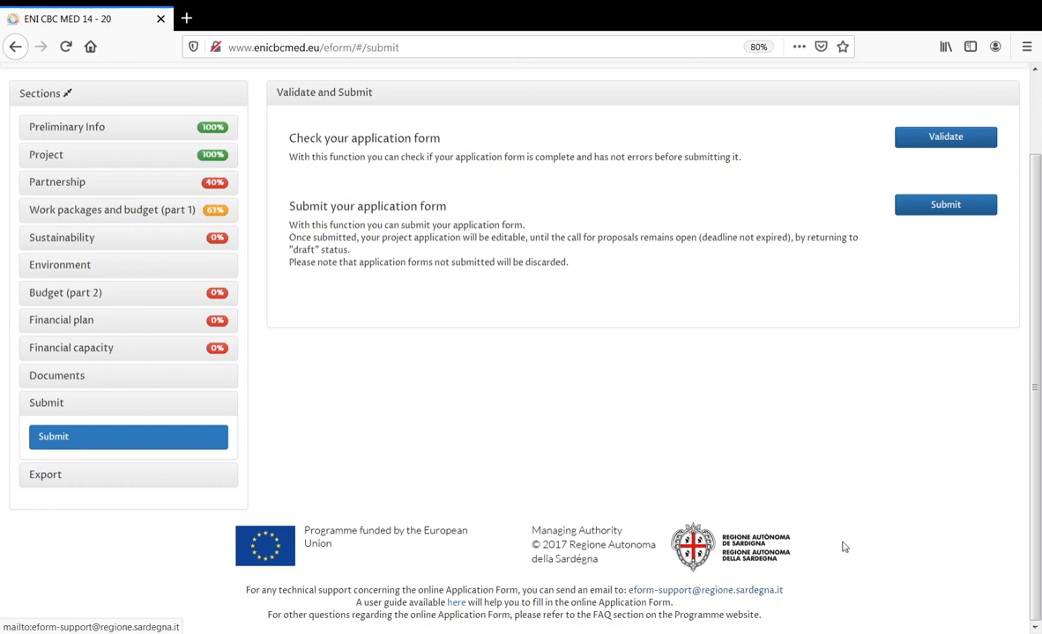
{"action": "left_click", "coordinate": [51, 402]}
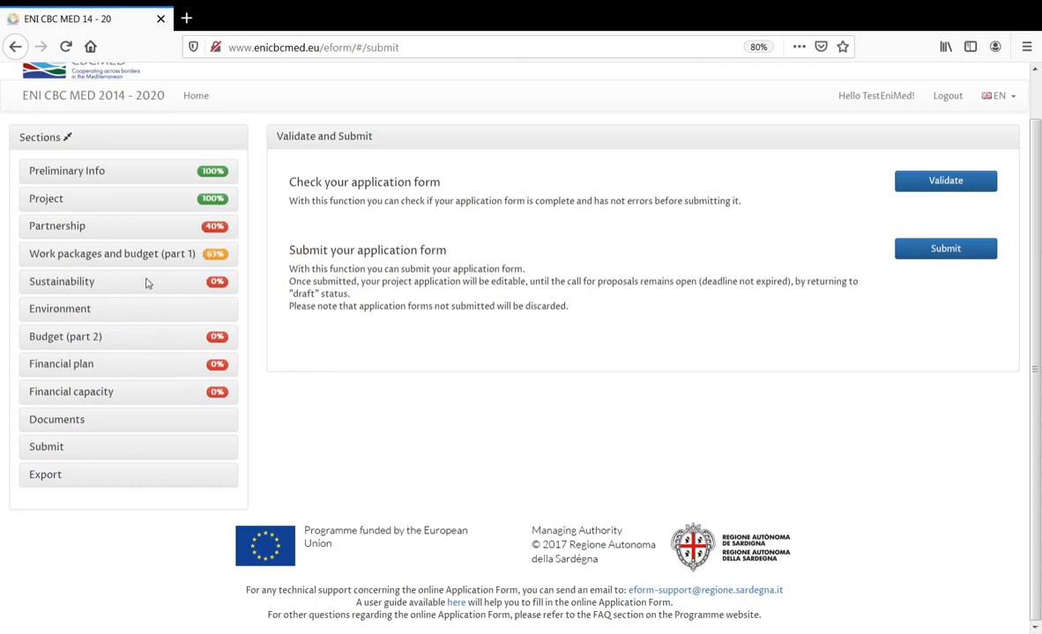
- Open WP1 Management under Work packages and budget (part 1) and show its WP Budget
{"action": "left_click", "coordinate": [113, 256]}
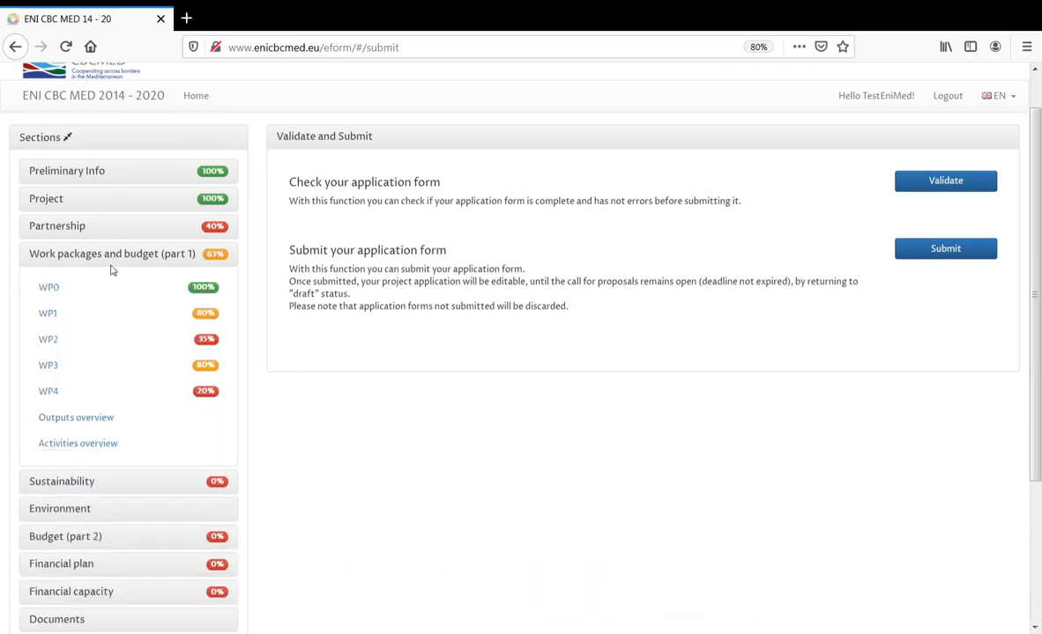
{"action": "left_click", "coordinate": [224, 315]}
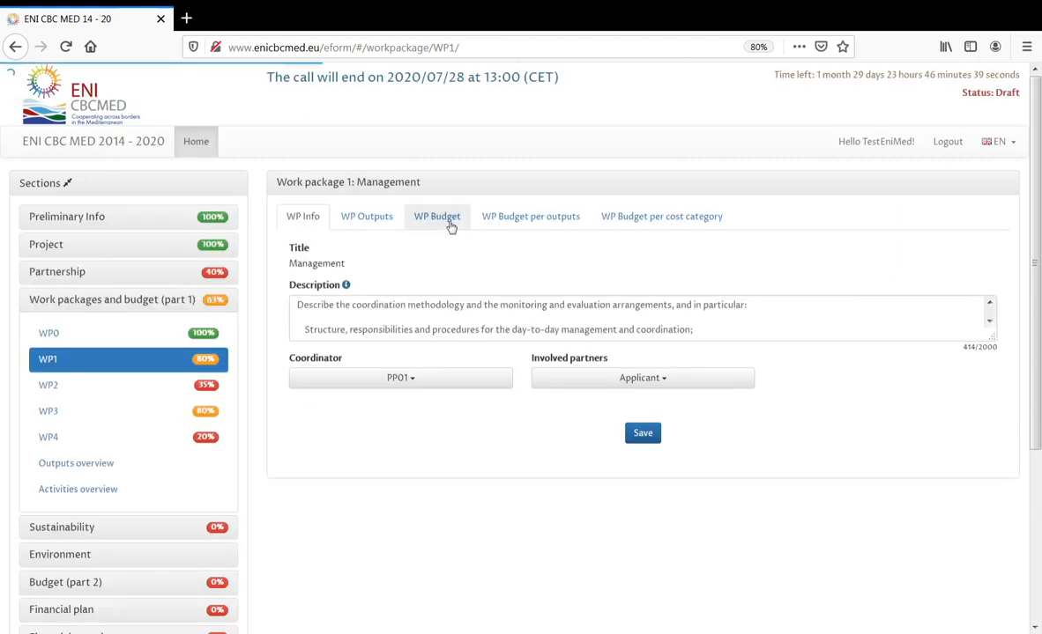
{"action": "left_click", "coordinate": [450, 226]}
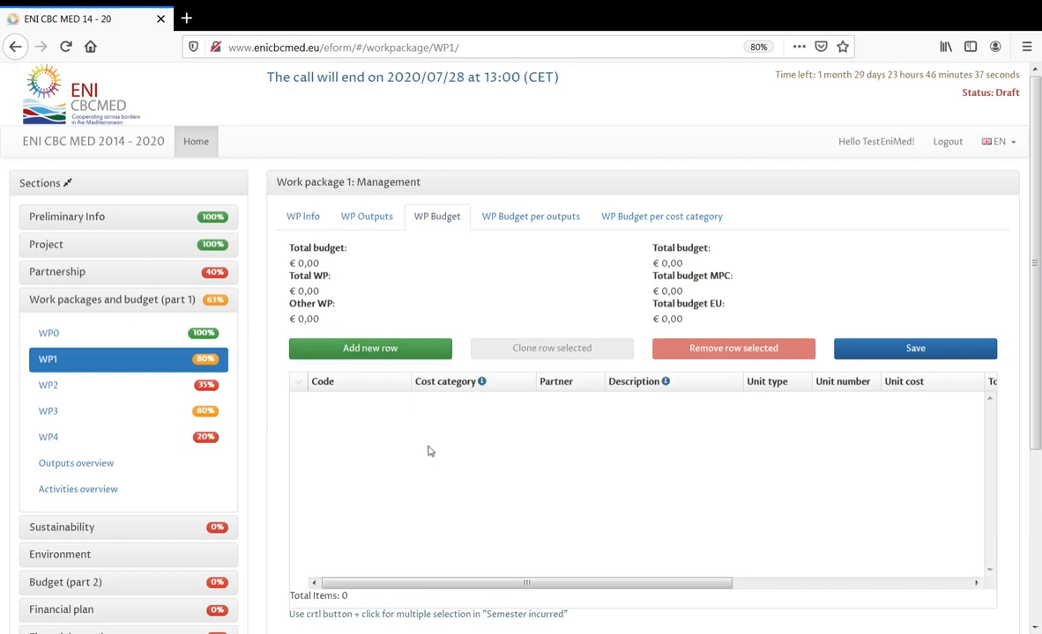
- Expand the Budget (part 2) and Preliminary Info sections in the form's section list
{"action": "scroll", "coordinate": [225, 290], "scroll_direction": "down", "scroll_amount": 3}
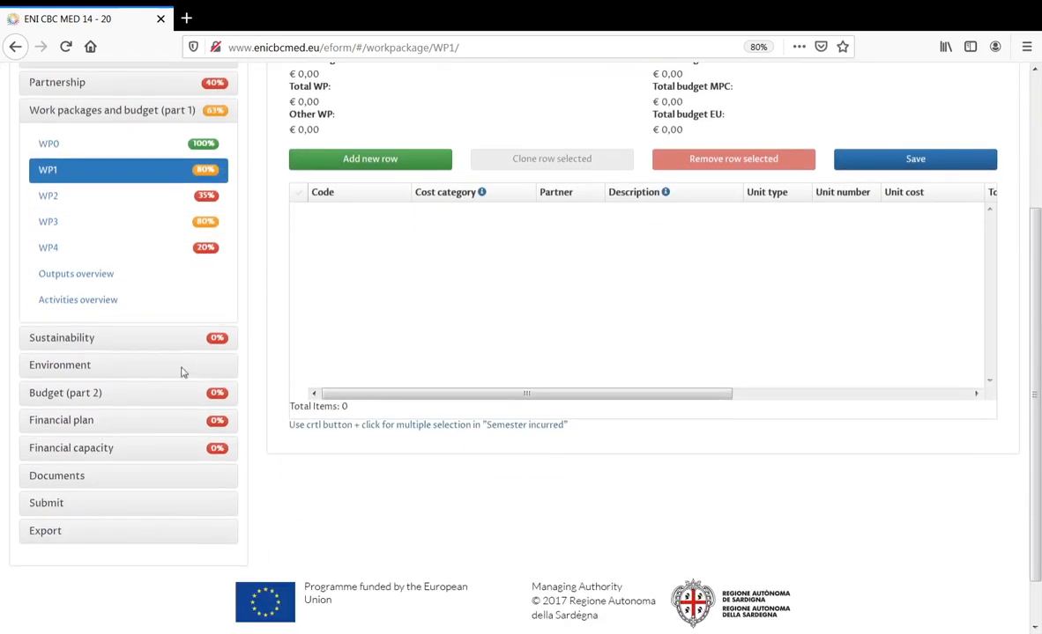
{"action": "left_click", "coordinate": [94, 394]}
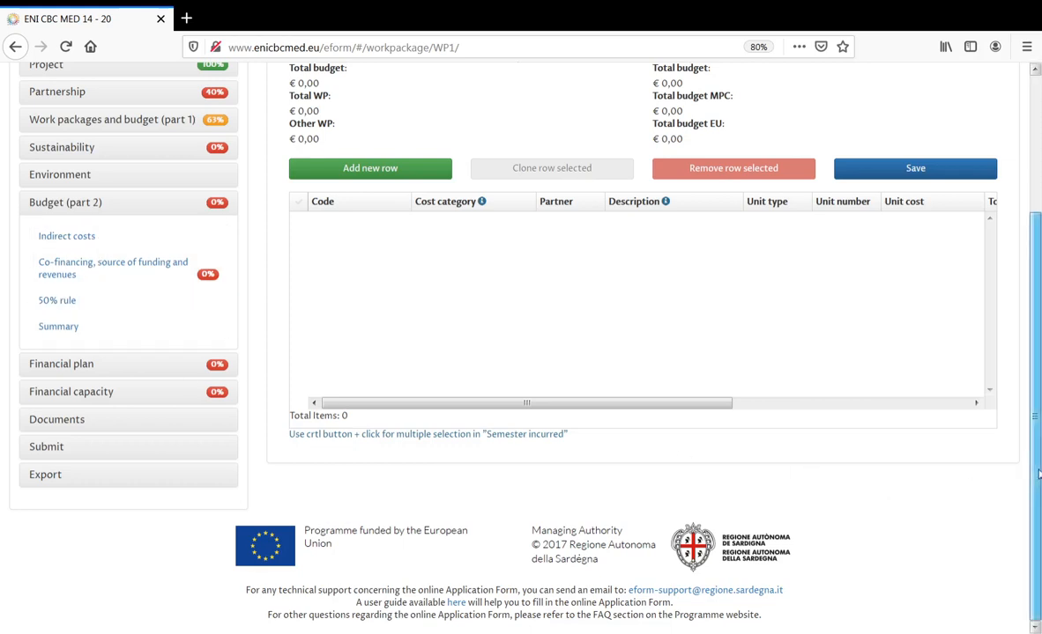
{"action": "scroll", "coordinate": [1035, 474], "scroll_direction": "up", "scroll_amount": 3}
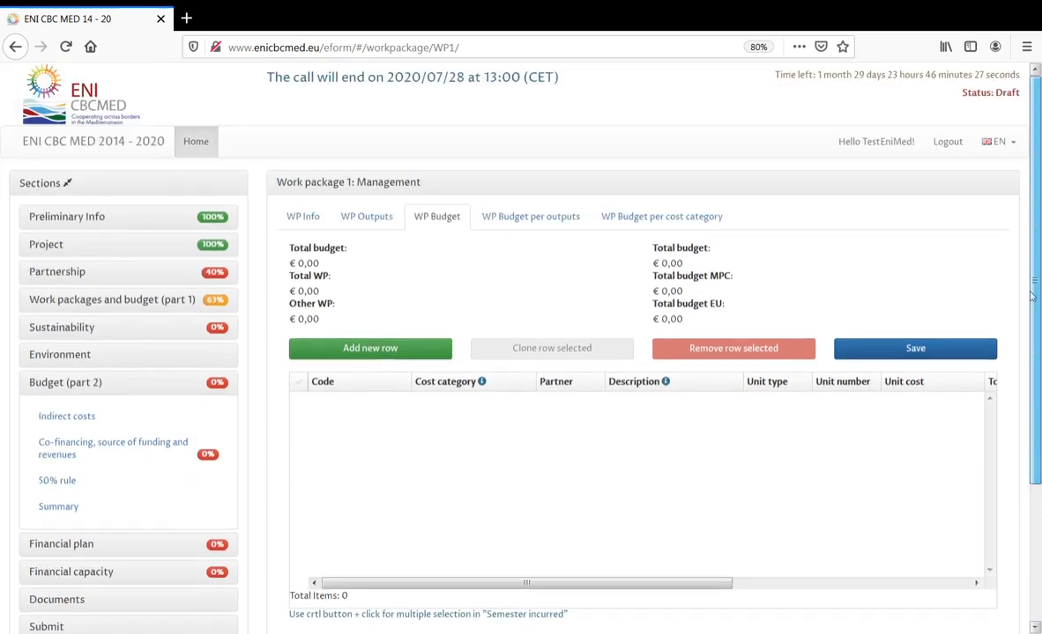
{"action": "left_click", "coordinate": [73, 212]}
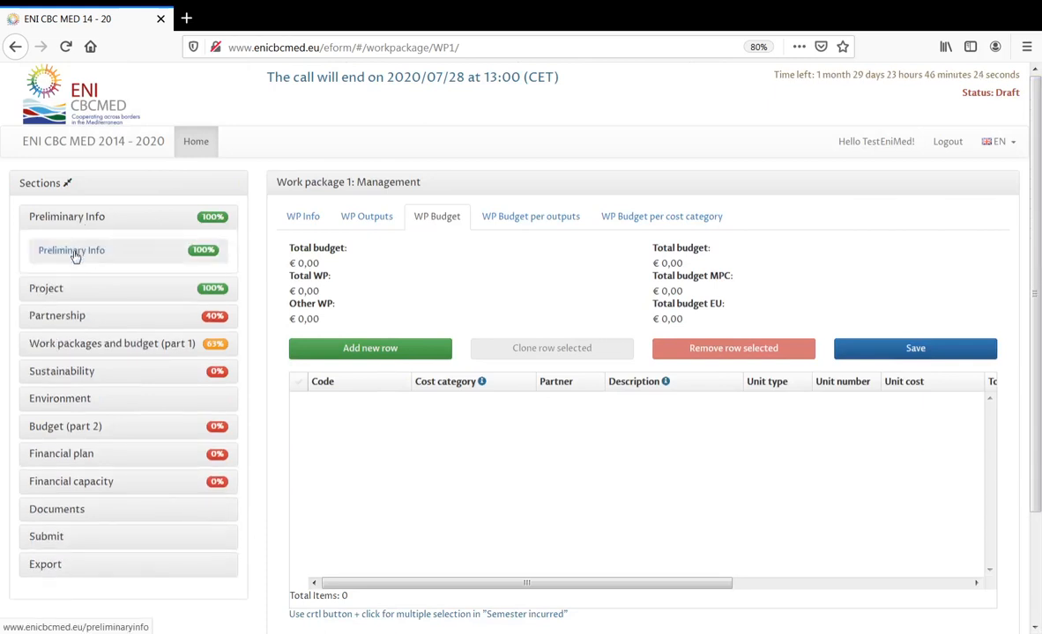
- Open the Preliminary Info page (TestProject, TP, 18 months) and select the e-form path in the address
{"action": "left_click", "coordinate": [72, 253]}
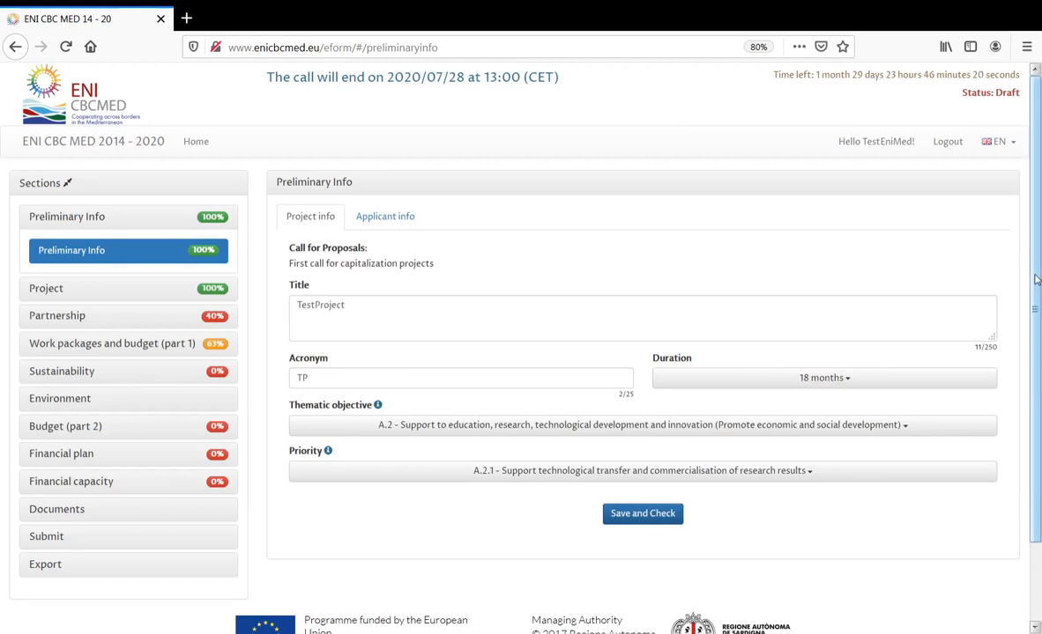
{"action": "left_click_drag", "start_coordinate": [1040, 284], "coordinate": [1035, 400]}
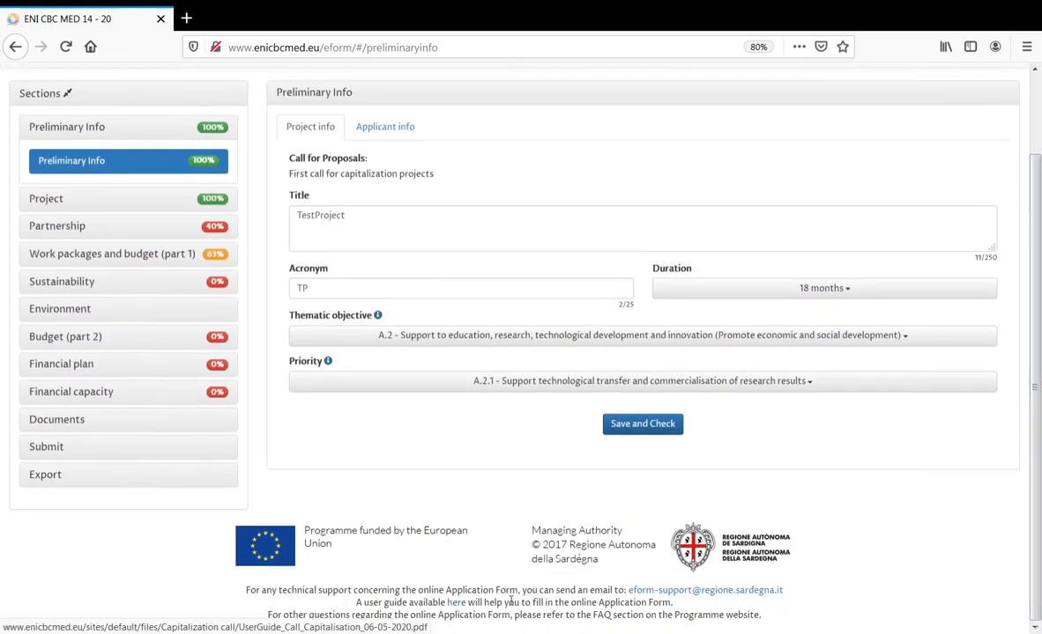
{"action": "left_click_drag", "start_coordinate": [1039, 455], "coordinate": [1039, 378]}
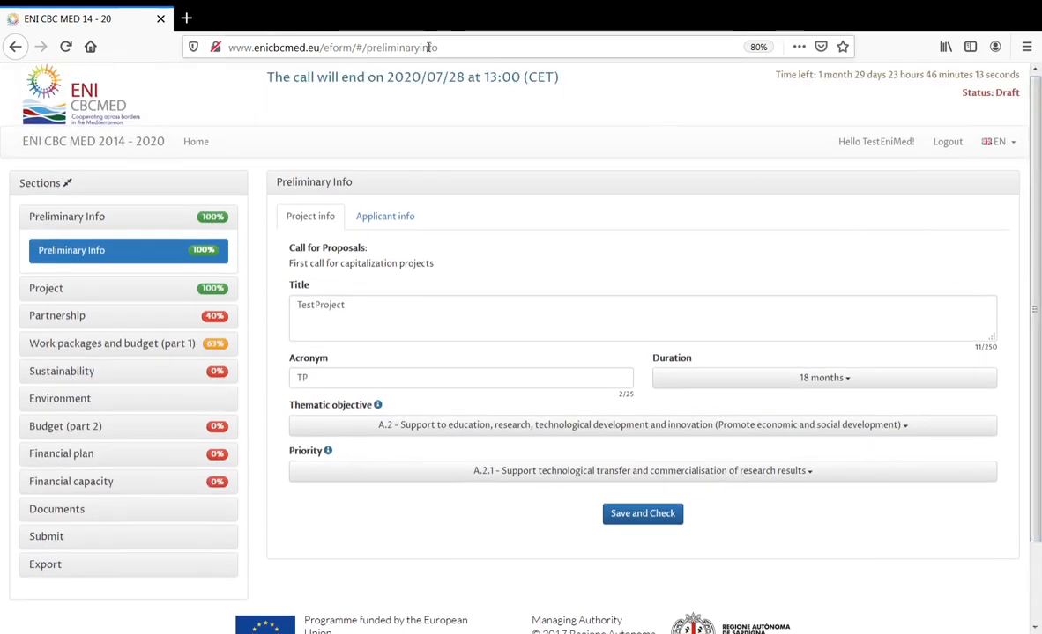
{"action": "left_click_drag", "start_coordinate": [438, 48], "coordinate": [321, 48]}
- Load the programme website home page and open the Call for capitalisation projects under Calls for proposals
{"action": "key", "text": "BackSpace"}
{"action": "key", "text": "Return"}
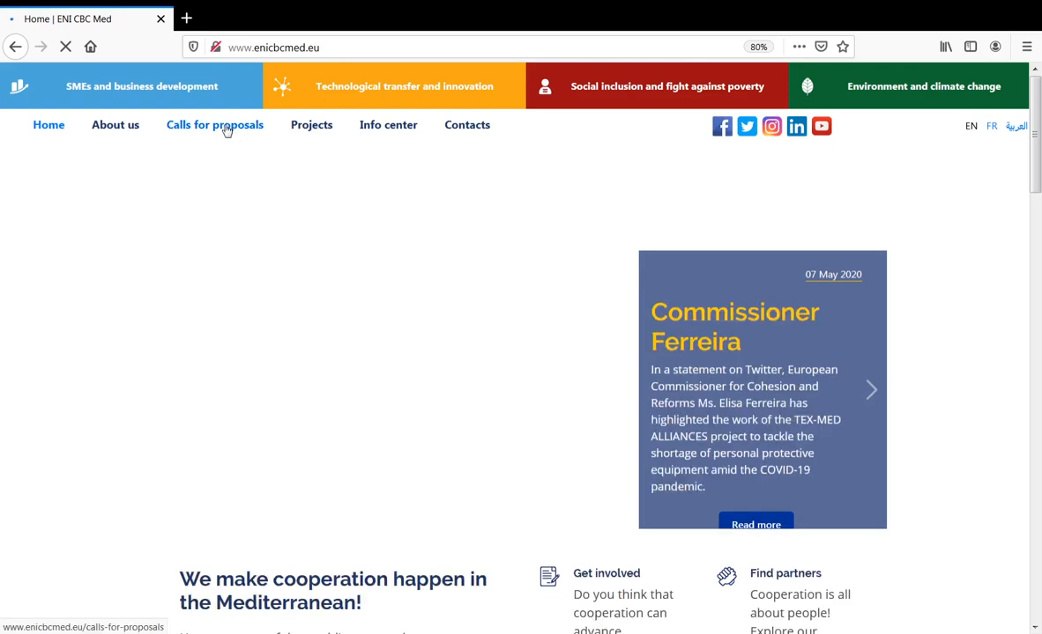
{"action": "left_click", "coordinate": [227, 130]}
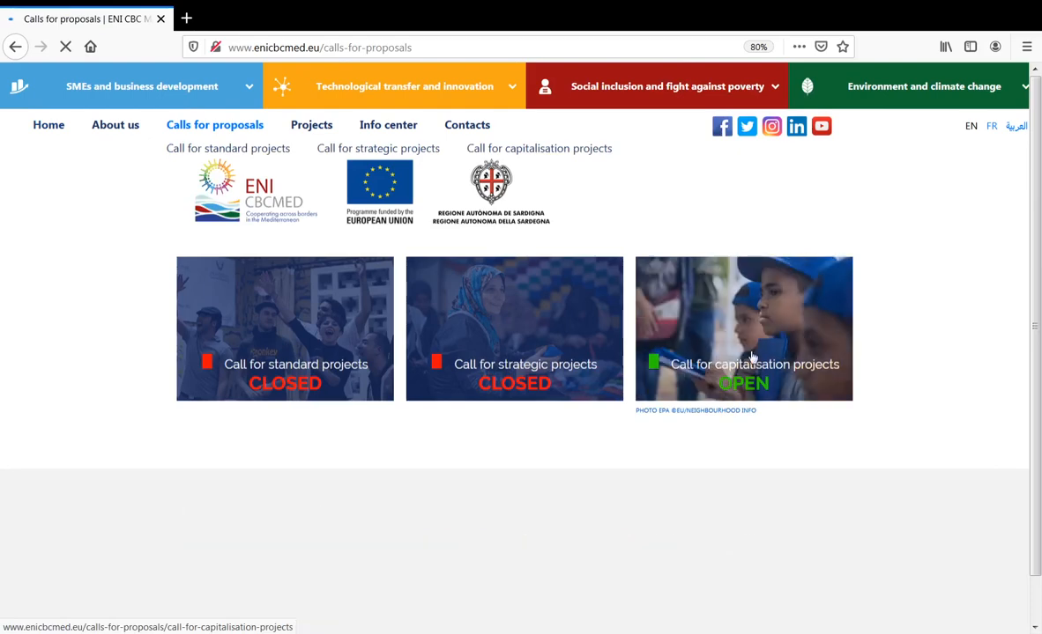
{"action": "left_click", "coordinate": [753, 357]}
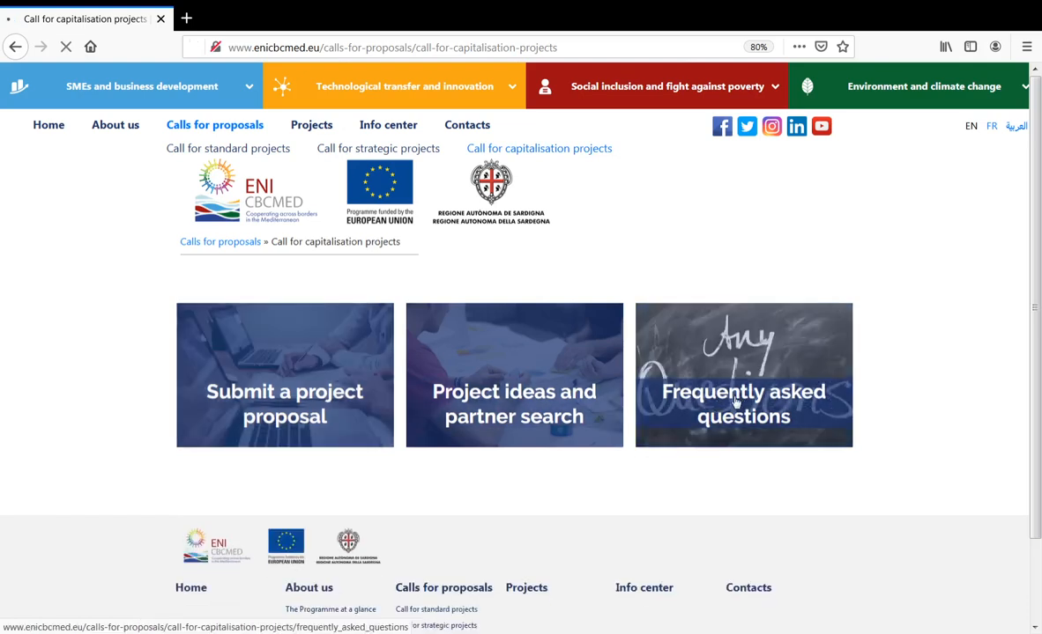
- Read the capitalisation call FAQs, highlighting the sentence about asking a question, then return to the call page
{"action": "left_click", "coordinate": [837, 371]}
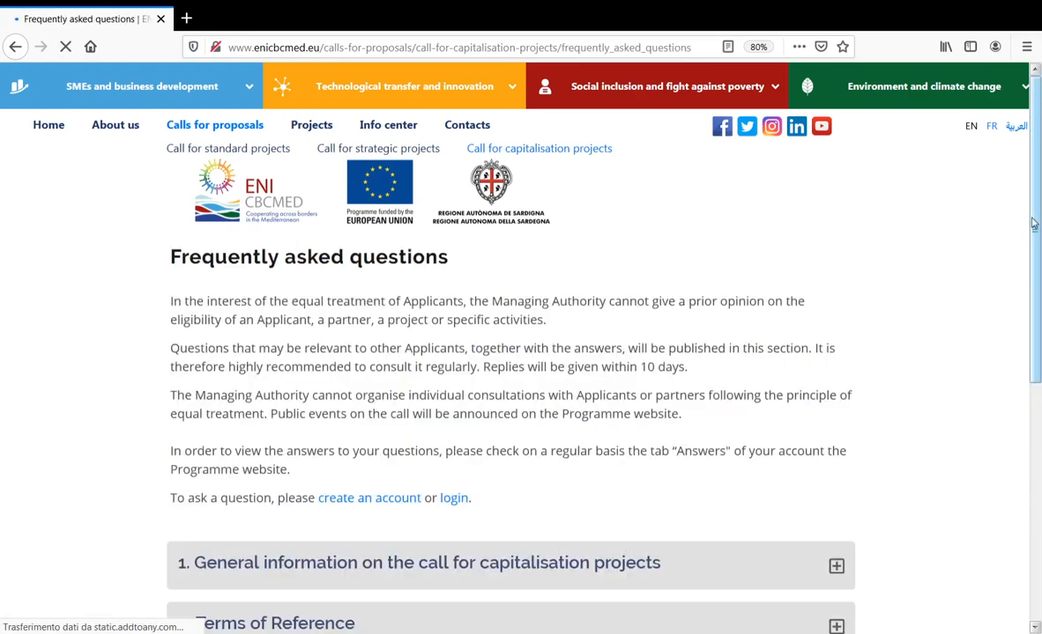
{"action": "left_click_drag", "start_coordinate": [1034, 215], "coordinate": [1038, 376]}
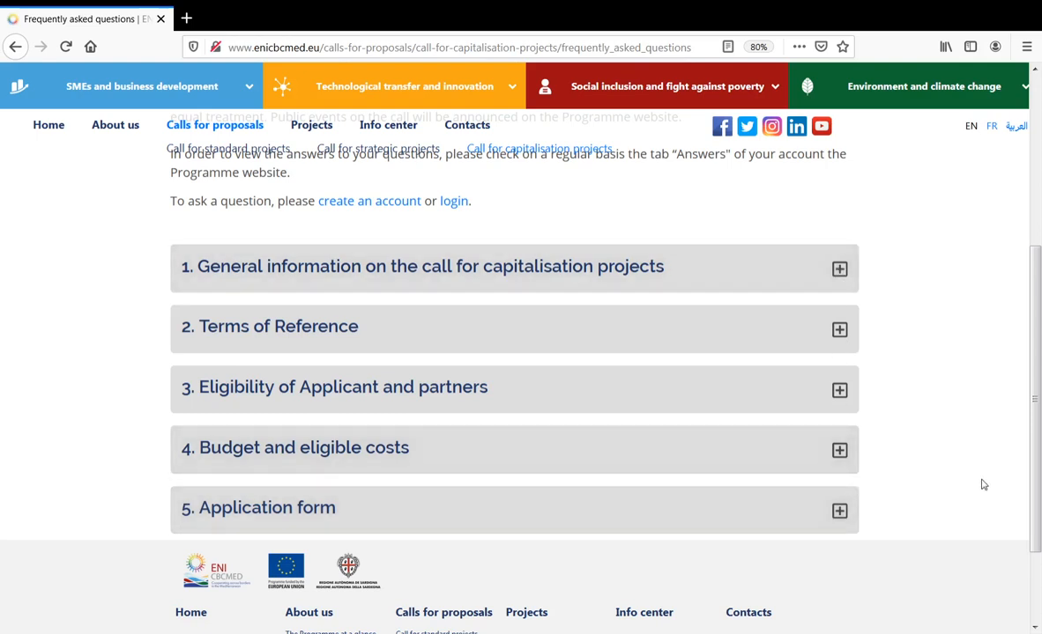
{"action": "scroll", "coordinate": [1037, 489], "scroll_direction": "up", "scroll_amount": 3}
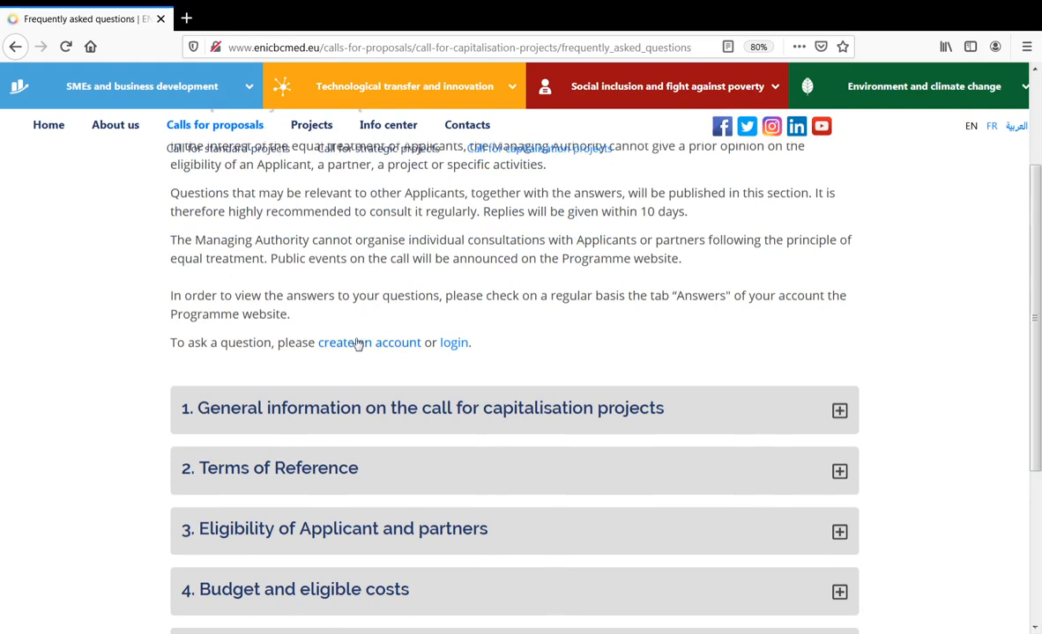
{"action": "left_click_drag", "start_coordinate": [171, 345], "coordinate": [273, 348]}
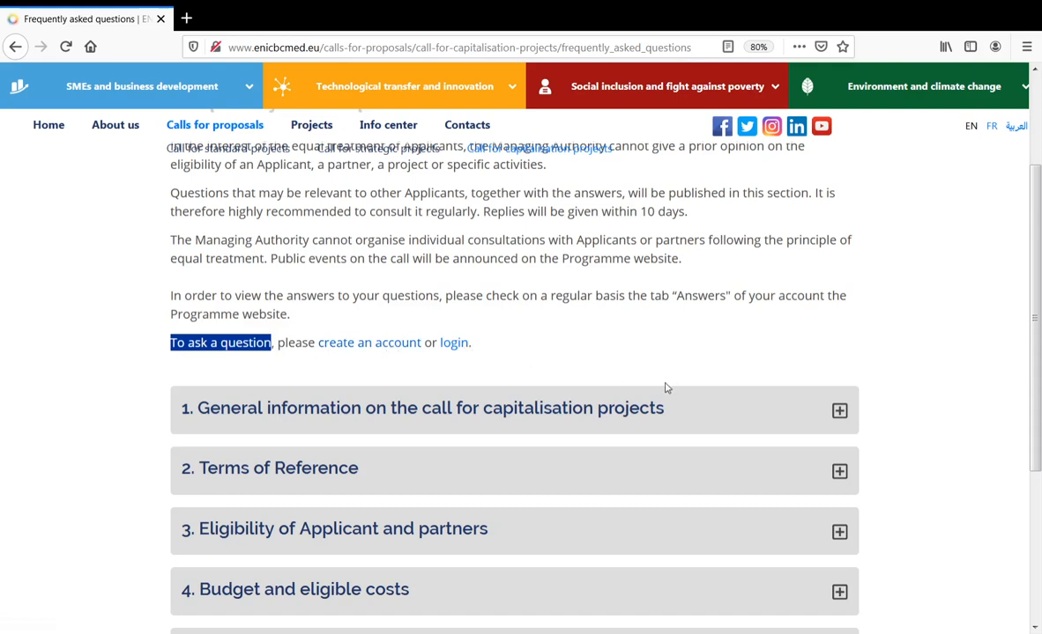
{"action": "scroll", "coordinate": [667, 388], "scroll_direction": "up", "scroll_amount": 1}
{"action": "scroll", "coordinate": [667, 389], "scroll_direction": "up", "scroll_amount": 1}
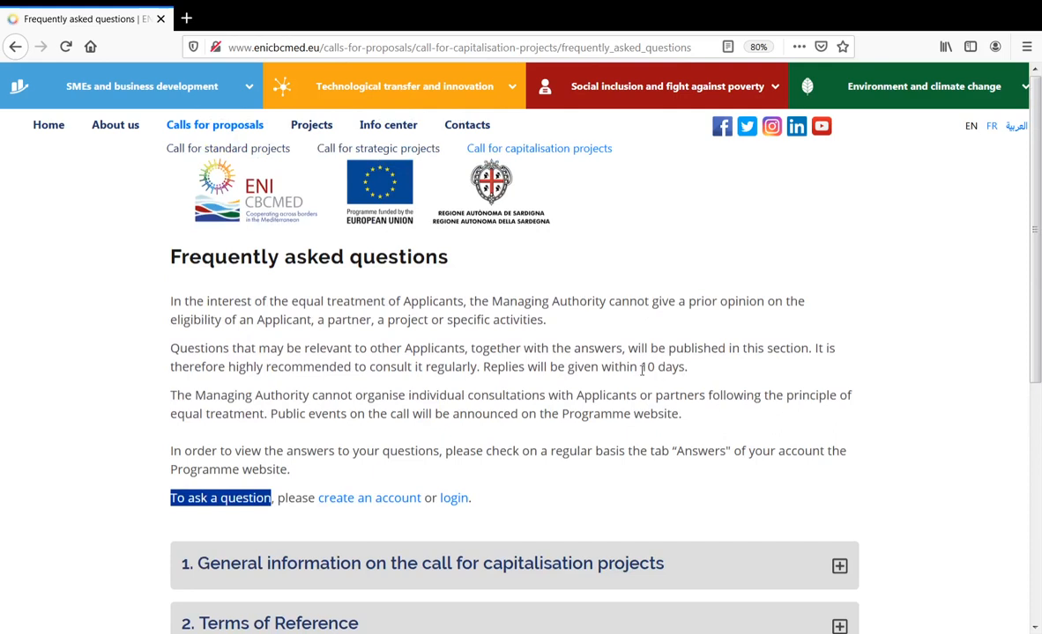
{"action": "left_click", "coordinate": [568, 149]}
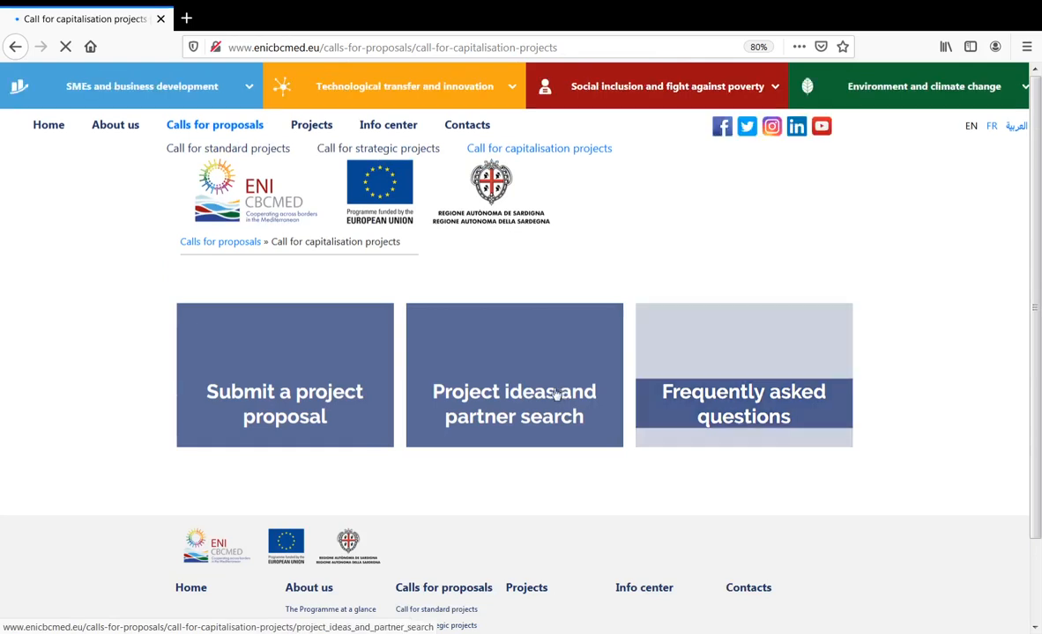
{"action": "left_click", "coordinate": [541, 401]}
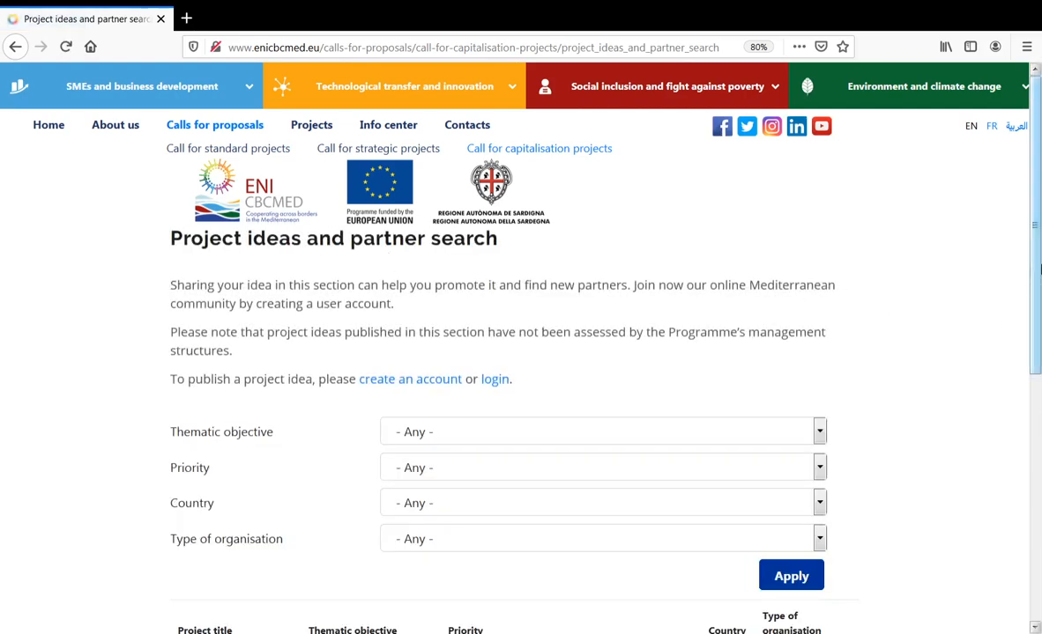
{"action": "left_click_drag", "start_coordinate": [1038, 269], "coordinate": [1040, 460]}
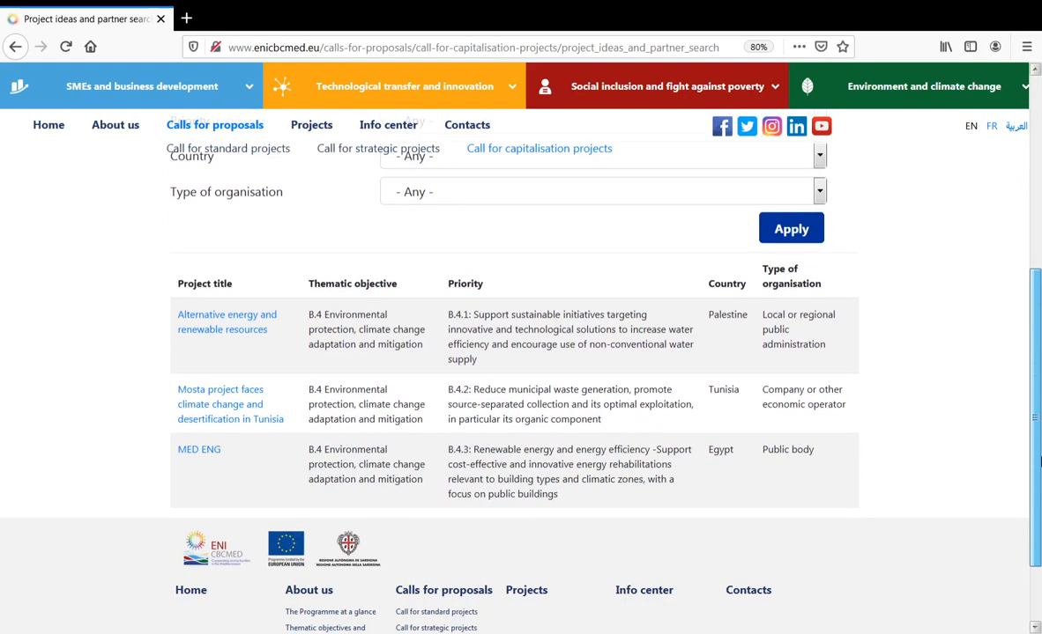
{"action": "left_click_drag", "start_coordinate": [1040, 460], "coordinate": [1040, 464]}
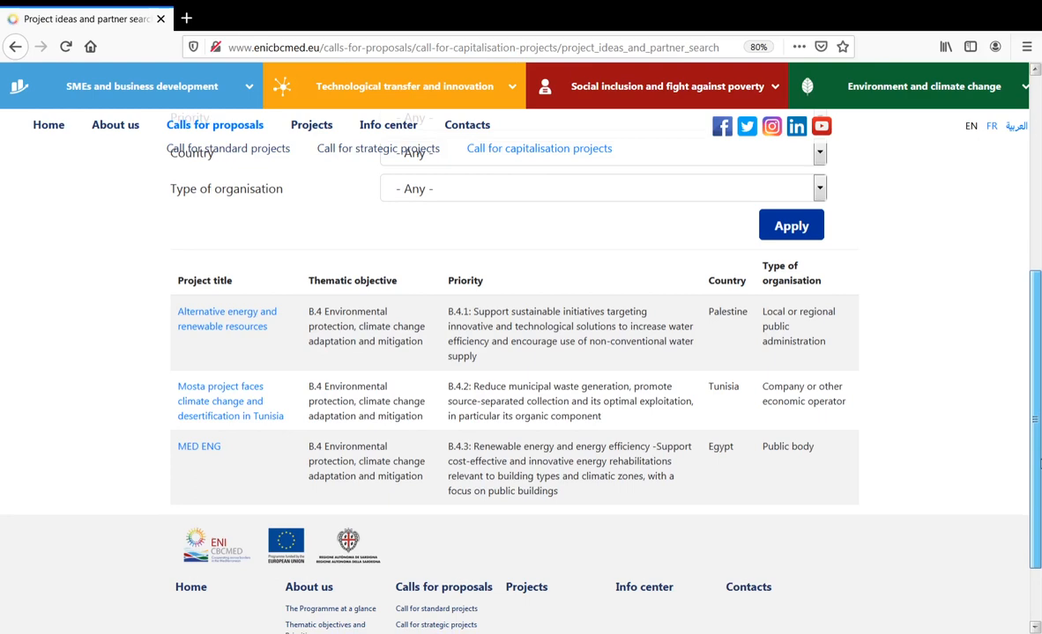
{"action": "left_click_drag", "start_coordinate": [1040, 464], "coordinate": [1038, 236]}
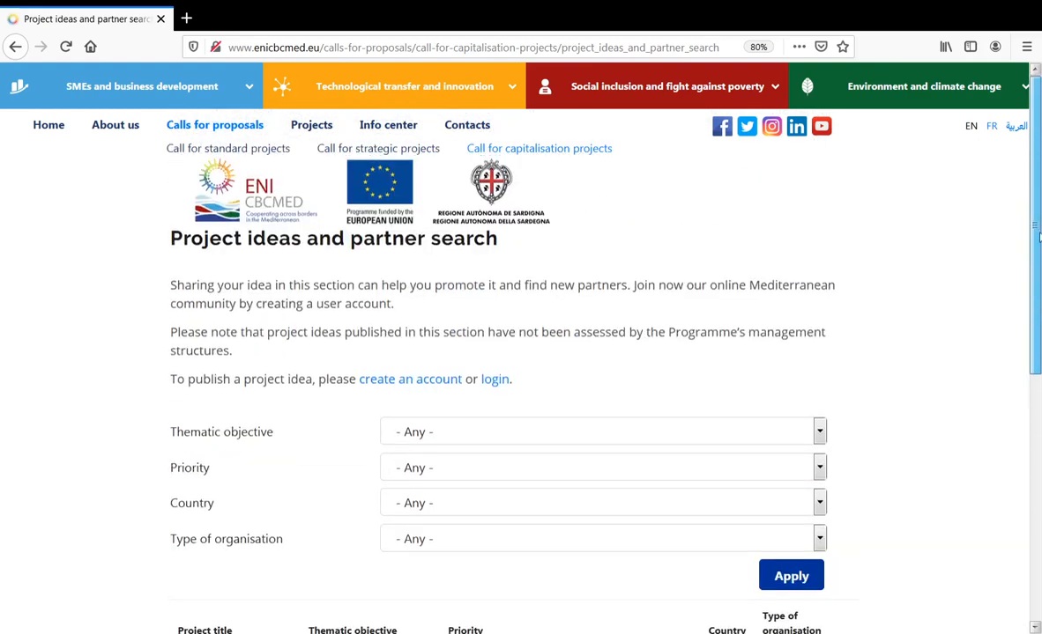
{"action": "left_click", "coordinate": [560, 153]}
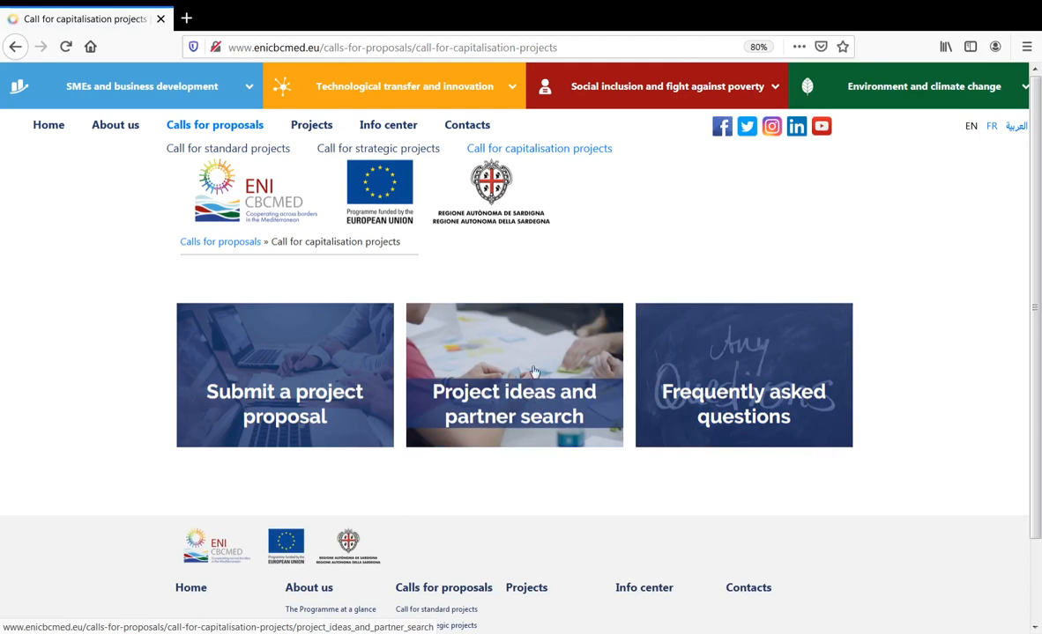
- Open the Submit a project proposal page and expand its Key documents section
{"action": "left_click", "coordinate": [293, 398]}
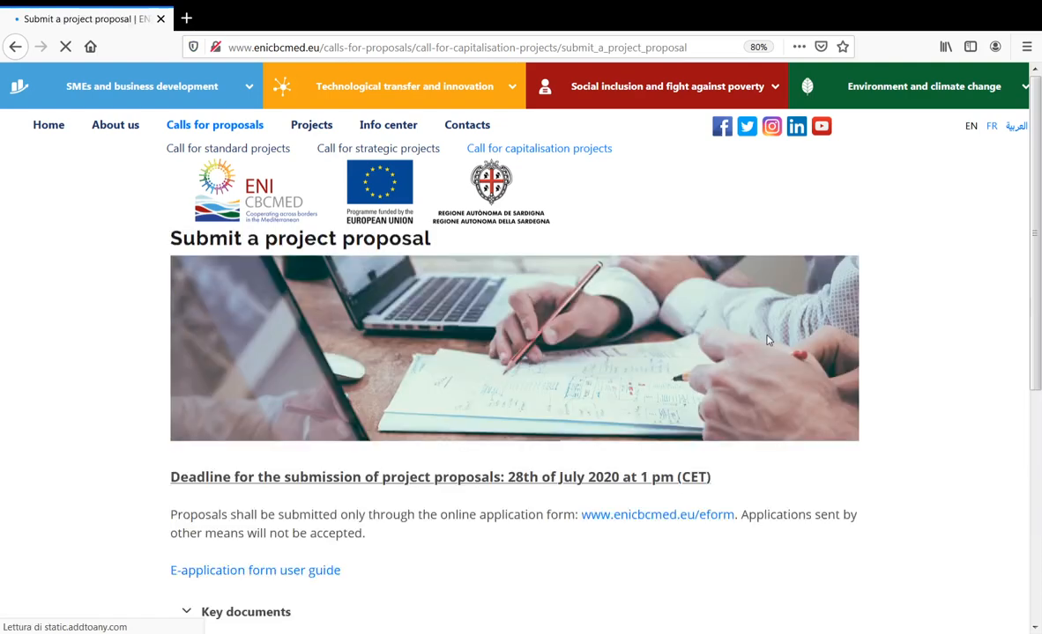
{"action": "scroll", "coordinate": [1038, 155], "scroll_direction": "down", "scroll_amount": 1}
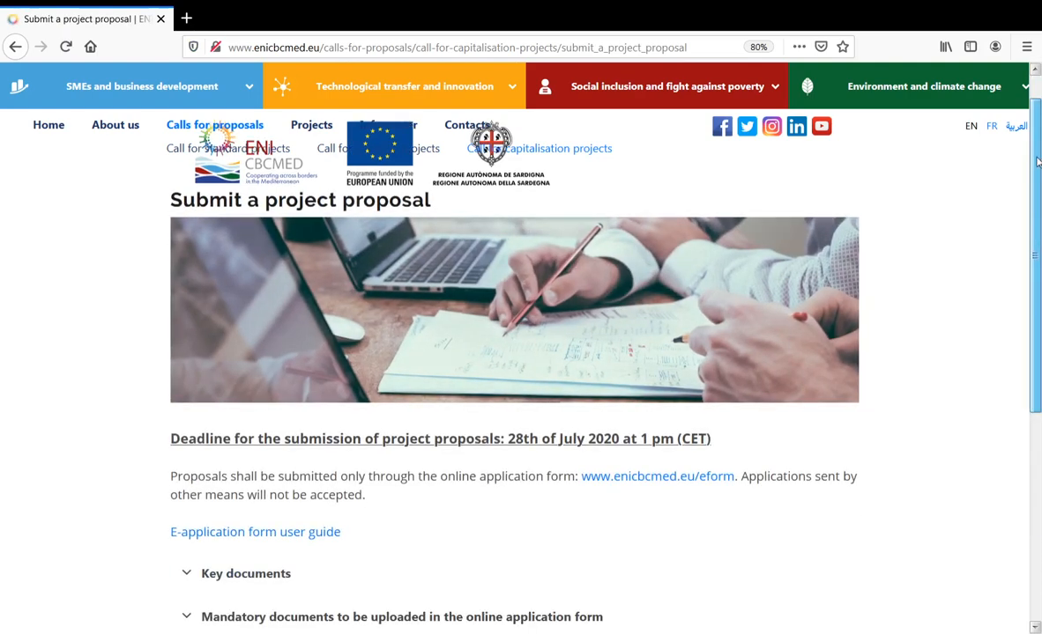
{"action": "left_click_drag", "start_coordinate": [1038, 161], "coordinate": [1029, 318]}
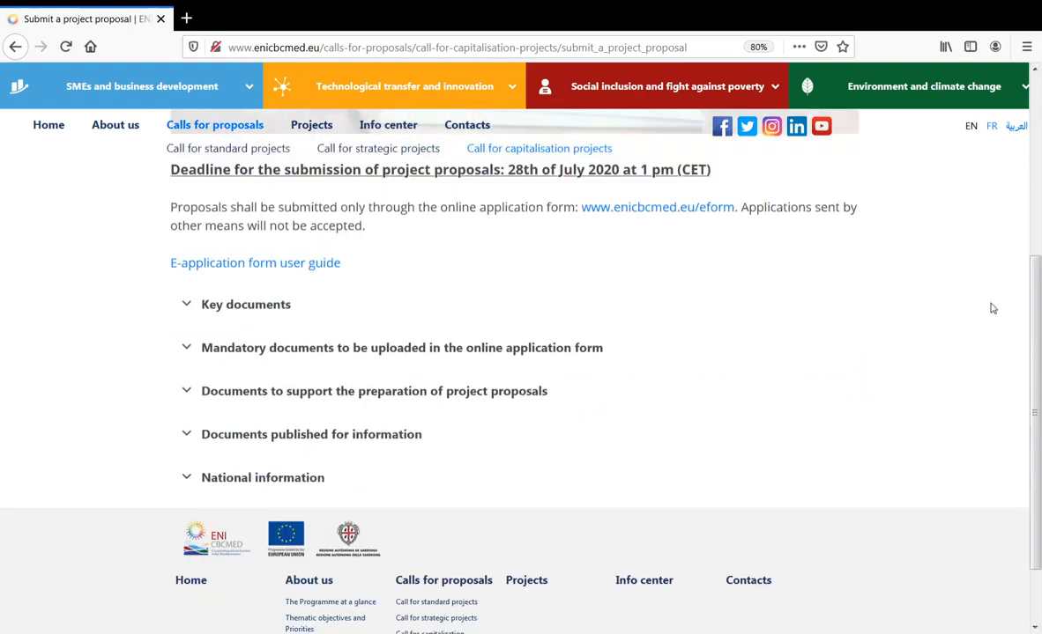
{"action": "left_click", "coordinate": [282, 301]}
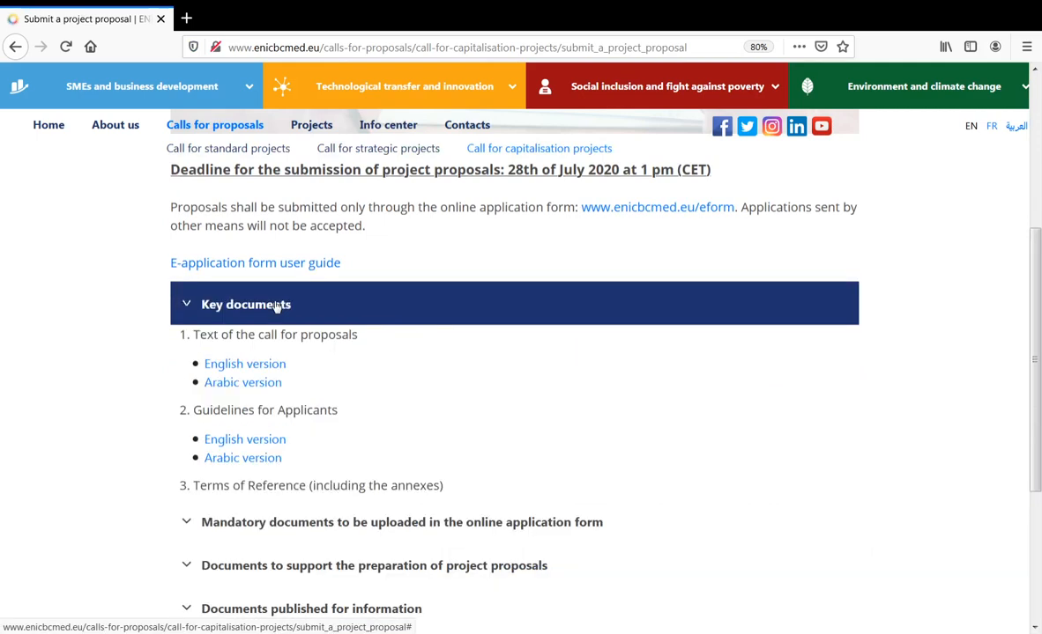
{"action": "scroll", "coordinate": [432, 379], "scroll_direction": "down", "scroll_amount": 3}
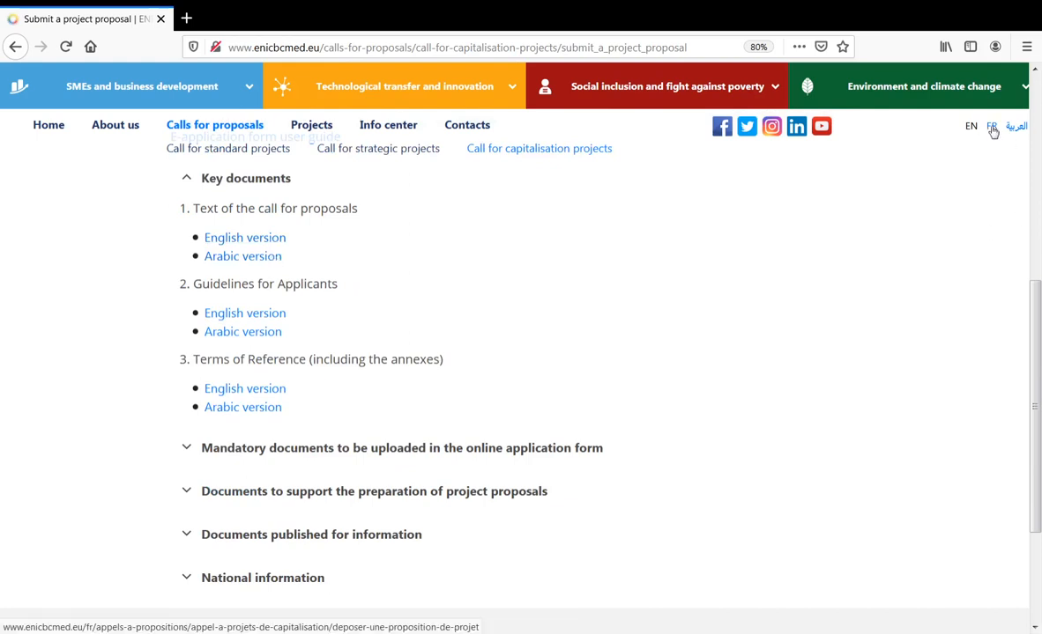
- Expand the mandatory upload and proposal-preparation document lists and open the indicative evaluation and monitoring plan PDF
{"action": "left_click", "coordinate": [342, 449]}
{"action": "scroll", "coordinate": [528, 405], "scroll_direction": "down", "scroll_amount": 3}
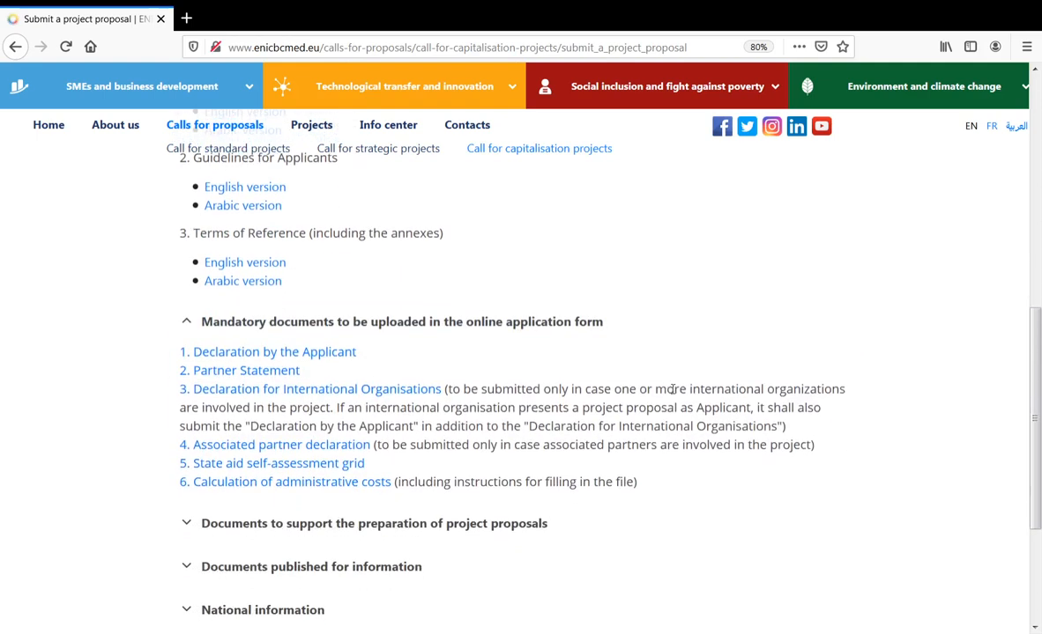
{"action": "scroll", "coordinate": [626, 363], "scroll_direction": "down", "scroll_amount": 2}
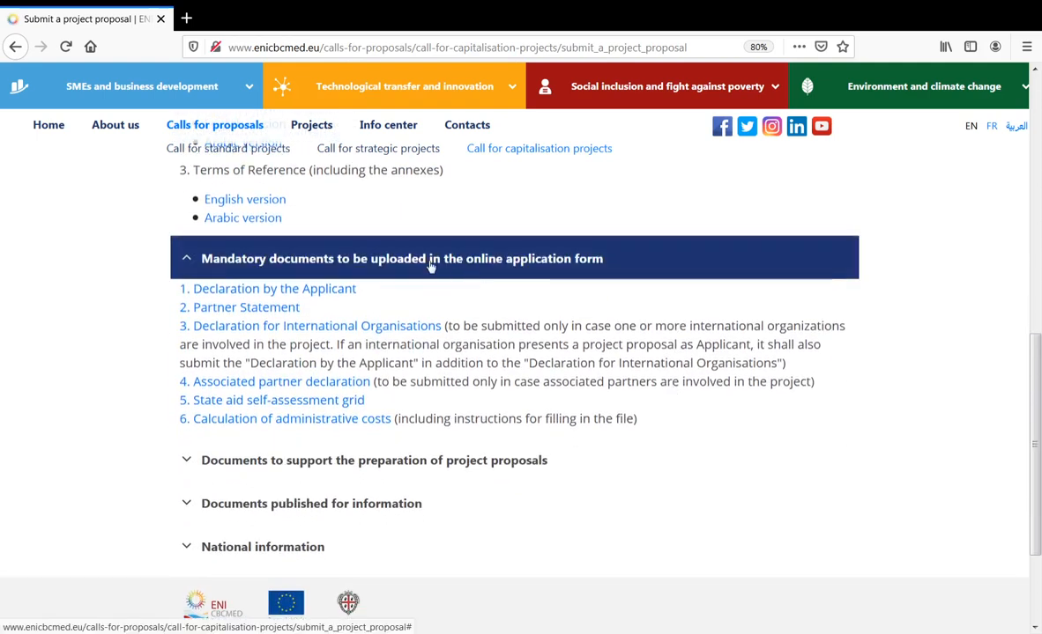
{"action": "left_click", "coordinate": [357, 457]}
{"action": "scroll", "coordinate": [670, 290], "scroll_direction": "down", "scroll_amount": 3}
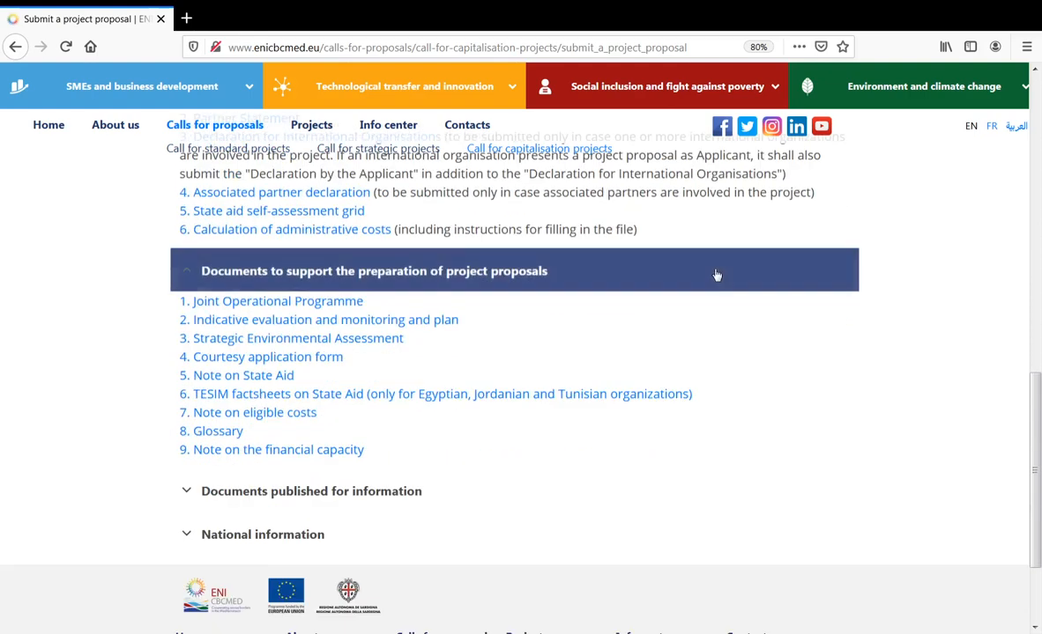
{"action": "left_click", "coordinate": [333, 322]}
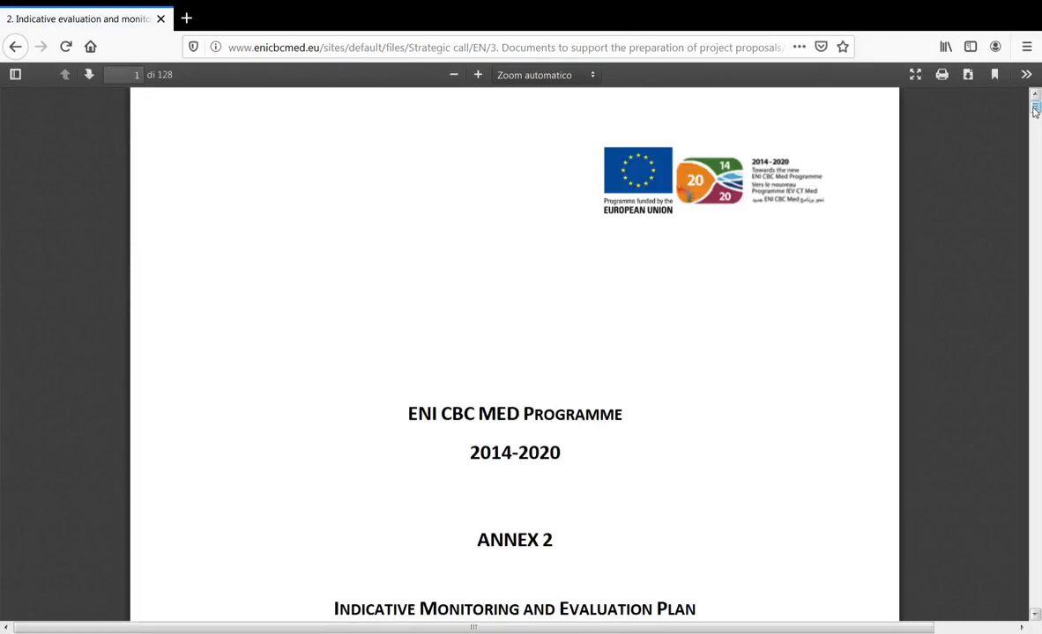
- Jump to the end of the 128-page plan PDF to view the final indicator tables
{"action": "left_click_drag", "start_coordinate": [1036, 108], "coordinate": [1033, 517]}
{"action": "left_click_drag", "start_coordinate": [1039, 556], "coordinate": [1038, 606]}
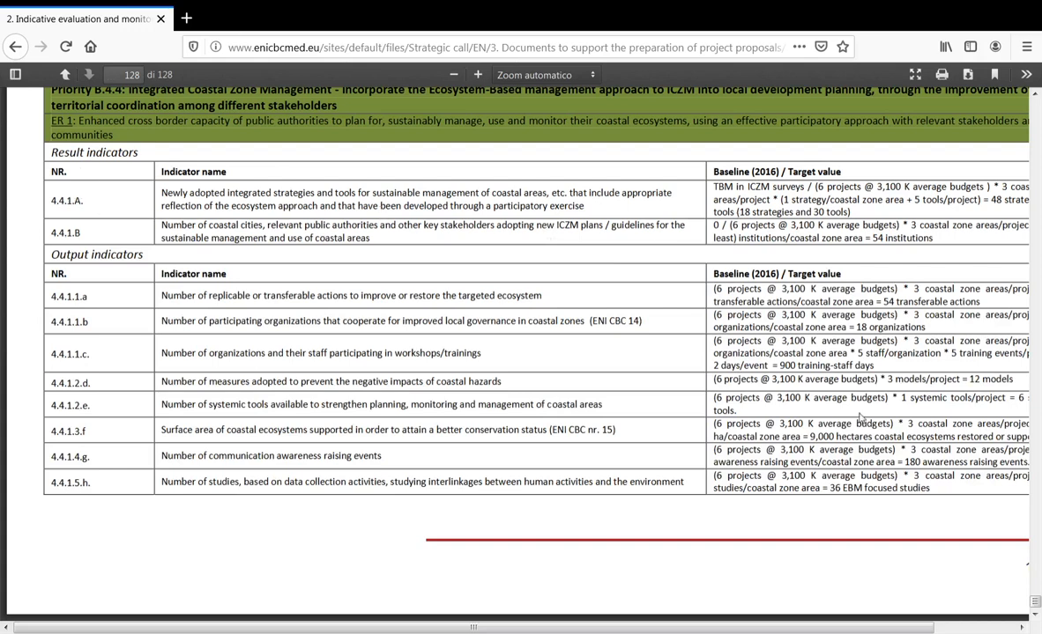
{"action": "scroll", "coordinate": [728, 565], "scroll_direction": "right", "scroll_amount": 2}
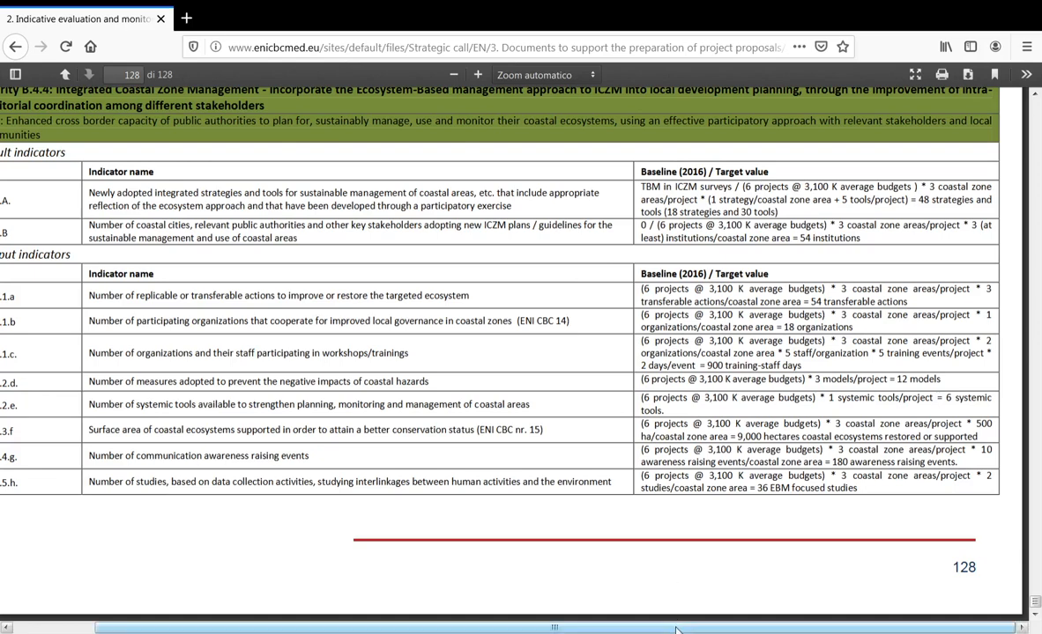
{"action": "left_click_drag", "start_coordinate": [698, 629], "coordinate": [609, 631]}
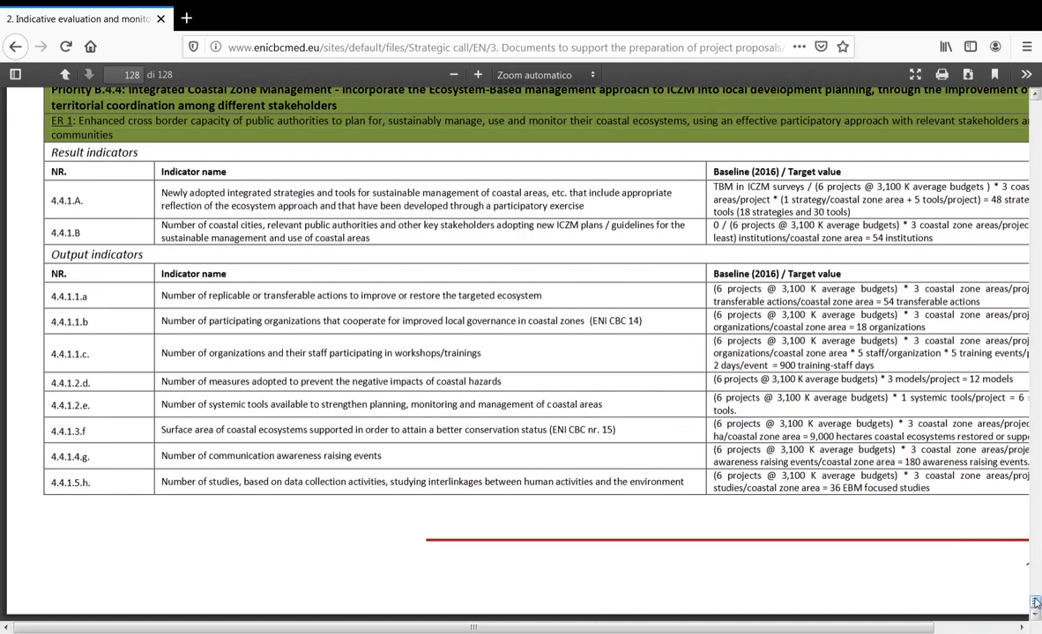
- Scroll up through pages 127–128, then go back to the Submit a project proposal page
{"action": "left_click", "coordinate": [1036, 93]}
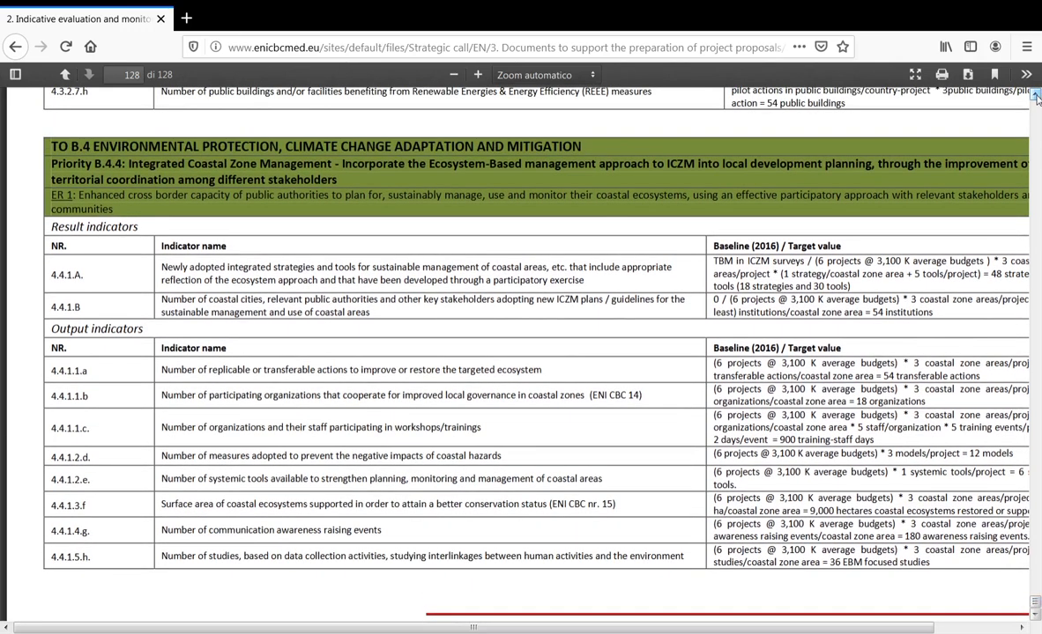
{"action": "left_click", "coordinate": [1037, 99]}
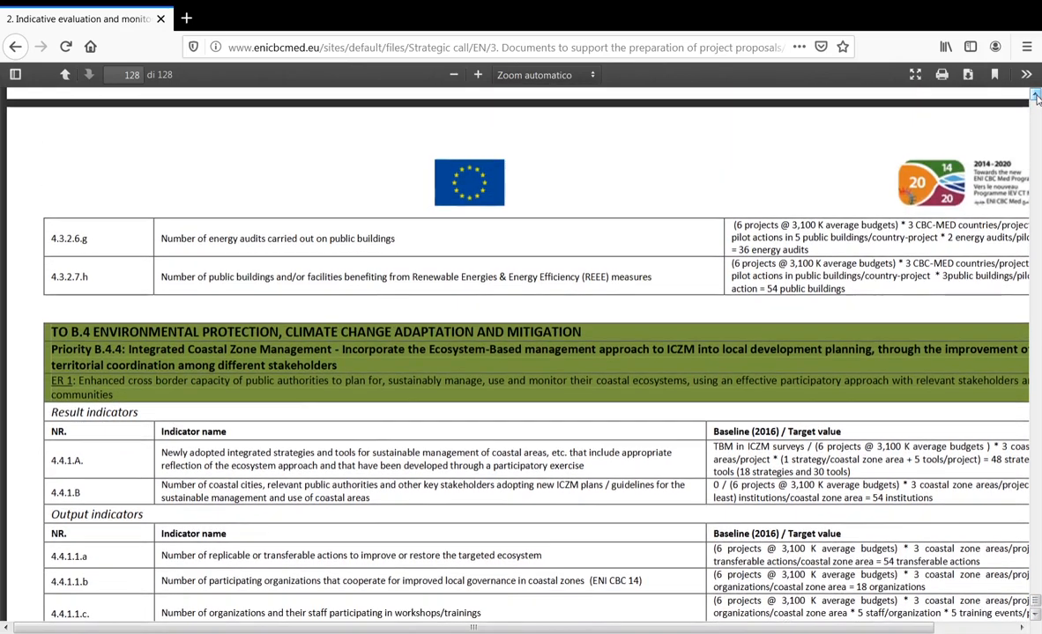
{"action": "left_click", "coordinate": [1036, 97]}
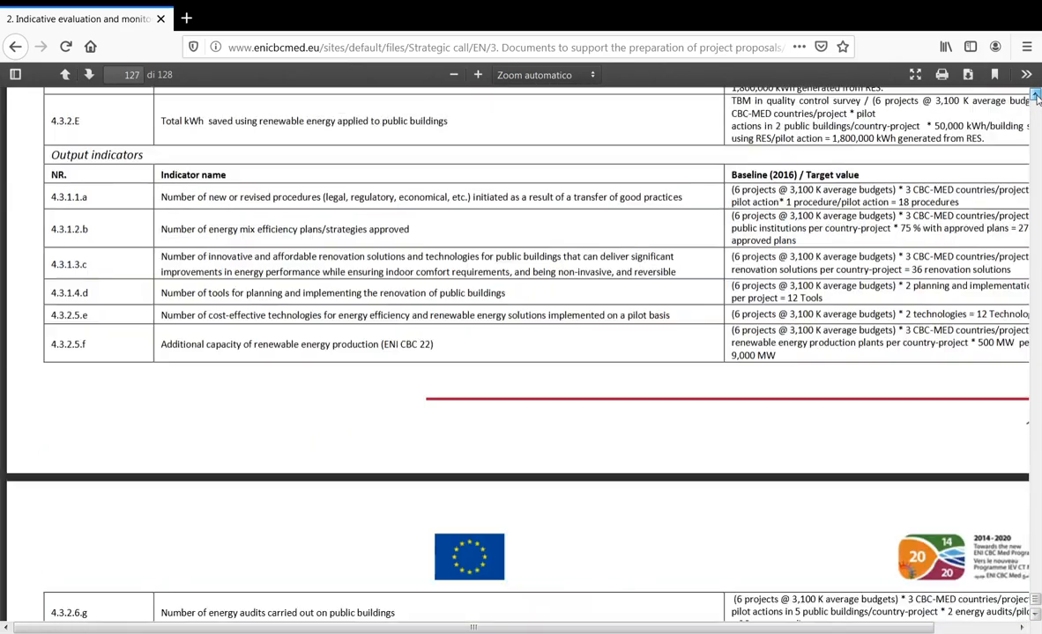
{"action": "left_click", "coordinate": [1036, 97]}
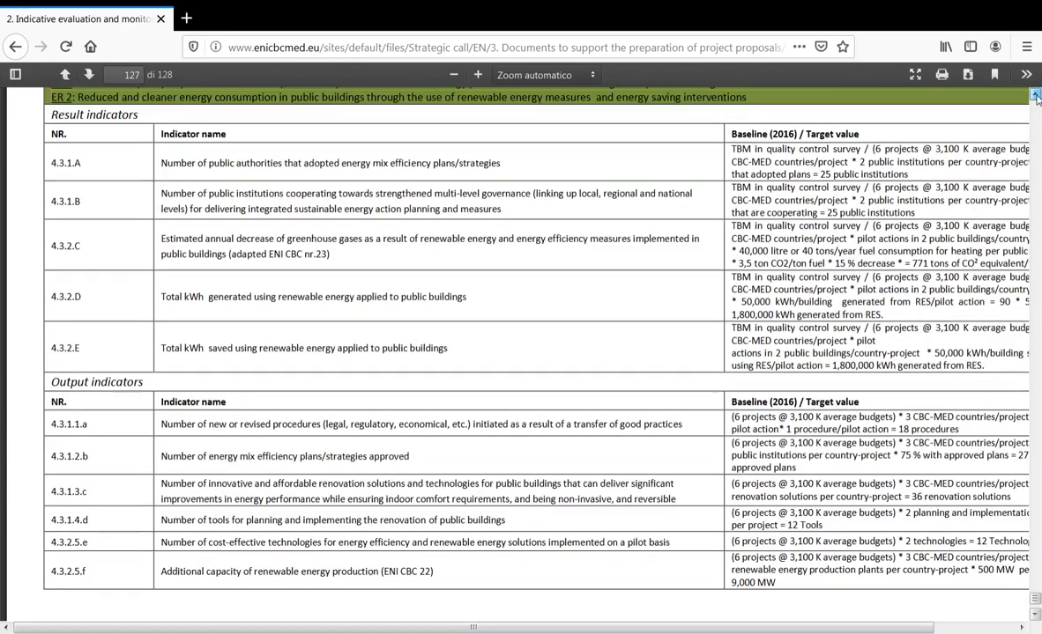
{"action": "left_click", "coordinate": [1036, 97]}
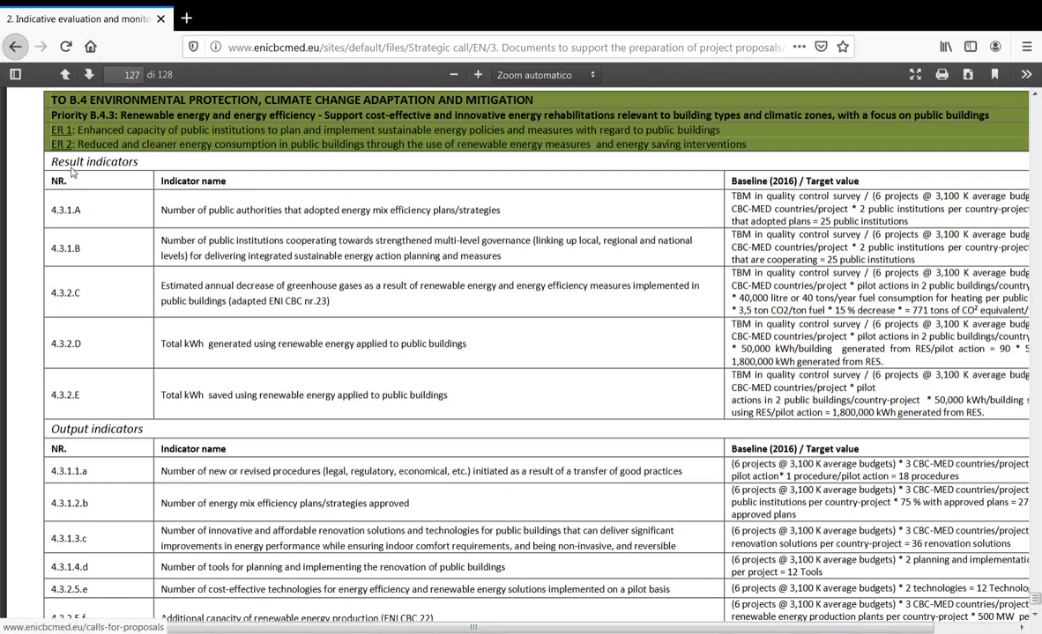
{"action": "left_click", "coordinate": [76, 92]}
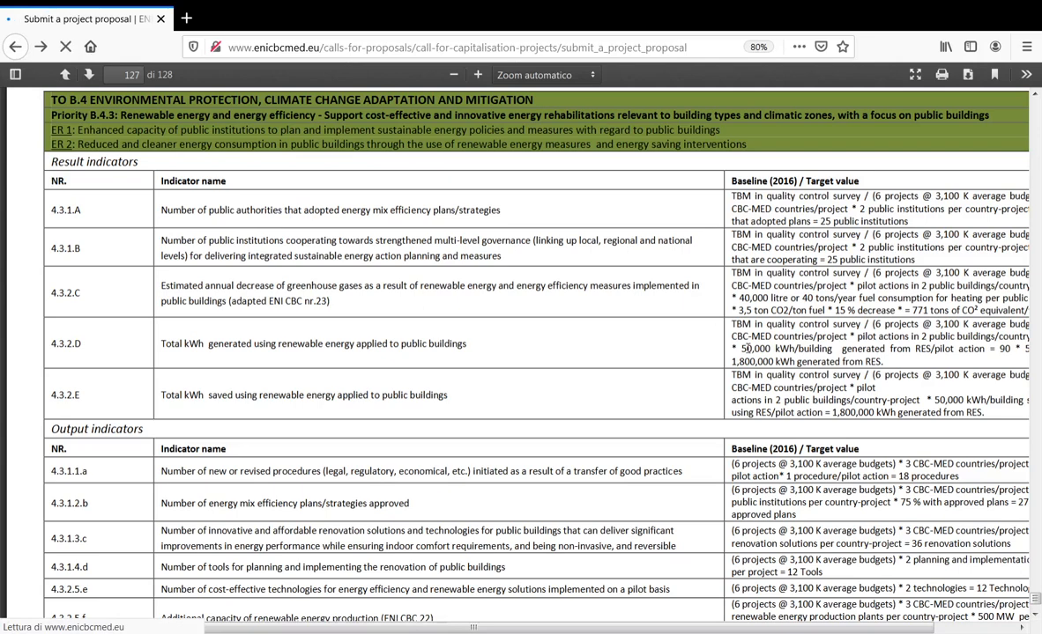